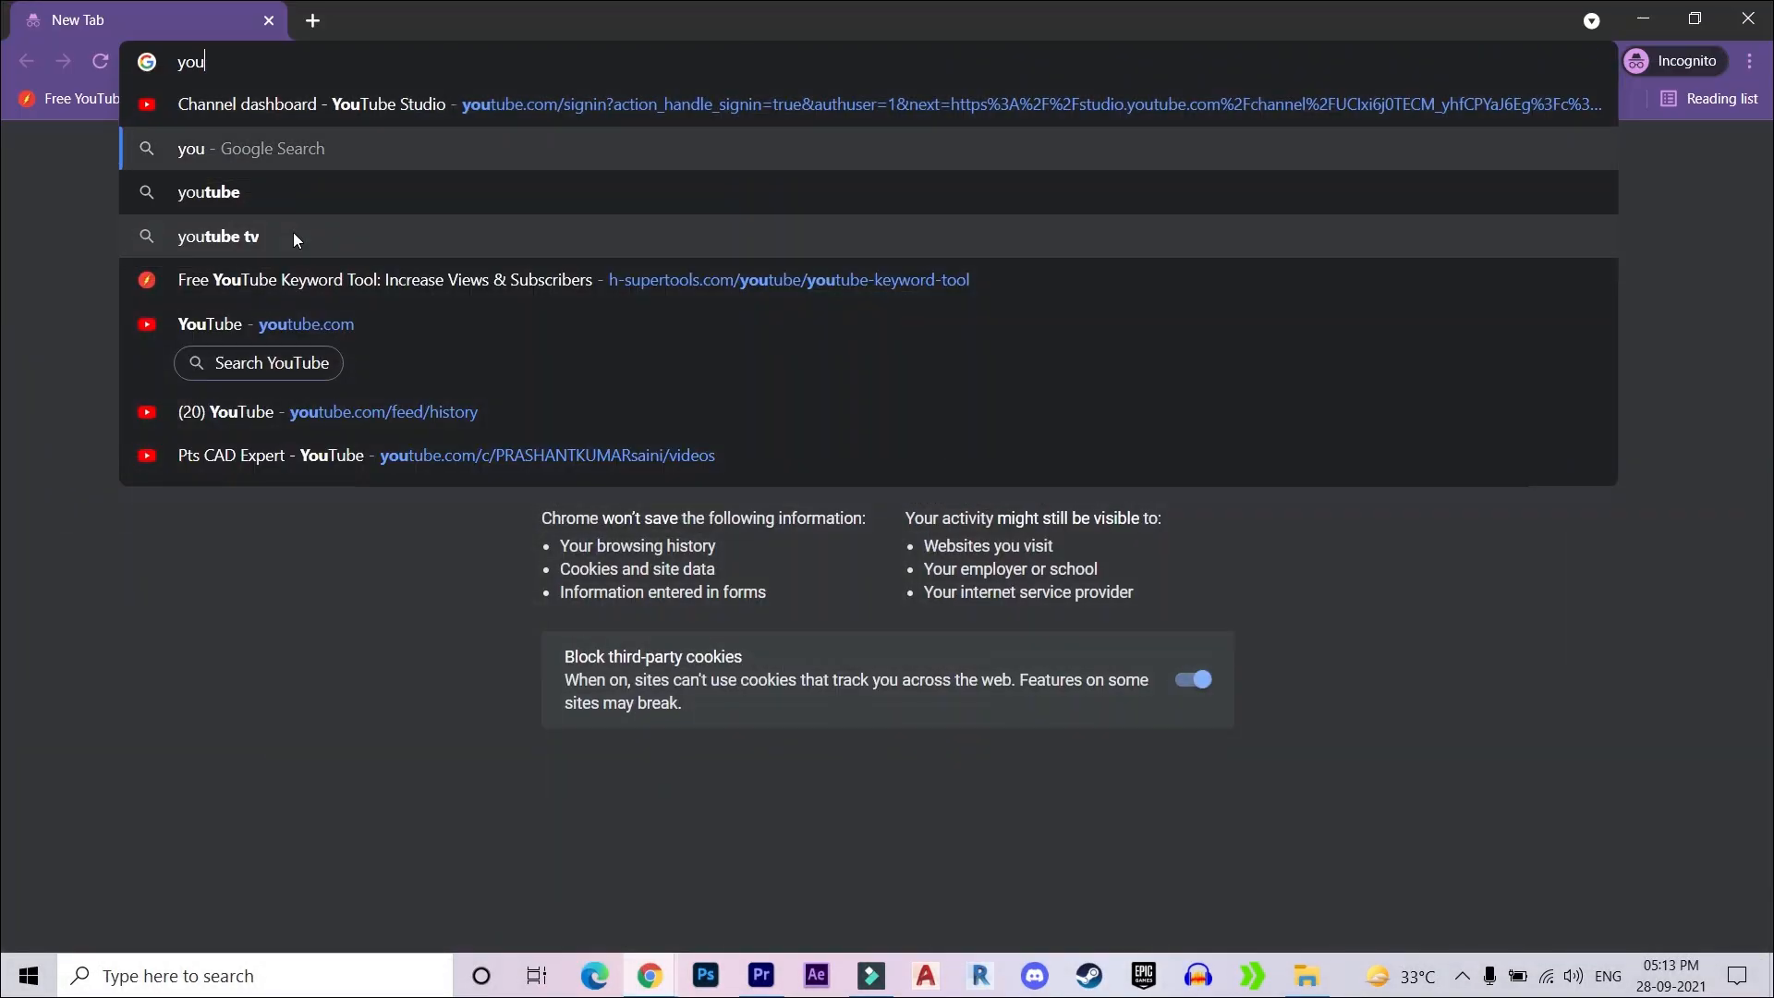
- Open YouTube and search for "pts cad expert"
key(Return)
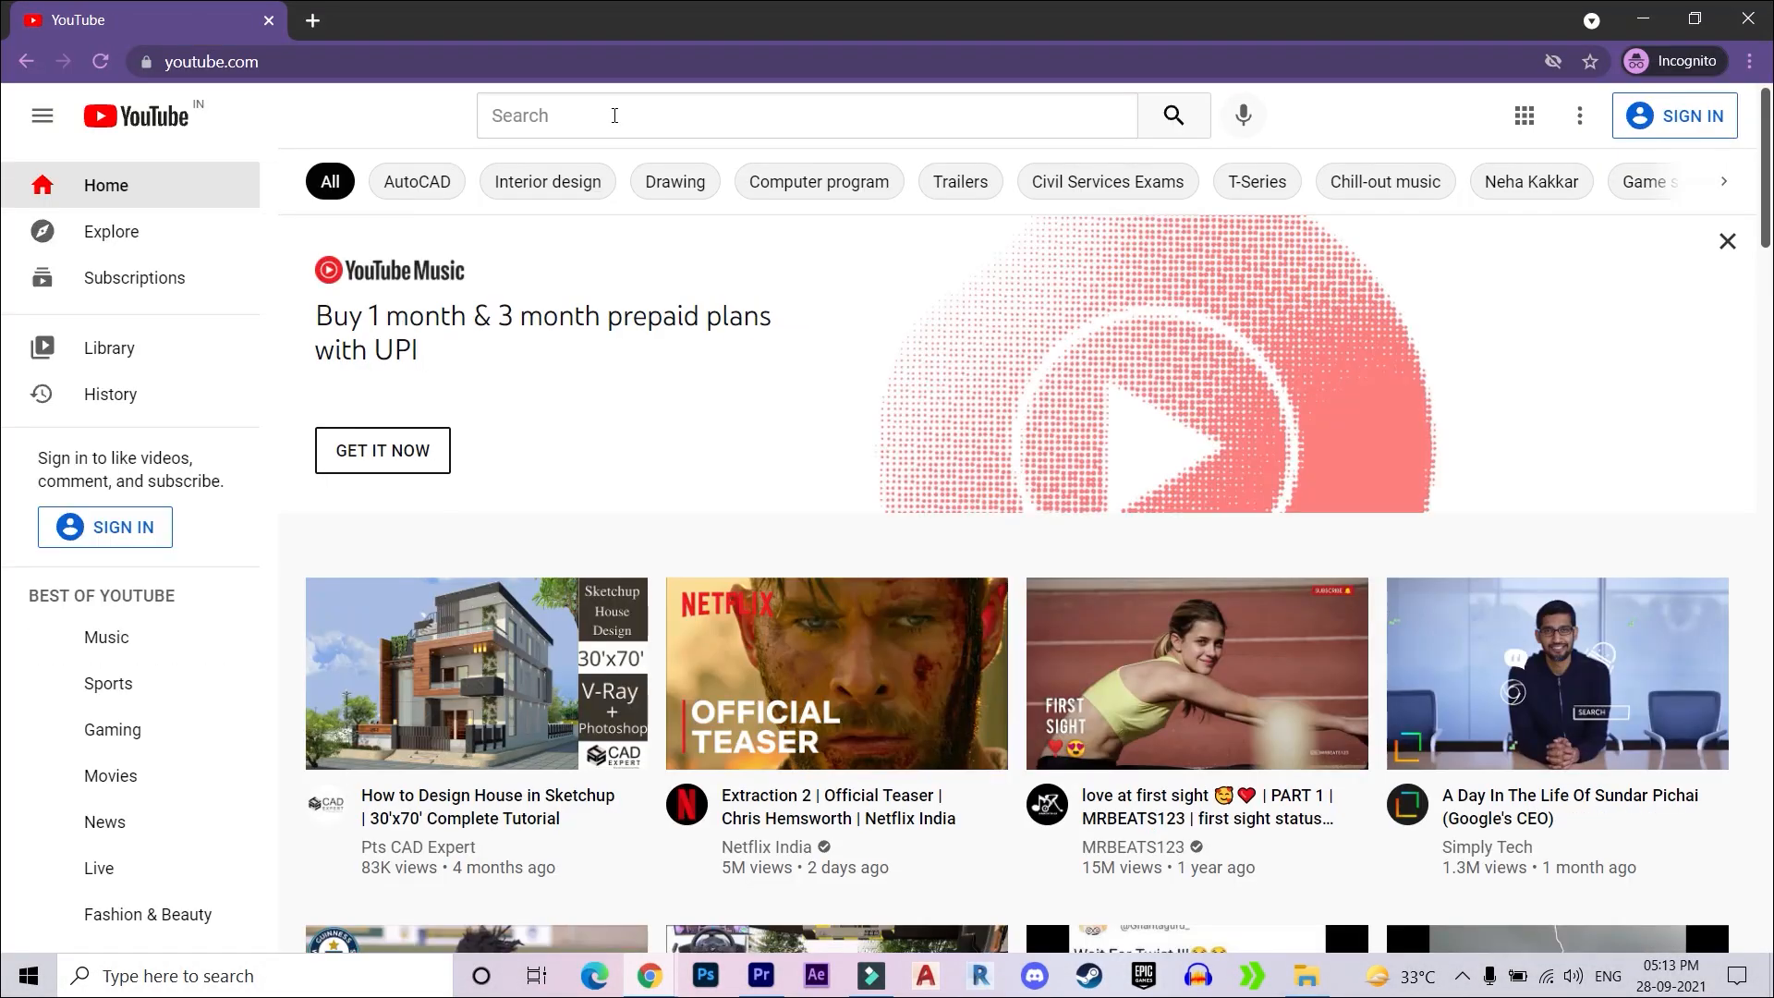
click(614, 116)
text(pts)
key(Down)
key(Return)
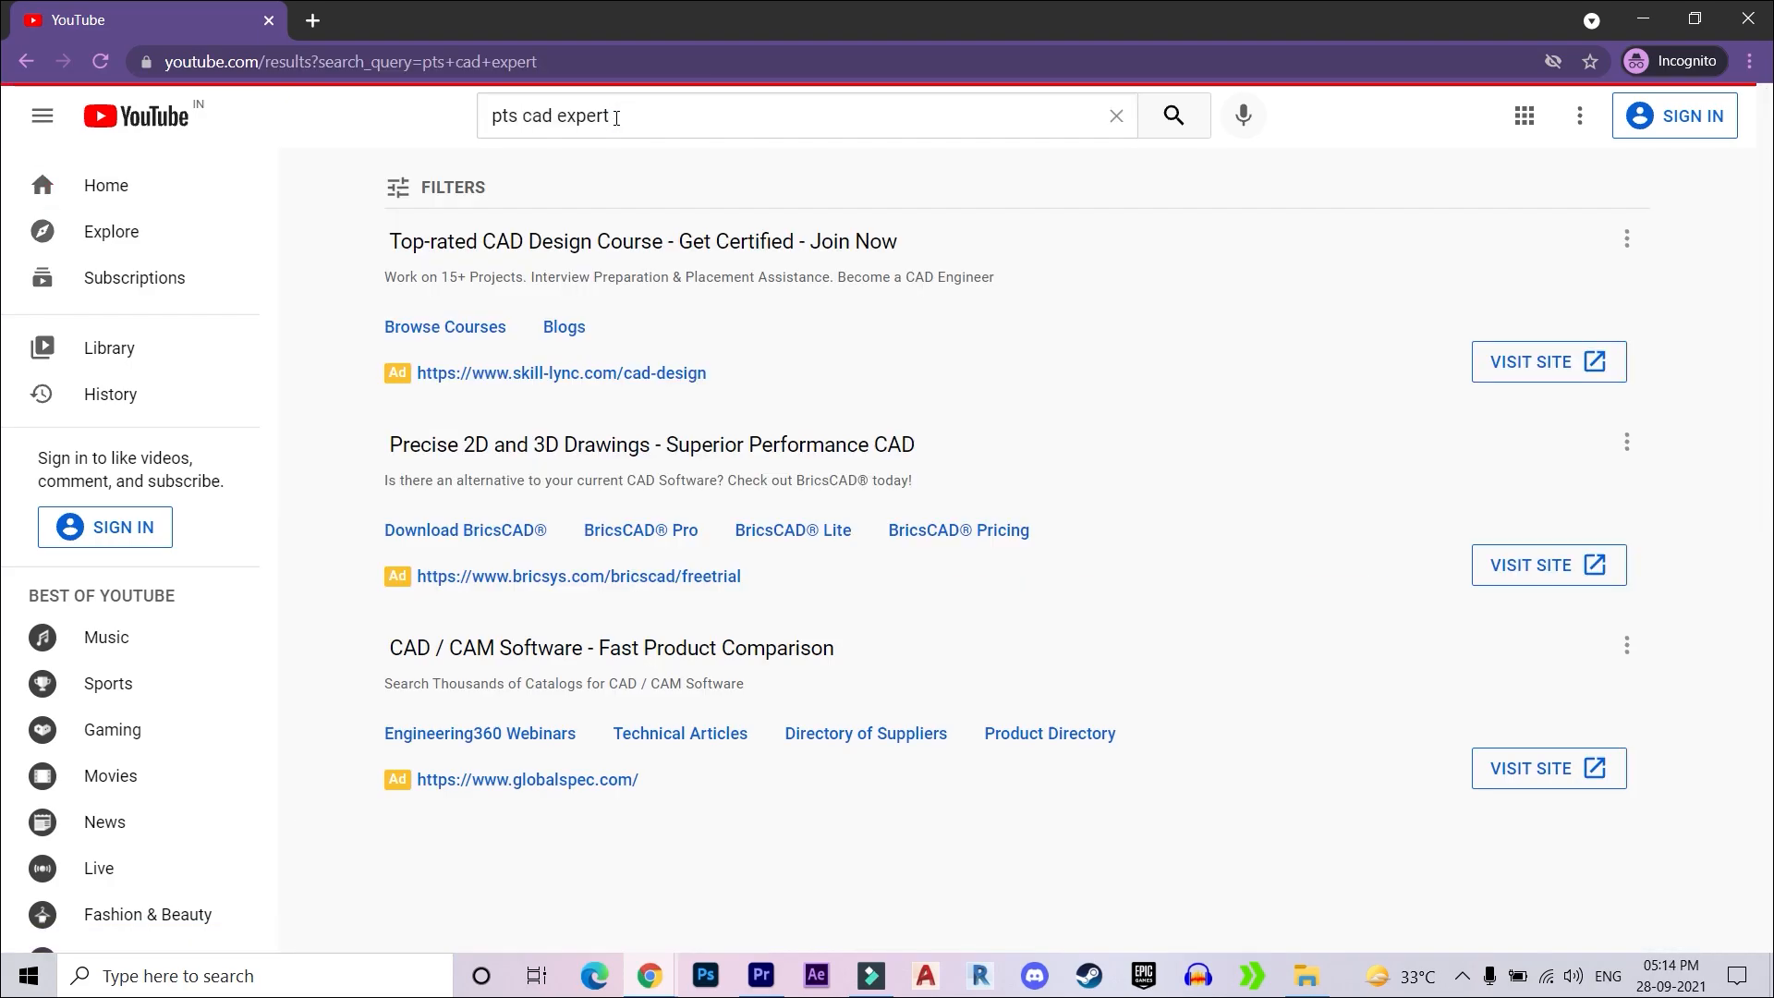
- Open the Pts CAD Expert channel and browse through its uploaded videos
scroll(605, 462, down, 3)
click(605, 563)
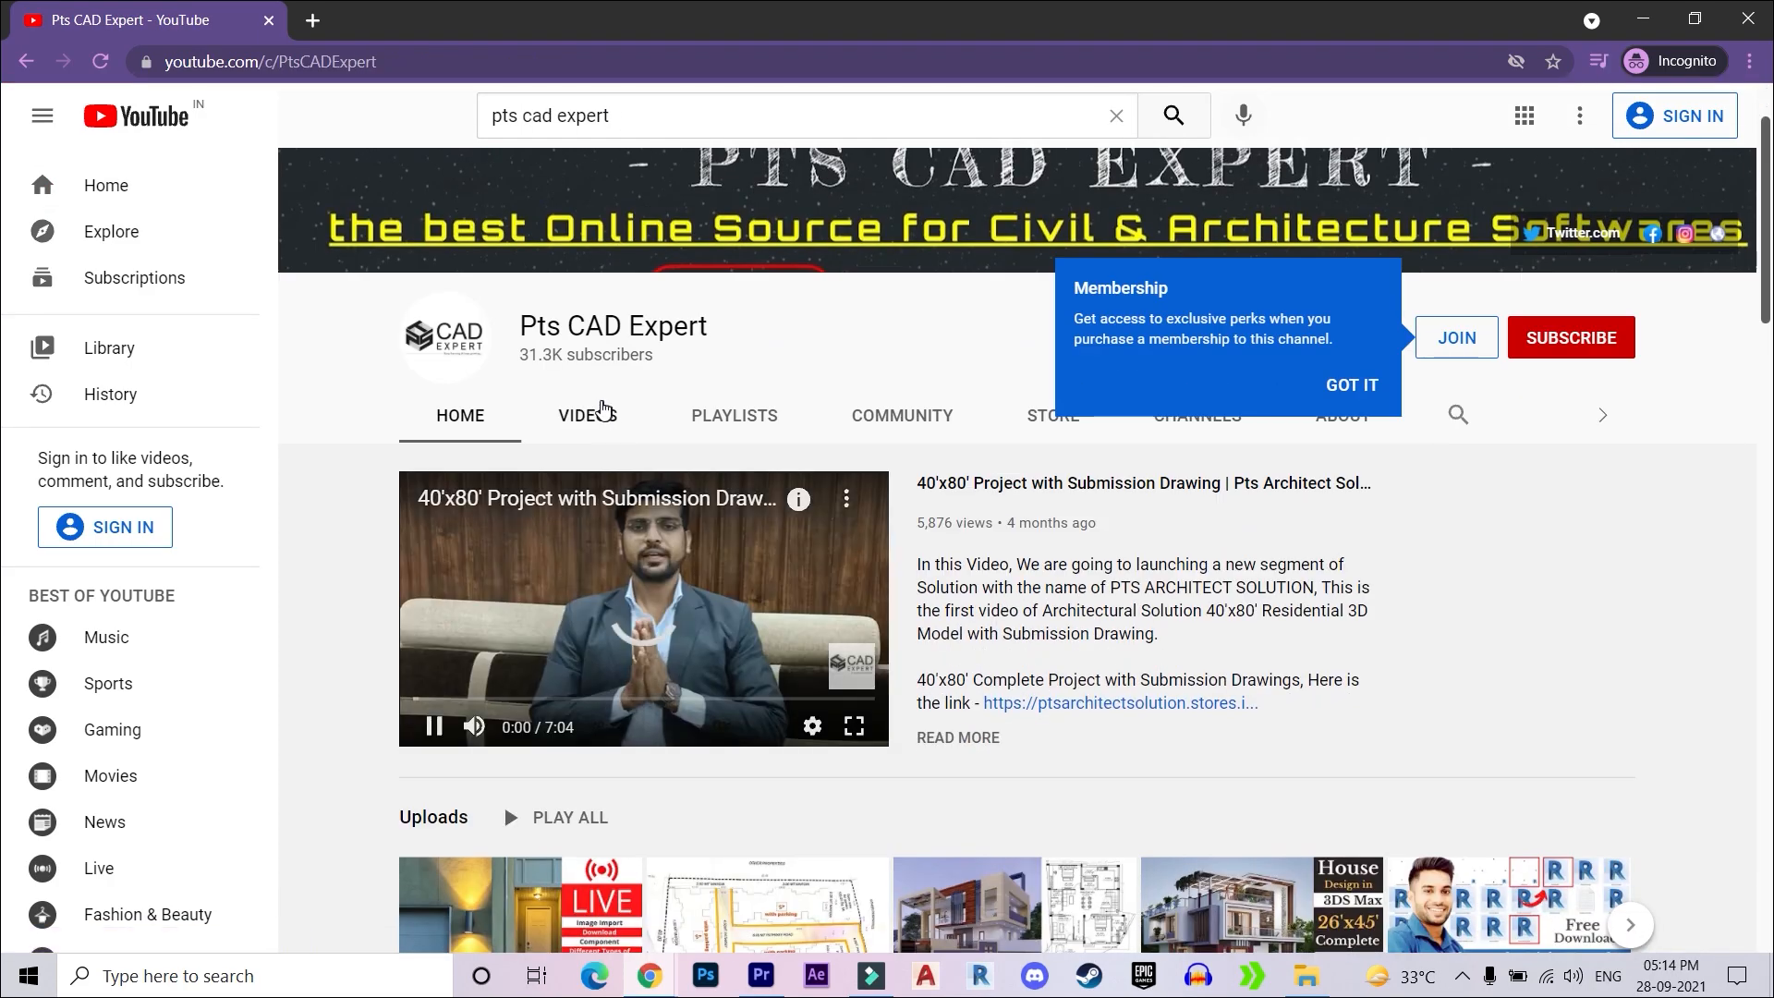
click(589, 531)
scroll(552, 430, down, 10)
scroll(552, 429, down, 20)
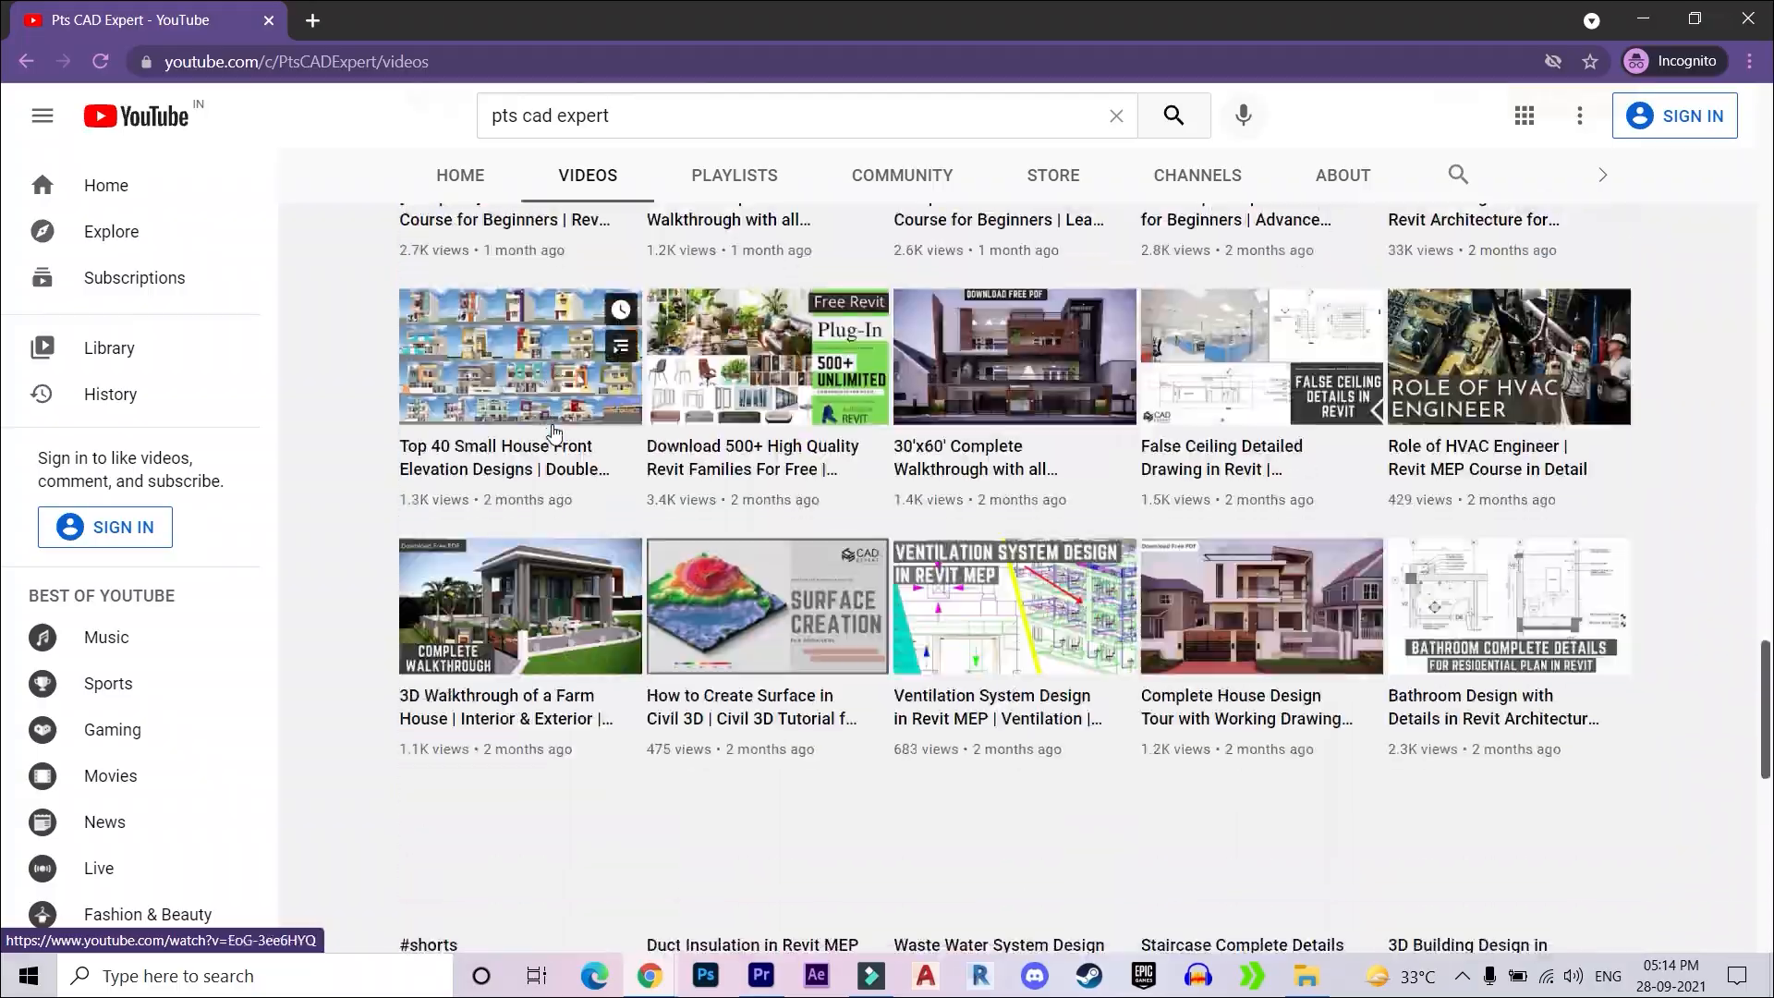
scroll(554, 436, down, 20)
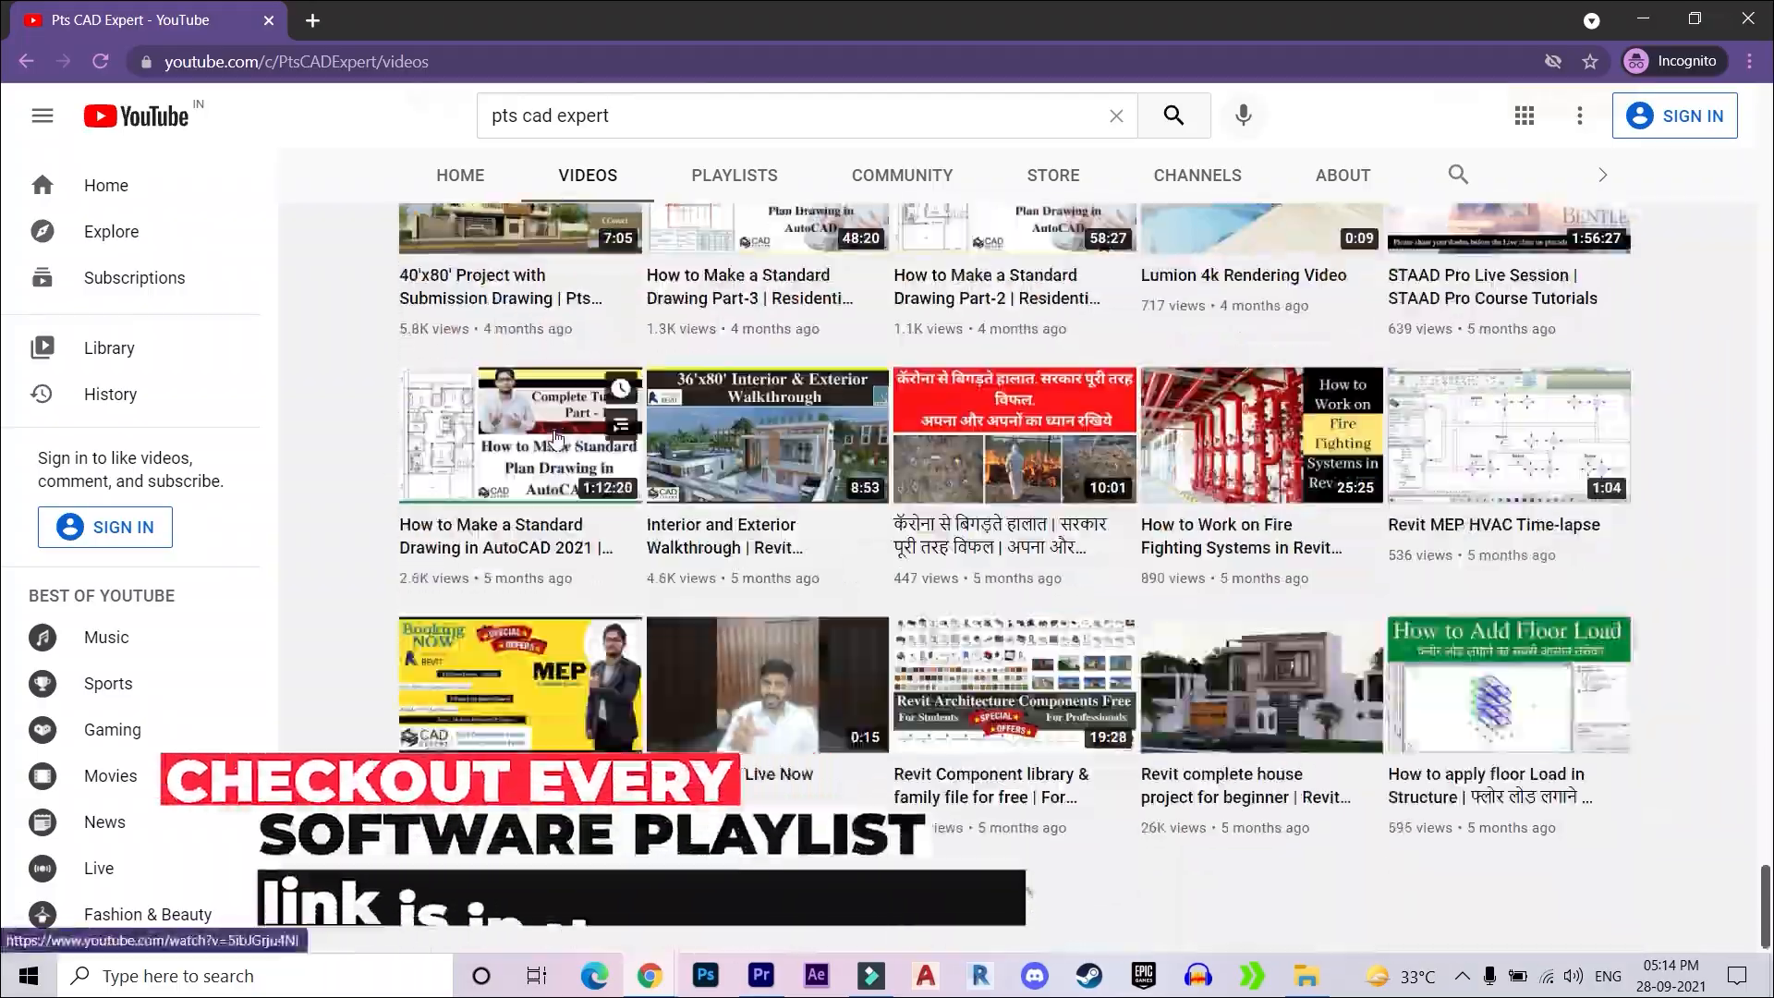
scroll(560, 441, down, 14)
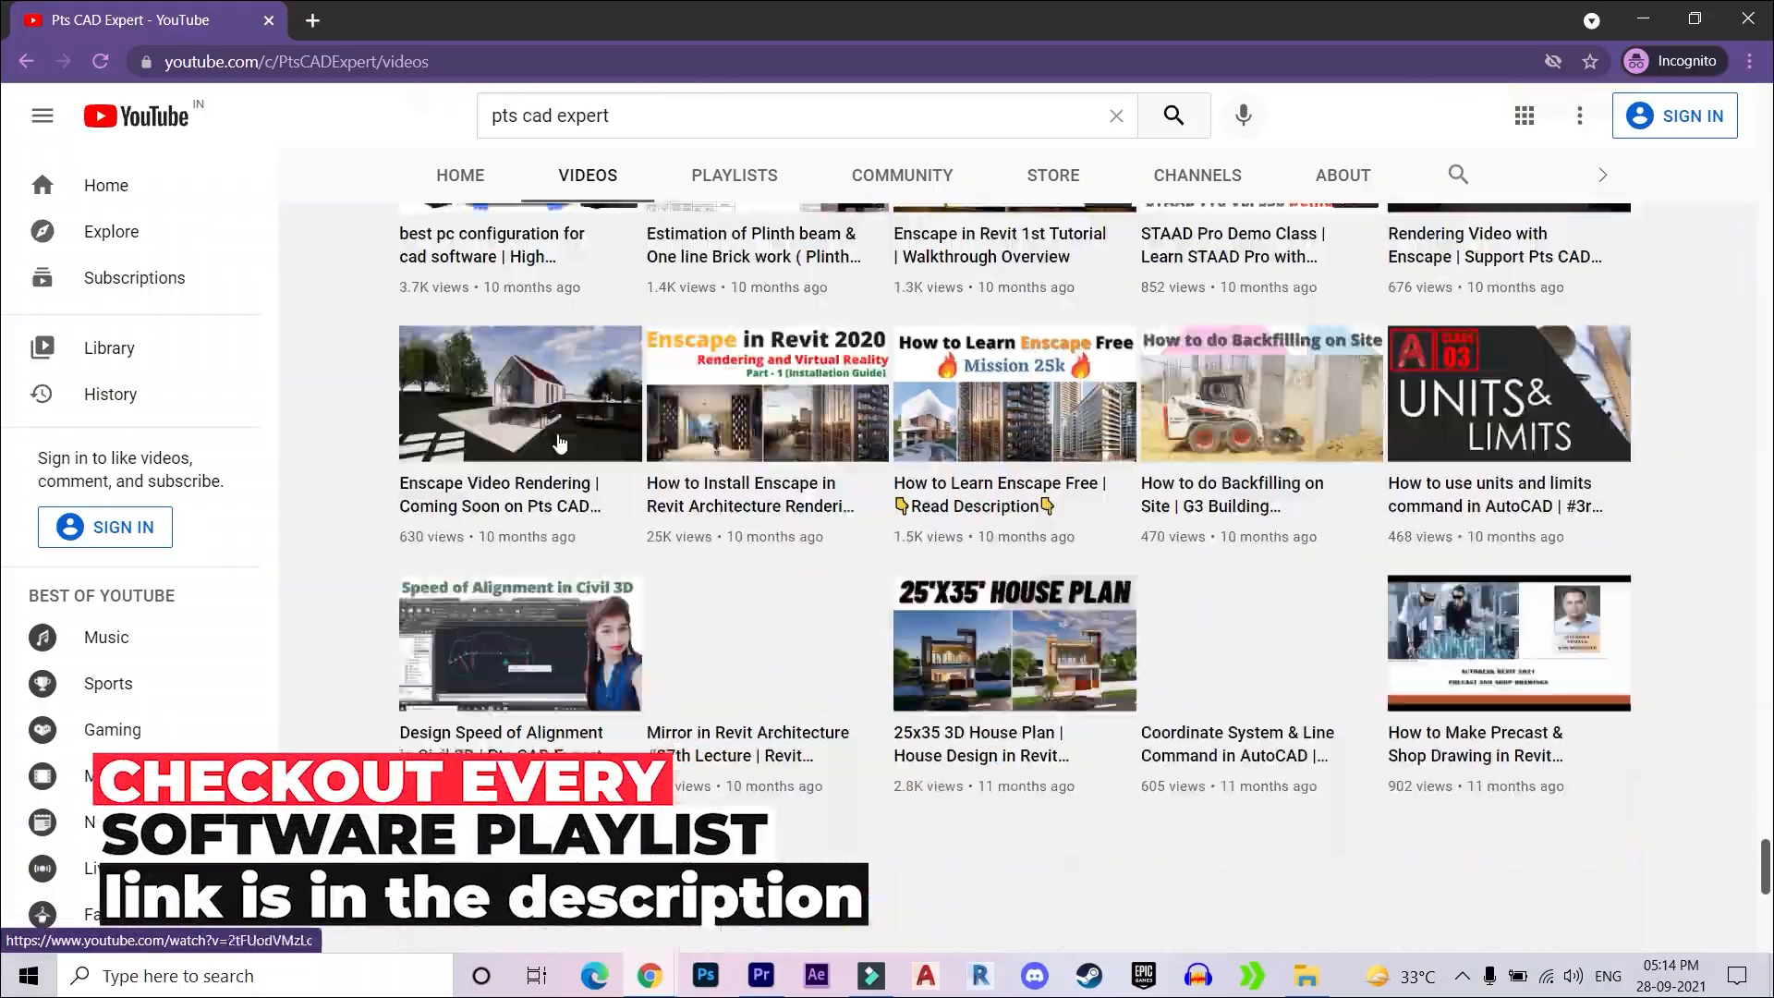
drag(1765, 836, 1764, 206)
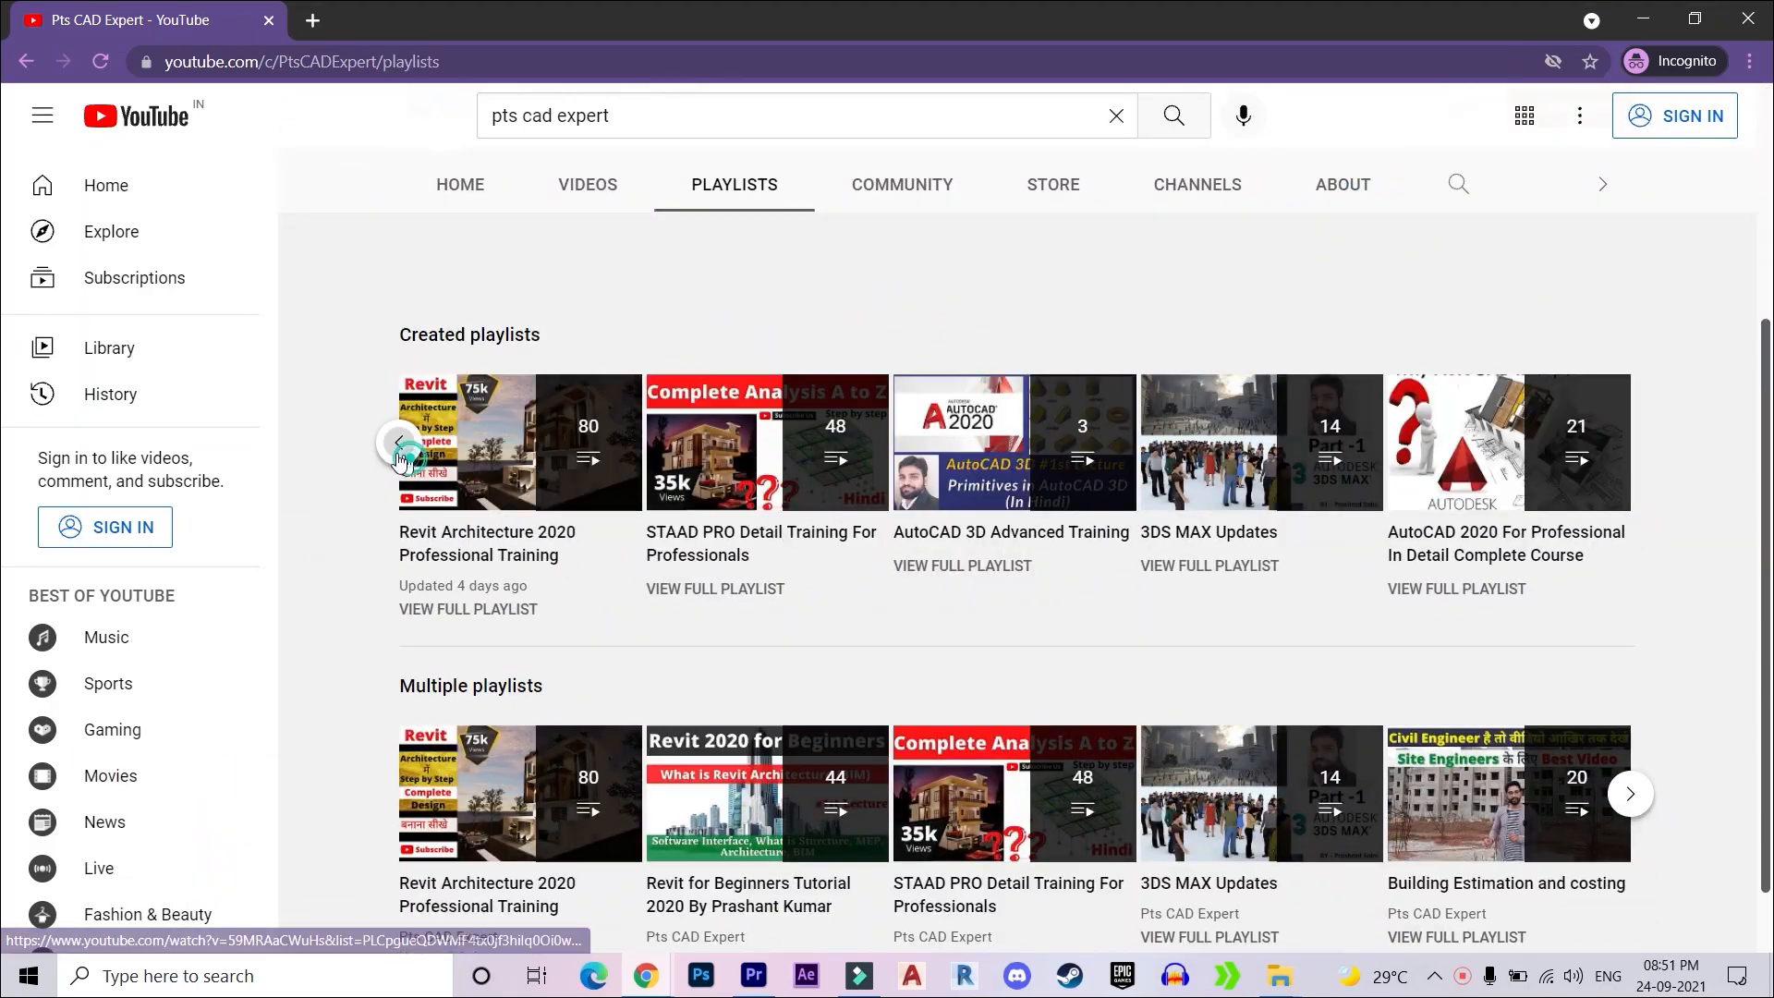
- Browse the created playlists of the Pts CAD Expert channel
click(896, 496)
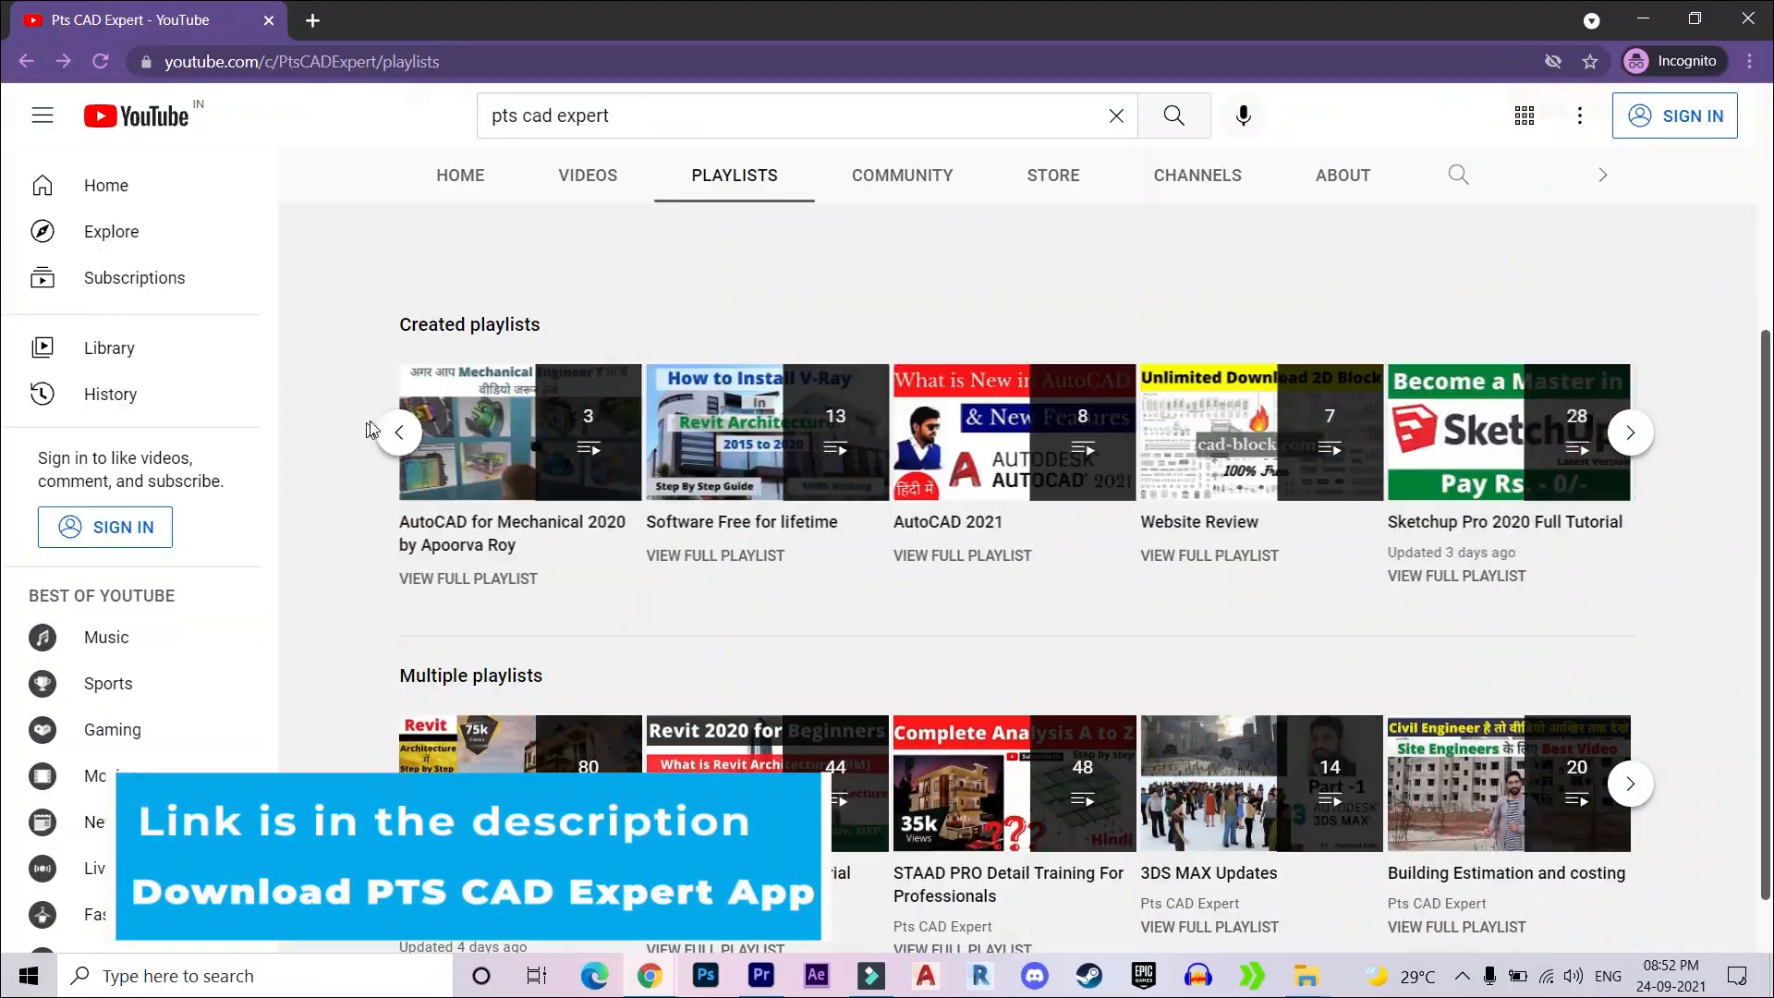
click(1506, 443)
scroll(1391, 436, down, 12)
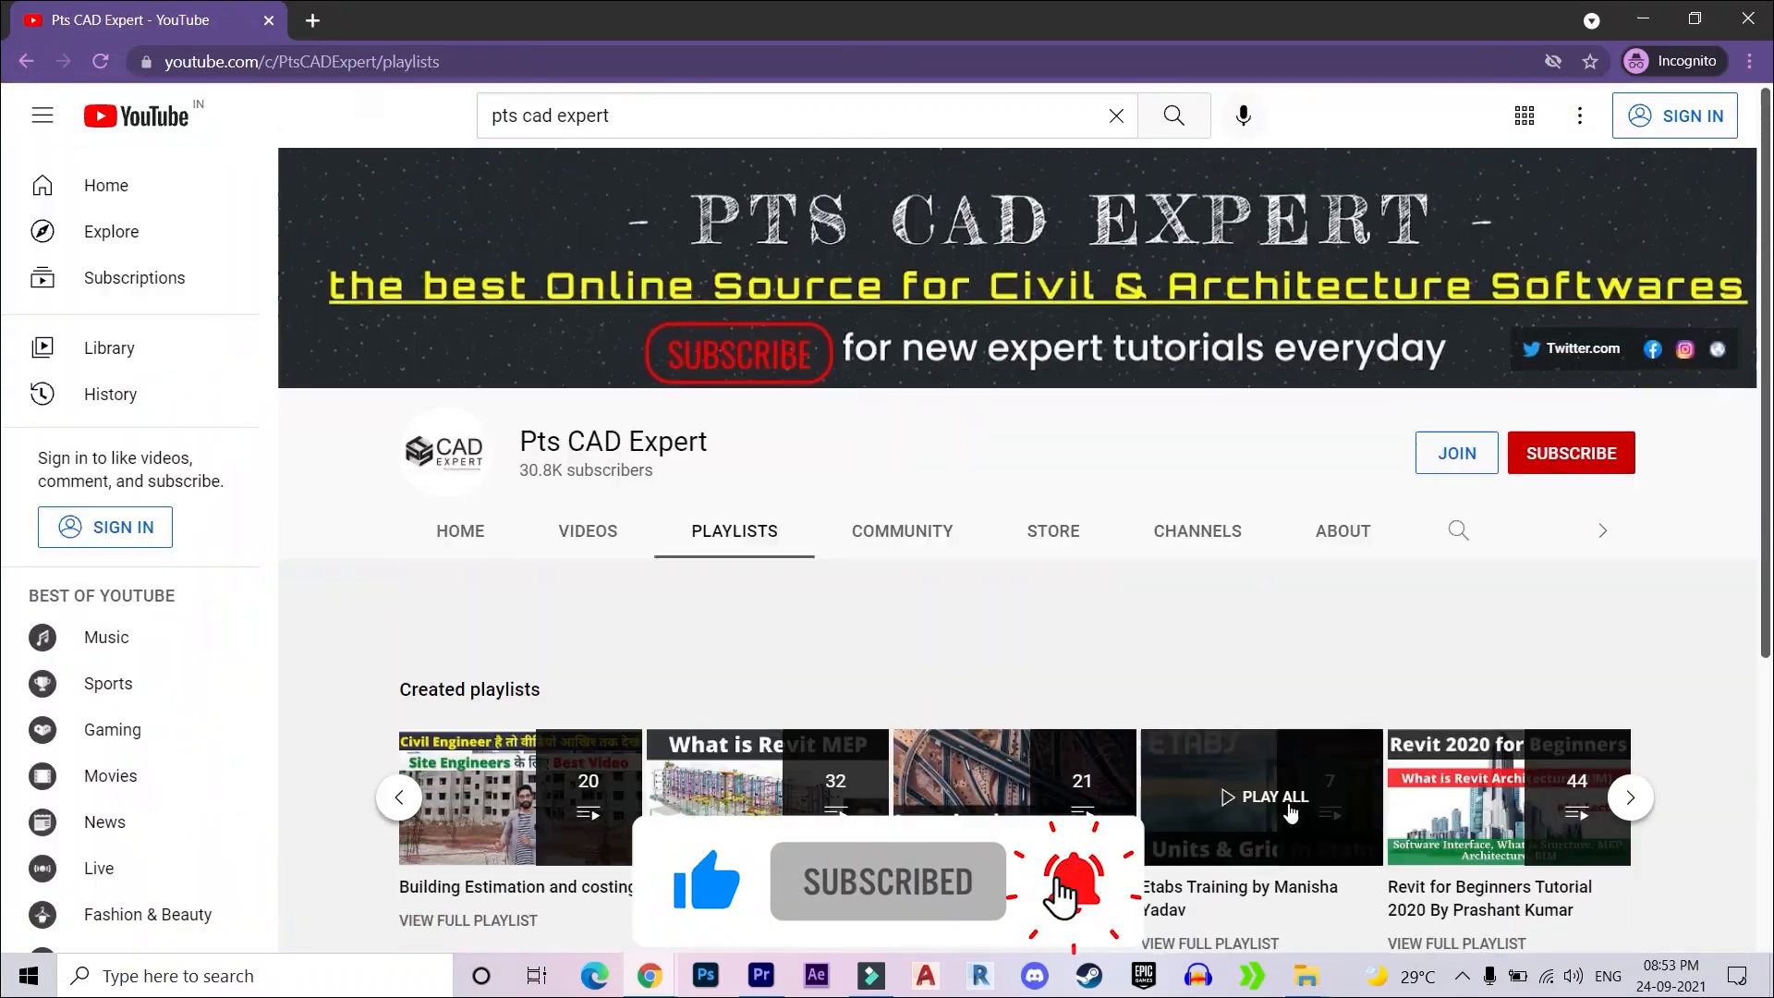
scroll(1330, 721, down, 4)
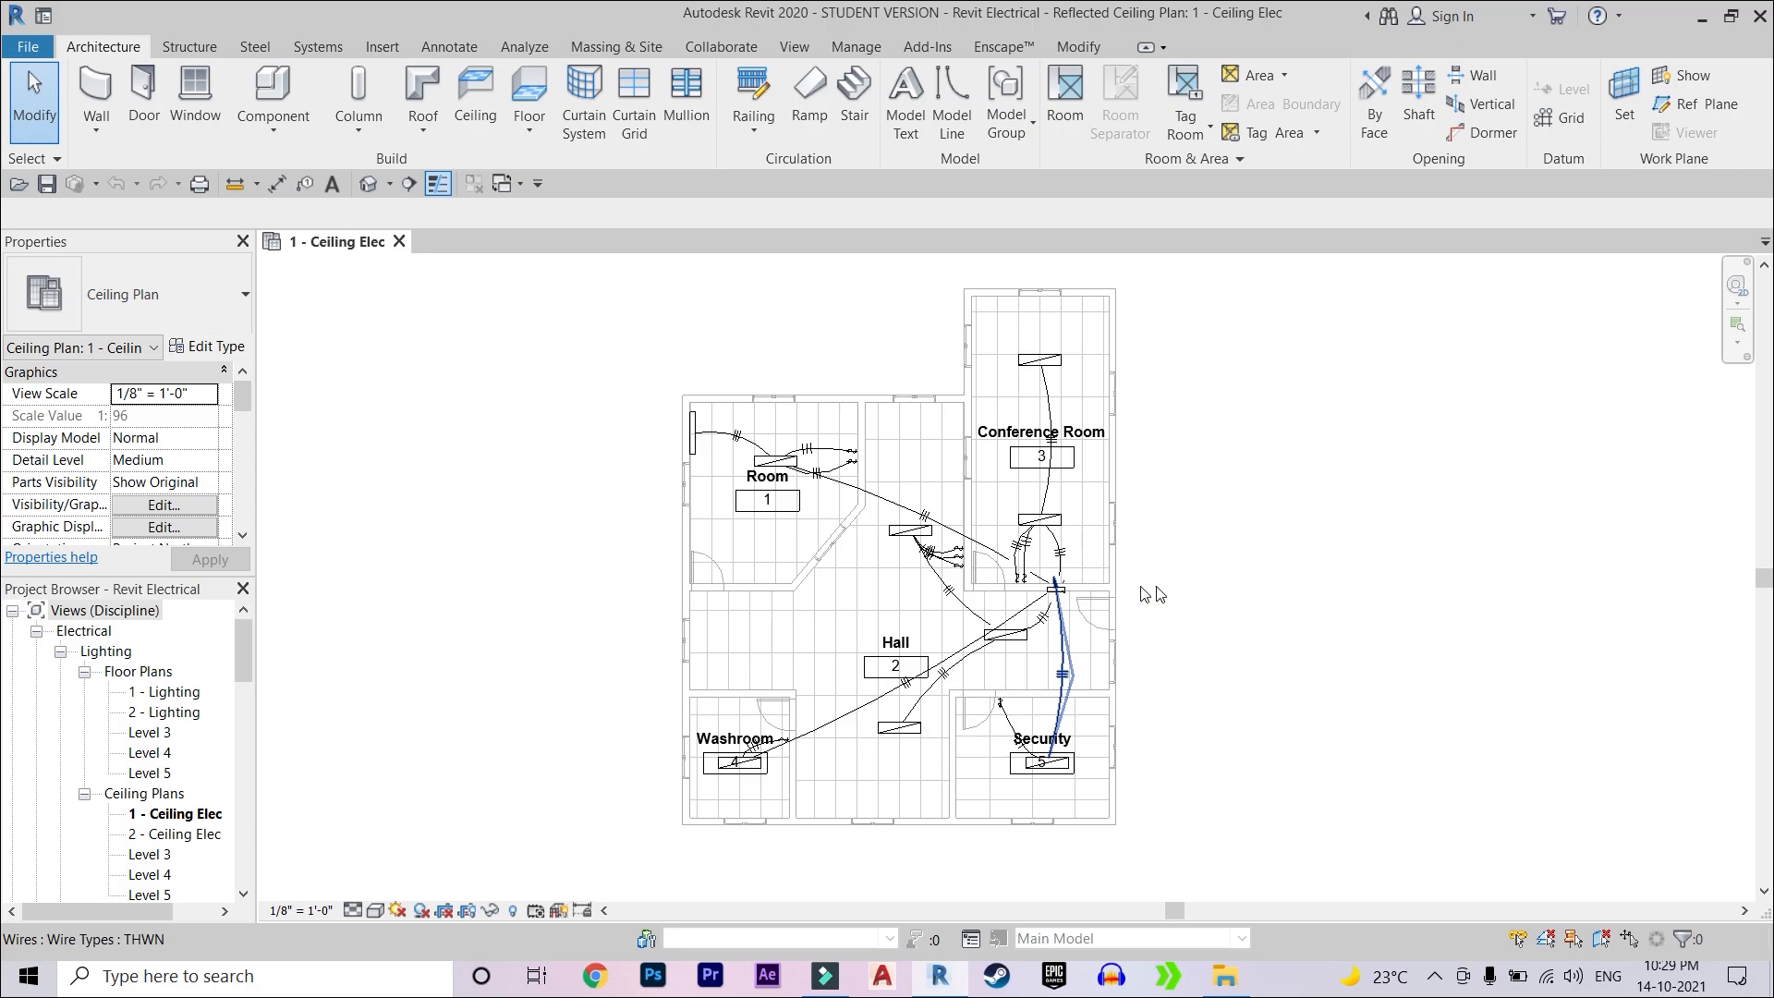
- In Revit, select the lighting and appliance panelboard below the Conference Room and create its panel schedule using the default template
scroll(1056, 589, up, 5)
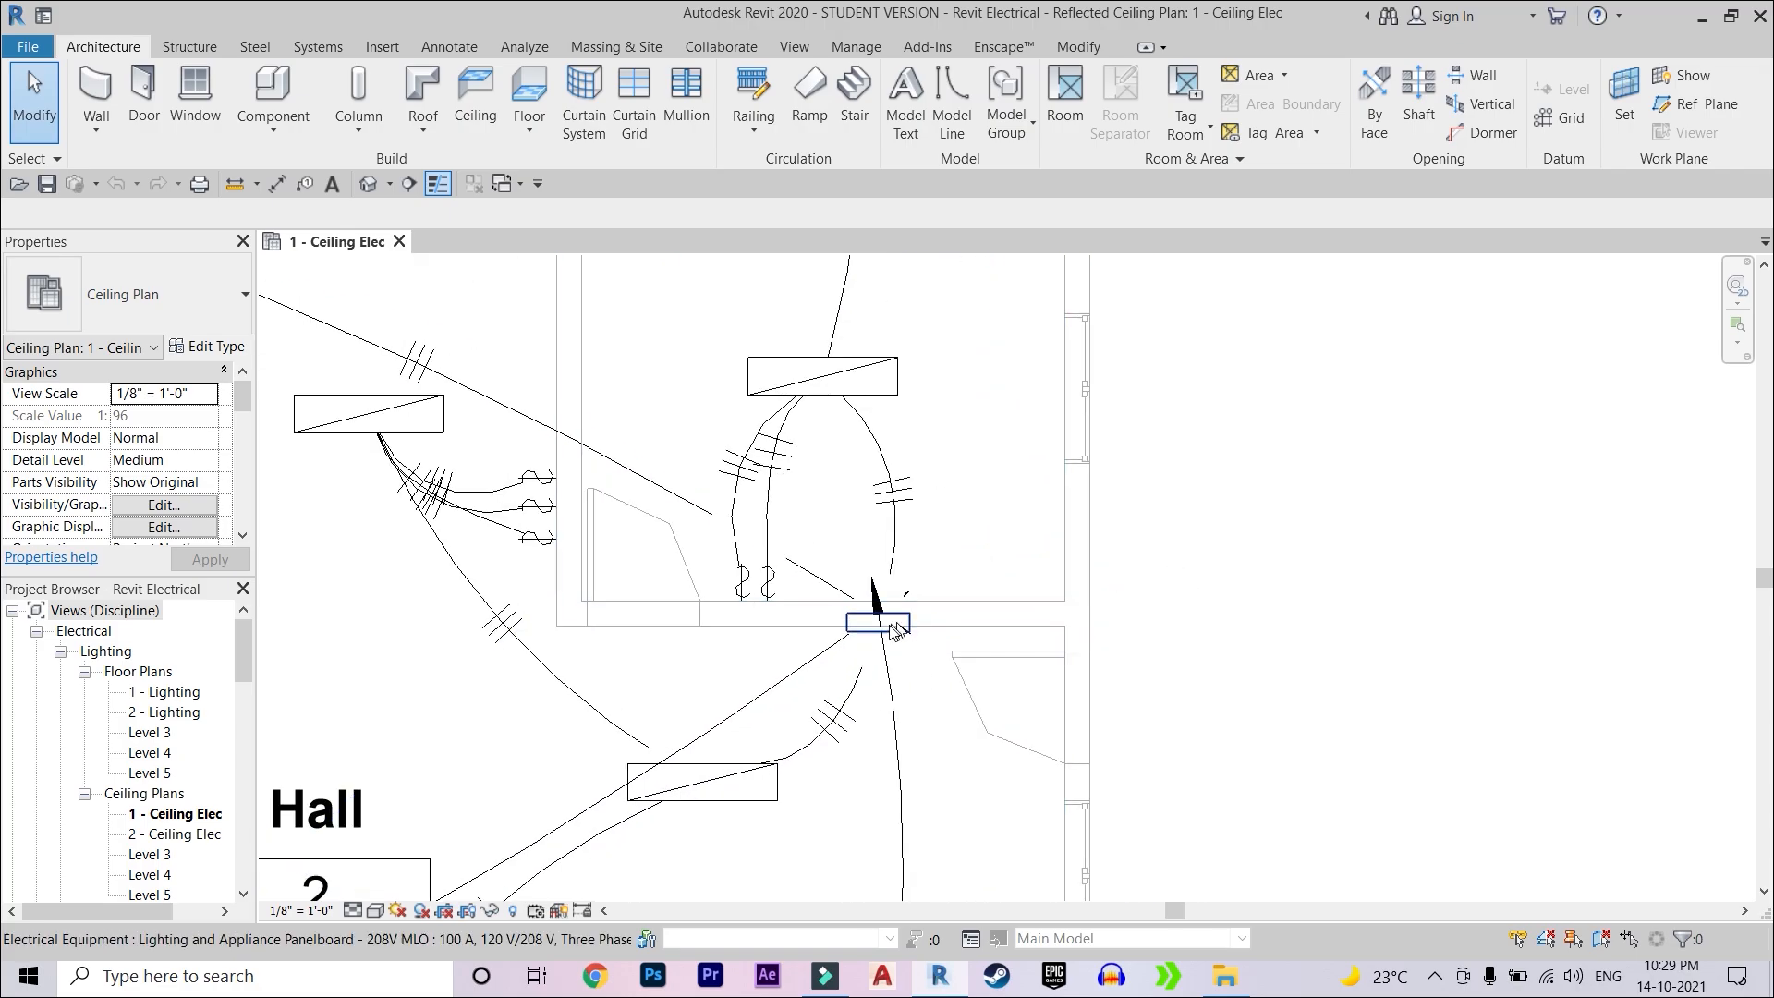
scroll(894, 631, up, 3)
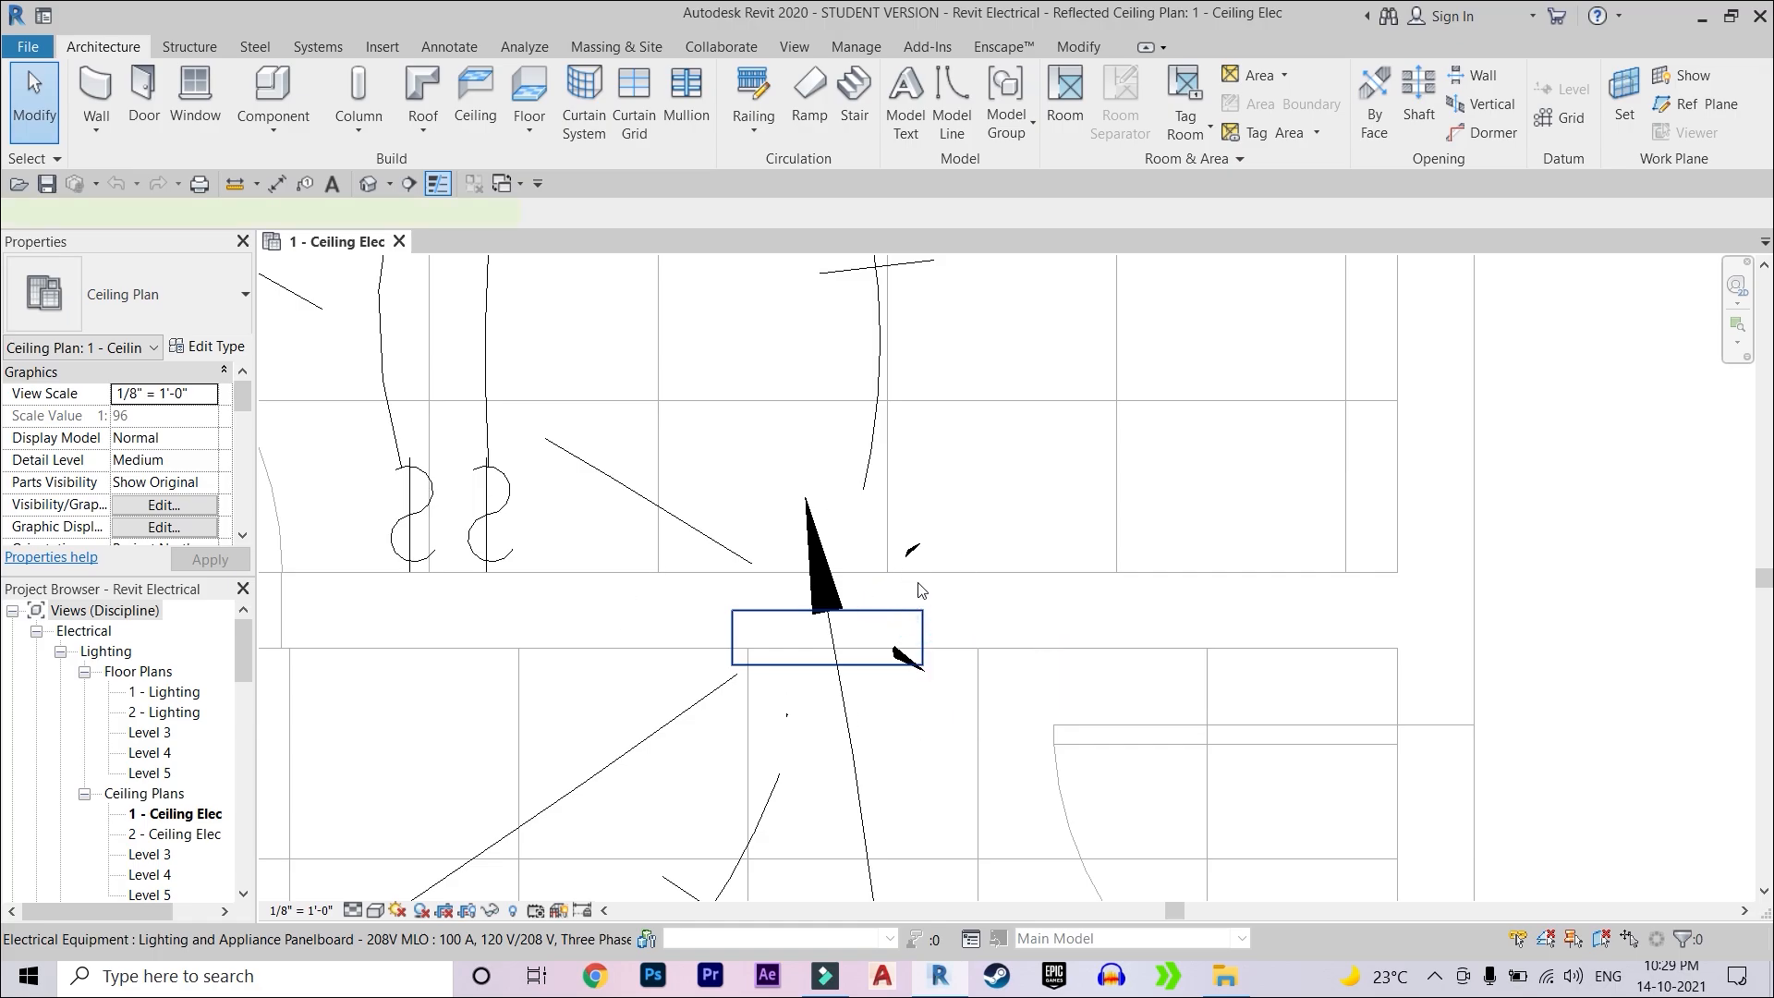
click(921, 589)
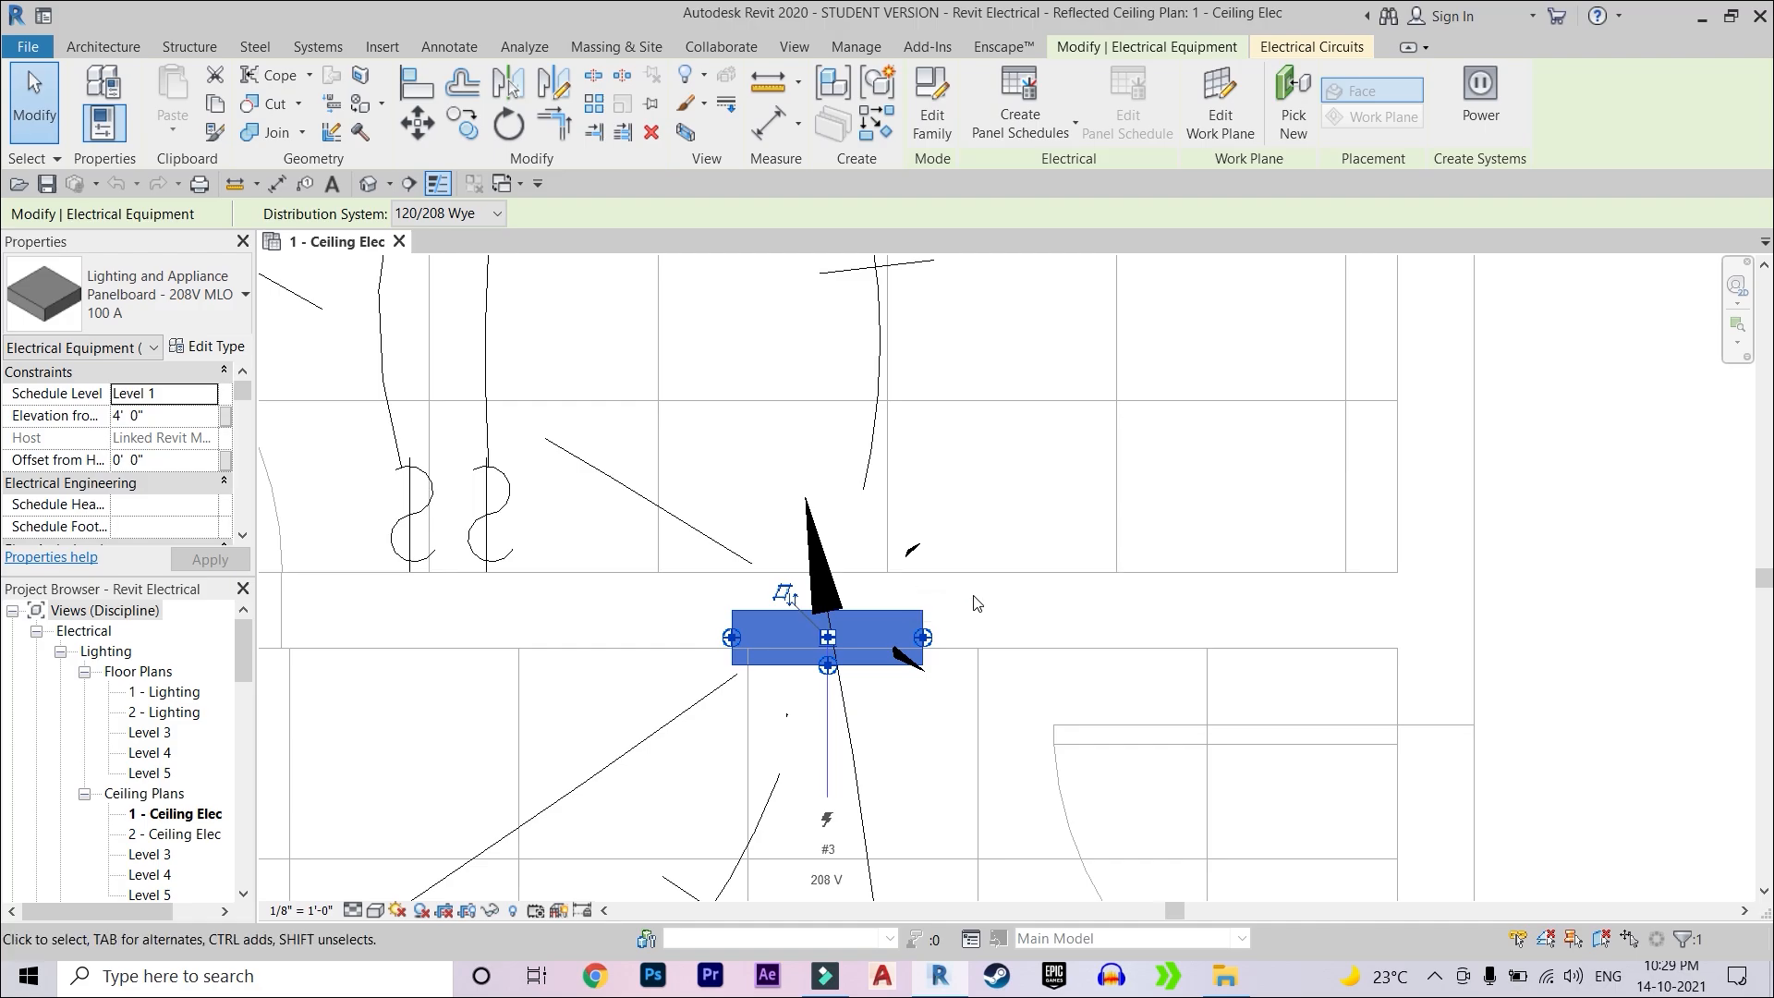
scroll(979, 602, down, 2)
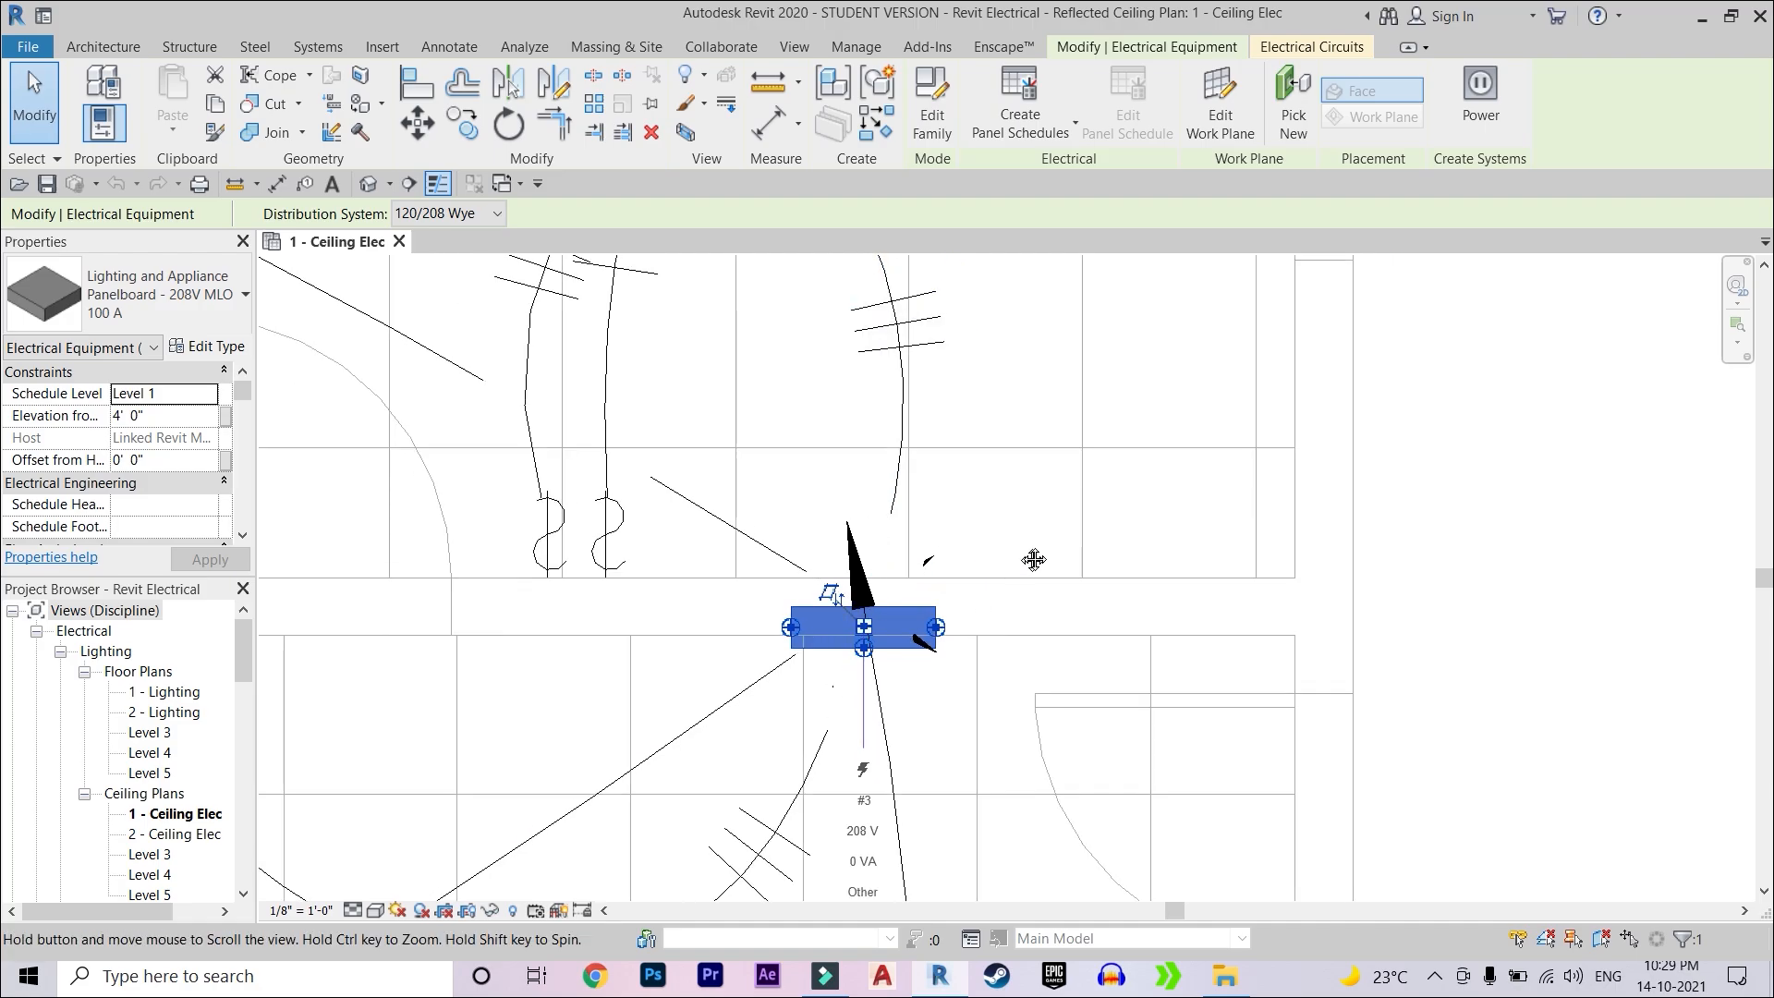
scroll(840, 600, up, 1)
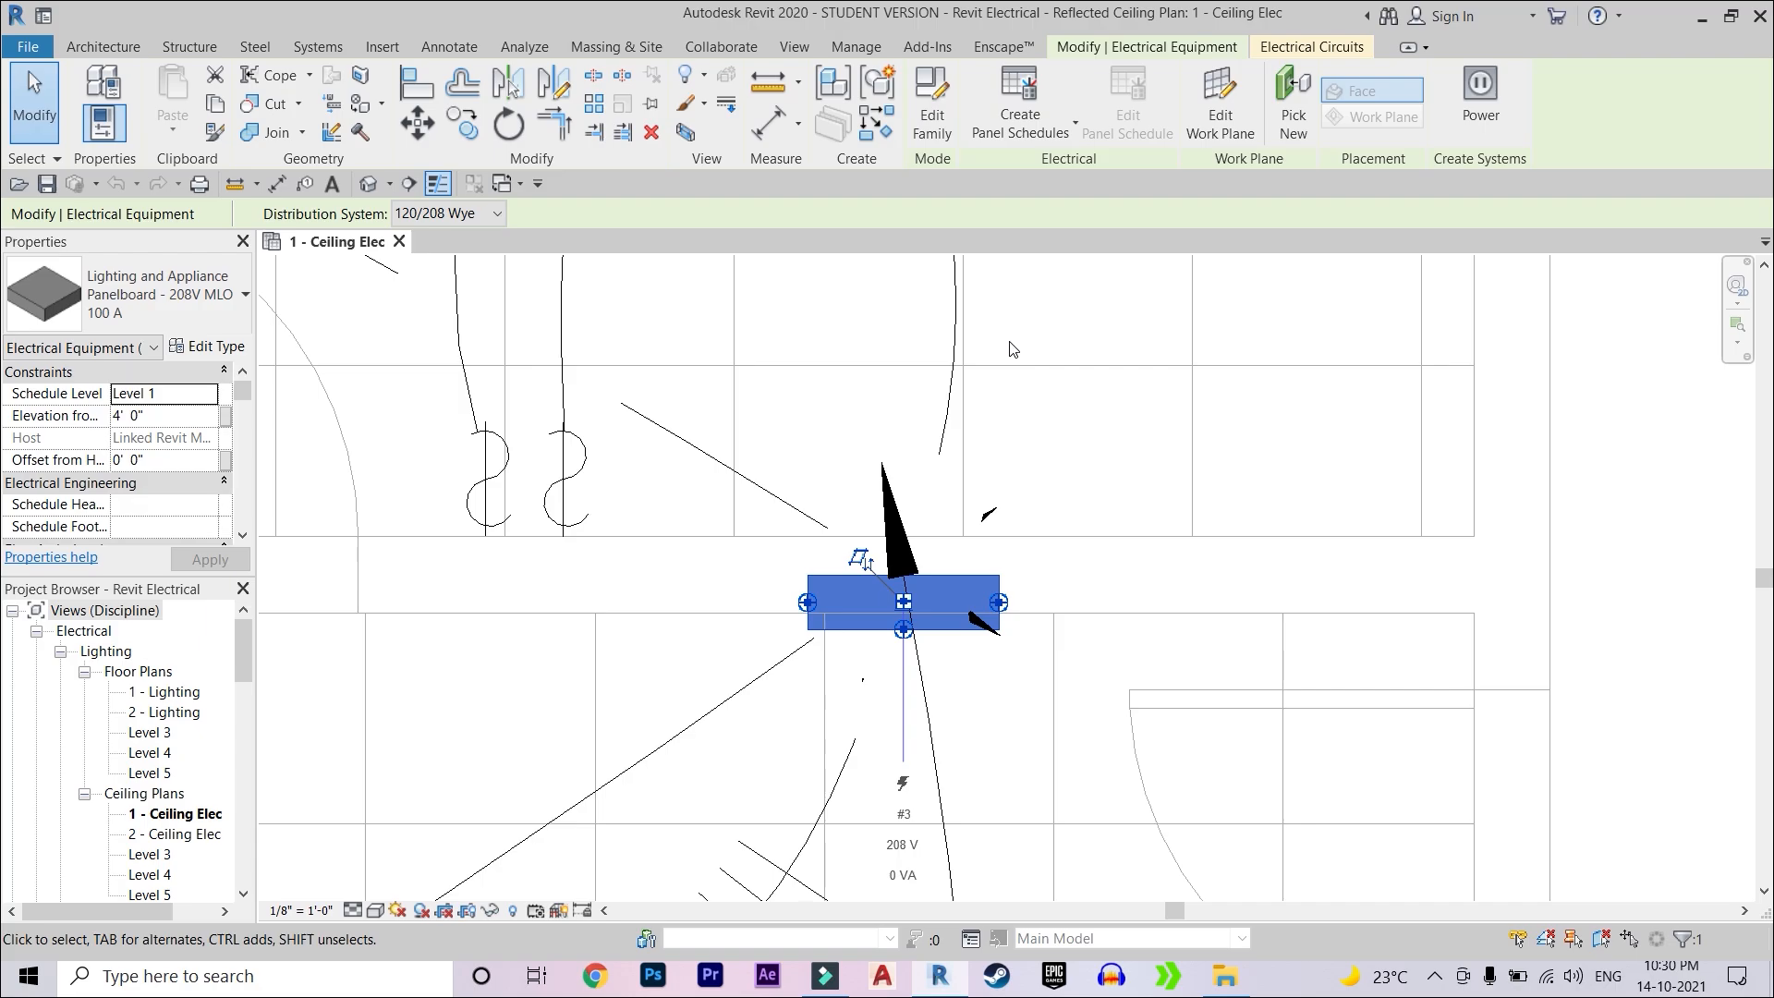
click(1030, 129)
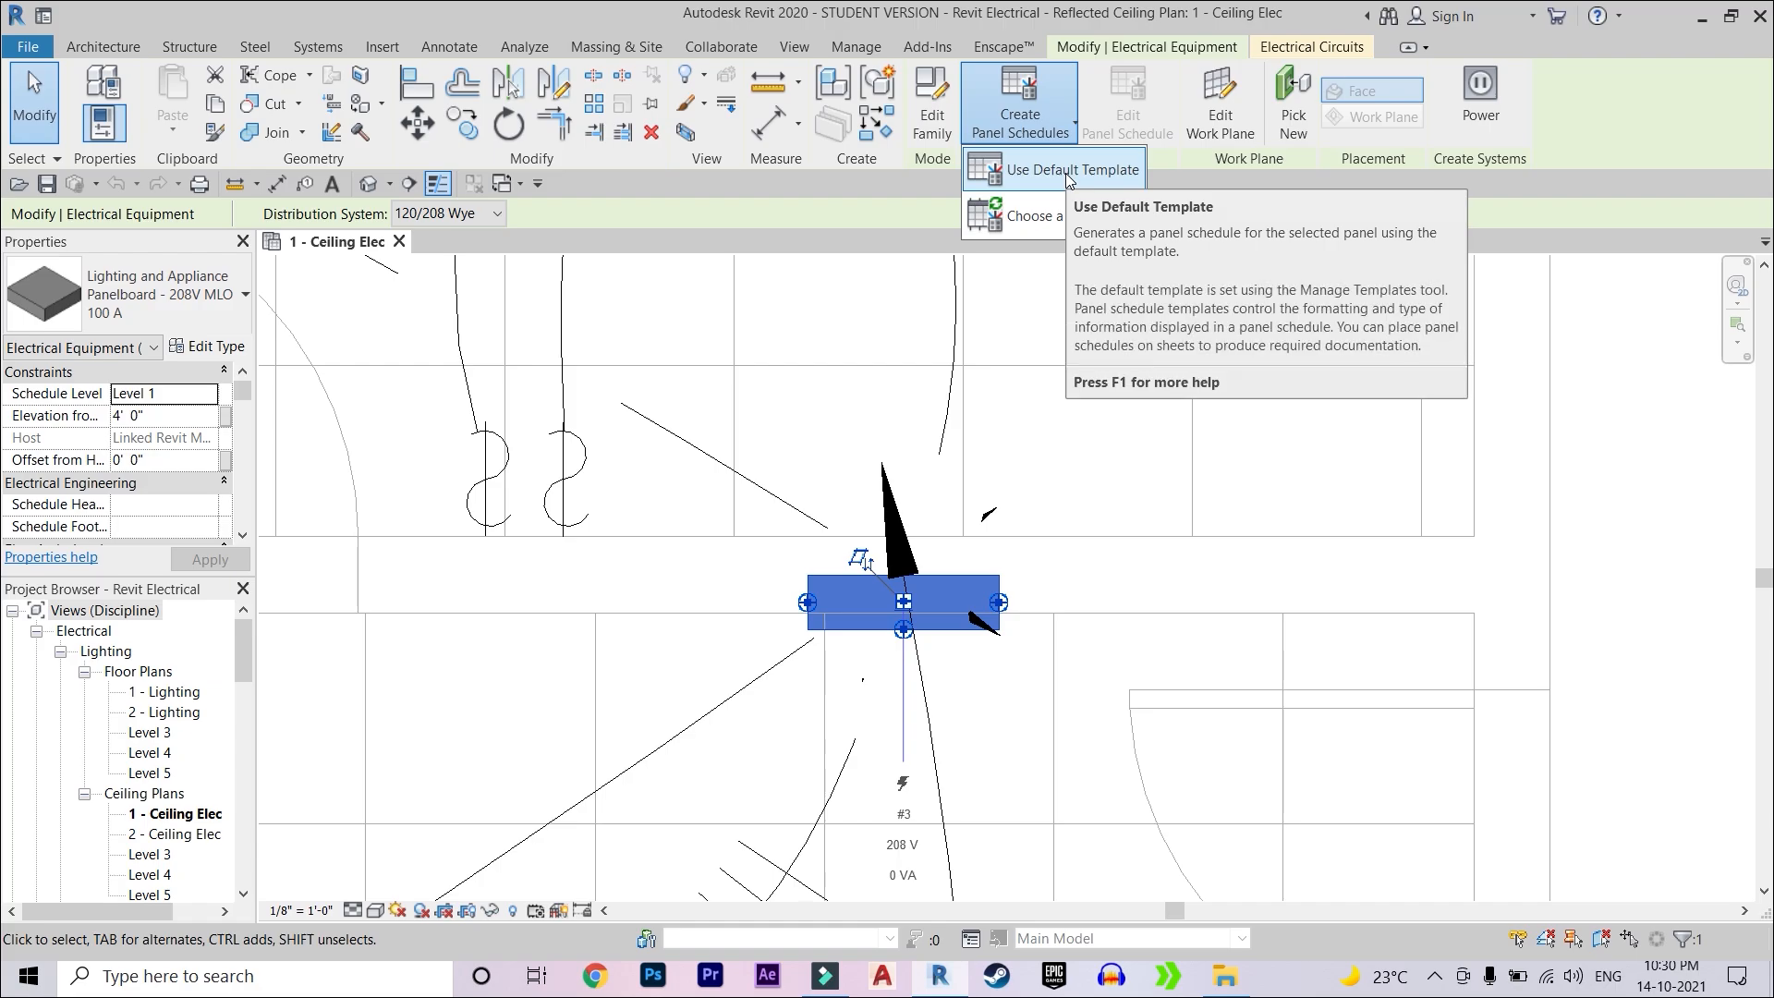
click(1067, 172)
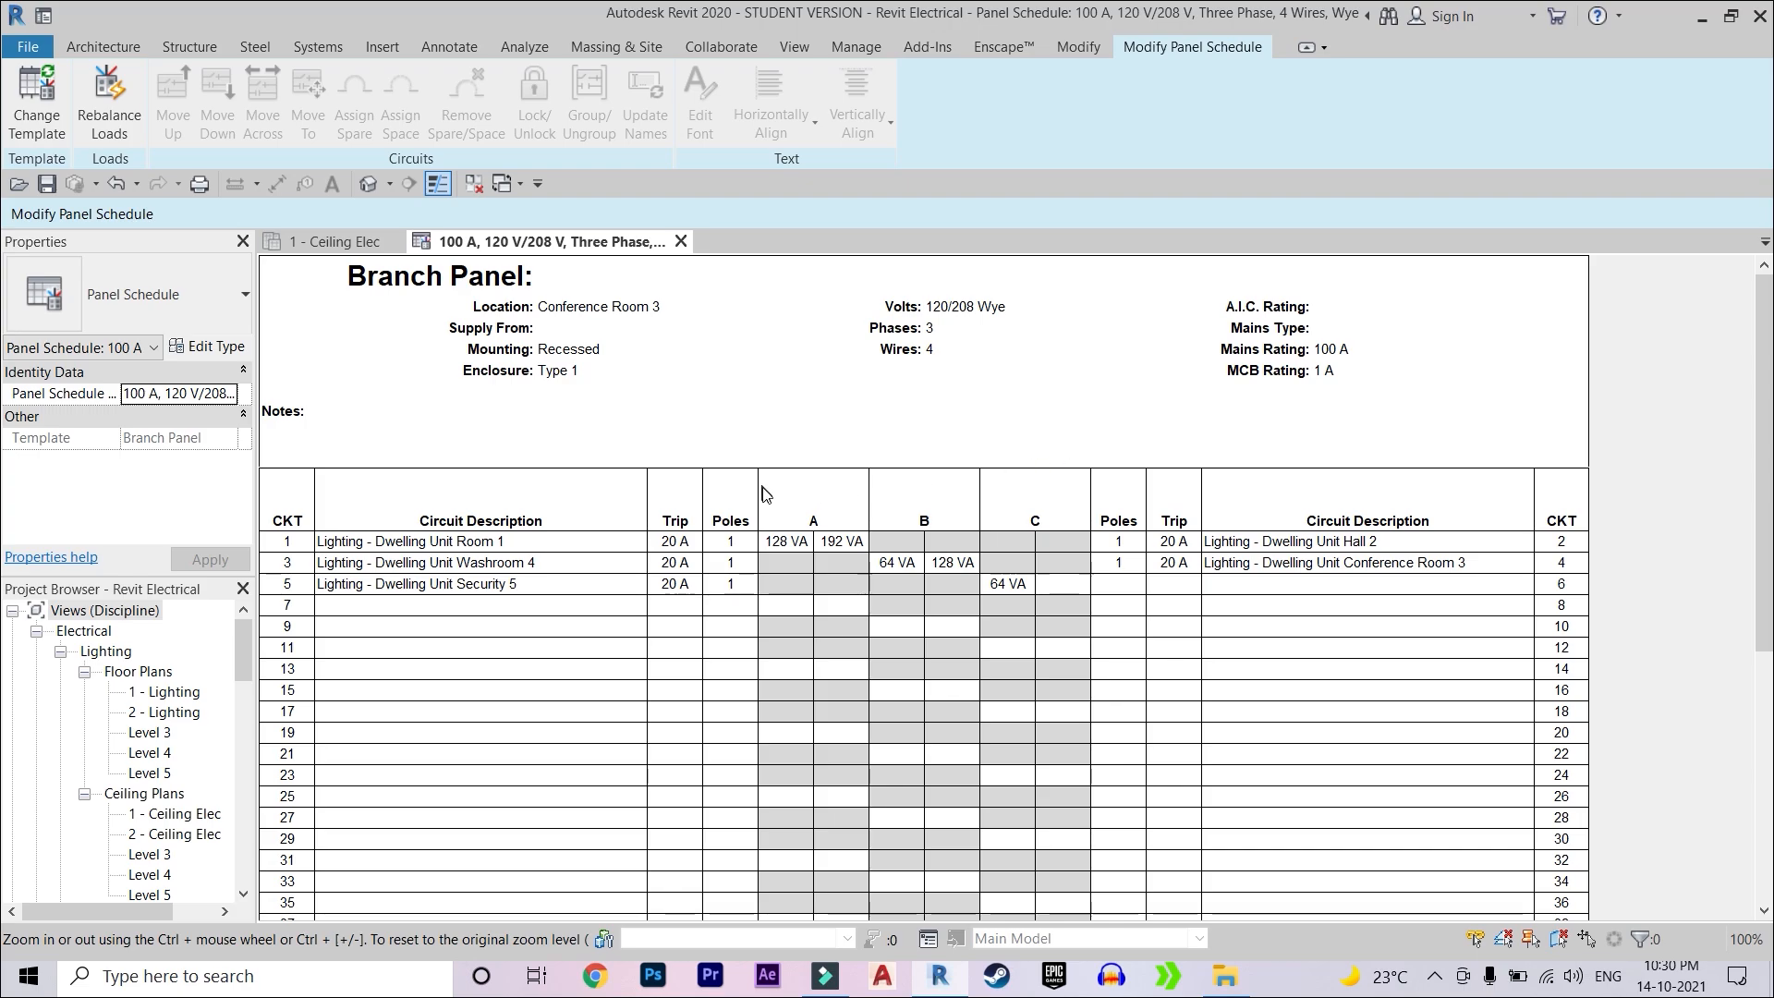
- Examine the branch panel schedule's circuit descriptions, trip ratings, phase loads, load classification and panel totals
scroll(894, 580, down, 3)
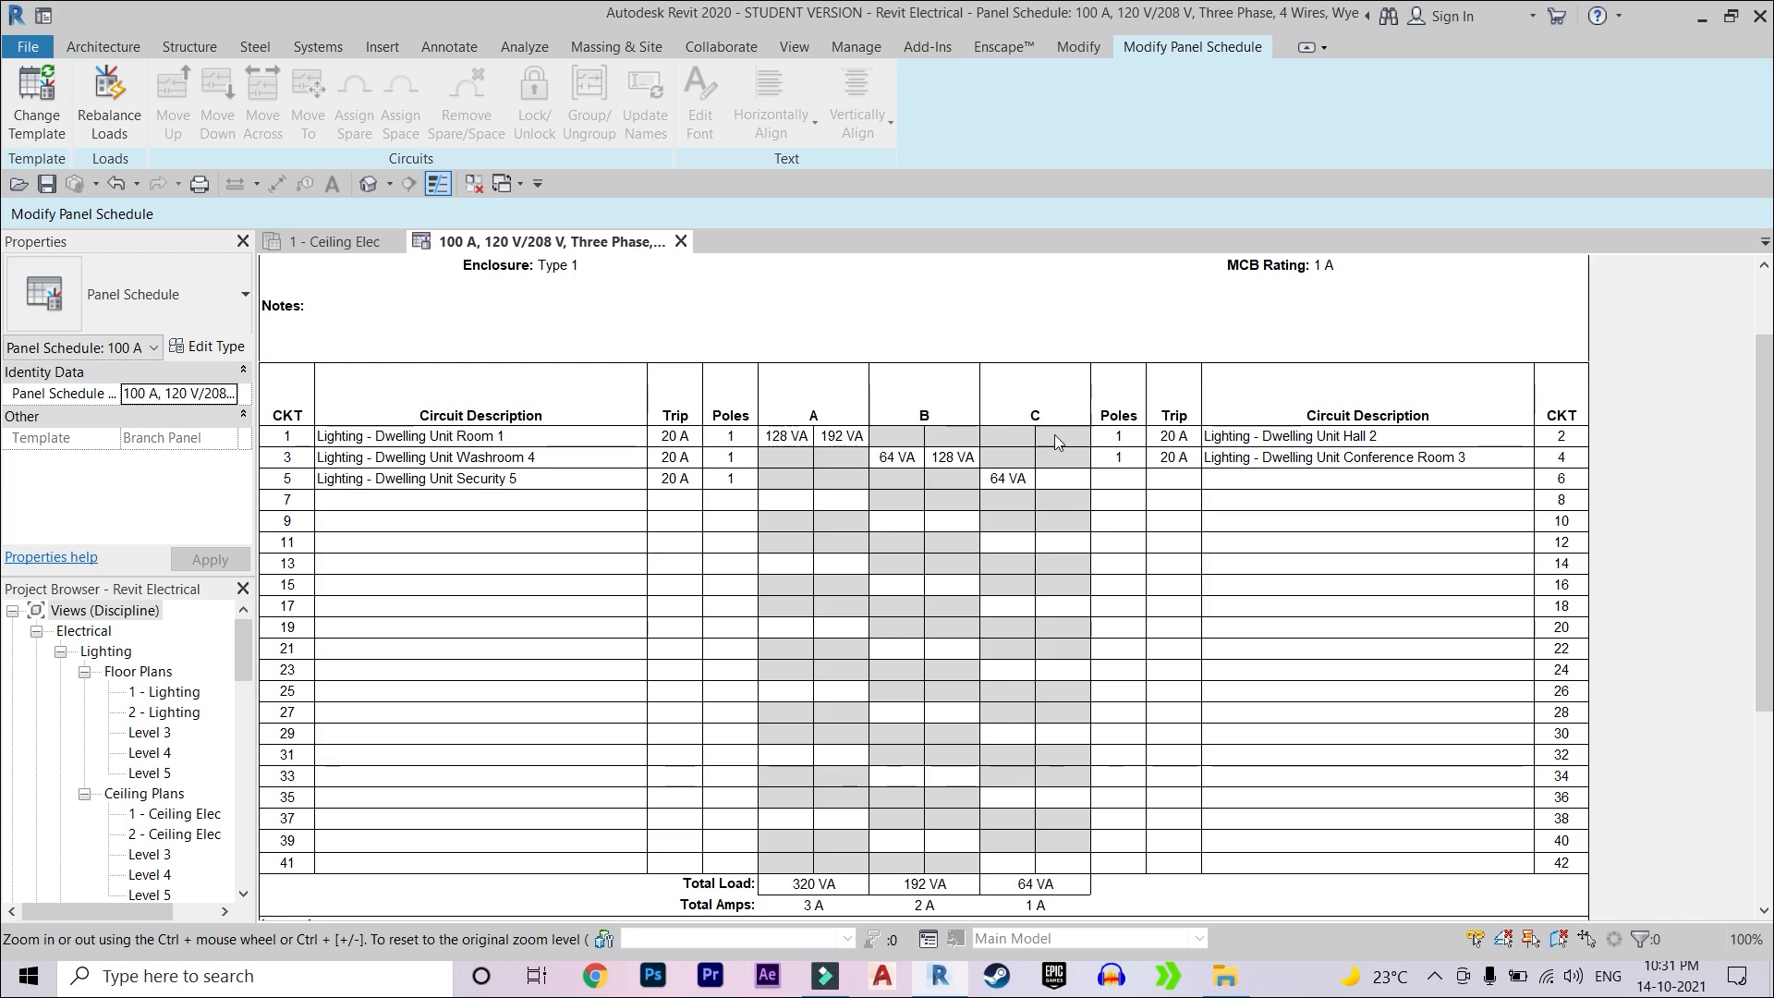
click(1170, 462)
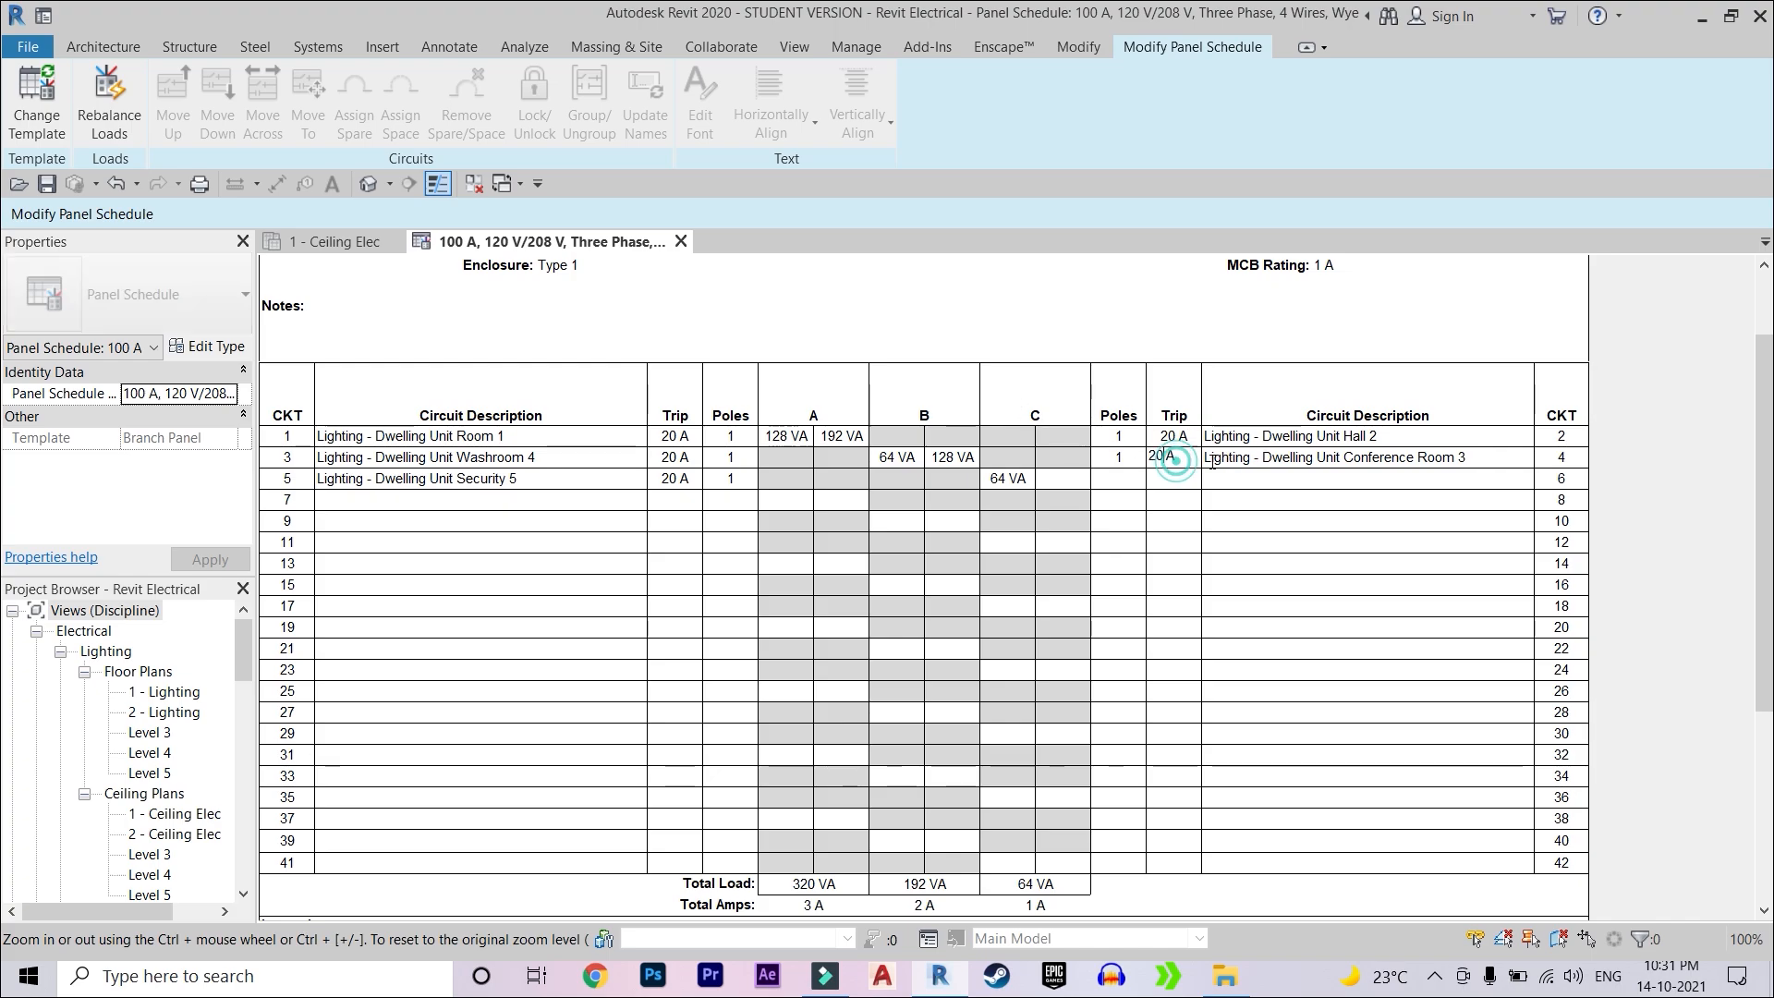
click(1246, 453)
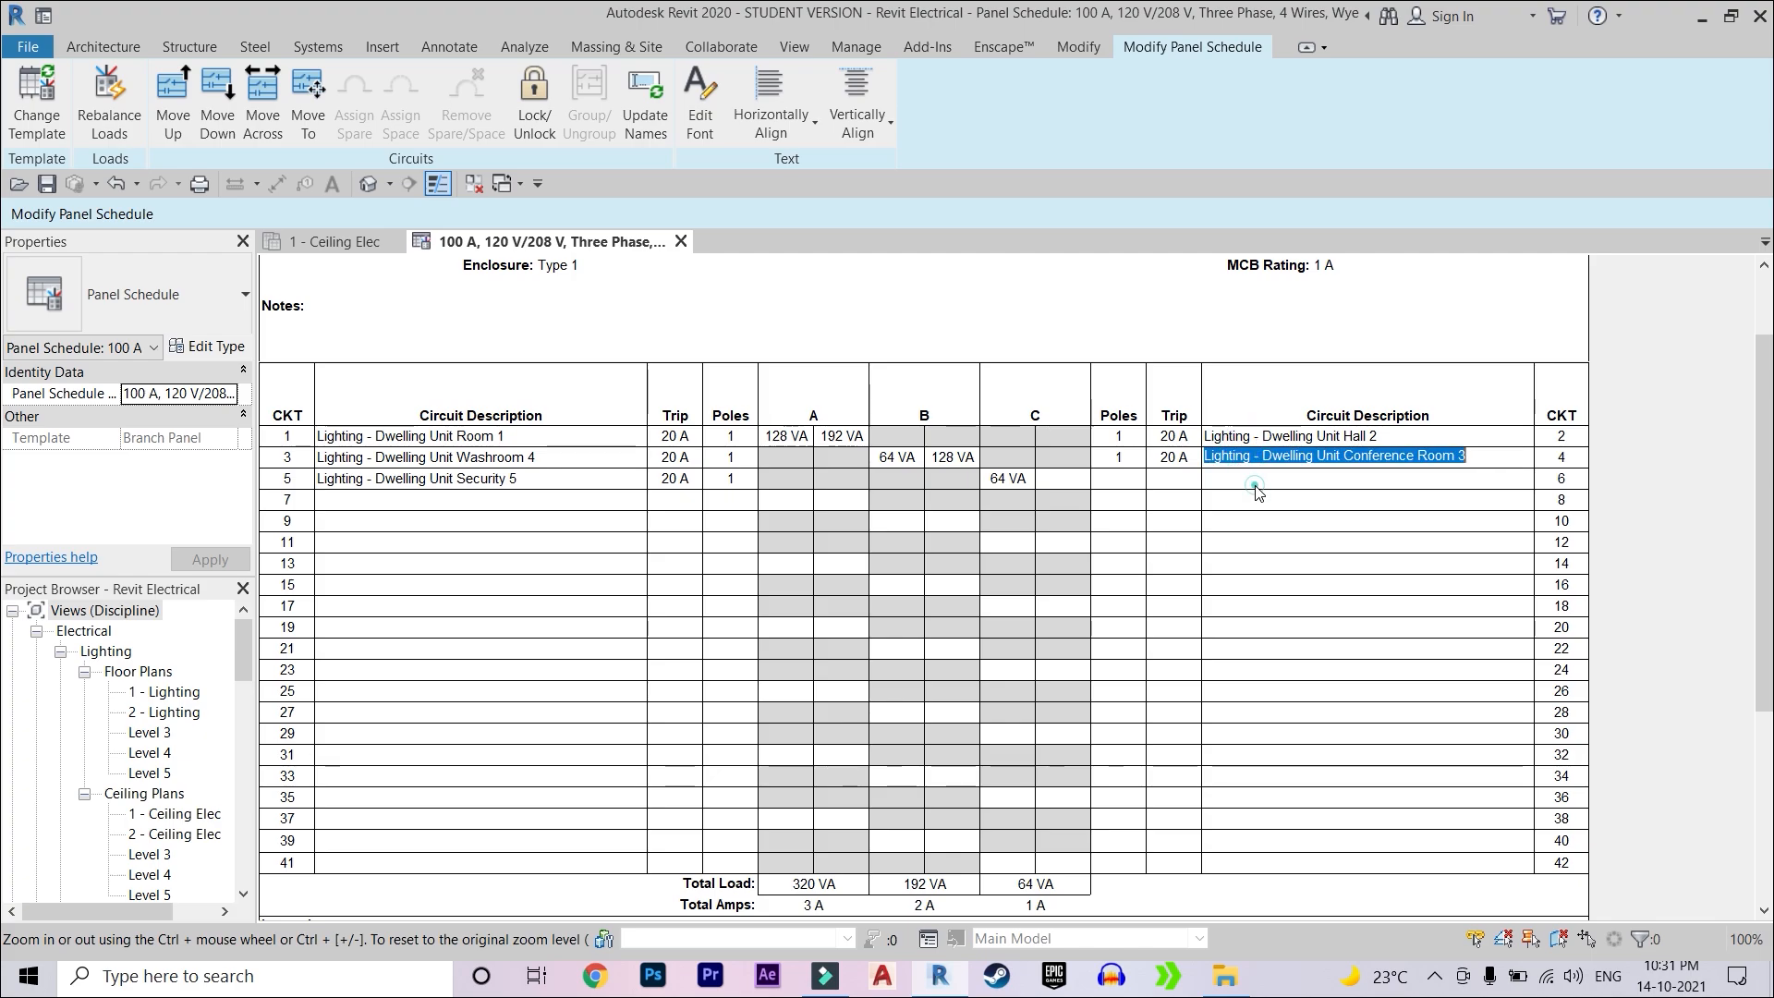
click(896, 521)
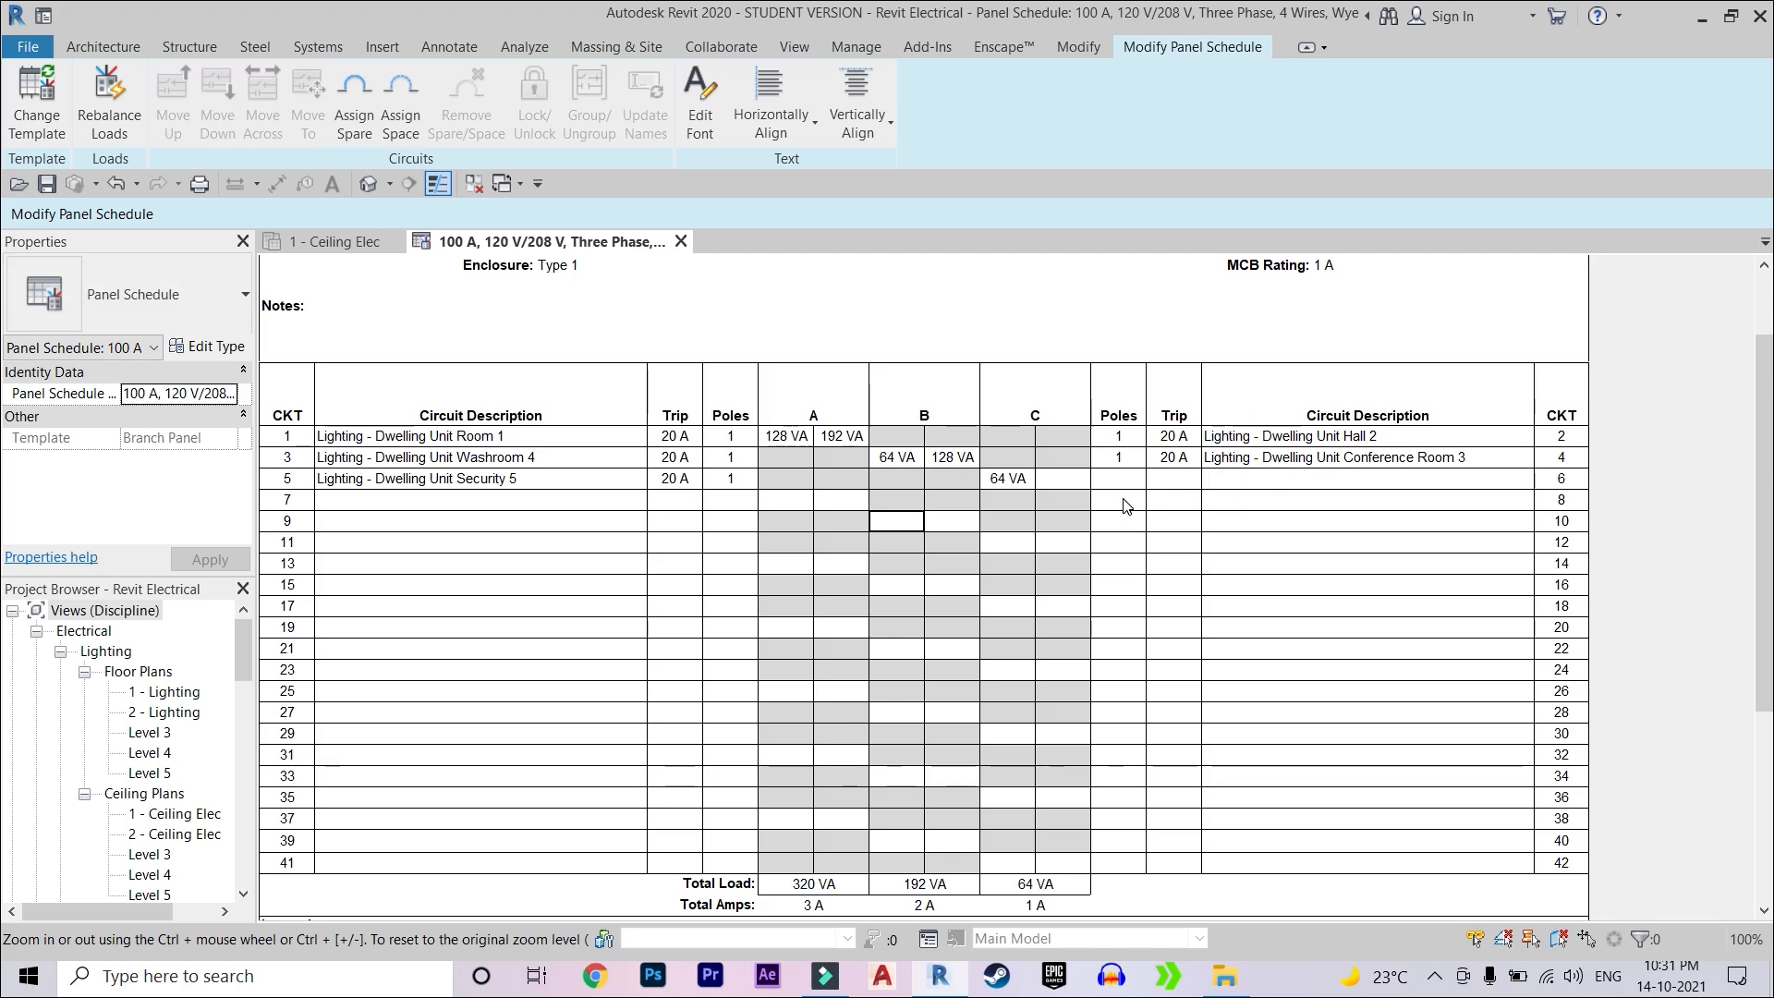
scroll(1125, 507, down, 3)
scroll(994, 510, up, 1)
scroll(1078, 546, down, 3)
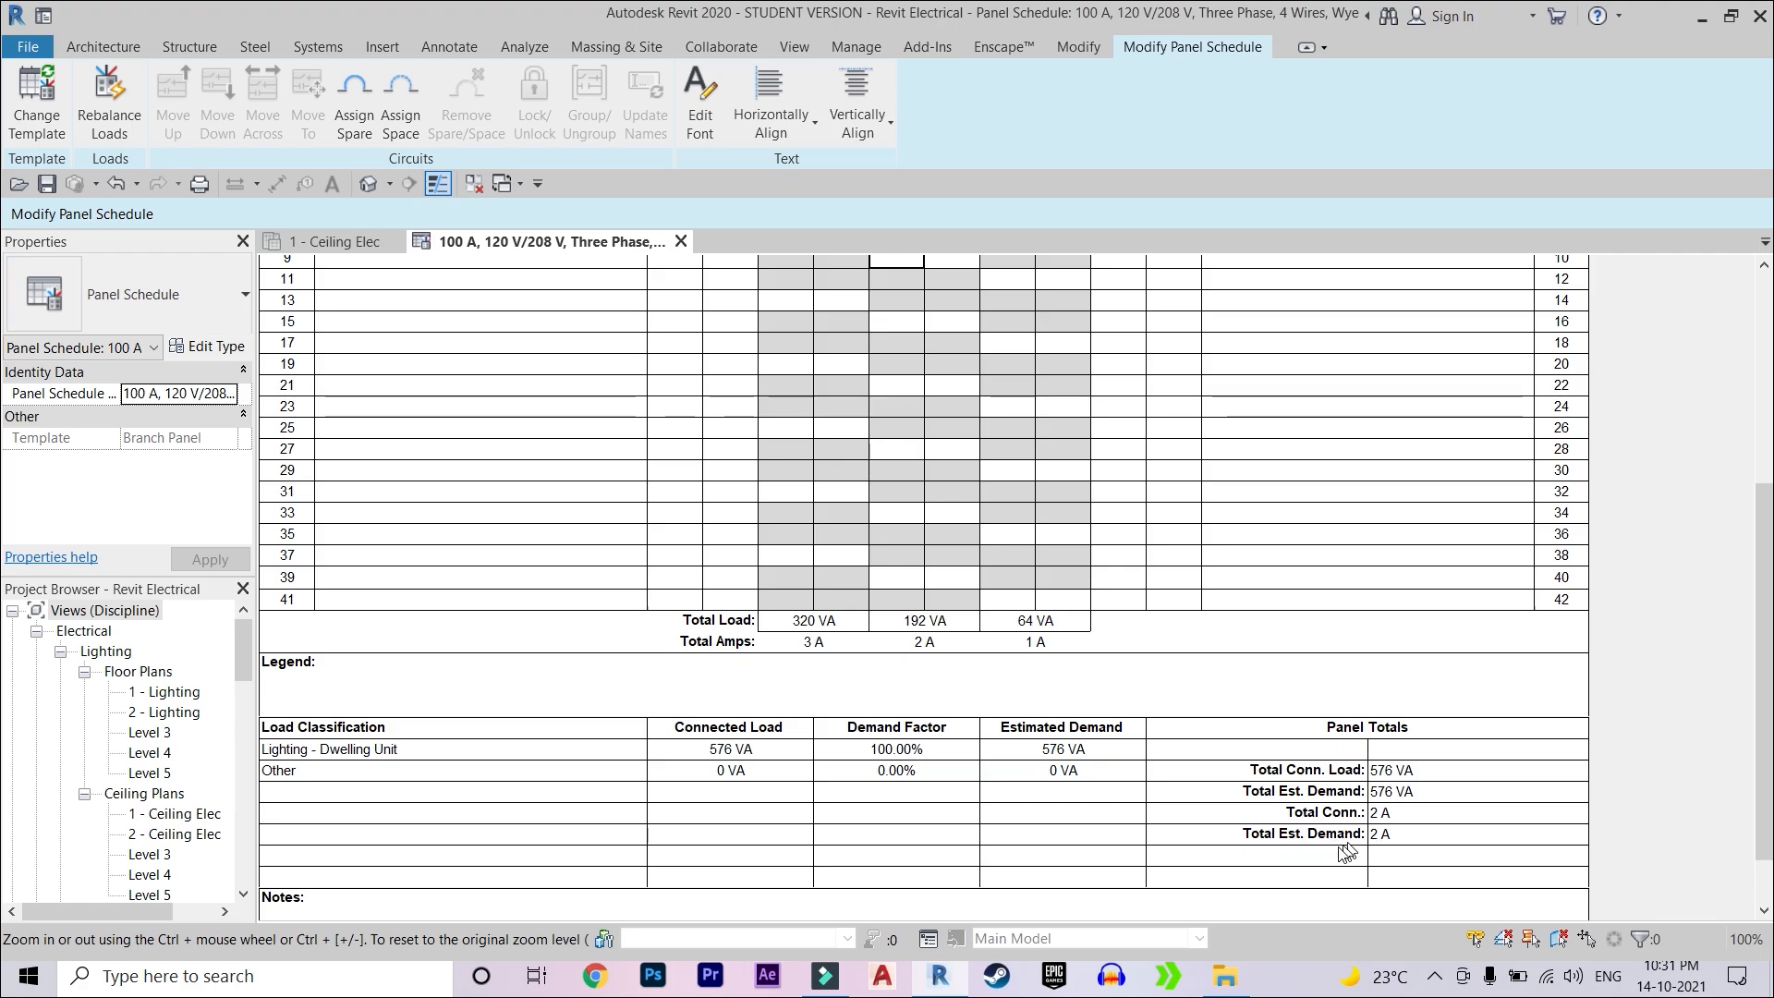
scroll(1178, 681, up, 5)
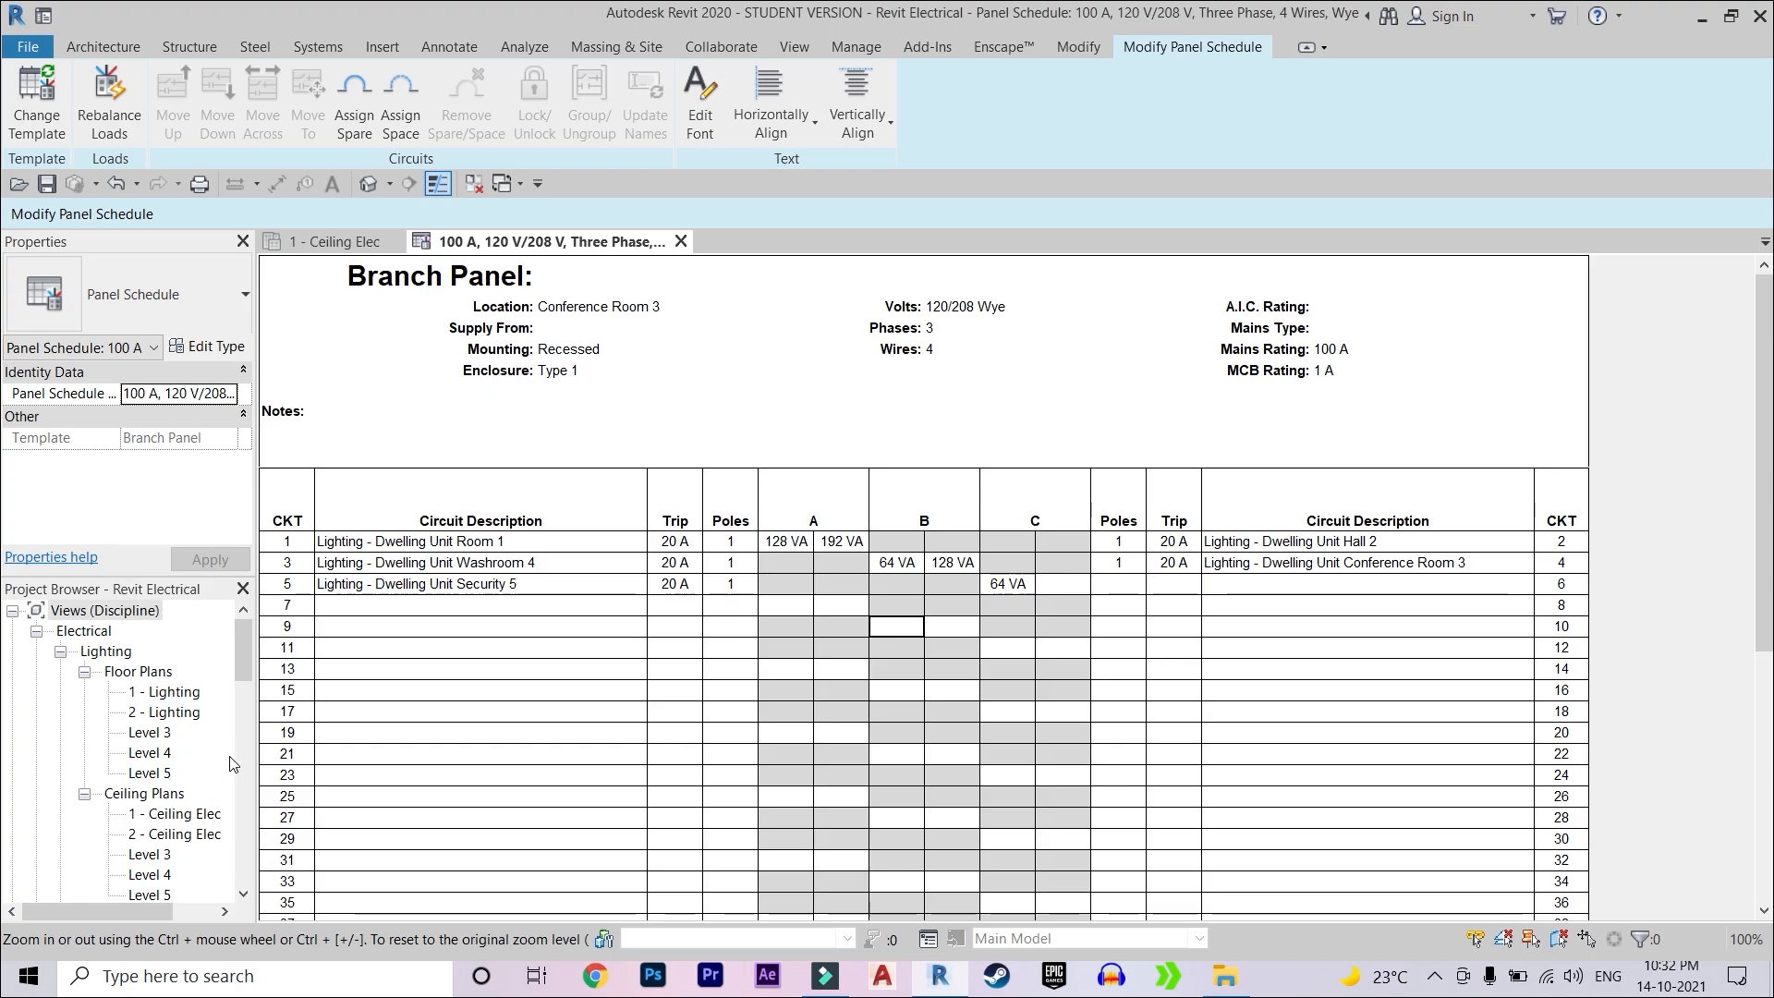
- Return to the 1 - Ceiling Elec ceiling plan and look over the wired lighting layout of all rooms
double_click(175, 816)
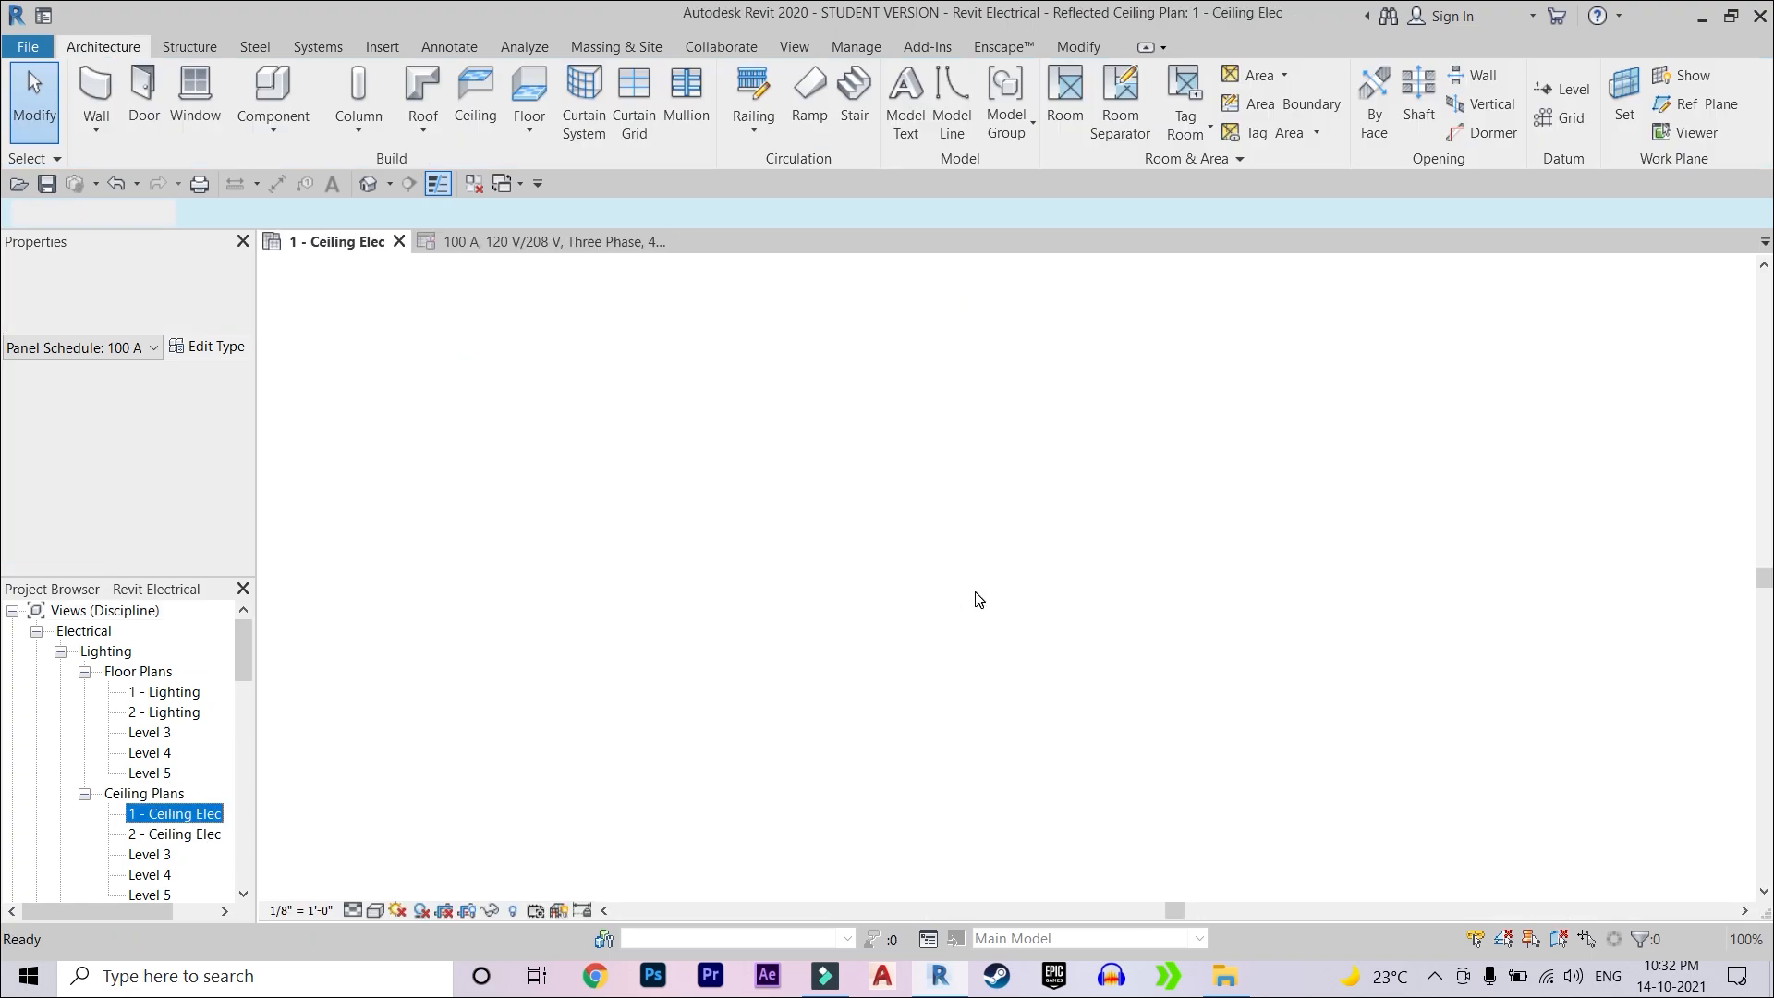
scroll(977, 580, down, 4)
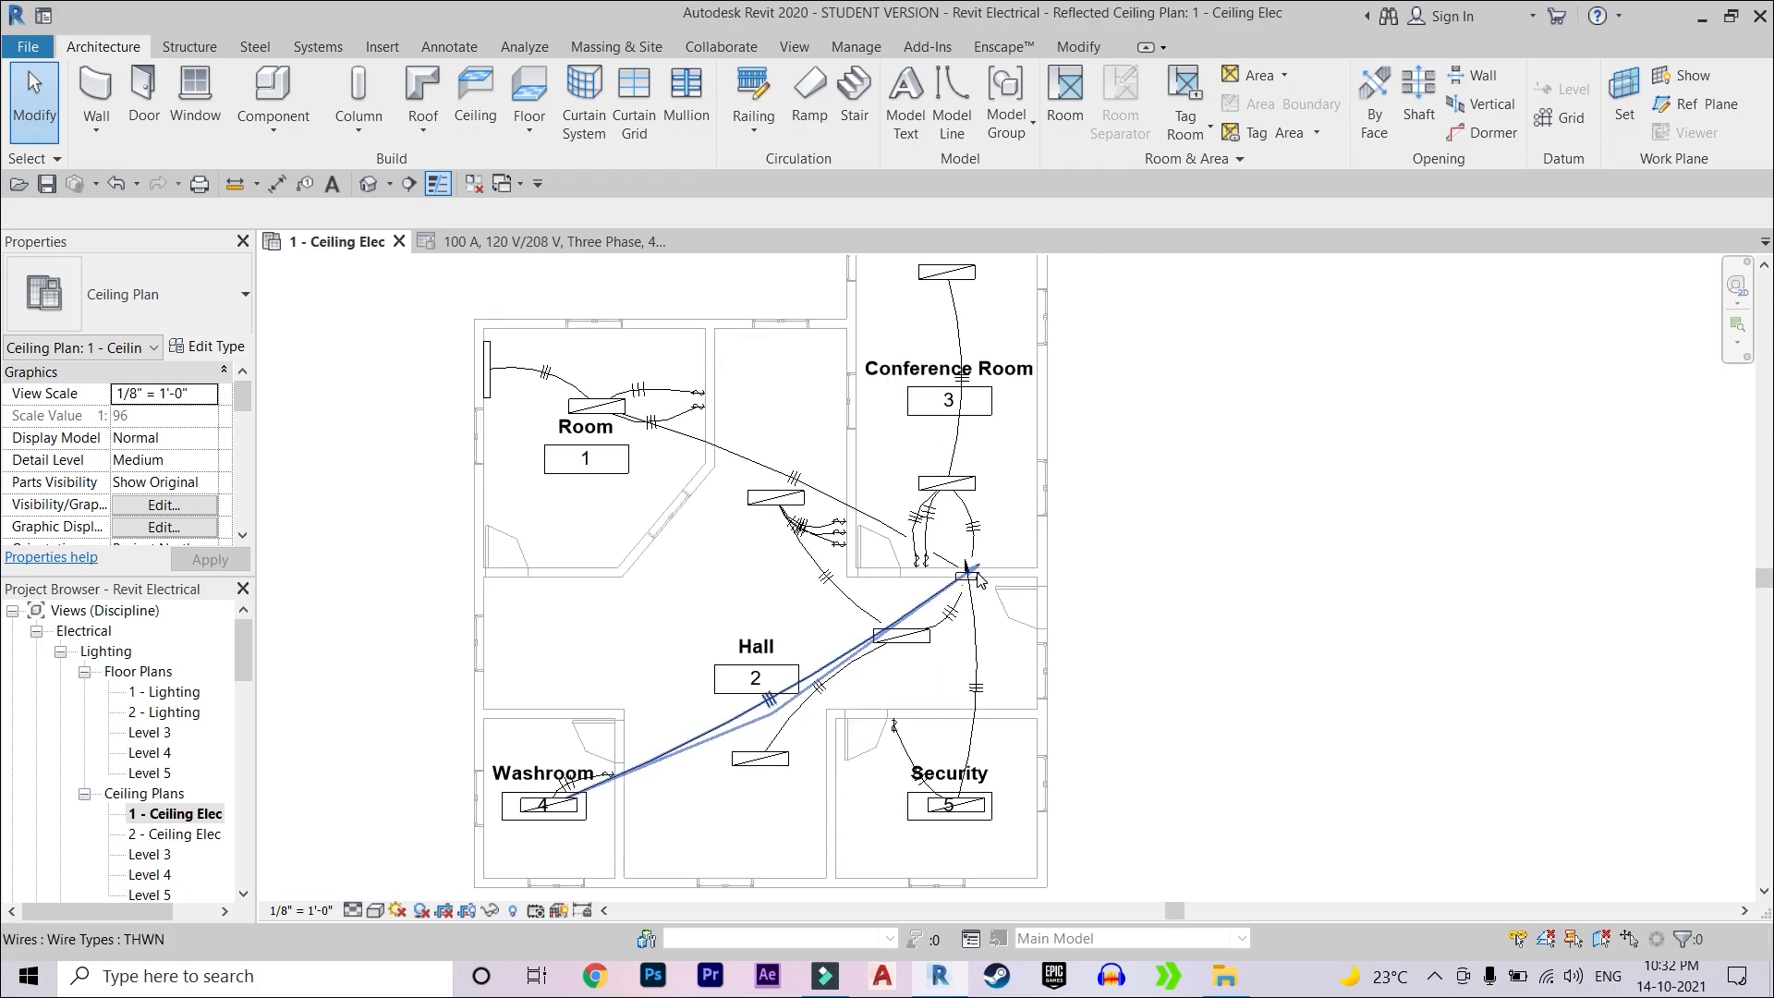
scroll(655, 638, down, 2)
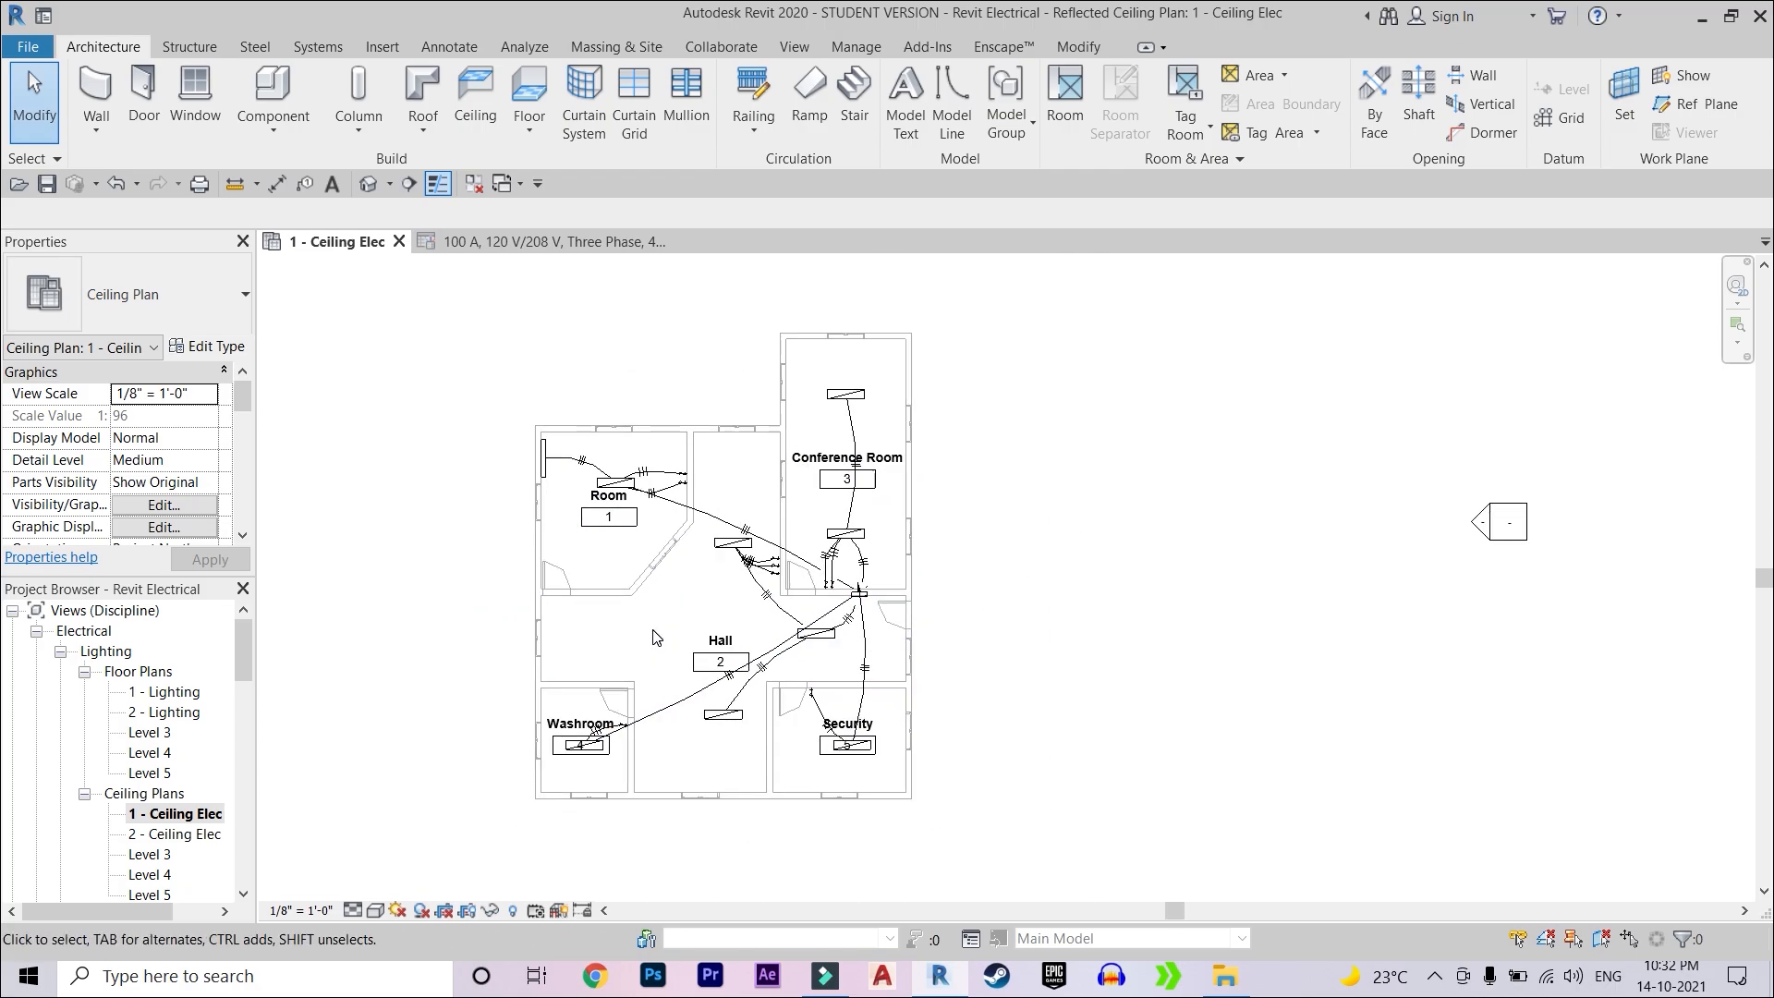
middle_drag(630, 654, 781, 665)
scroll(761, 654, up, 3)
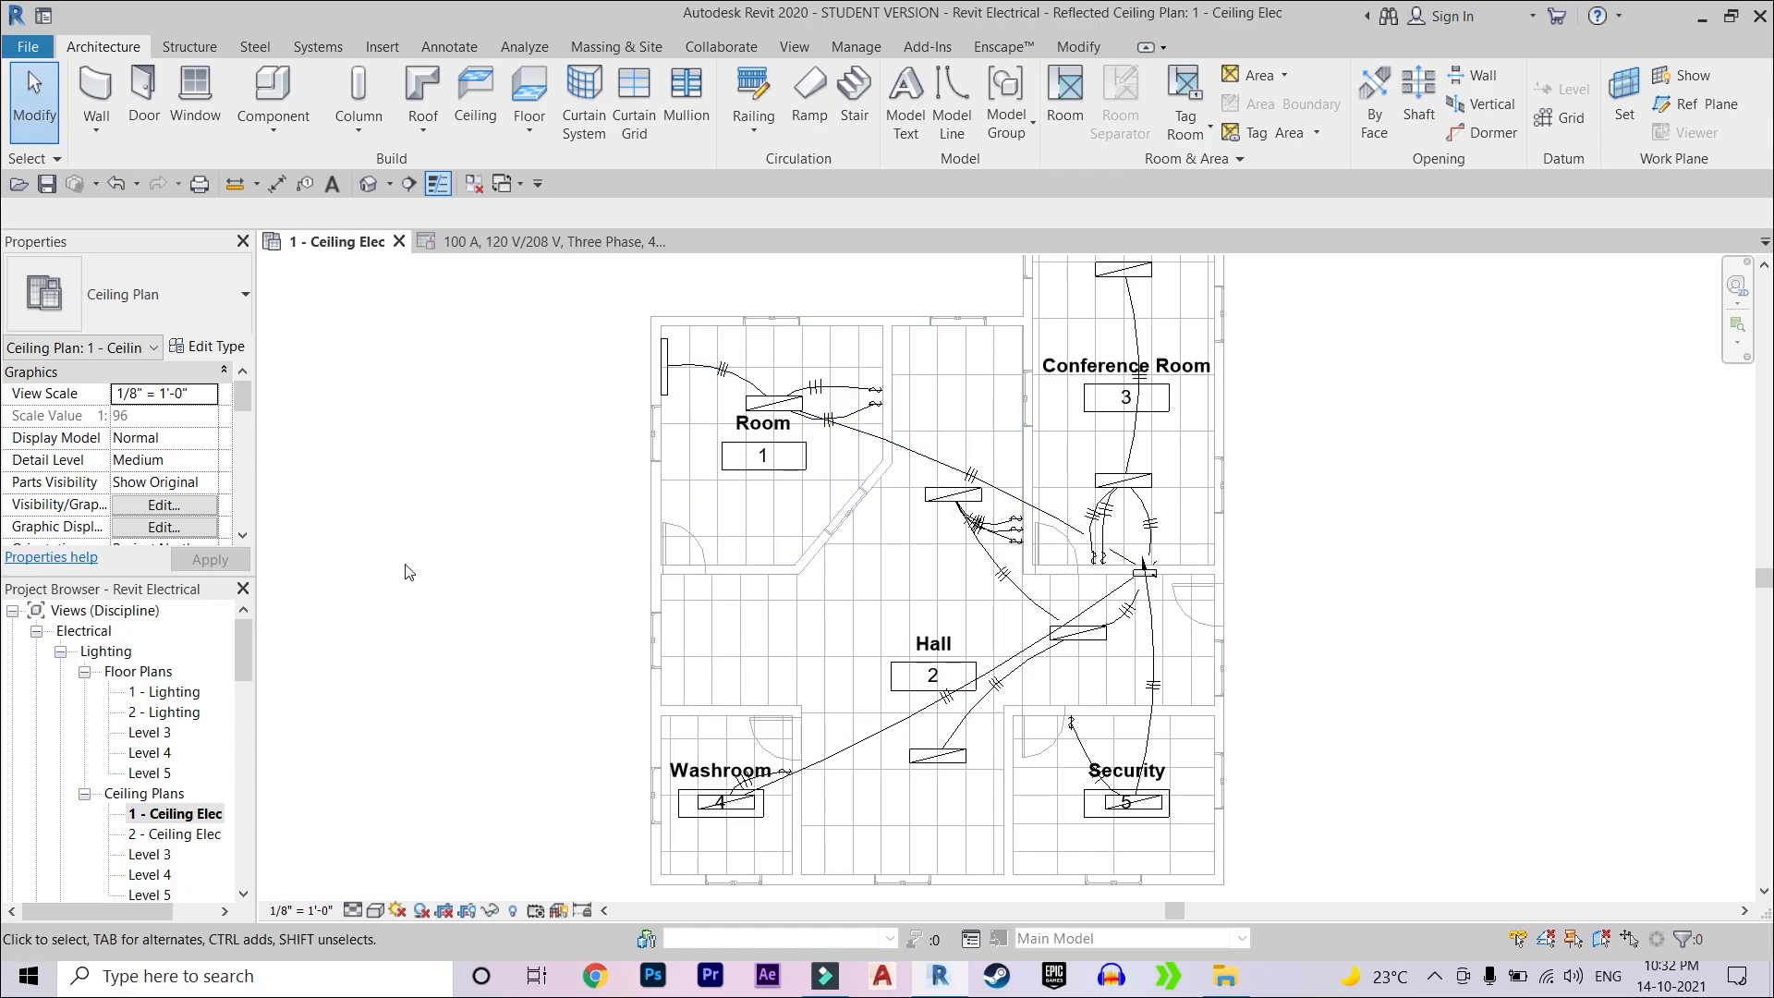
- Open the East - Elec elevation and bring the Level 1 panelboard, switches and light fixtures into close view
click(311, 45)
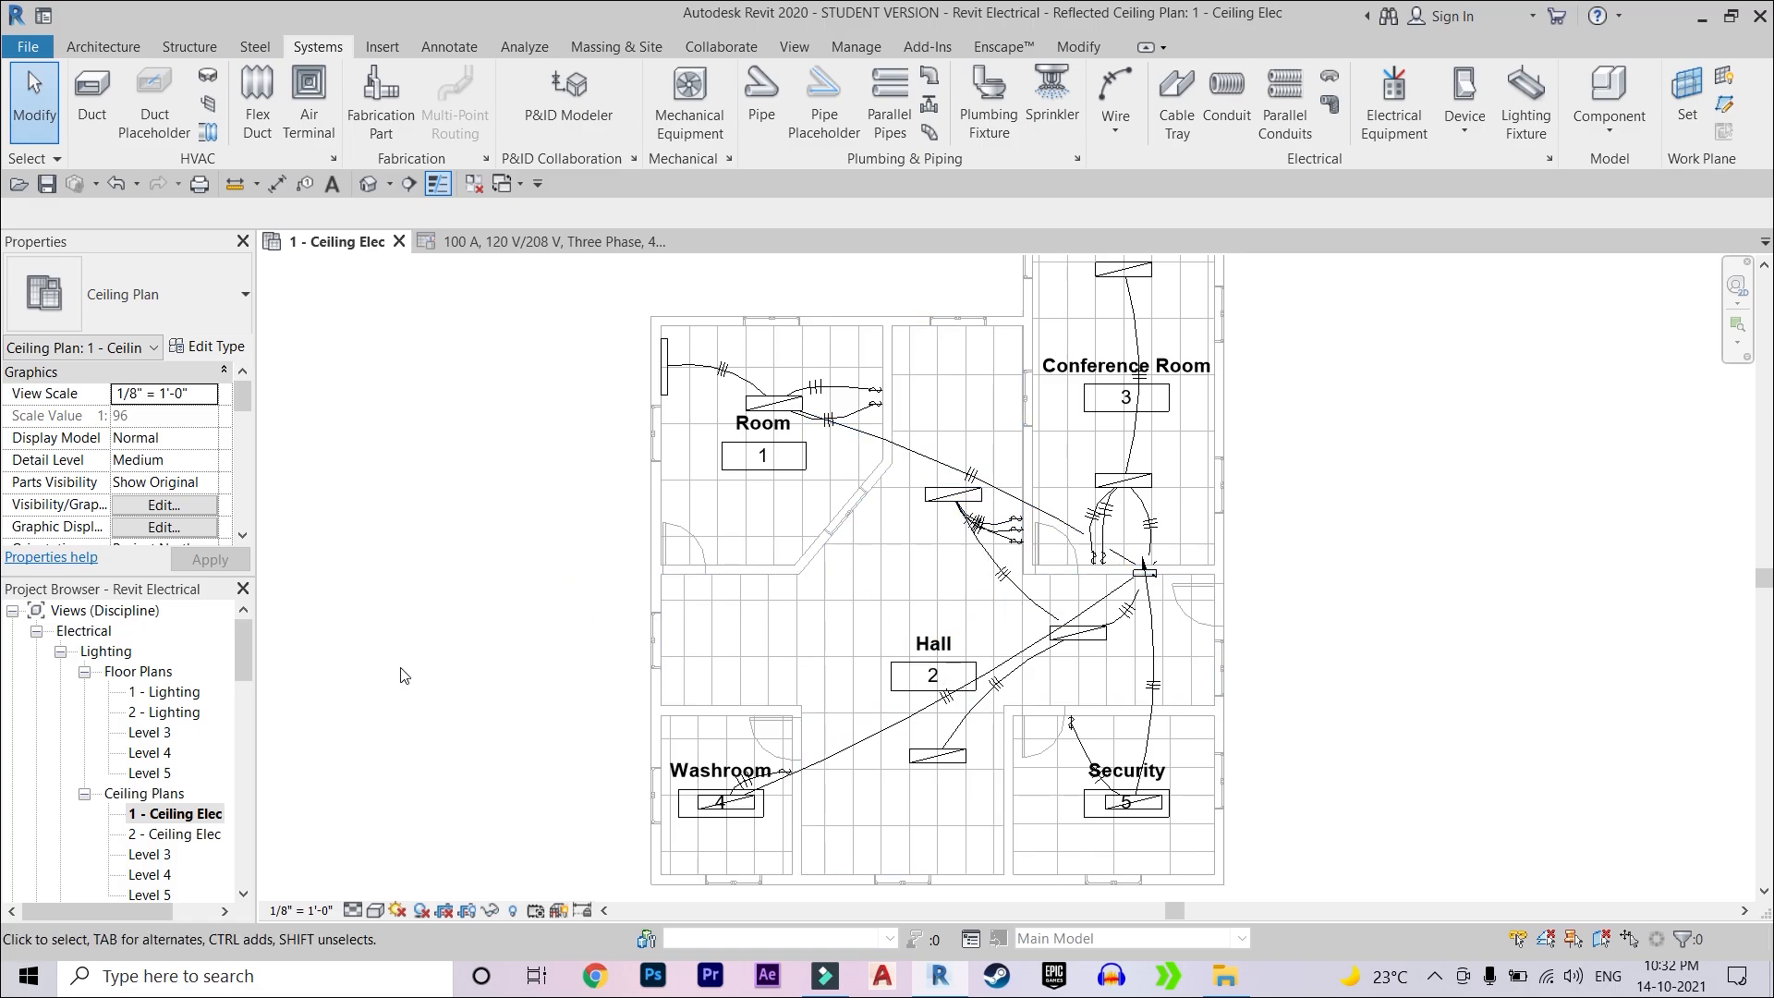
scroll(157, 711, down, 5)
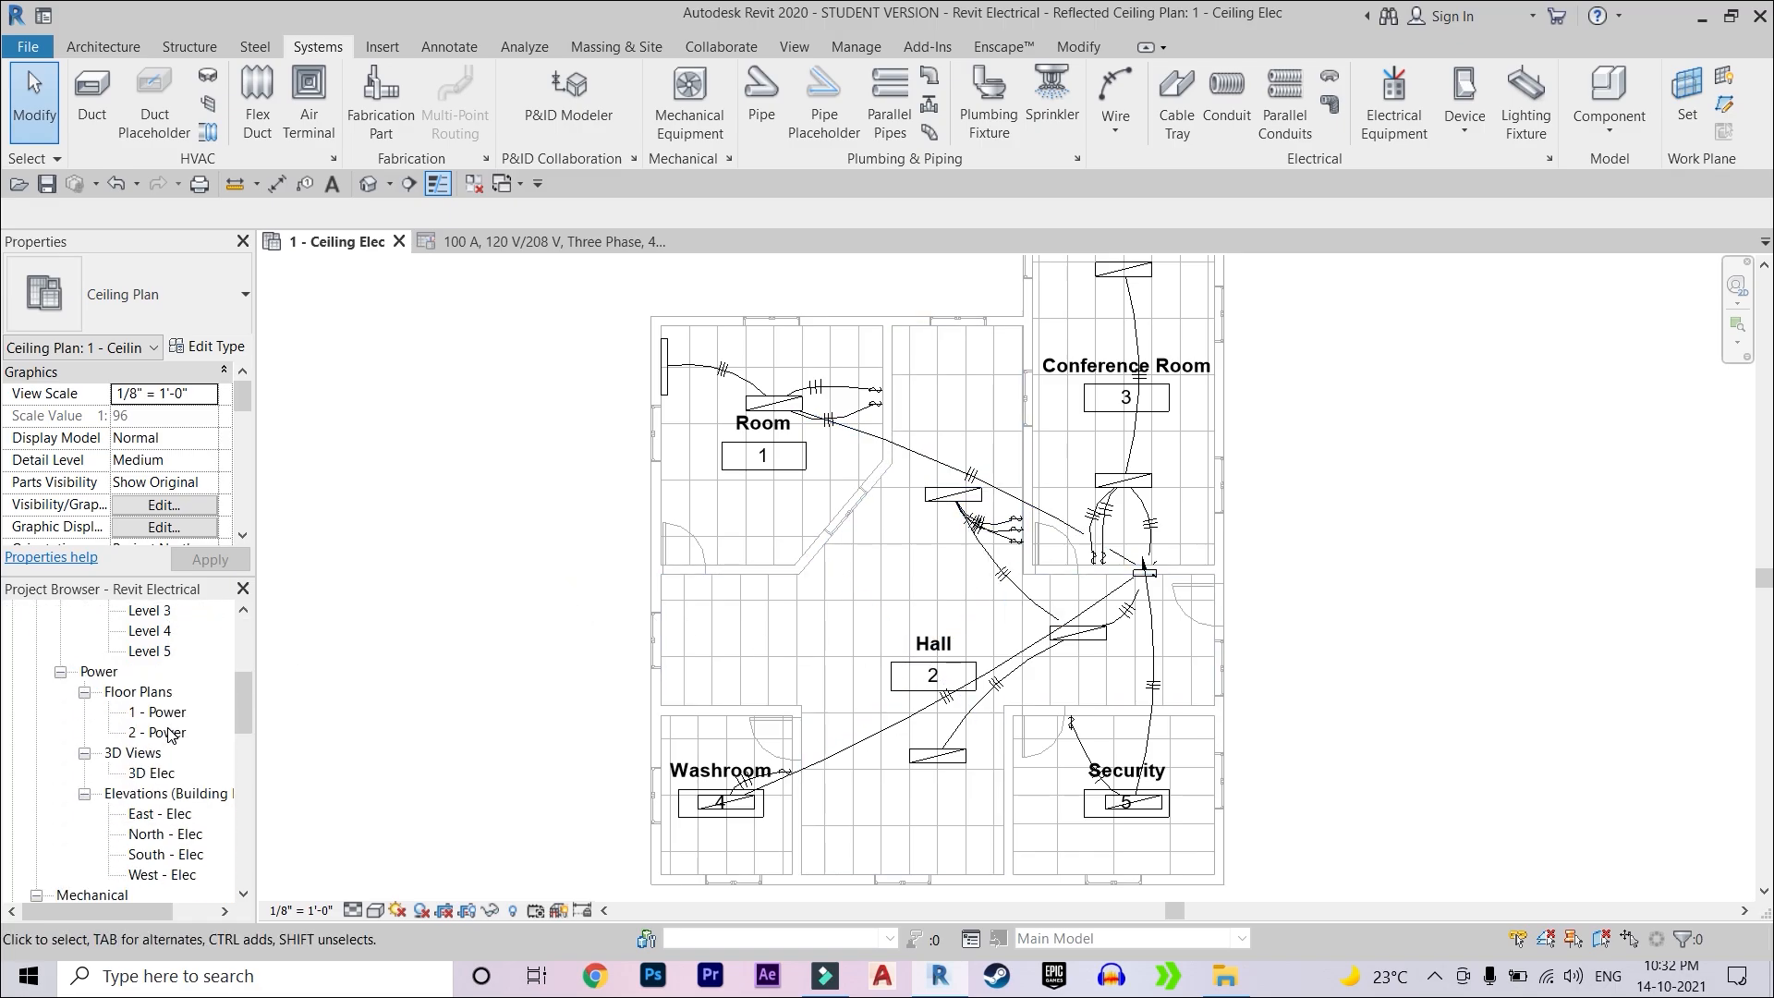
double_click(145, 735)
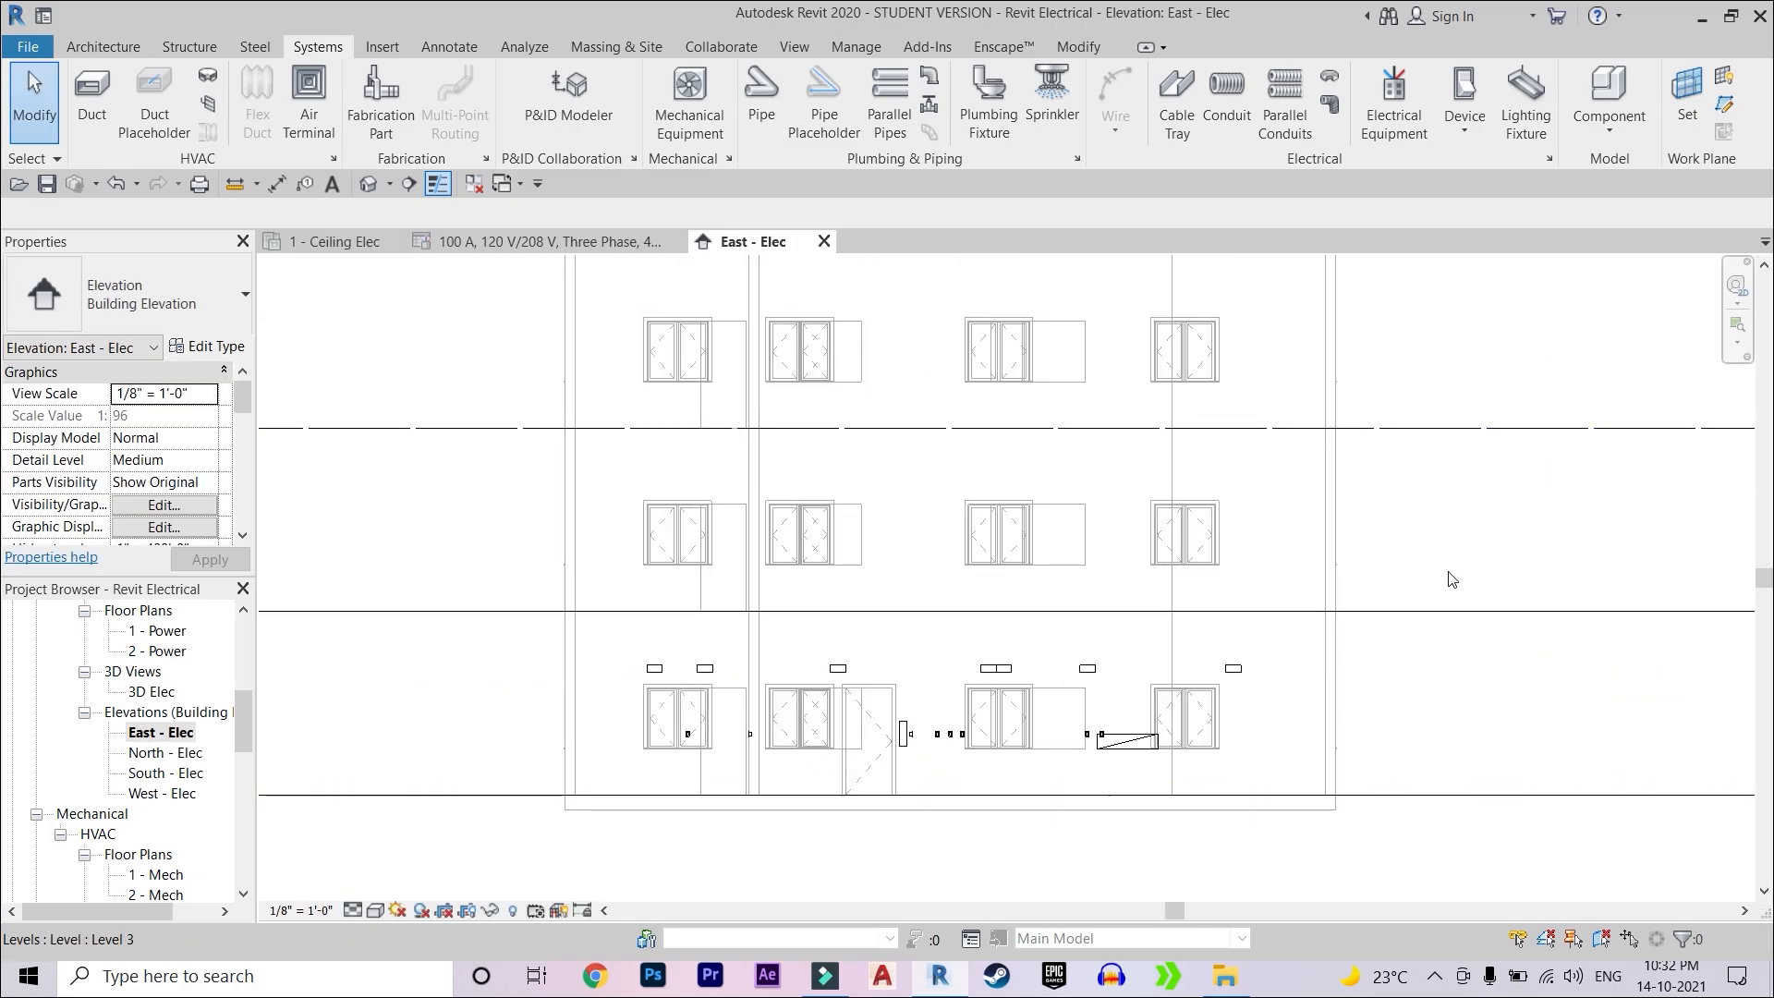
scroll(857, 730, down, 3)
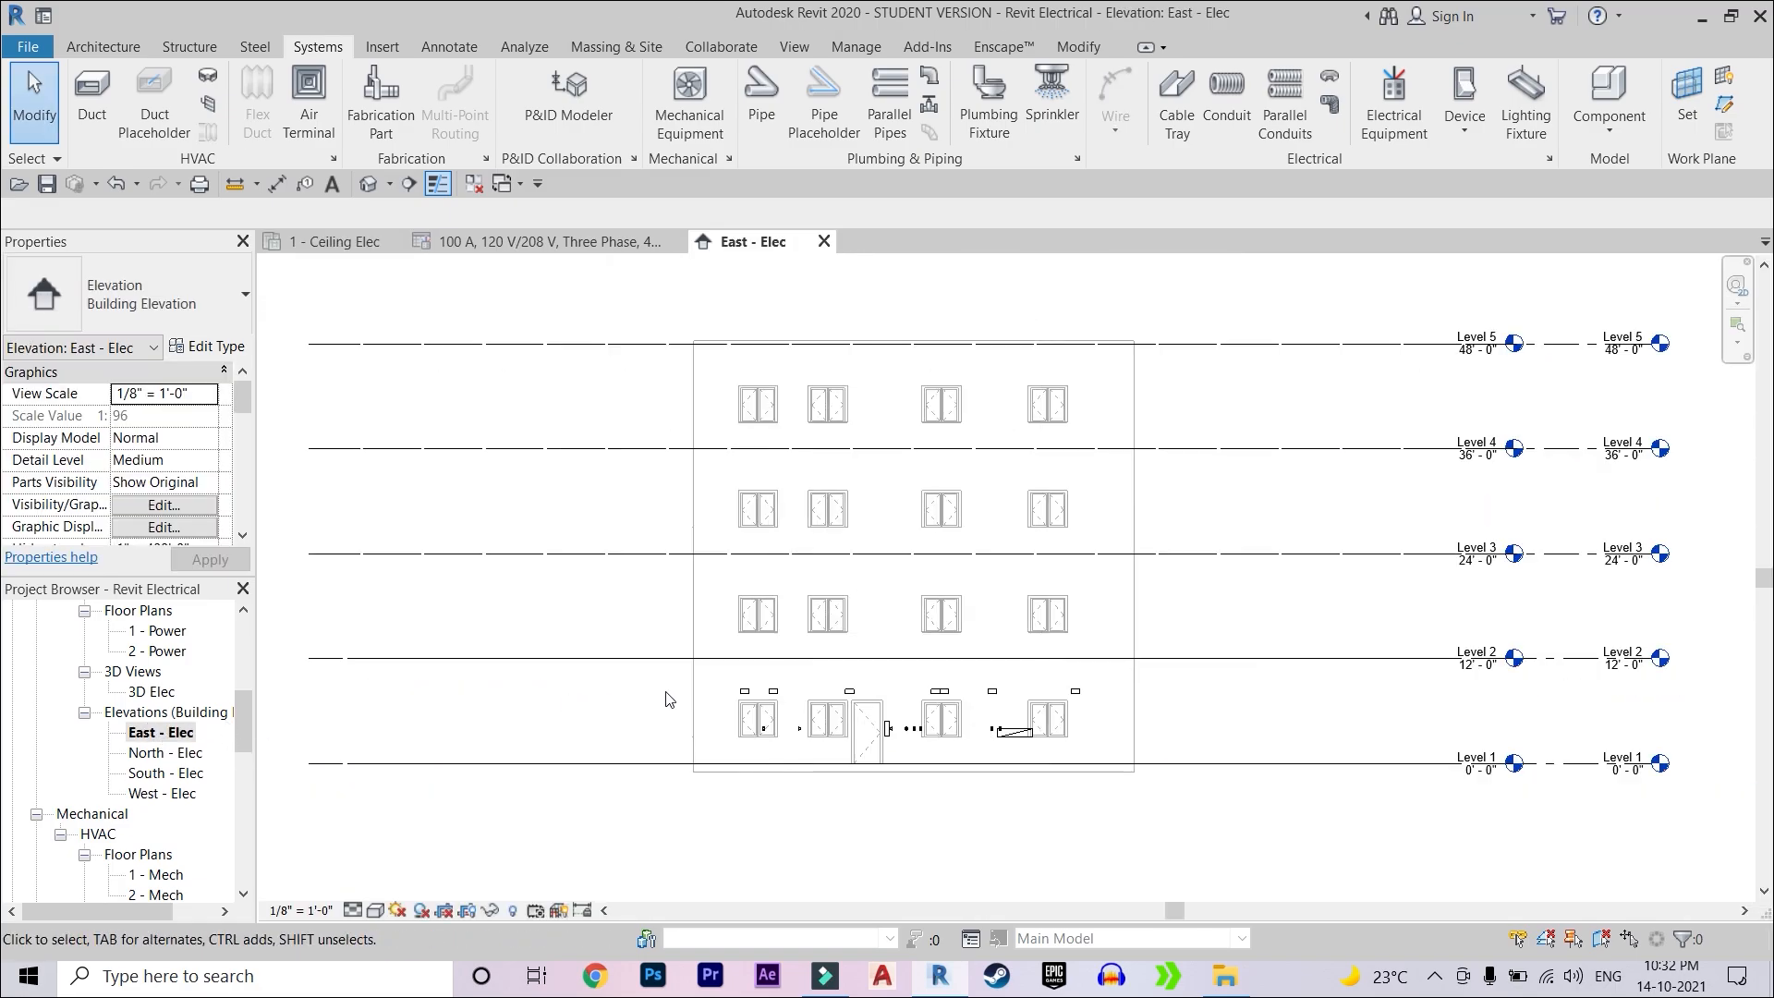
scroll(906, 725, up, 3)
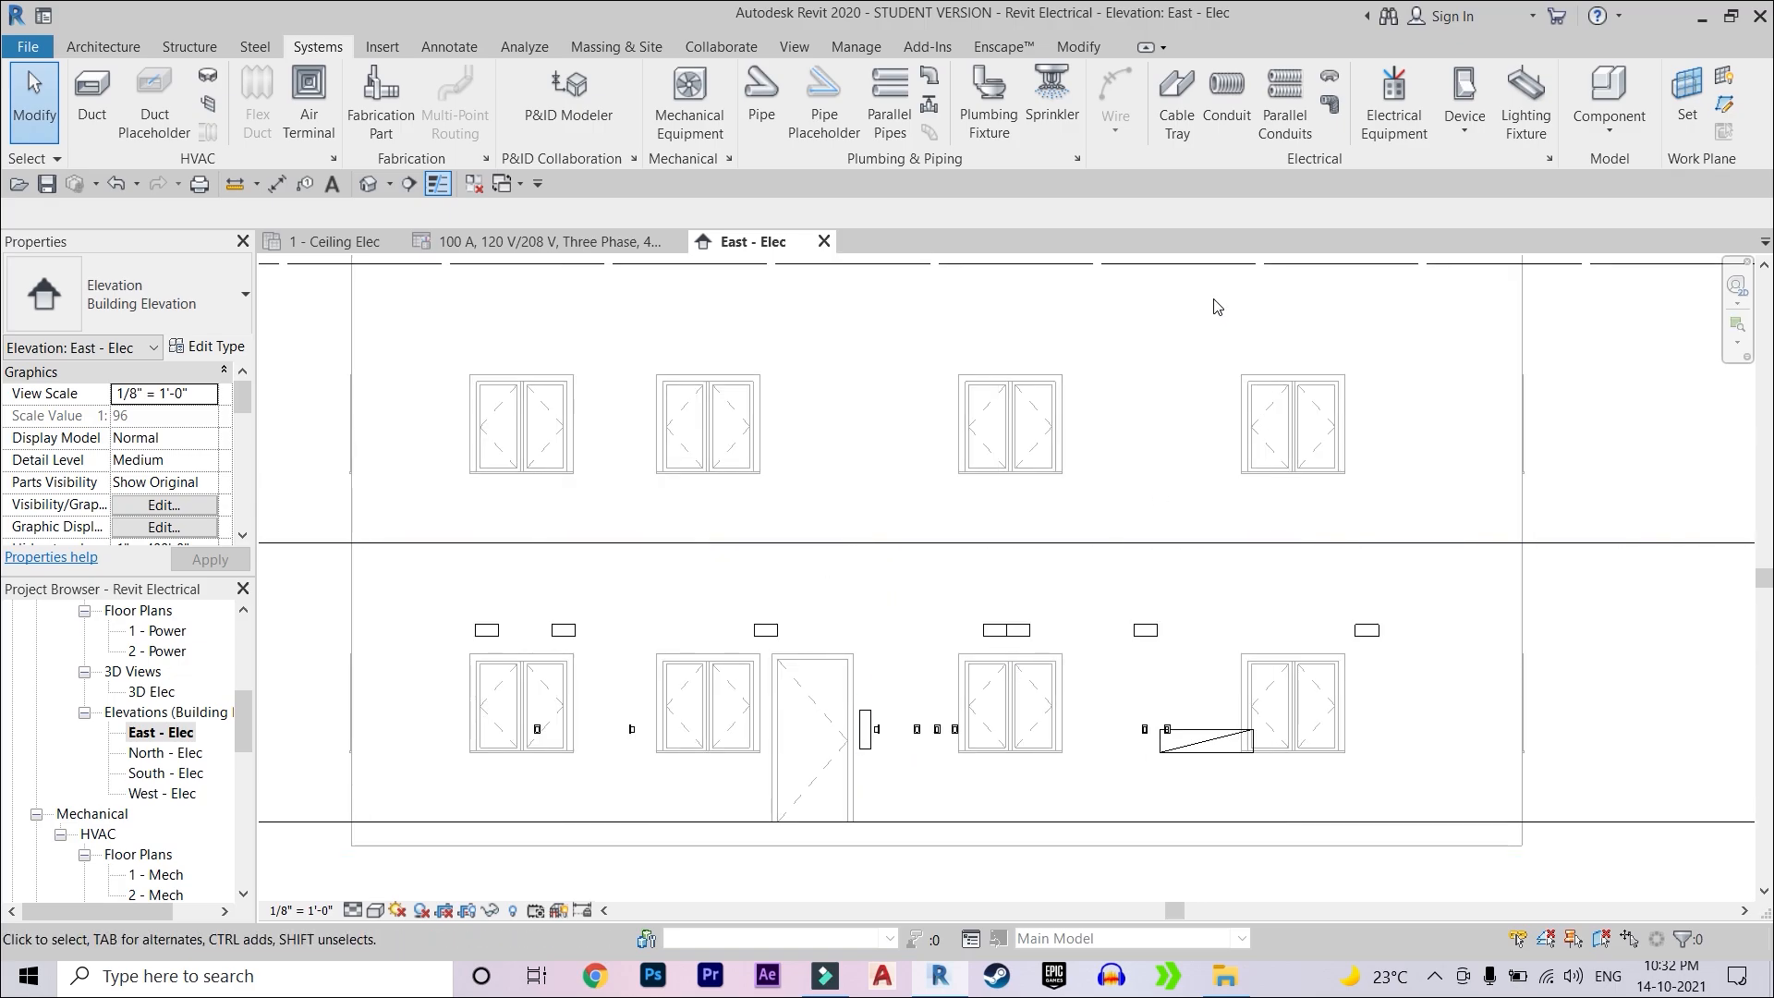
scroll(927, 702, up, 3)
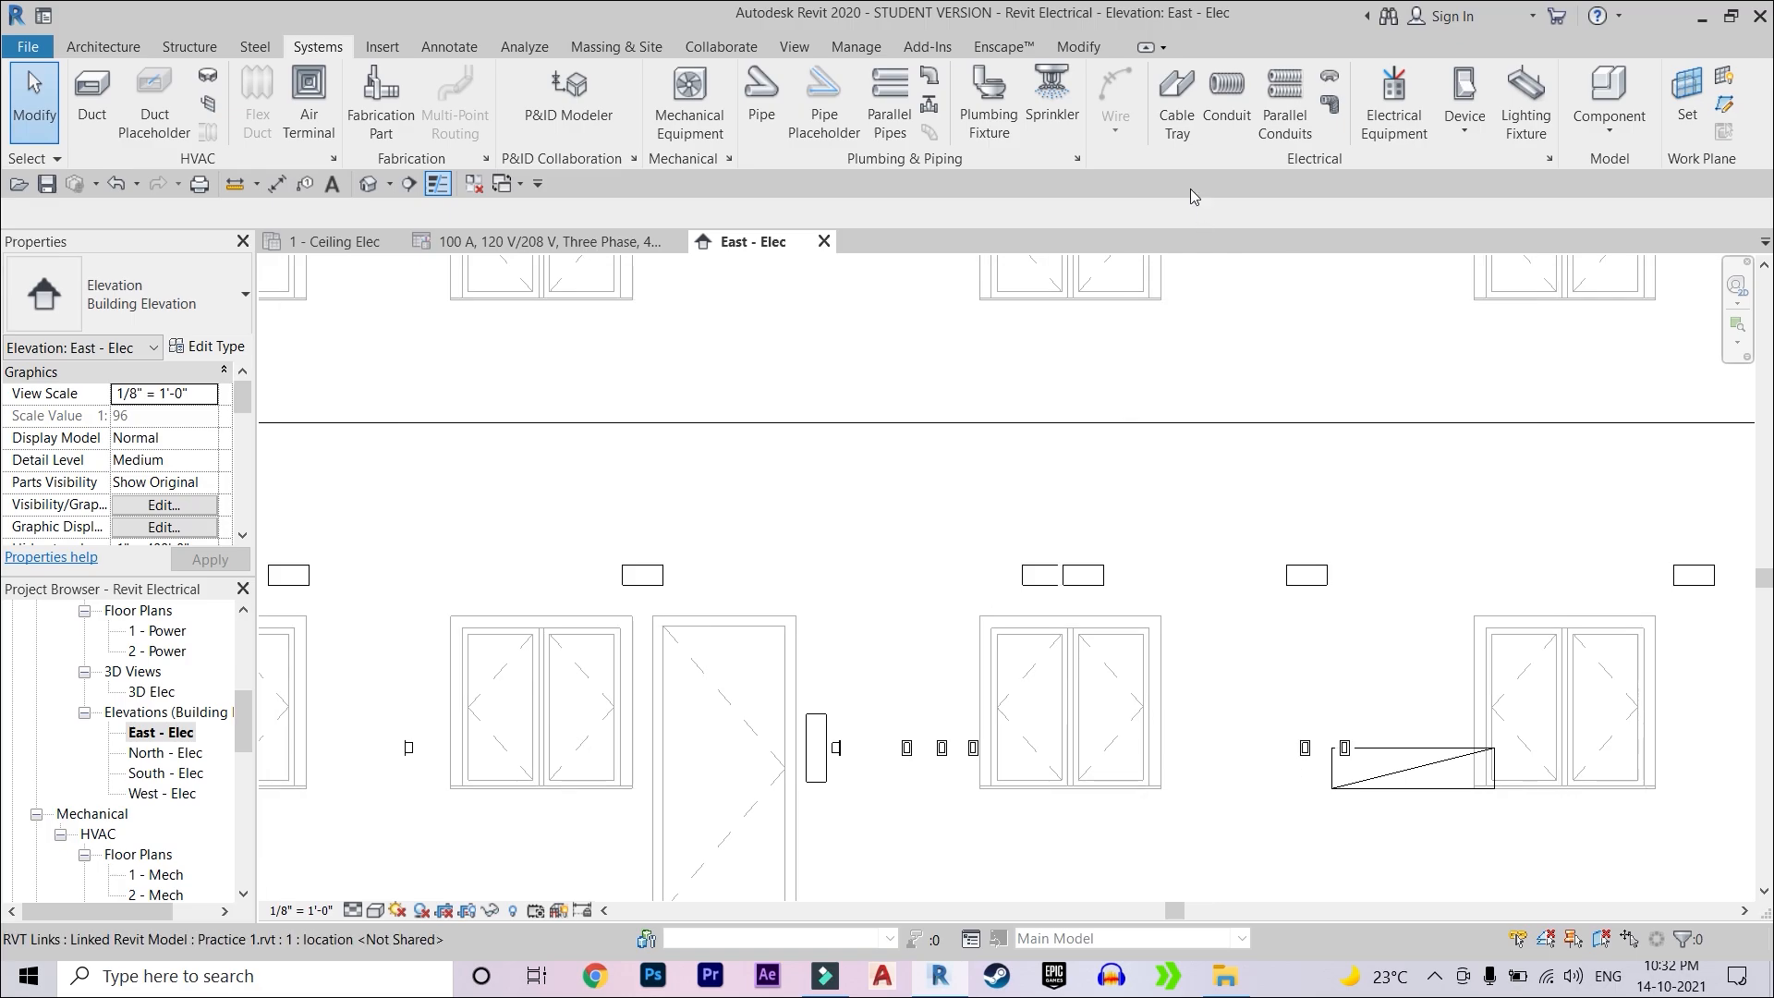
- Draw a 2" conduit from the panelboard's top up to 8' 9", continuing horizontally about 5' 7" to the light fixture near the window
click(1228, 118)
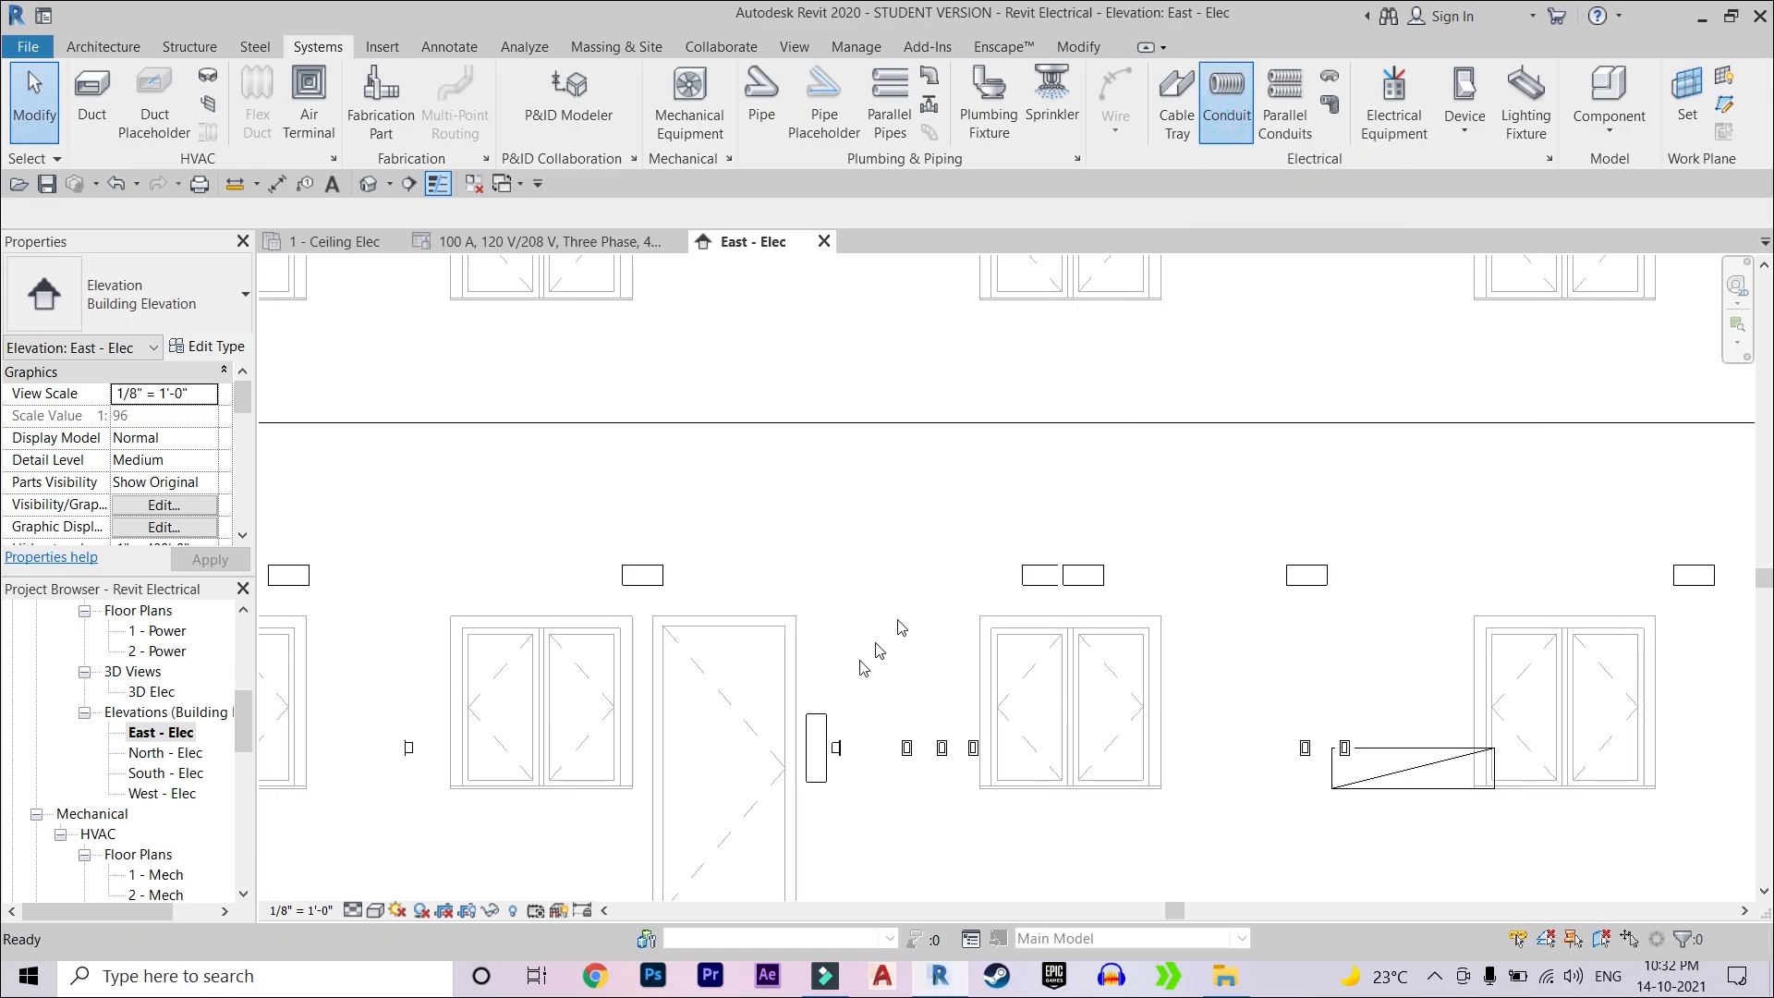
scroll(834, 683, up, 2)
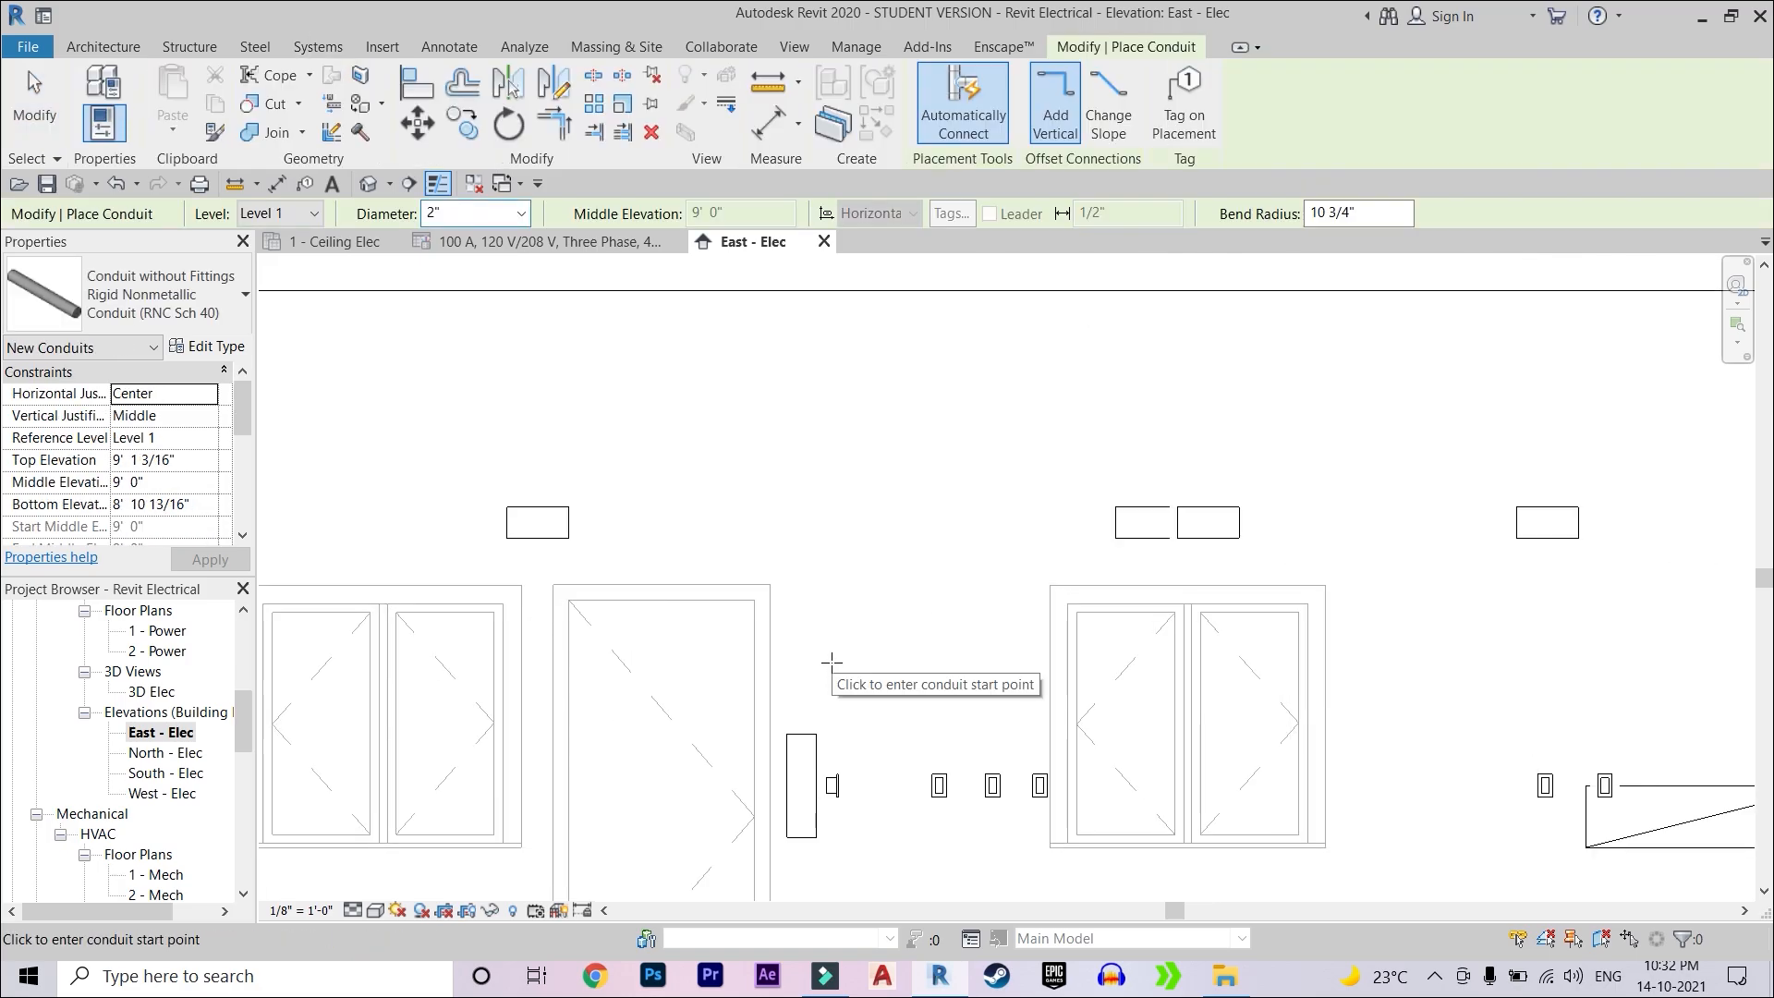
scroll(792, 695, up, 2)
click(800, 712)
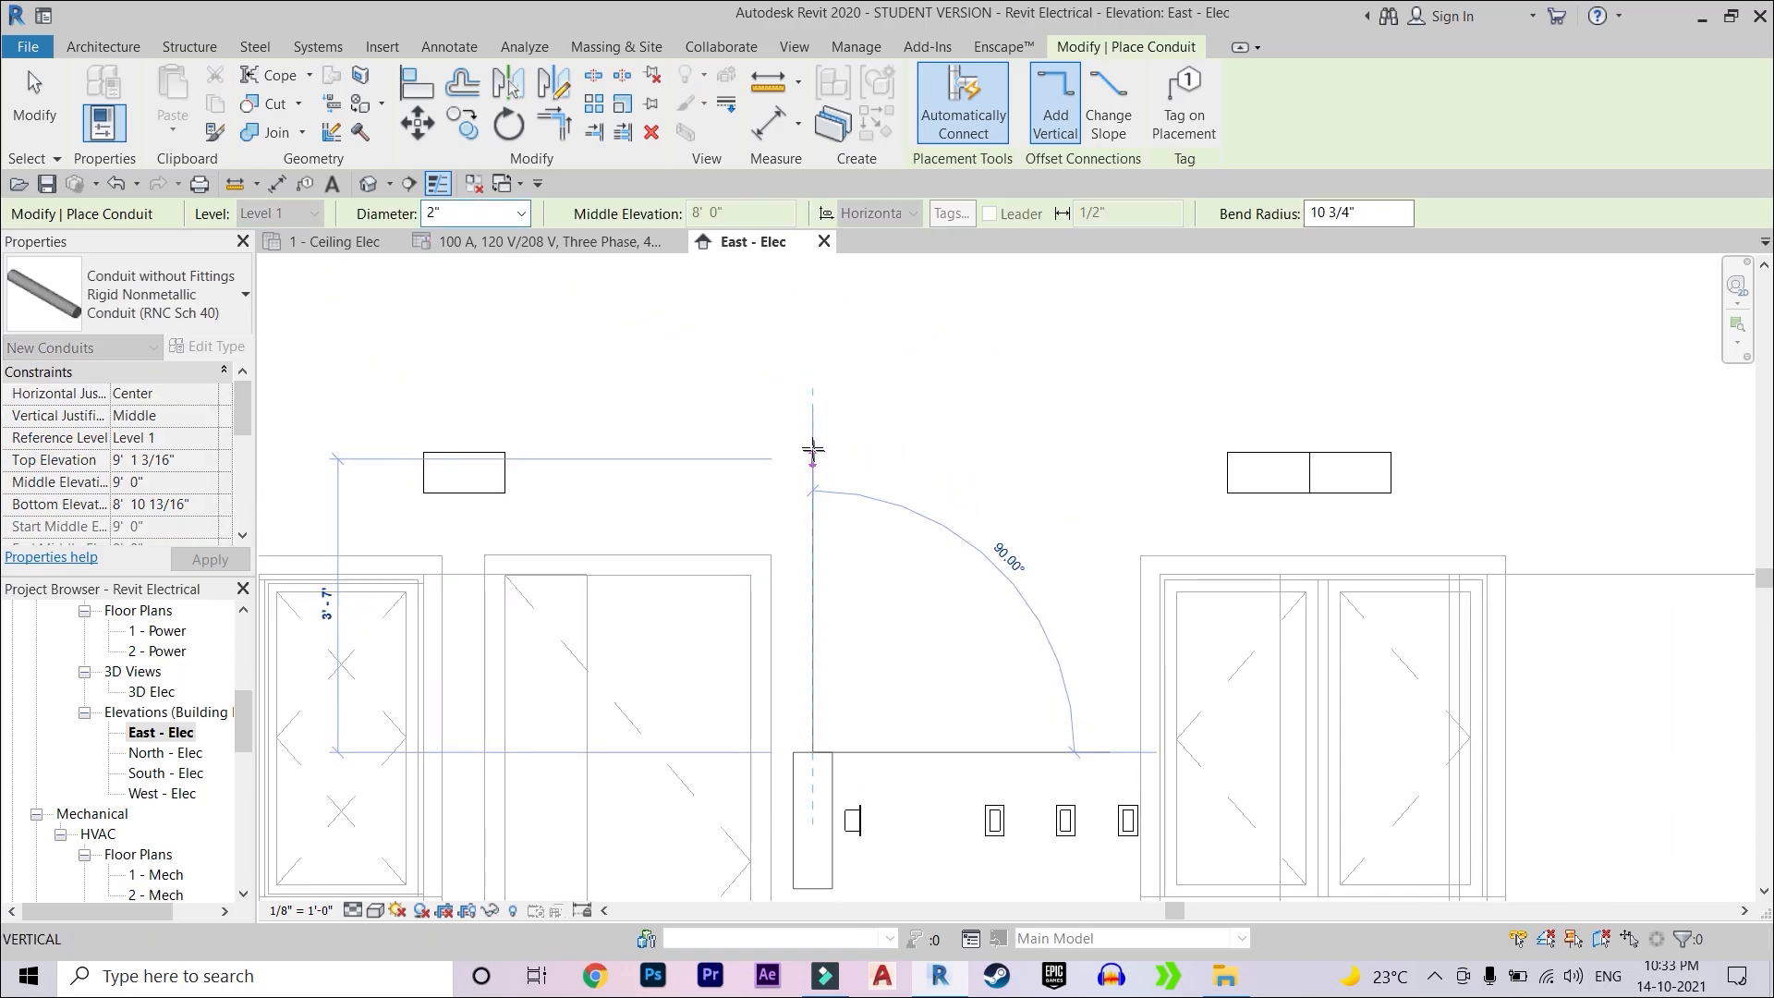
scroll(812, 451, up, 1)
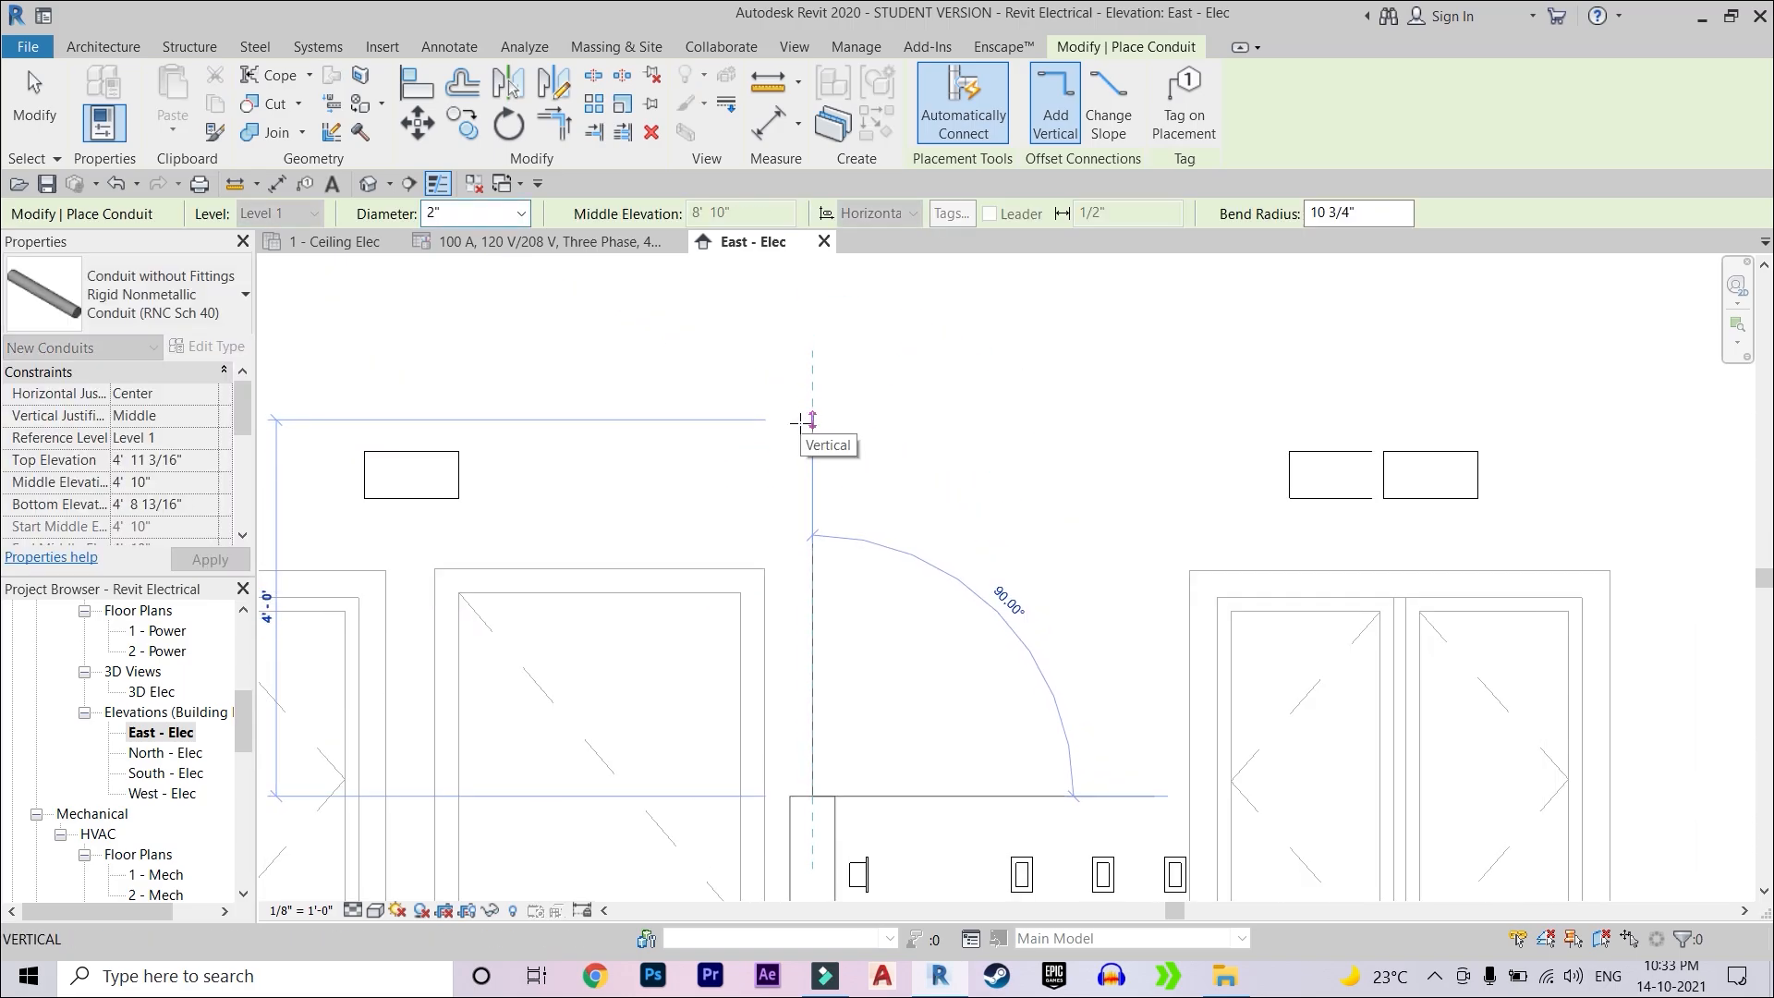
click(998, 429)
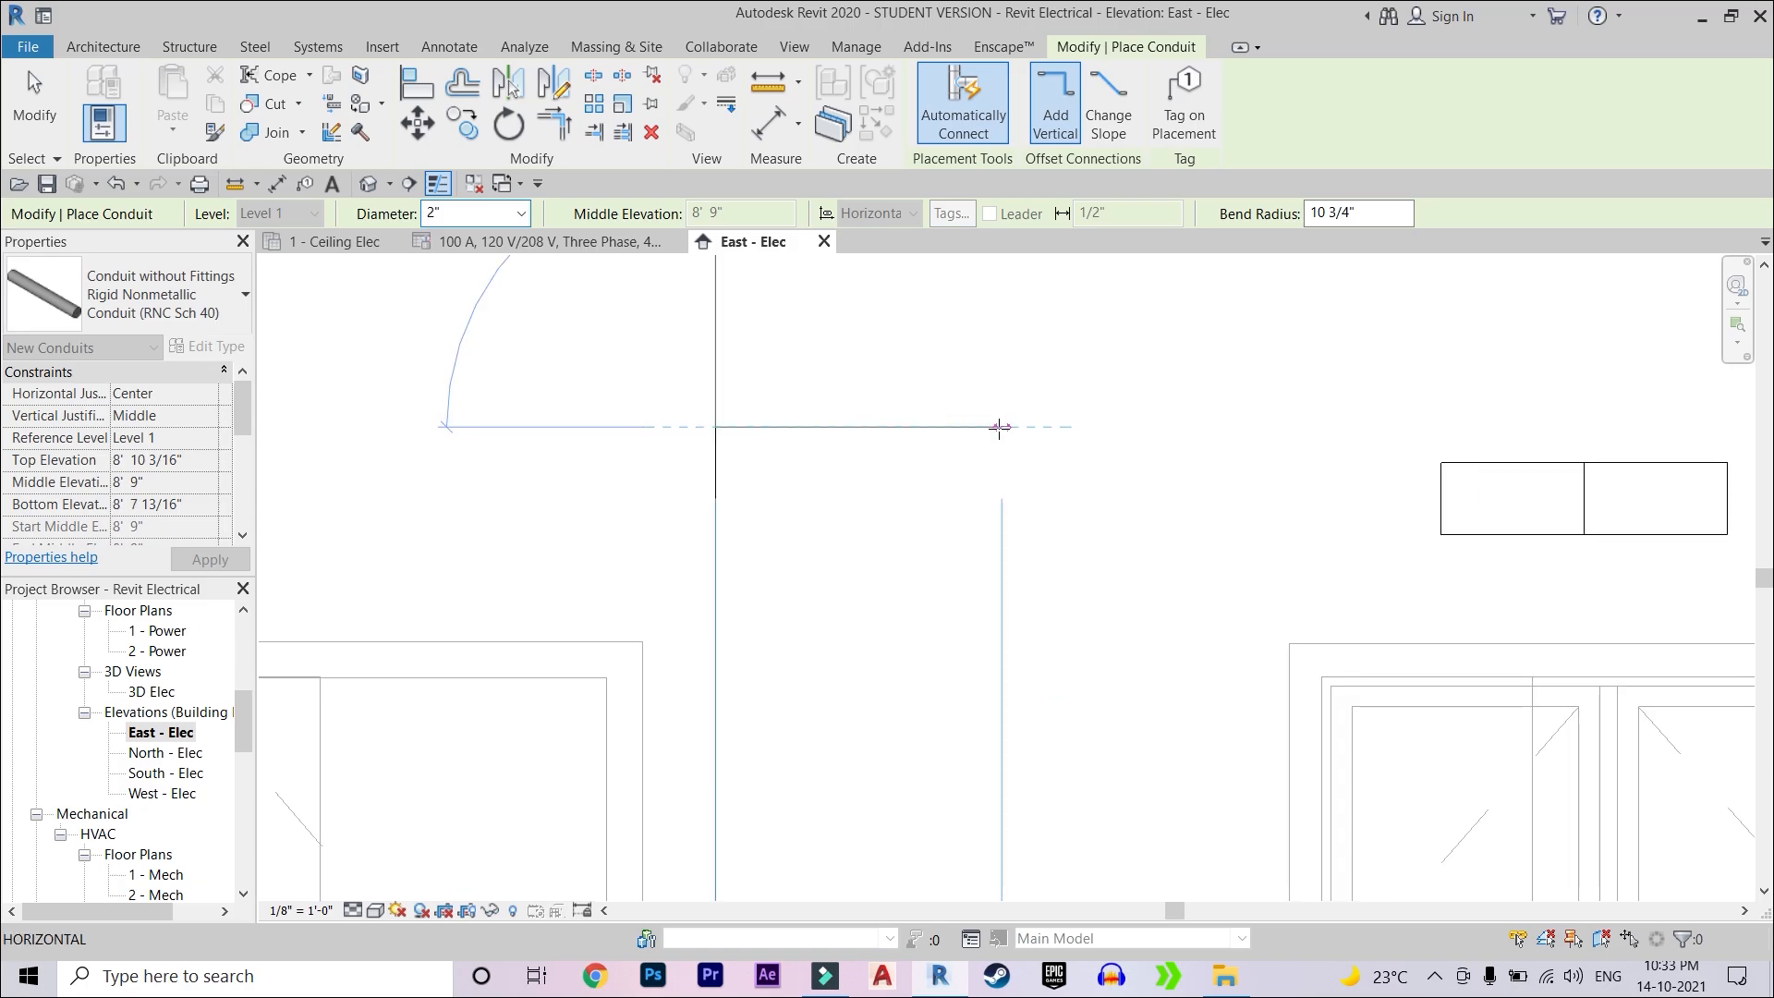
scroll(1162, 425, down, 1)
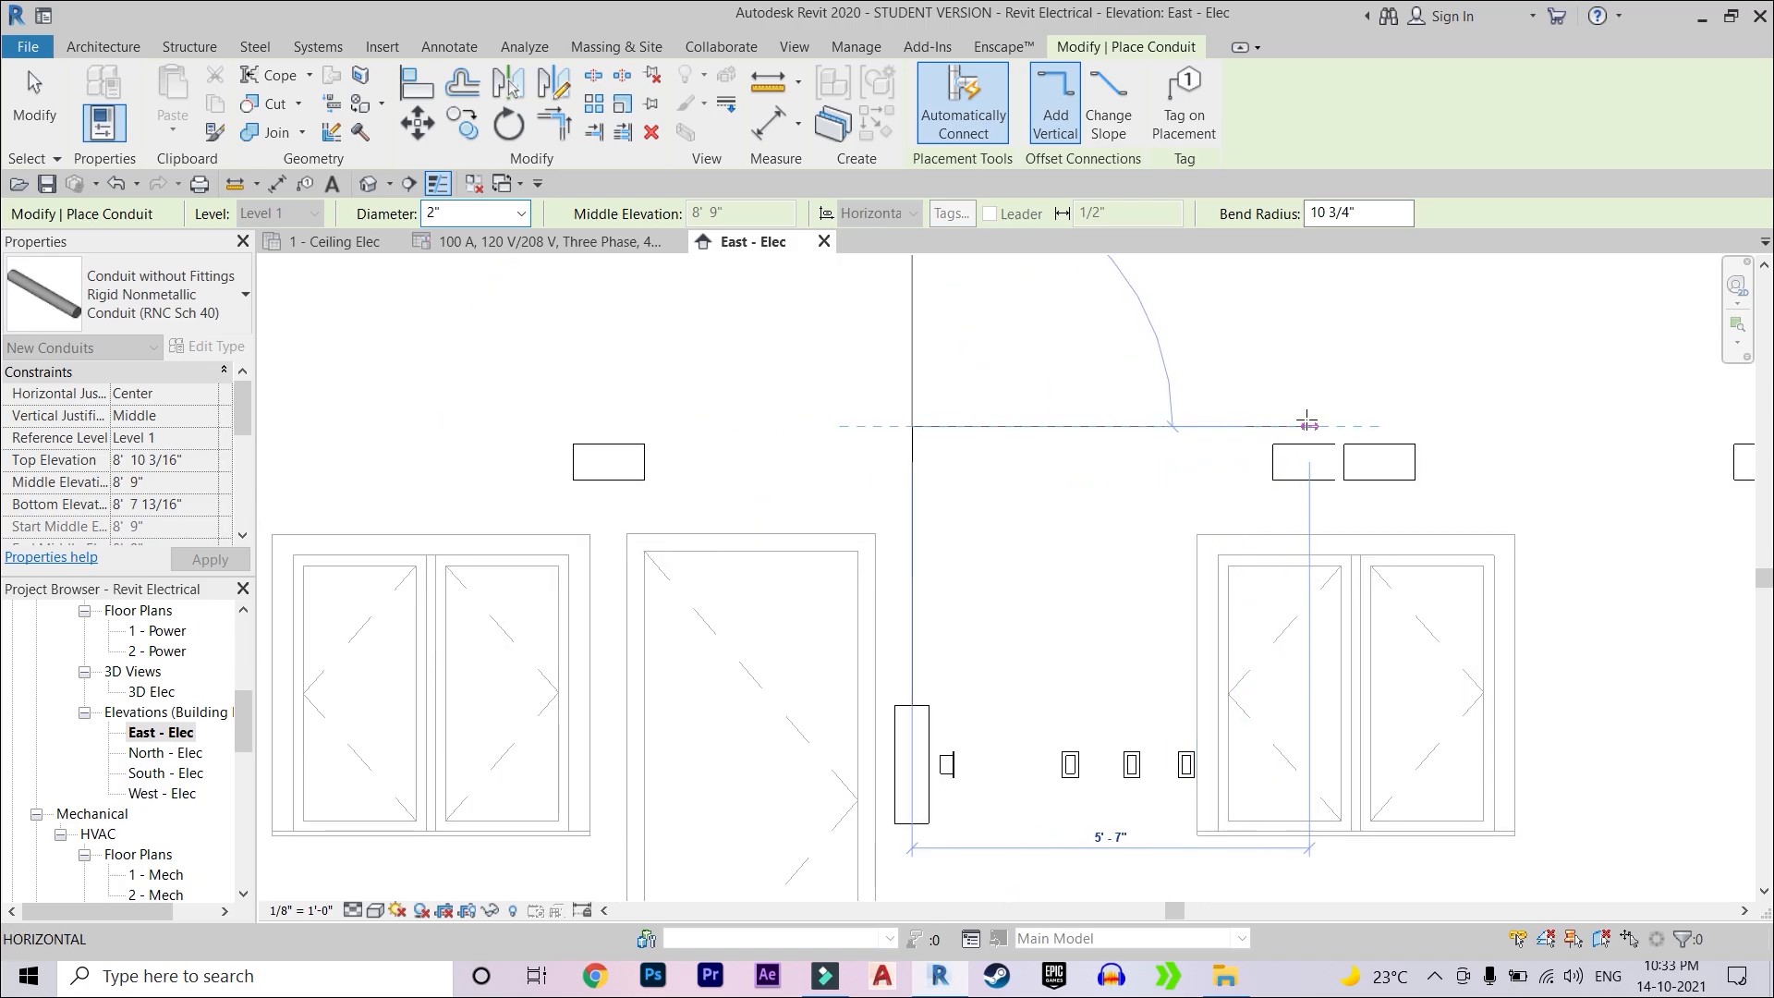
click(1256, 351)
key(Escape)
key(Escape)
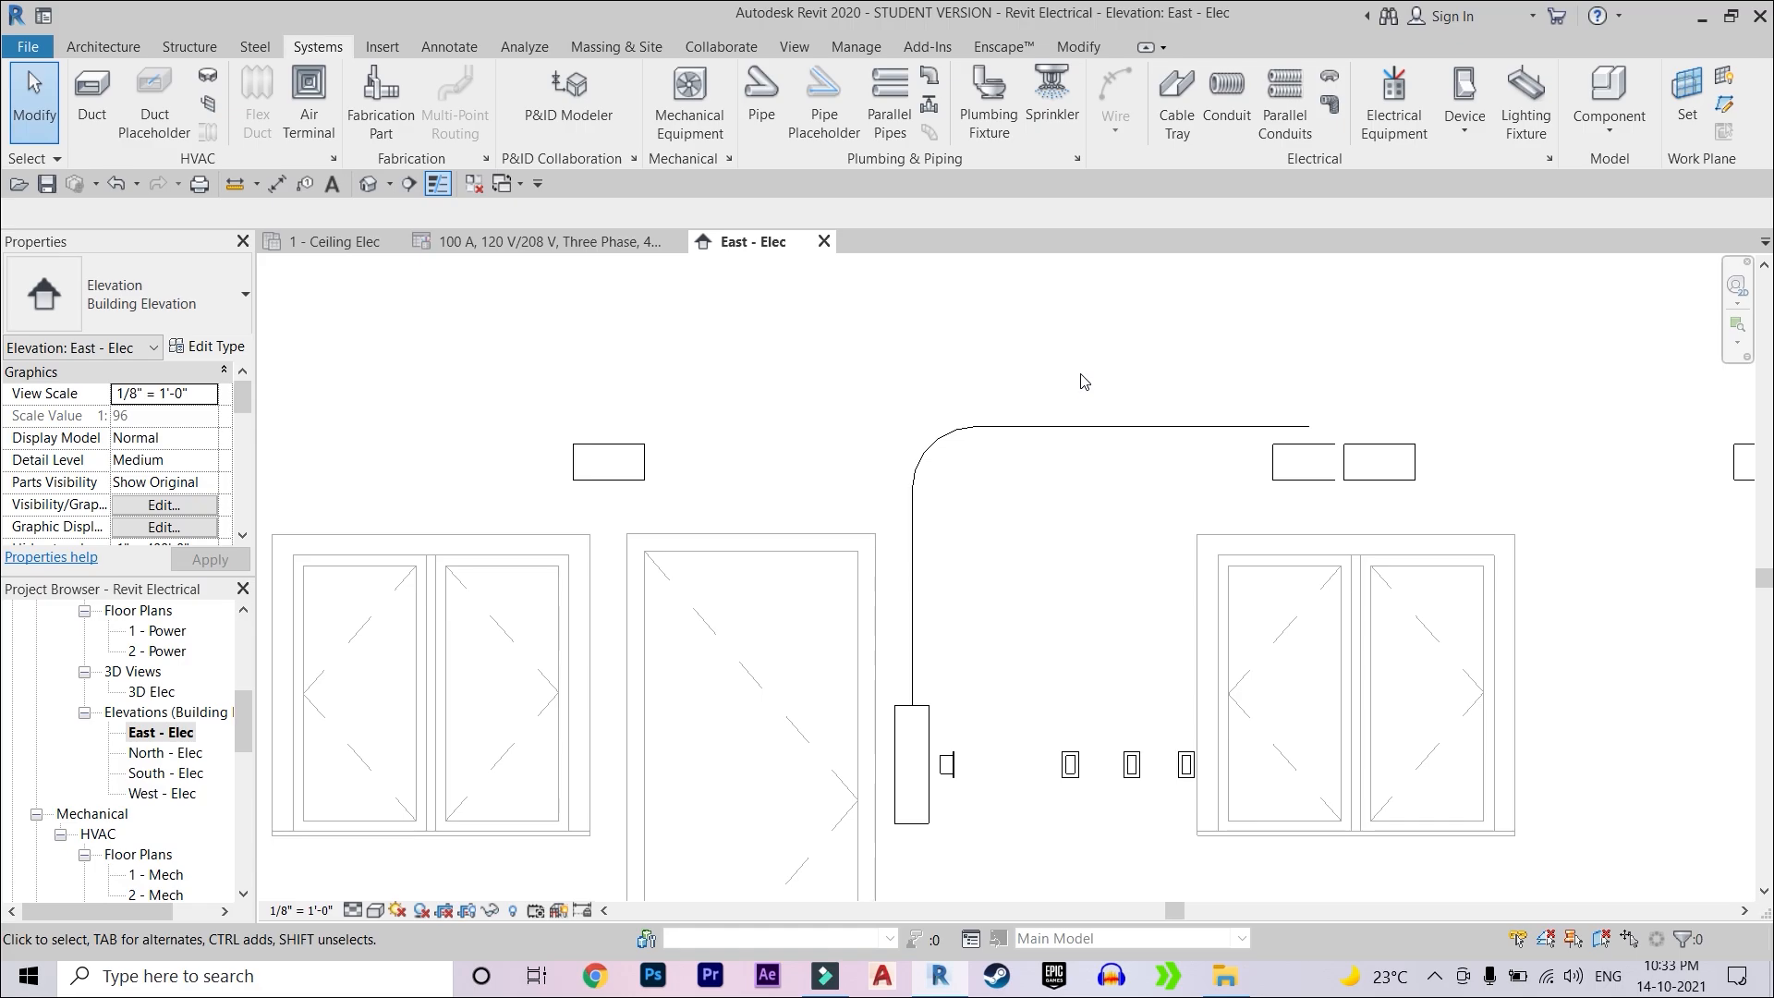
- Open the default 3D view, set its detail level to Fine and inspect the conduit between the panelboard and the light fixture
click(794, 46)
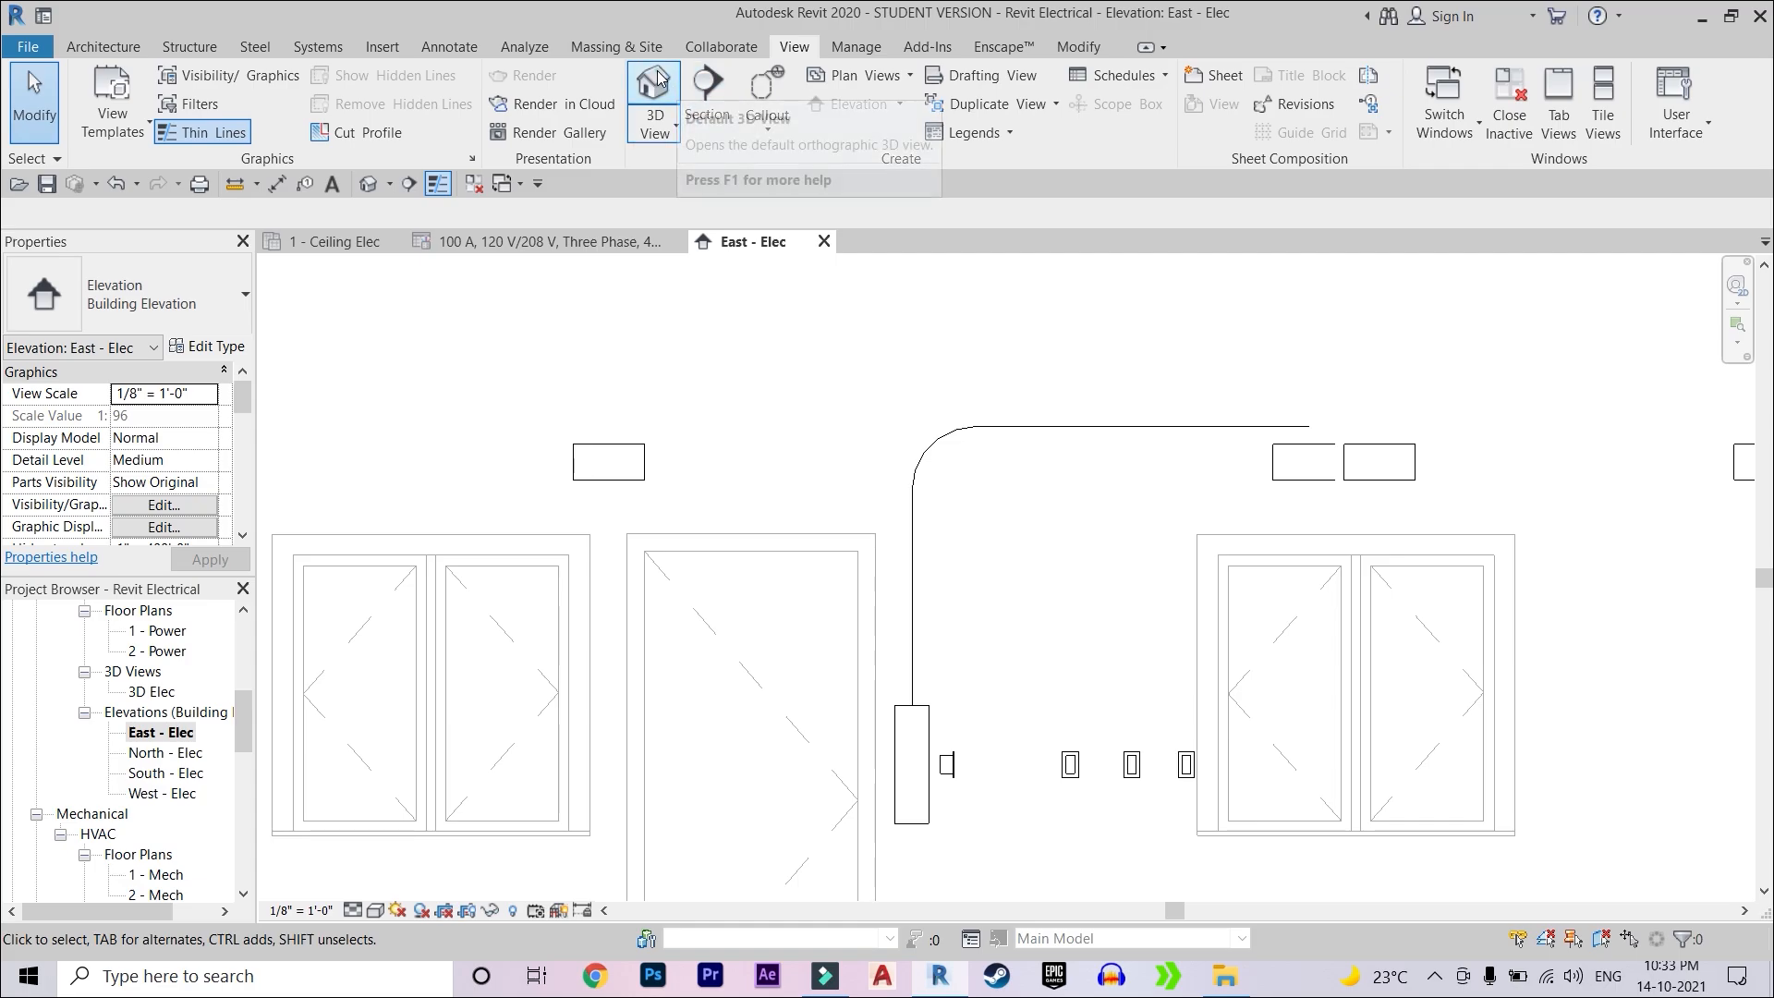
click(654, 92)
scroll(1057, 636, up, 6)
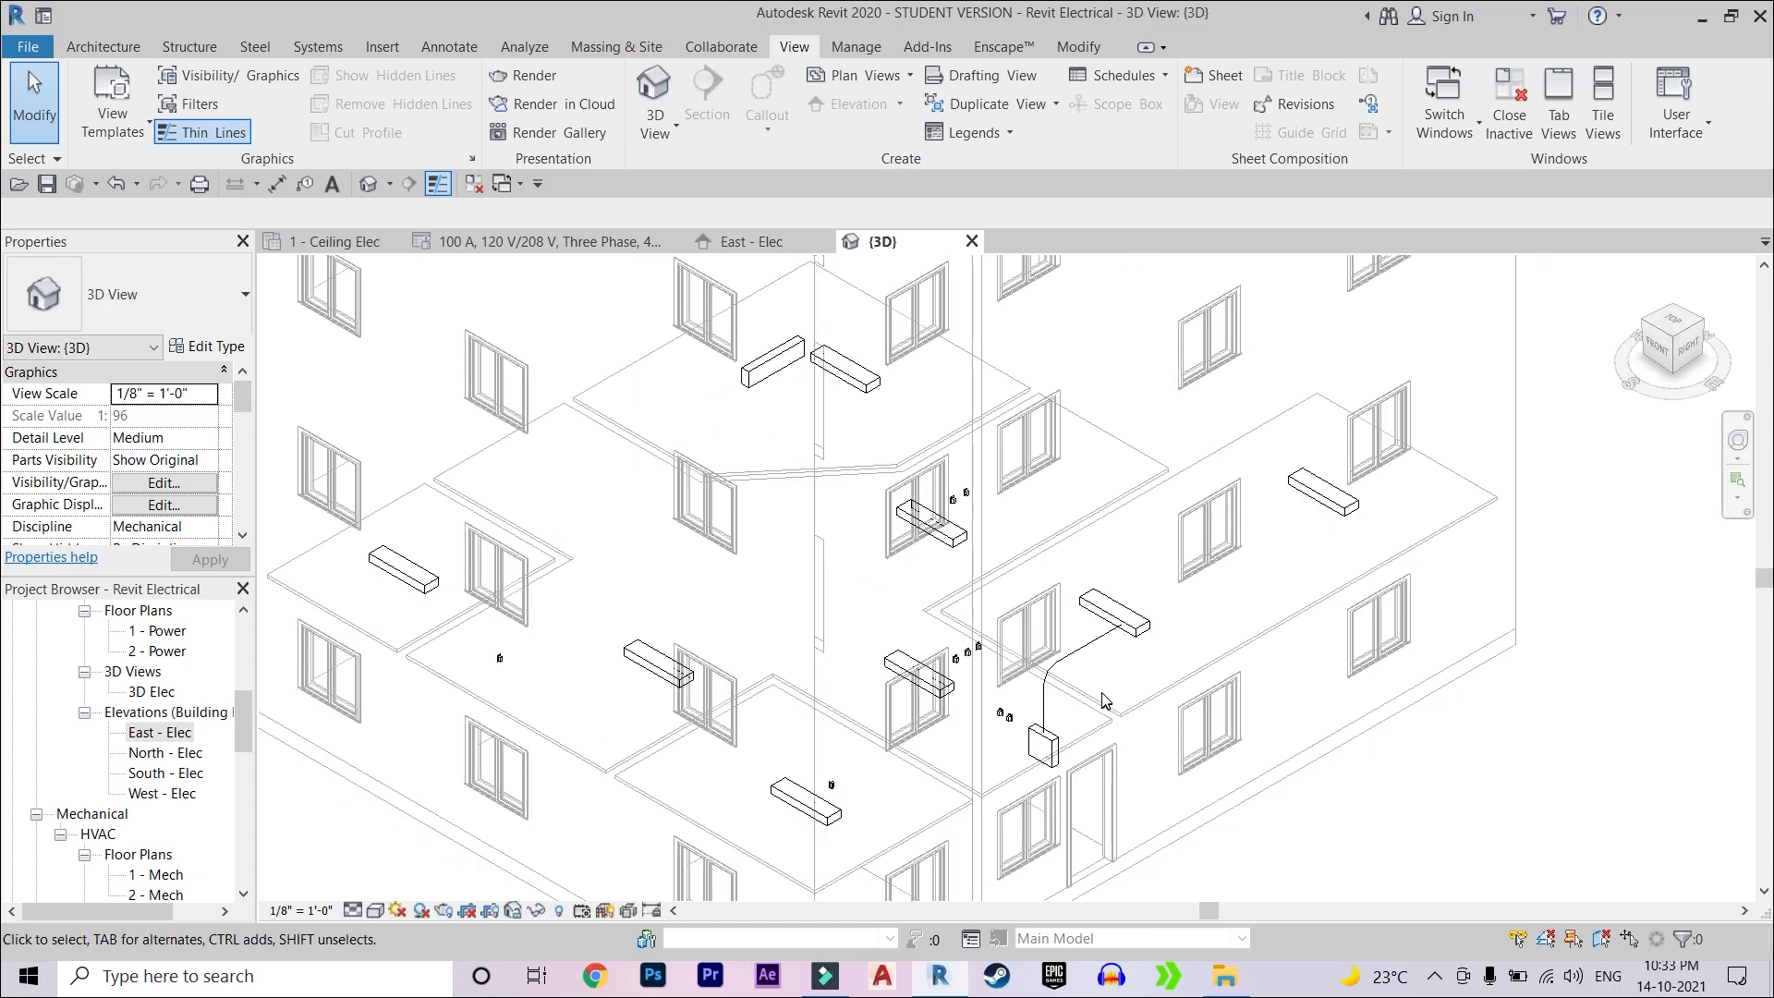
shift+middle_drag(1100, 624, 831, 698)
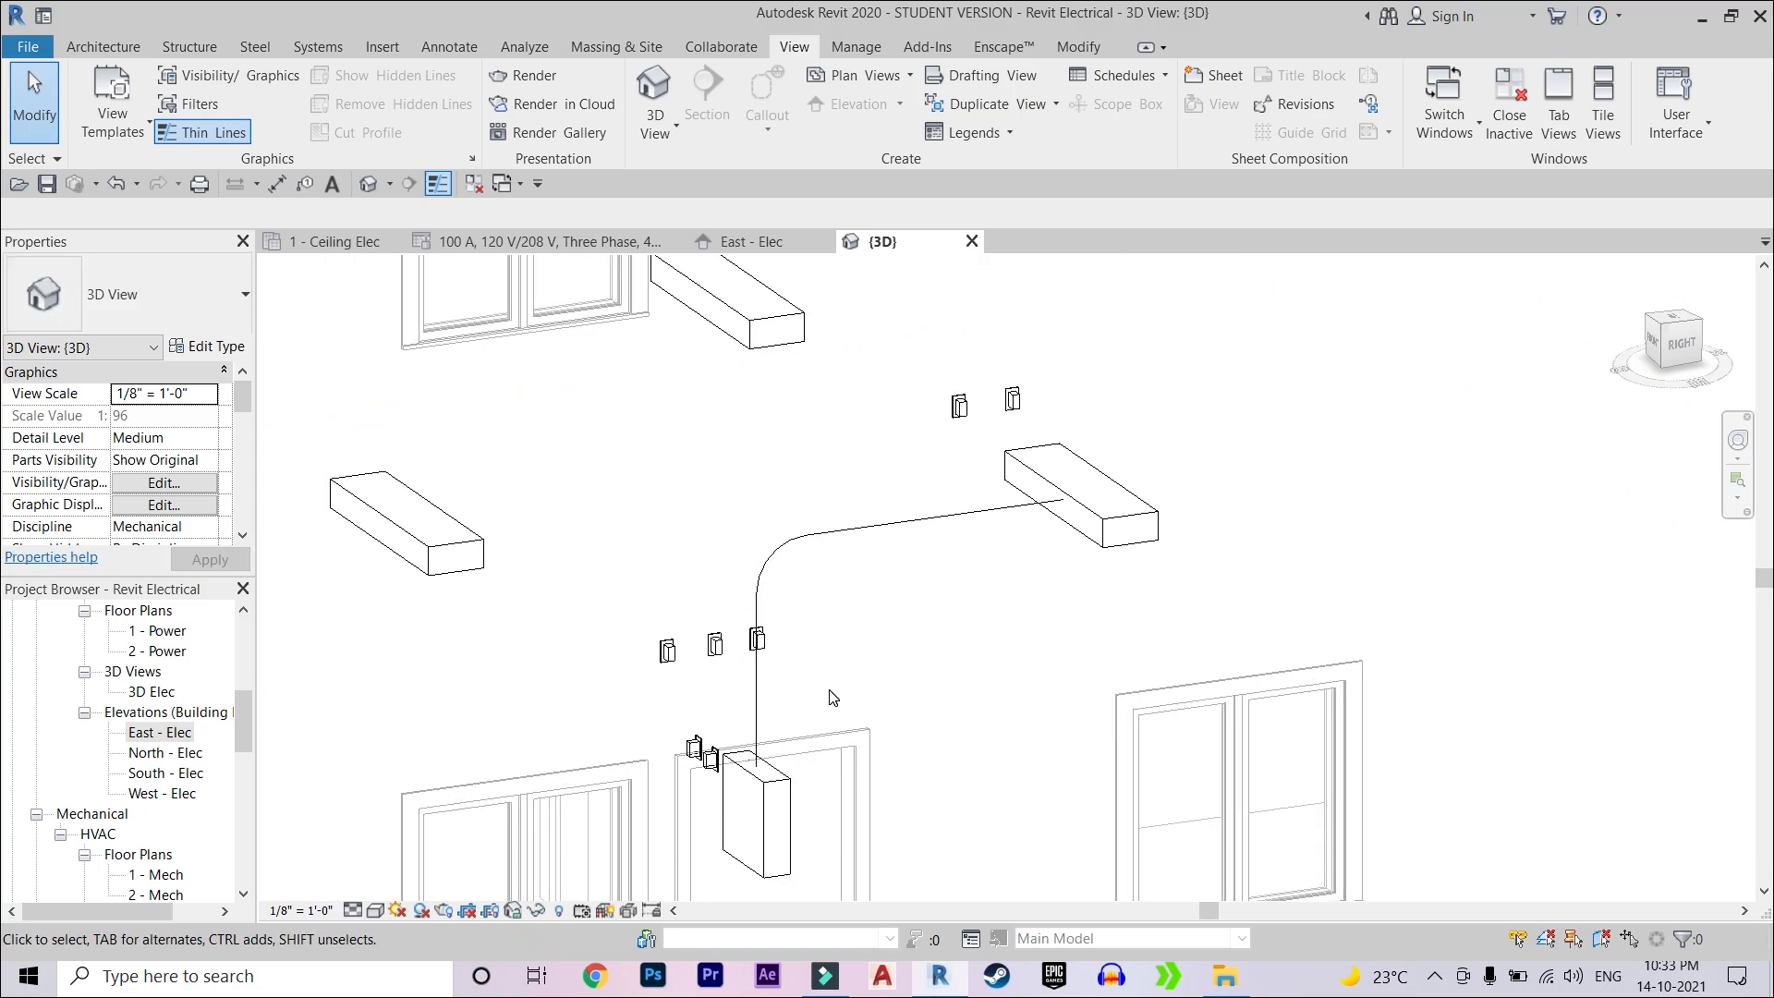
click(353, 909)
click(358, 895)
shift+middle_drag(912, 716, 993, 510)
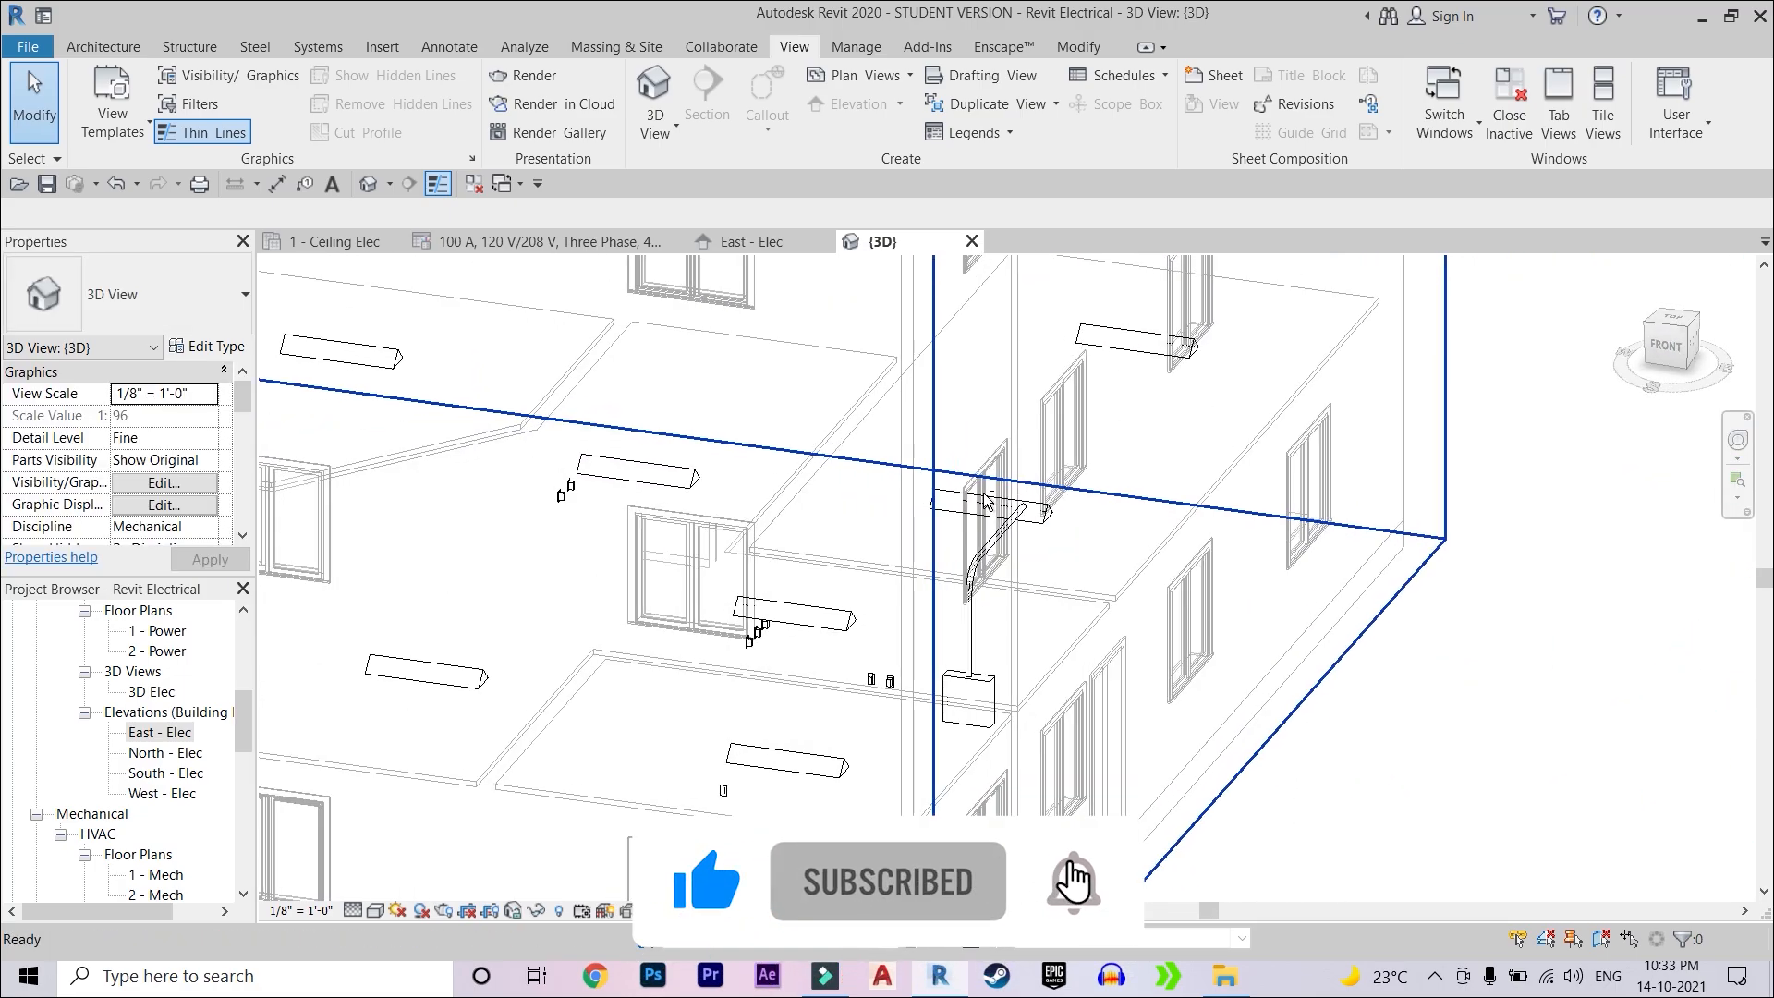
- Return to the East - Elec elevation and delete the conduit elbow and the horizontal conduit, keeping the vertical run
double_click(170, 734)
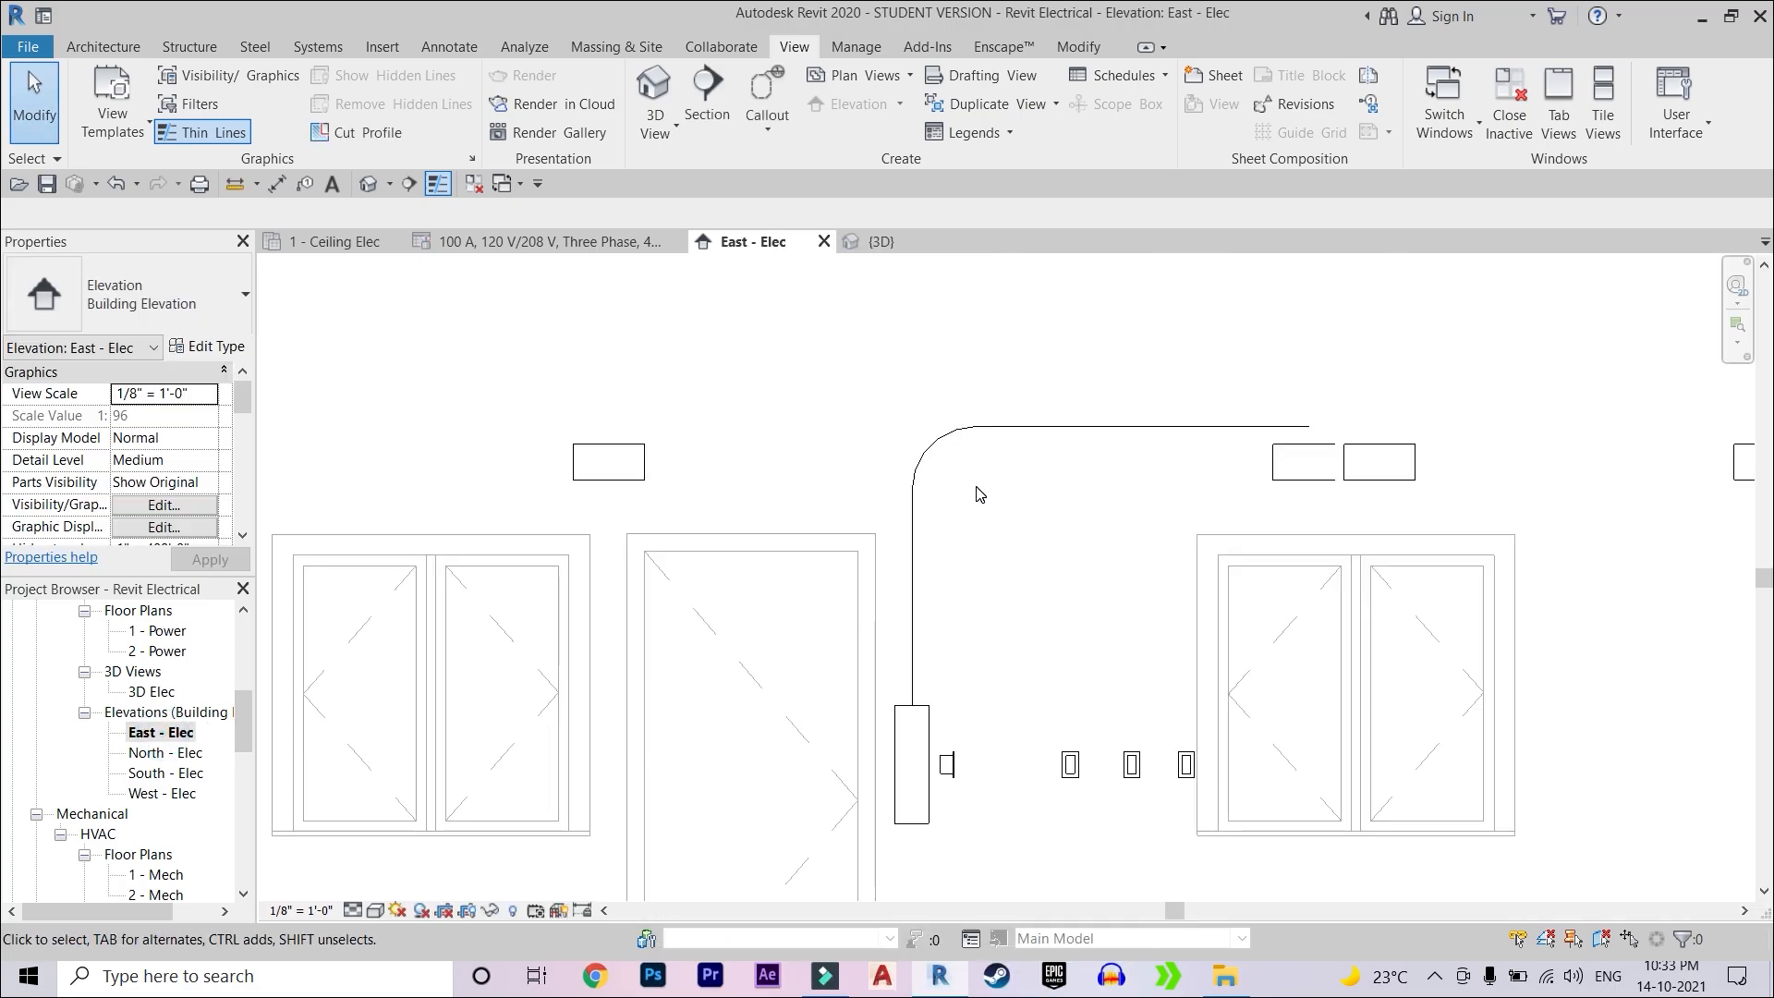
scroll(875, 428, up, 2)
scroll(767, 558, up, 1)
click(769, 551)
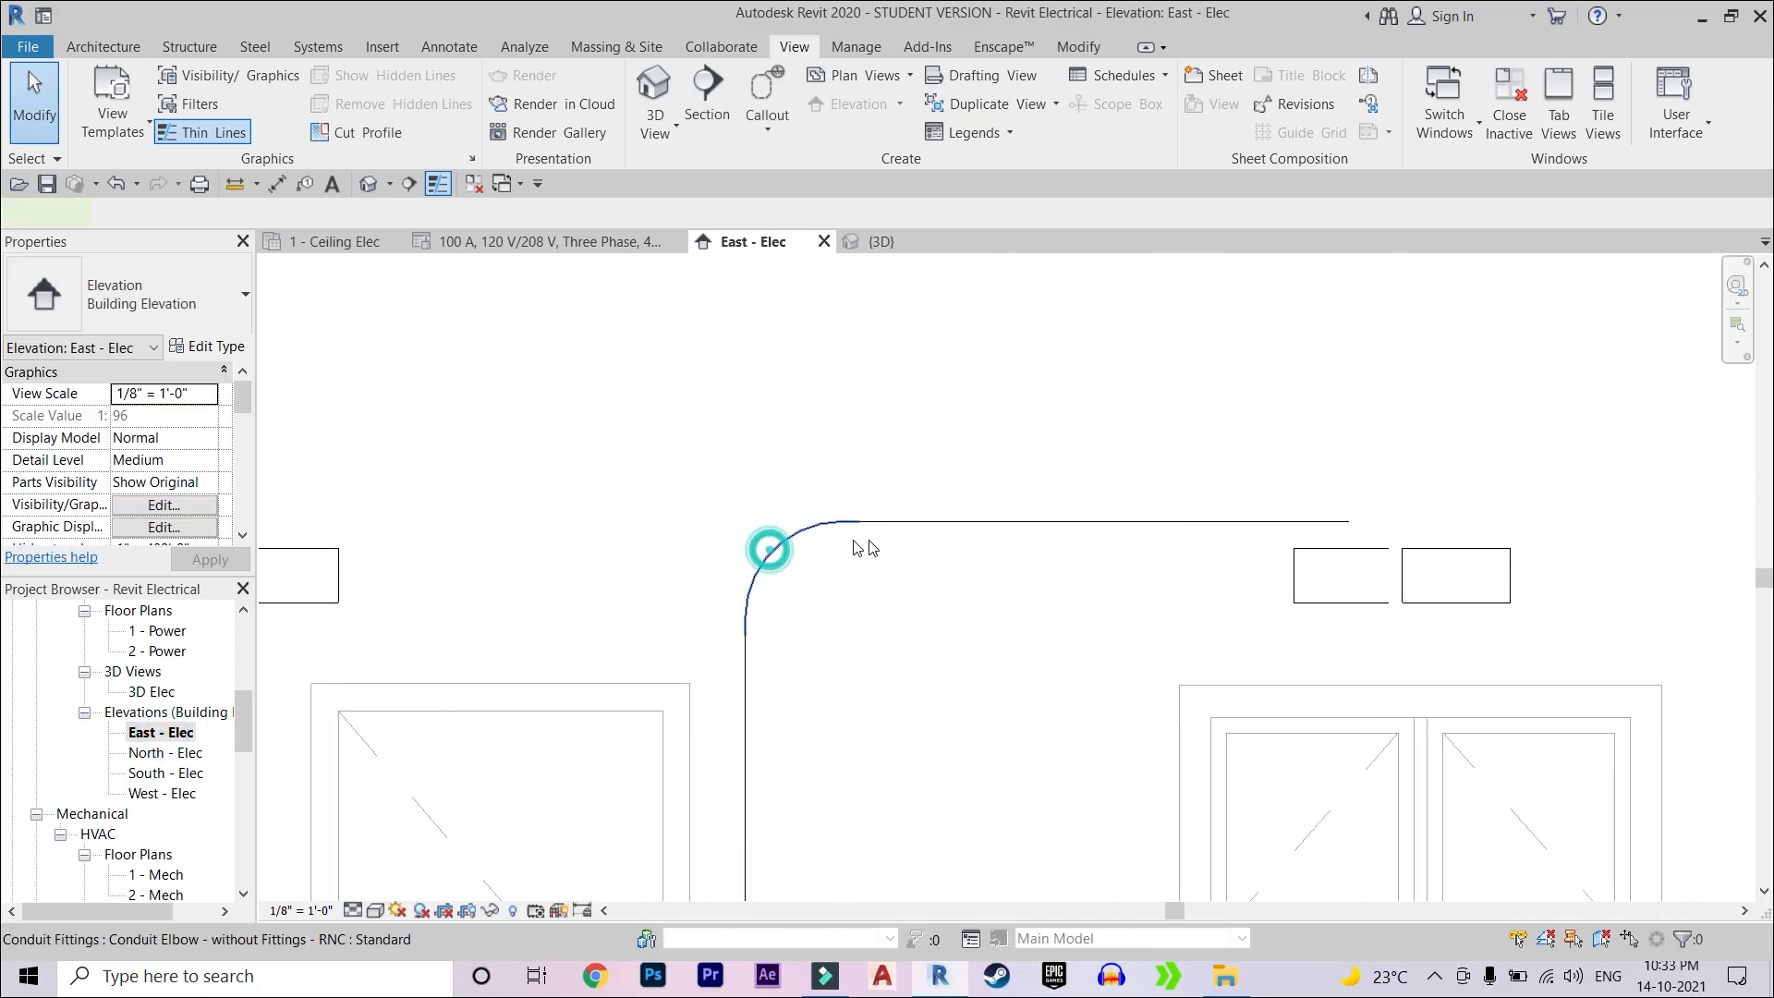
ctrl+click(911, 521)
key(Delete)
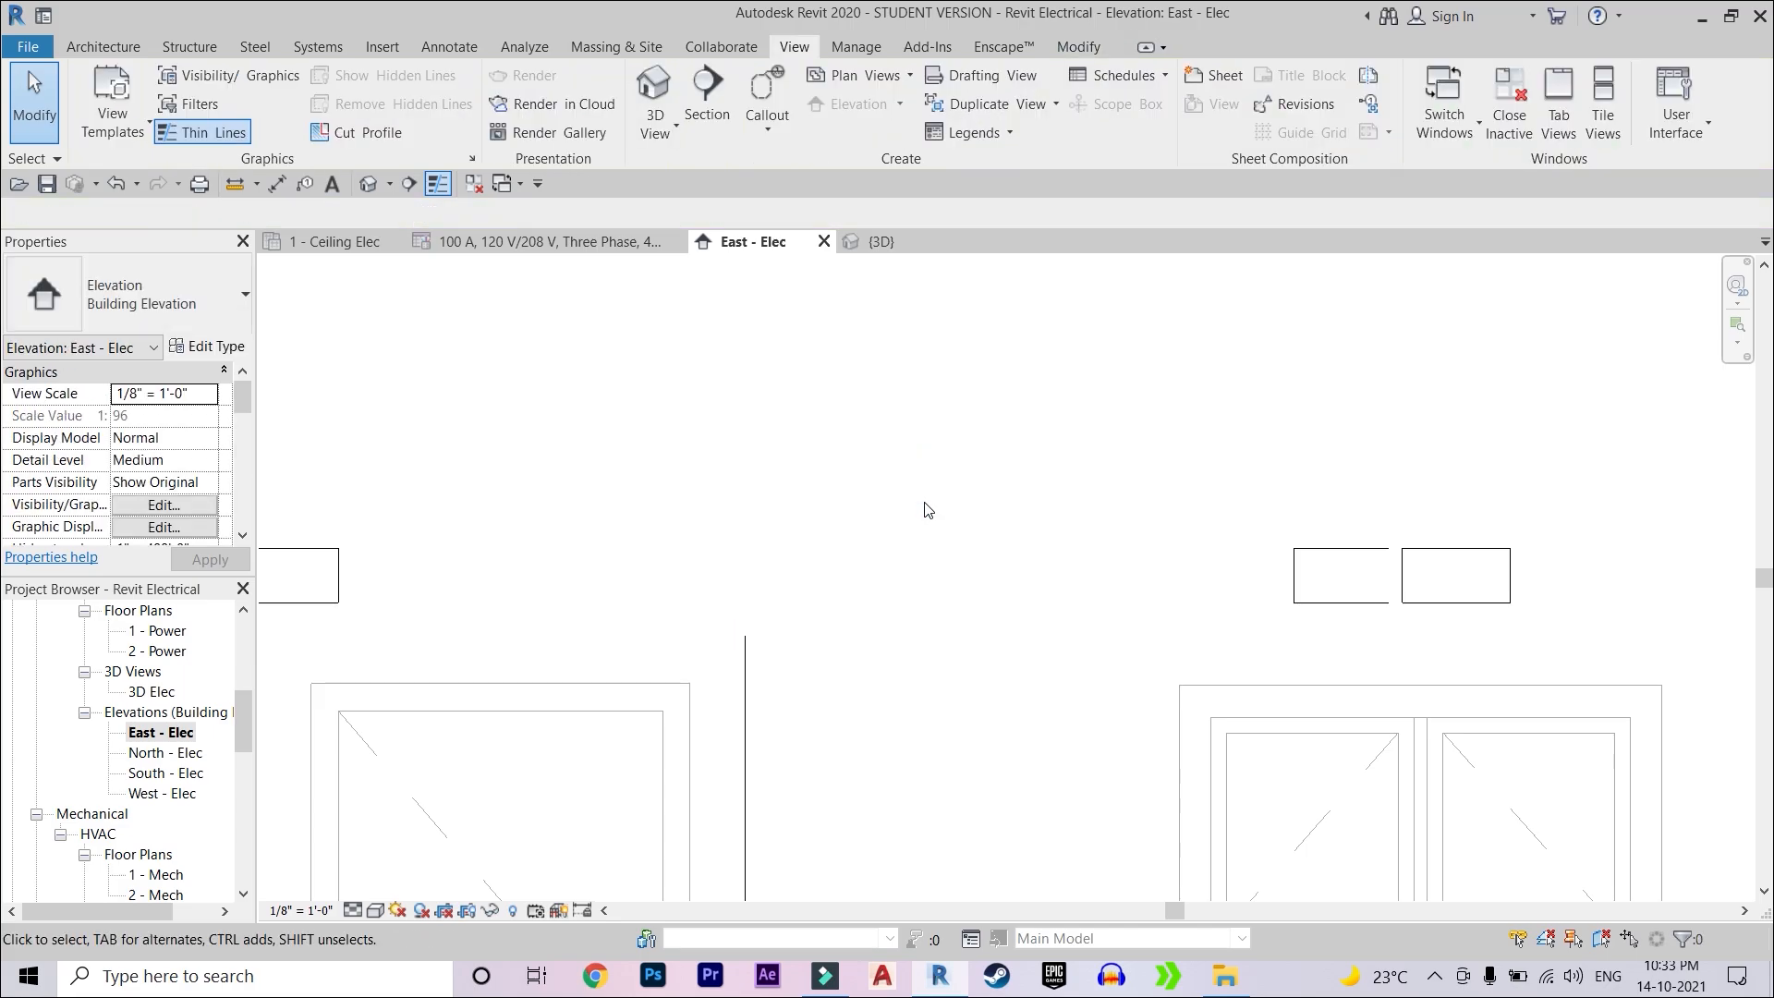
- Extend the vertical conduit's upper end to a total length of about 4' 4", above the light fixtures
click(747, 642)
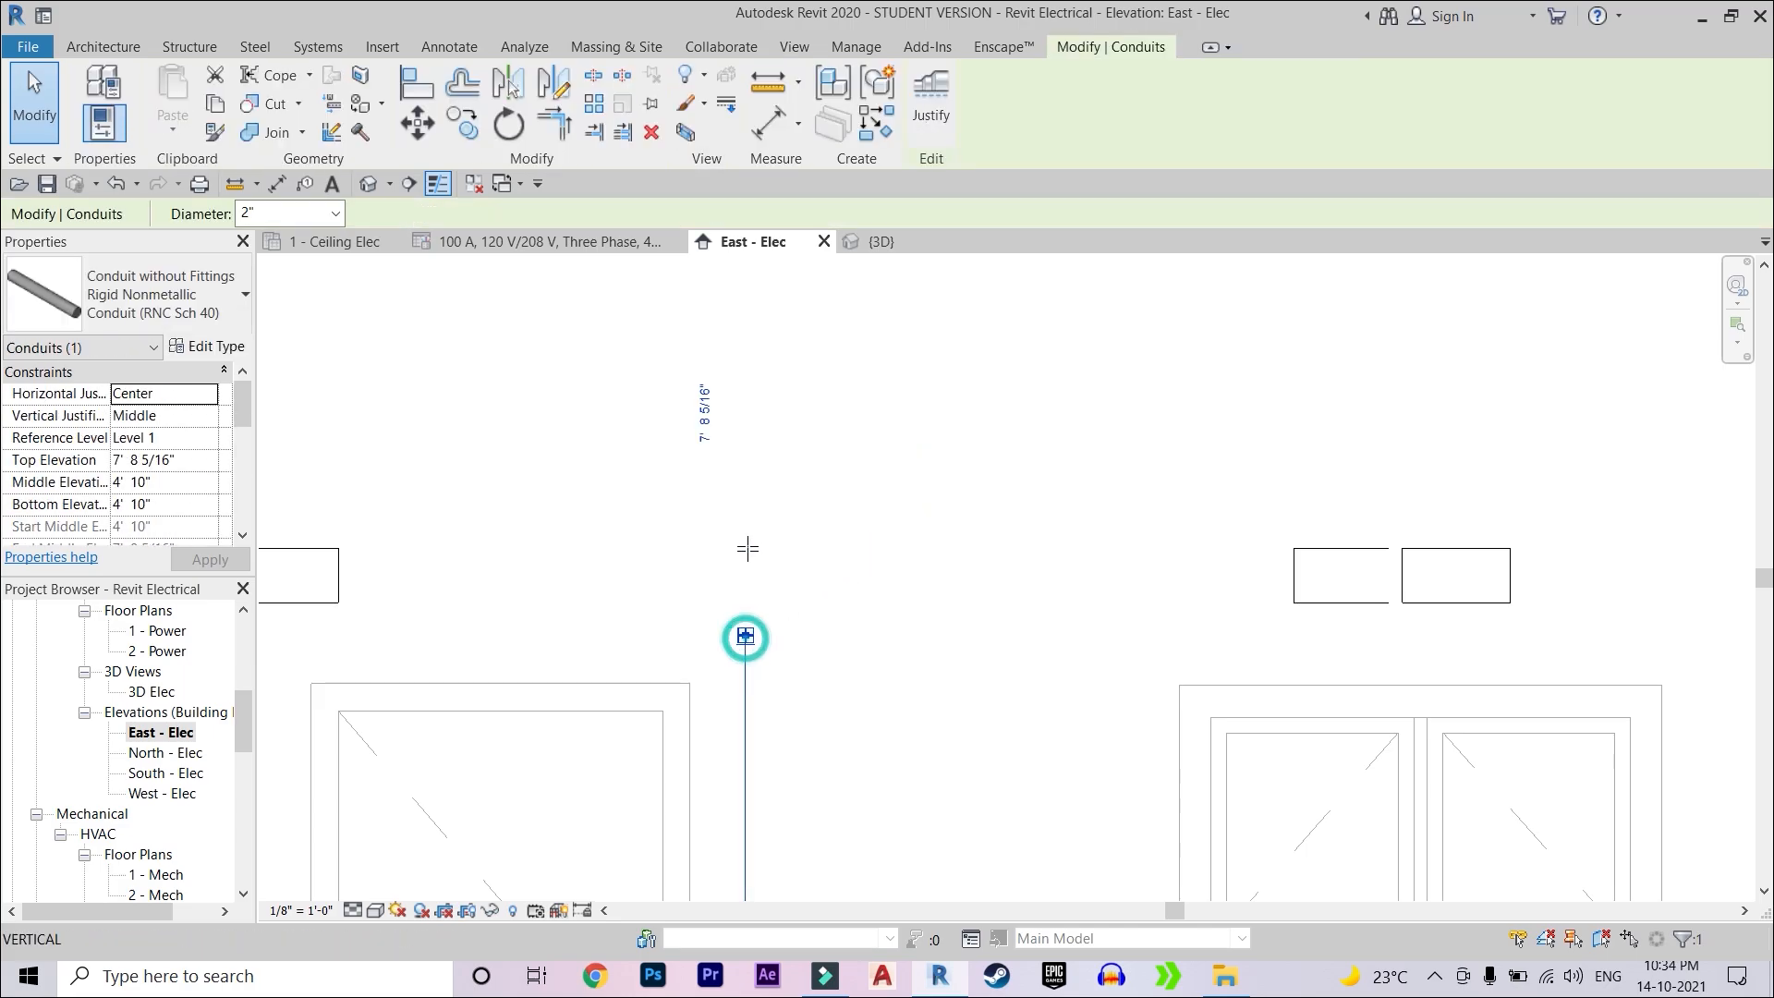
drag(747, 549, 746, 475)
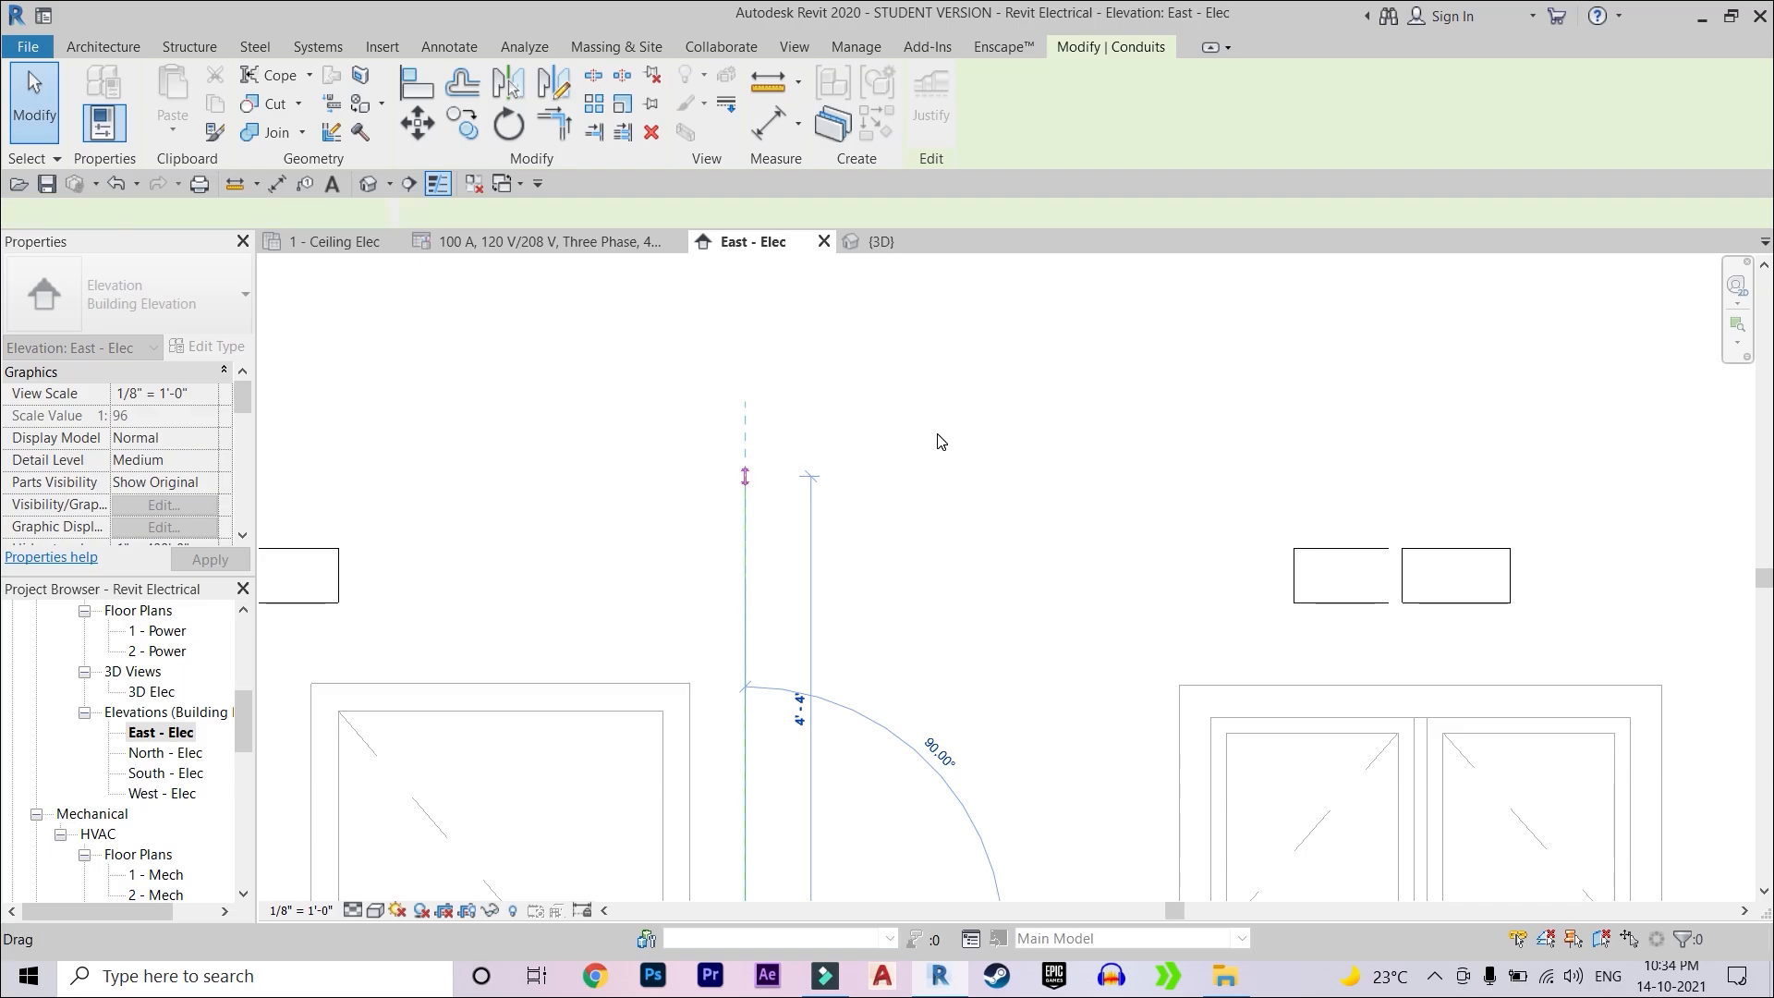
click(903, 410)
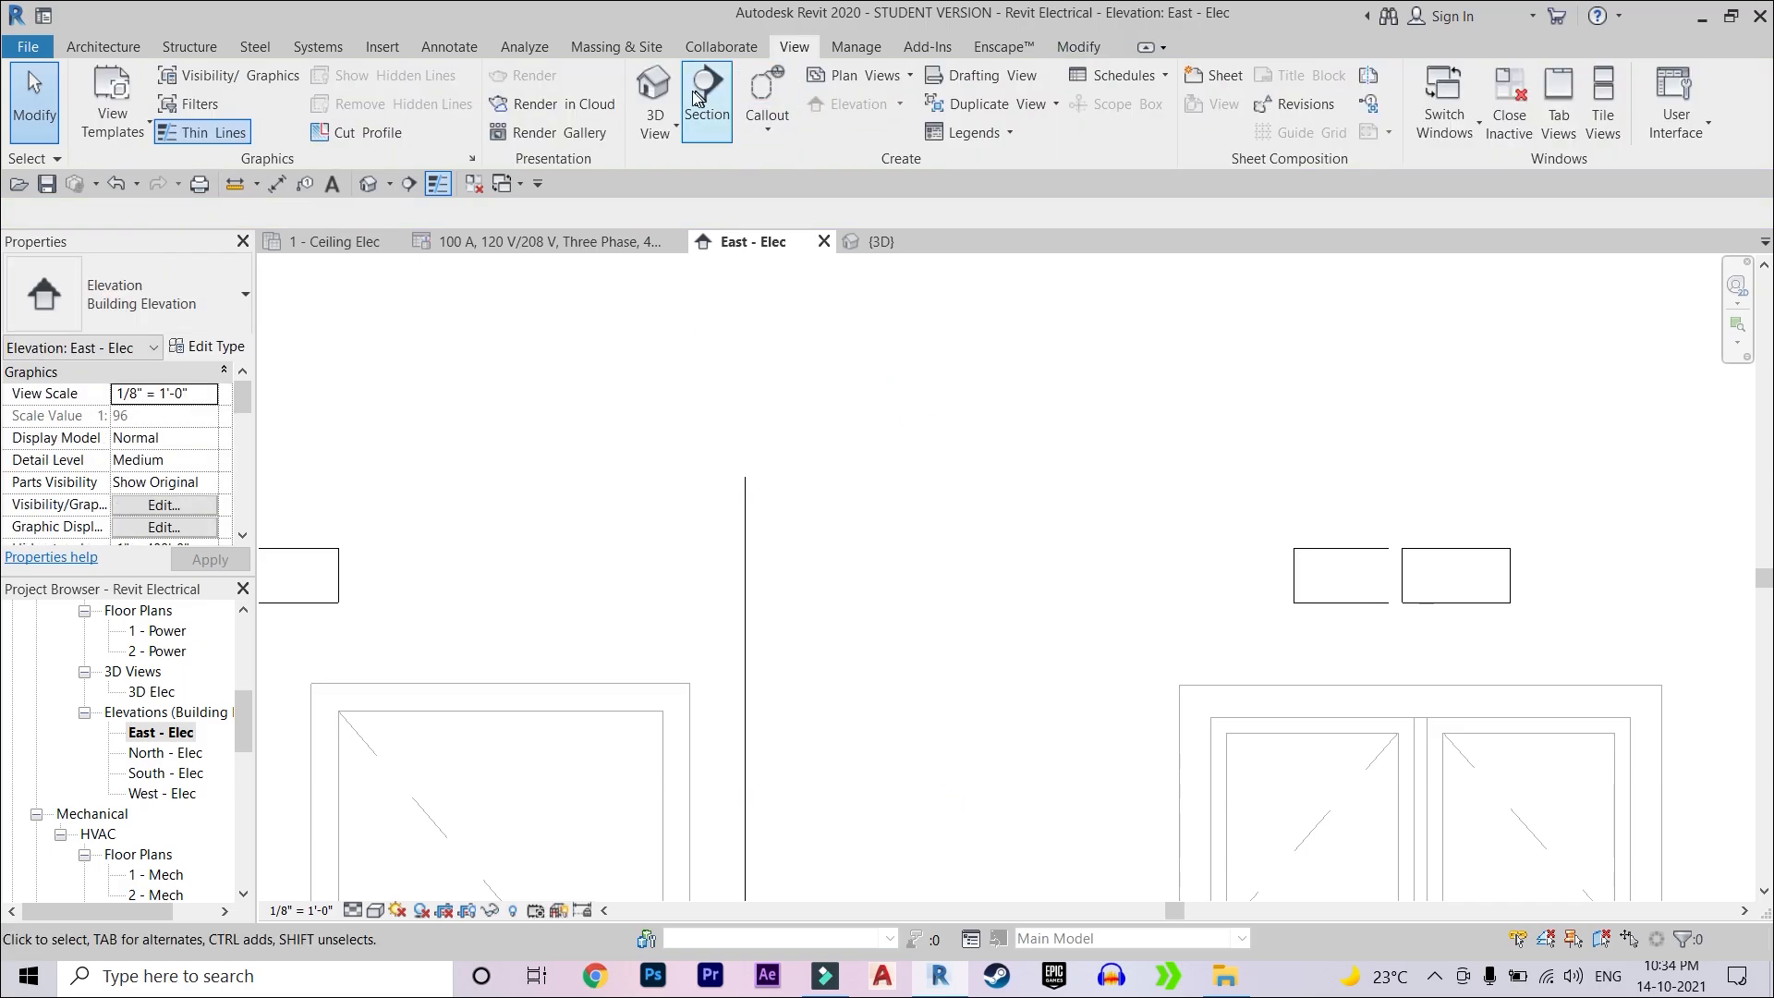
- Open the 1 - Ceiling Elec ceiling plan and locate the panelboard beside the Hall
scroll(133, 700, up, 4)
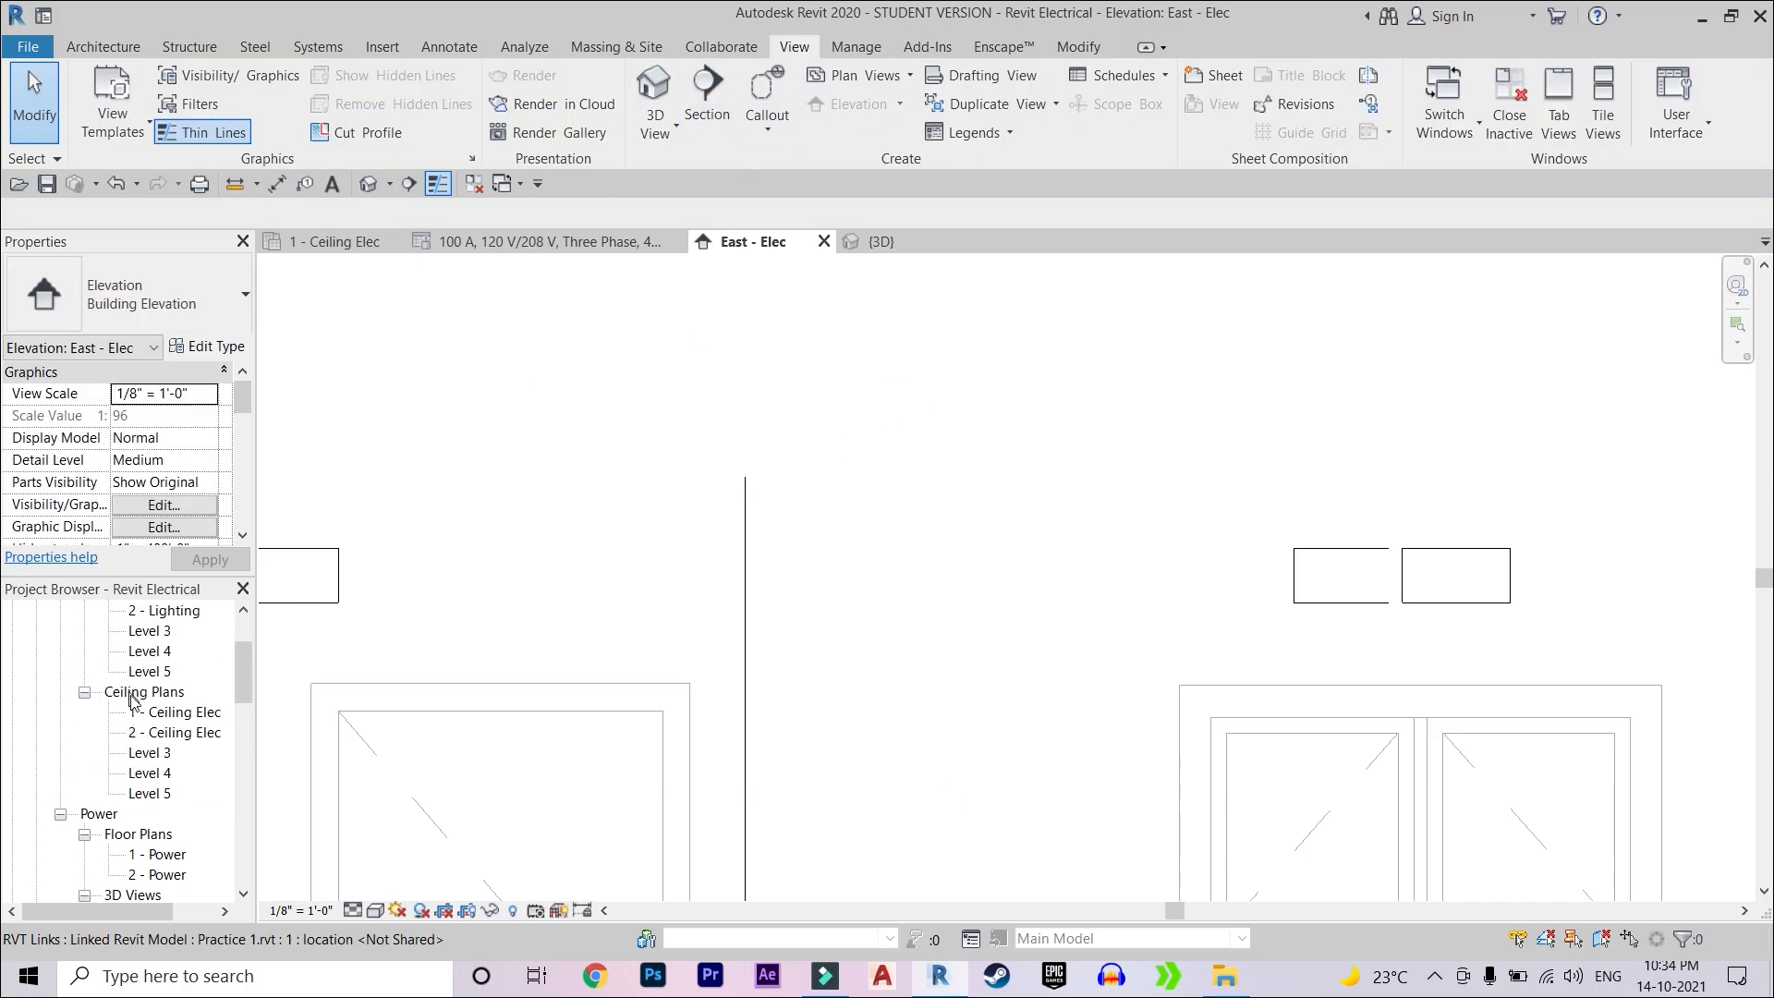
scroll(180, 730, up, 2)
double_click(176, 754)
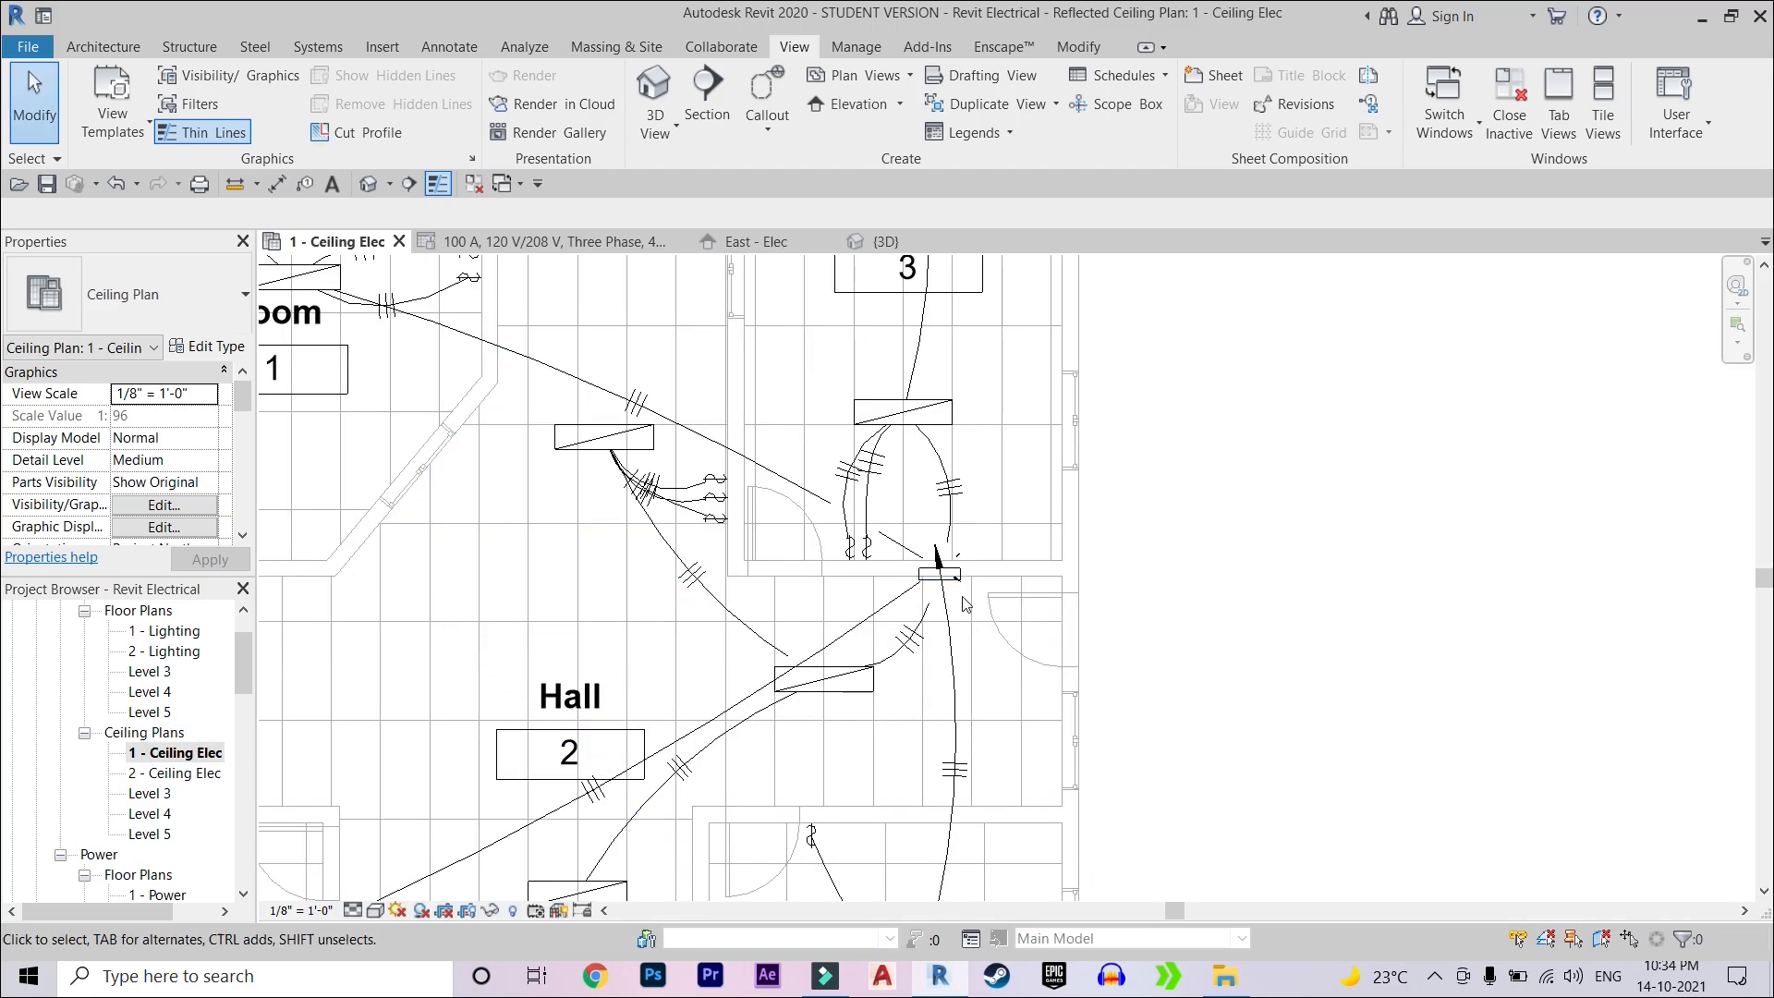
scroll(938, 587, up, 3)
scroll(844, 664, down, 4)
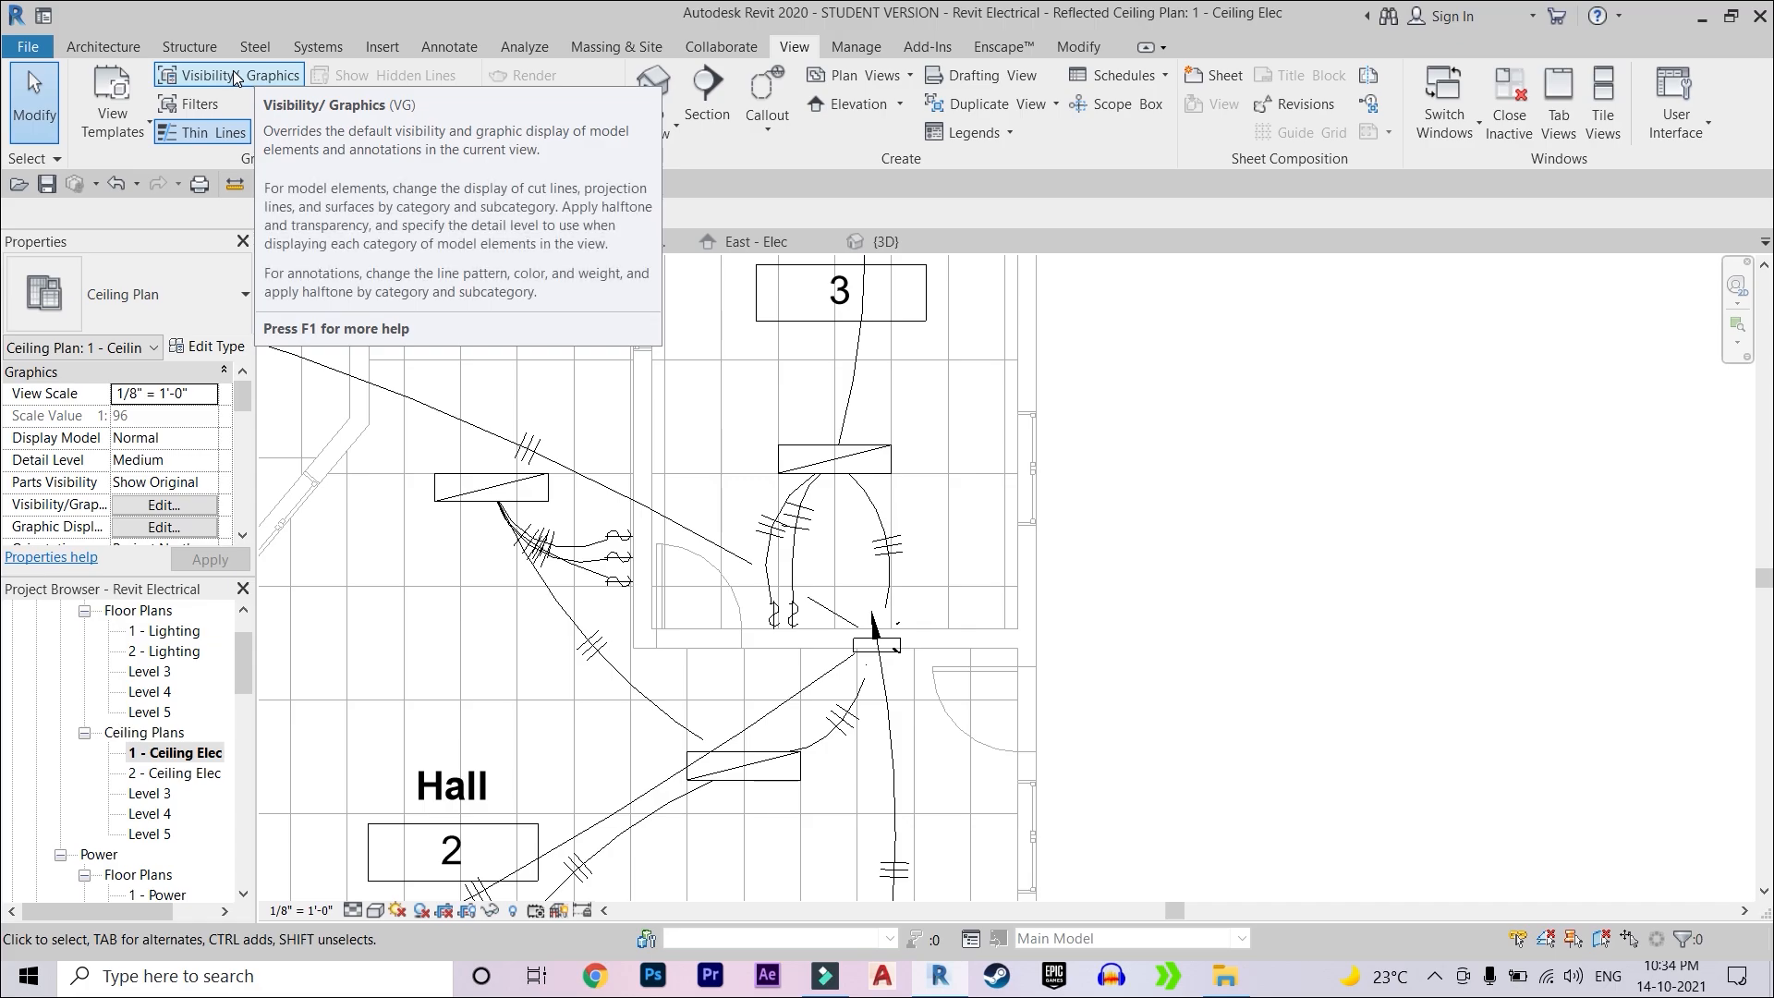
- Turn on the visibility of Conduit Fittings and Conduits in the 1 - Ceiling Elec ceiling plan
key(v)
key(g)
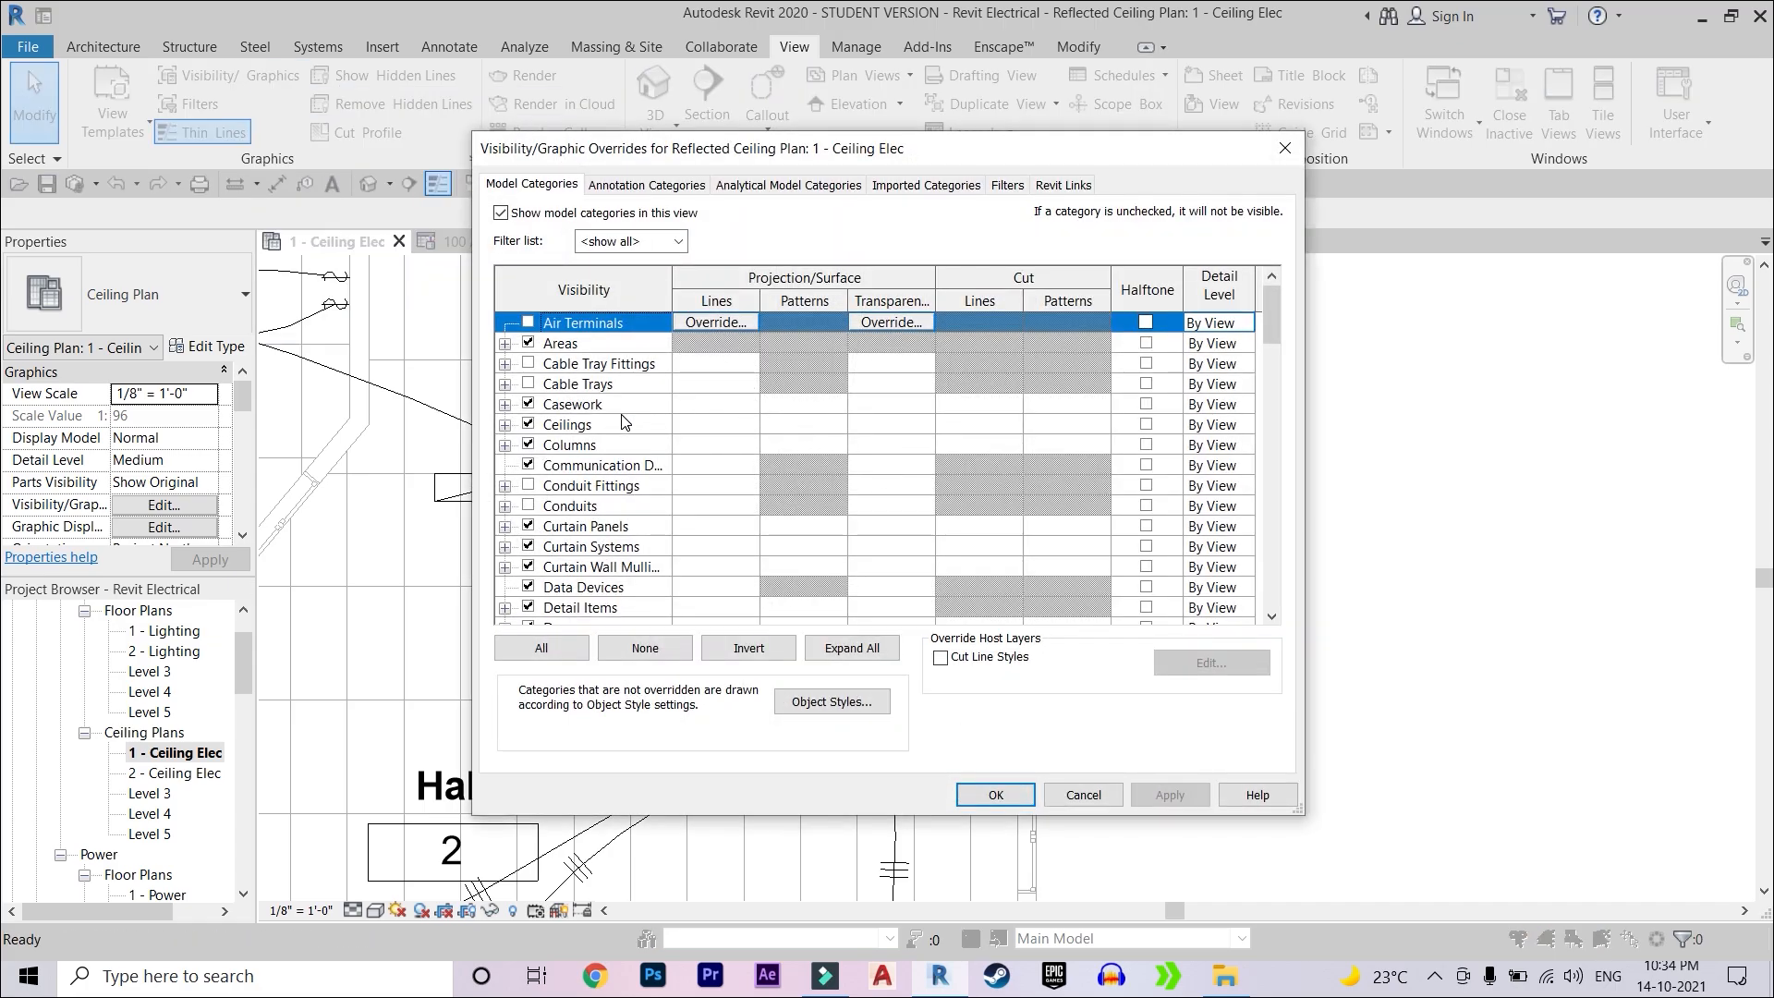
click(527, 485)
click(527, 505)
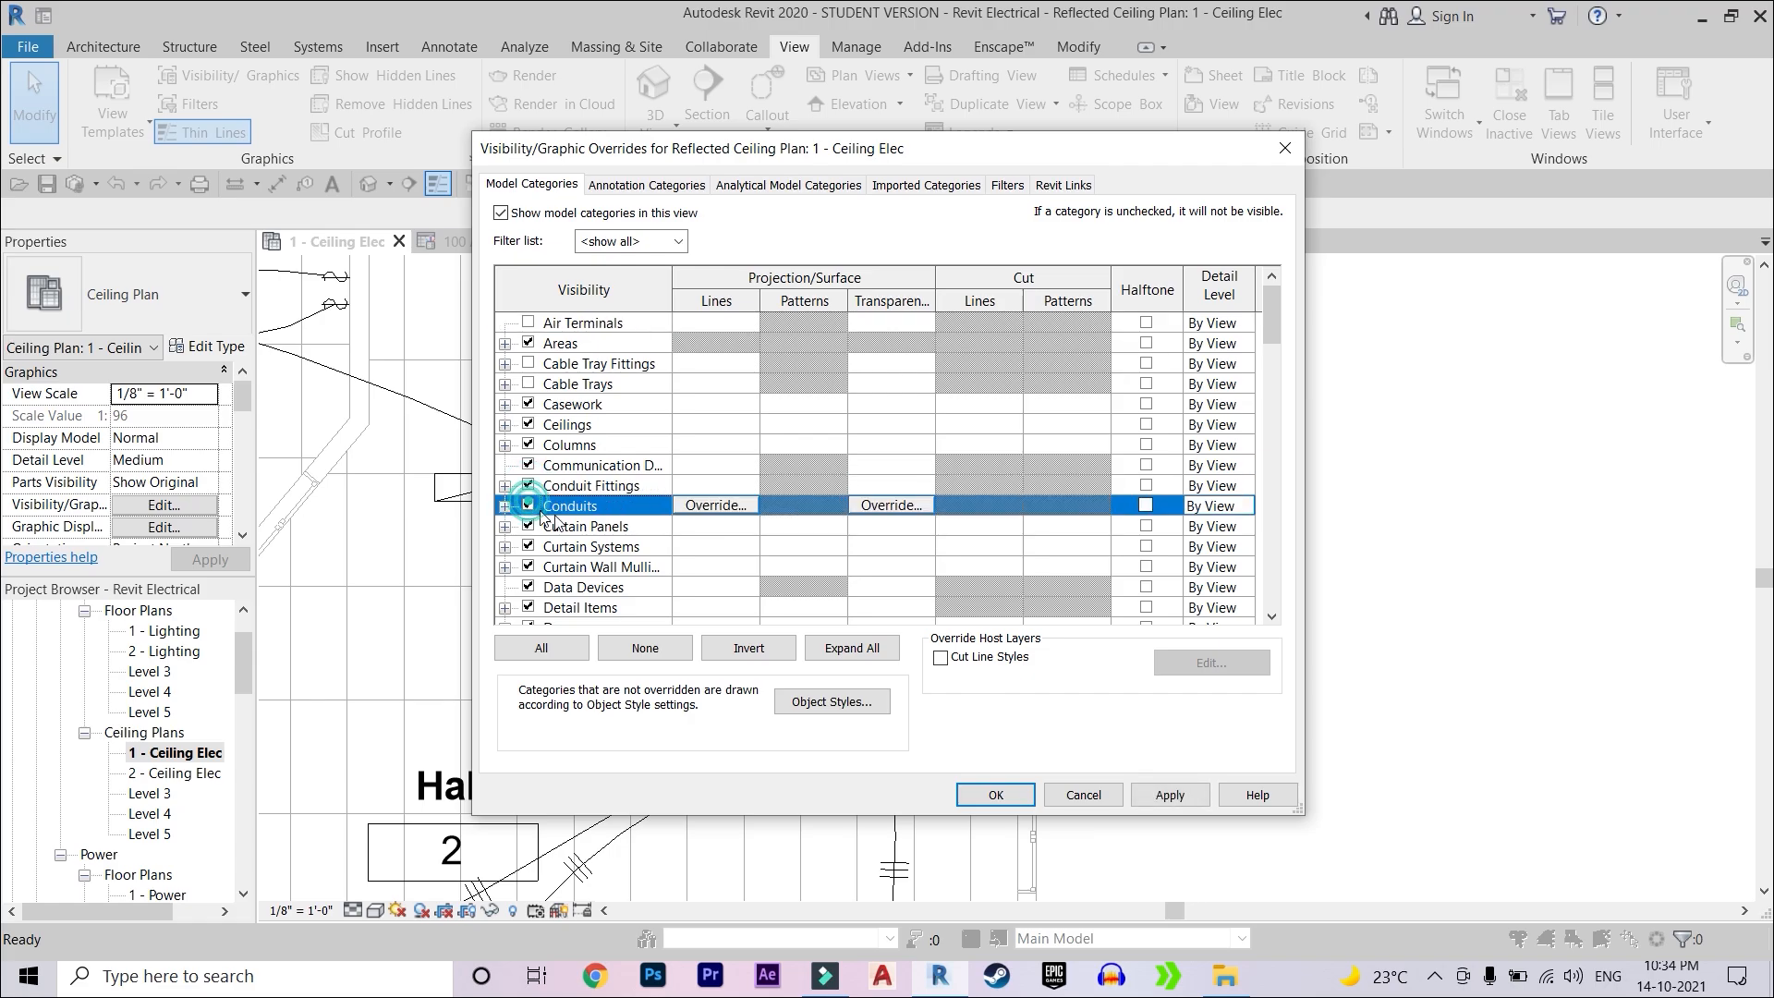
click(1168, 794)
click(979, 797)
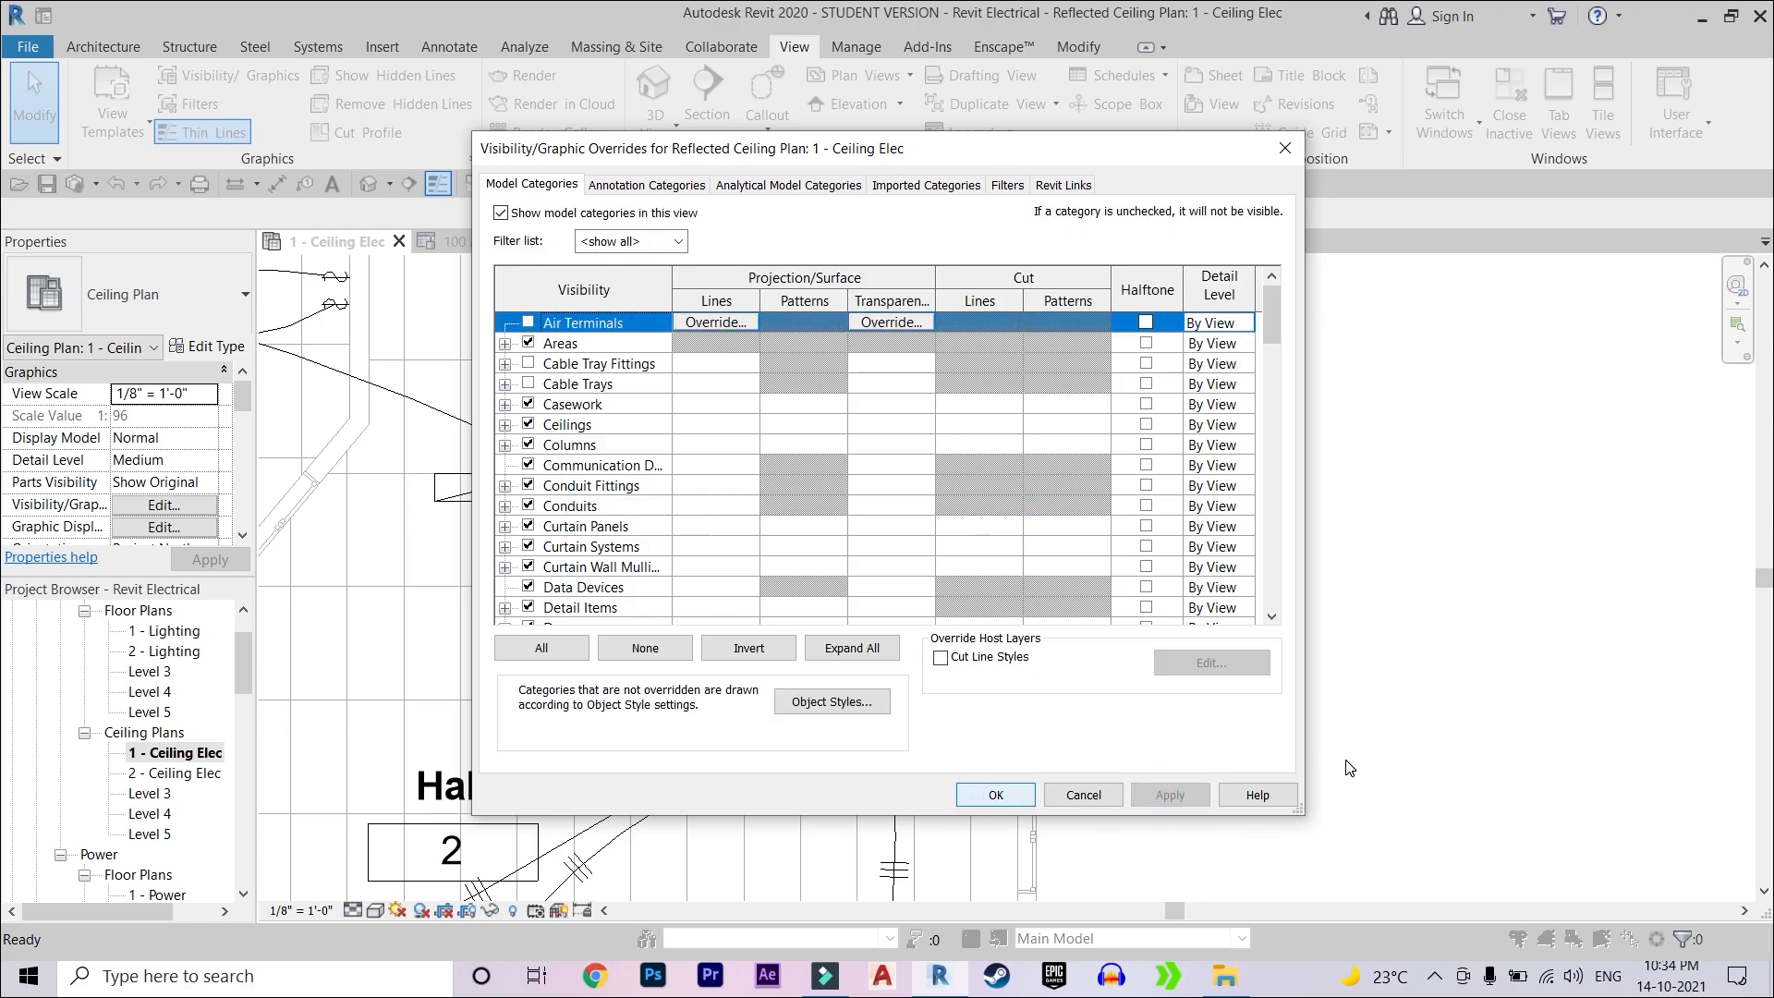
- Set the ceiling plan's detail level to Fine and inspect the vertical conduit at the panelboard
scroll(879, 626, up, 5)
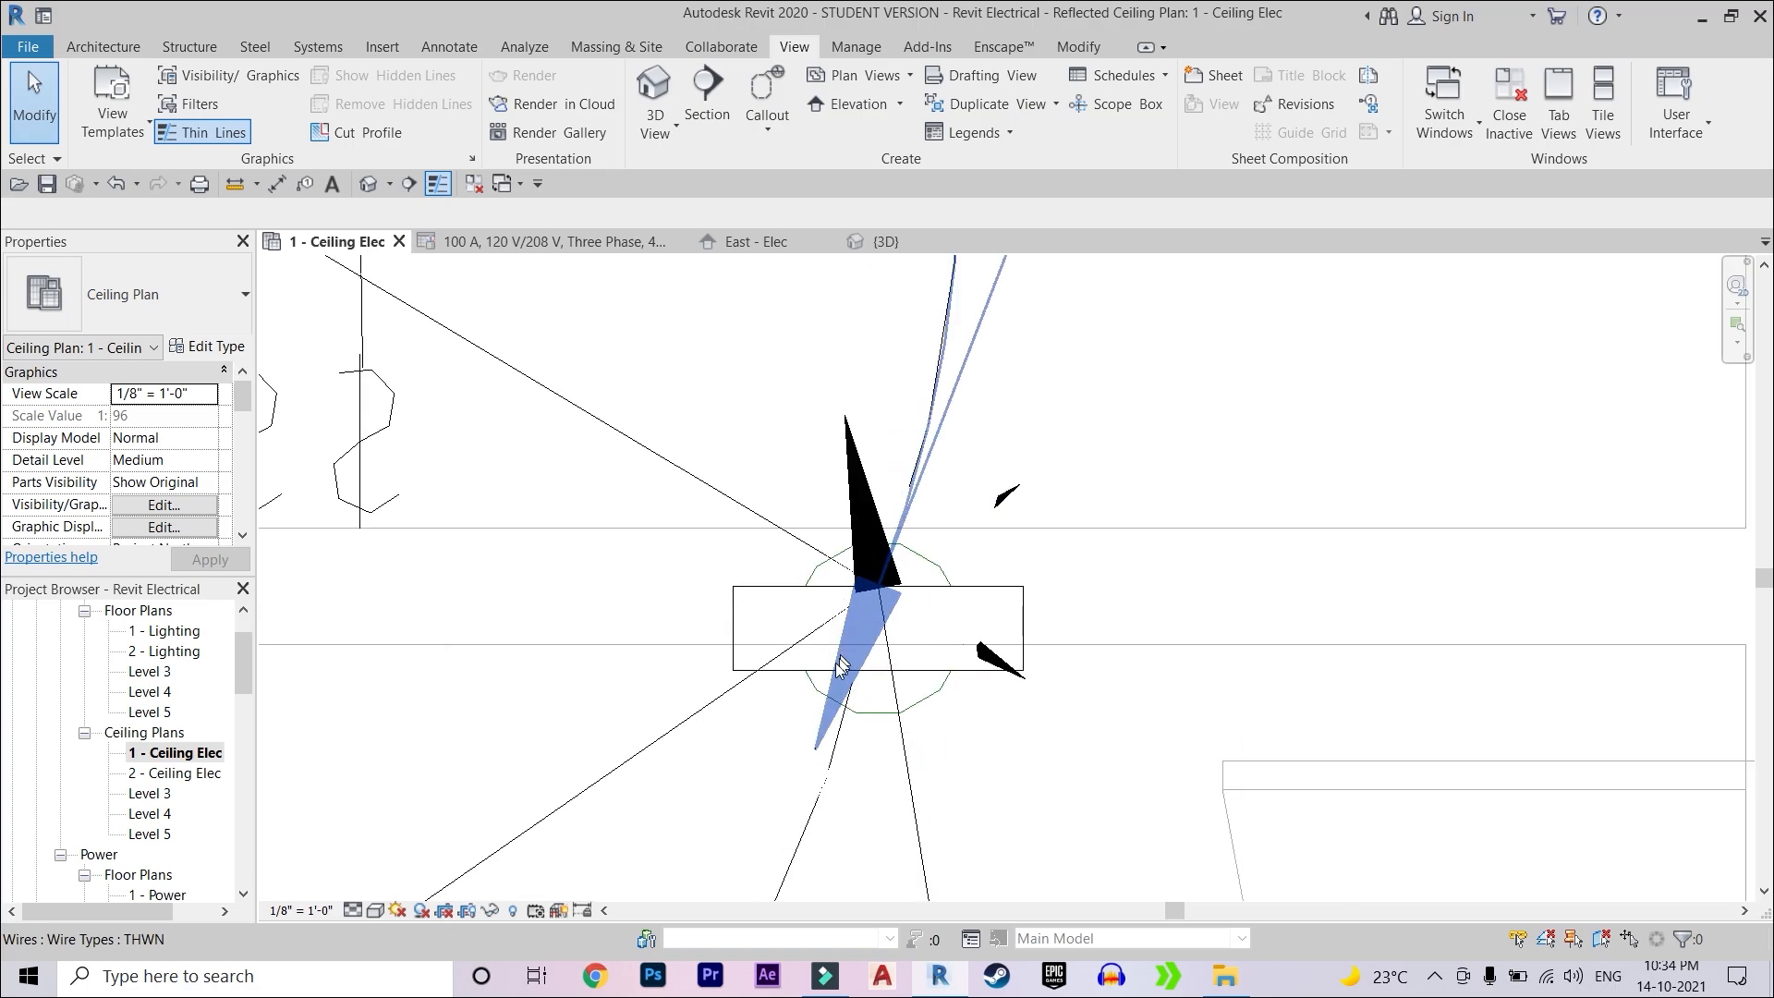
click(353, 911)
click(374, 883)
scroll(837, 634, down, 3)
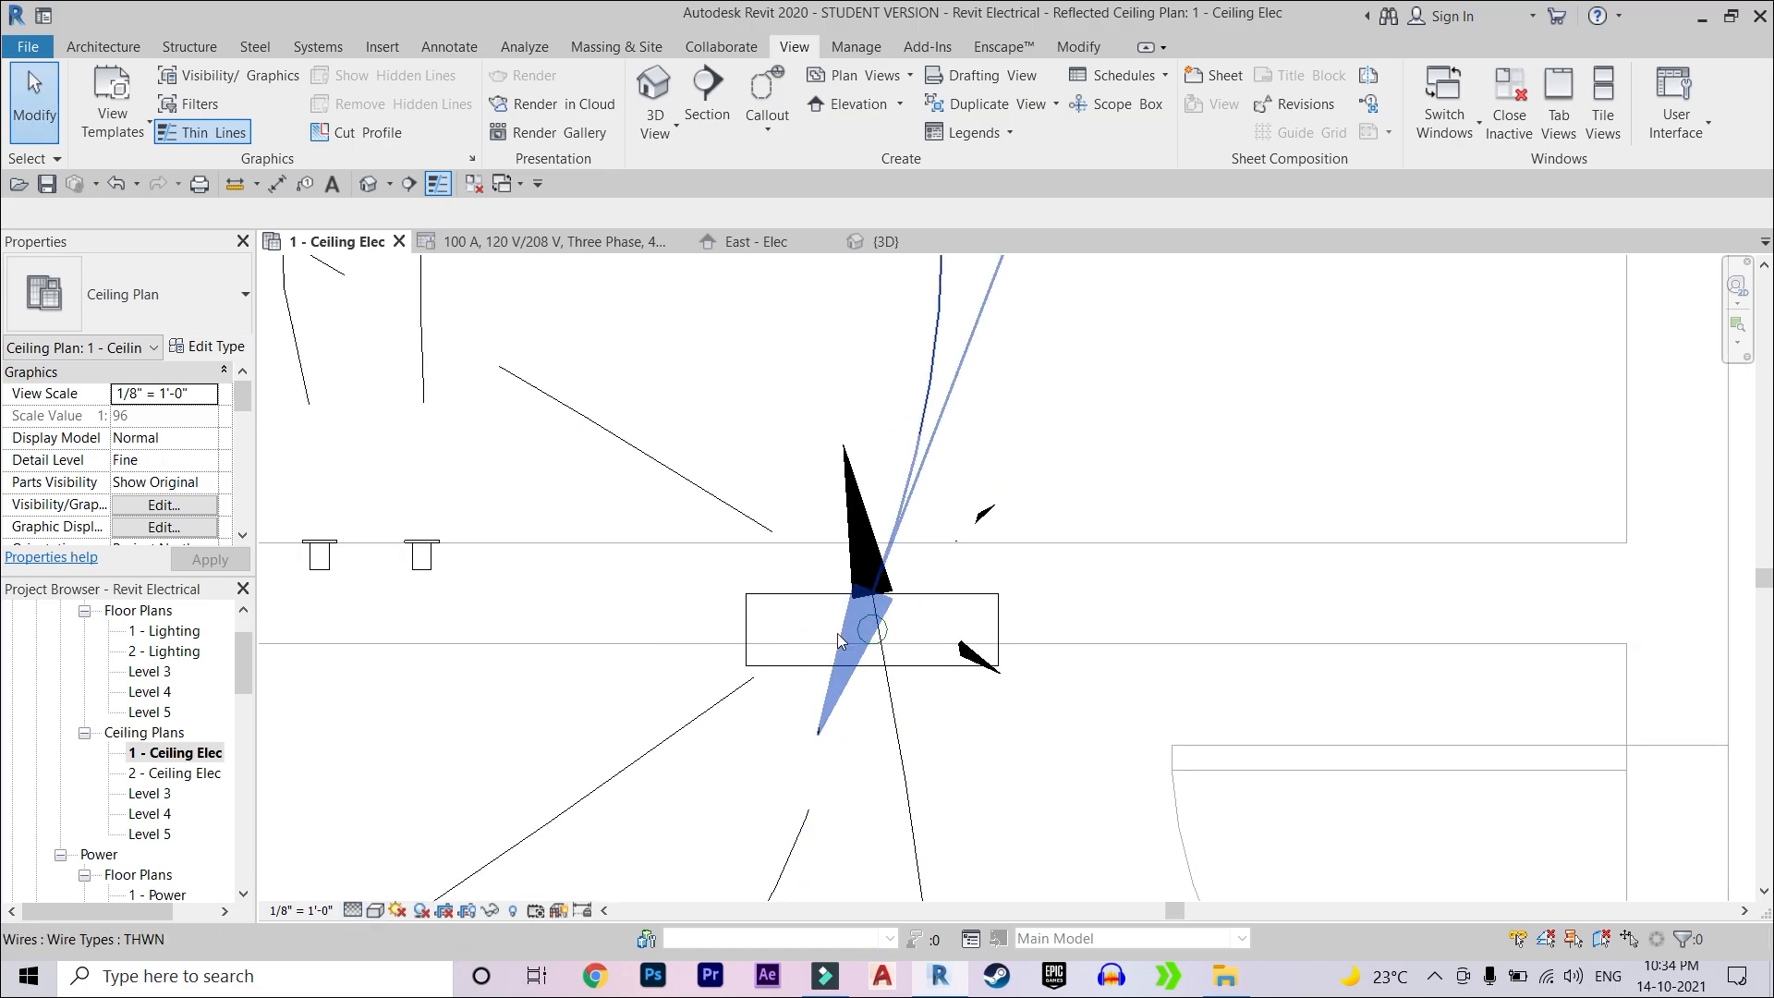
scroll(893, 628, up, 3)
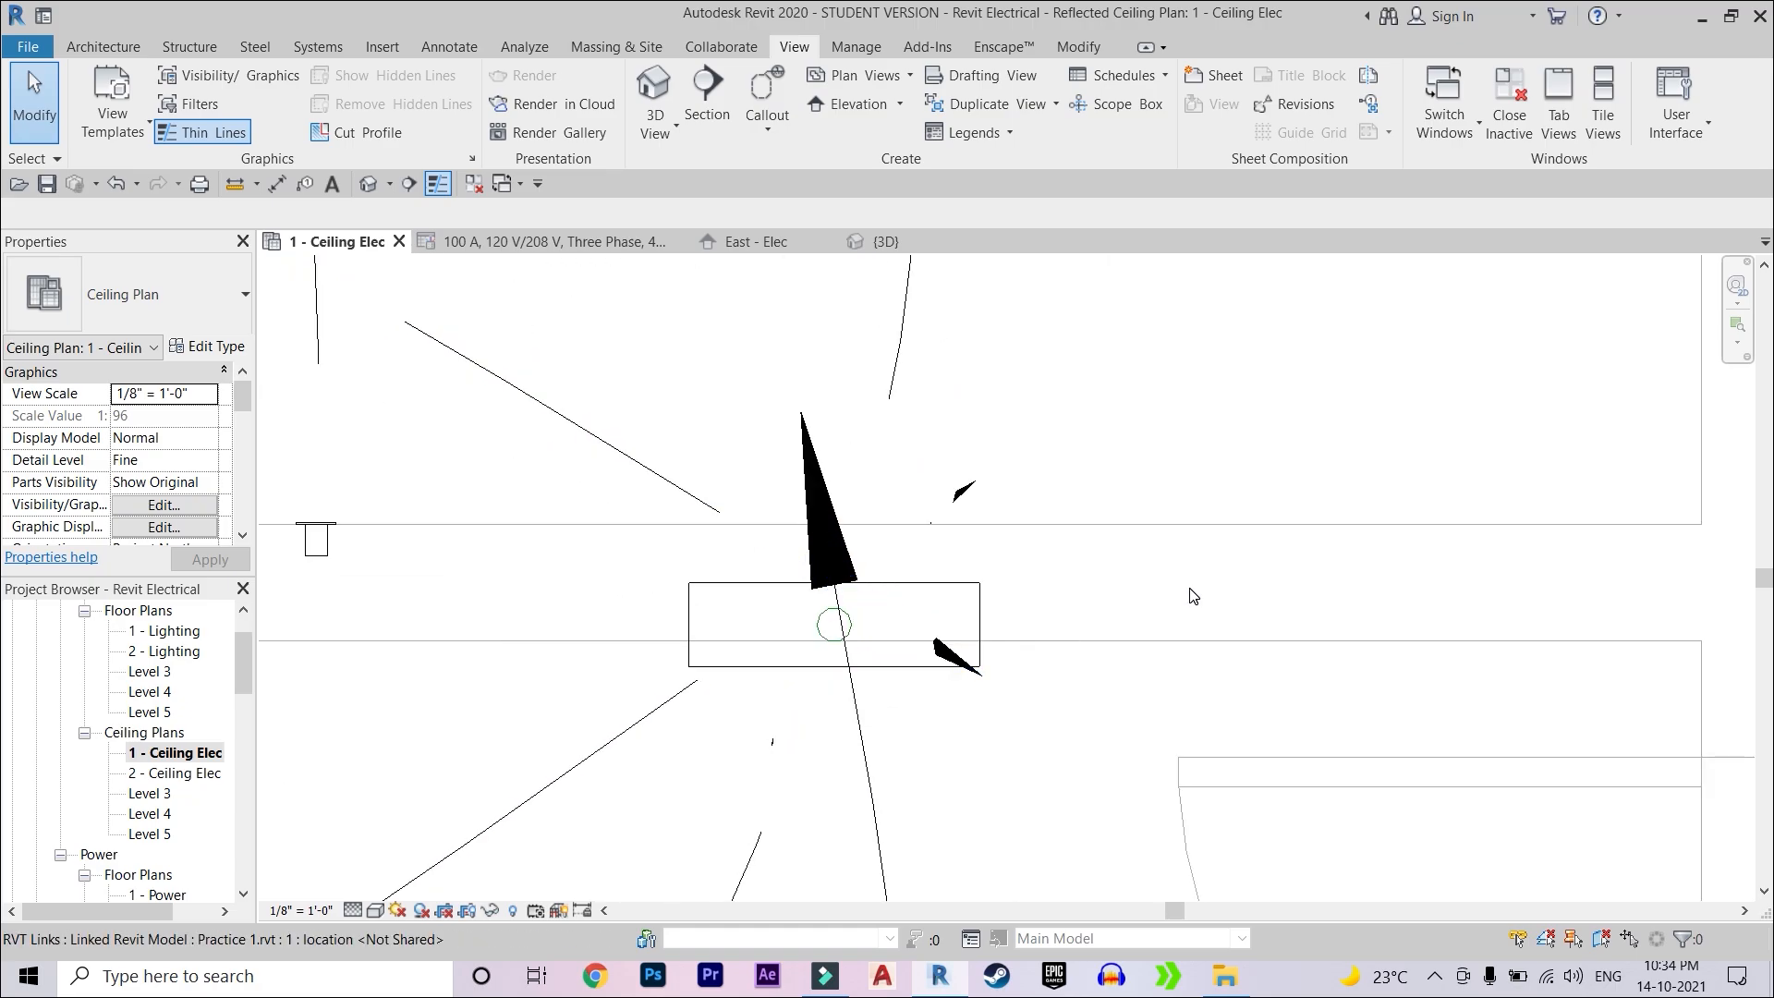
middle_drag(1124, 582, 1152, 593)
scroll(1152, 593, down, 2)
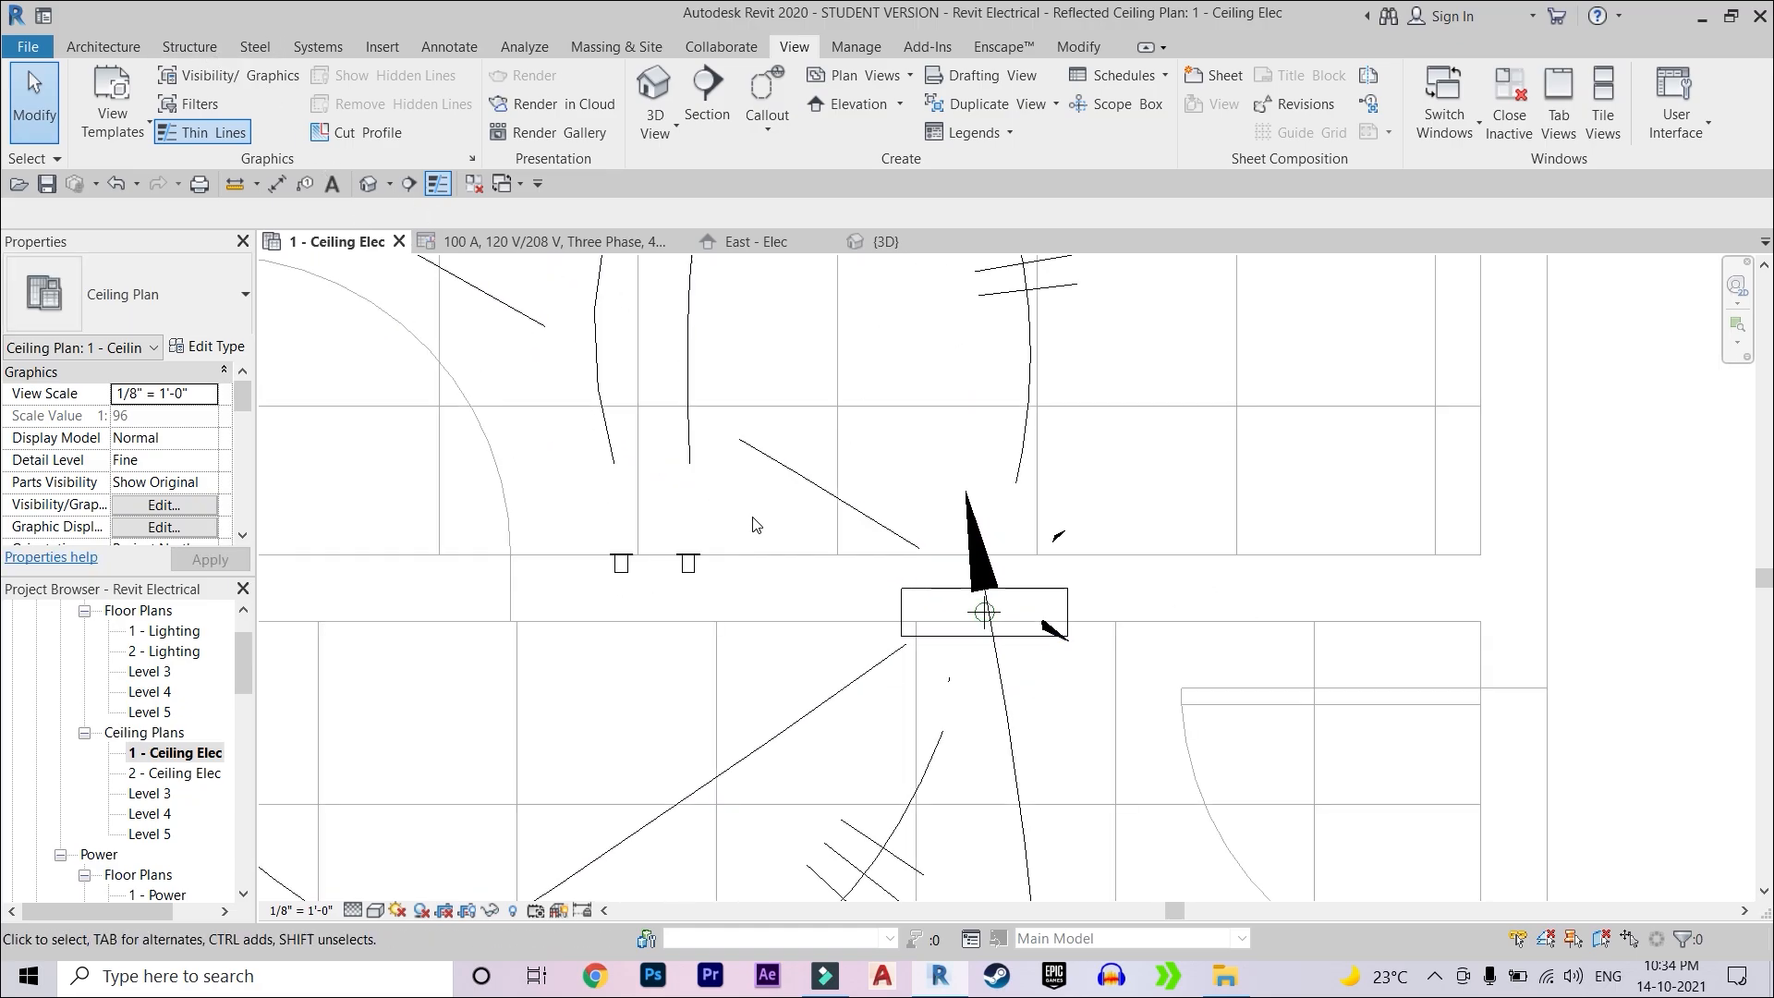
- Open the North - Elec elevation and bring the Level 1 panelboard's vertical conduit into close view
scroll(180, 727, down, 4)
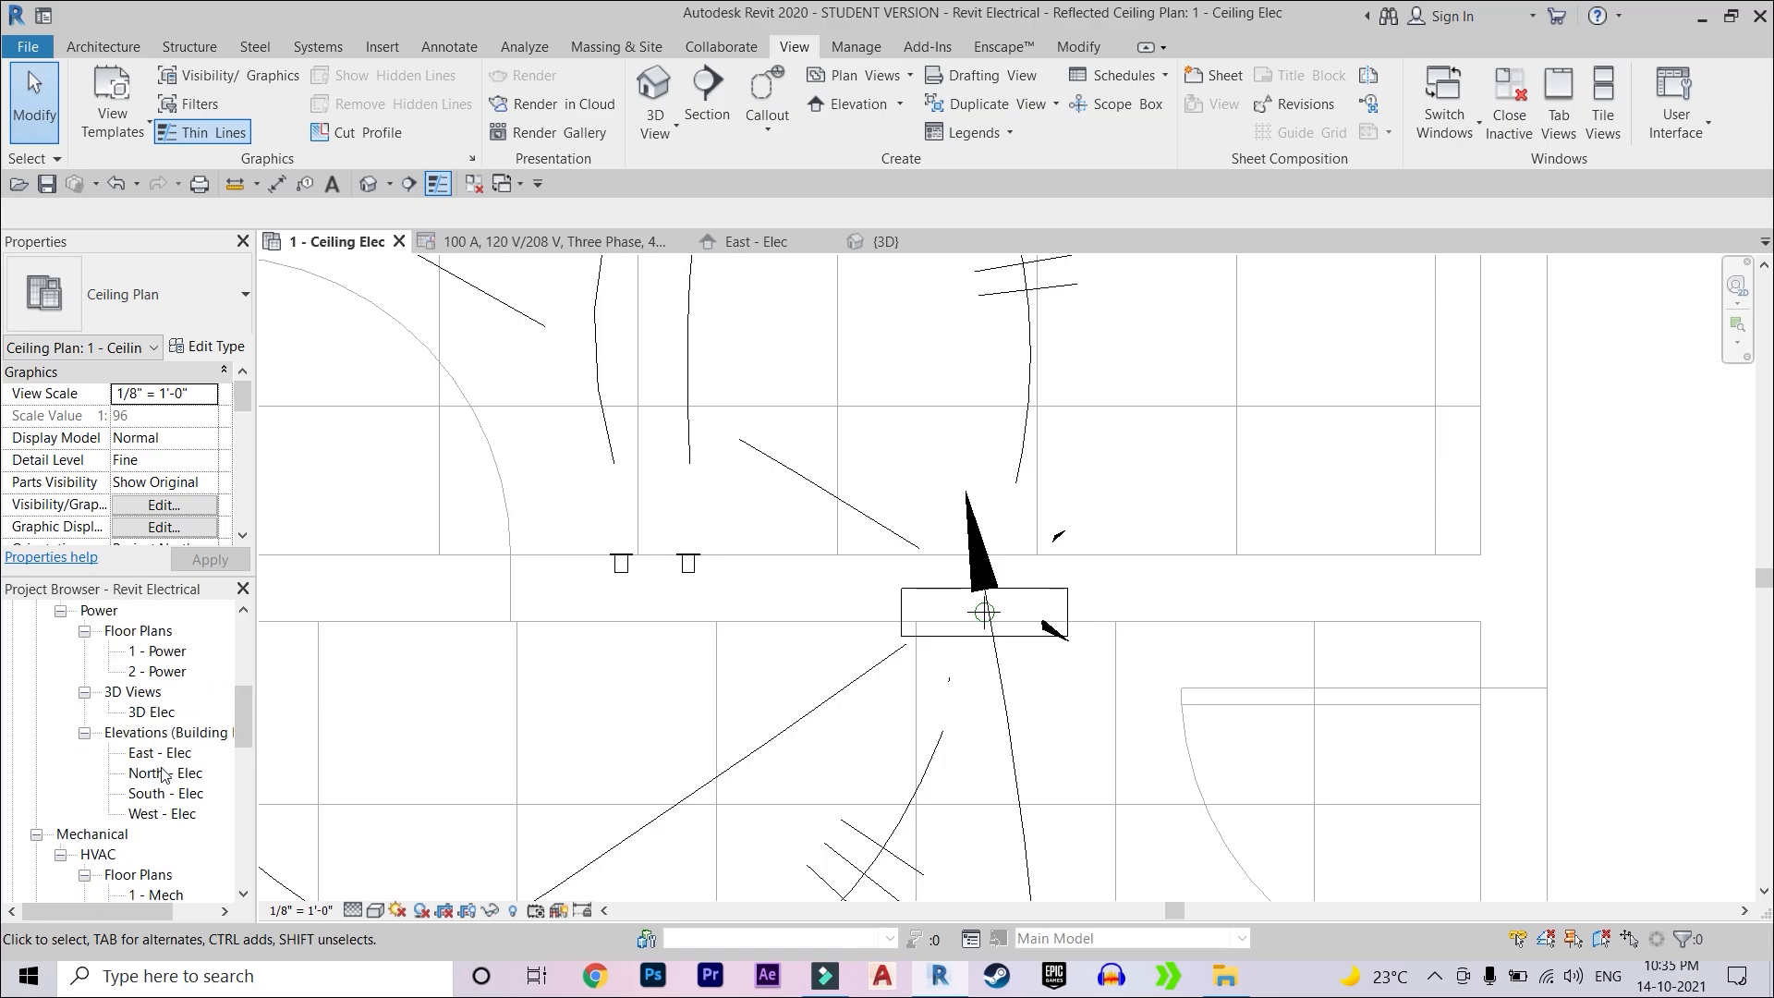
double_click(162, 775)
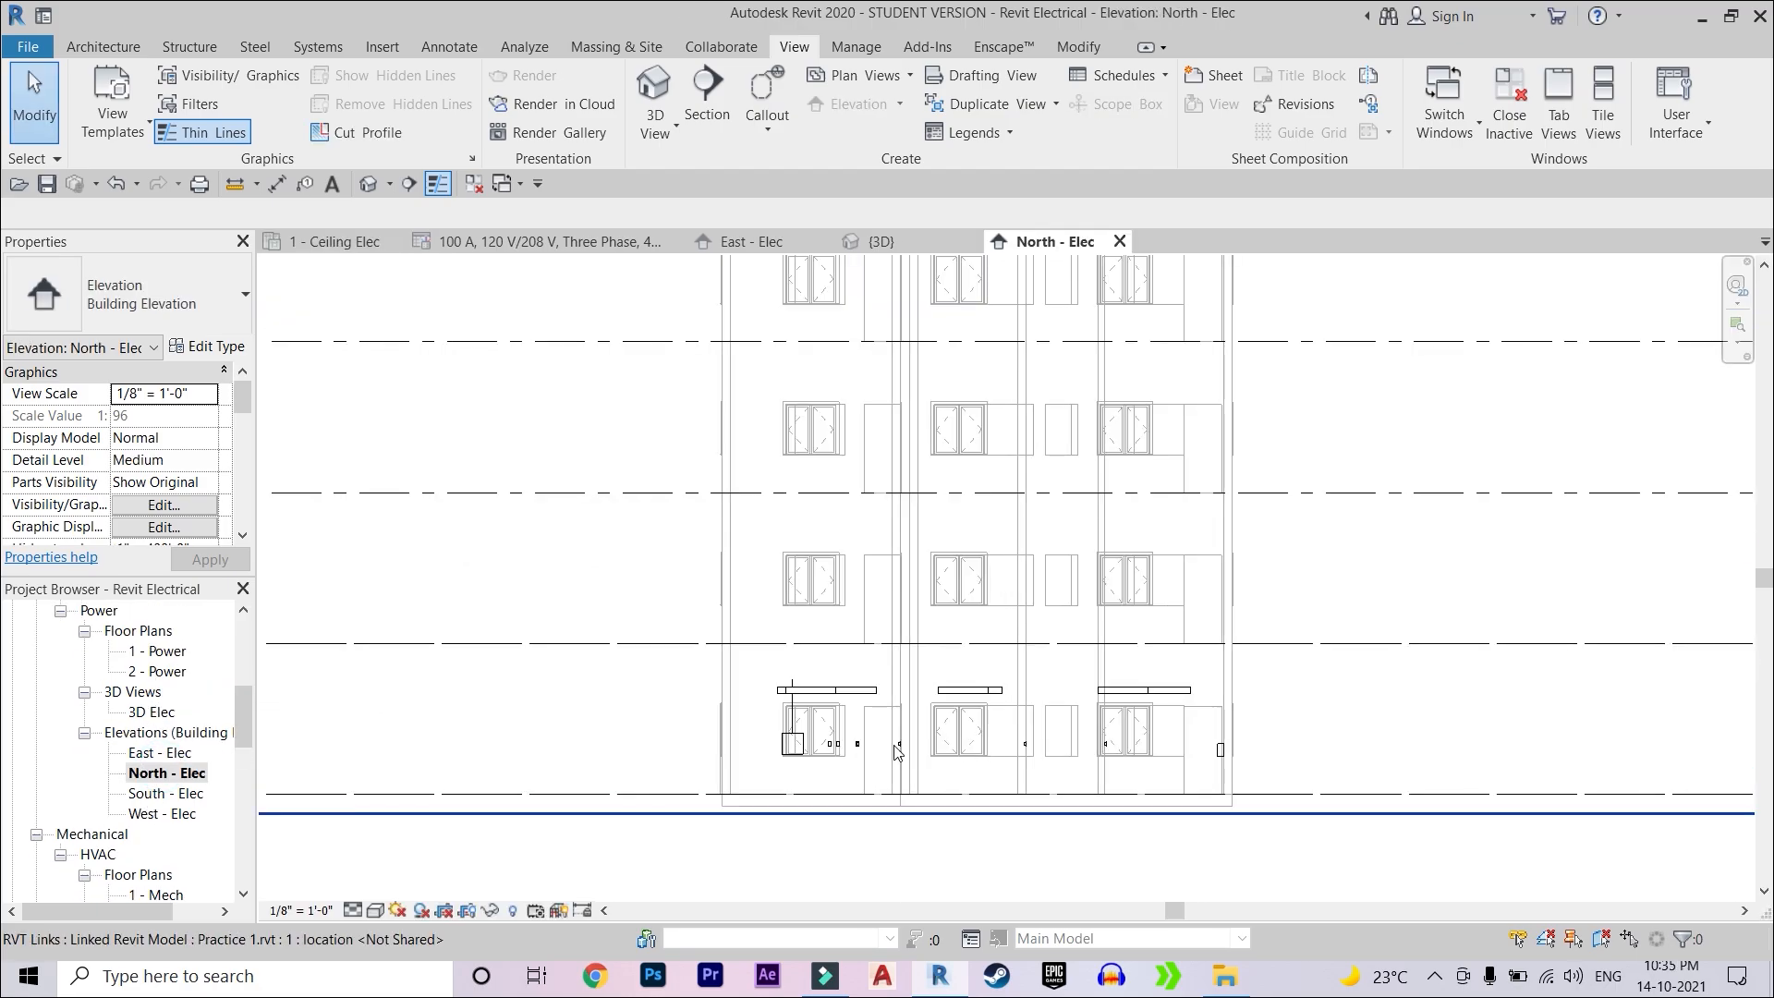
scroll(809, 715, up, 5)
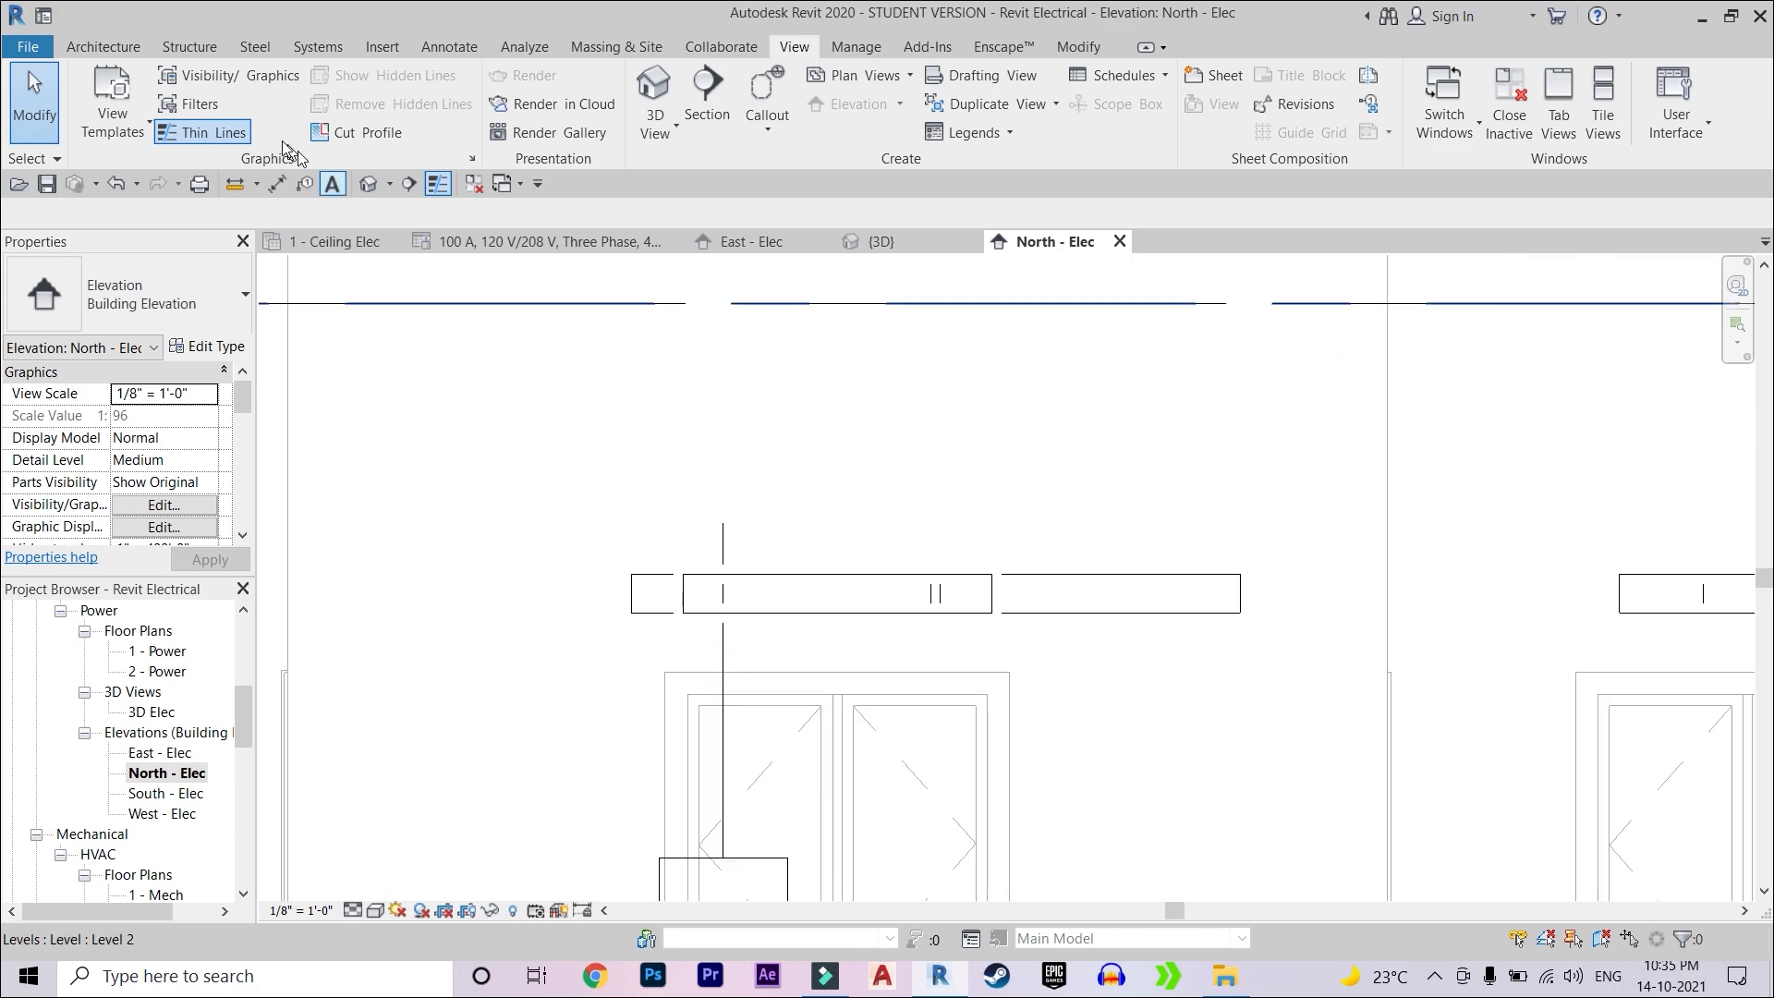
- Draw a 2" conduit horizontally from the vertical conduit's upper end at 9' 2", running above the adjacent light fixtures
click(317, 48)
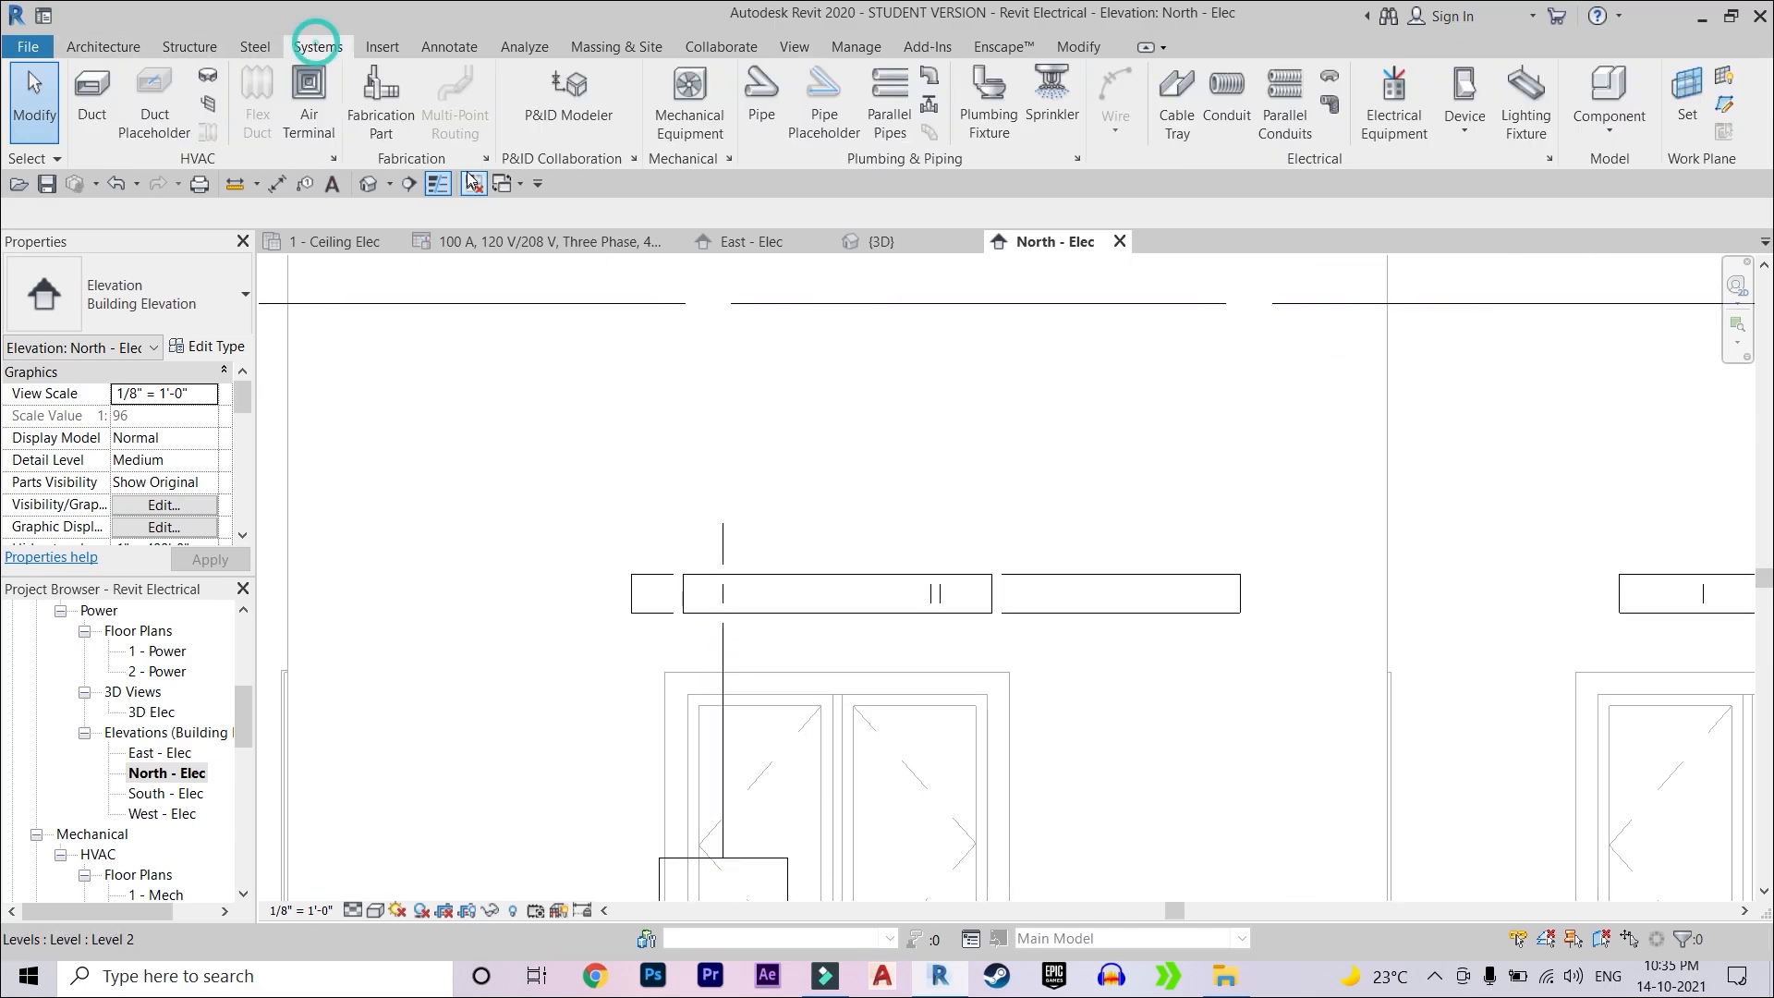
scroll(653, 562, up, 1)
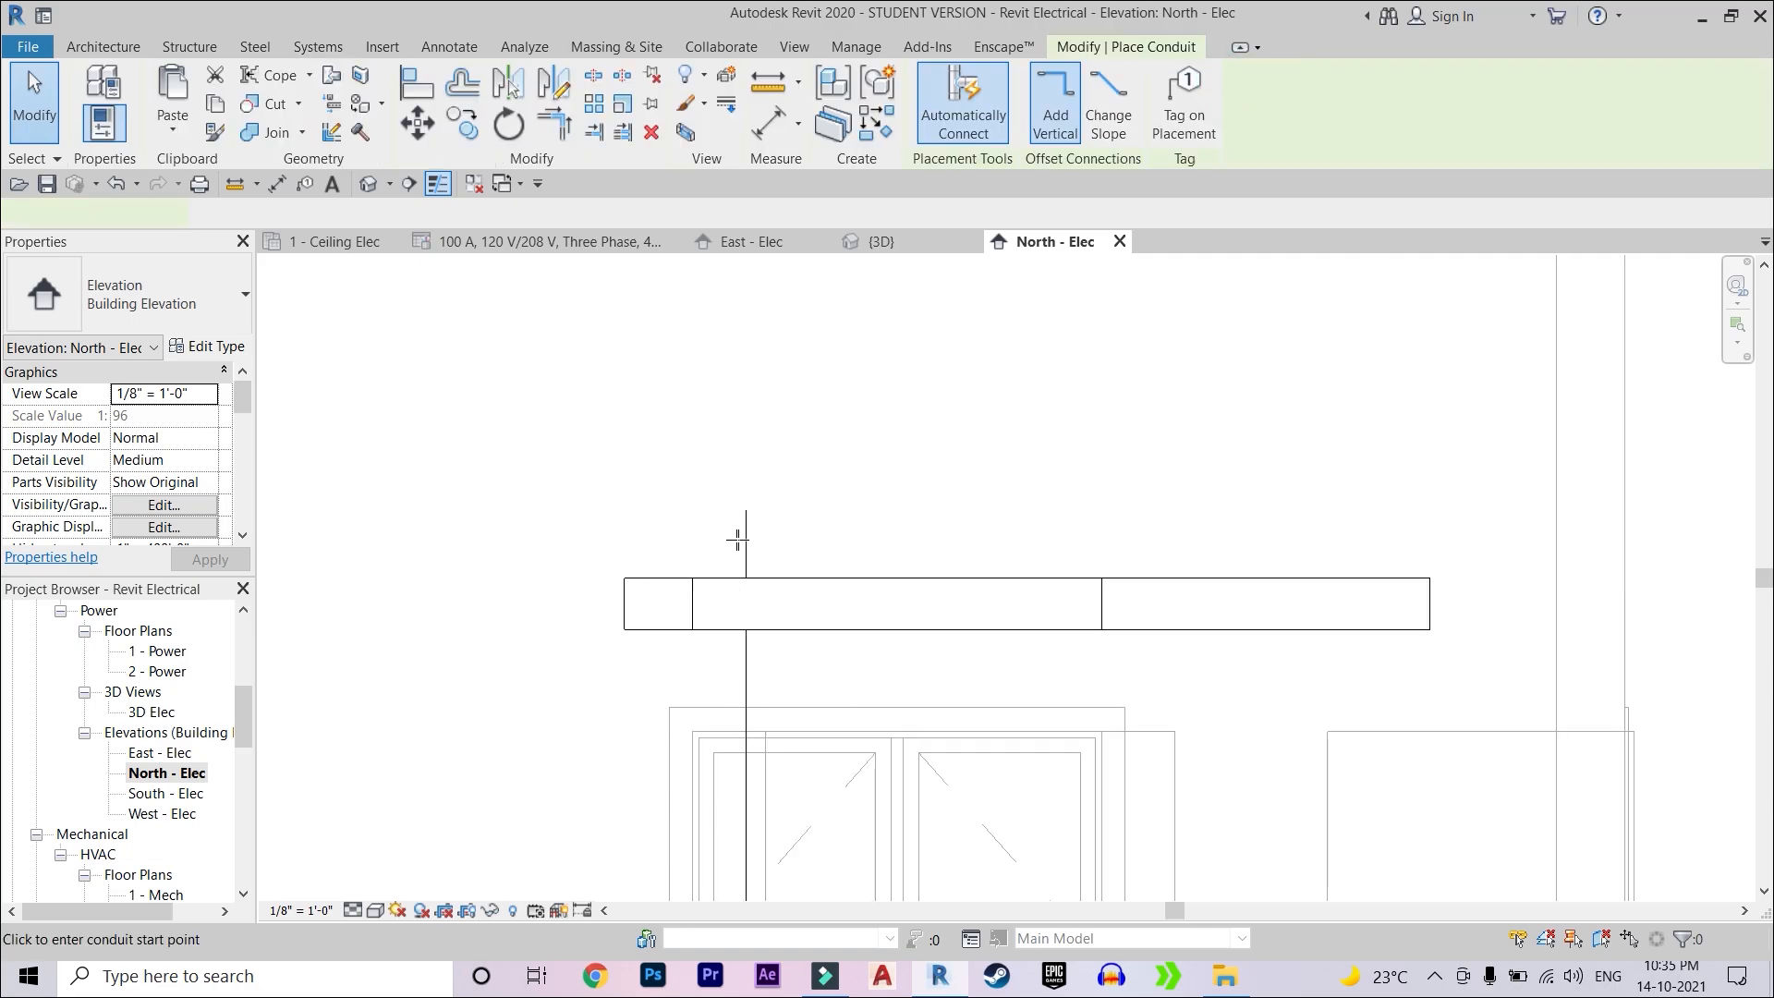
click(742, 506)
scroll(859, 513, down, 3)
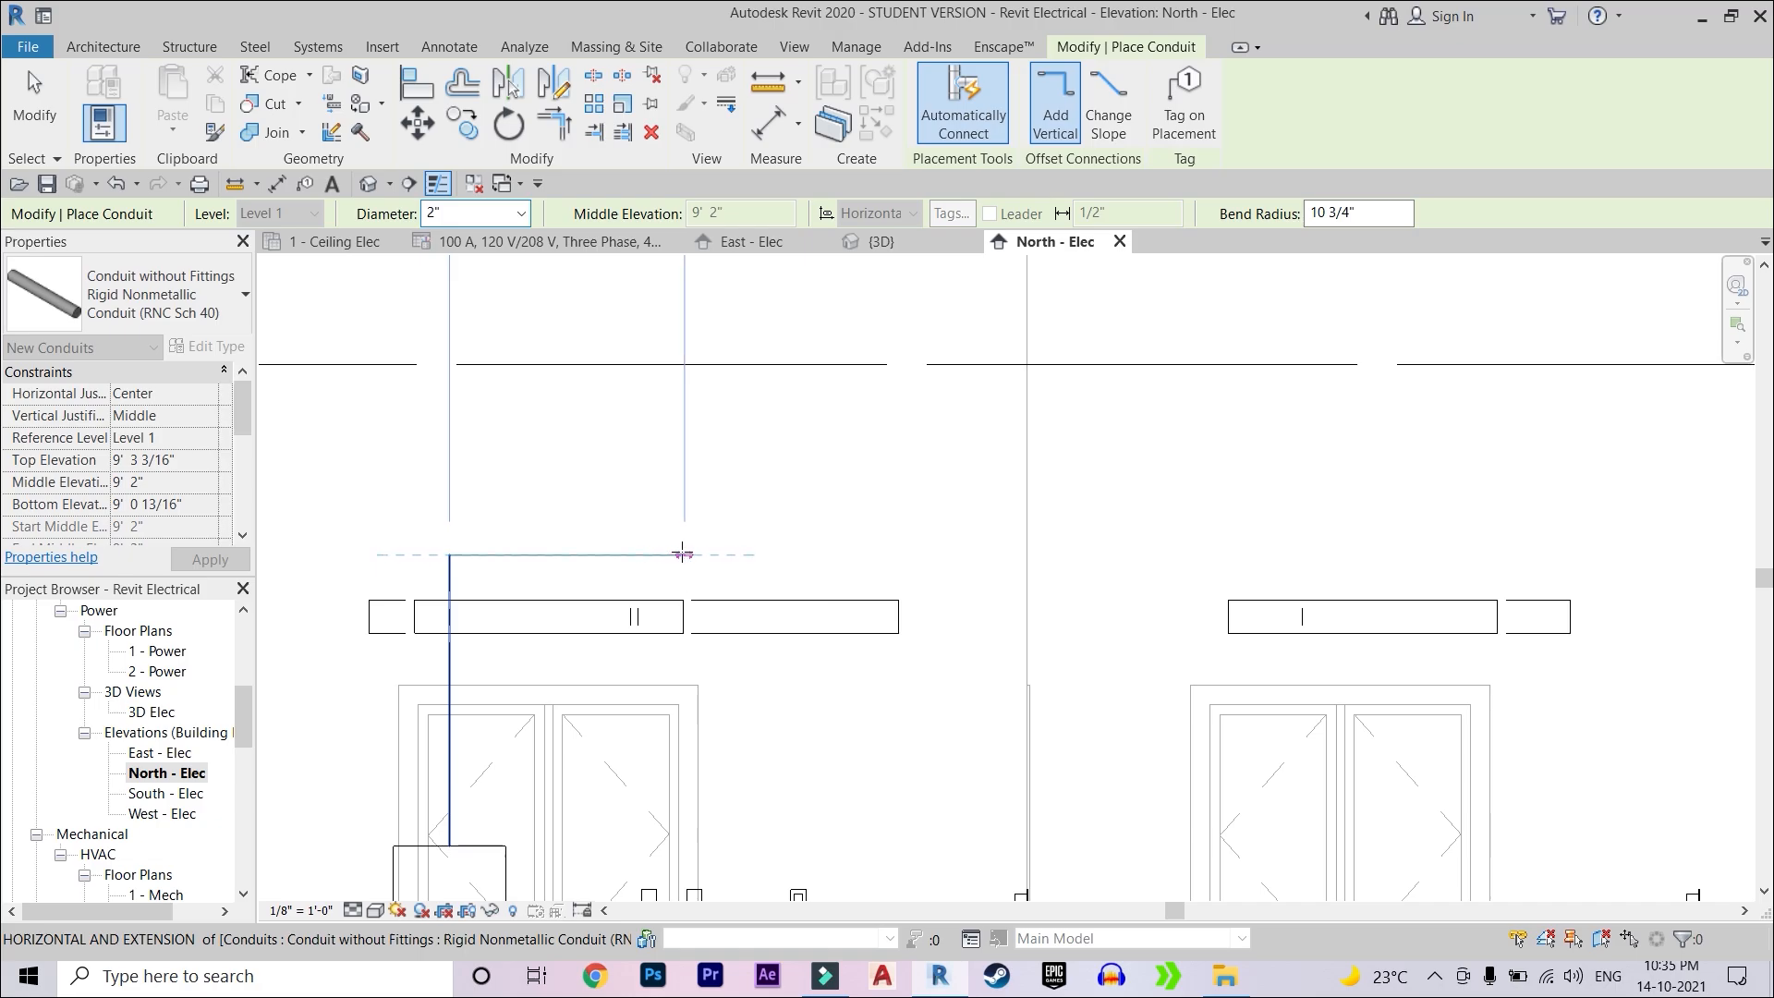
click(681, 552)
scroll(752, 554, up, 1)
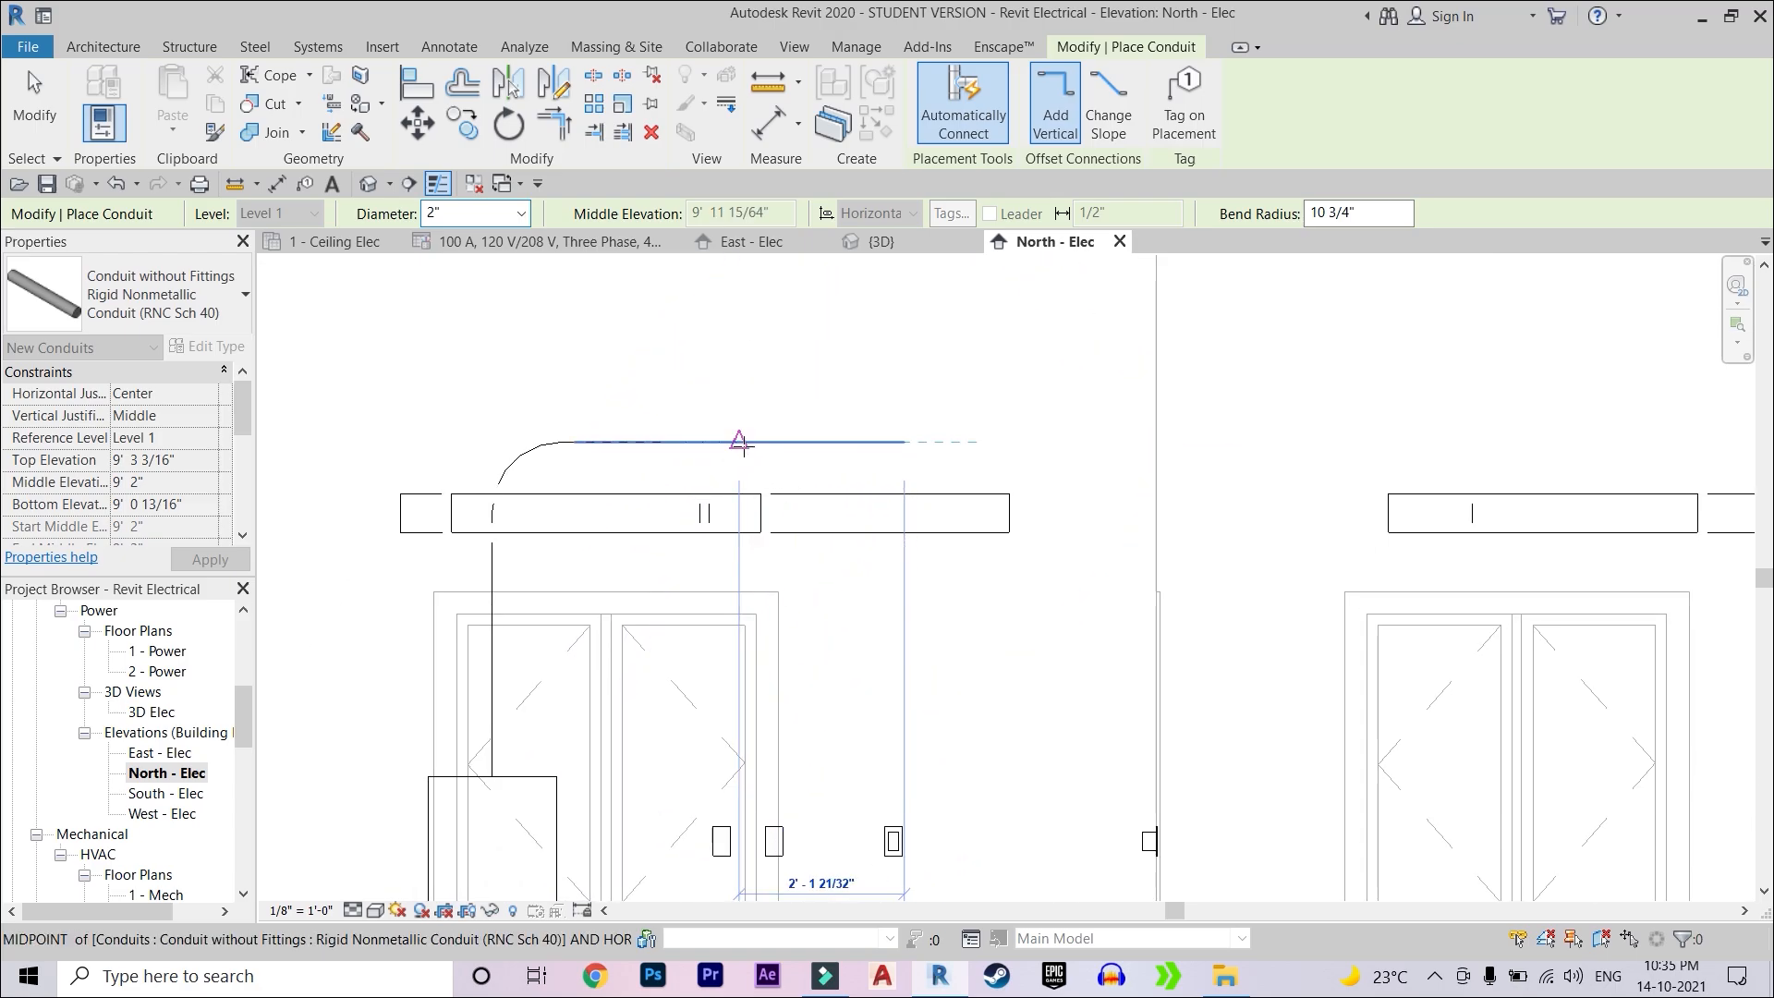
key(Escape)
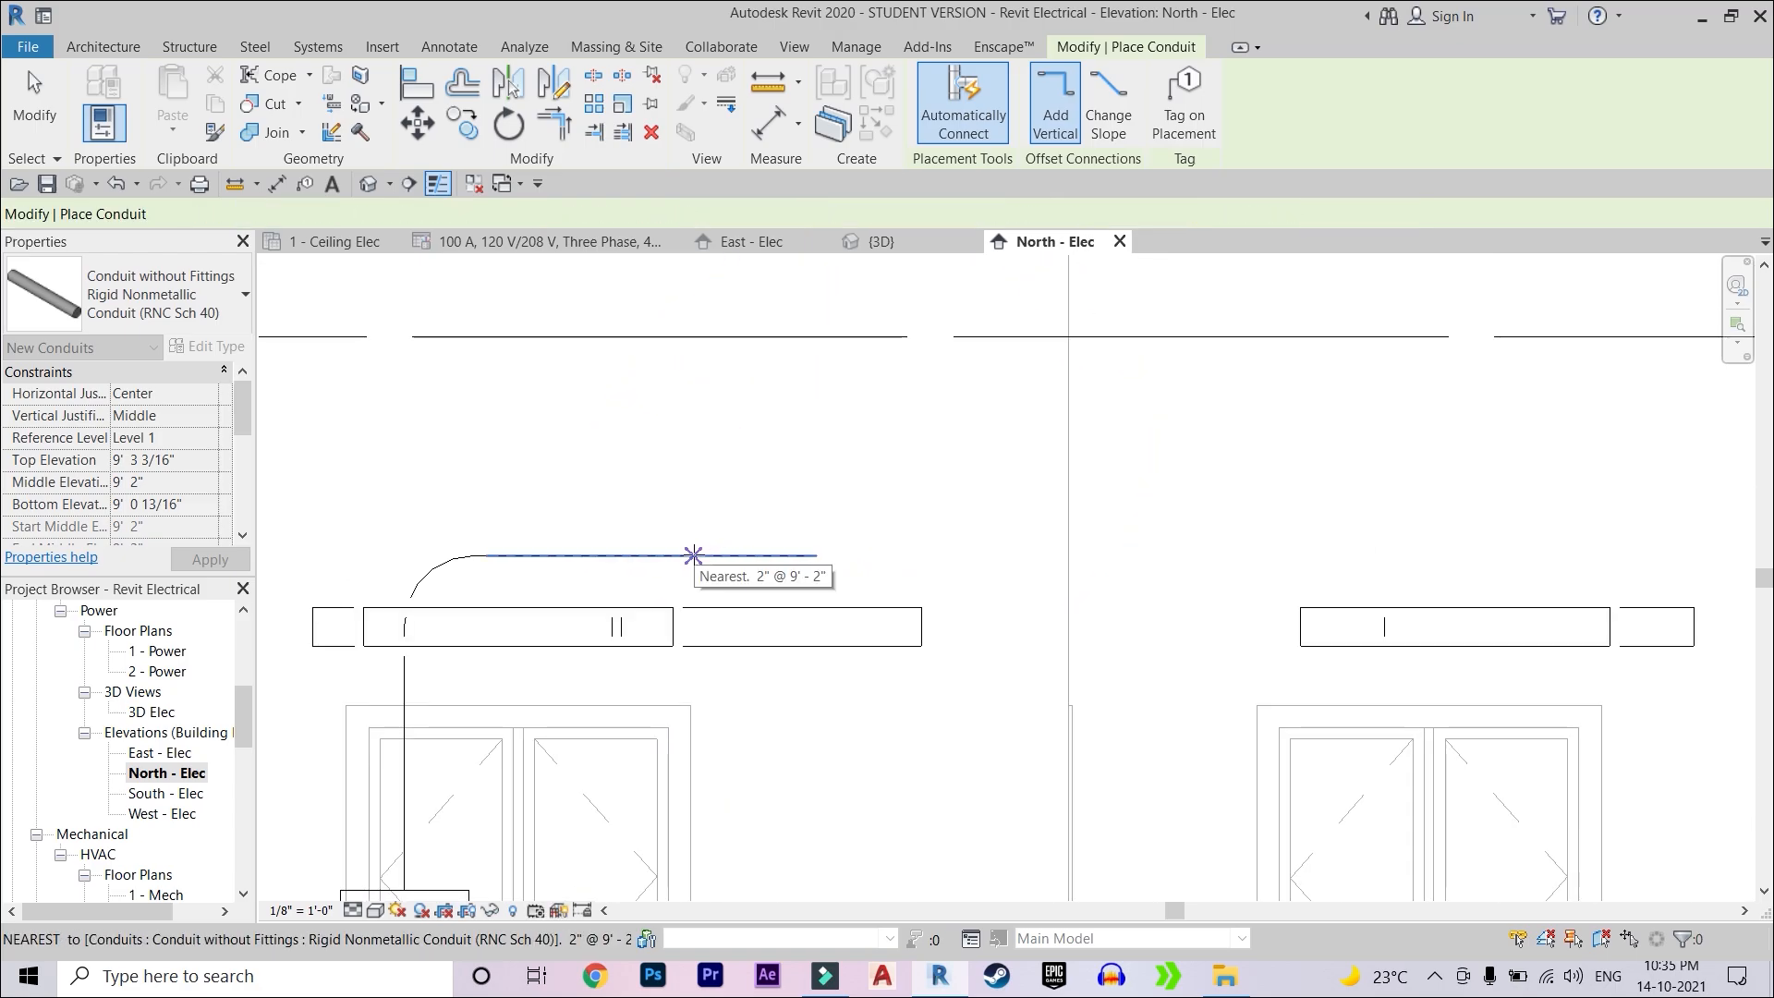
- Draw a 2" conduit about 5' 1" straight down from the horizontal conduit to the first wall switch beside the panelboard
scroll(693, 555, down, 2)
middle_drag(694, 555, 797, 436)
scroll(744, 661, up, 2)
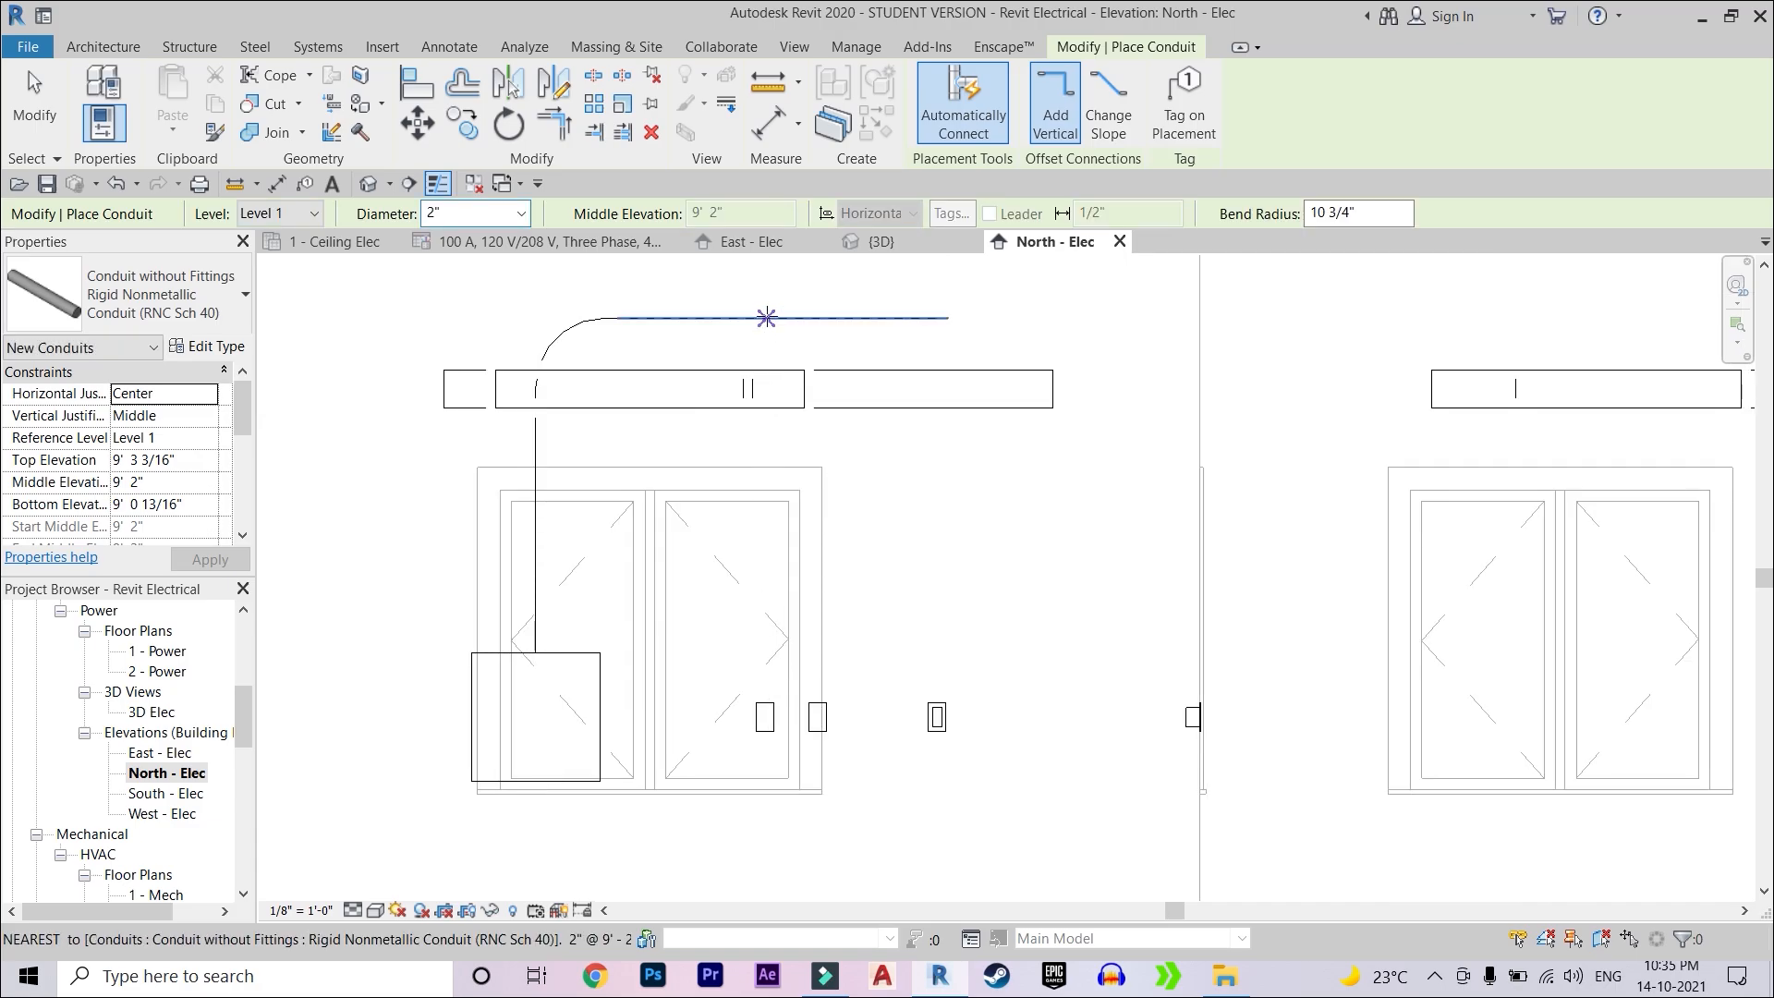
click(764, 323)
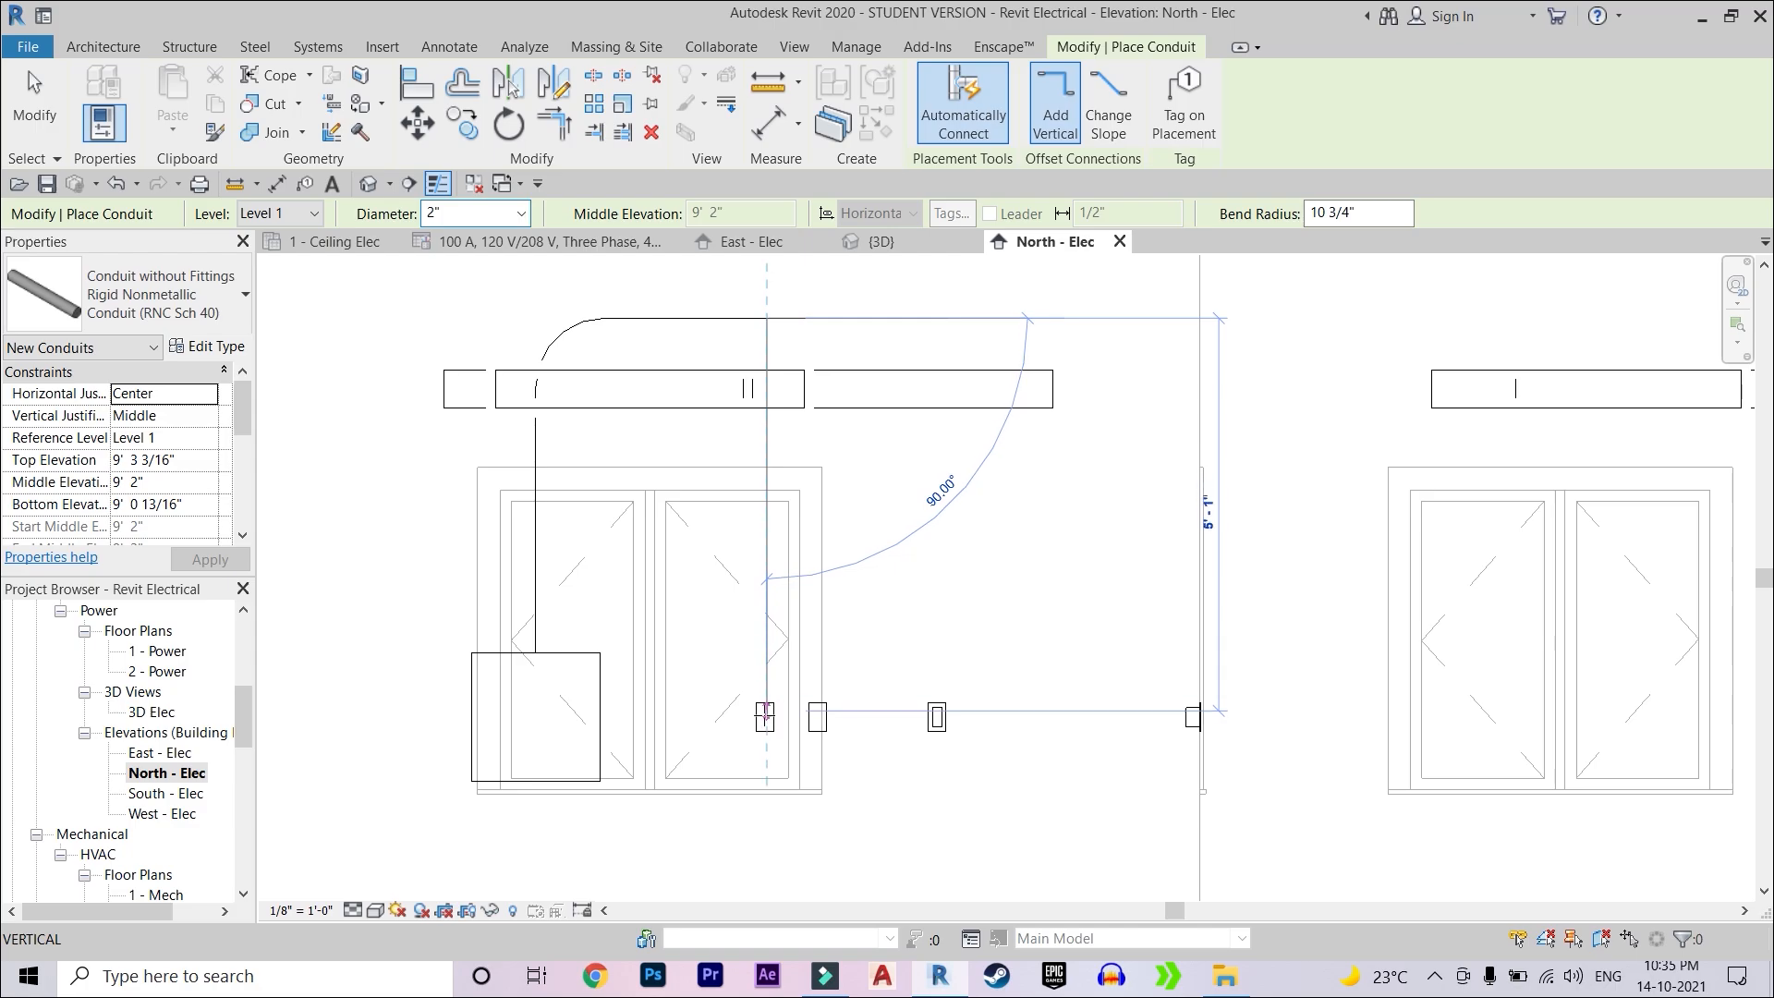
click(766, 718)
scroll(776, 719, up, 2)
scroll(786, 719, up, 1)
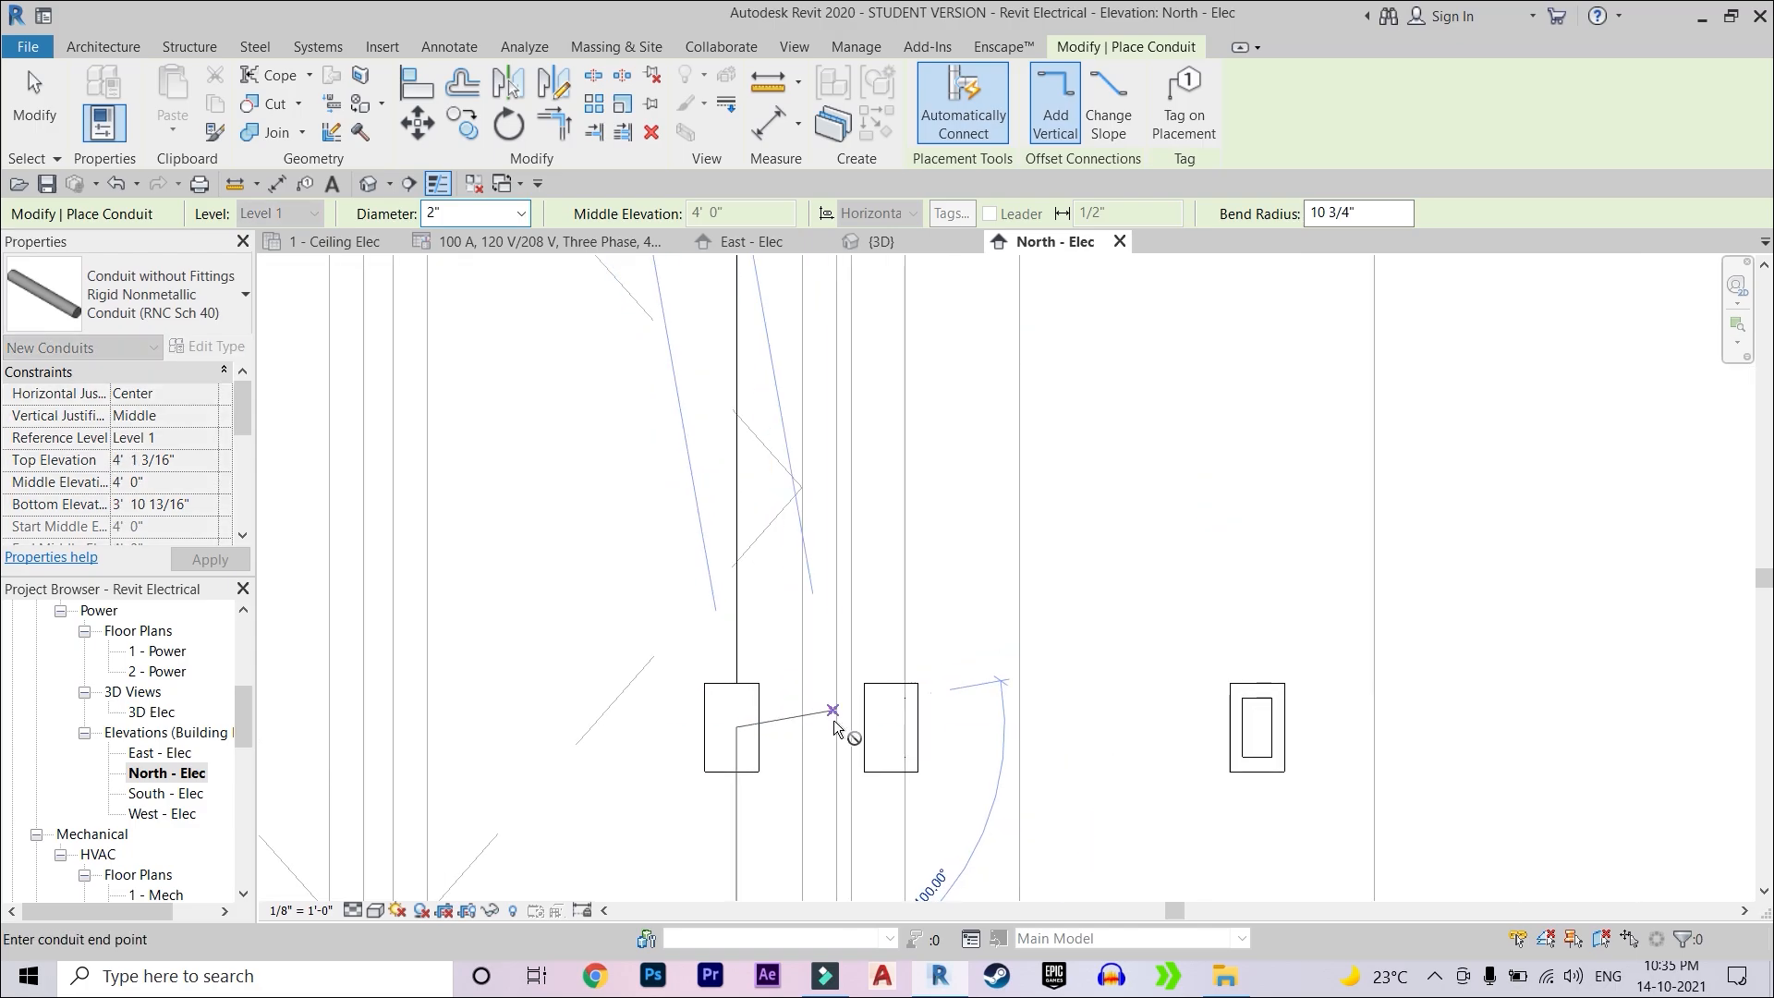
key(Escape)
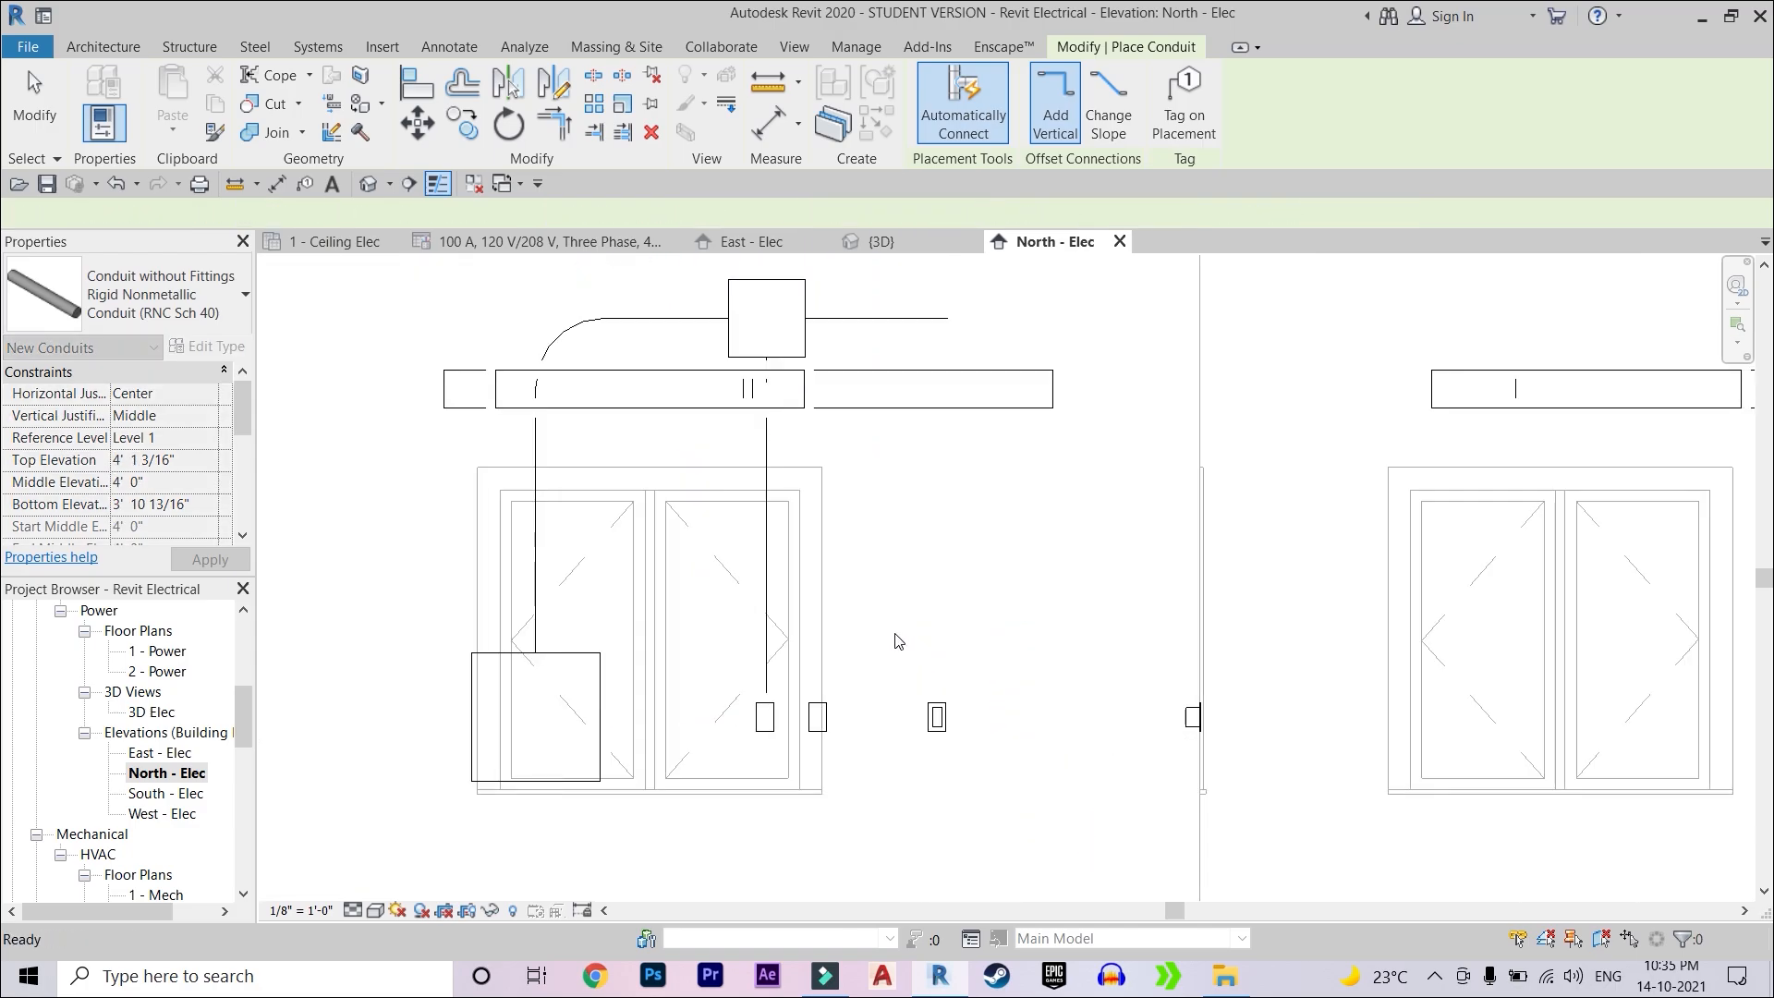
scroll(900, 642, down, 2)
key(Escape)
- Inspect the new conduit drop and its junction box above the panelboard in the 3D view from several sides
click(794, 47)
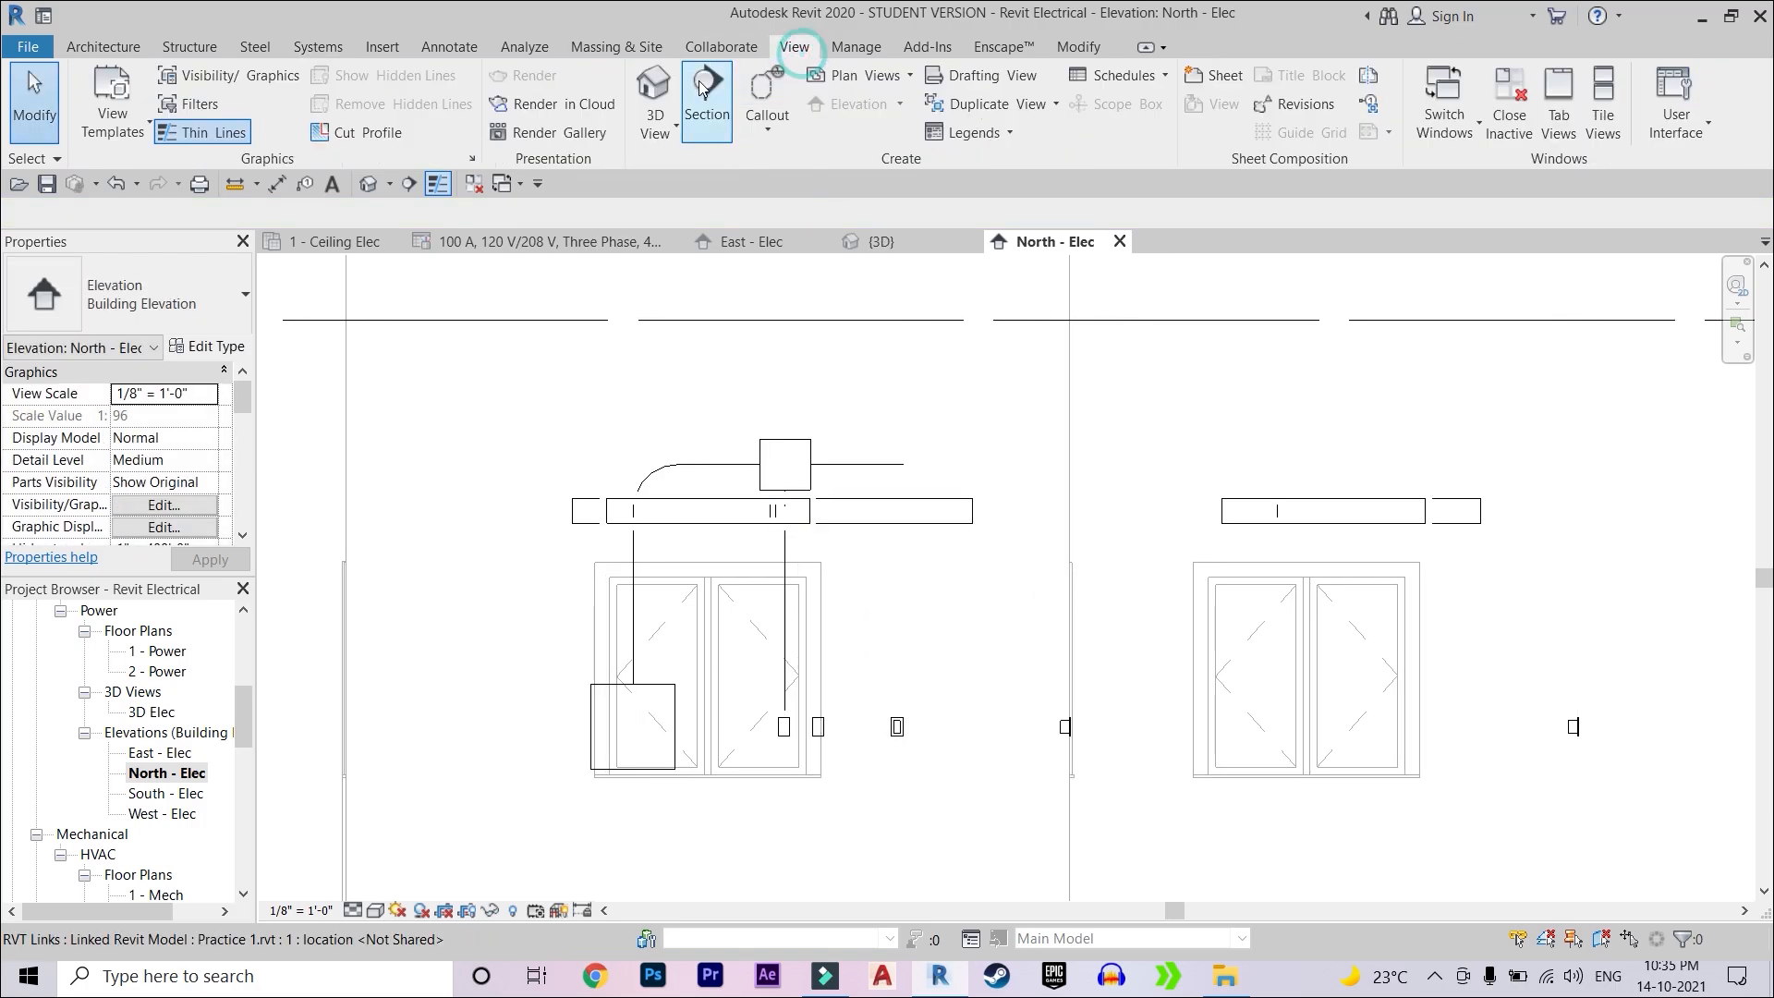
click(653, 92)
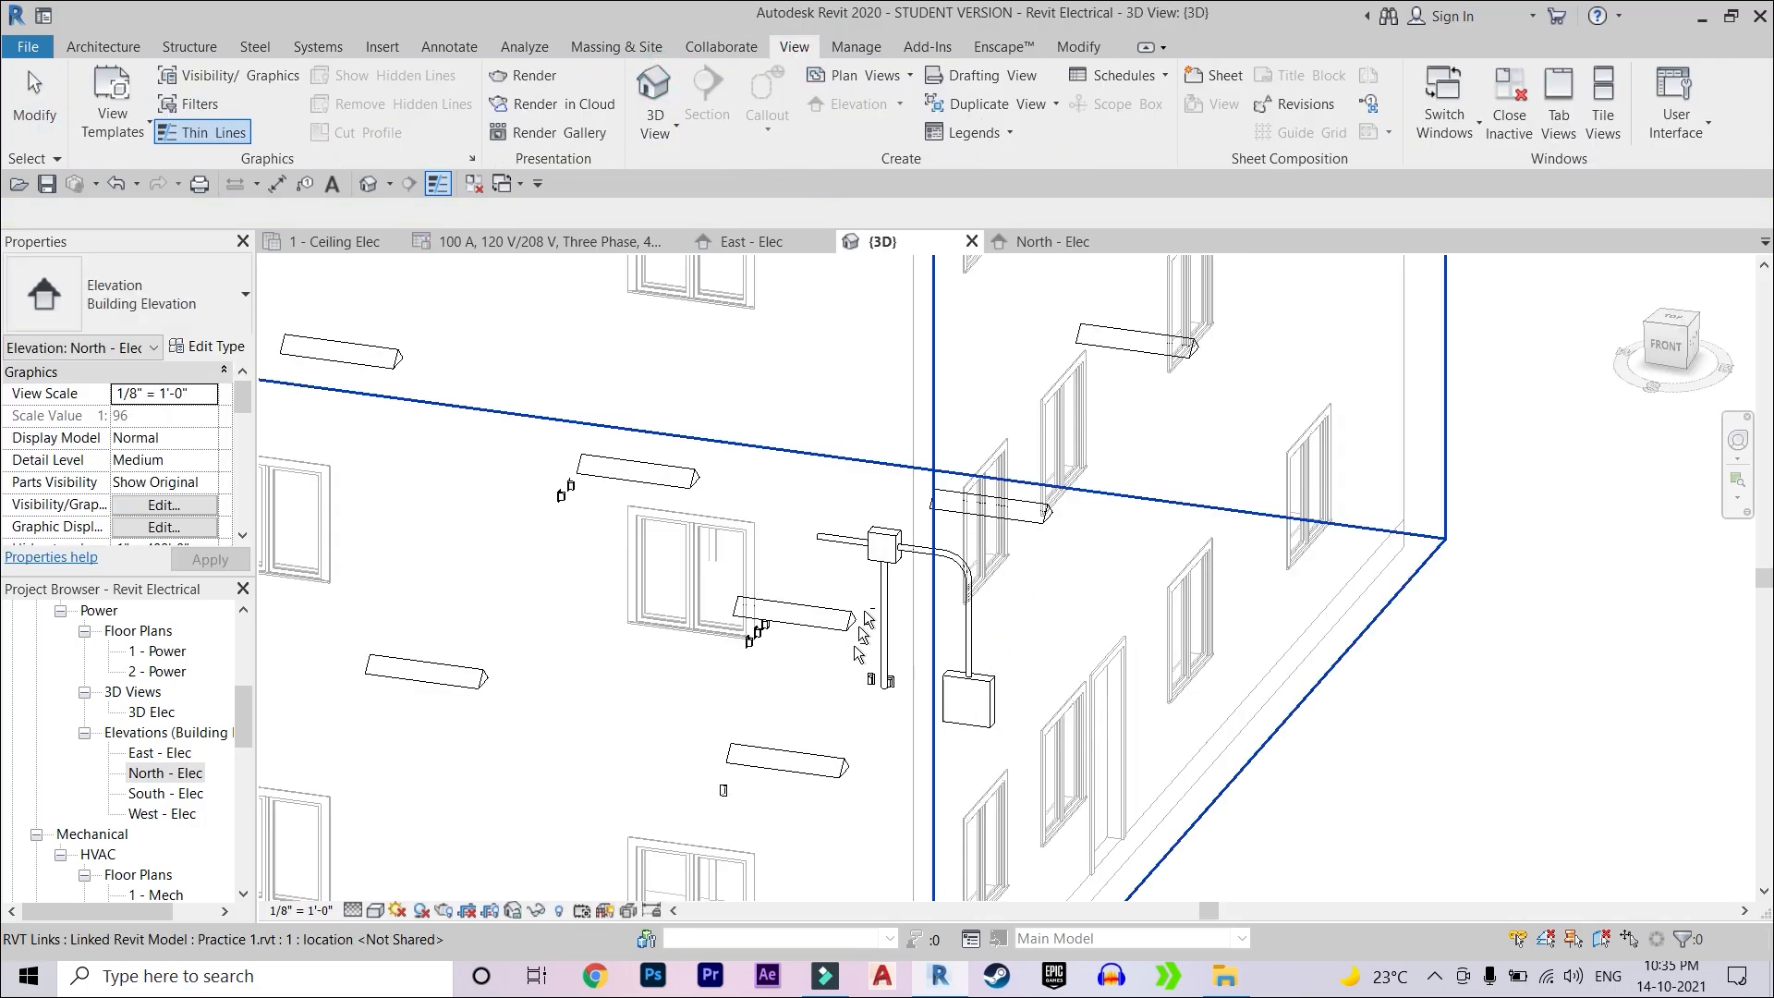
shift+middle_drag(928, 654, 684, 644)
middle_drag(481, 782, 724, 693)
scroll(613, 622, up, 1)
middle_drag(746, 561, 739, 630)
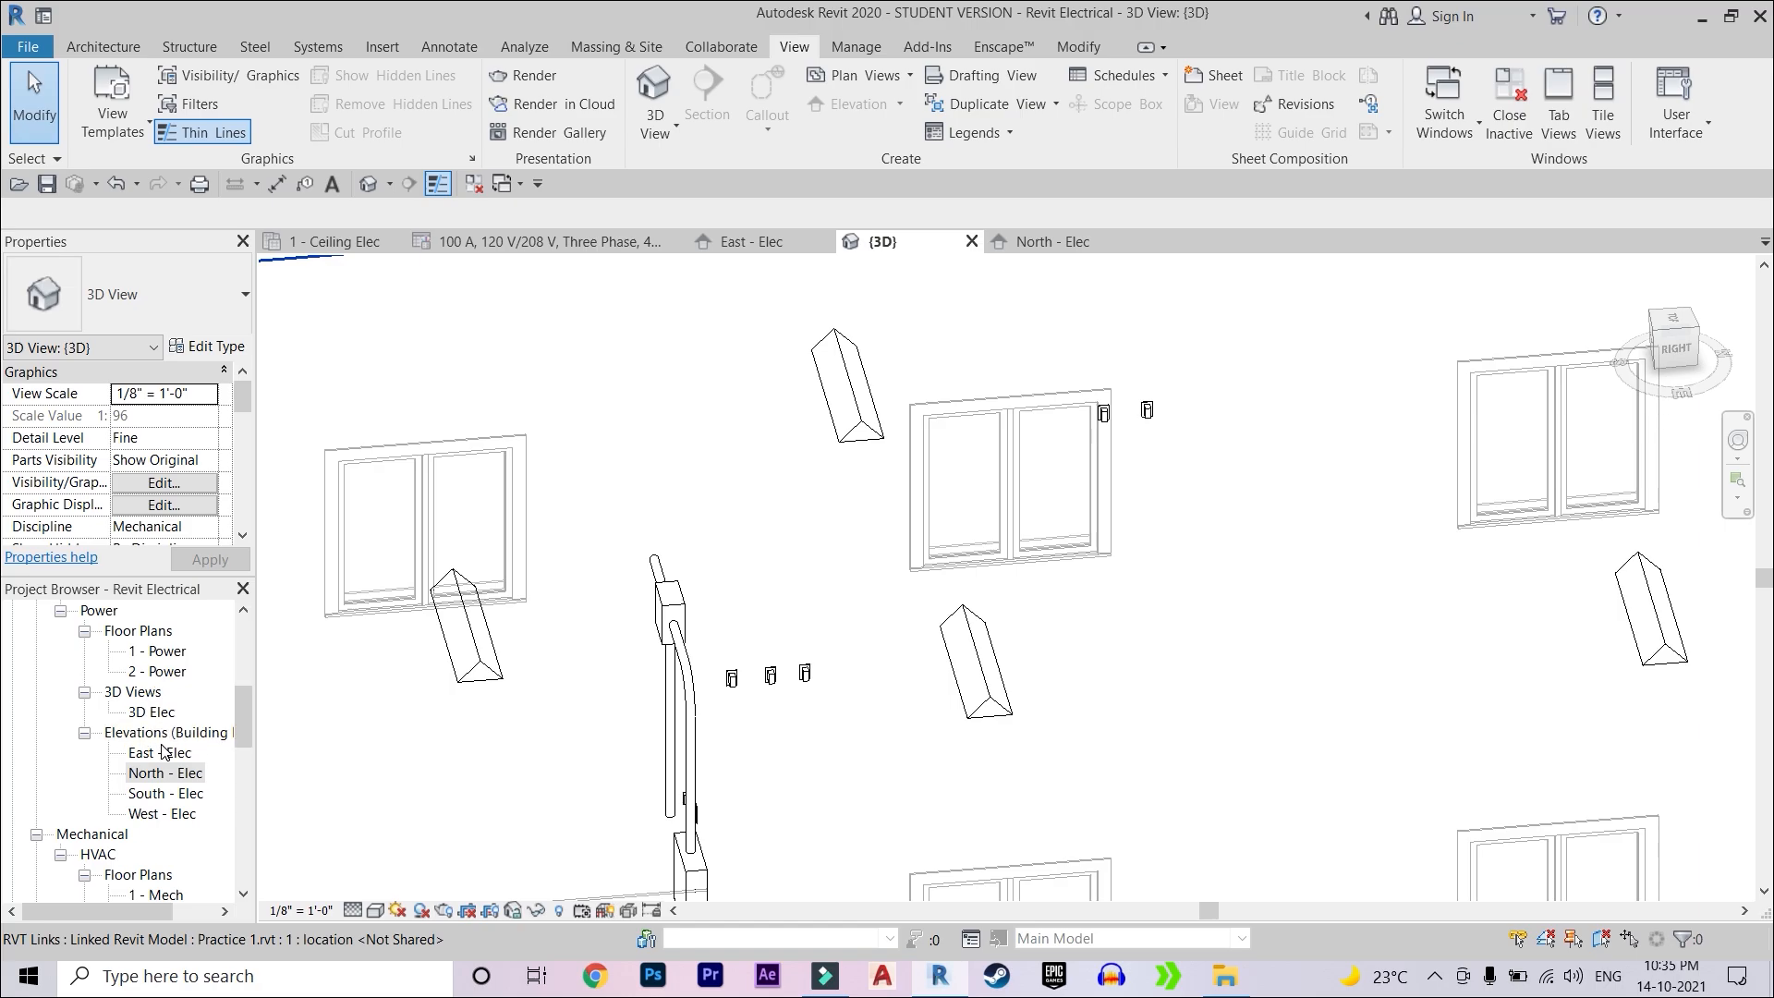
- Open the 1 - Ceiling Elec ceiling plan and check the elevation properties of the horizontal conduit's free end segment
scroll(138, 717, up, 4)
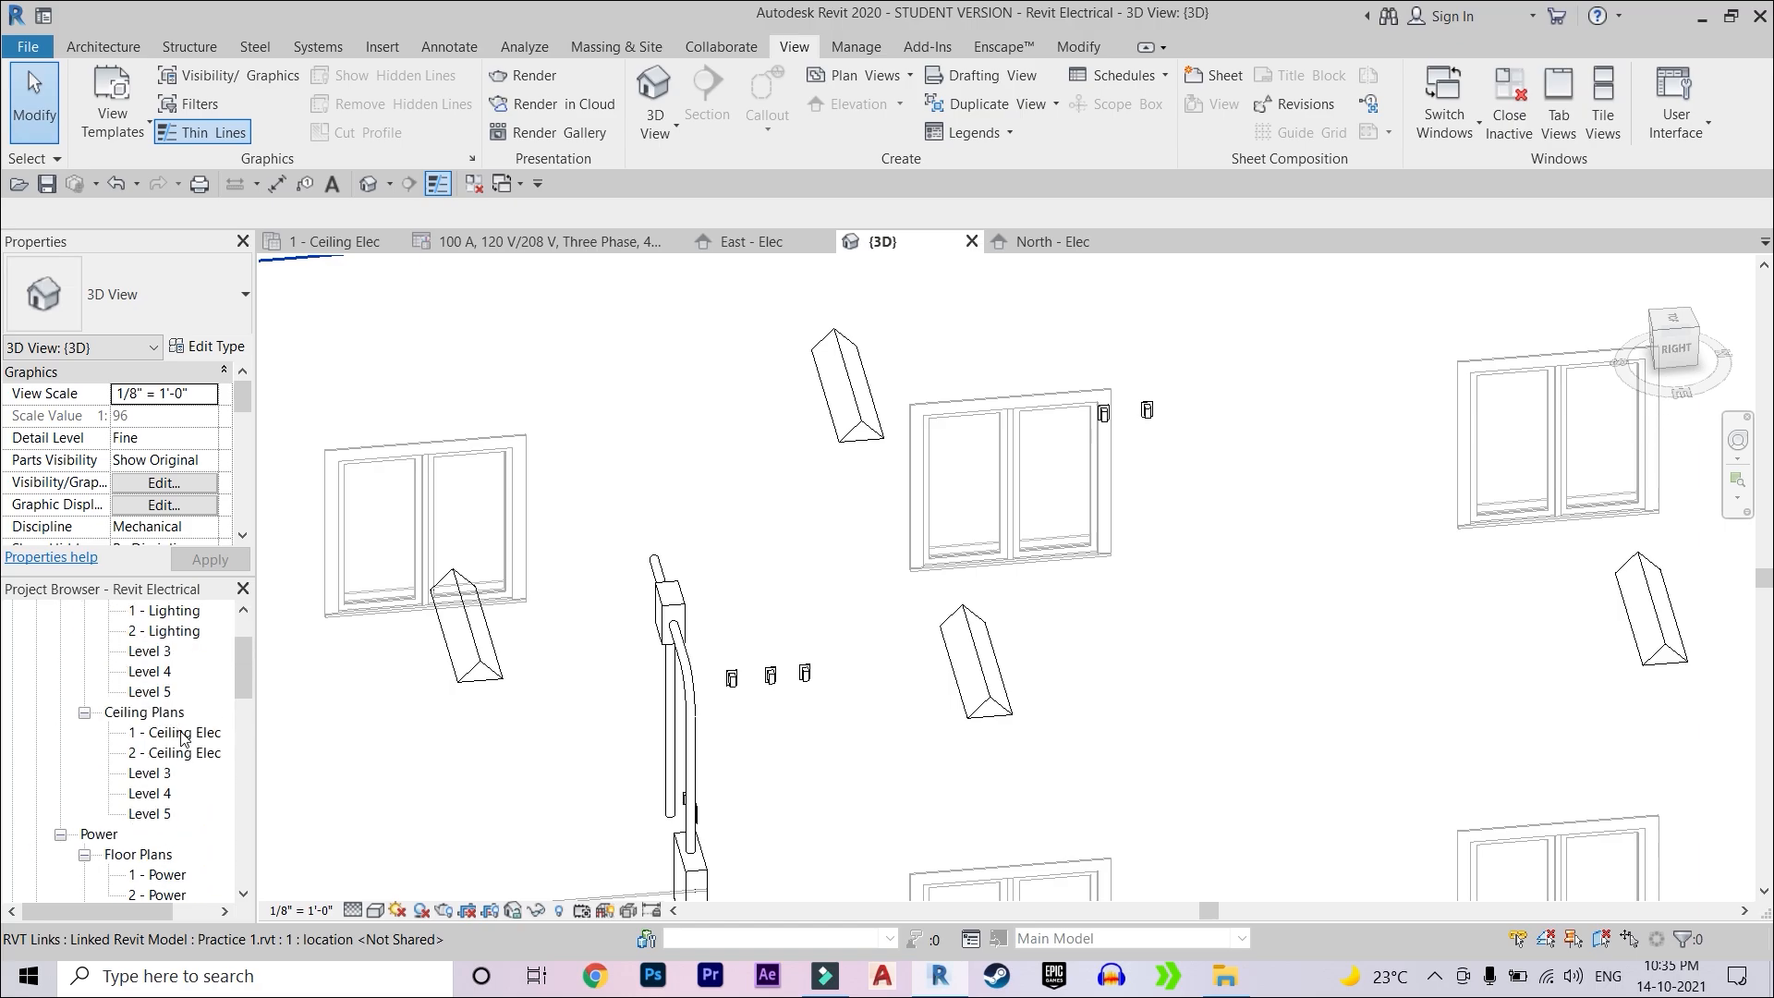
double_click(183, 734)
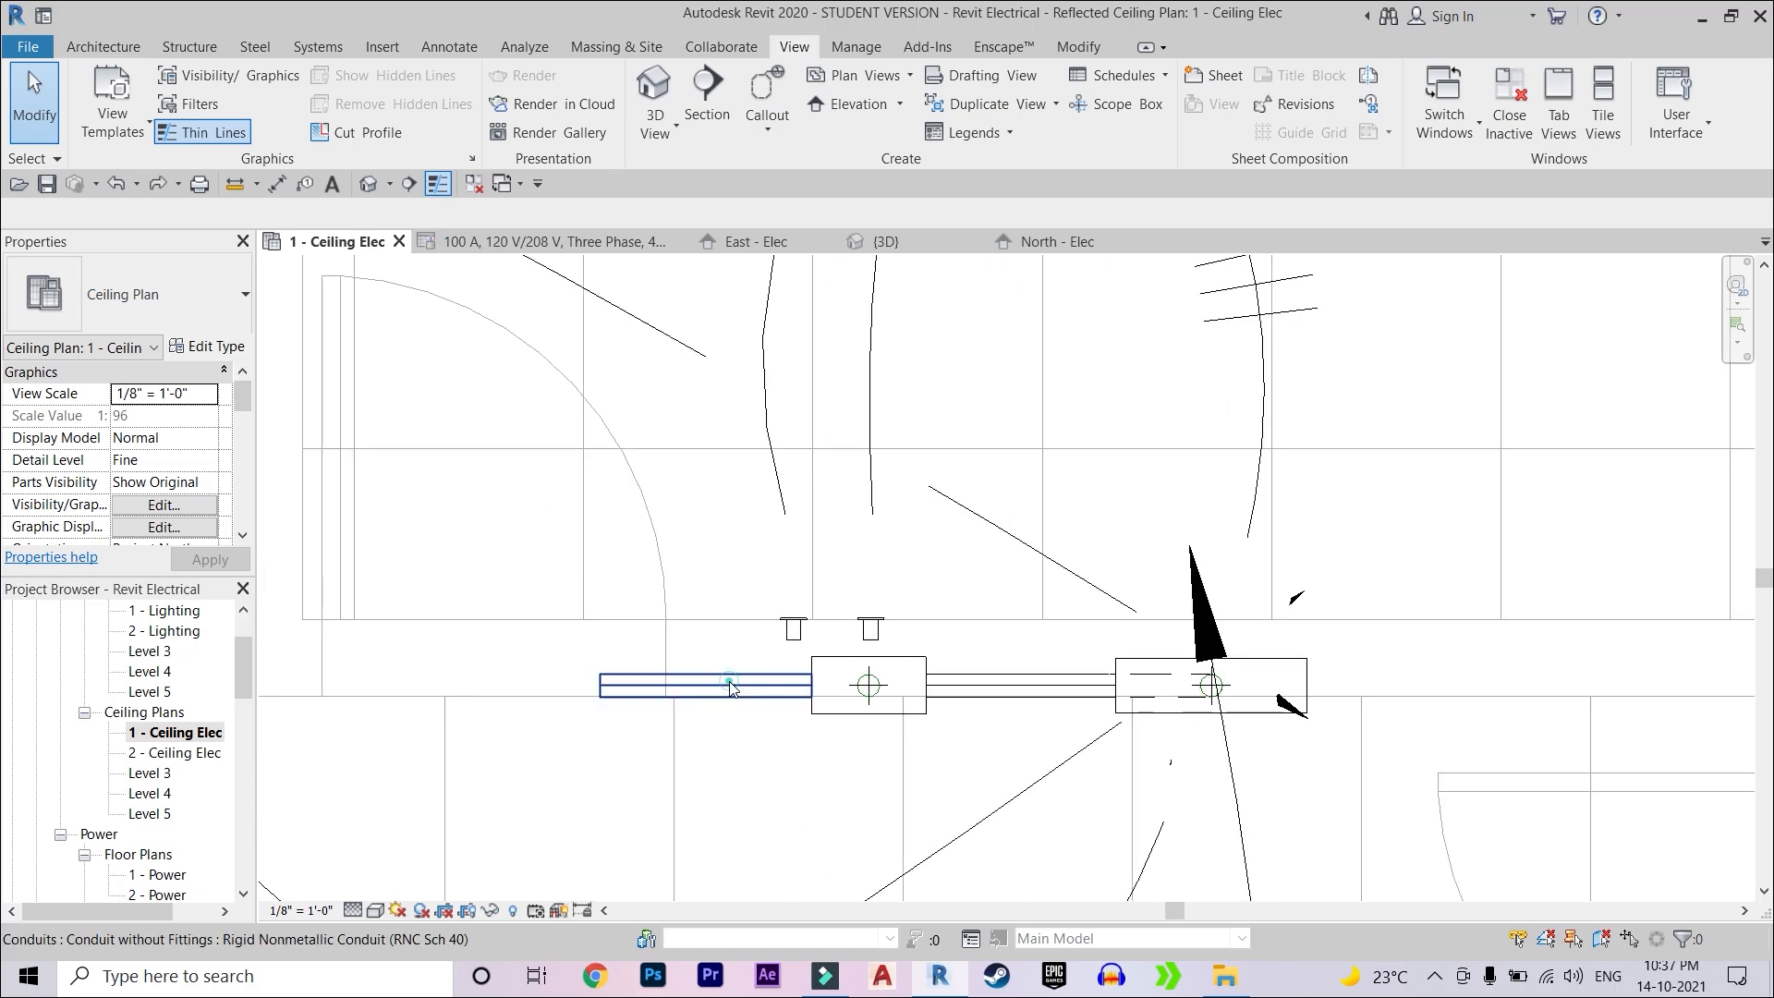
click(731, 685)
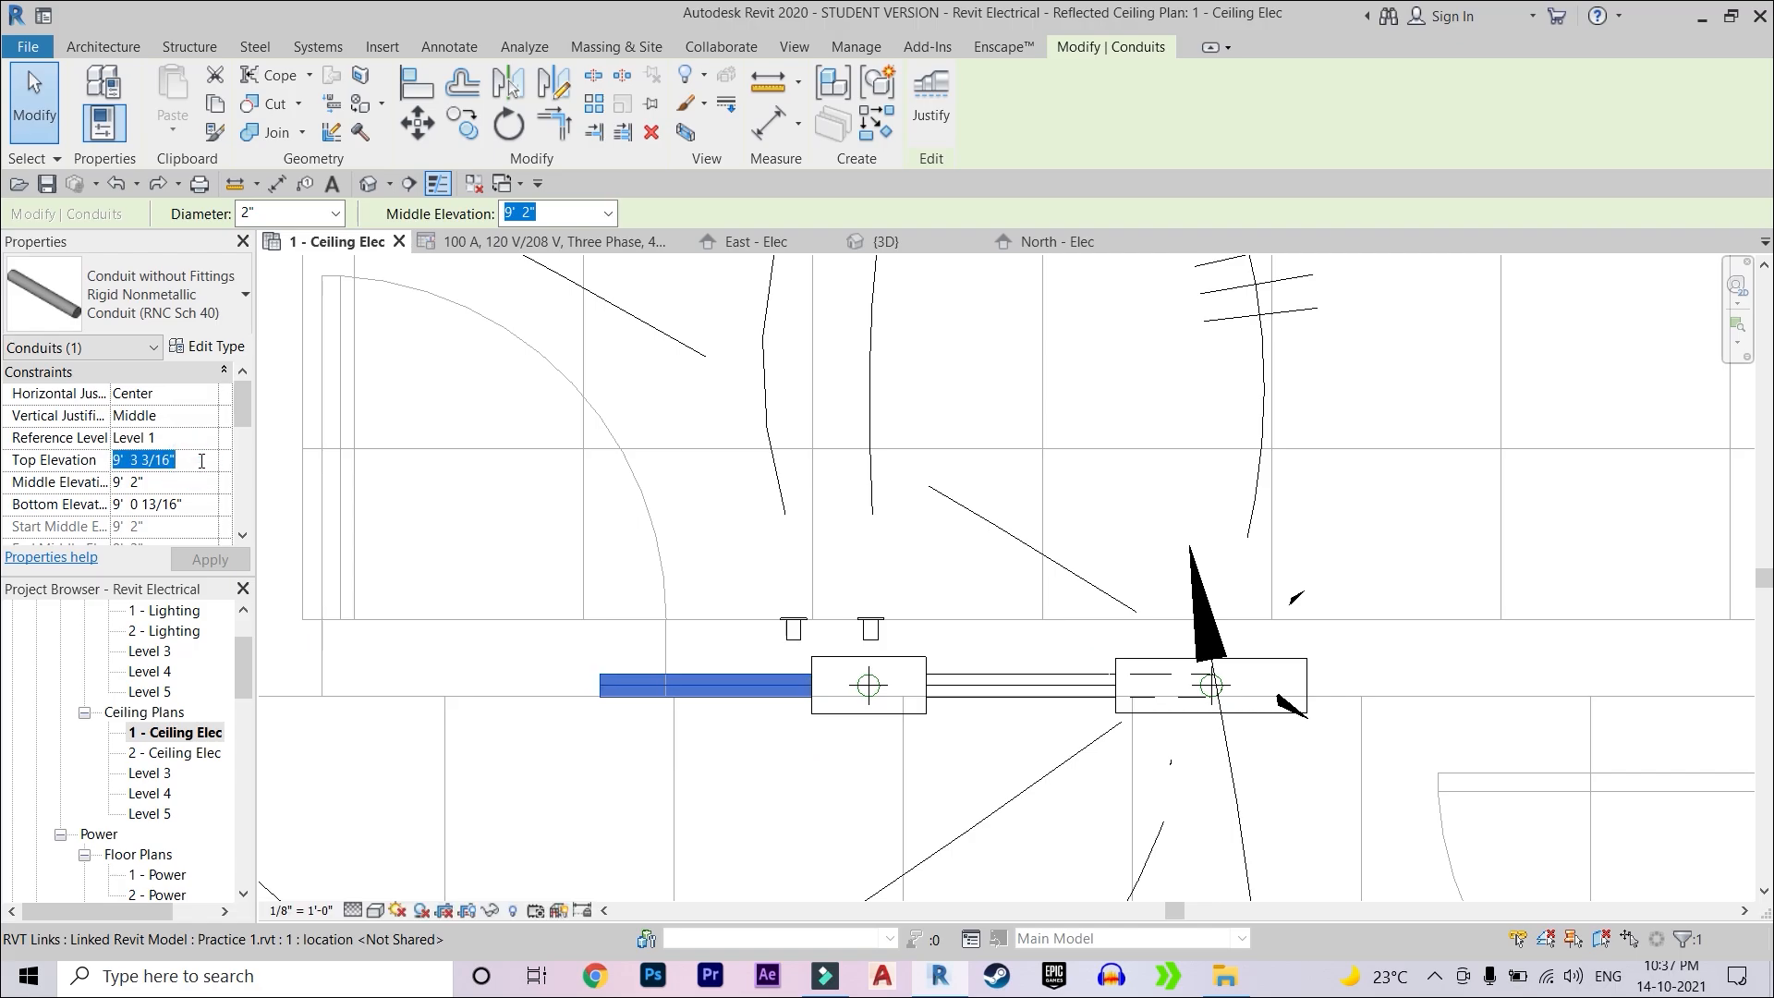
click(962, 551)
scroll(966, 554, down, 2)
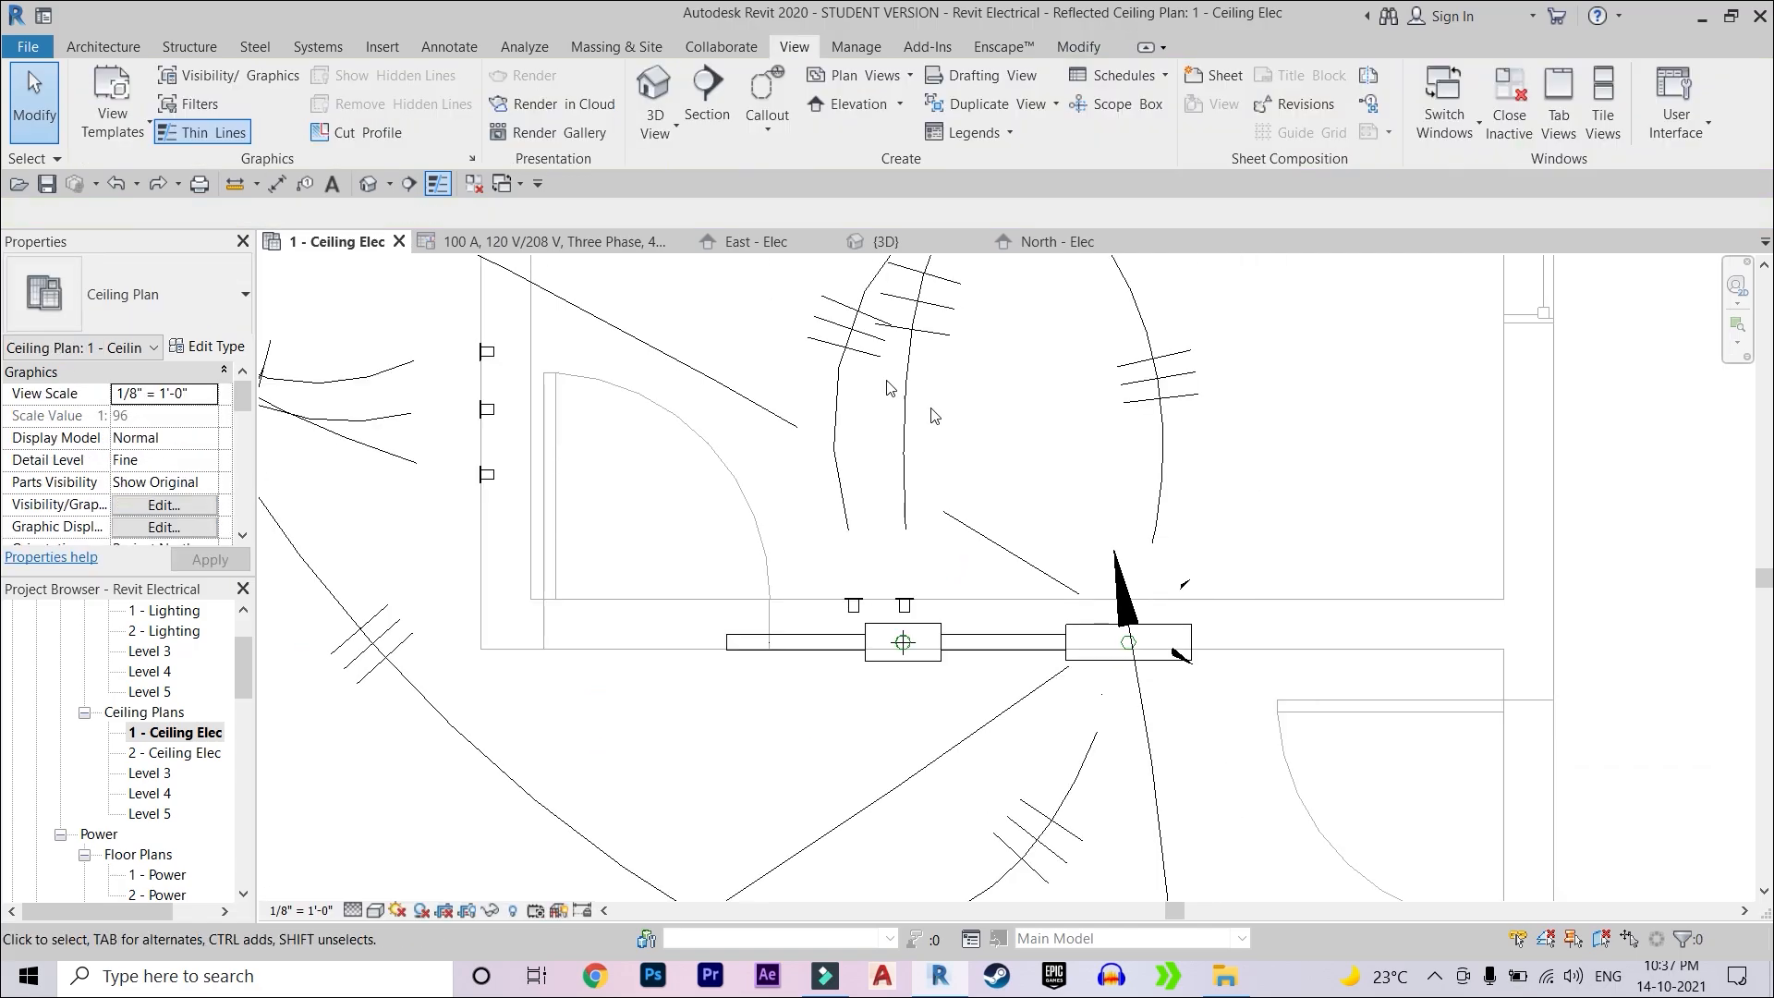
- Branch a 2" conduit at 9' 2" off the horizontal run, through the Conference Room, ending in an about 2' 7" leg into the far light fixture
click(314, 48)
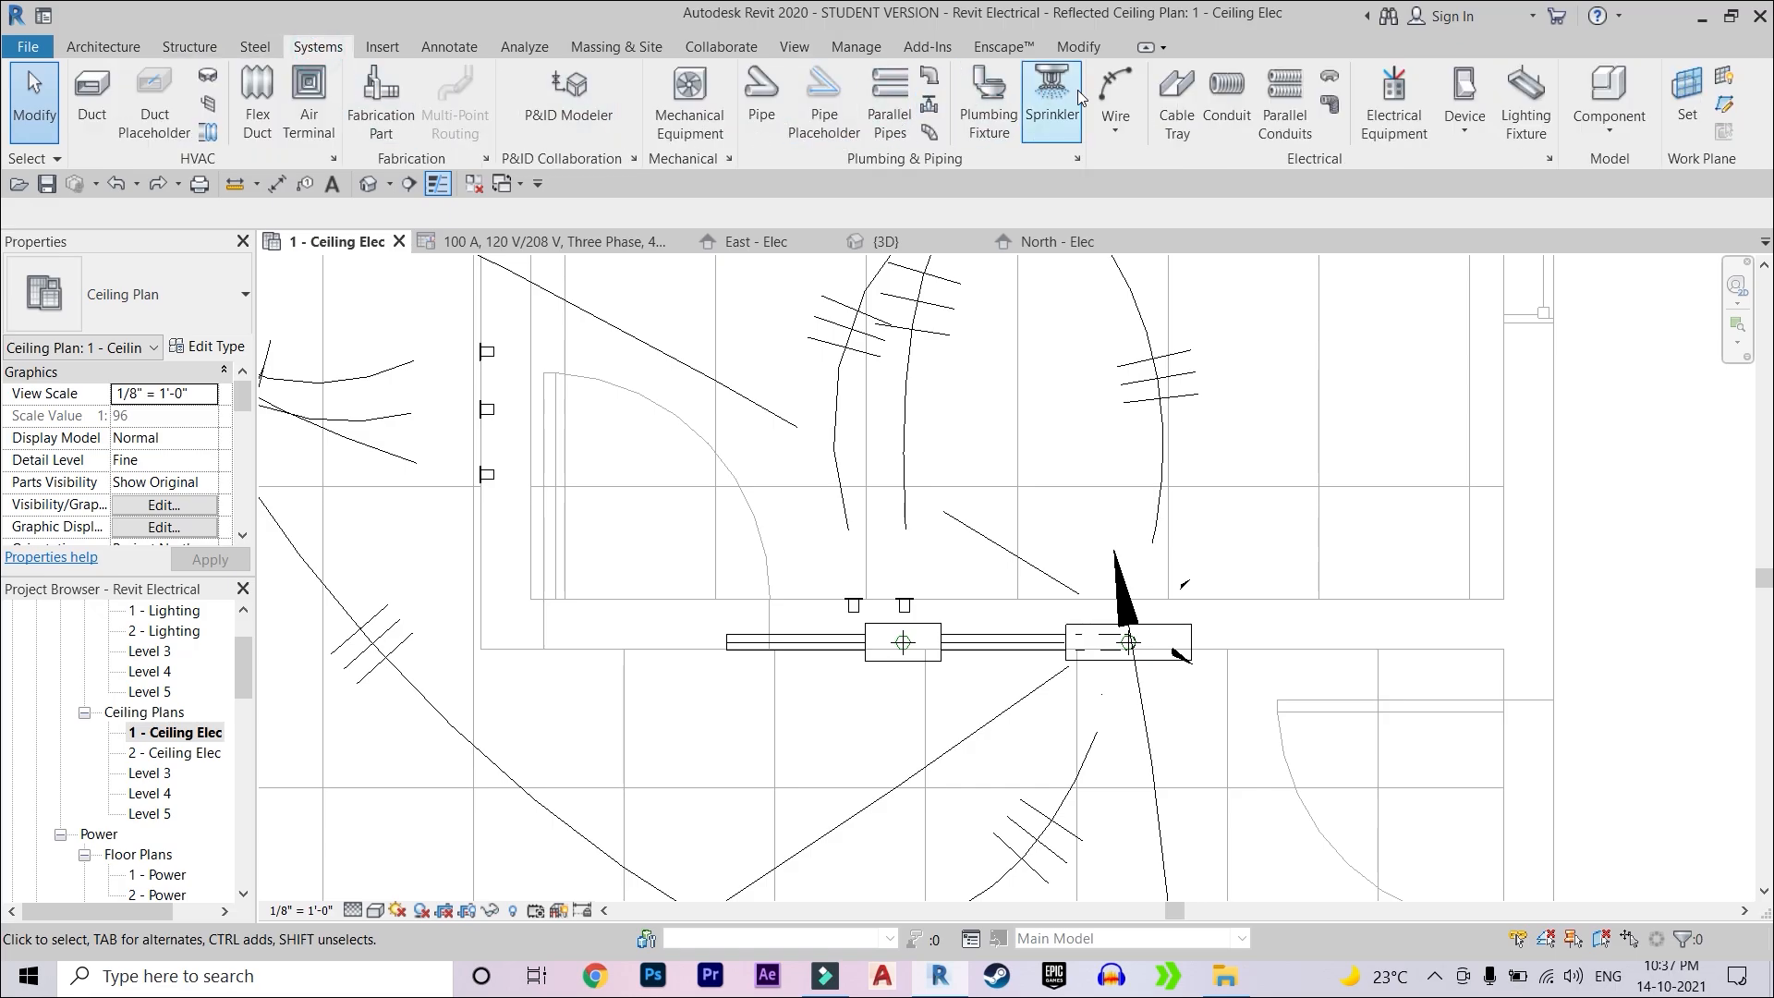
click(1230, 97)
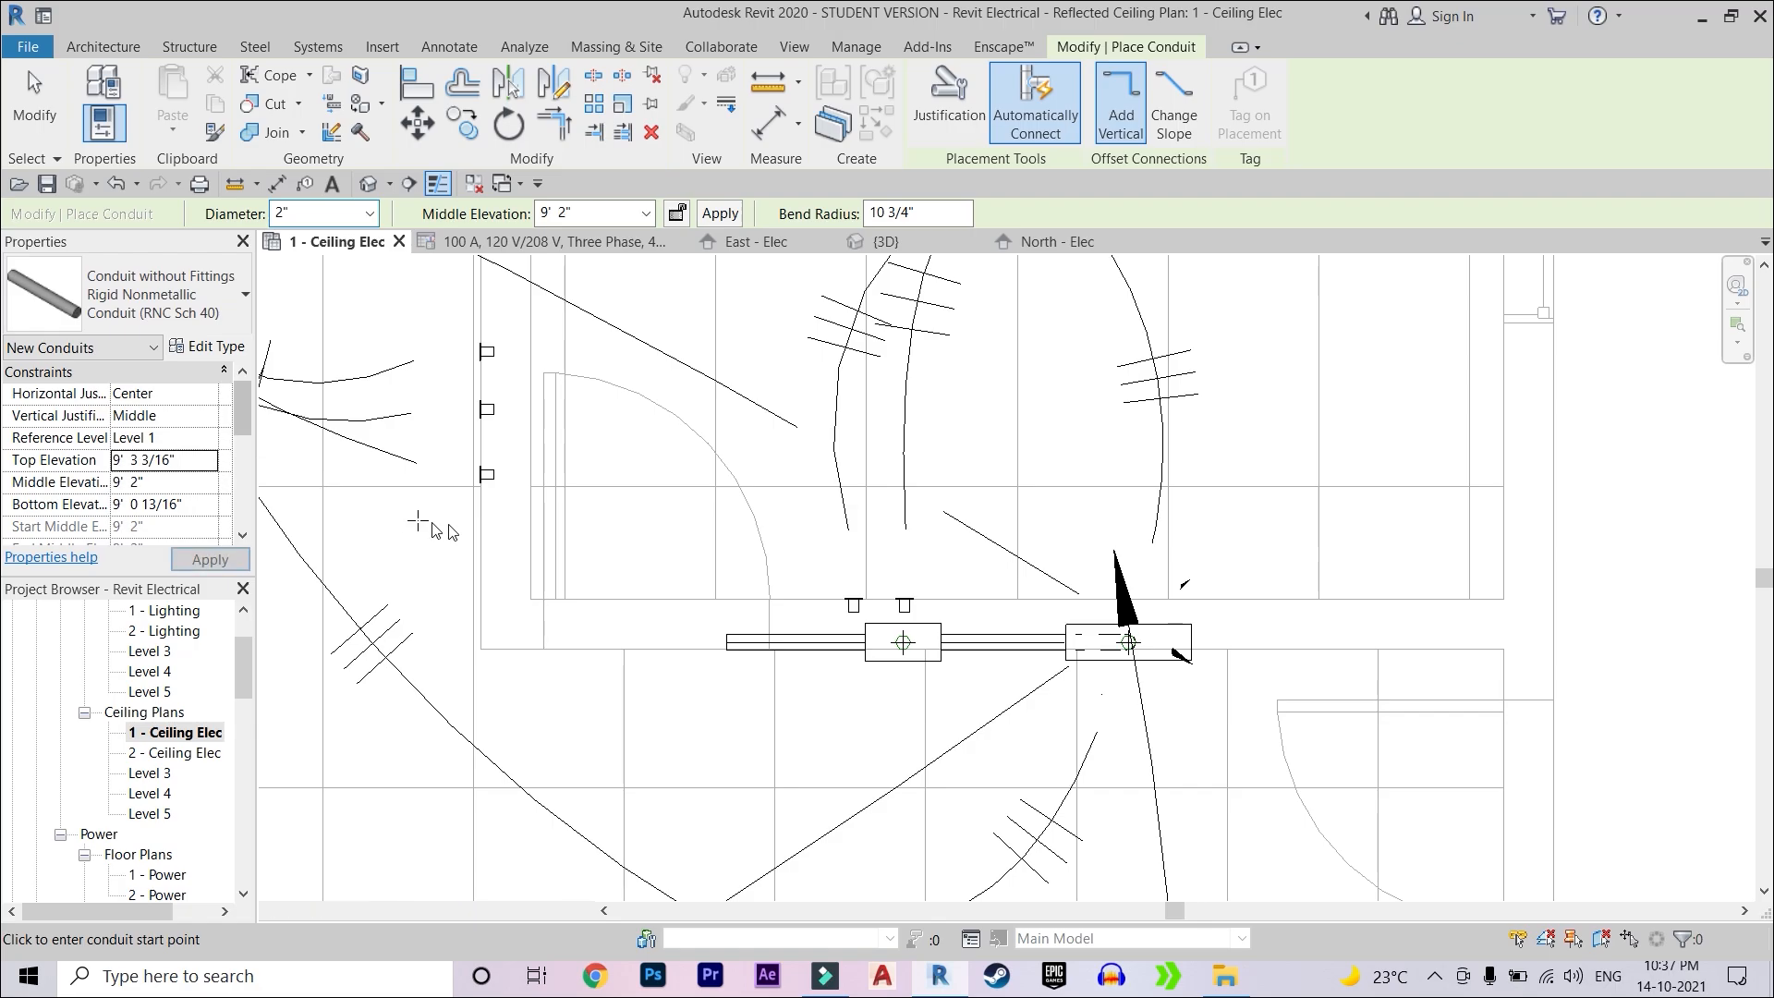
scroll(744, 638, up, 2)
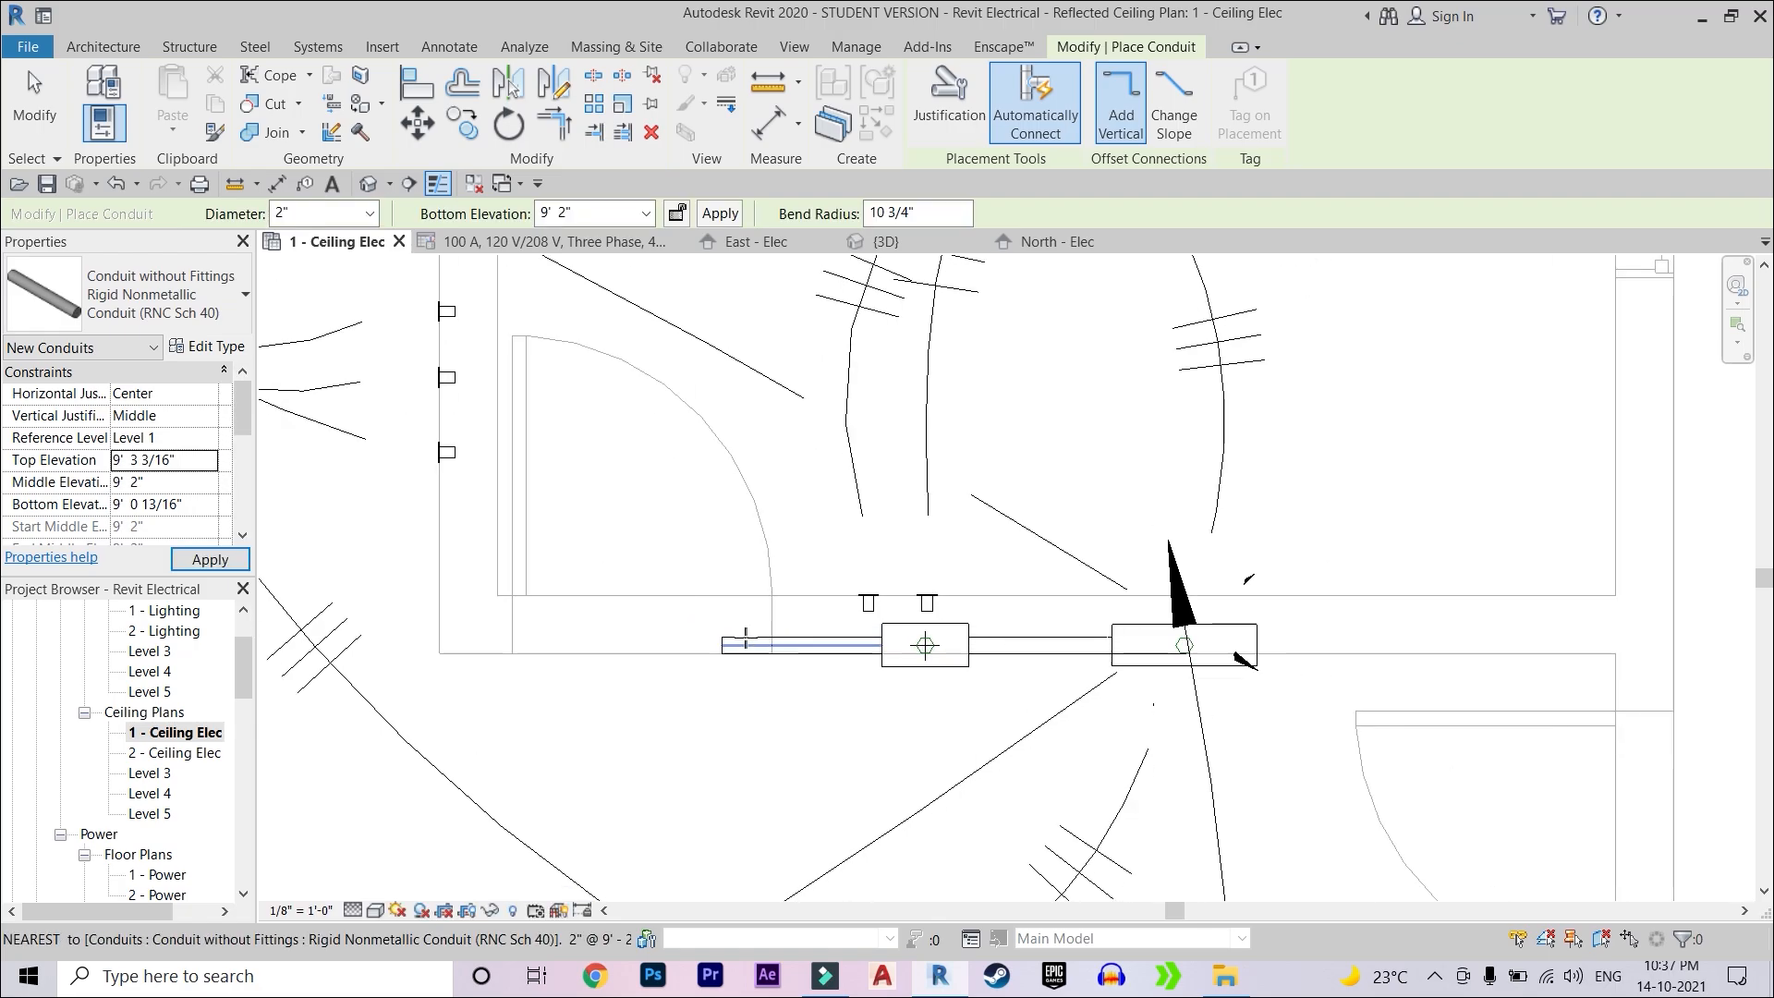
click(774, 641)
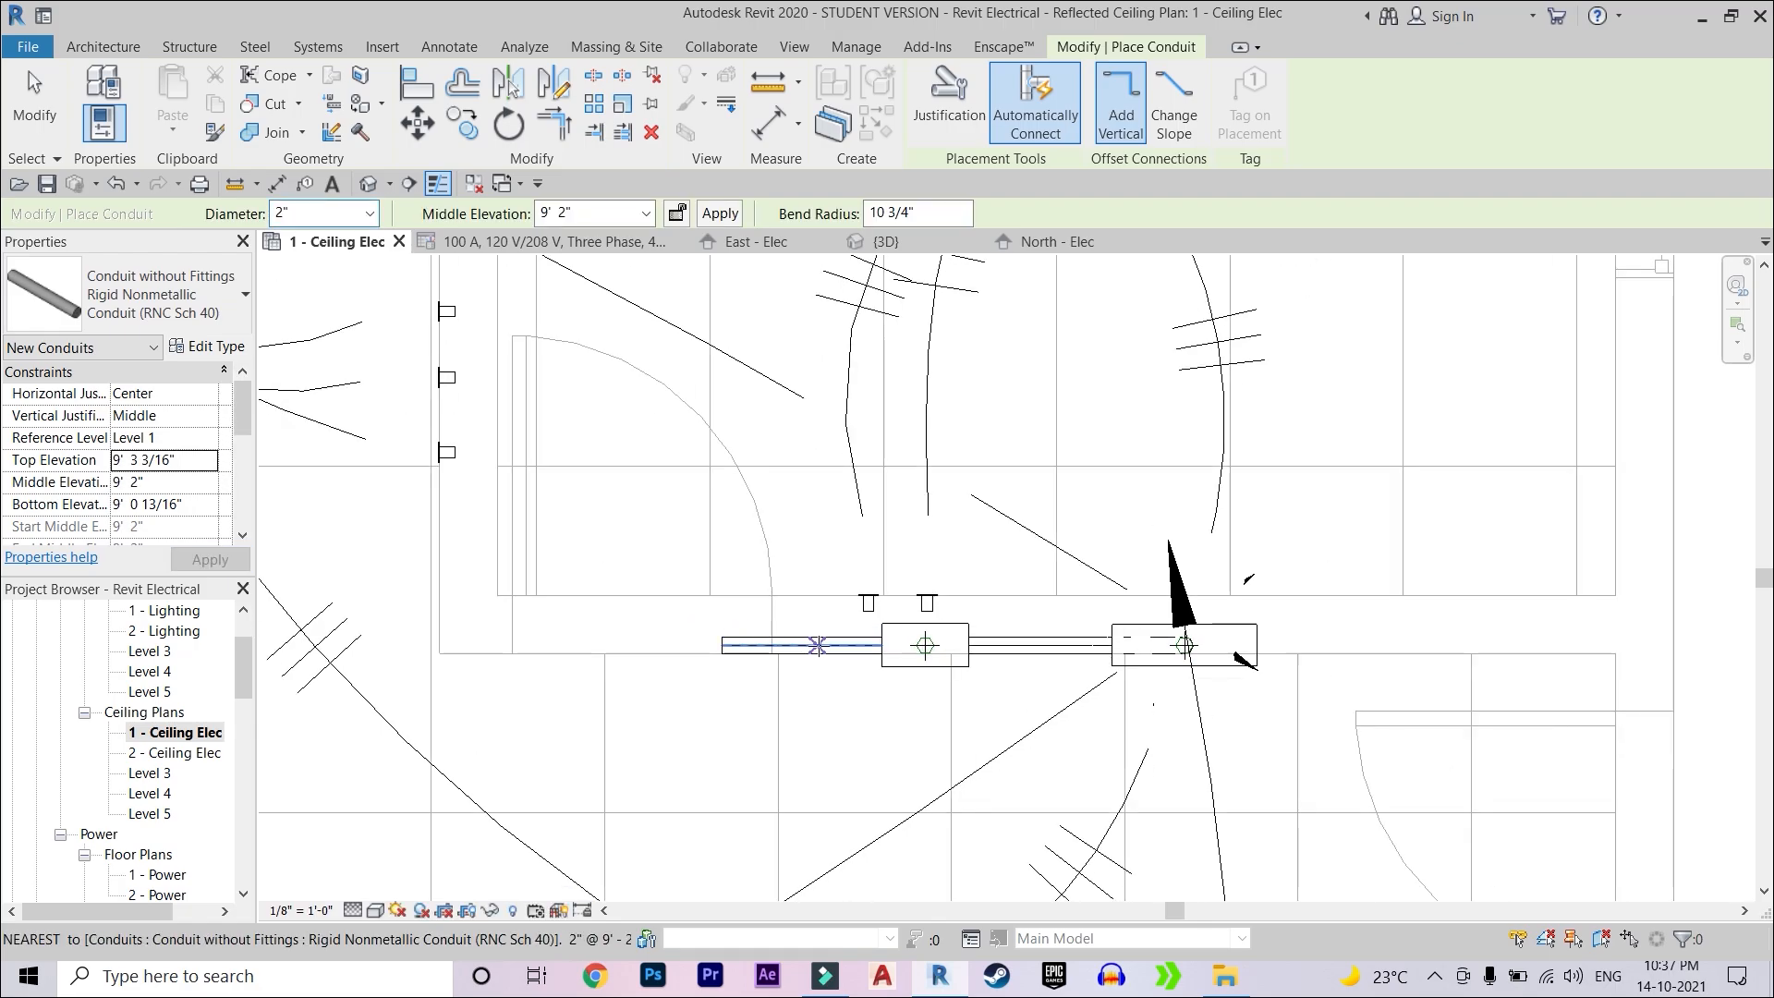
scroll(804, 515, down, 3)
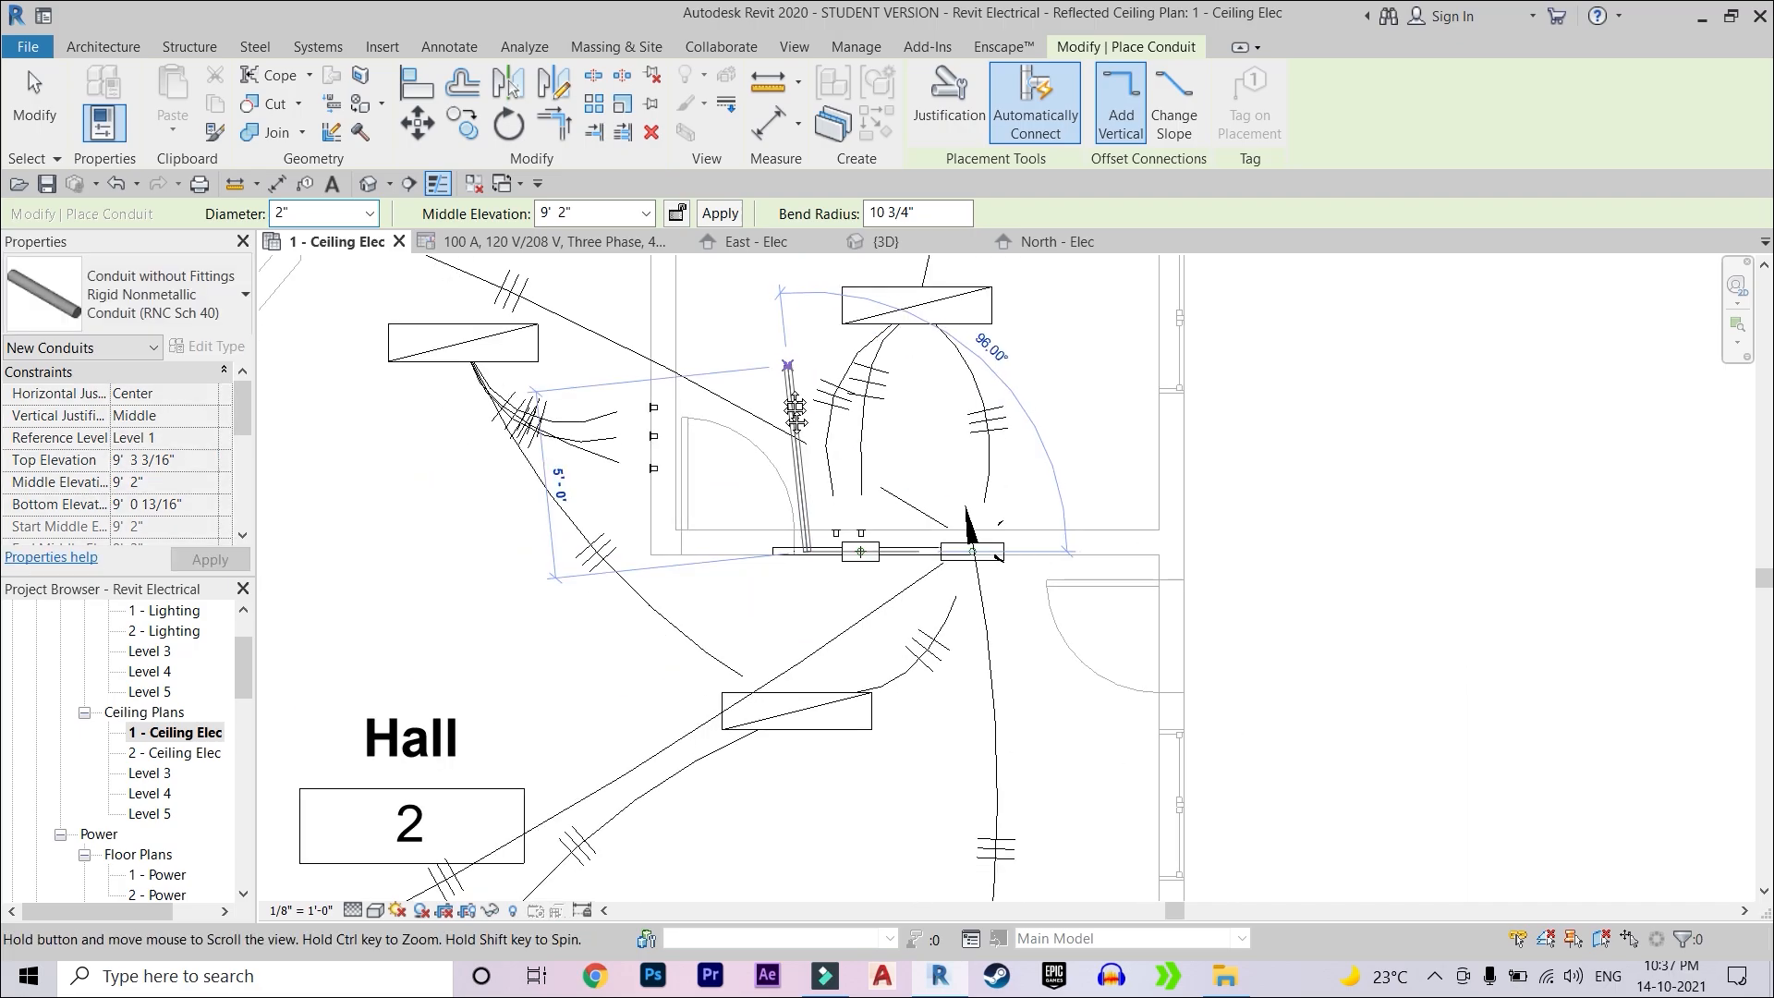
scroll(806, 532, down, 2)
scroll(831, 443, up, 4)
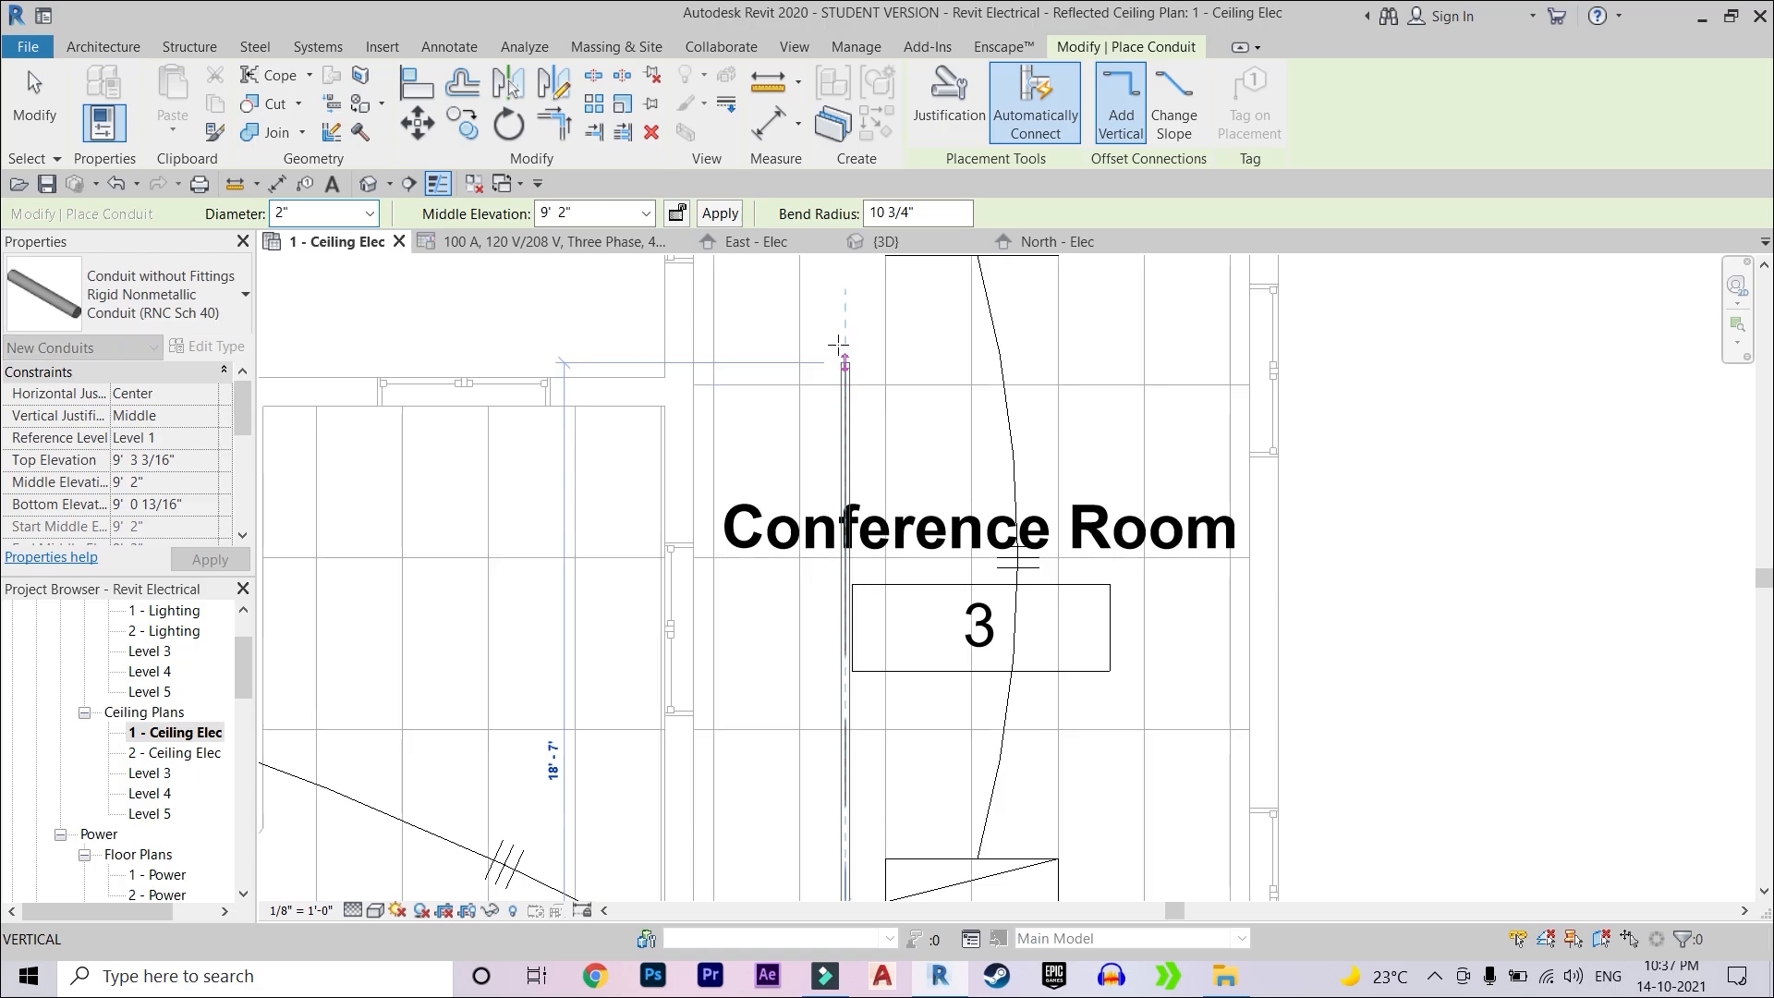
click(927, 338)
scroll(926, 641, up, 3)
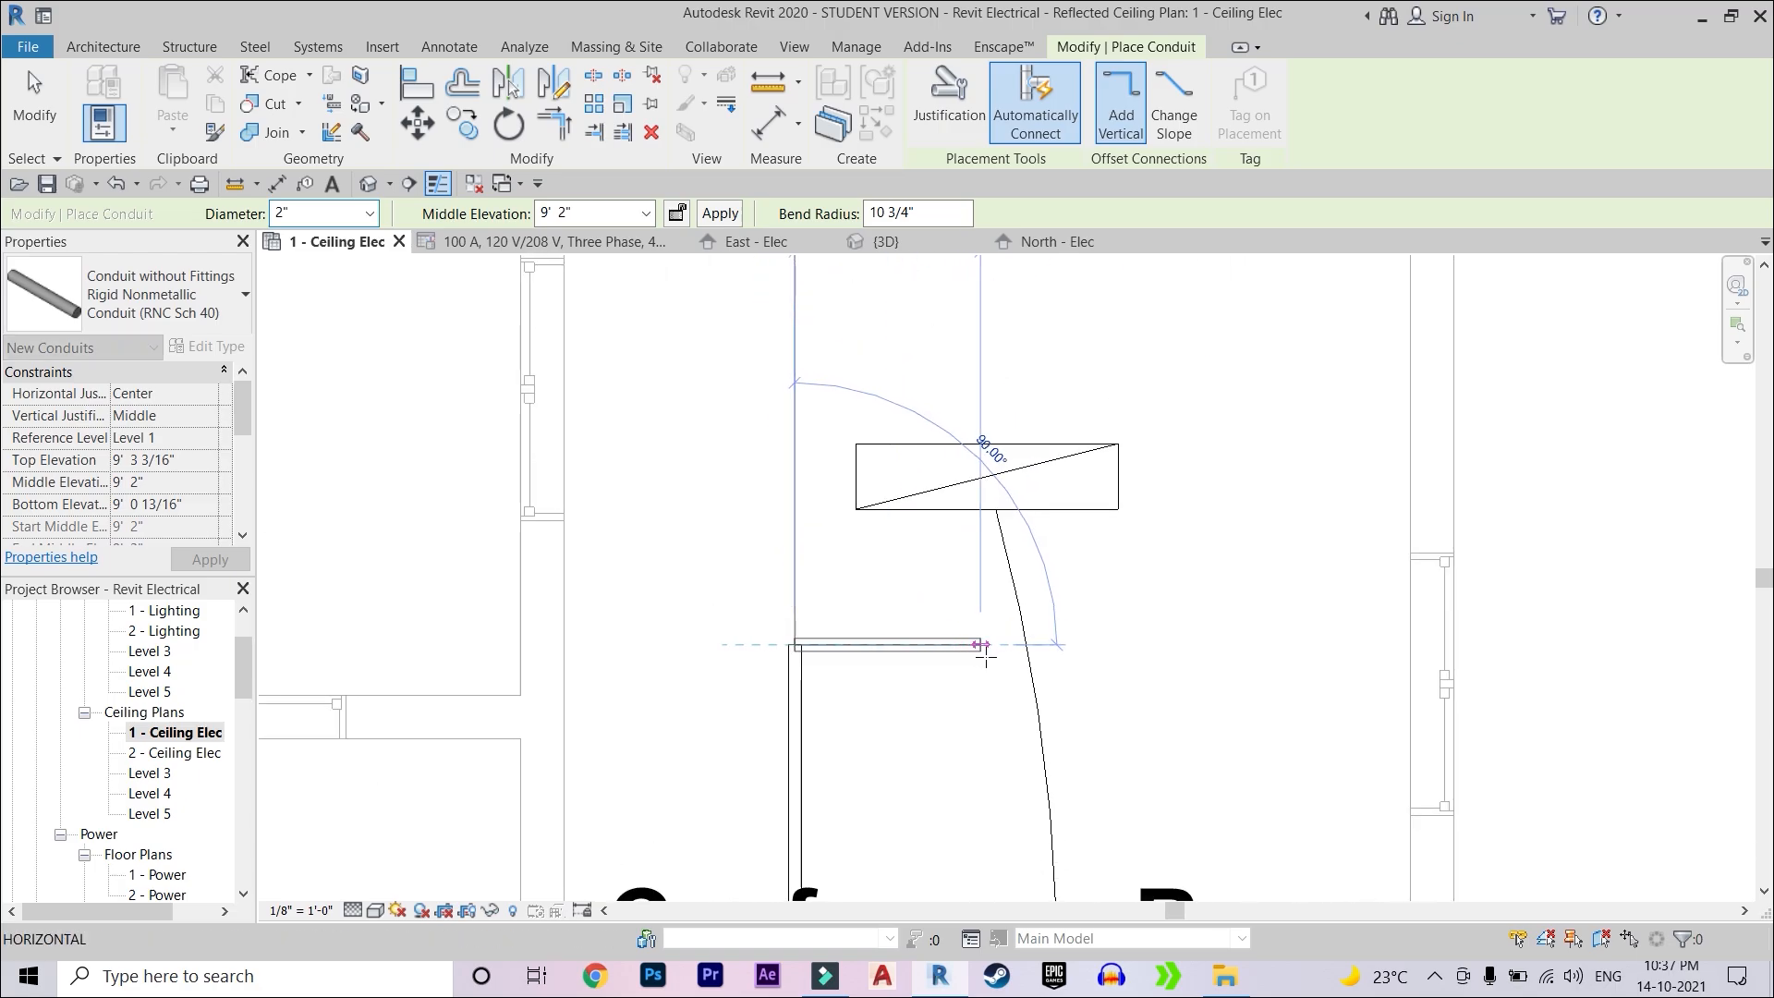
click(993, 647)
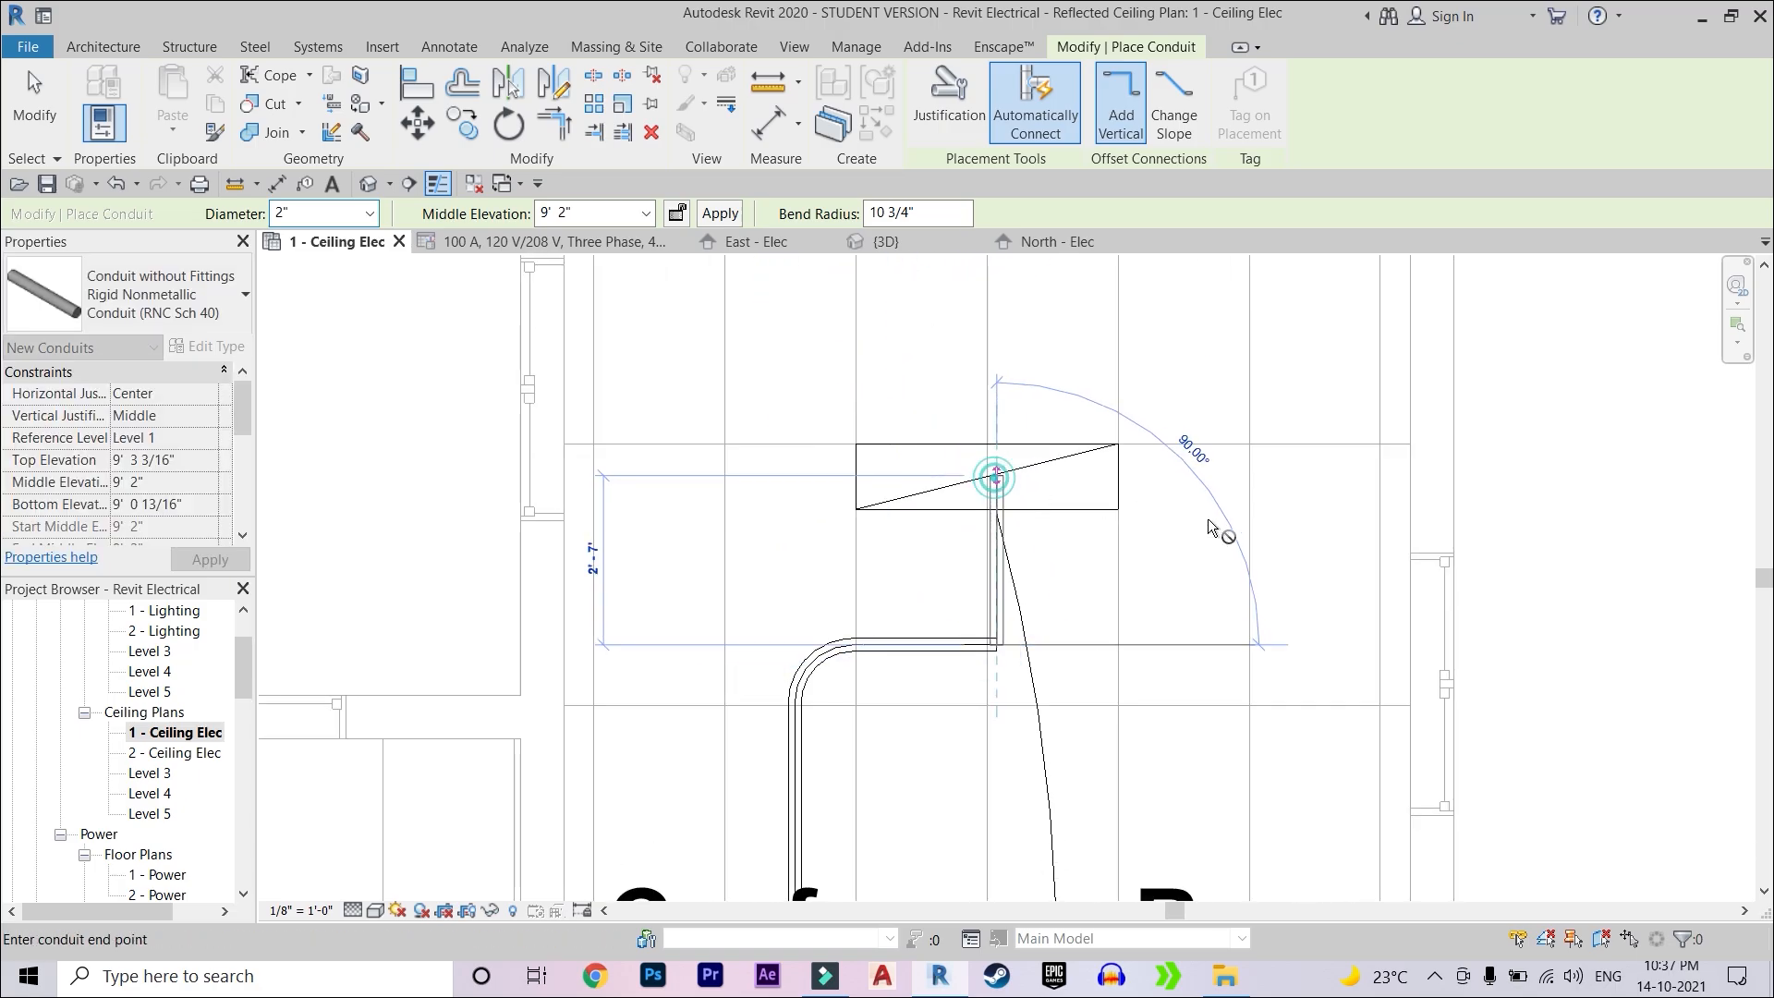
key(Escape)
- Branch a 2" conduit off the Conference Room run and bend it into the light fixture nearest the panelboard
scroll(1208, 518, down, 3)
middle_drag(1195, 554, 1181, 103)
scroll(1071, 505, up, 4)
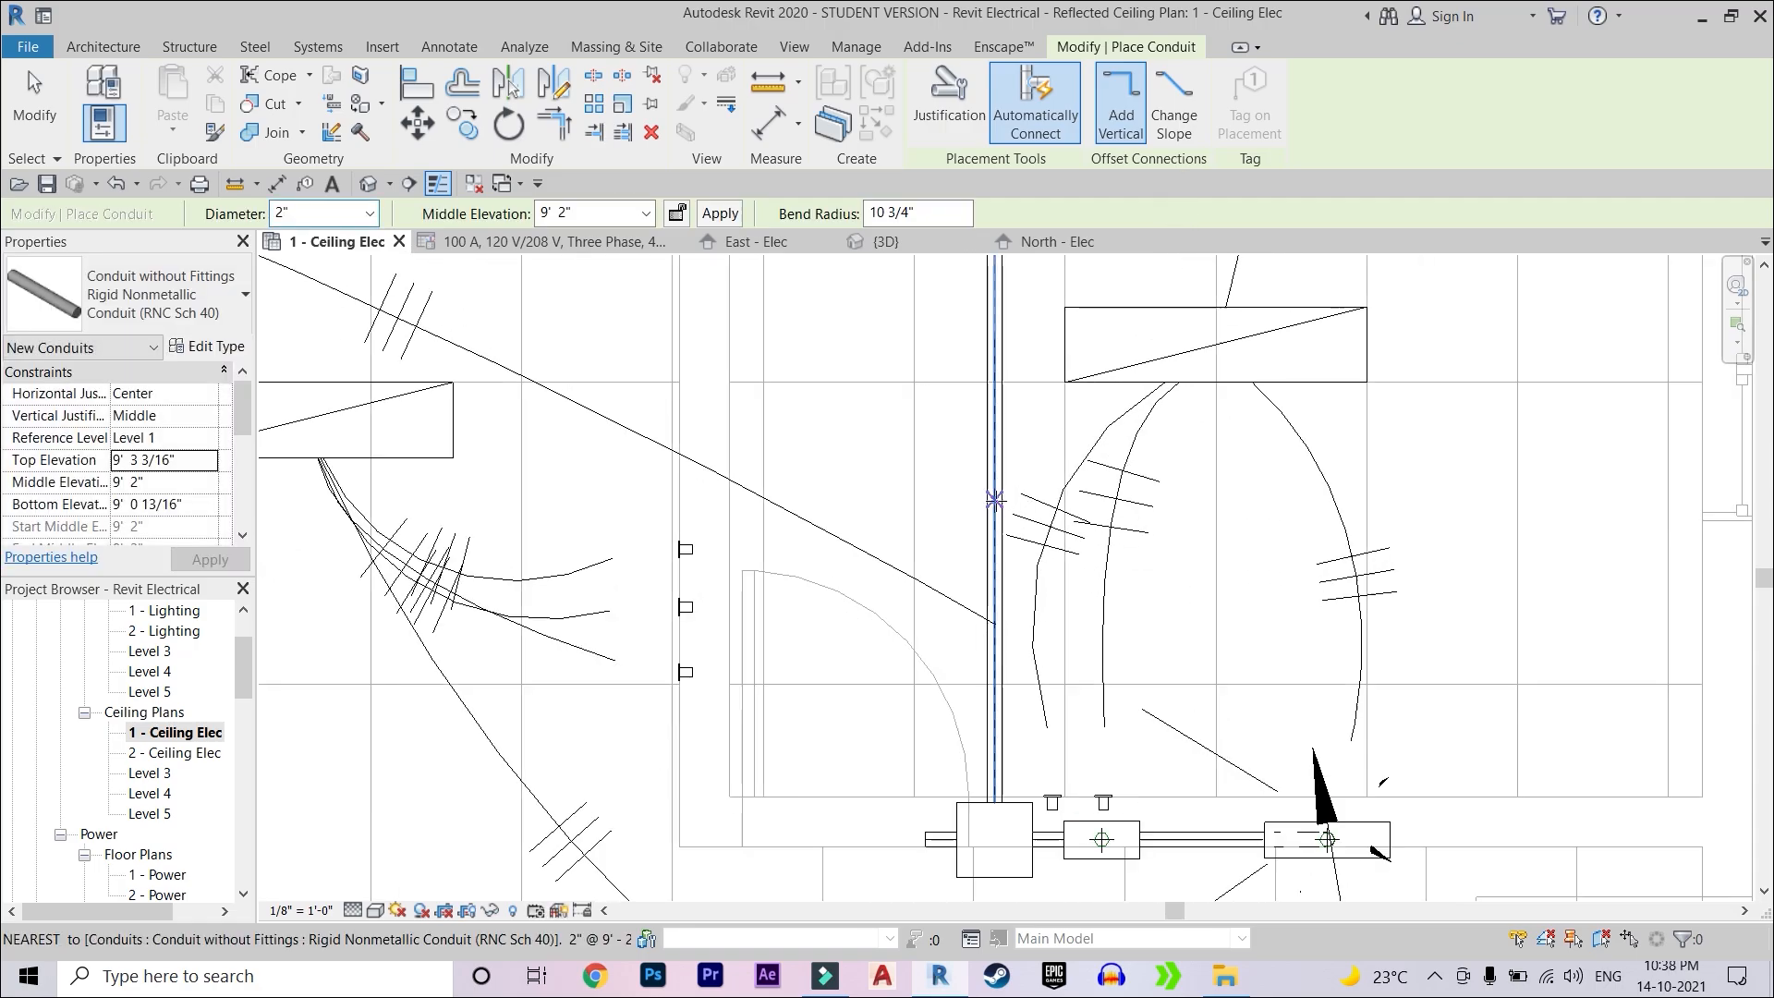
click(1012, 504)
scroll(1148, 515, up, 2)
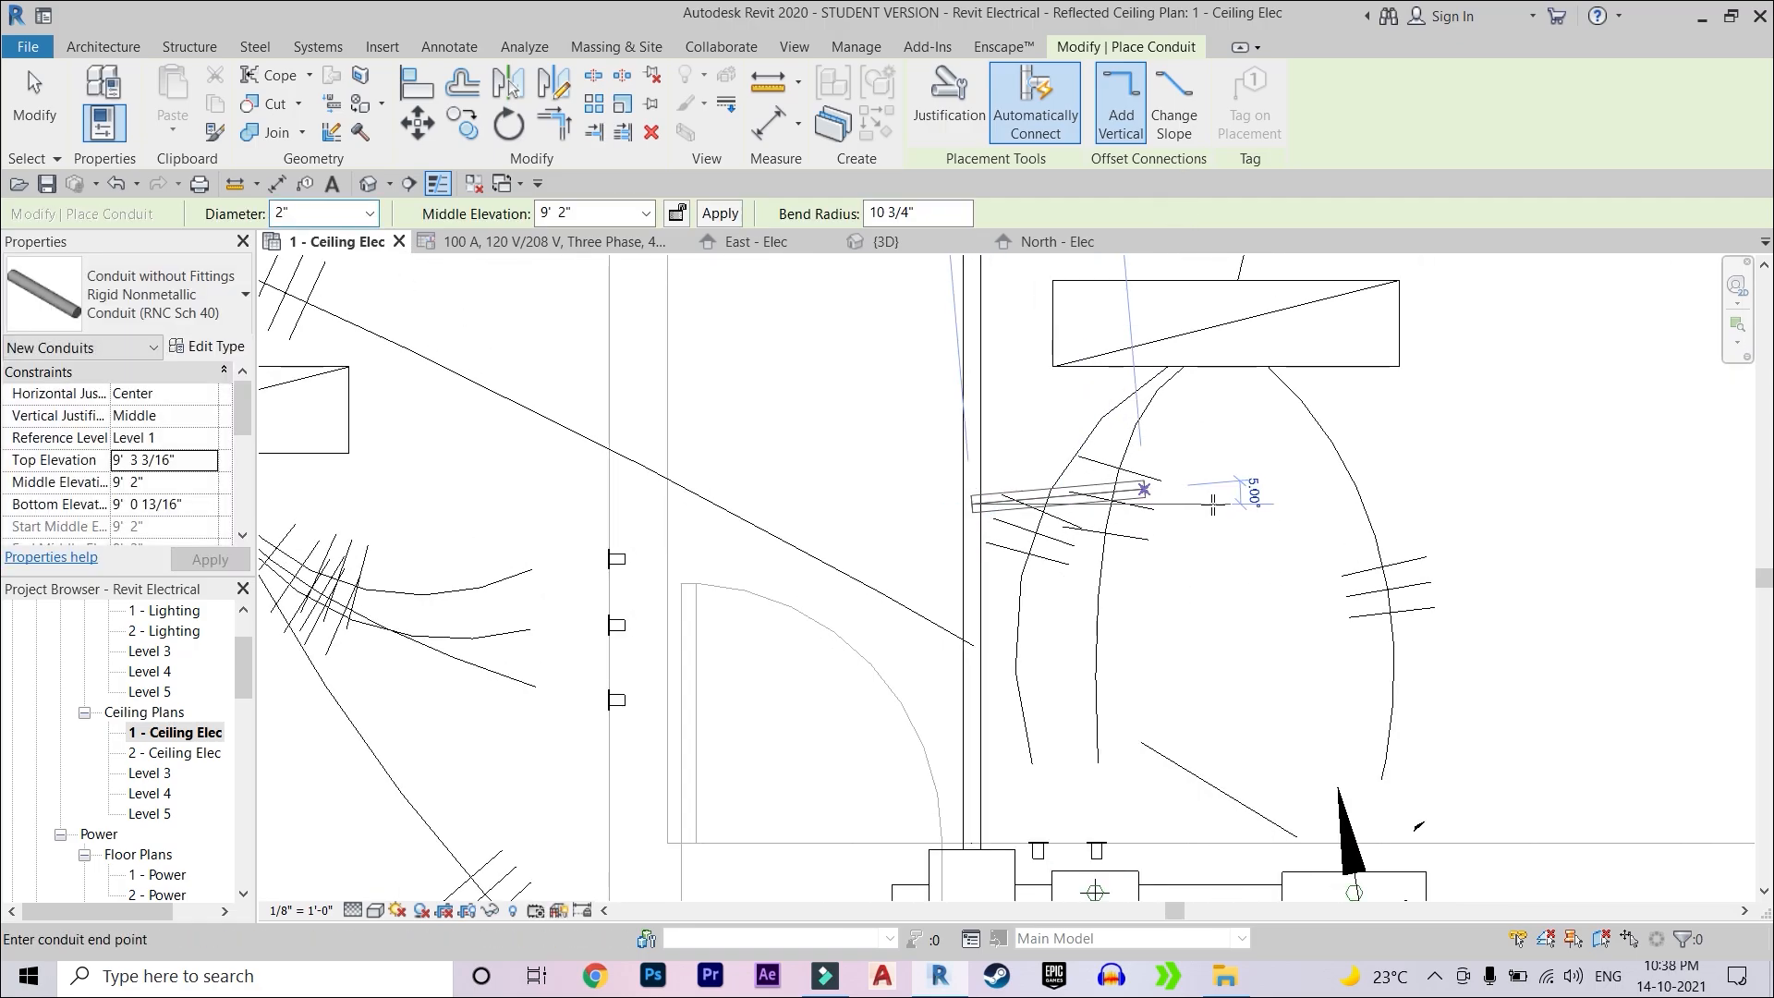
click(1219, 509)
click(1322, 562)
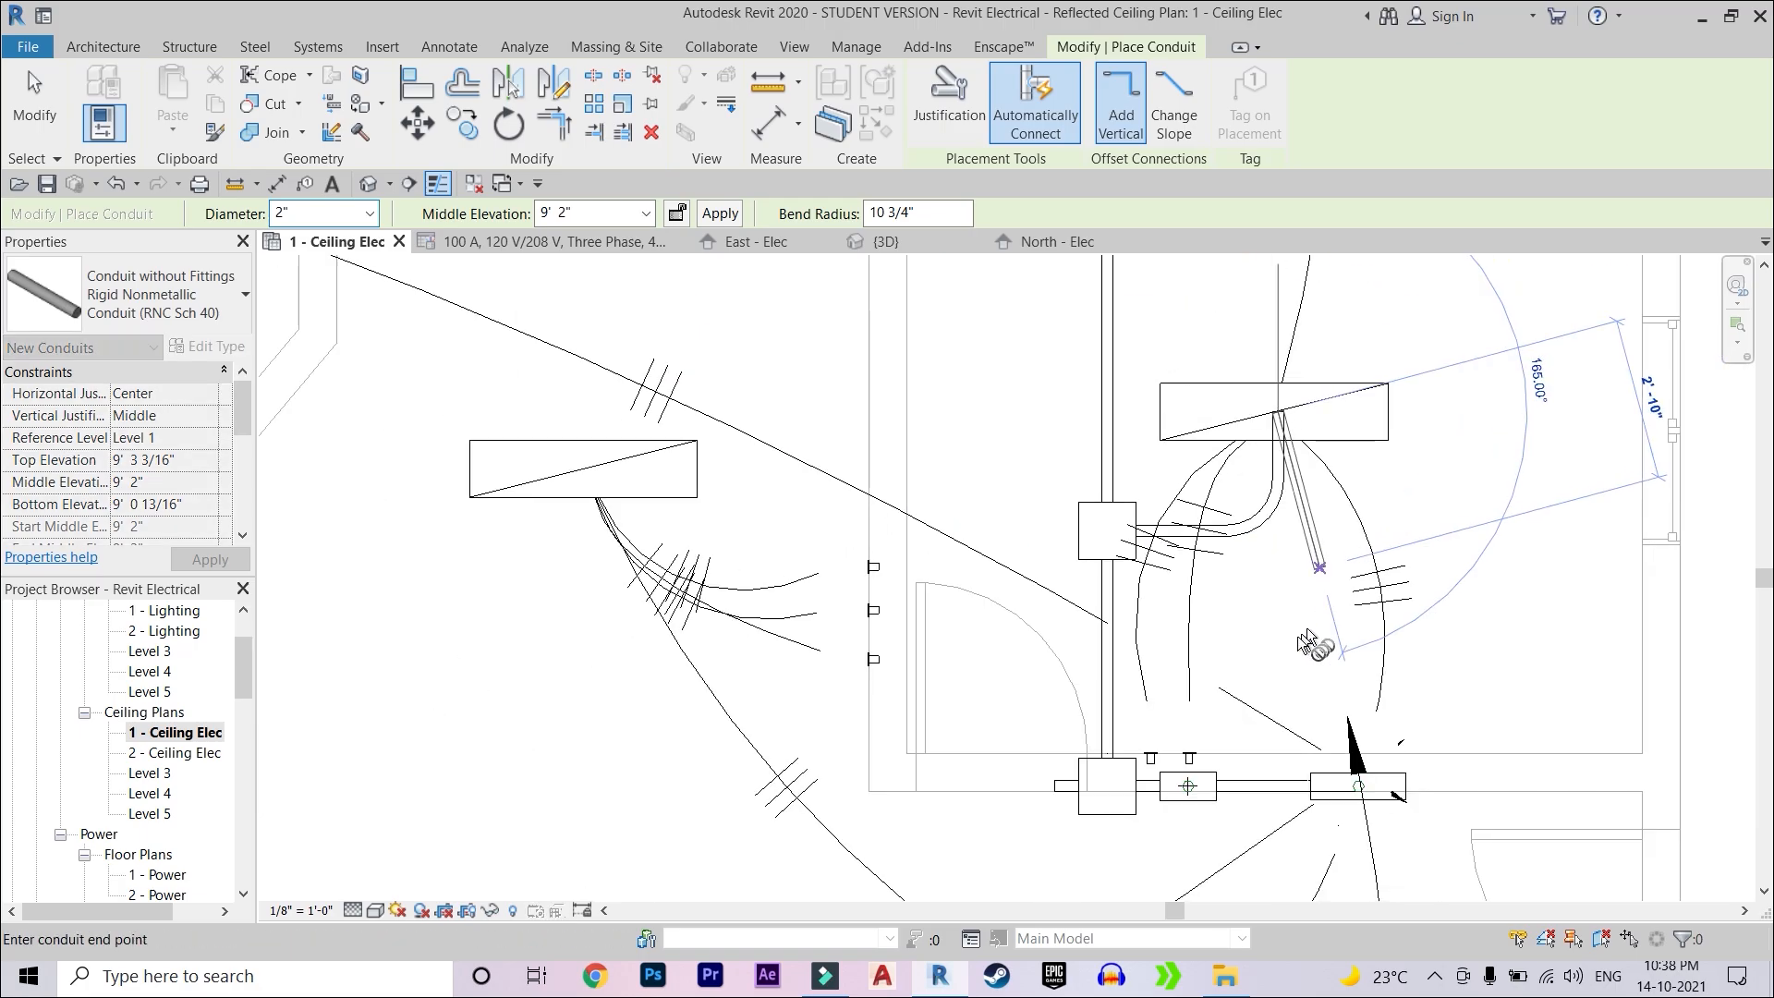
key(Escape)
key(Escape)
- Inspect the routed conduits and junction boxes in the 3D view, and return to the 1 - Ceiling Elec ceiling plan
click(787, 48)
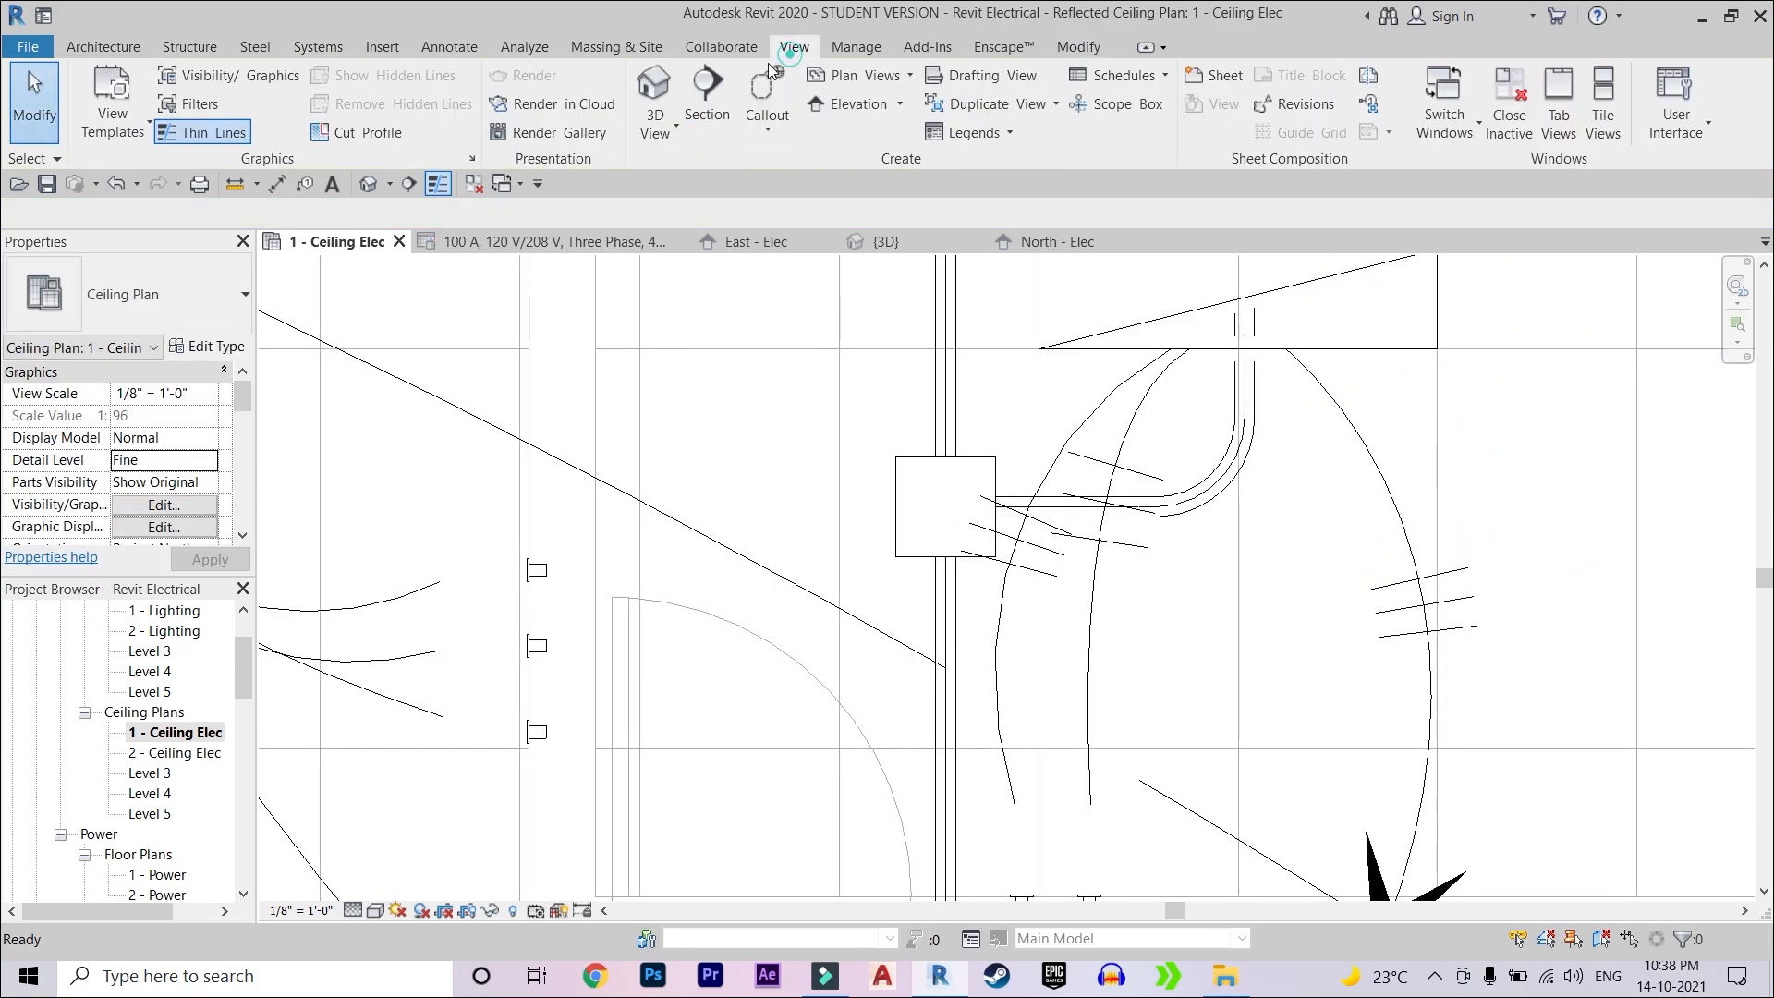
click(657, 88)
shift+middle_drag(934, 536, 488, 744)
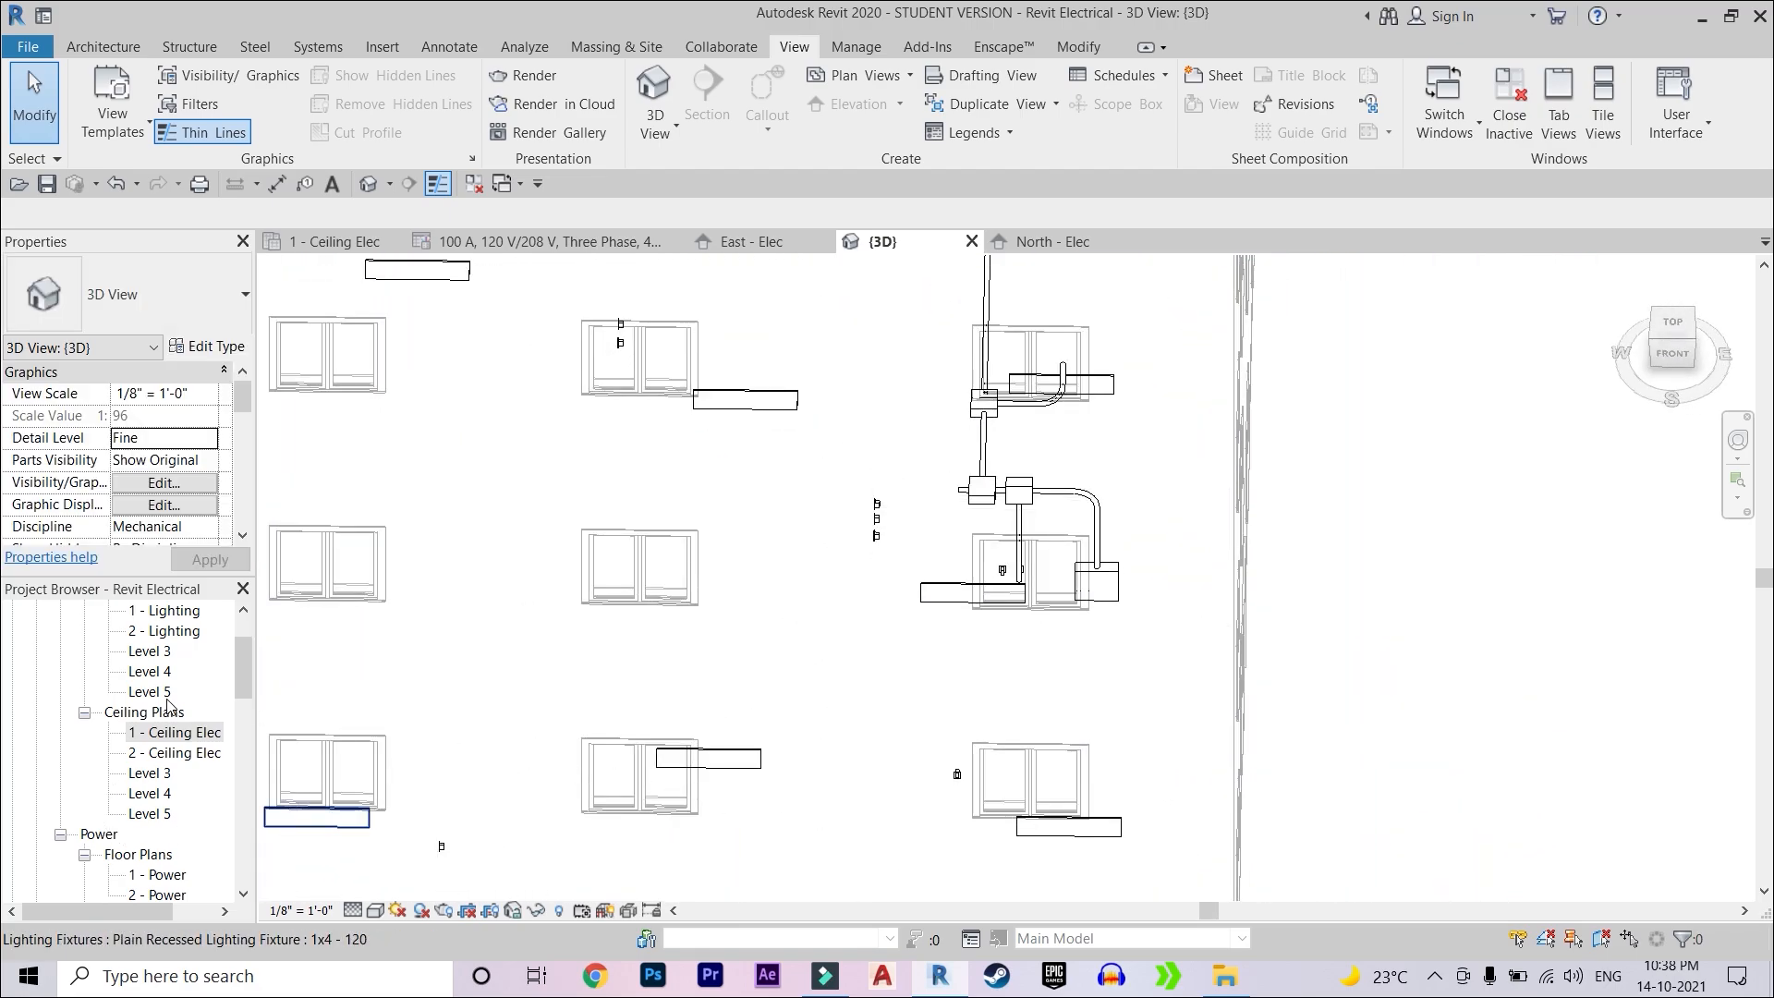
double_click(182, 735)
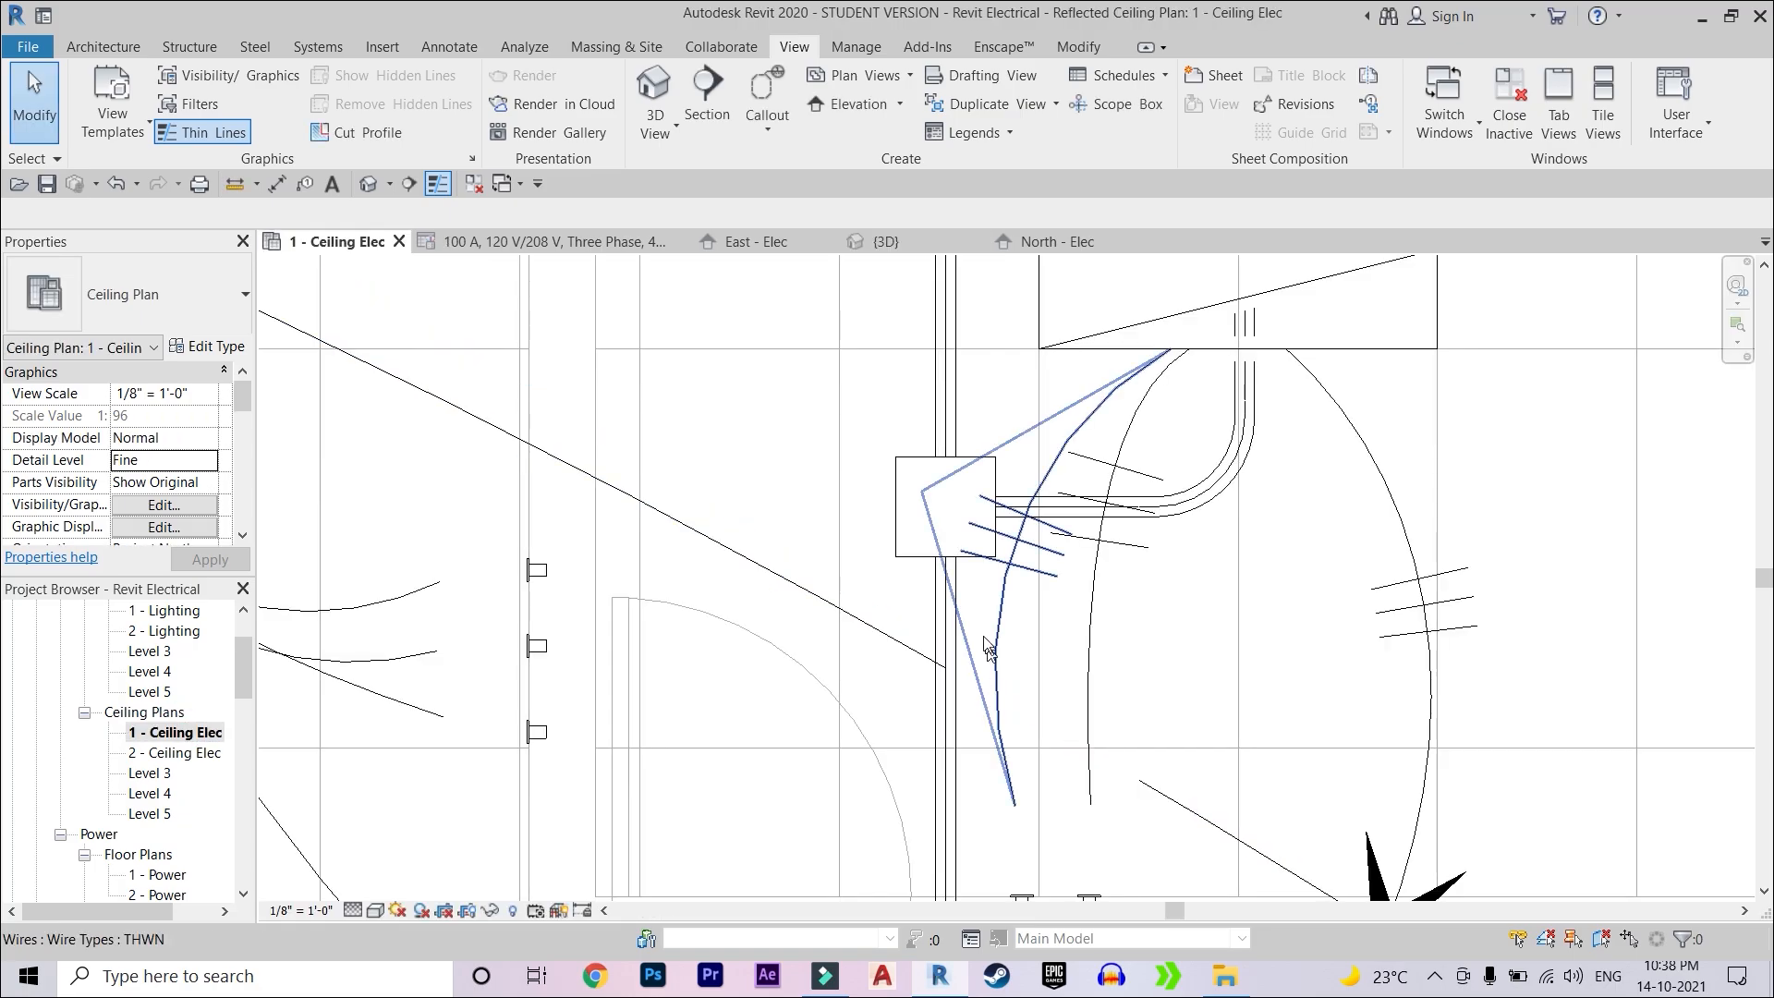
scroll(985, 609, down, 4)
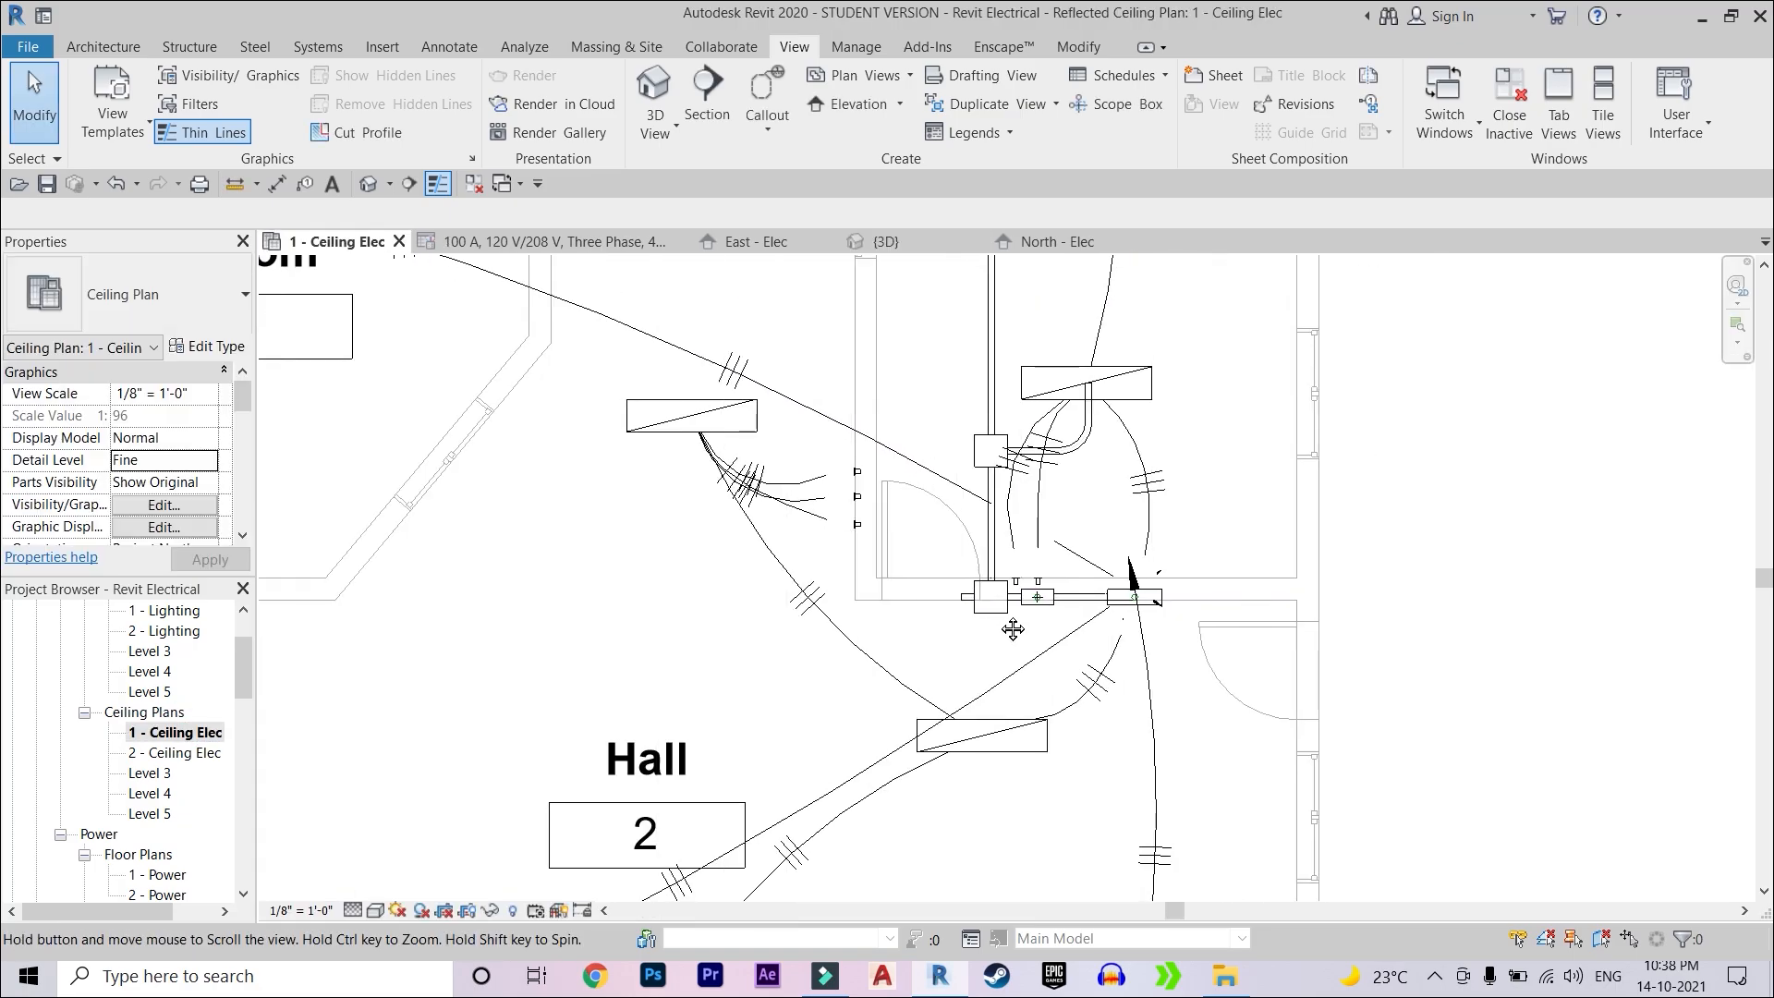
scroll(982, 585, up, 2)
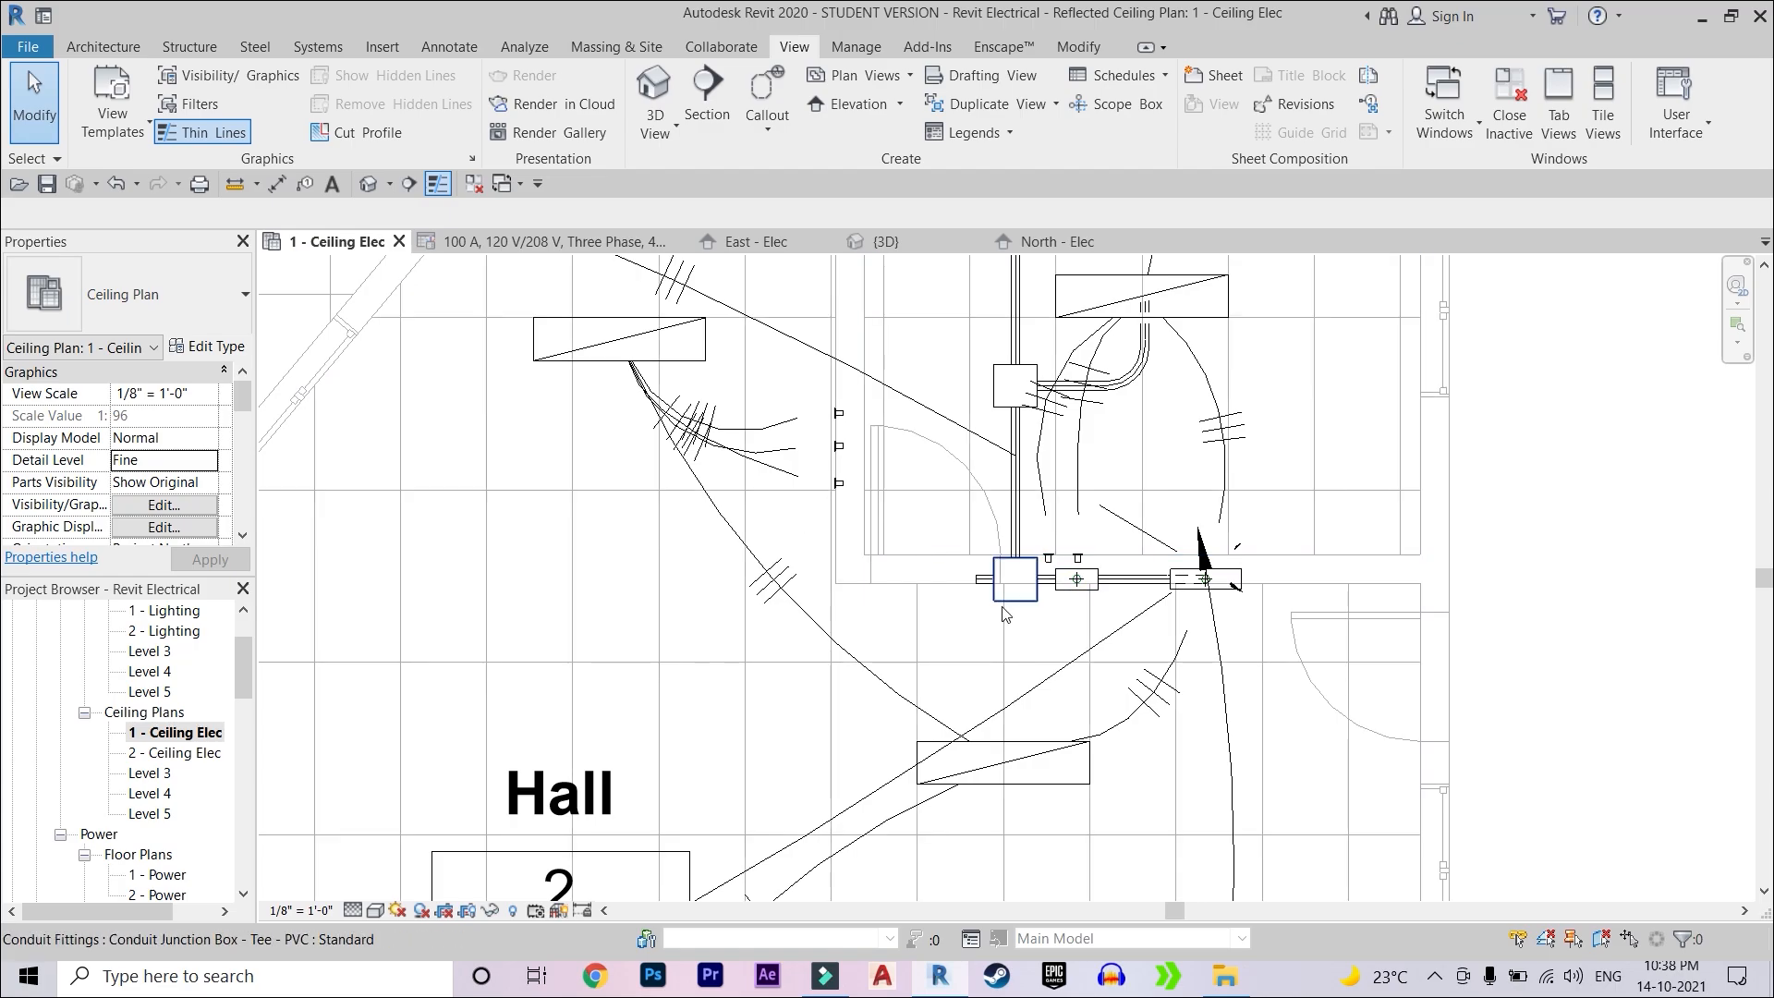
- Extend the open end of the horizontal conduit with a 2" conduit at 9' 2" to the wall corner beside the door
click(105, 47)
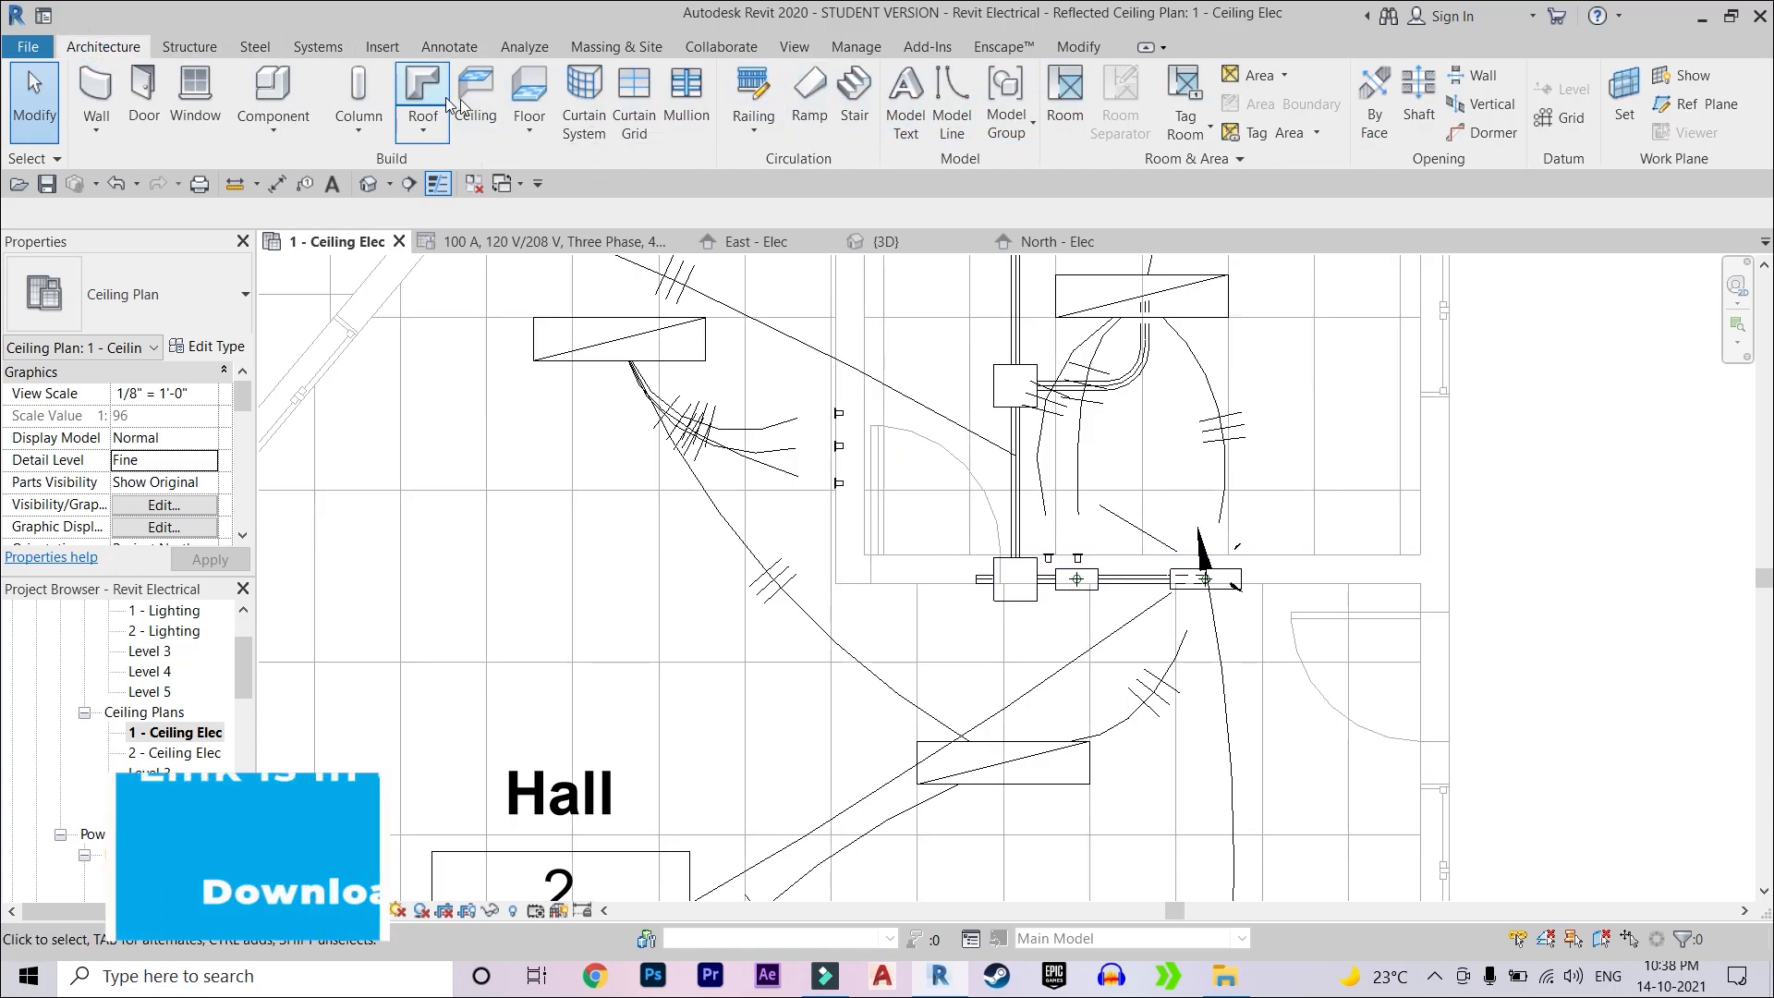
click(312, 46)
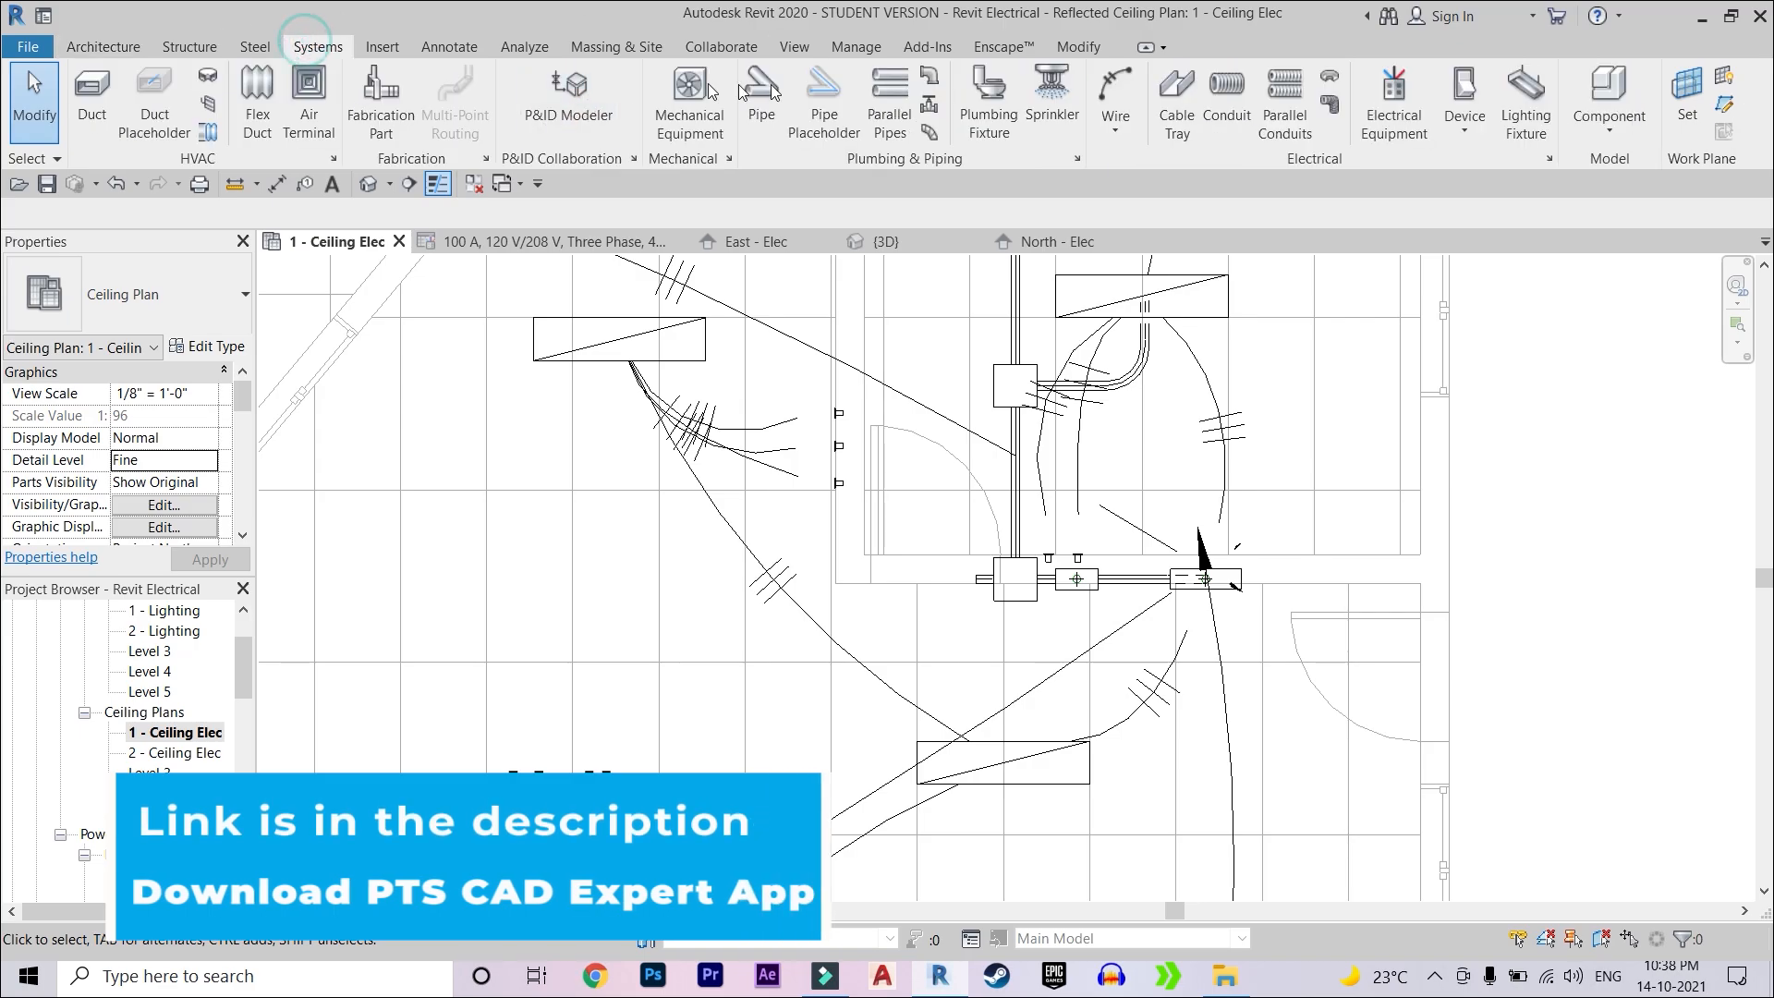
click(1221, 102)
scroll(984, 580, up, 3)
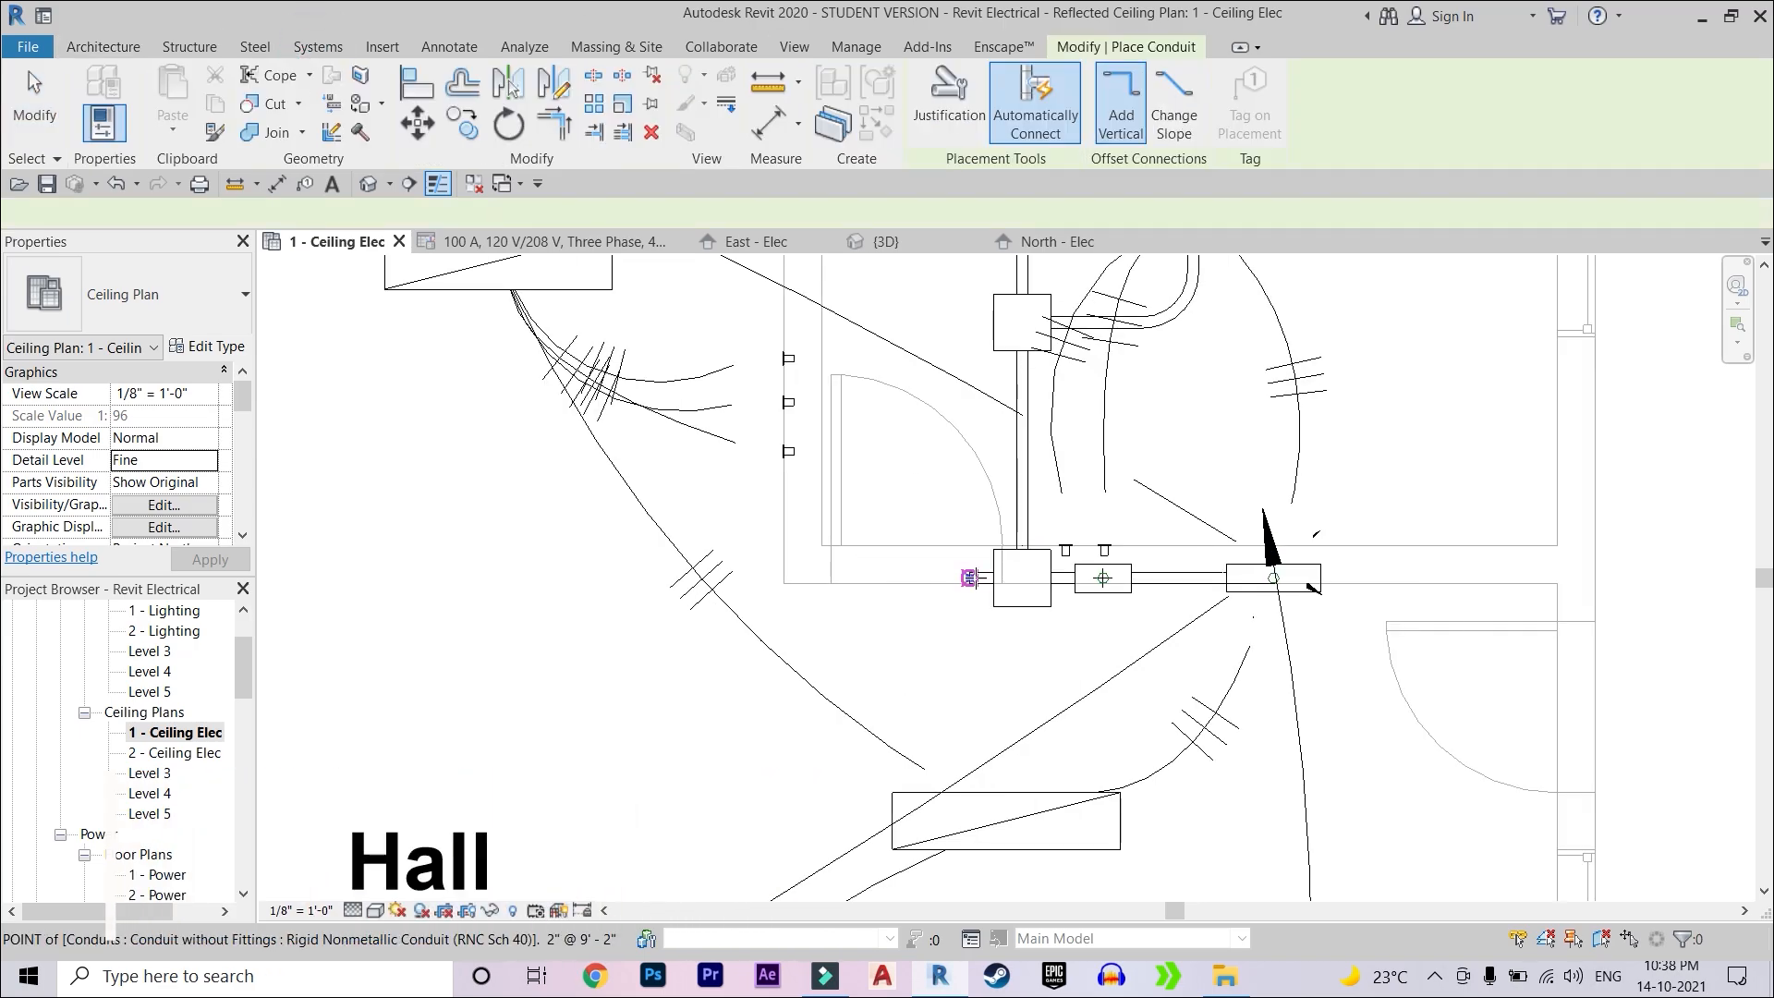
click(968, 573)
scroll(836, 573, up, 3)
scroll(744, 569, down, 2)
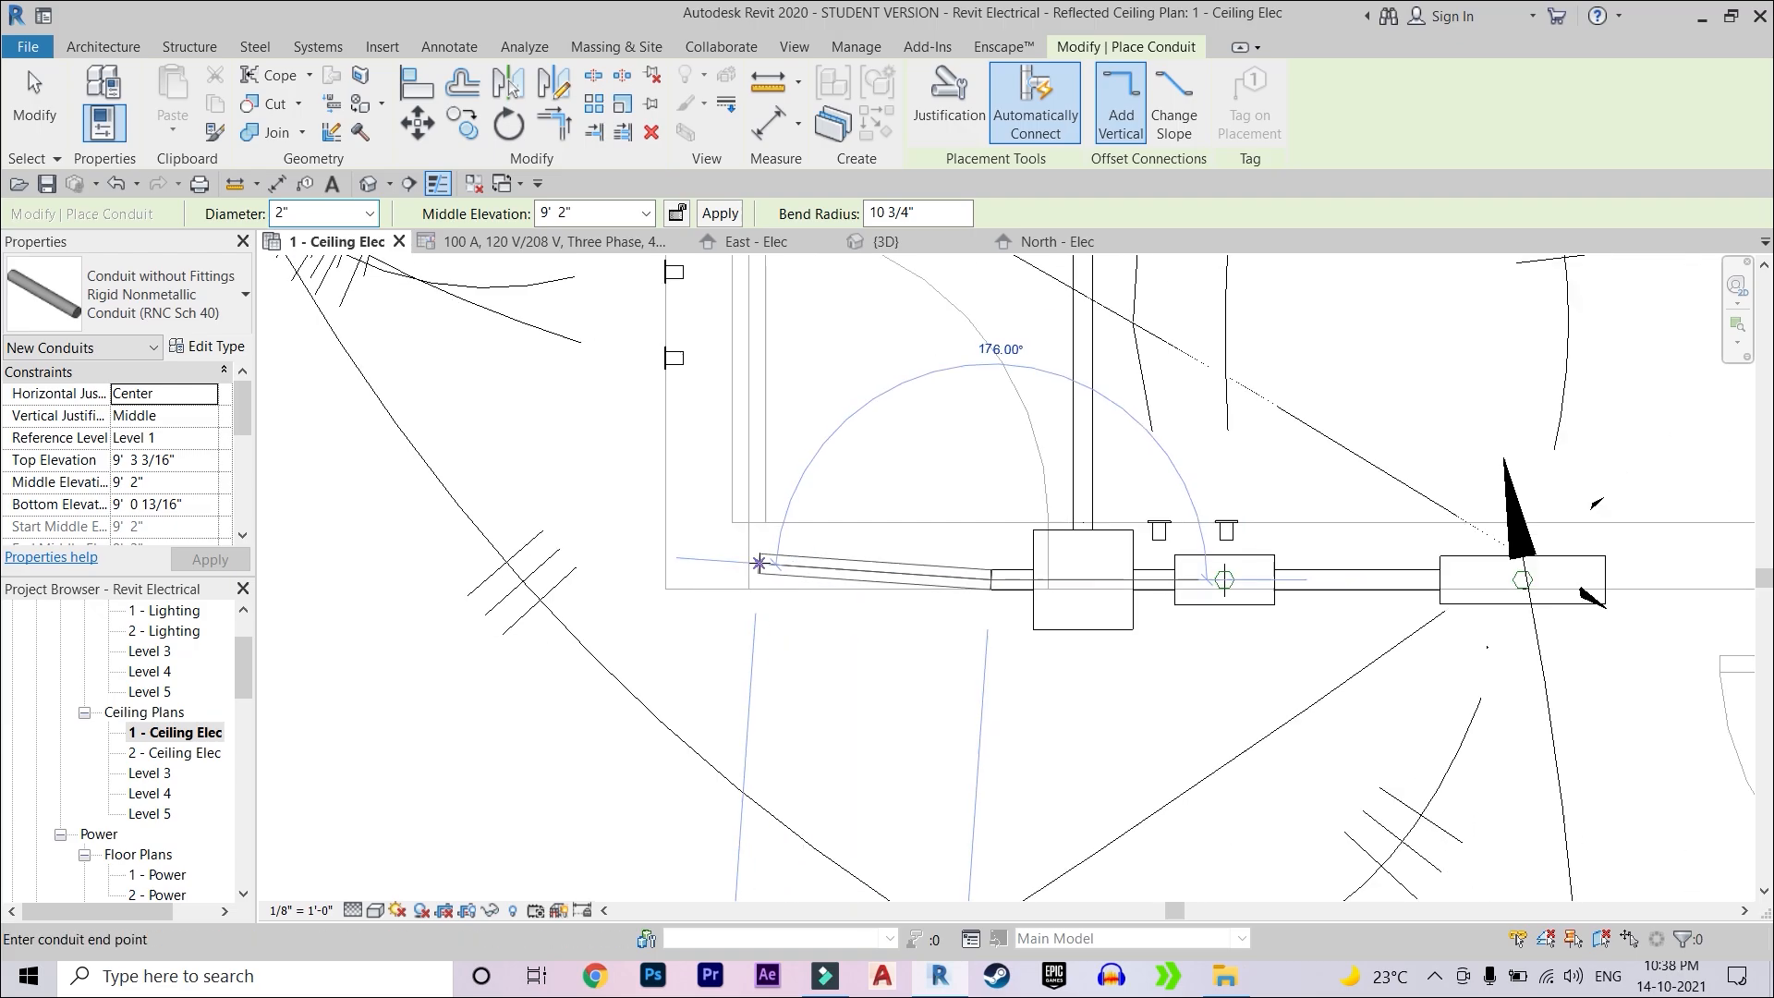
click(706, 578)
- Turn the conduit 90° at the wall corner and run it along the wall past the lower two of the three switches
scroll(702, 536, down, 4)
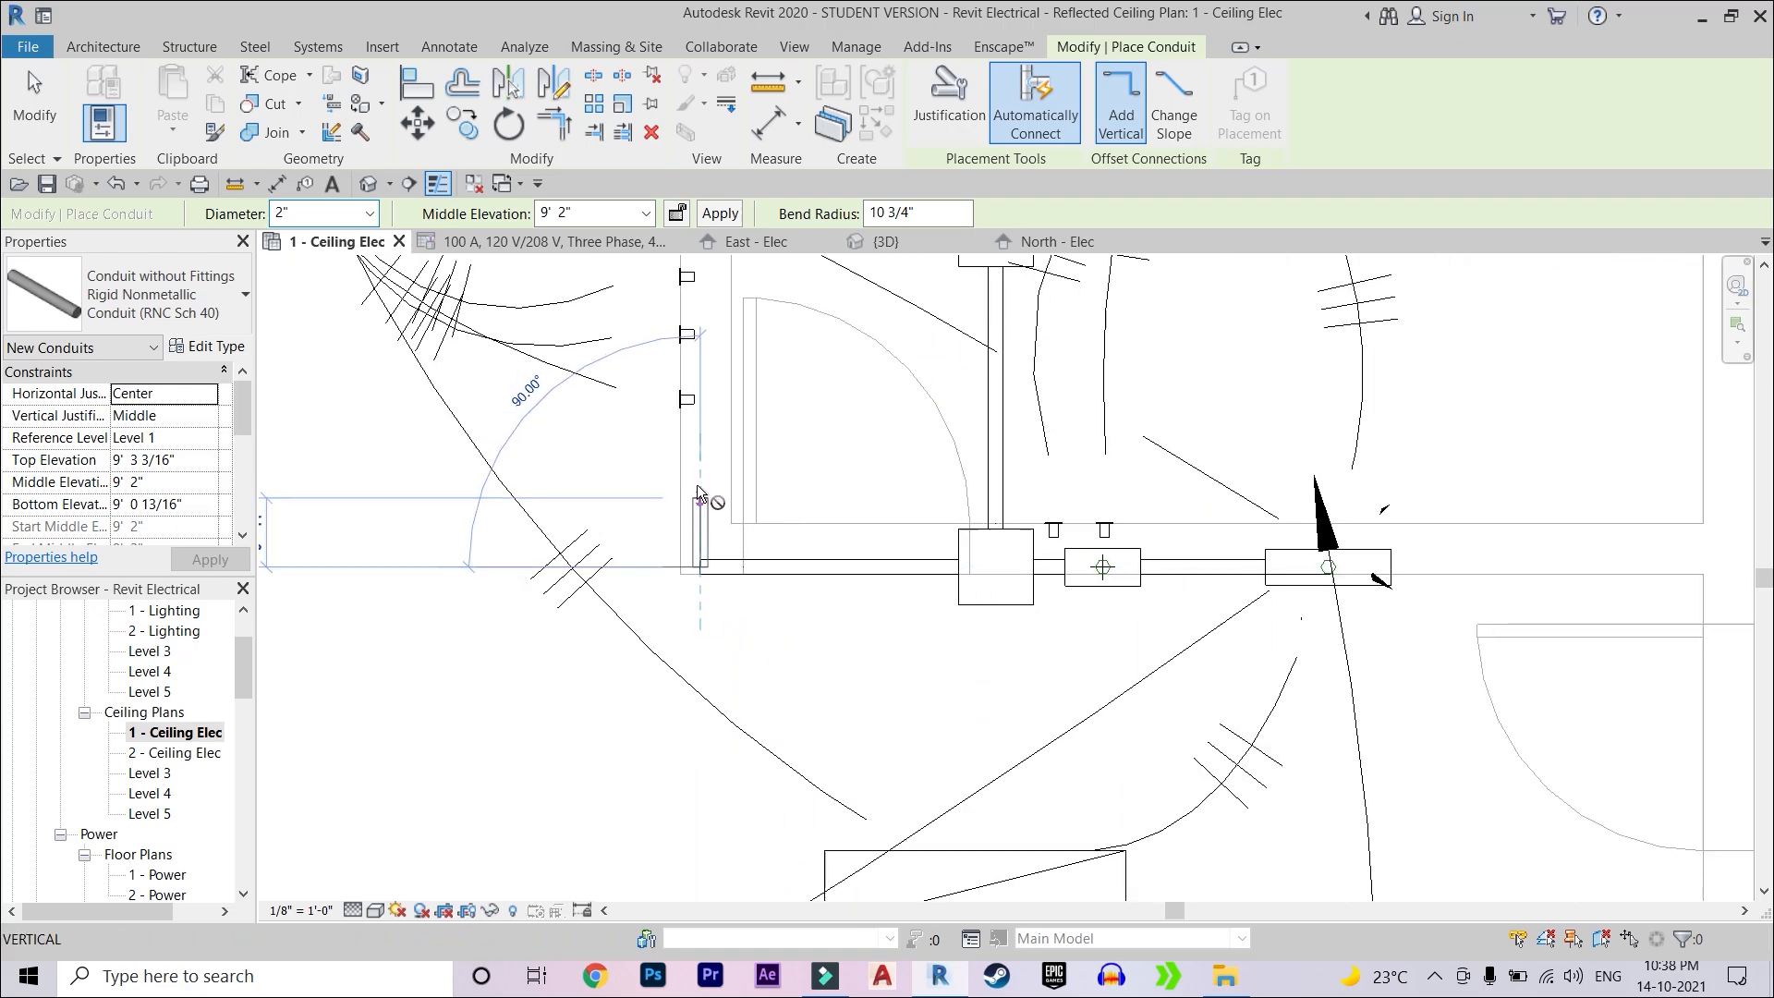
scroll(717, 449, up, 2)
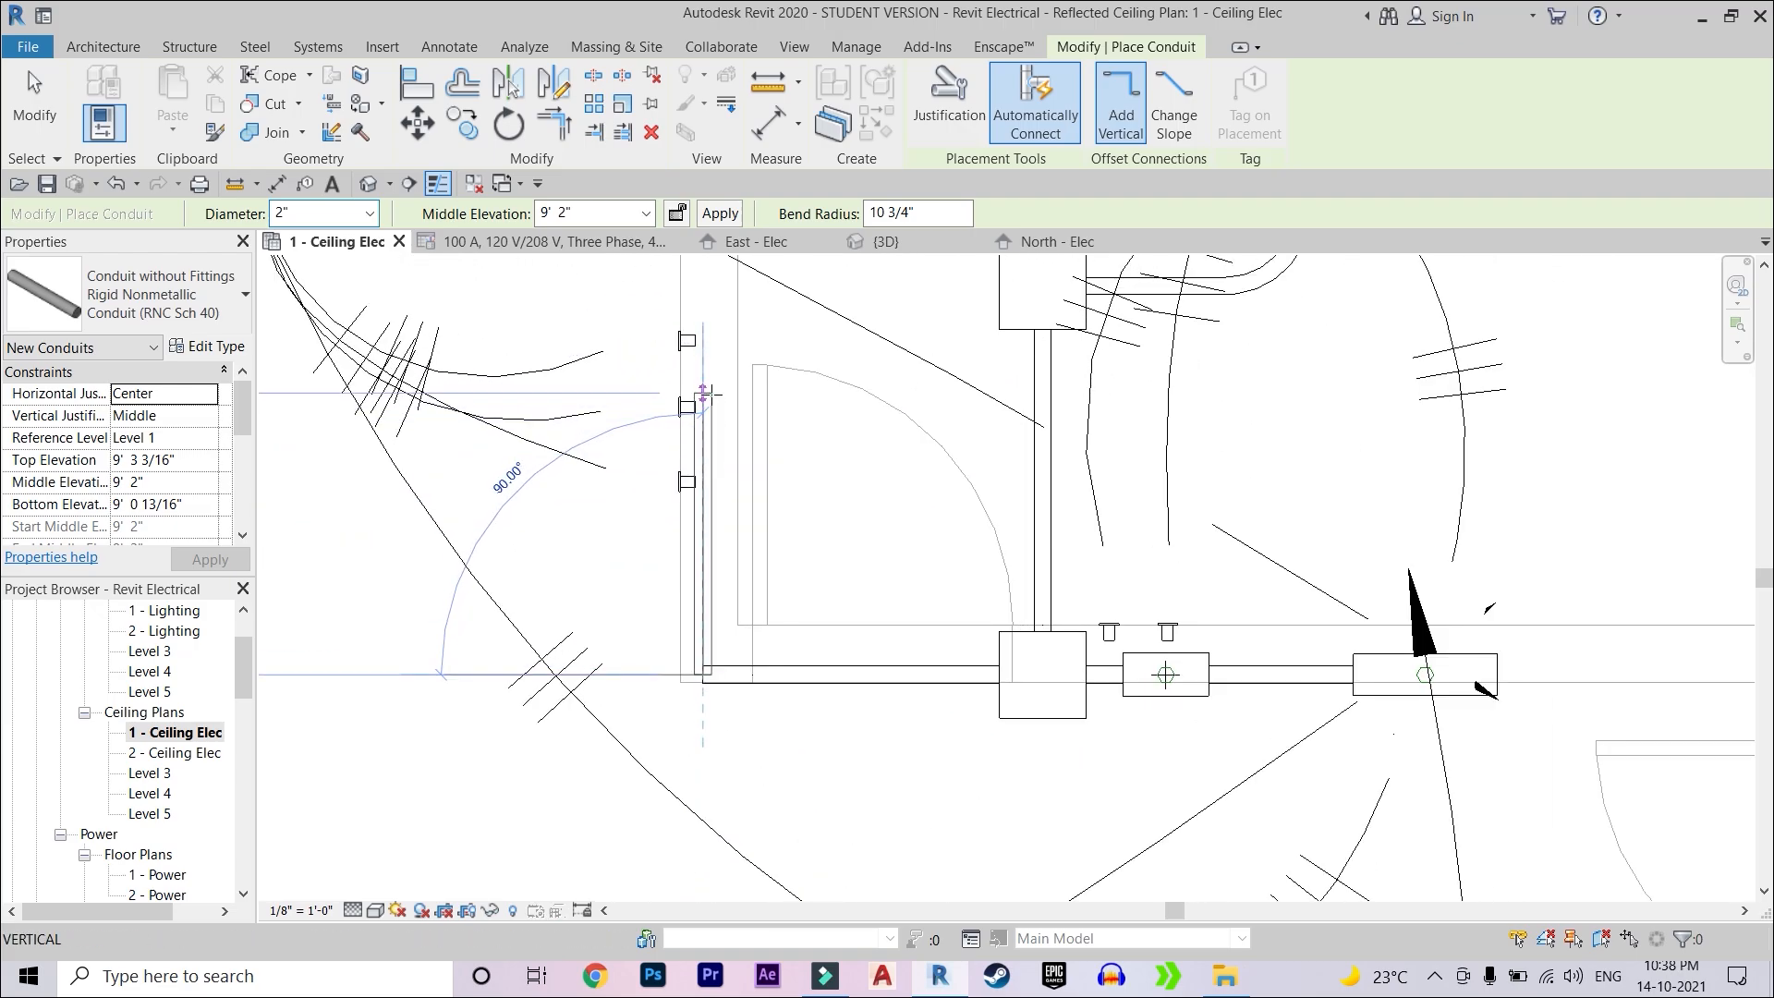
click(704, 395)
scroll(831, 444, down, 3)
scroll(803, 571, up, 3)
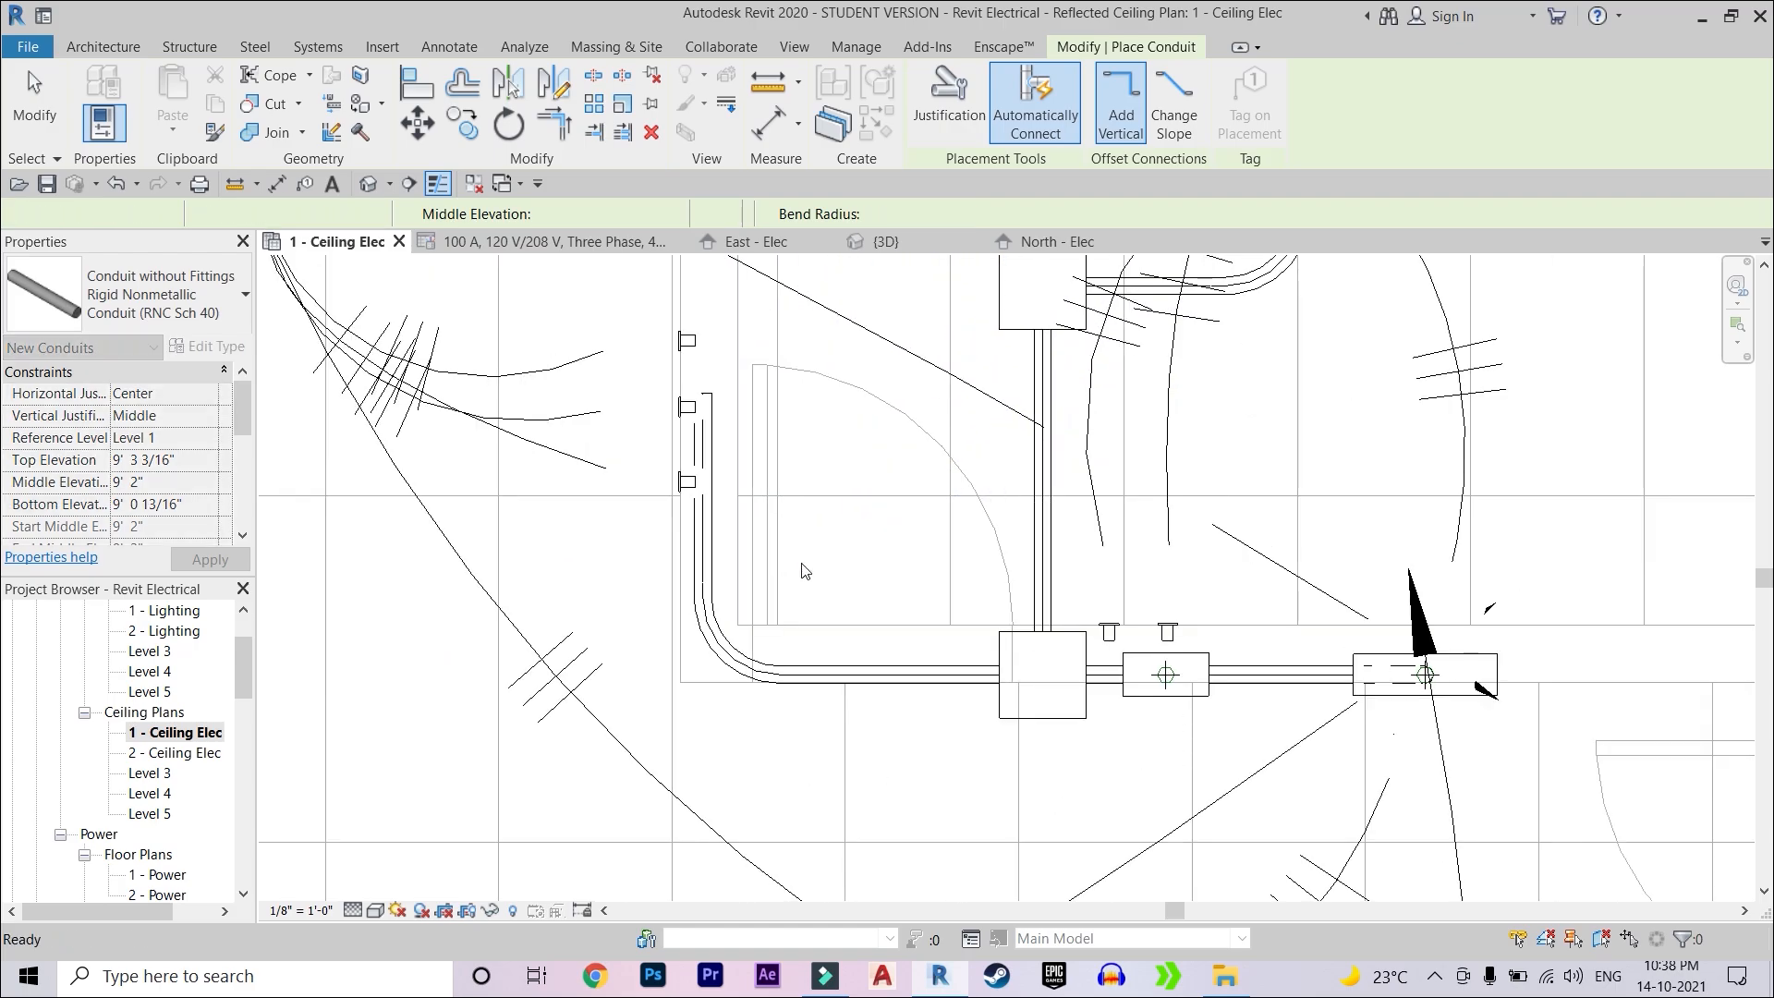
key(Escape)
- Delete the elbow at the wall corner and stretch the vertical conduit beyond the corner to about 6' 2" long
click(727, 636)
scroll(727, 634, down, 2)
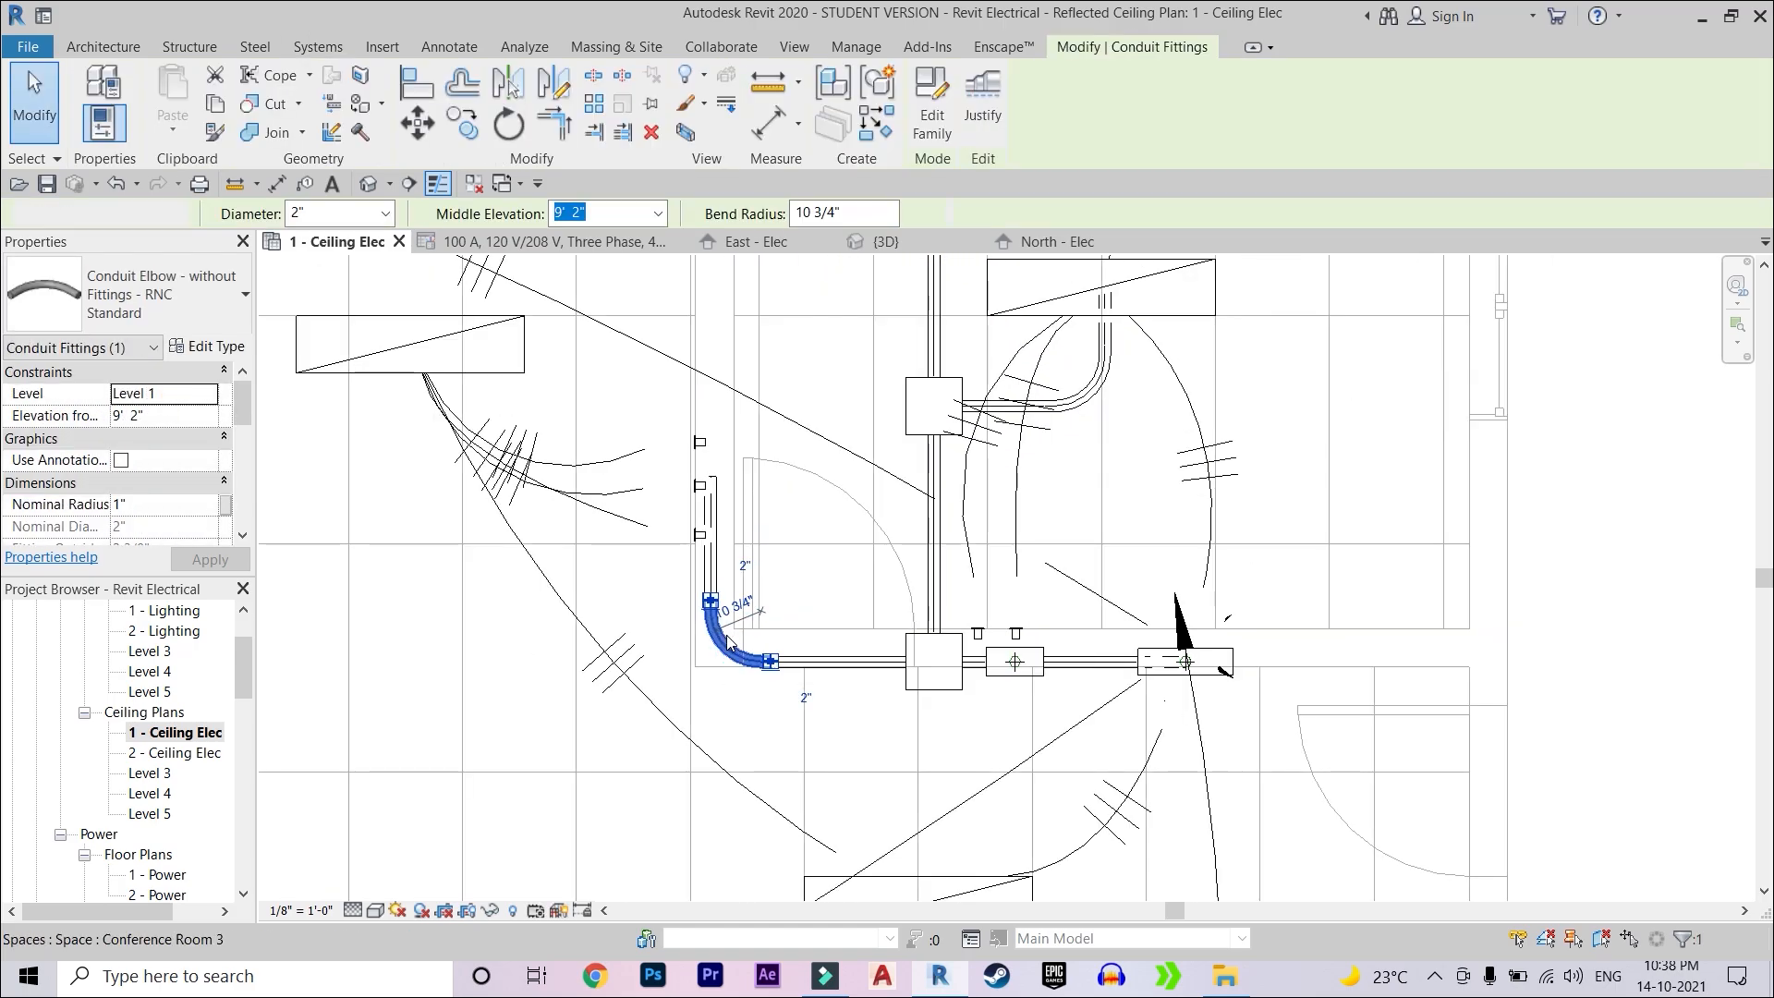
key(Delete)
click(710, 592)
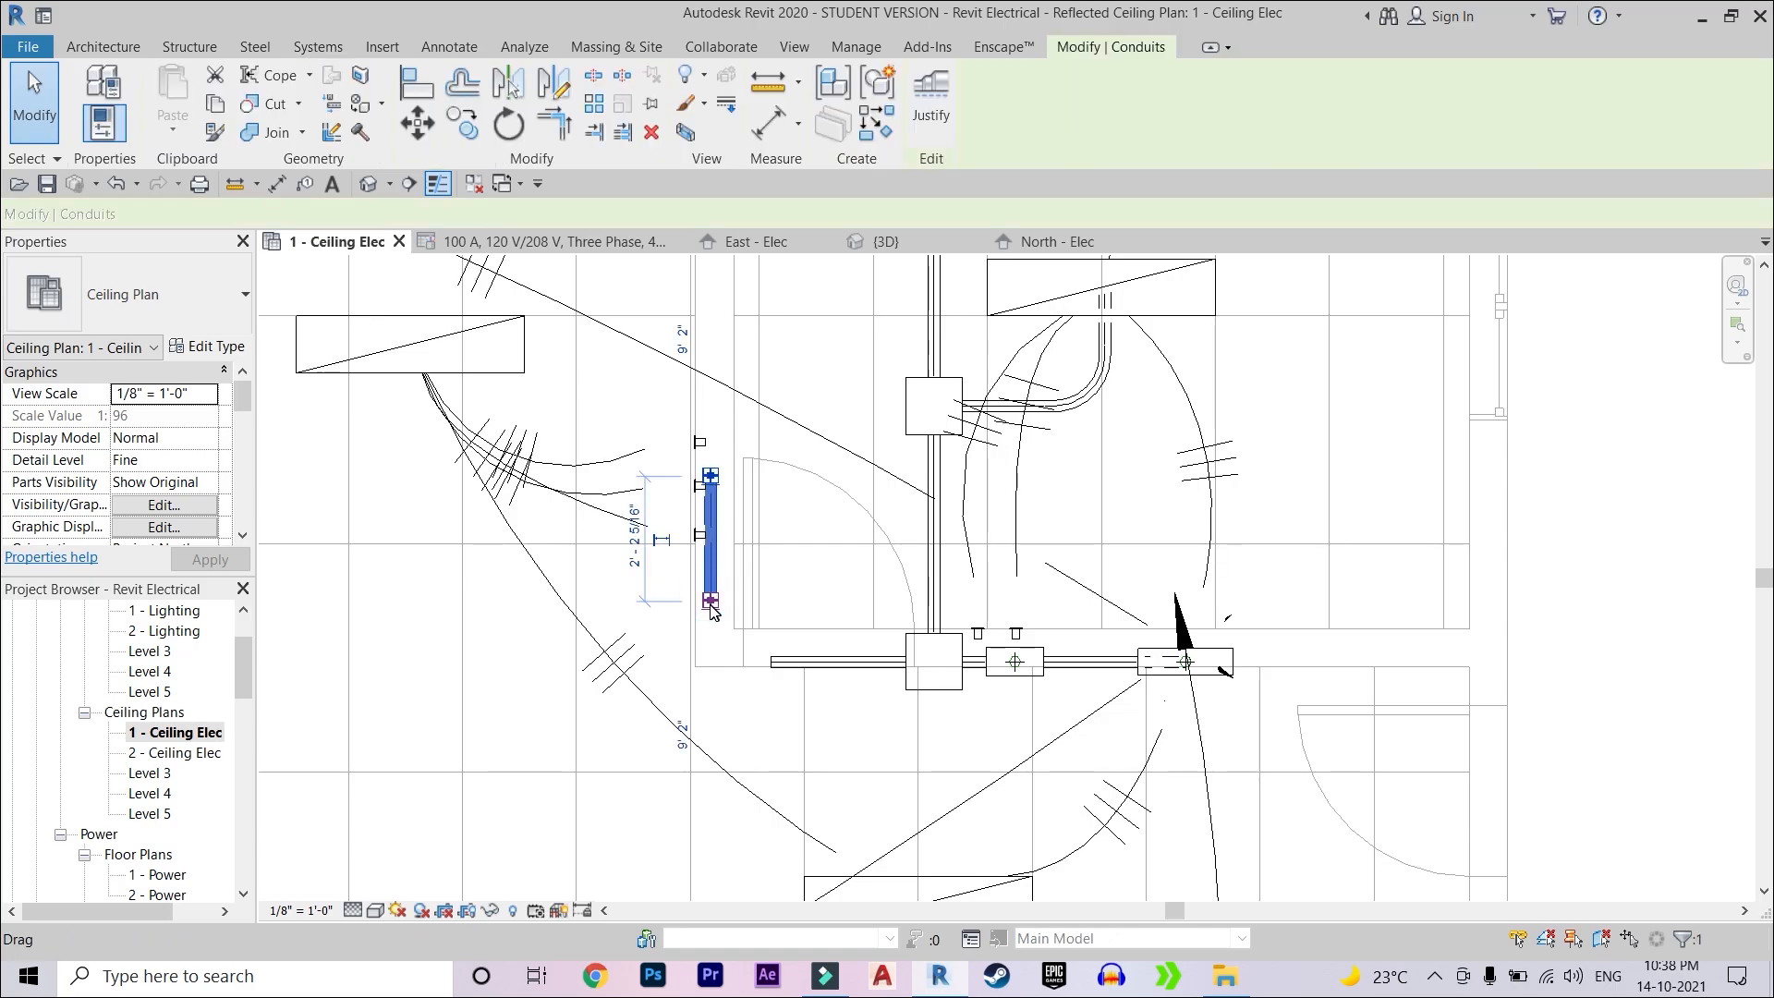
drag(711, 601, 709, 824)
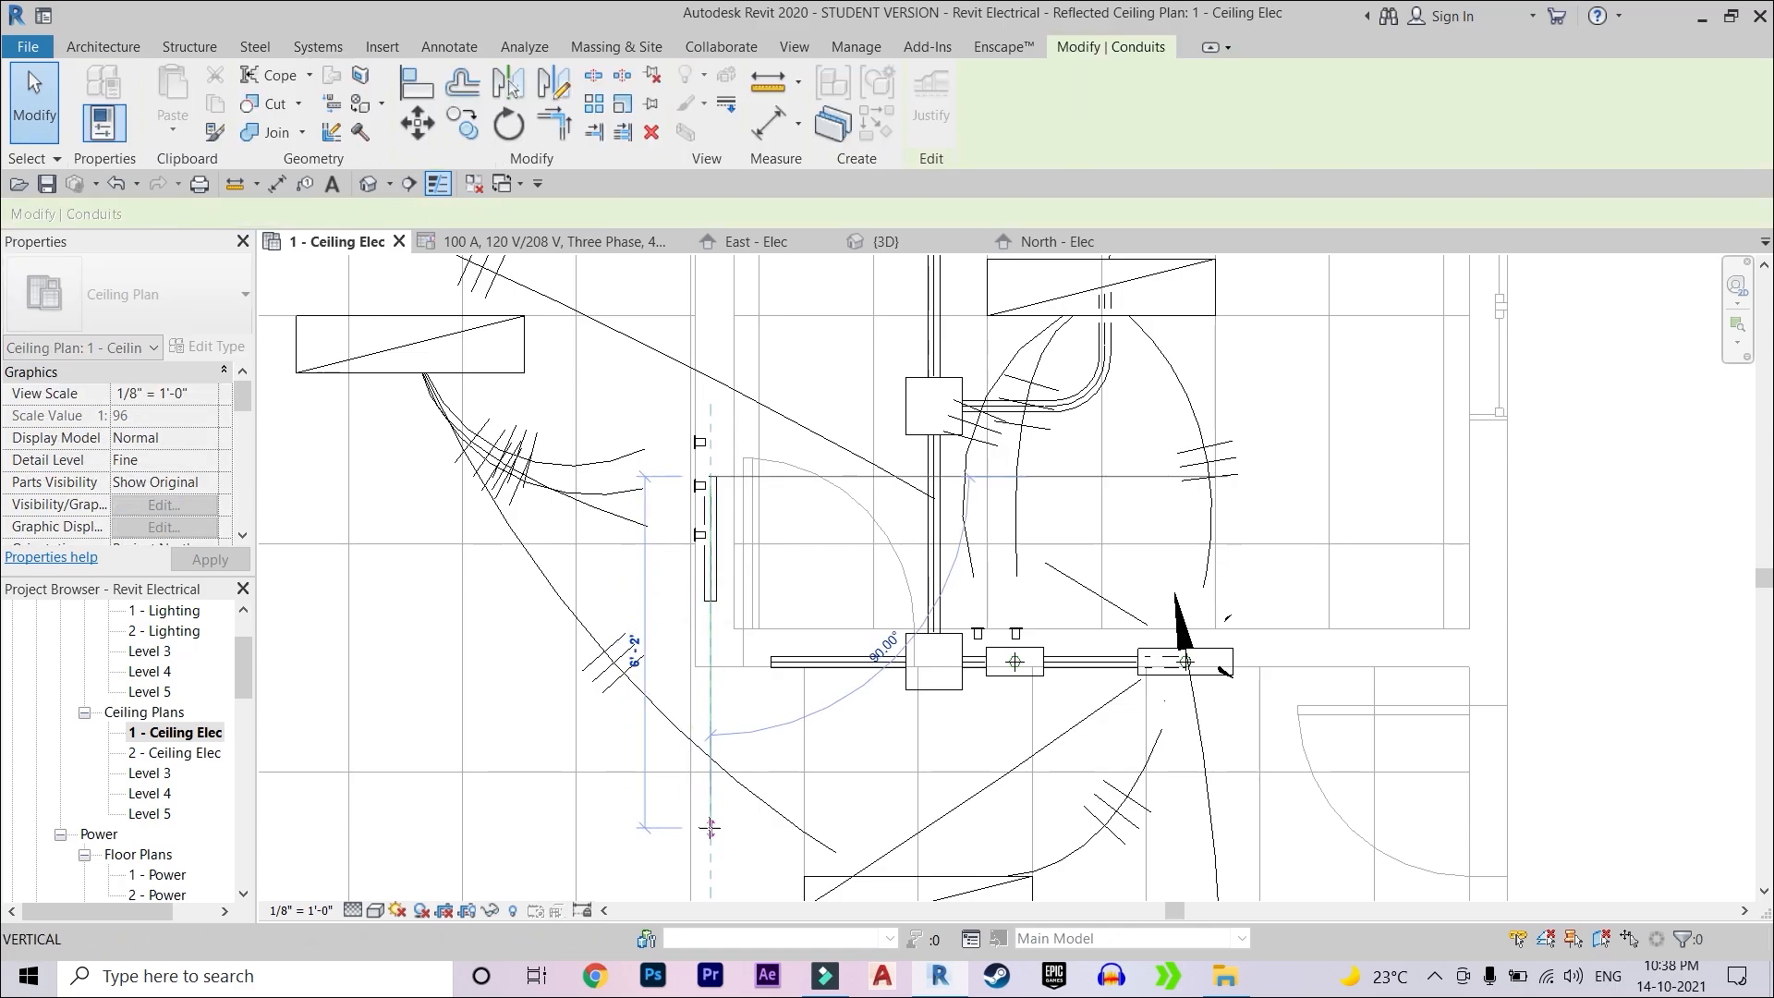
key(Escape)
- Extend the horizontal conduit to the vertical one so that they join at a junction box at the wall corner
click(788, 664)
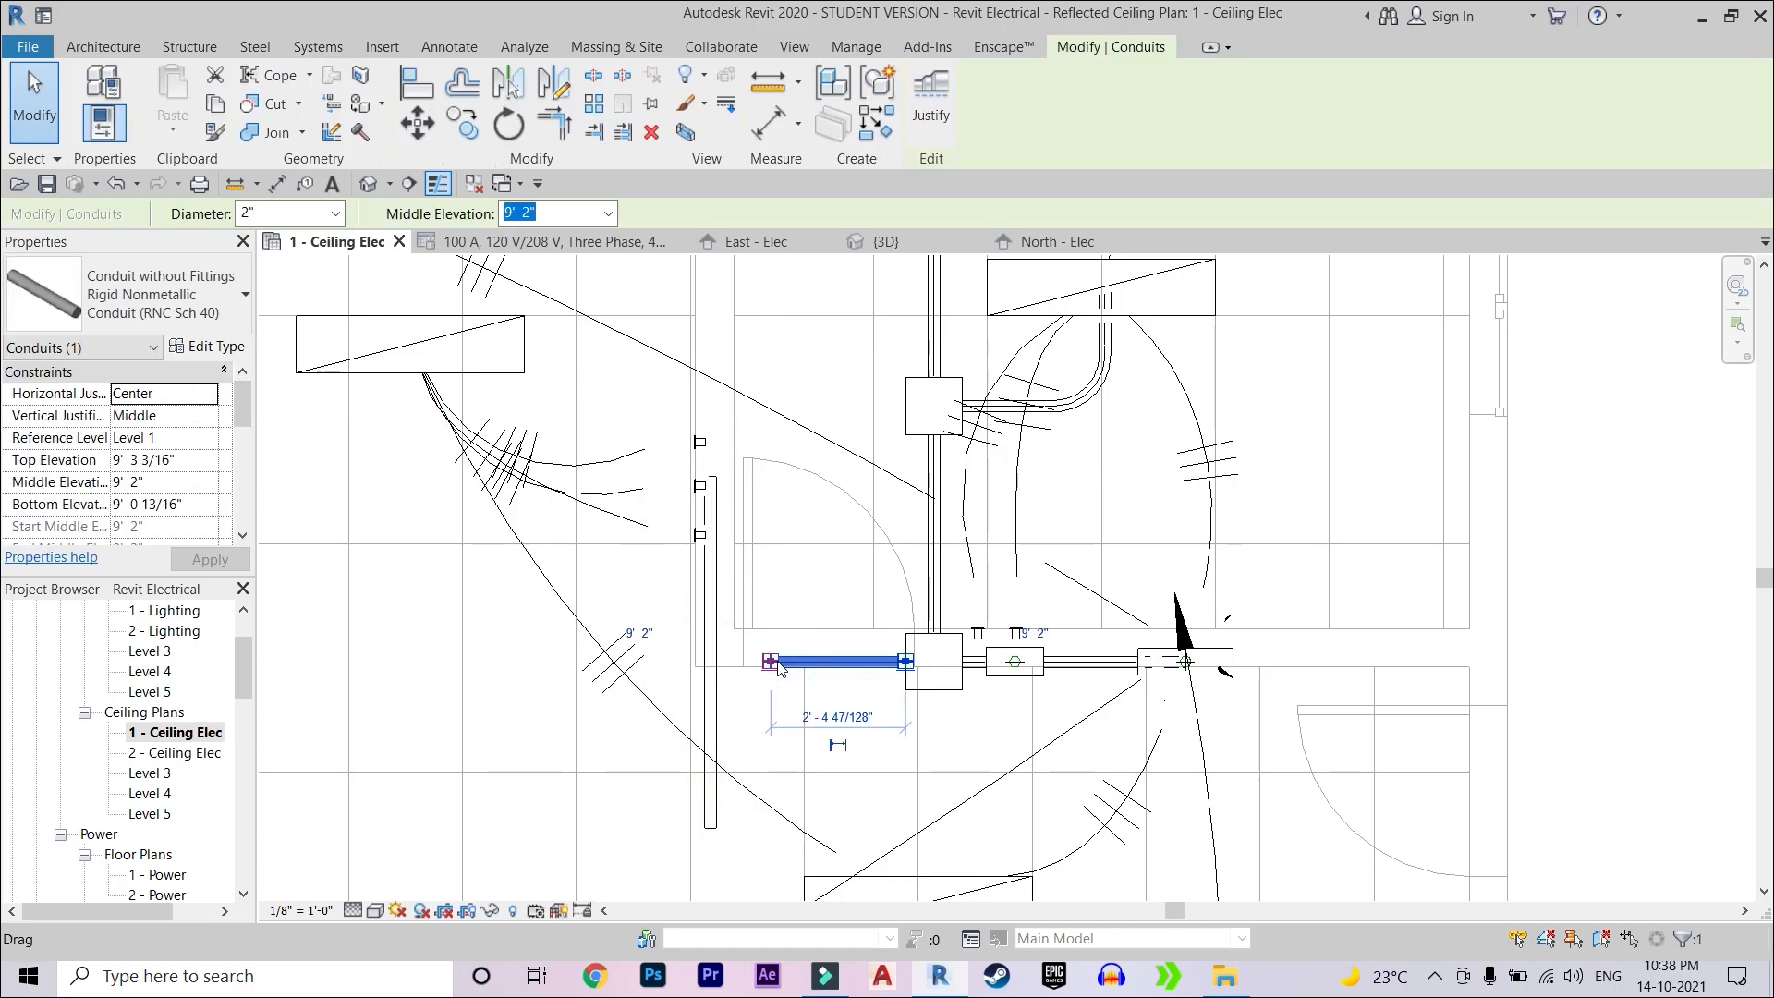
drag(776, 663, 715, 662)
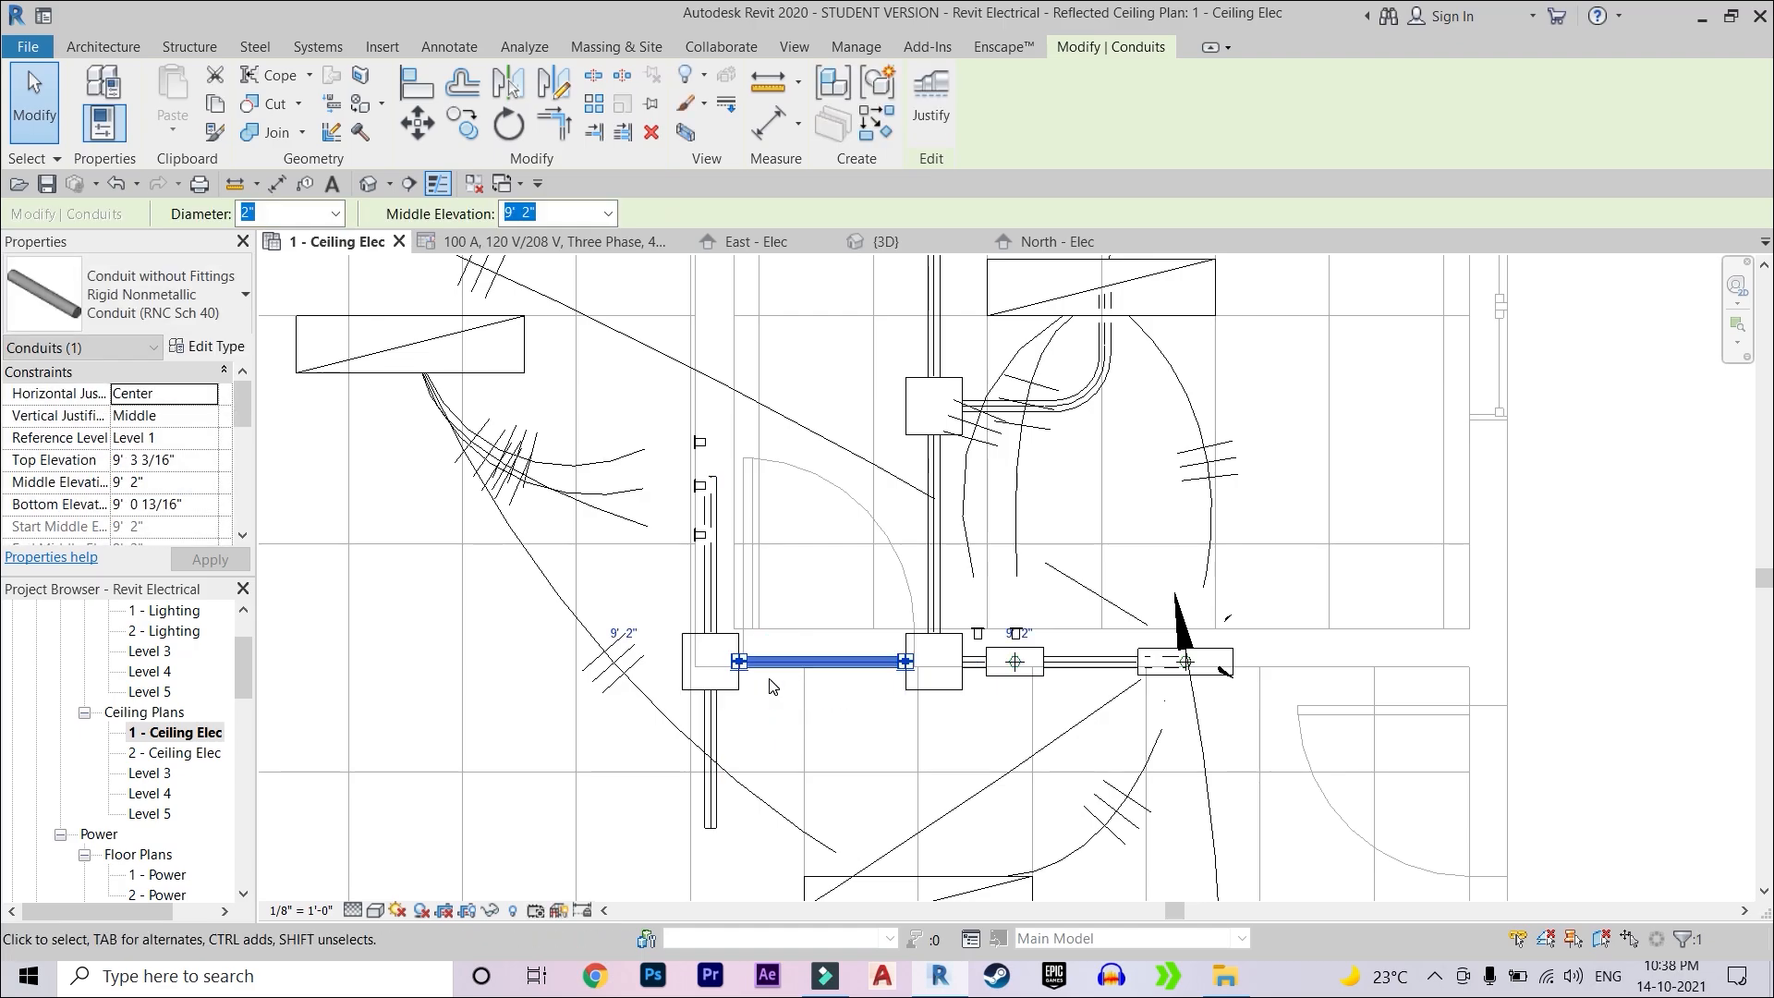
scroll(773, 684, down, 2)
middle_drag(782, 615, 798, 463)
key(Escape)
scroll(778, 587, up, 1)
scroll(776, 592, up, 1)
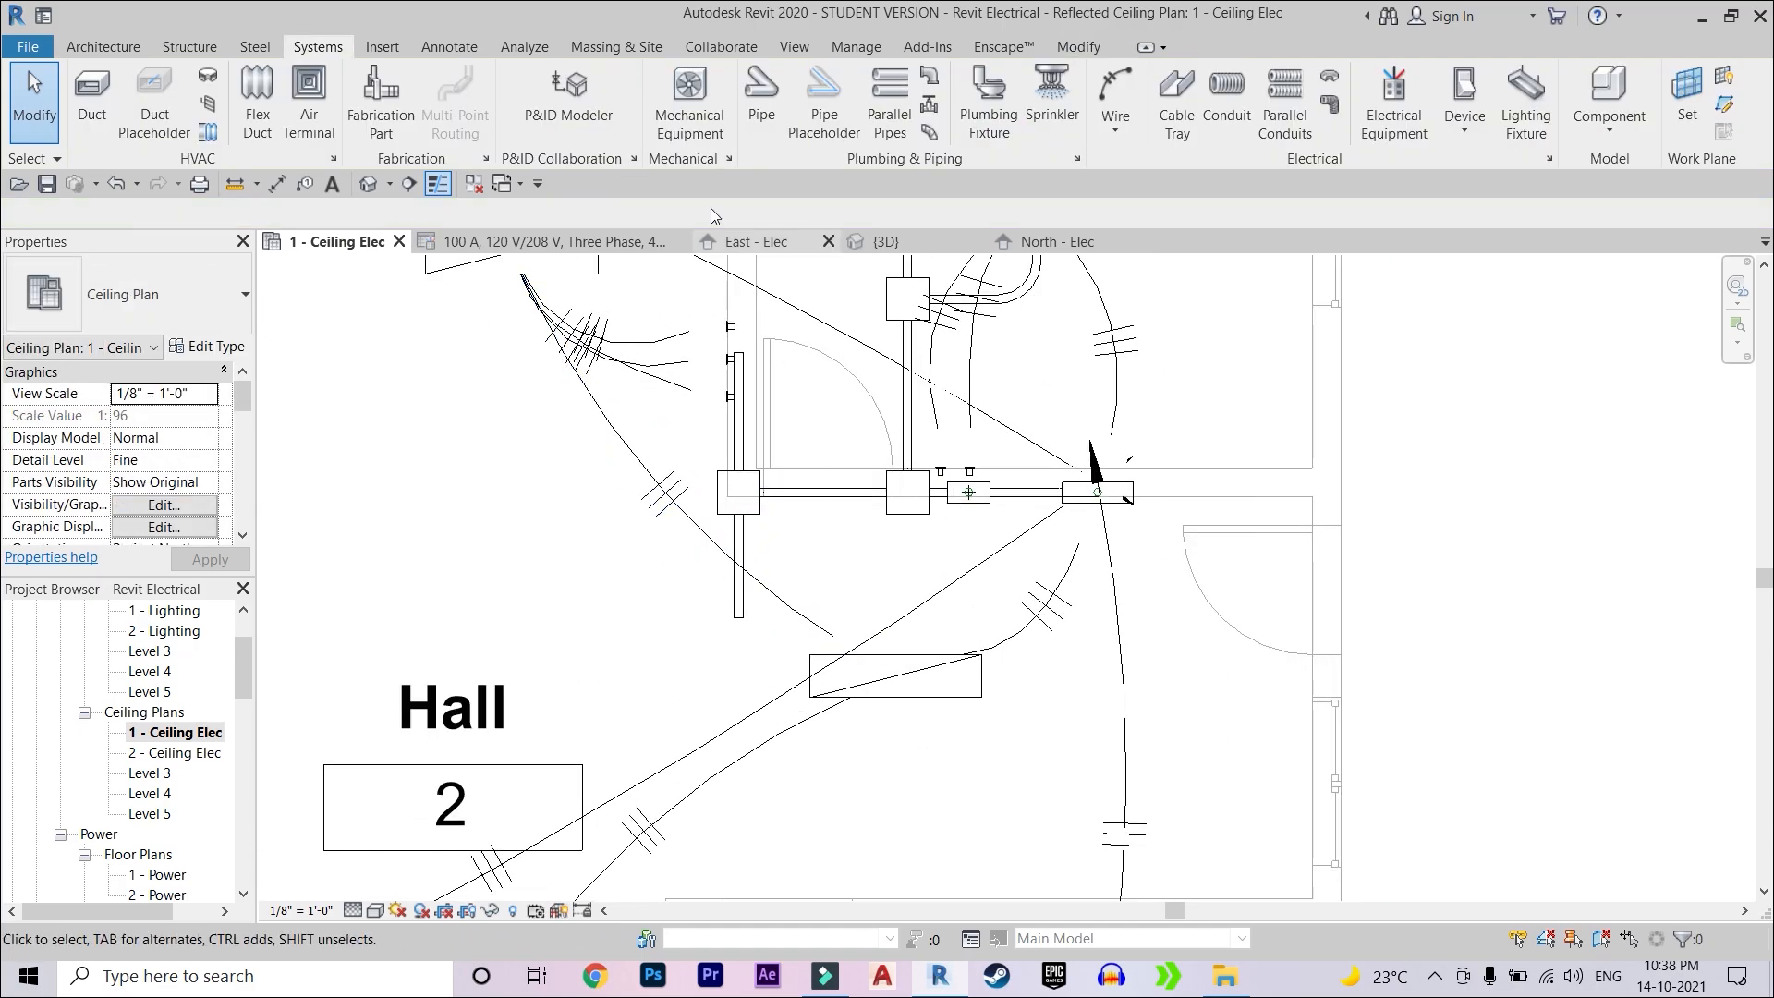
- Continue the vertical conduit's lower end with a 2" conduit at 9' 2", bending it 90° into the light fixture near the Hall
click(1218, 100)
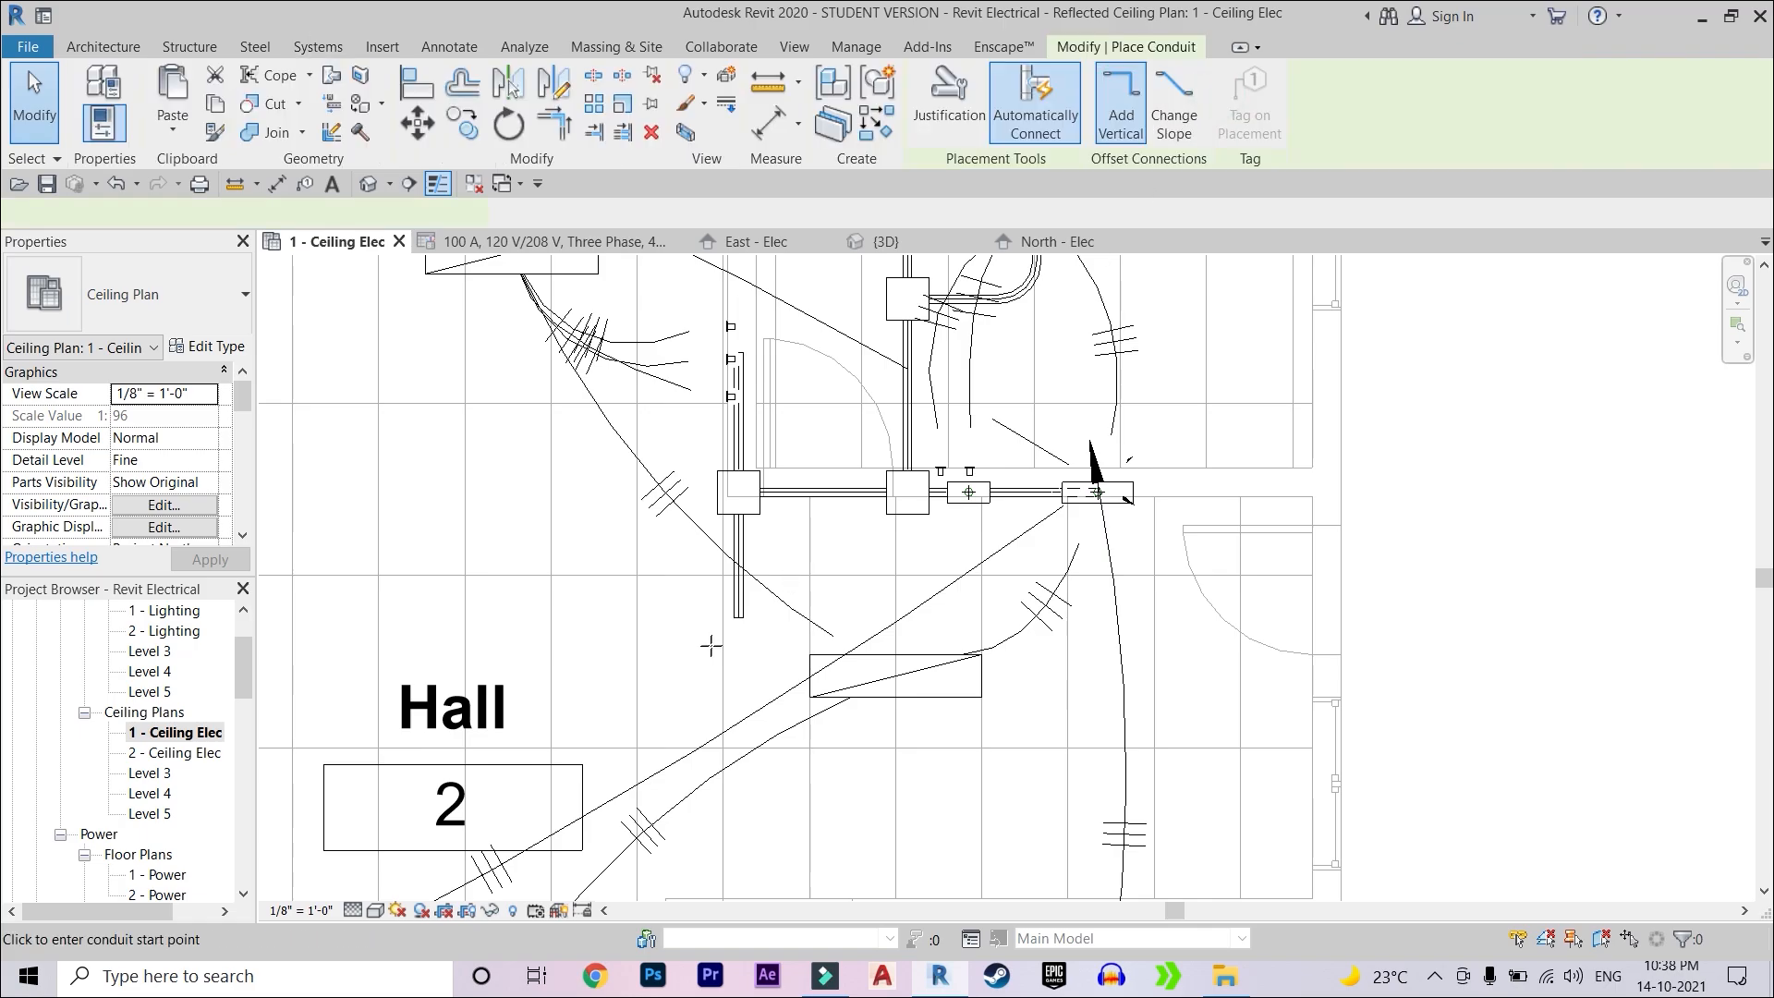
scroll(719, 638, up, 1)
click(722, 633)
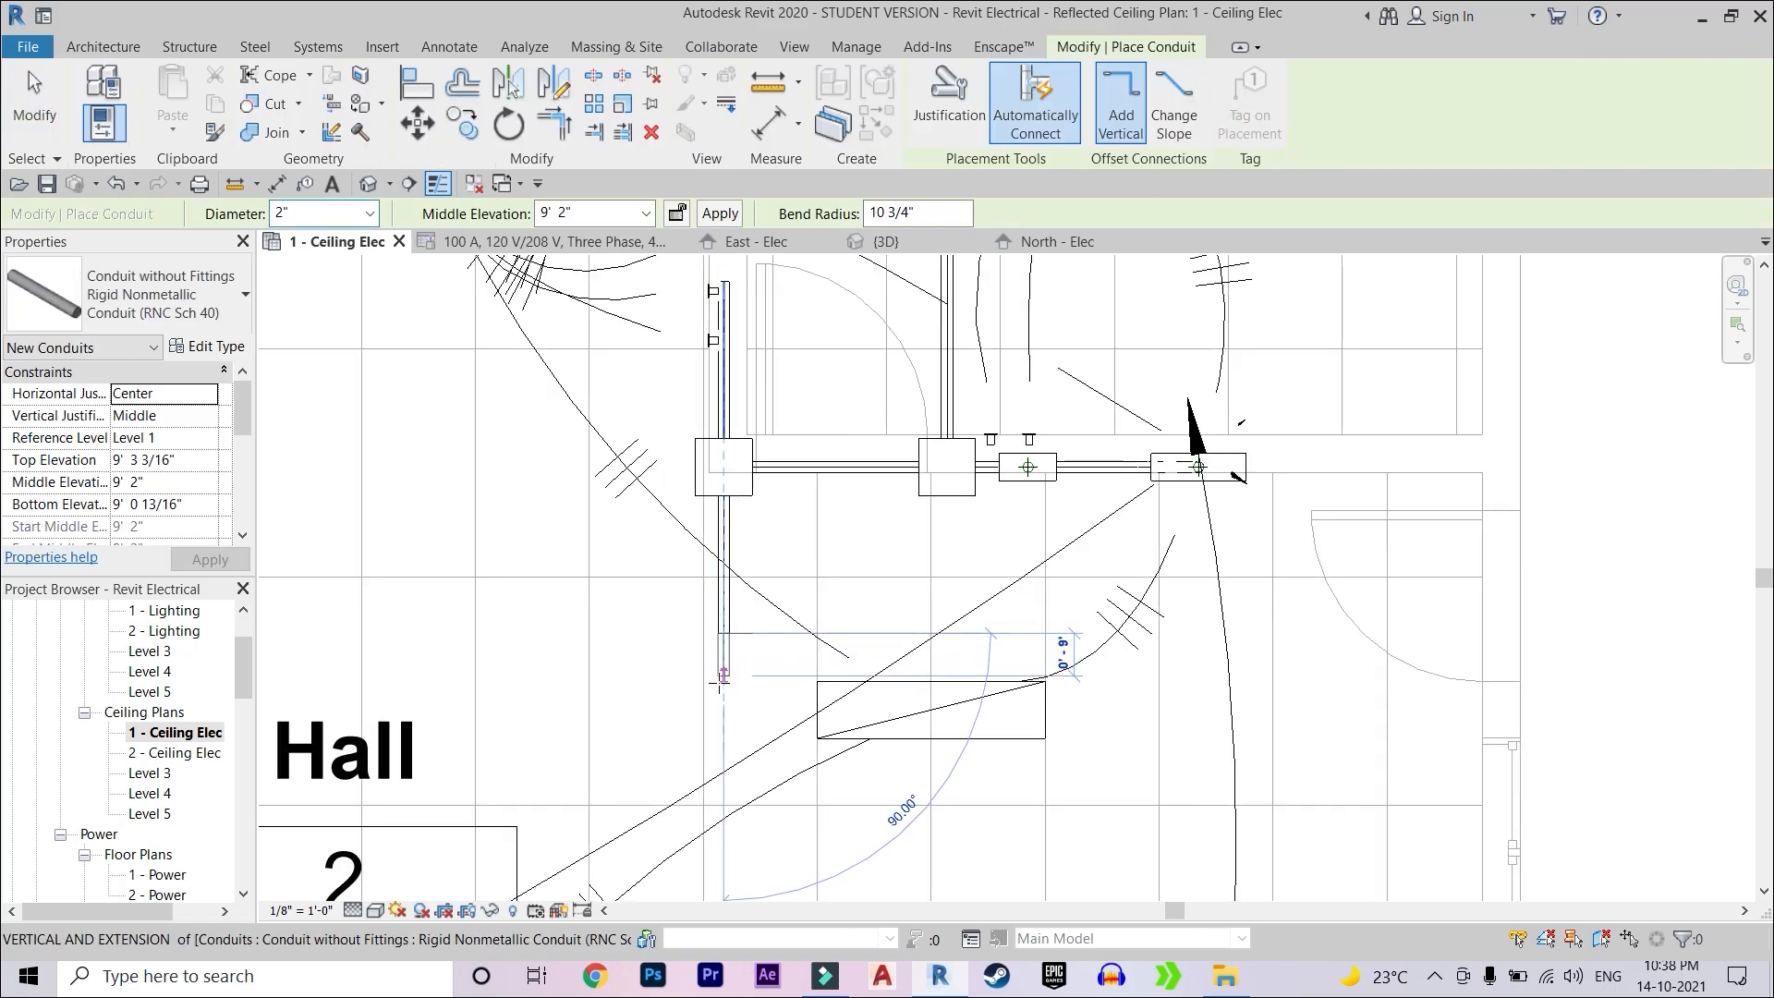
click(928, 713)
scroll(955, 566, down, 2)
middle_drag(955, 567, 998, 653)
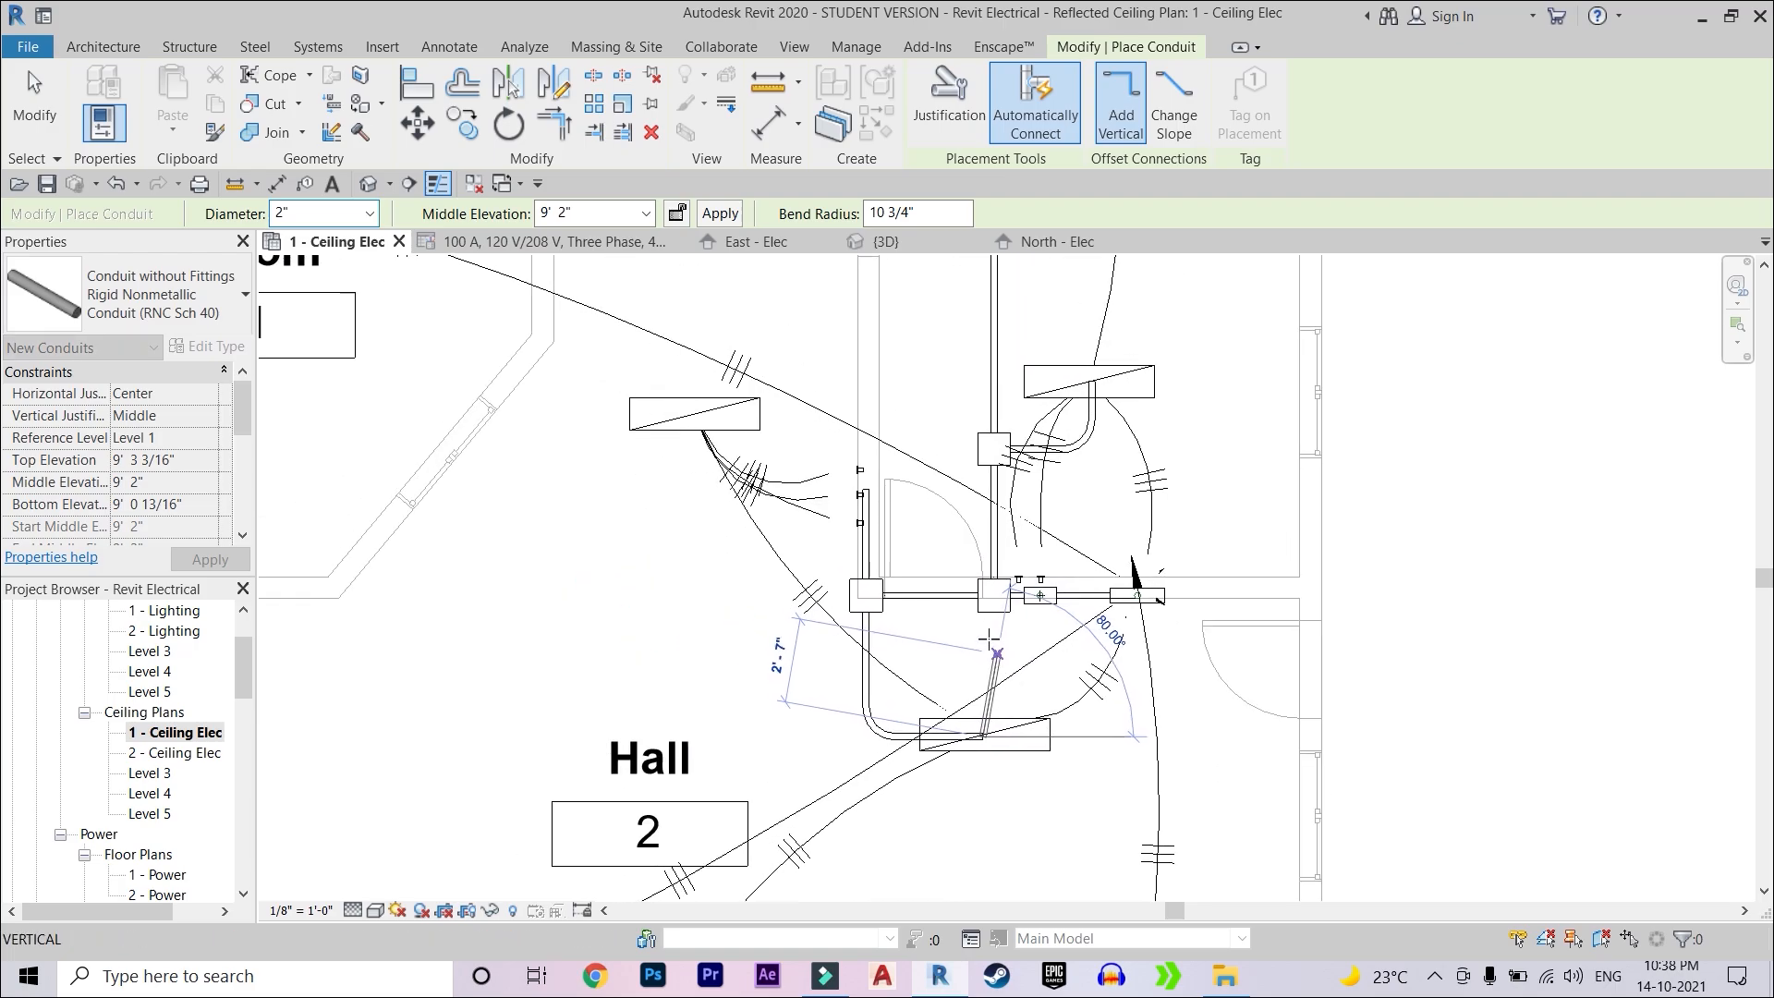
key(Escape)
key(Escape)
middle_drag(792, 356, 836, 527)
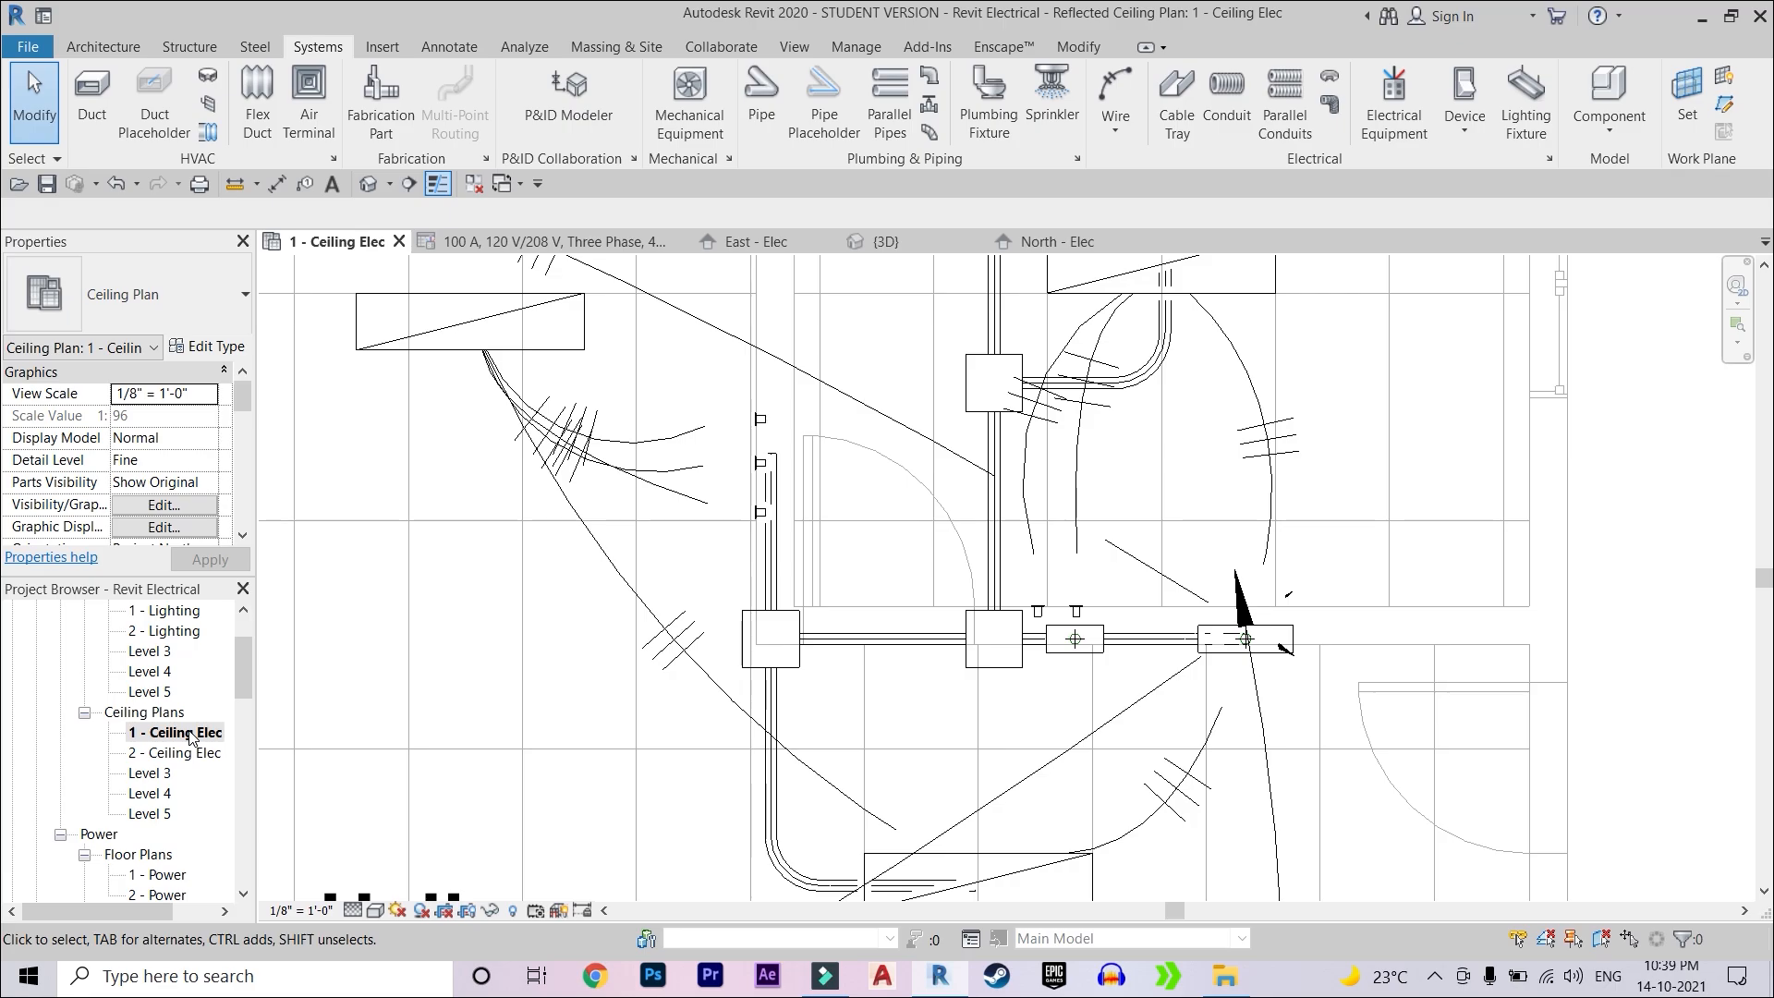
- Open the East - Elec elevation and set its detail level to Fine
scroll(159, 777, down, 4)
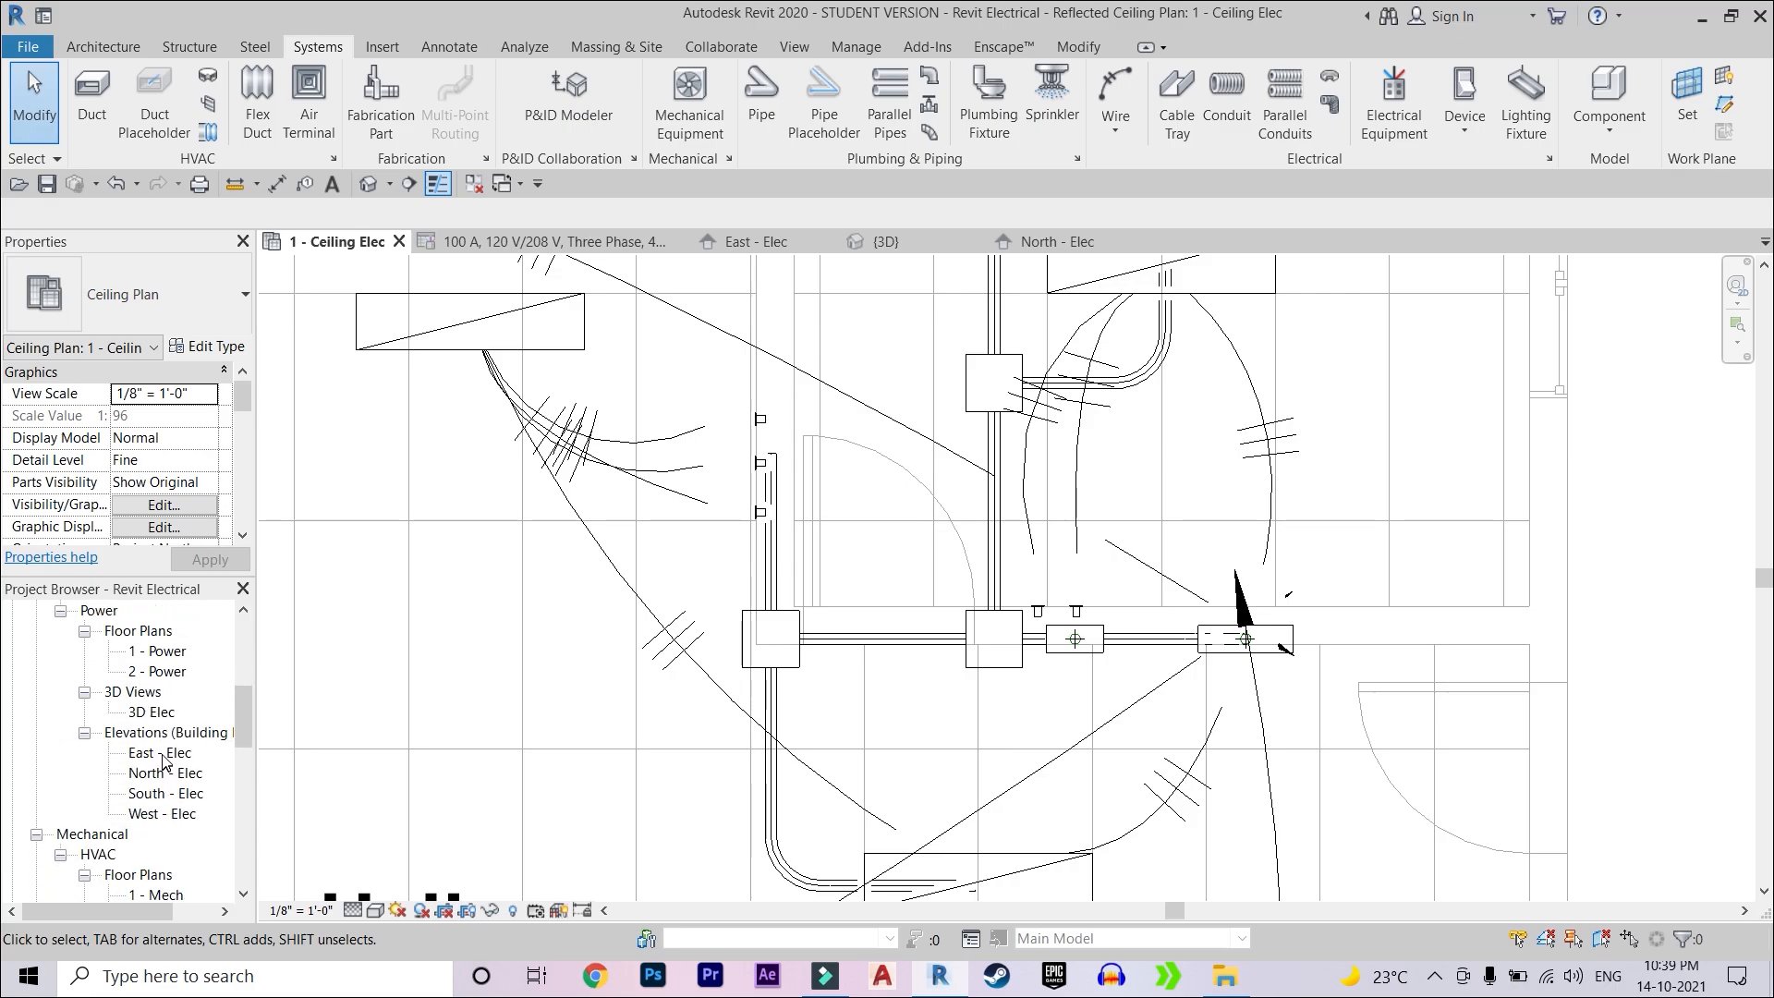
double_click(163, 752)
scroll(1079, 626, down, 3)
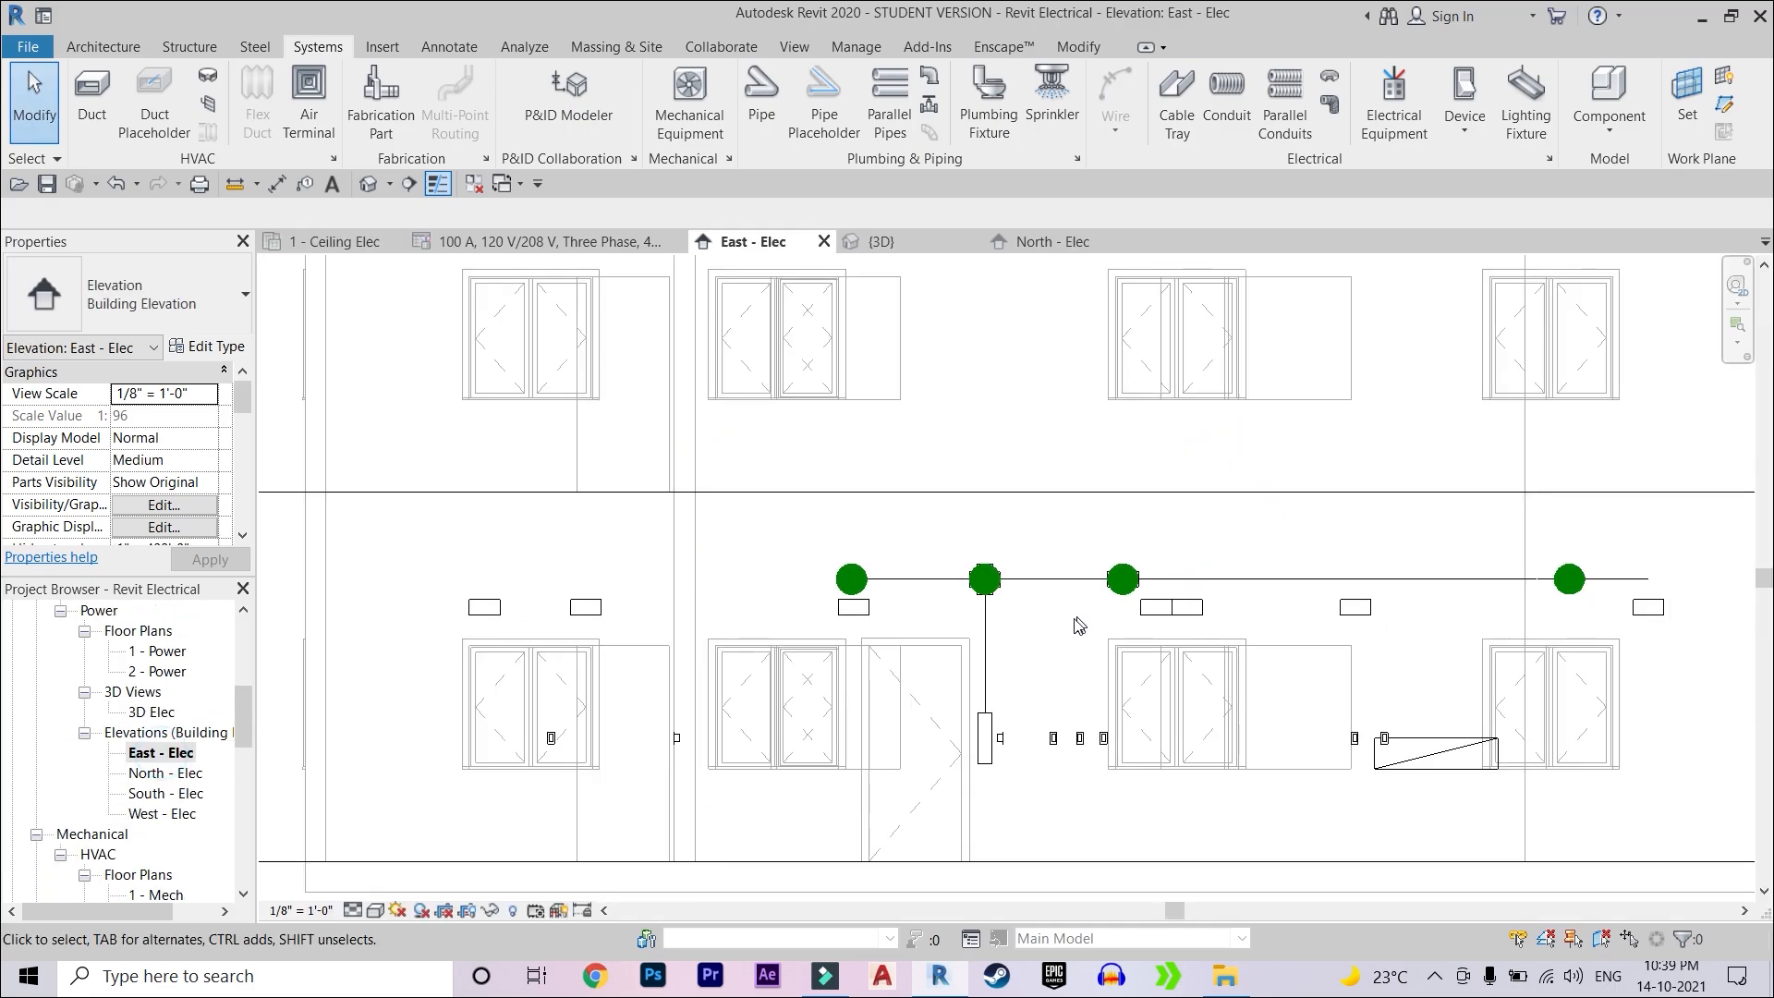
middle_drag(1213, 726, 1081, 705)
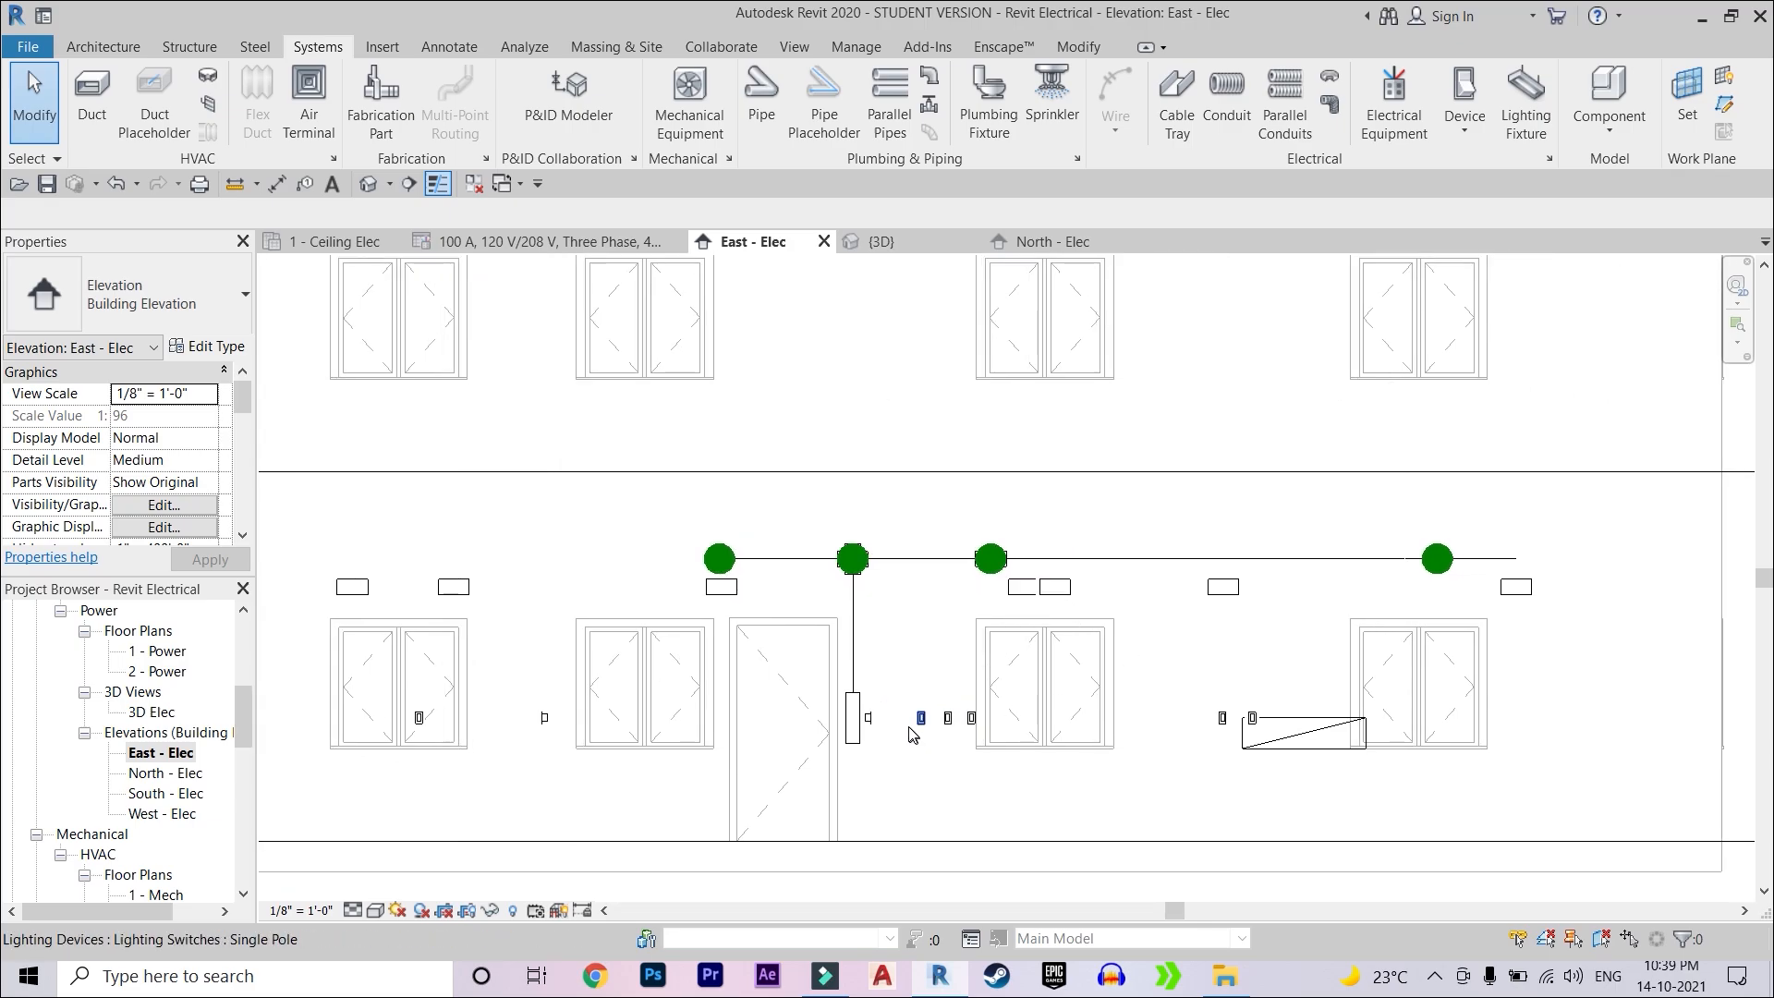
scroll(911, 647, up, 4)
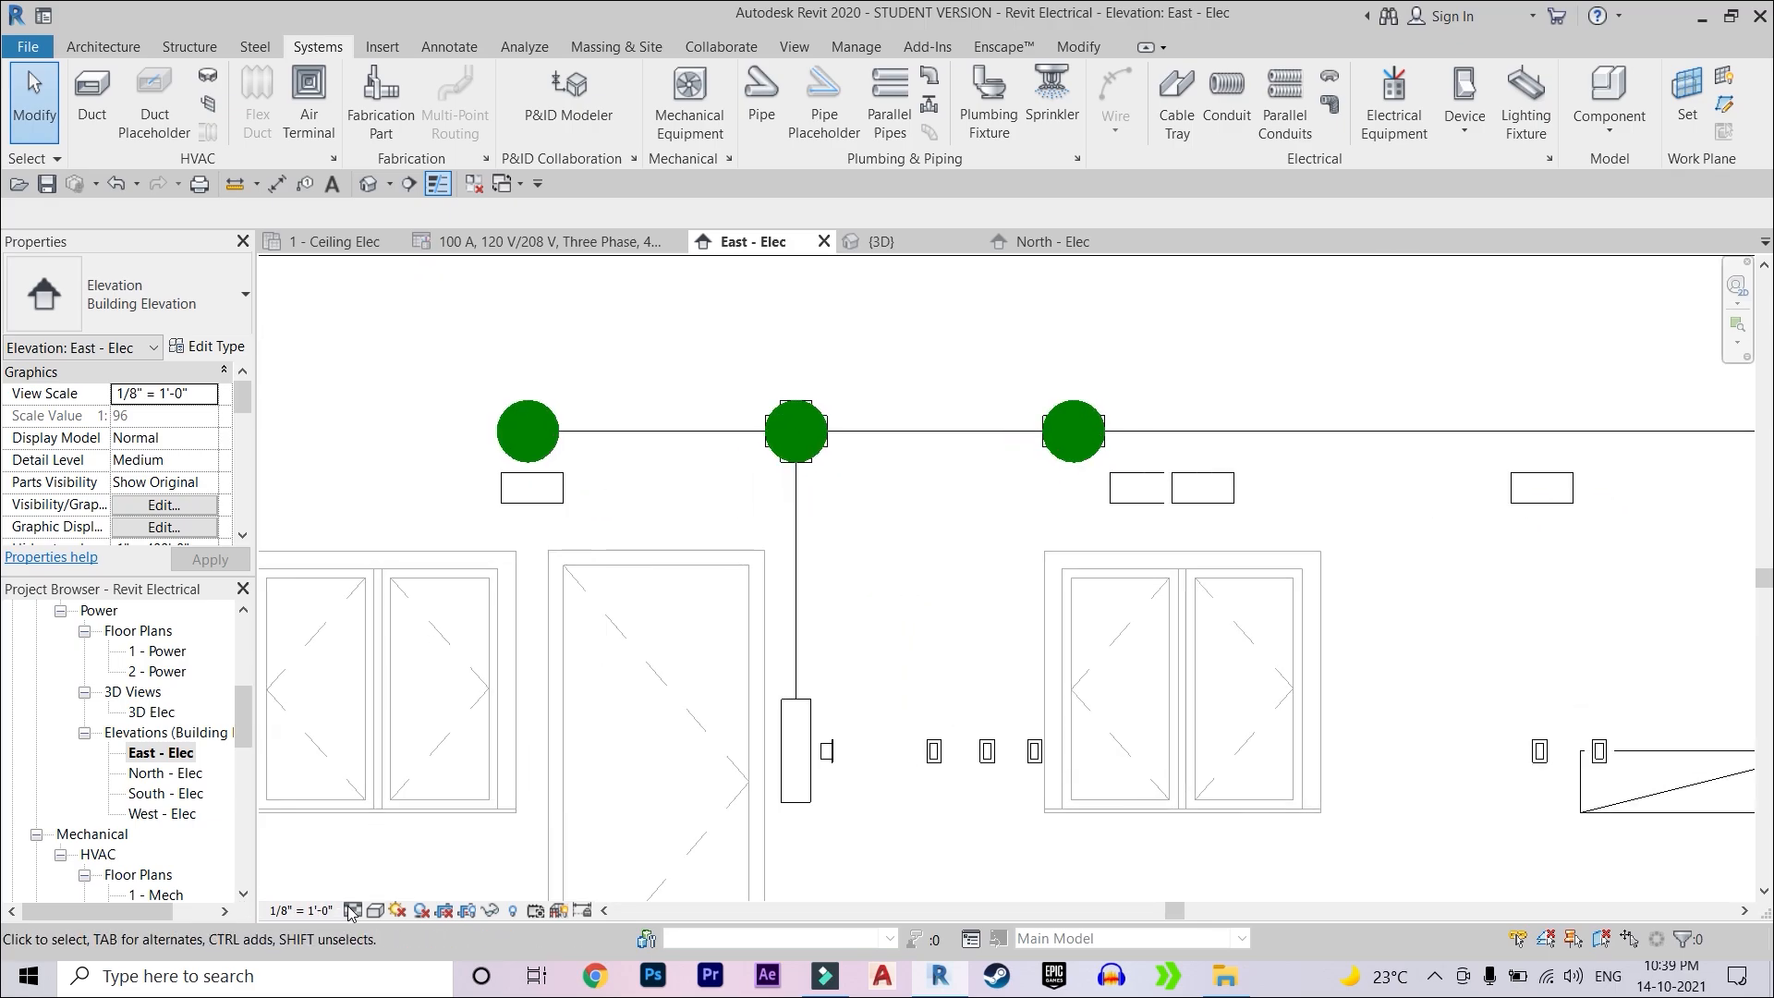
click(386, 885)
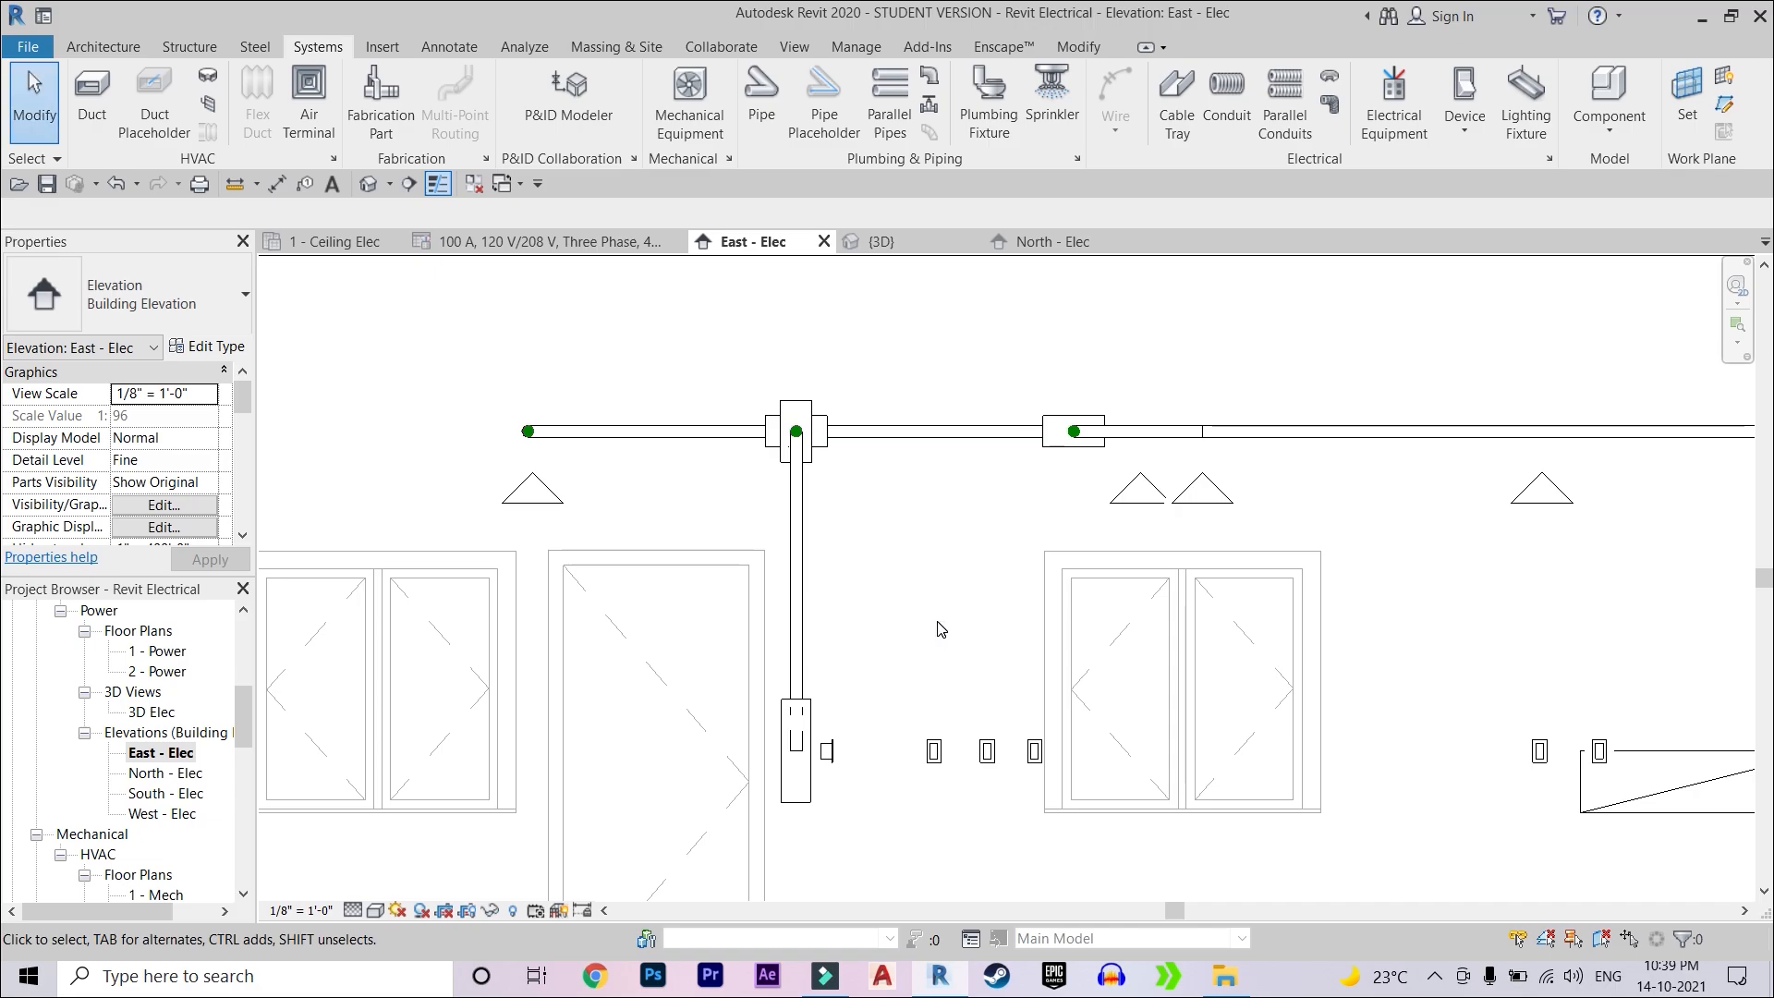
- Examine the conduit run above the three switches in the 3D view from several angles
click(794, 46)
click(653, 88)
shift+middle_drag(1034, 673, 813, 610)
scroll(842, 592, up, 3)
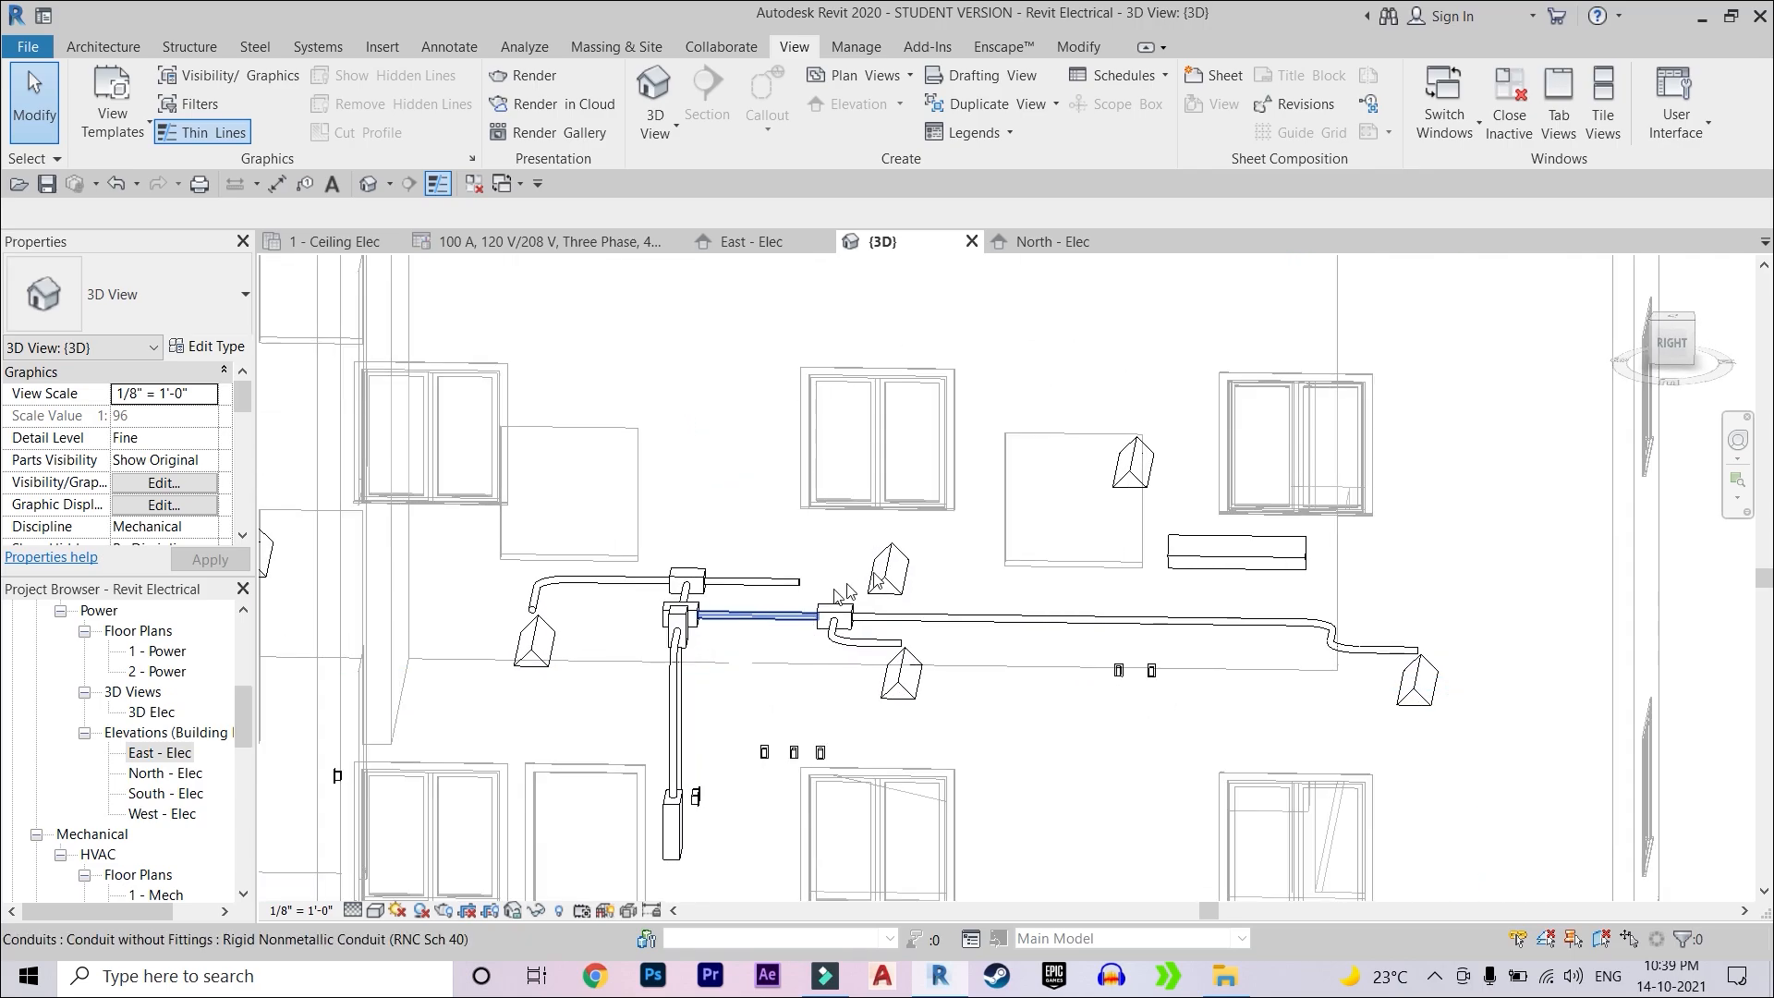
scroll(874, 574, up, 1)
shift+middle_drag(933, 547, 994, 473)
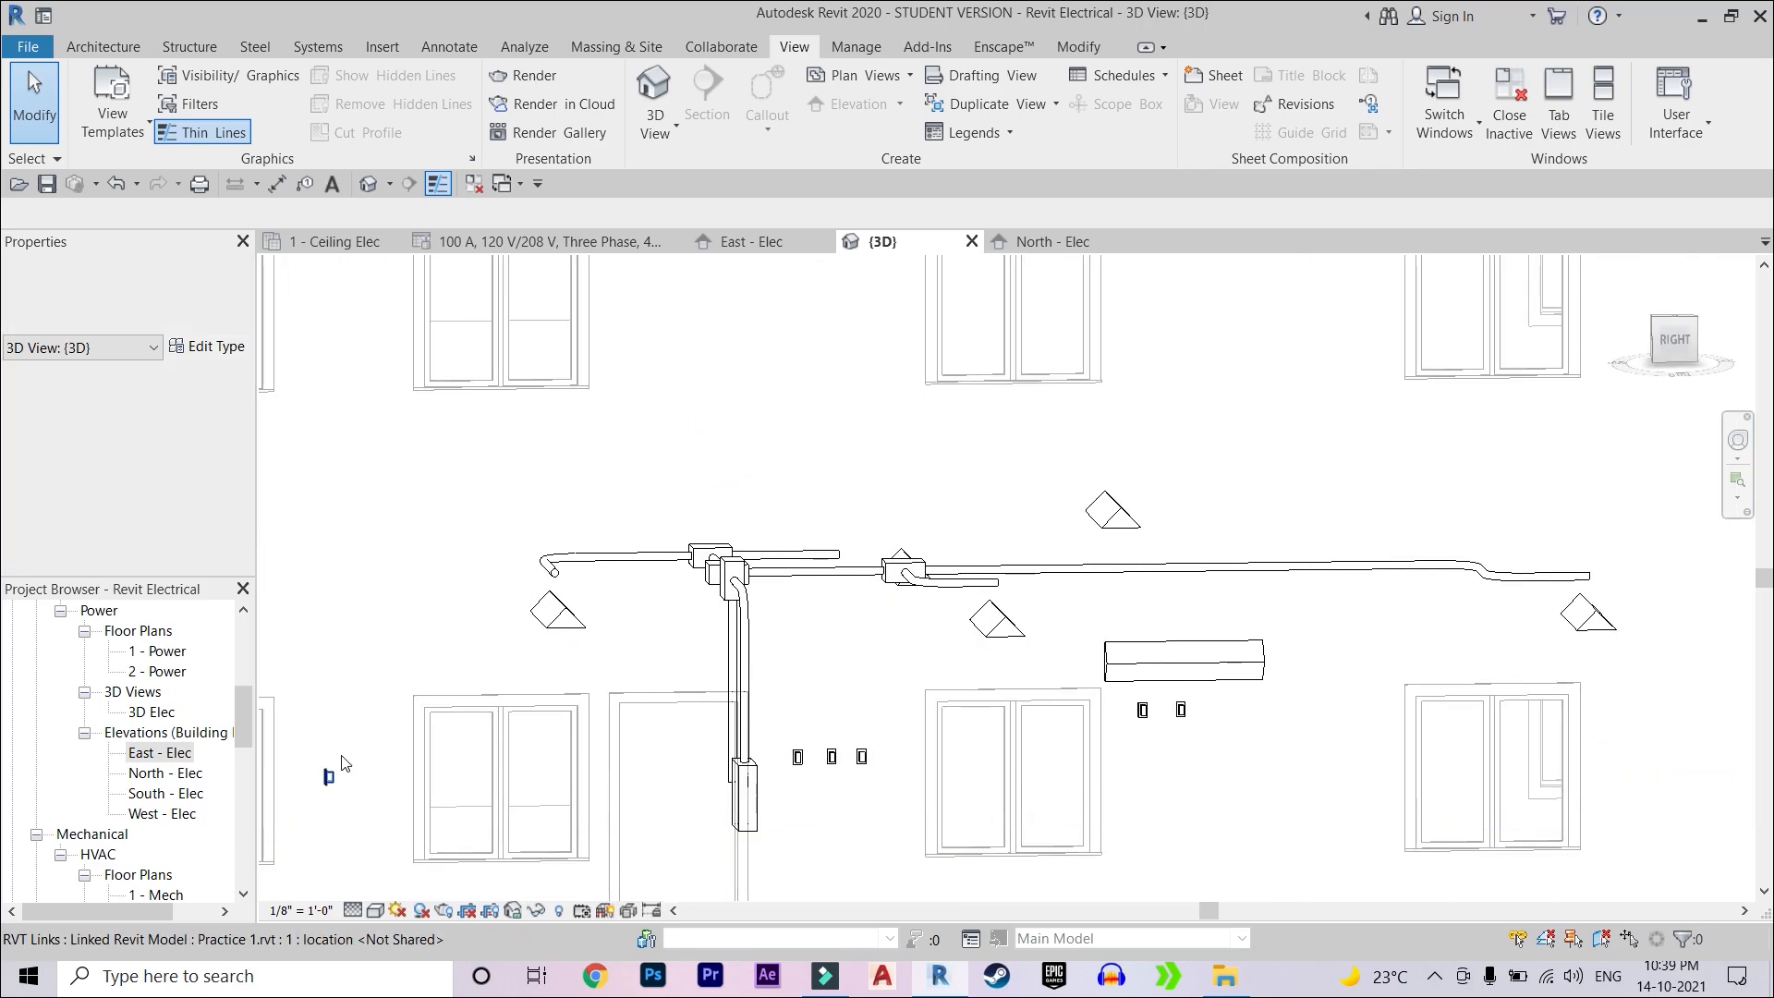
shift+middle_drag(343, 763, 543, 890)
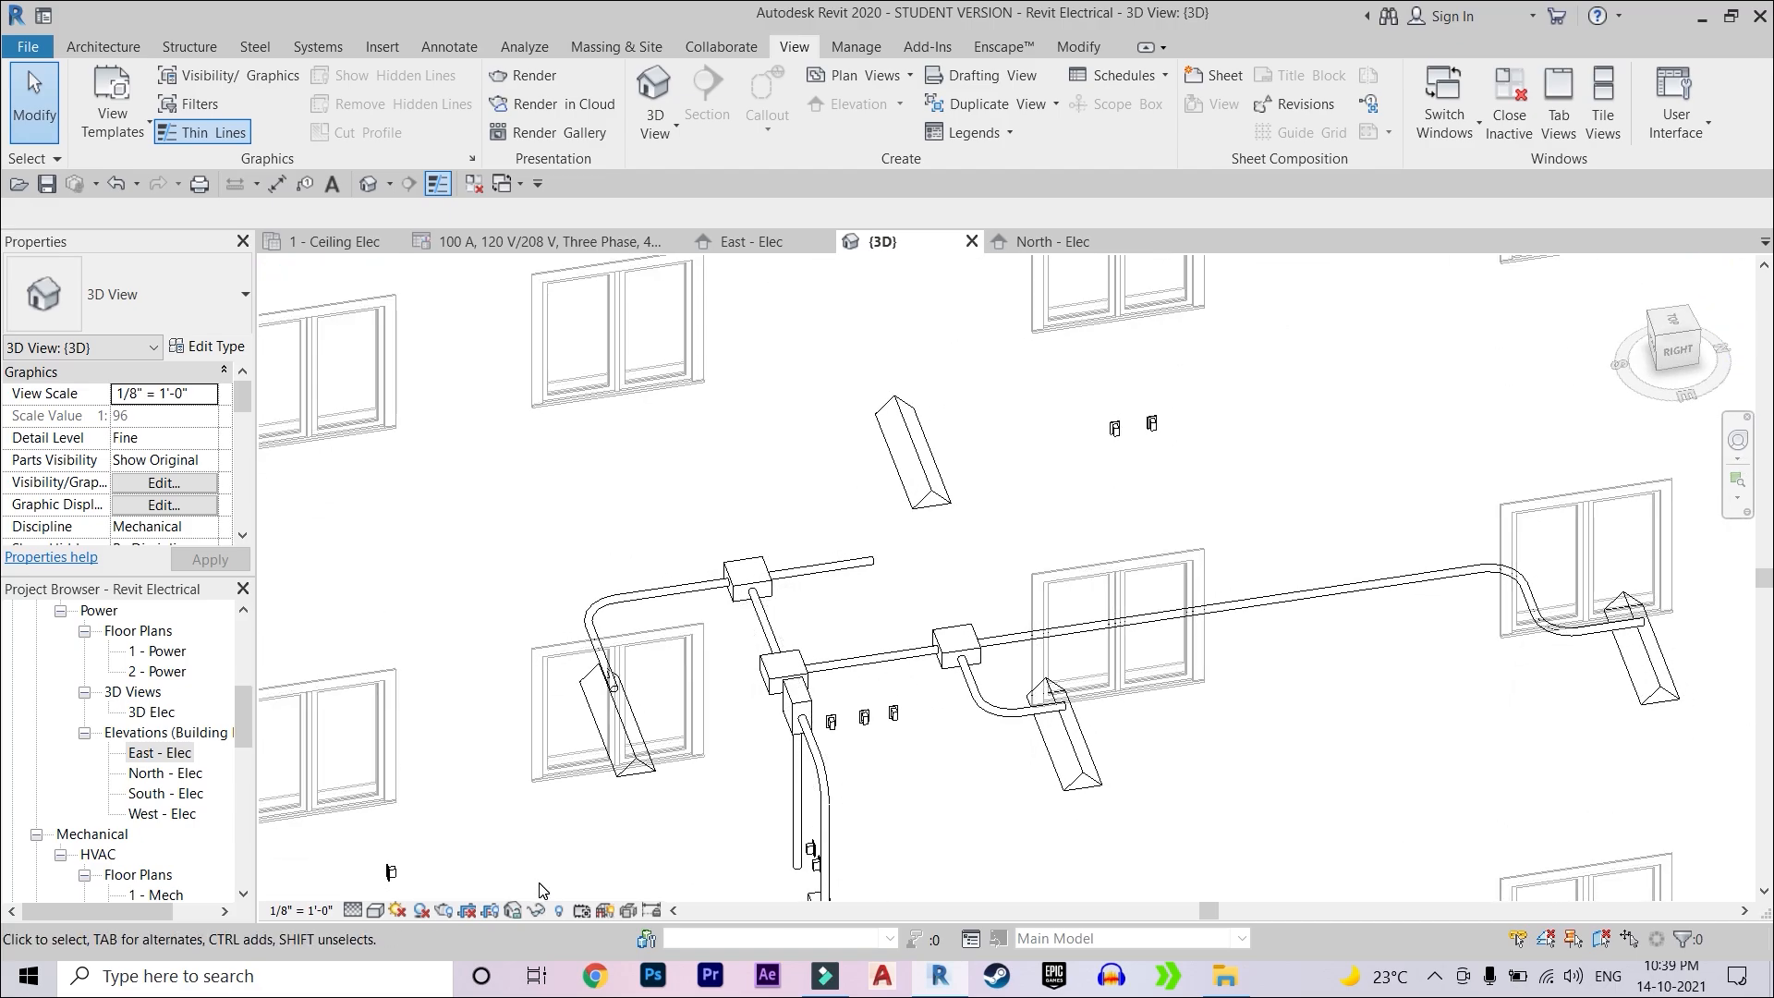
- In the East - Elec elevation, temporarily hide the front horizontal conduit between the two junction boxes
double_click(160, 756)
scroll(1074, 651, up, 1)
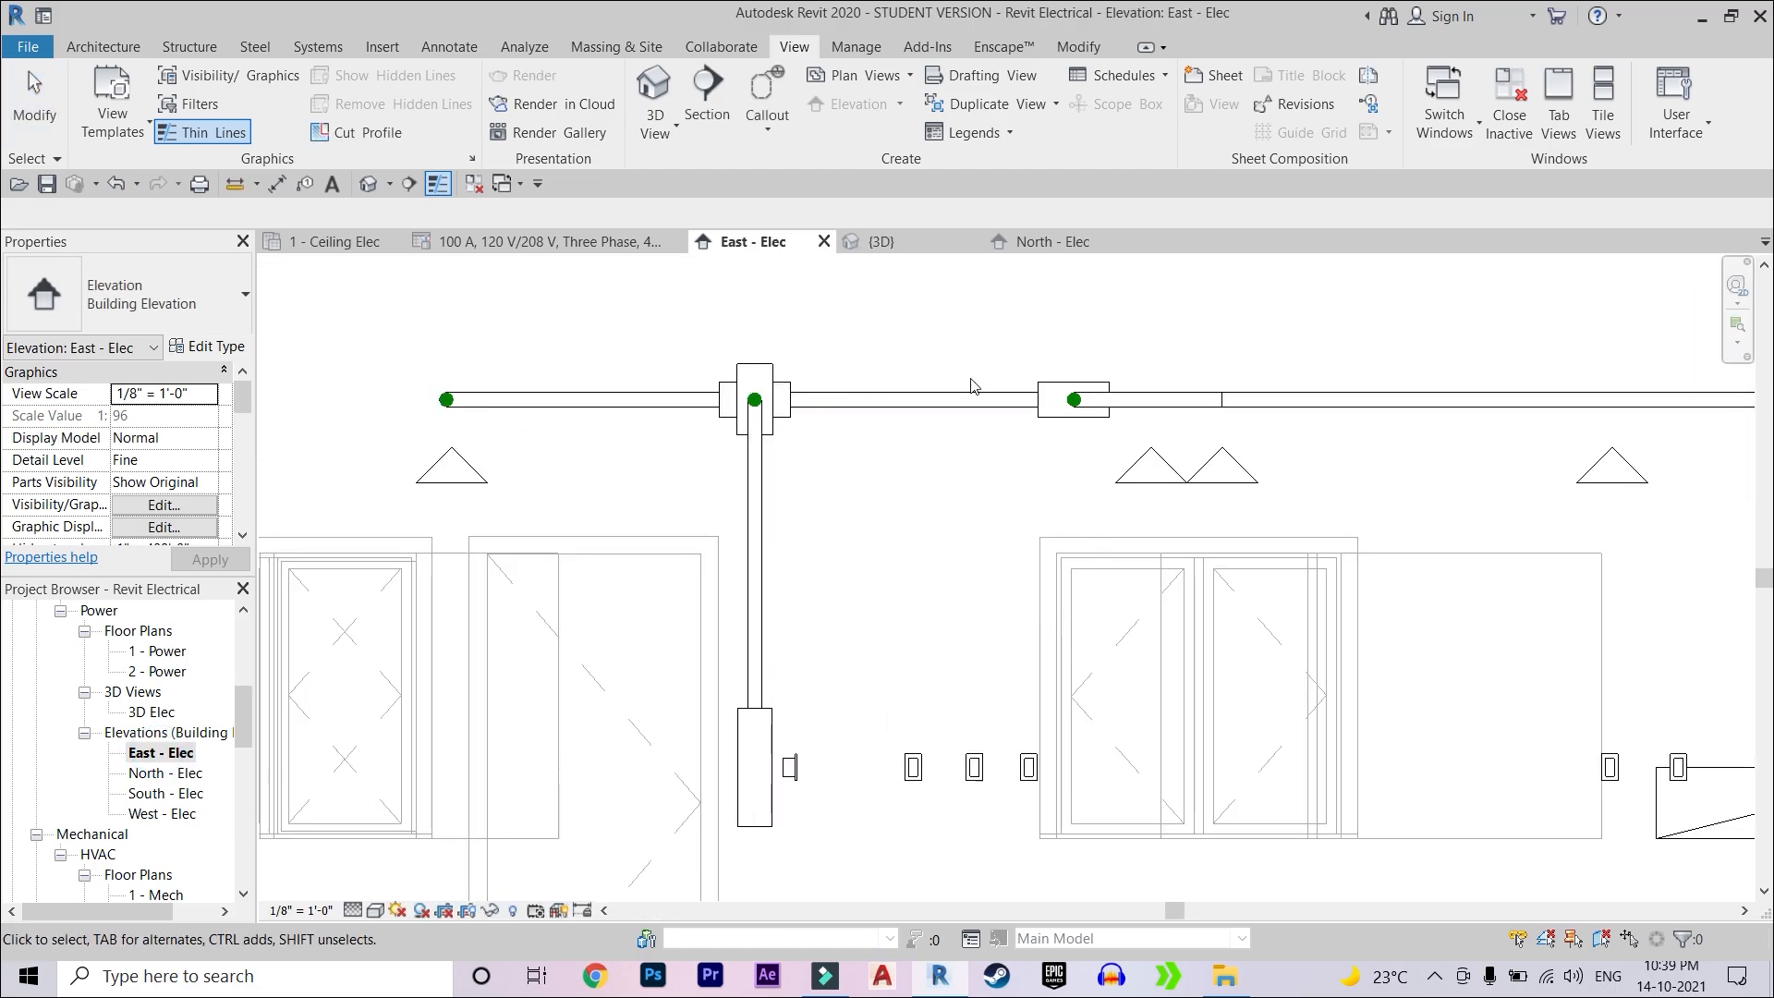
click(942, 399)
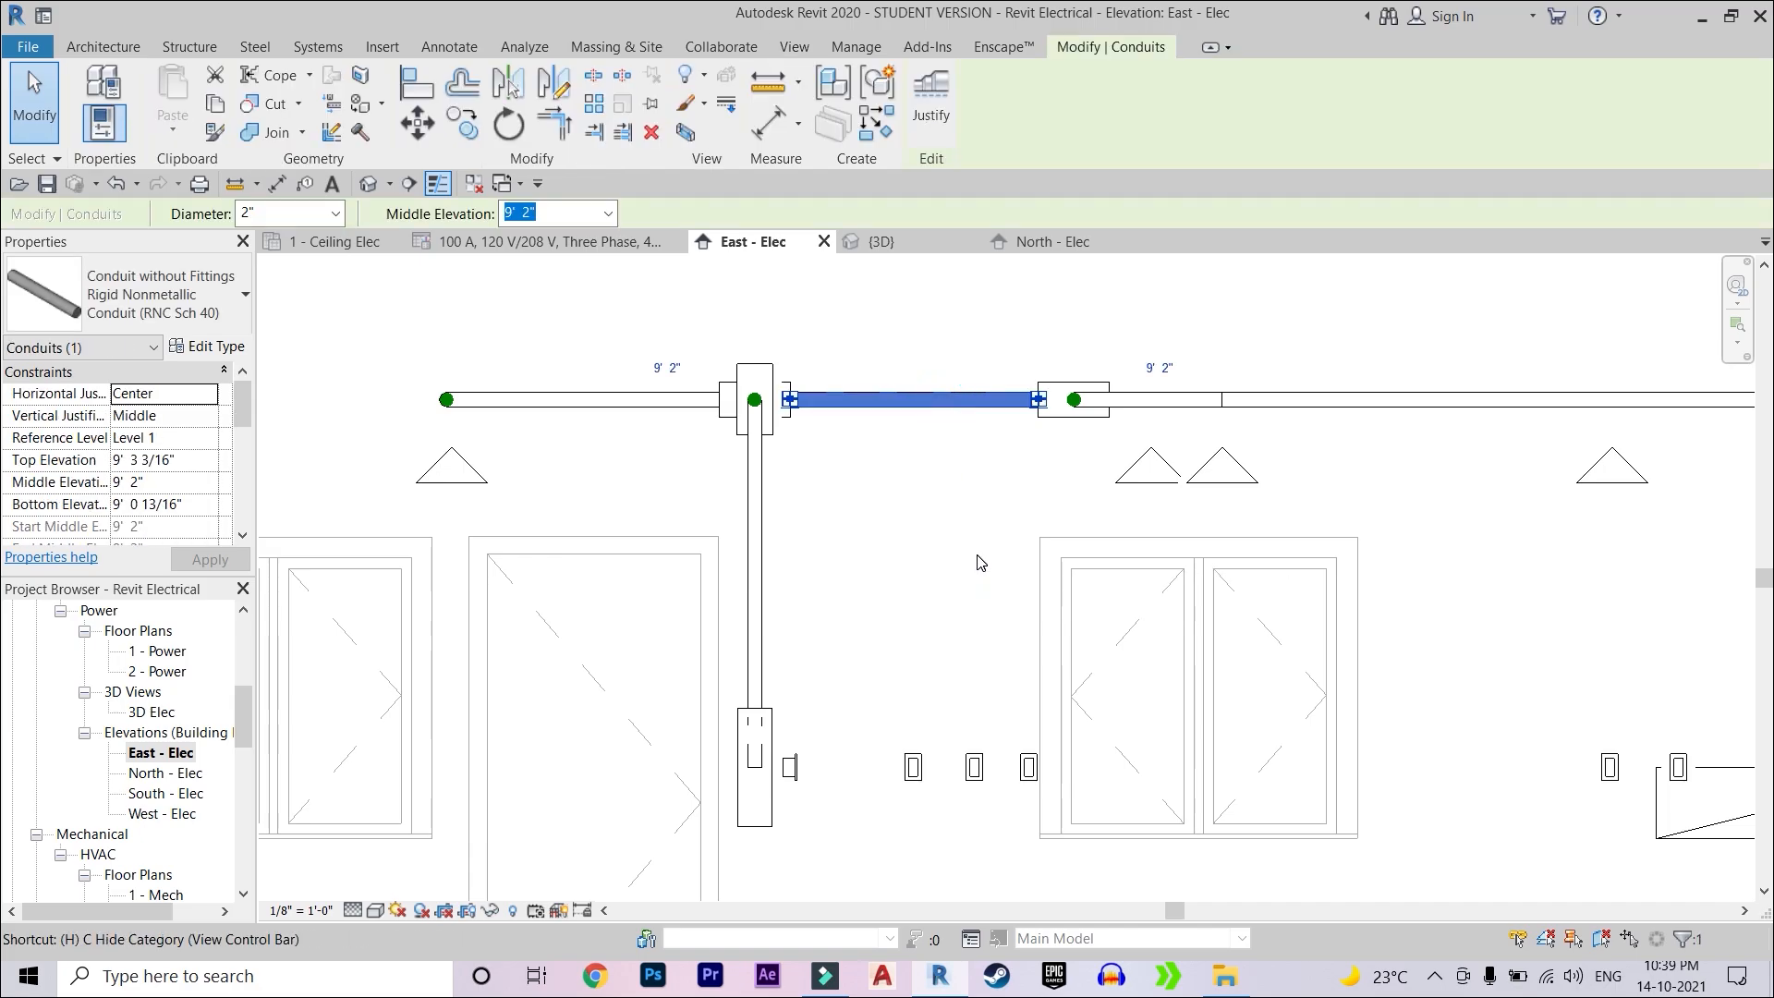
key(h)
key(h)
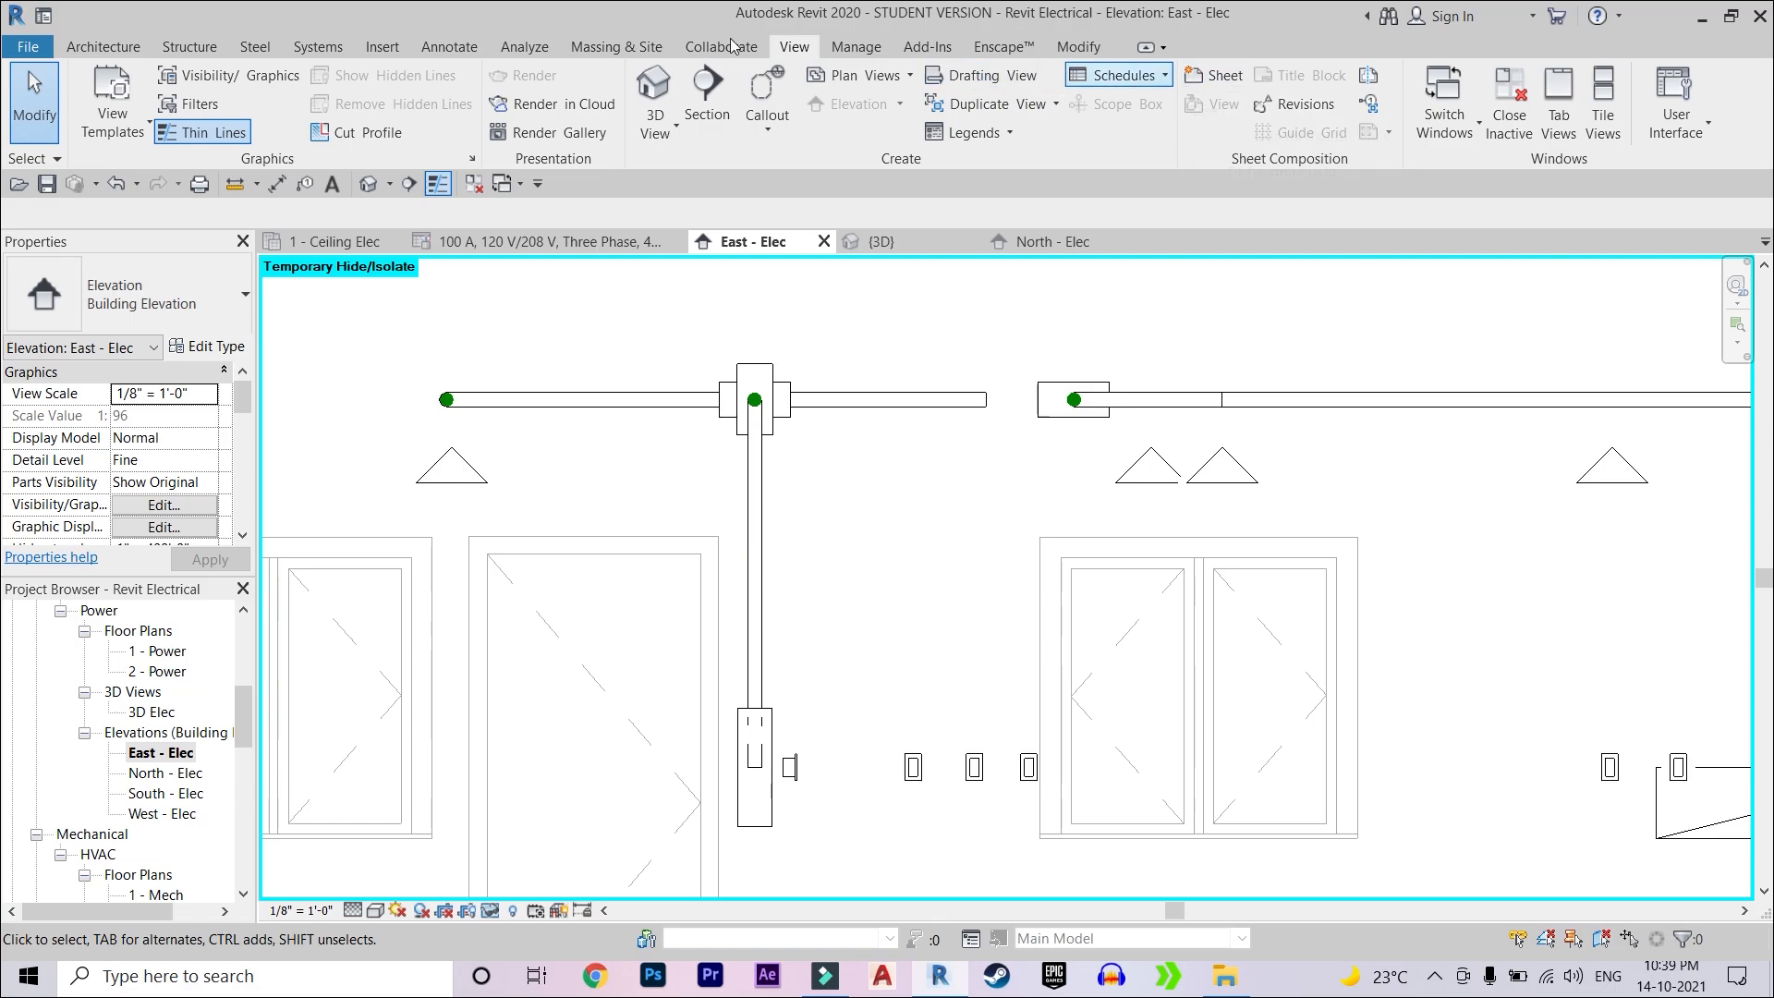
- Drop a 2" conduit from the horizontal conduit's open end to the middle switch at 4' 0", and restore the hidden conduit
click(296, 44)
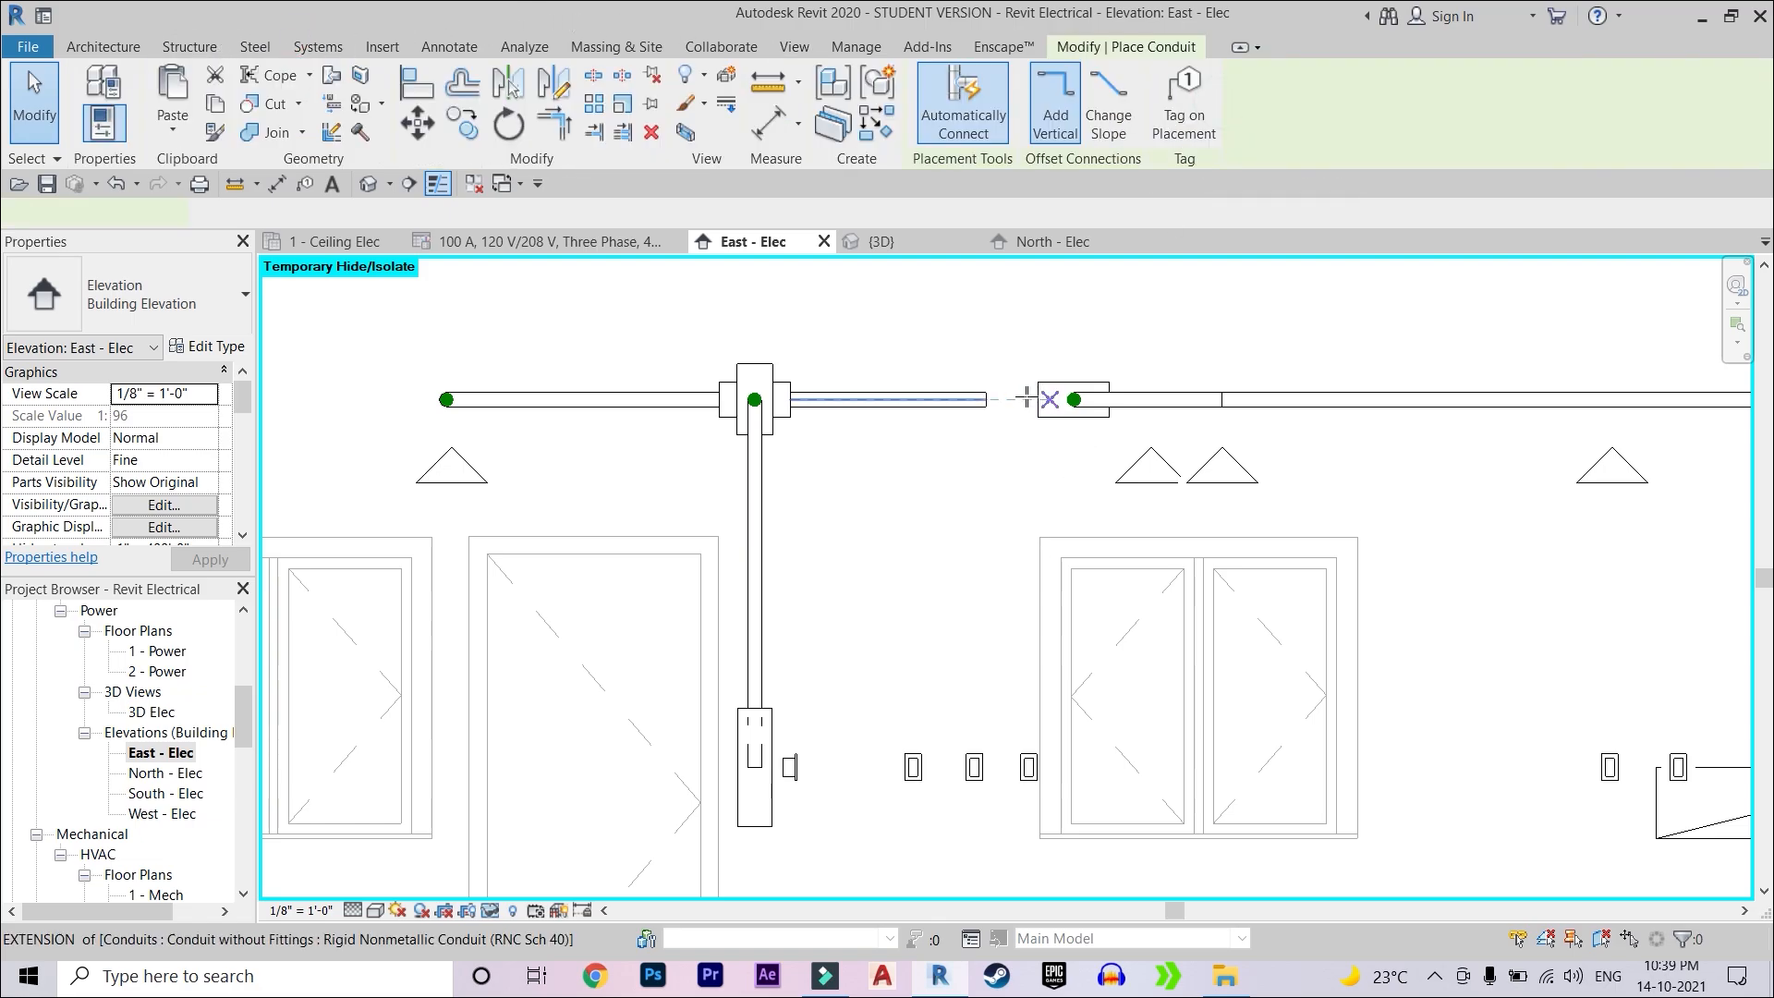
click(986, 399)
scroll(1003, 535, up, 2)
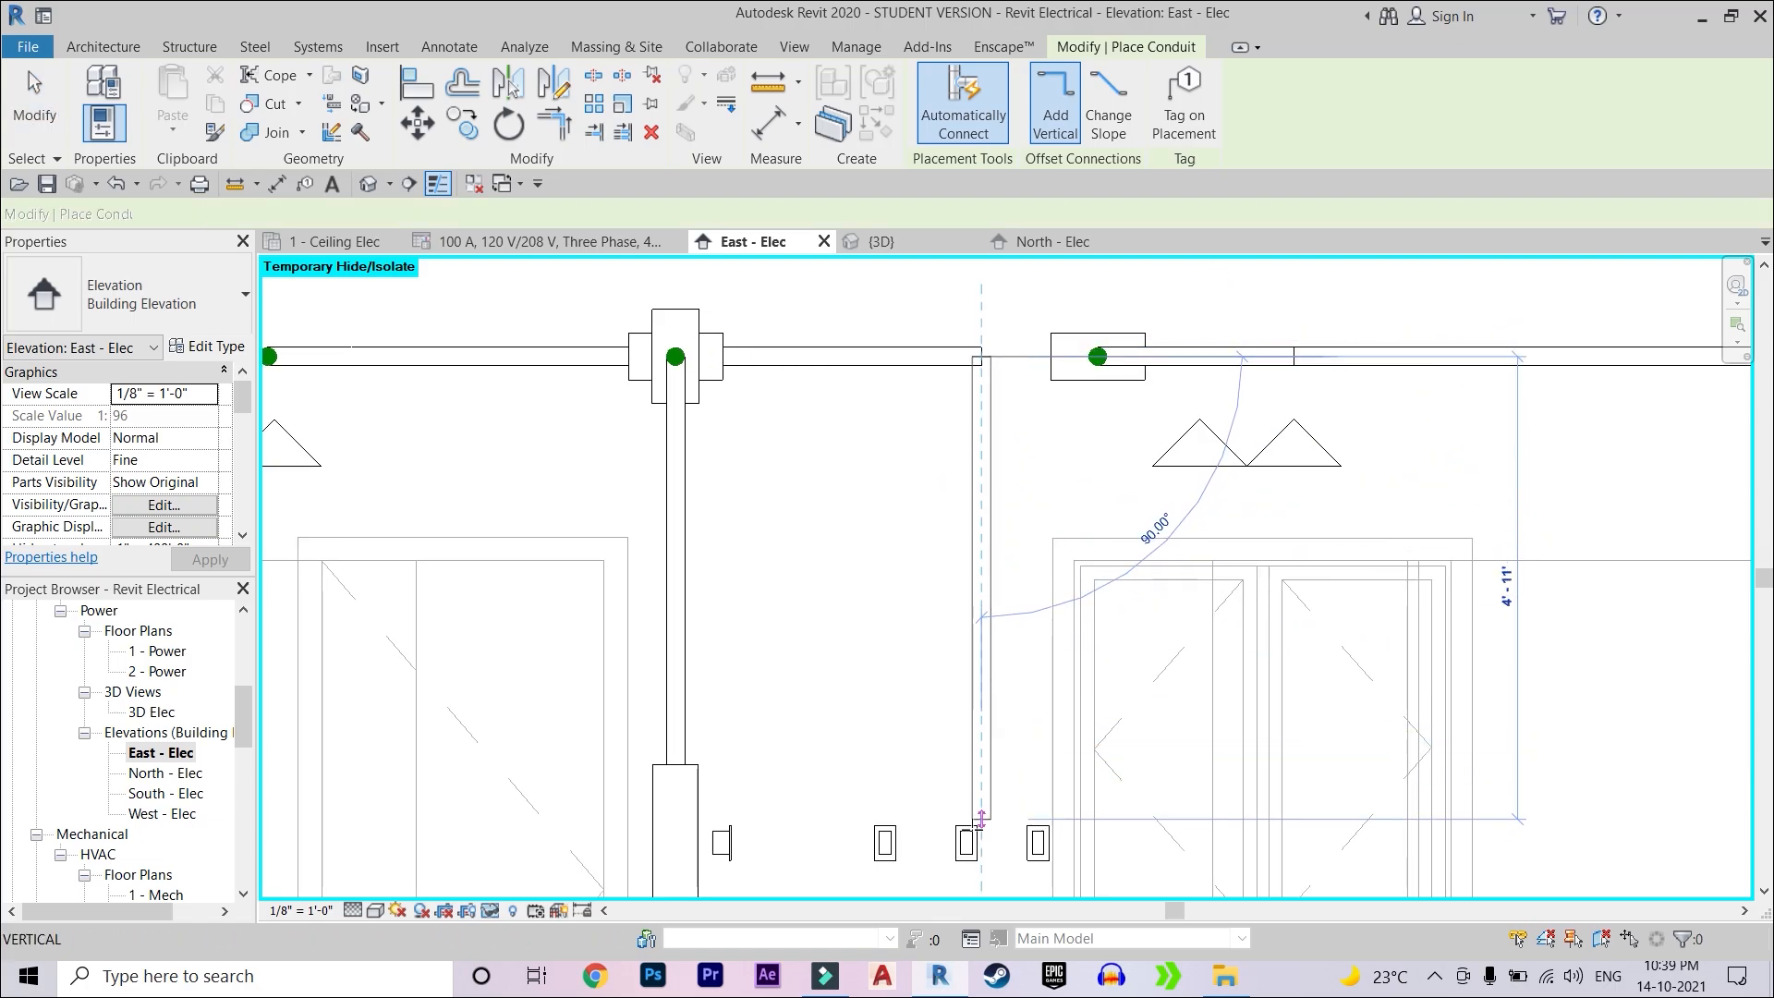
click(979, 842)
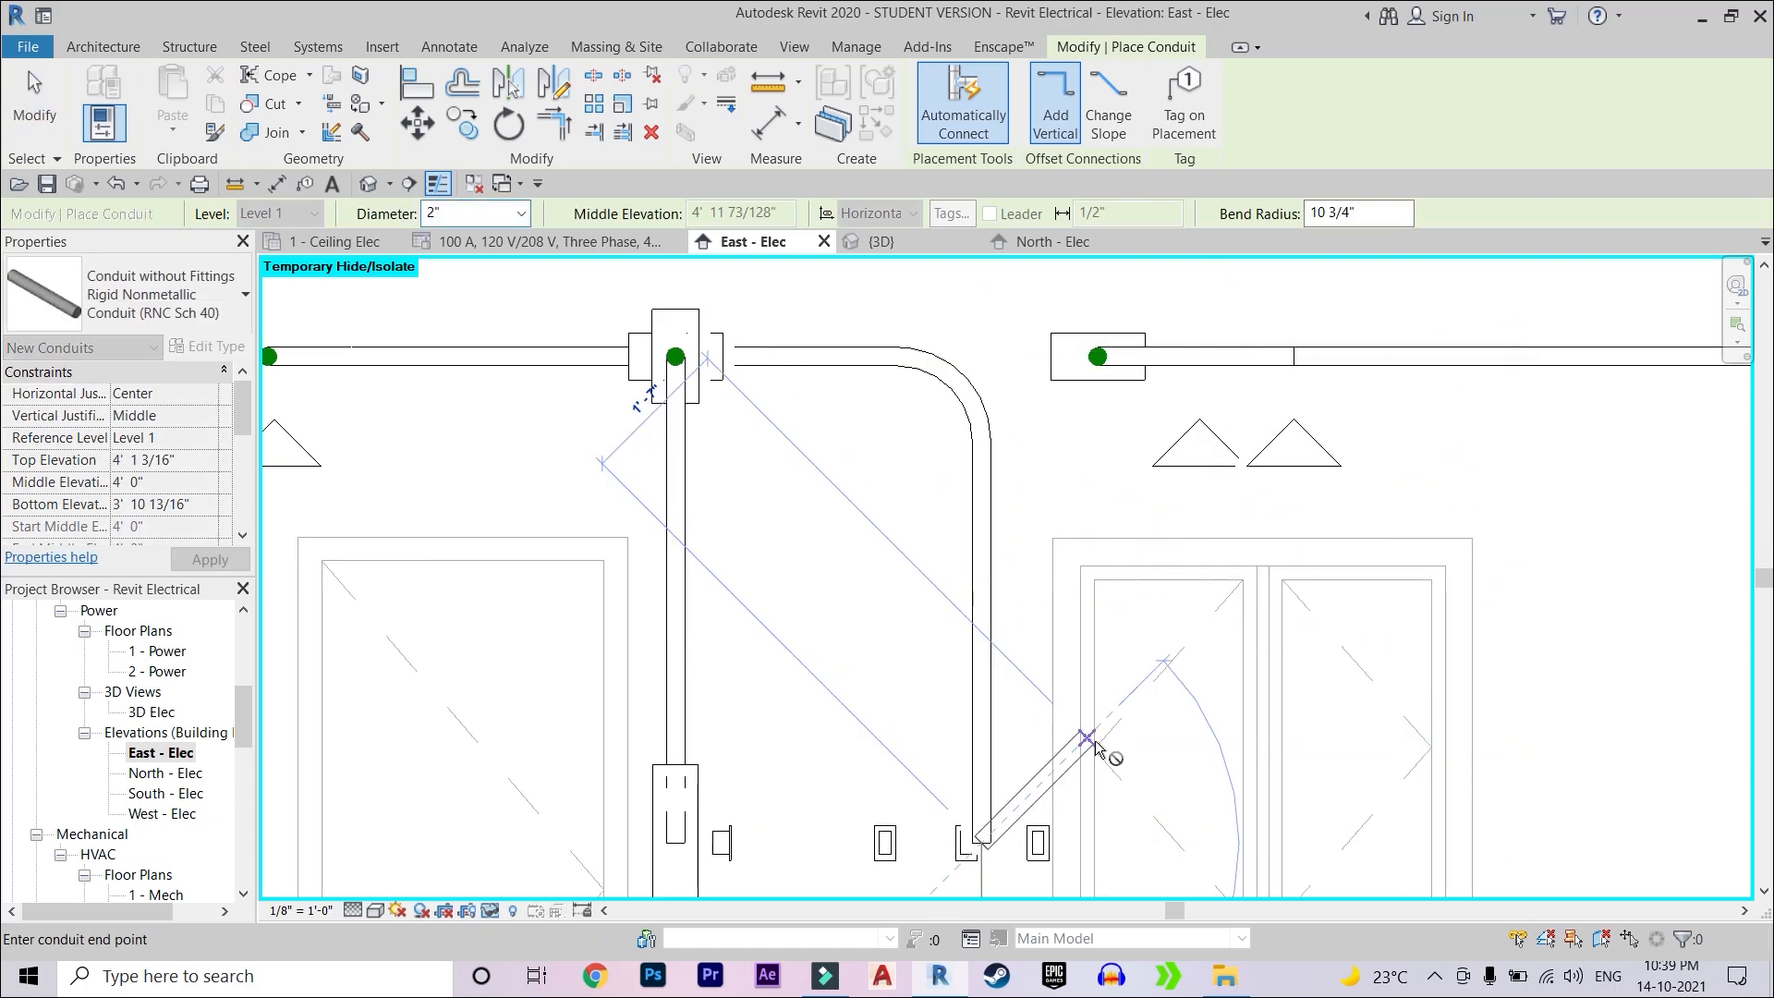
key(Escape)
scroll(1095, 702, down, 4)
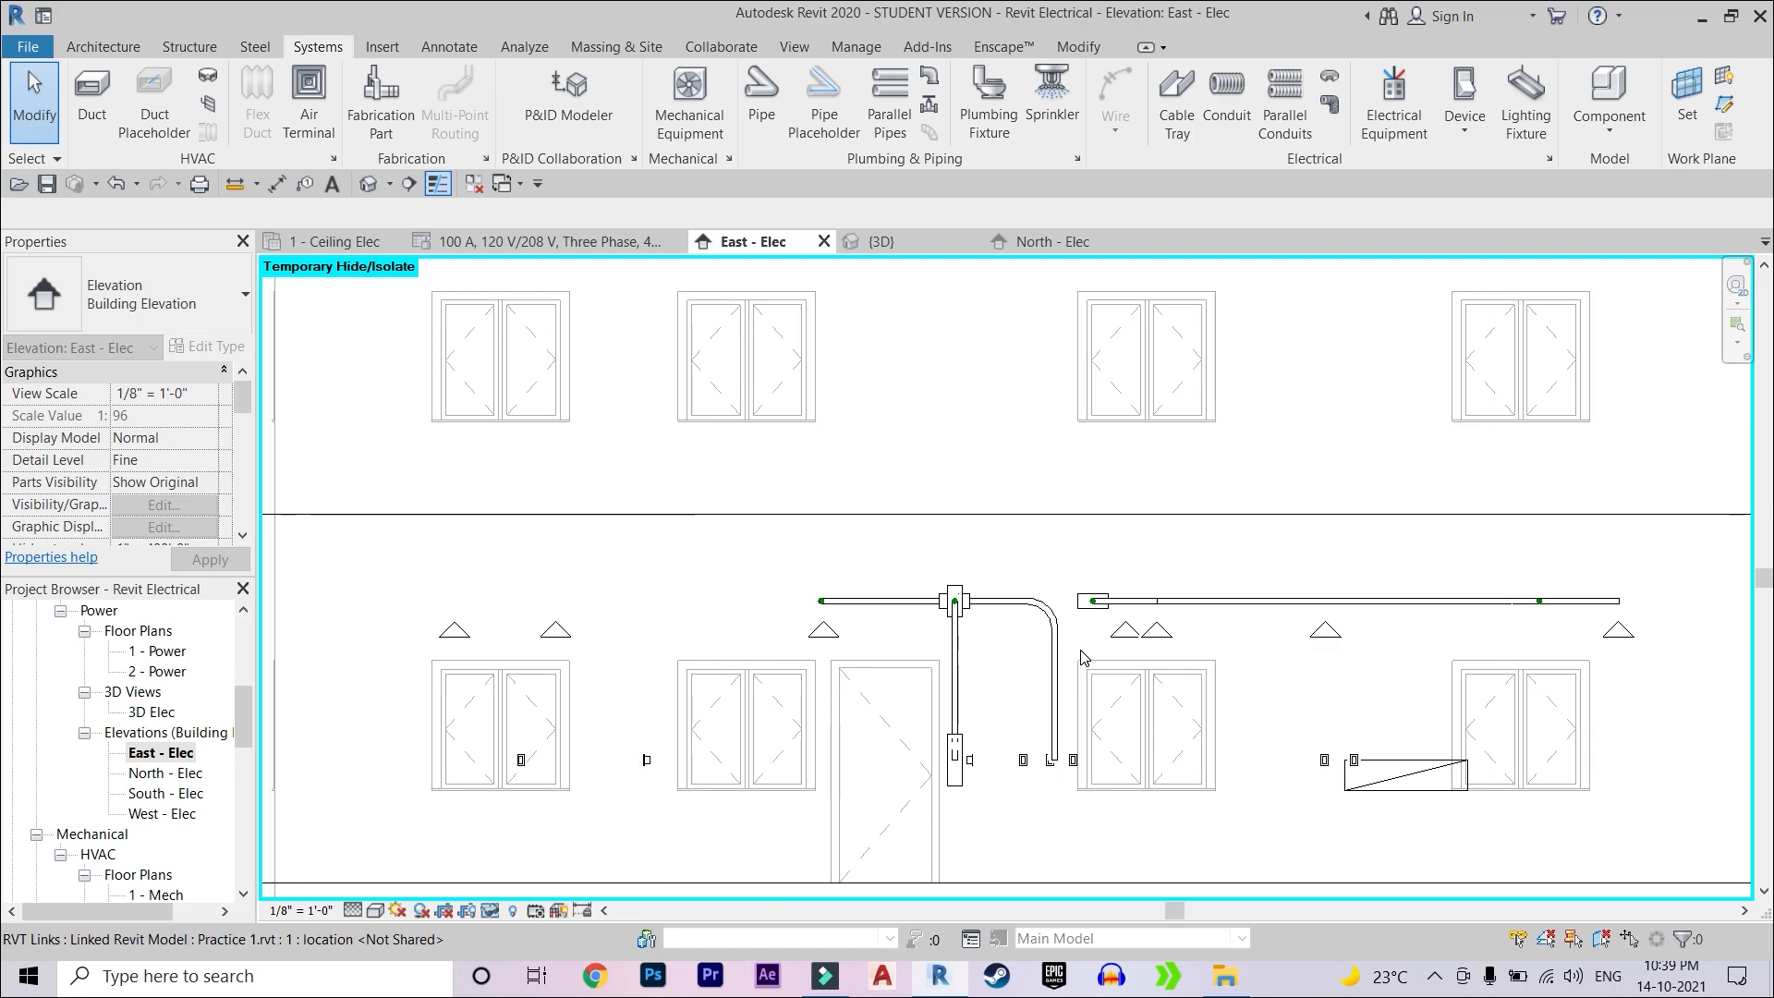
key(h)
key(r)
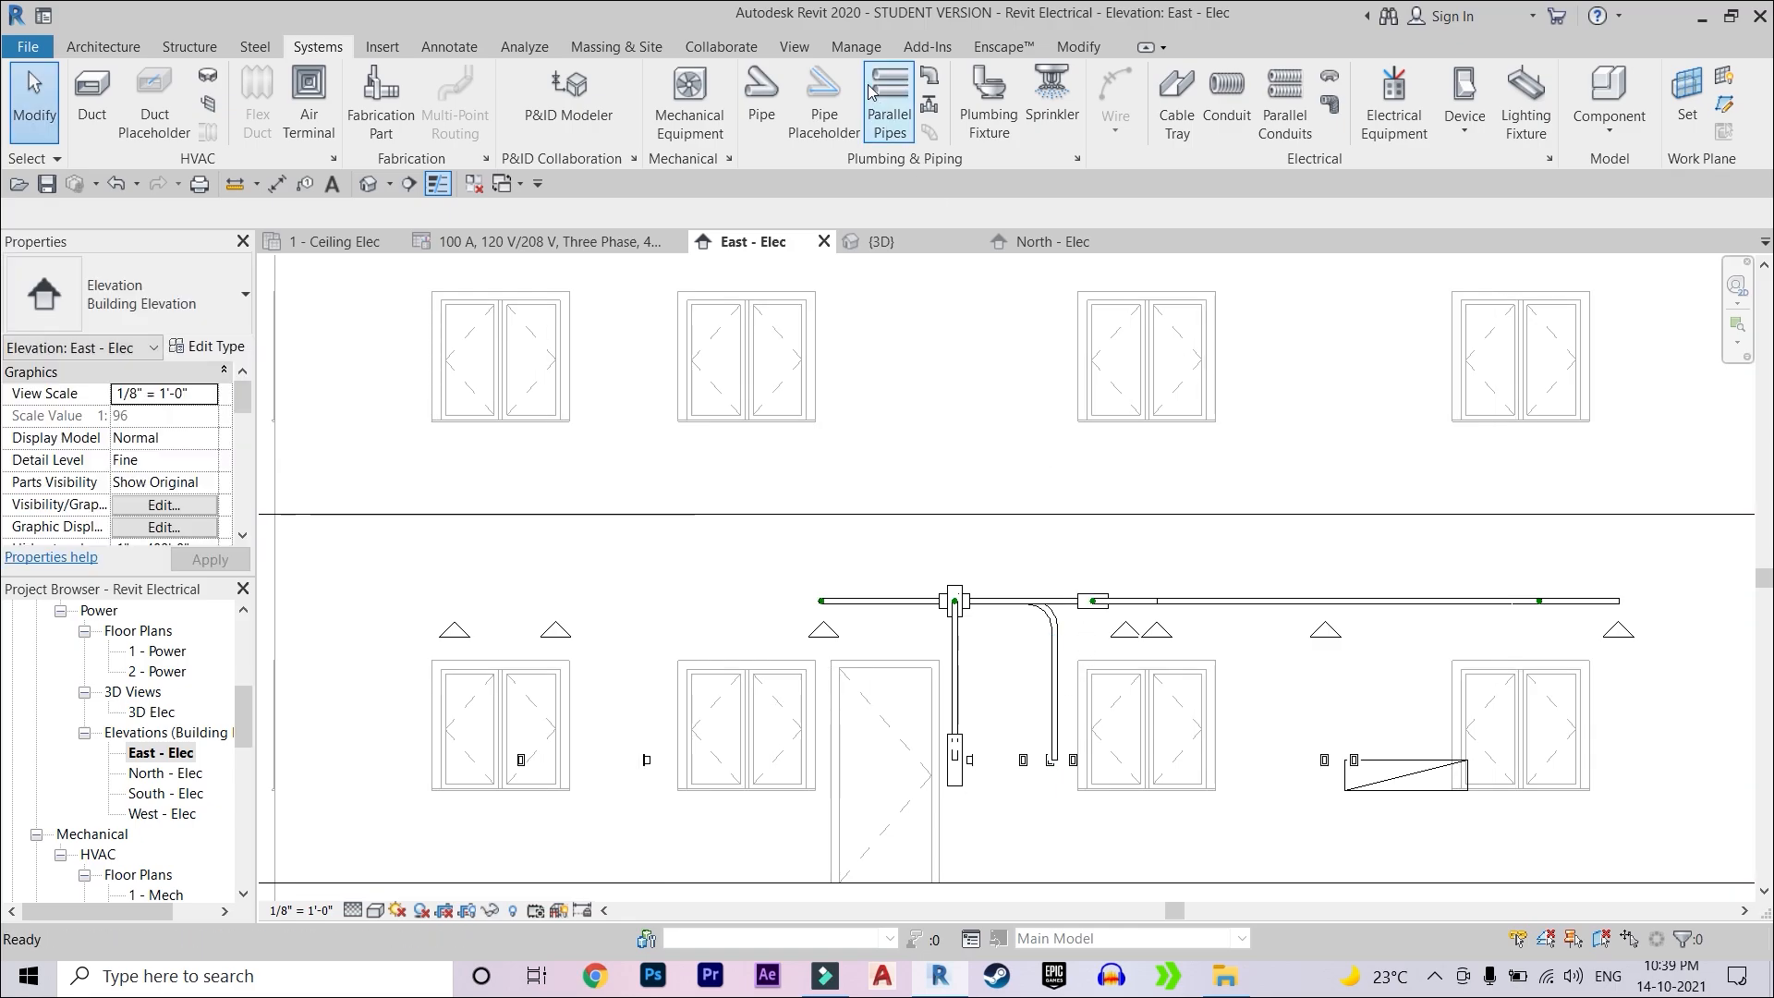
- Inspect the new conduit drop to the switches in the 3D view
click(793, 47)
click(667, 100)
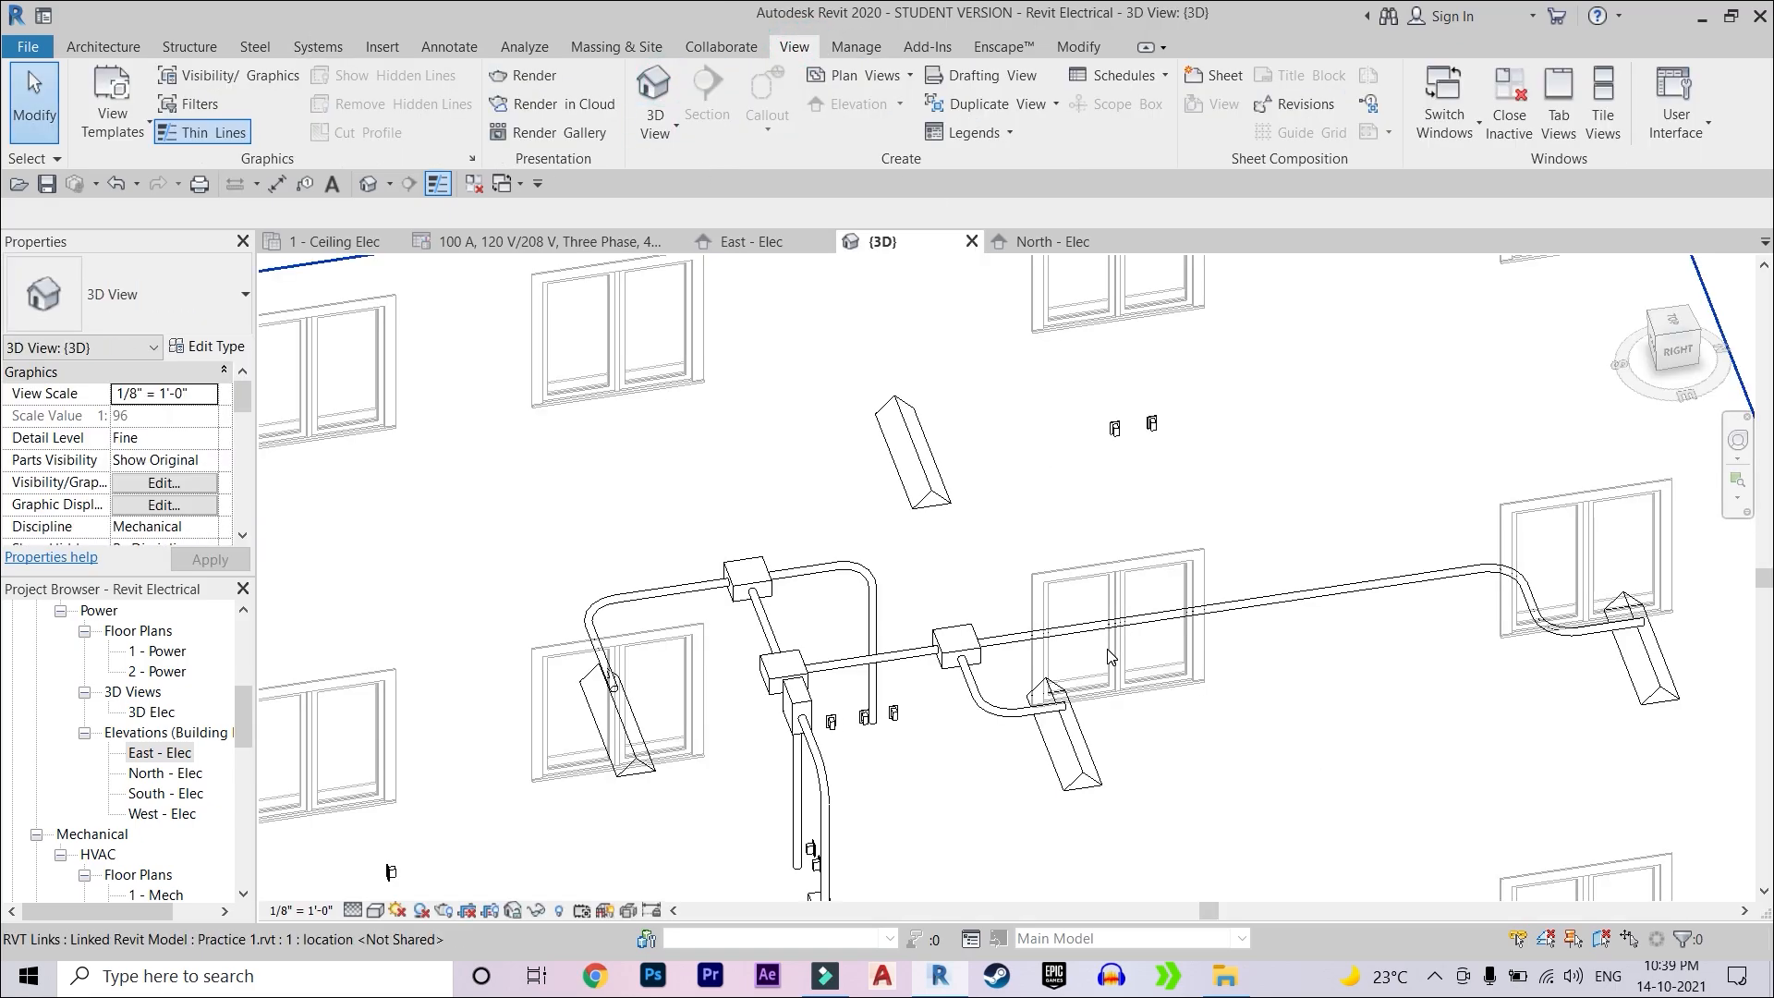
scroll(1129, 631, up, 6)
scroll(1129, 632, up, 2)
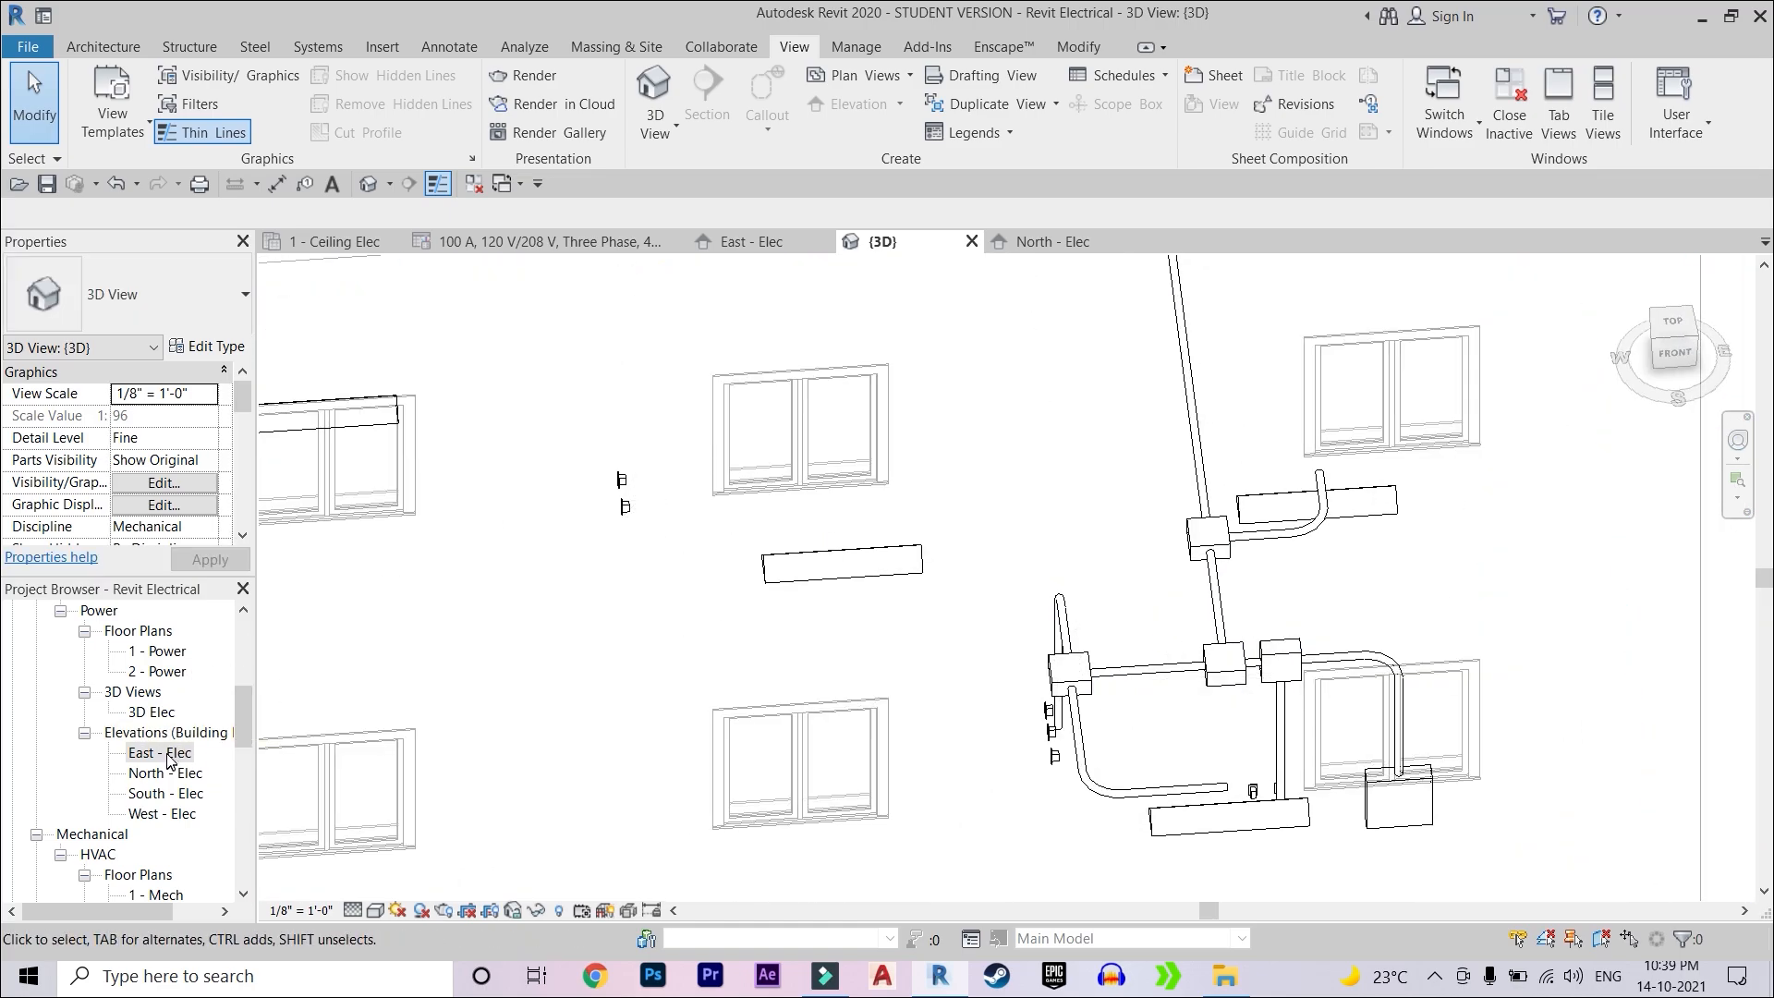
shift+middle_drag(1101, 562, 720, 591)
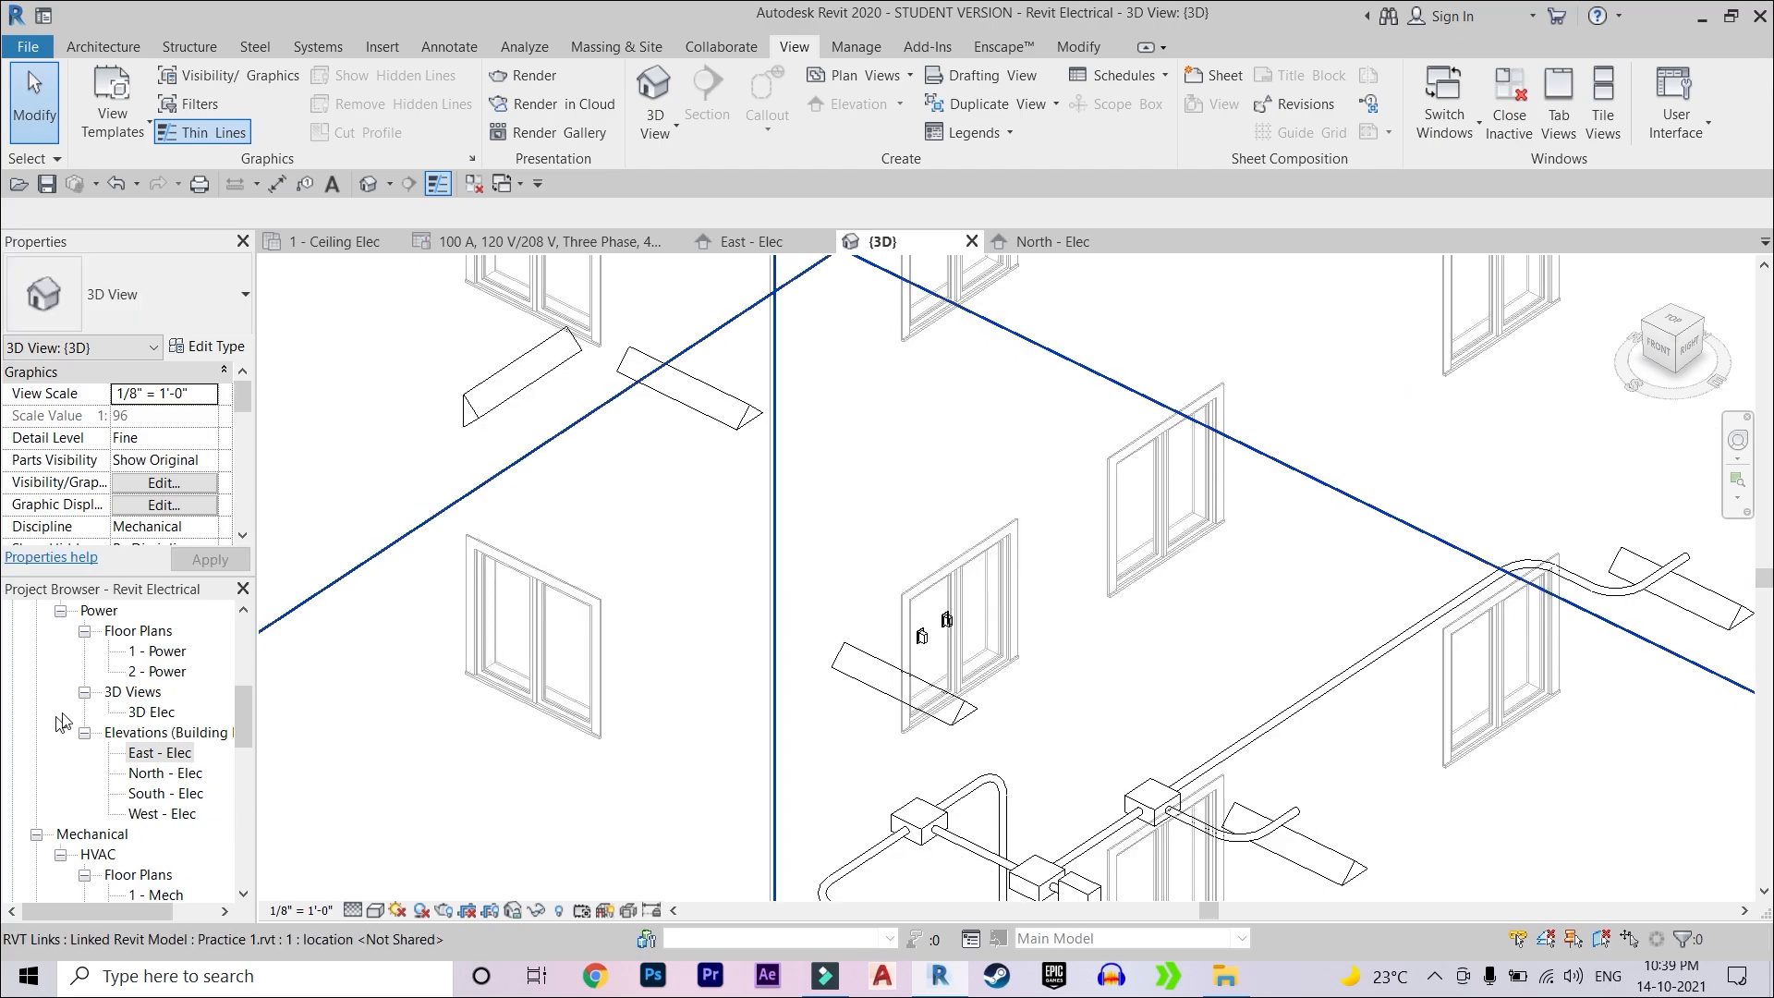
- In the East - Elec elevation, temporarily hide the front horizontal conduit and the elbow above the middle switch
double_click(162, 753)
scroll(1034, 554, up, 5)
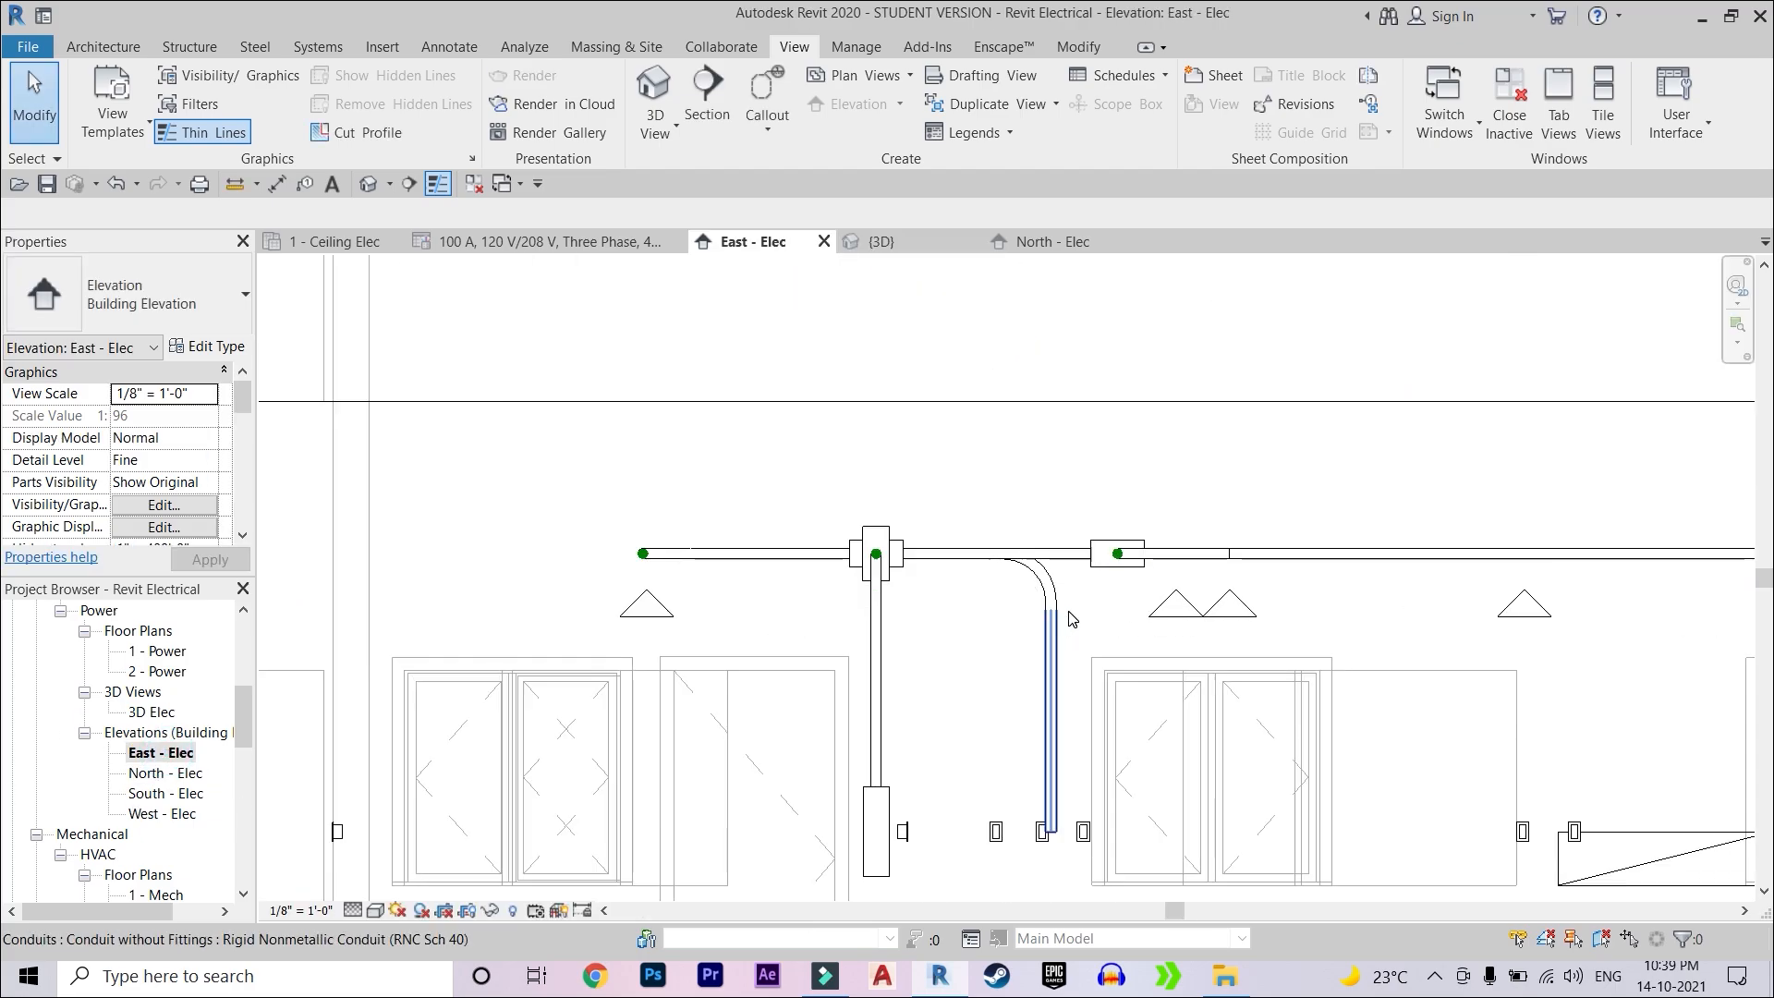
click(1061, 508)
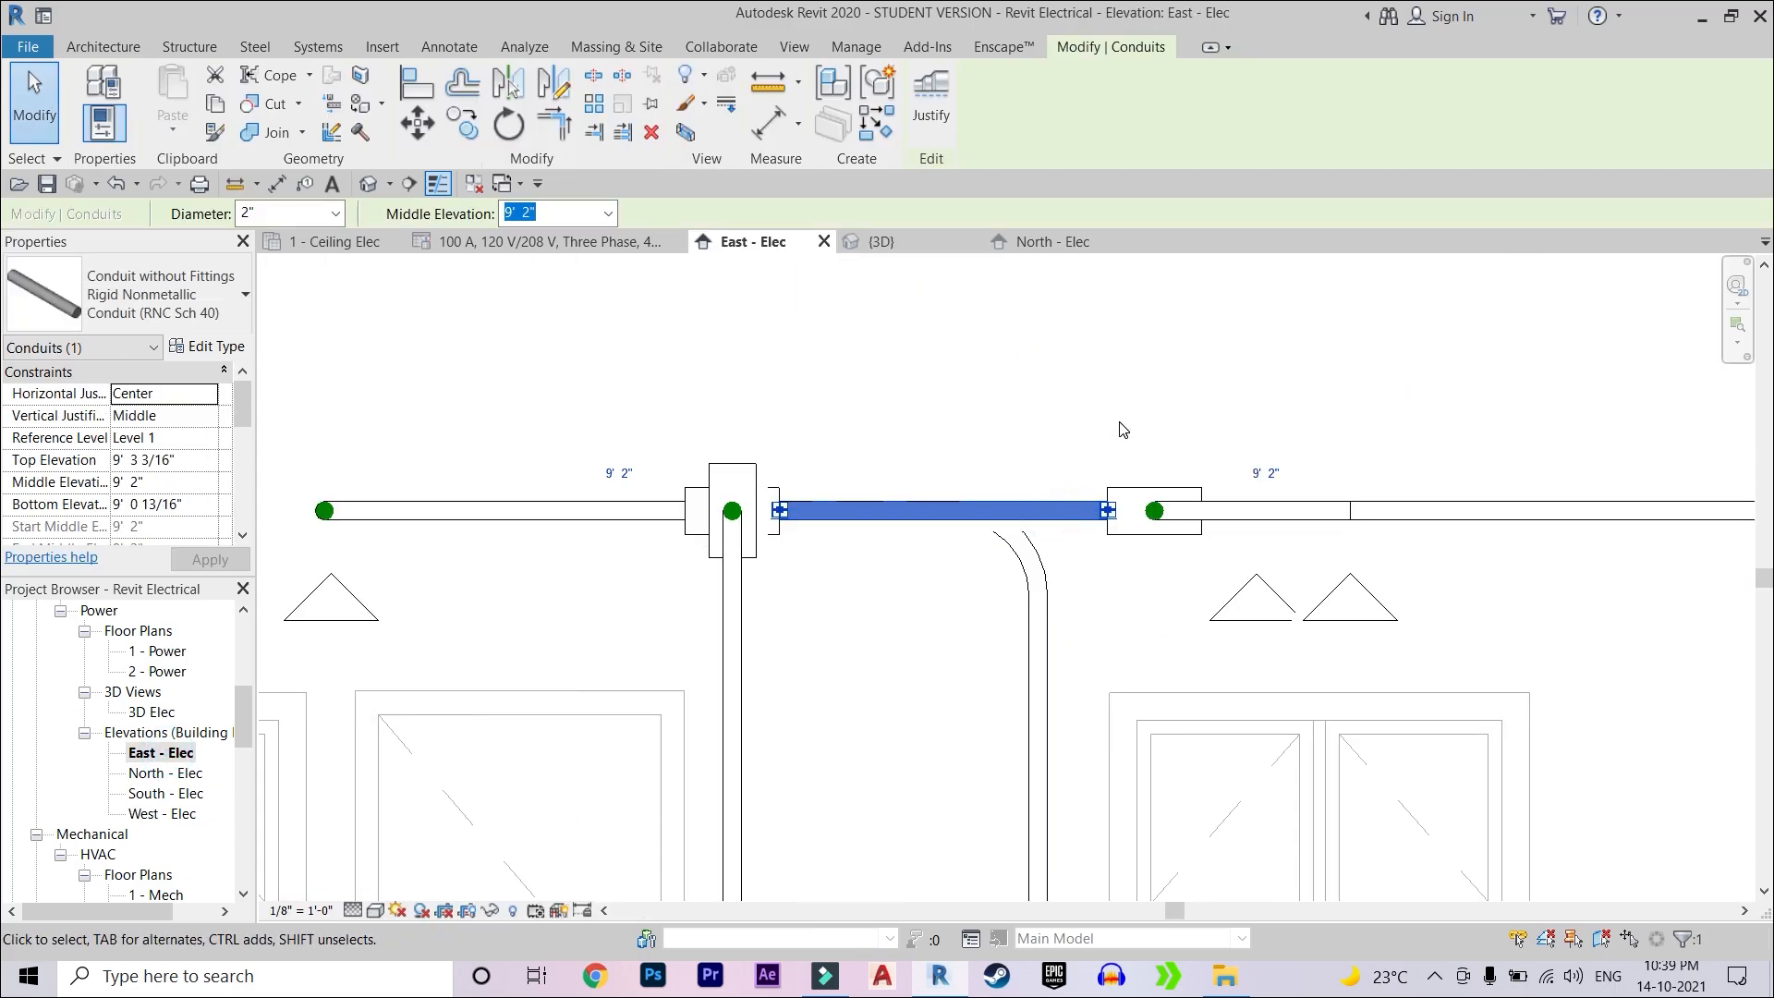
key(h)
key(h)
click(972, 511)
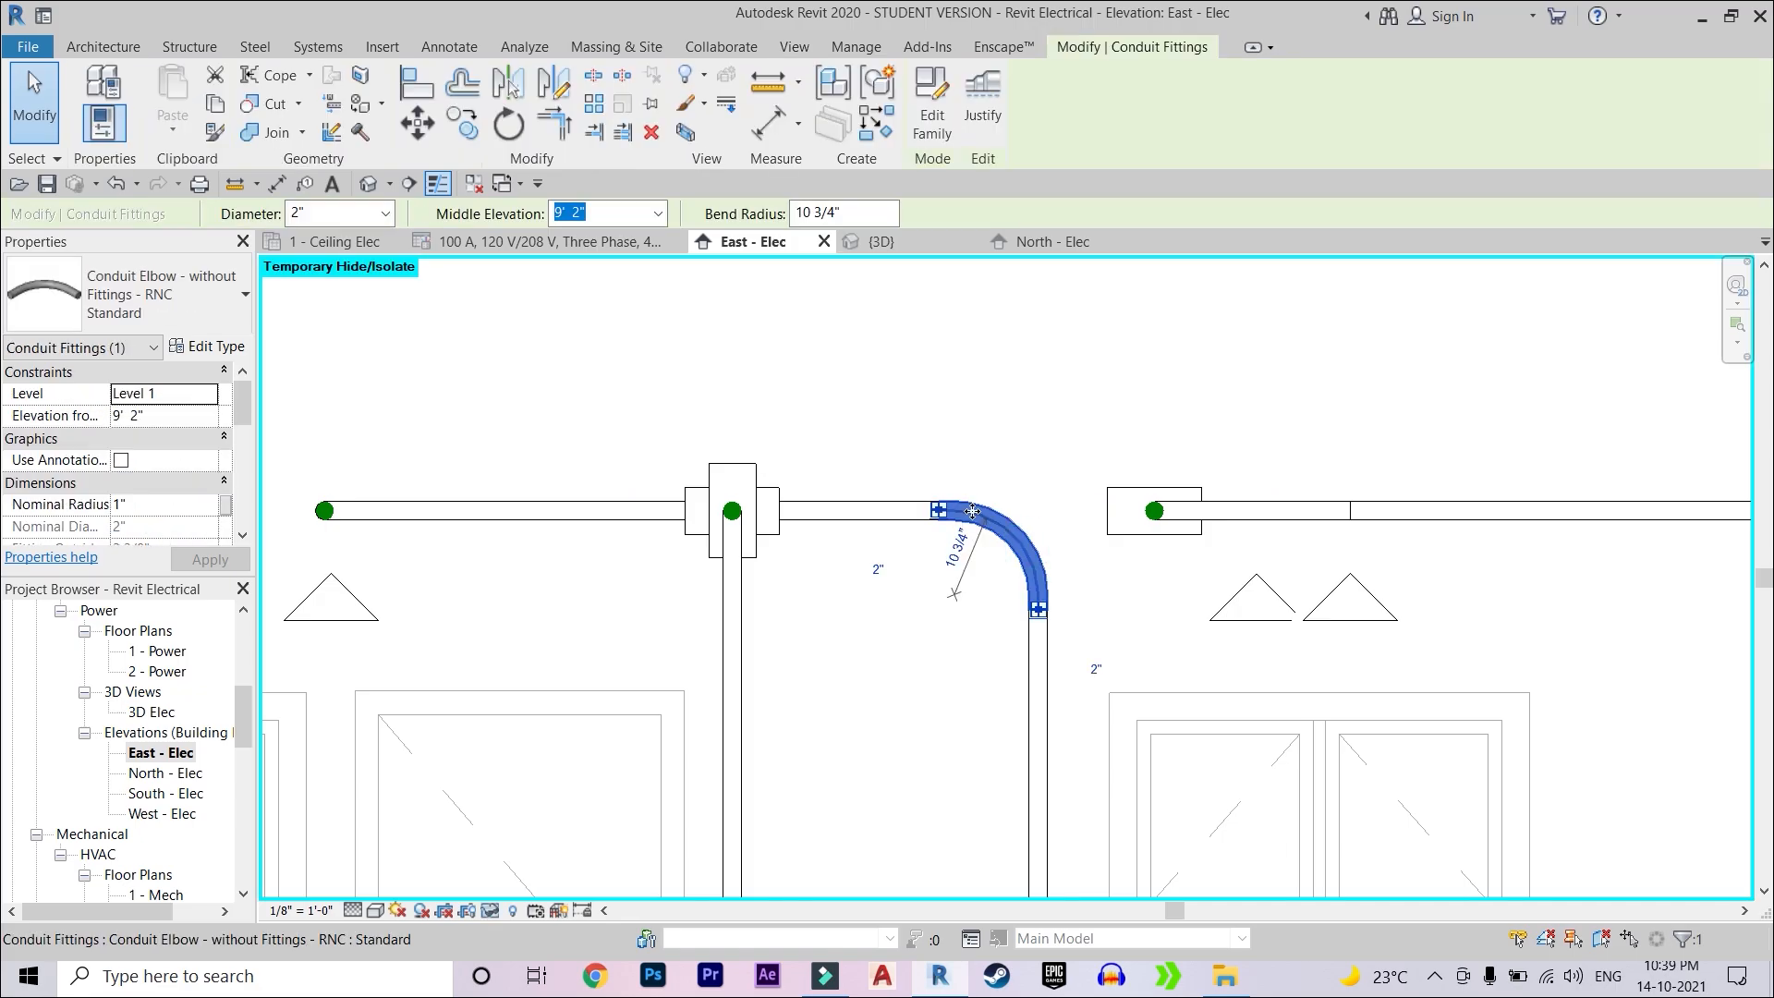
key(h)
key(h)
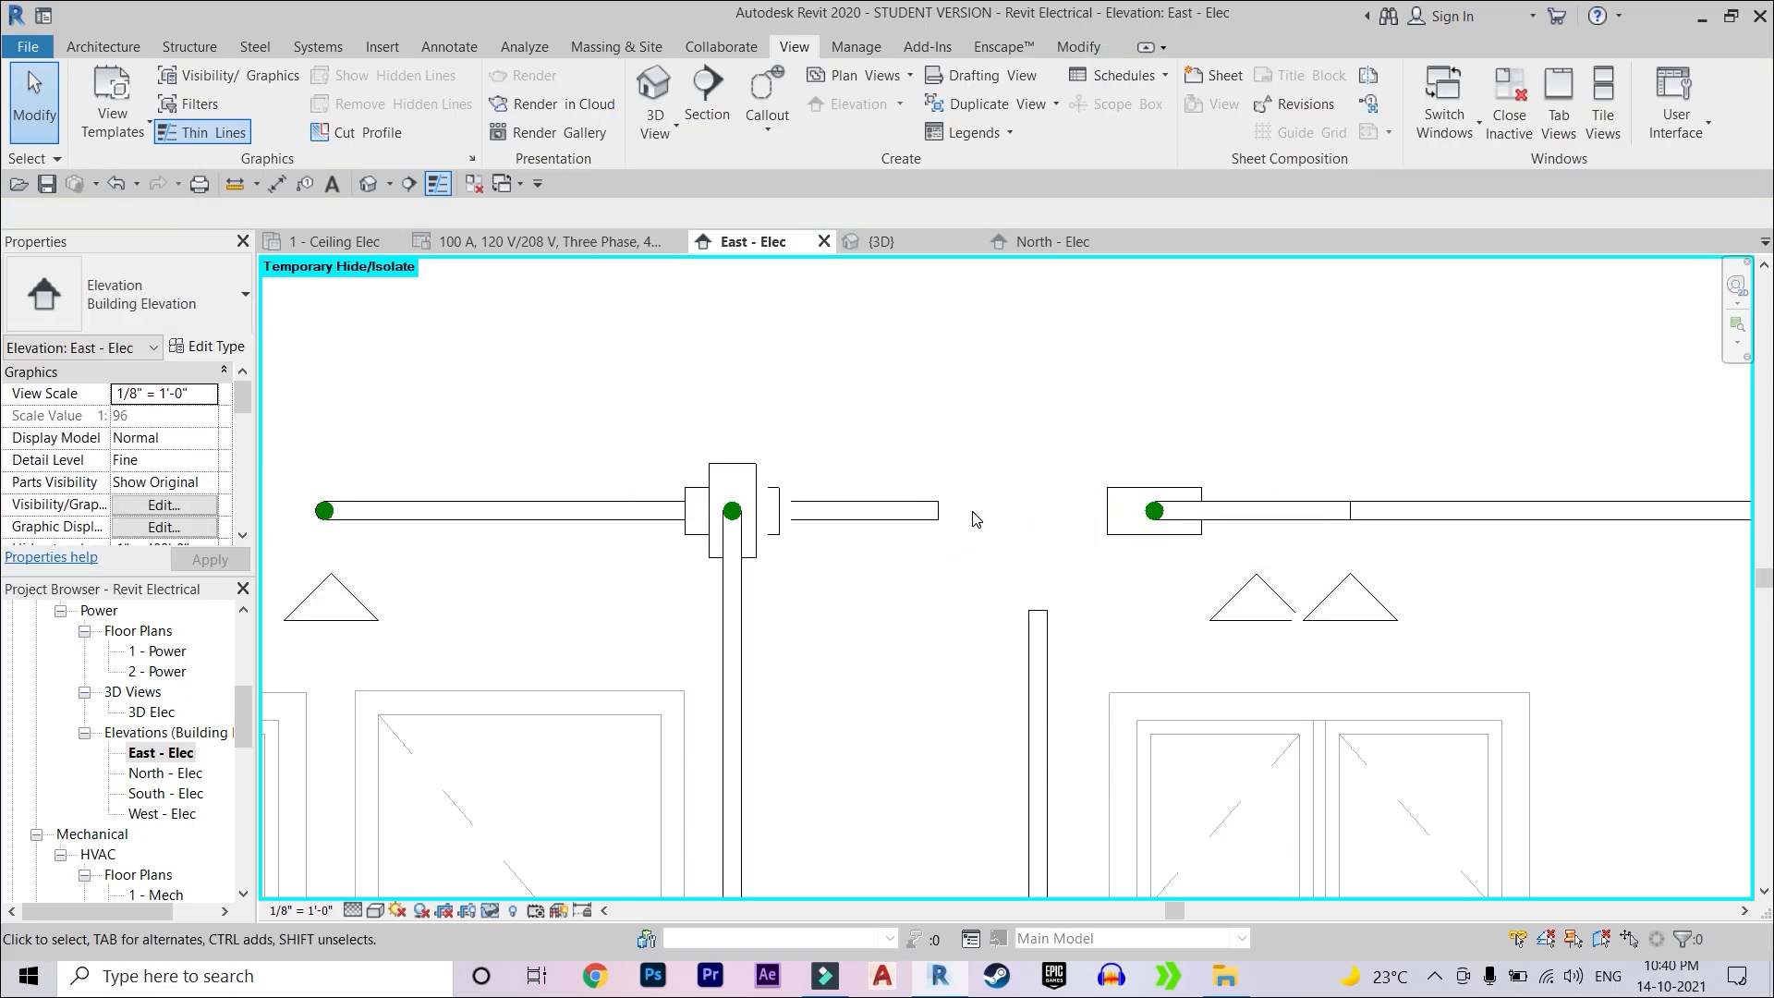
- Stretch the open end of the rear horizontal conduit past the vertical drop and beyond the next junction box
click(931, 514)
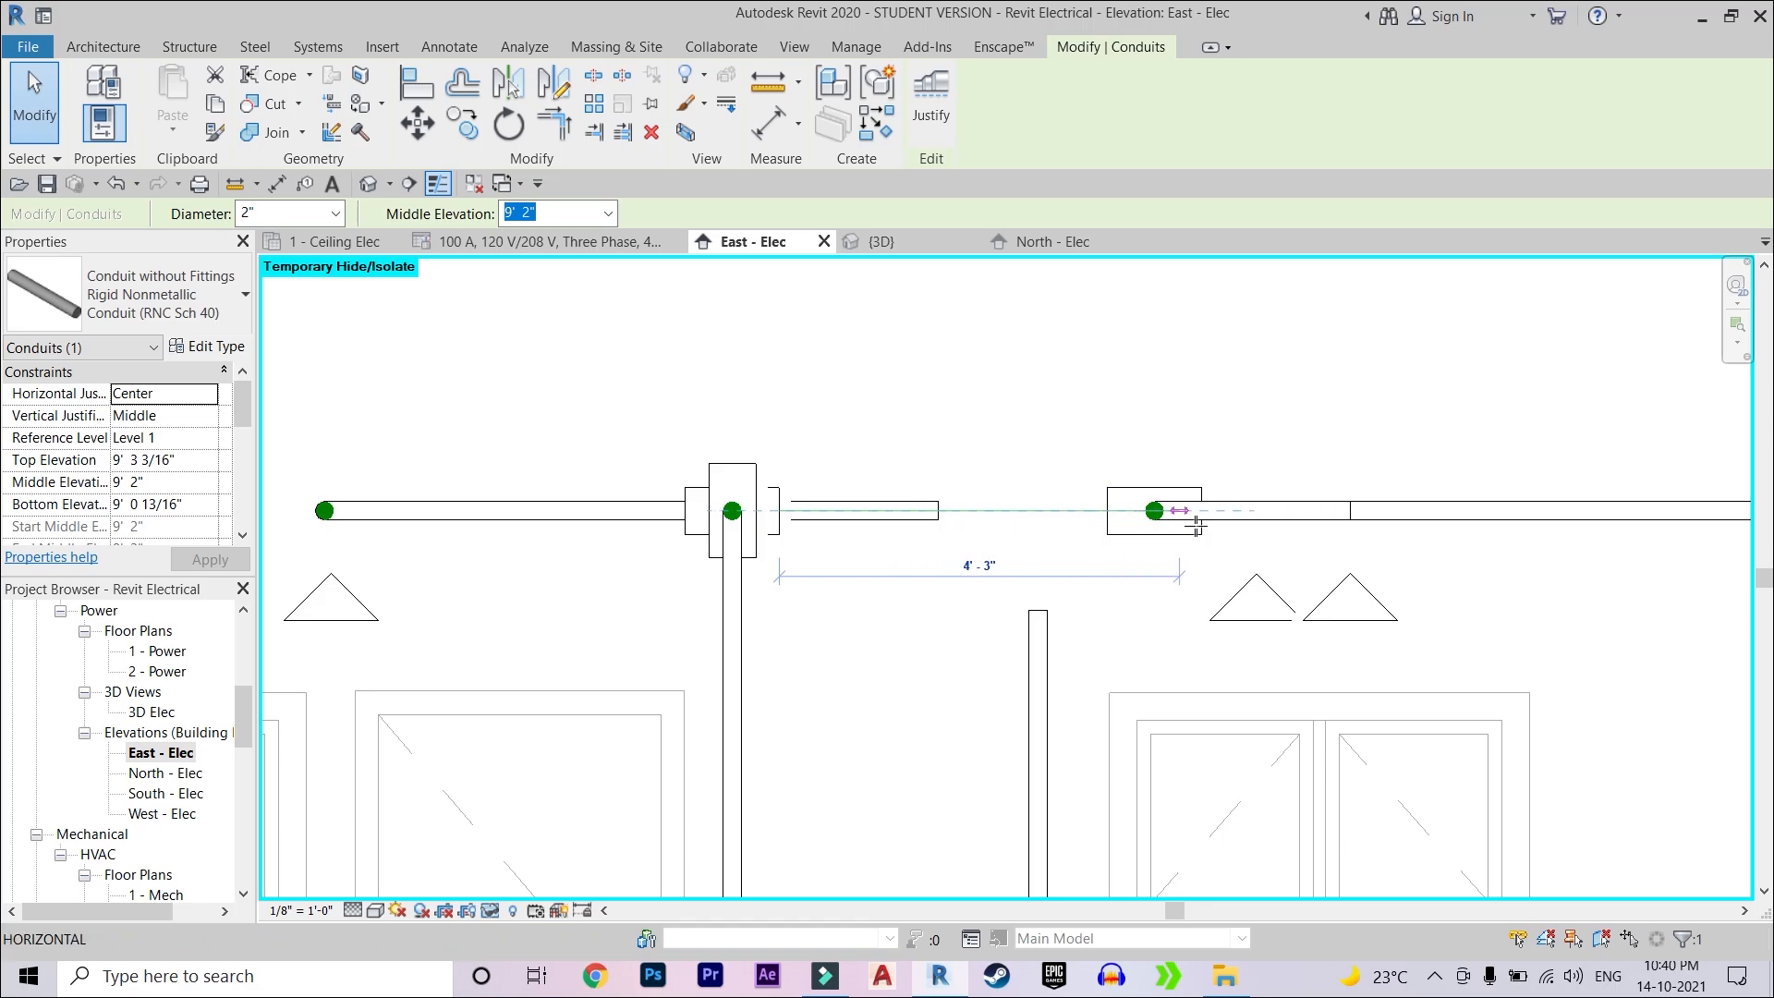
drag(1249, 543, 1447, 511)
click(1456, 568)
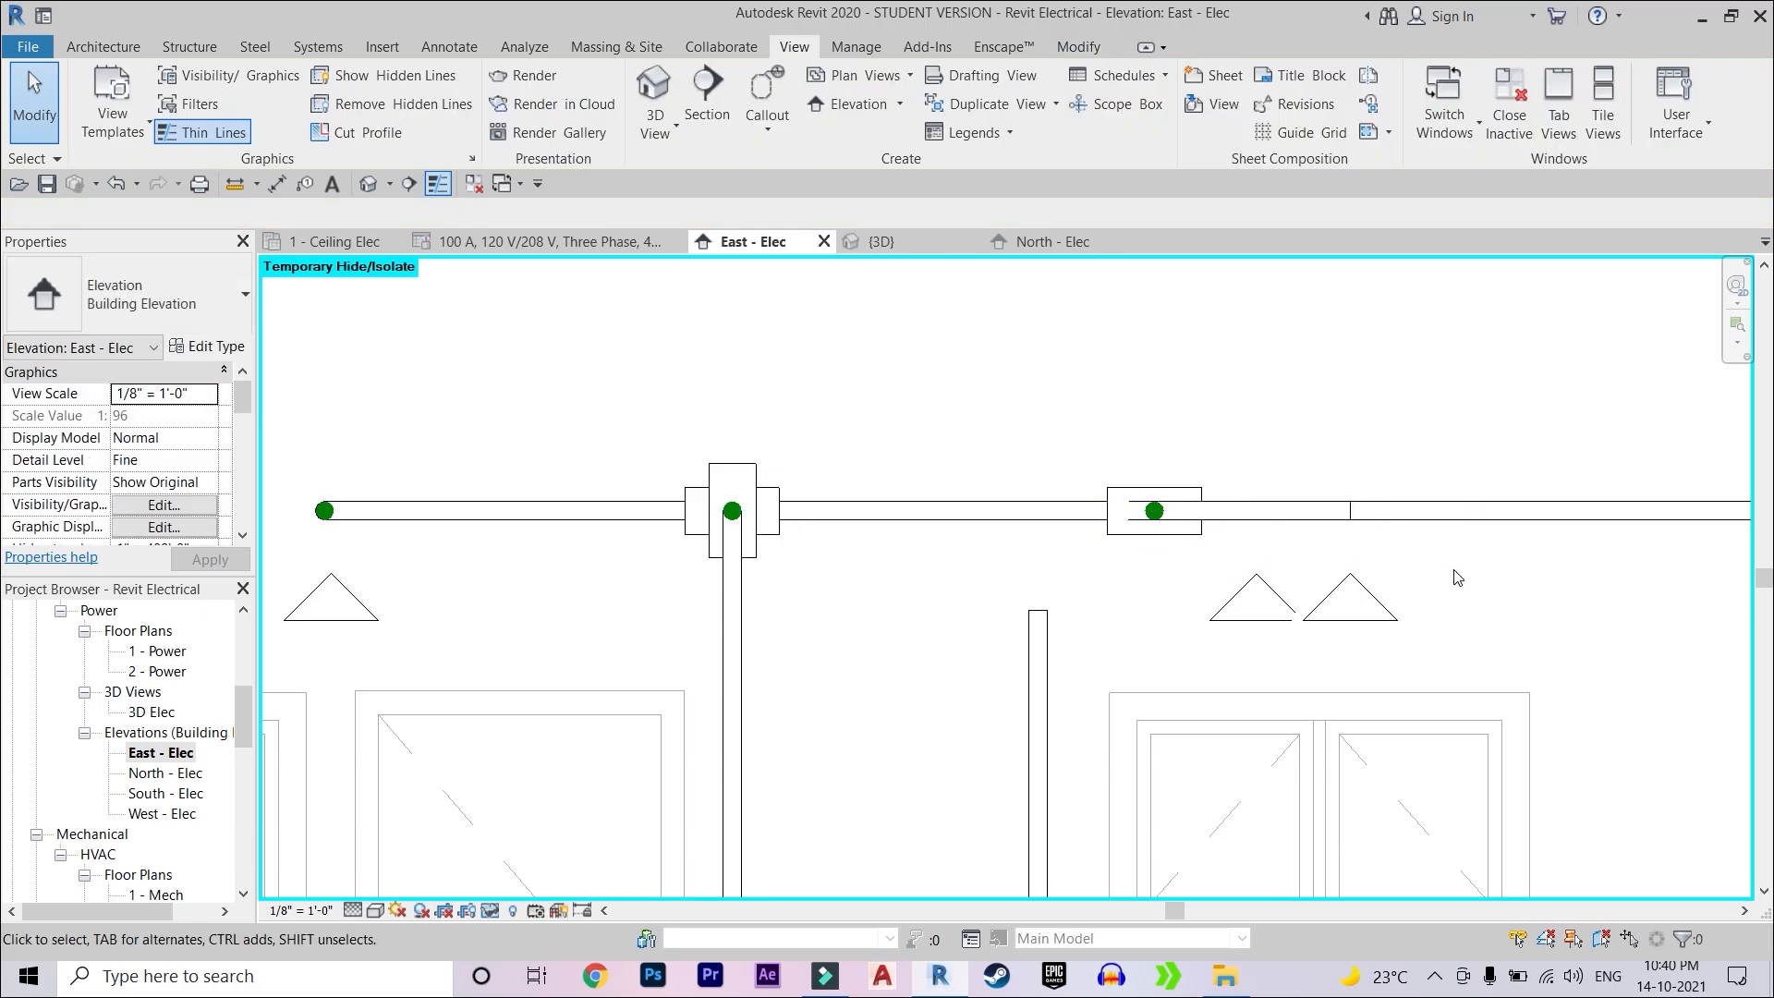
- Stretch the right-hand vertical conduit drop up to the rear horizontal conduit so they join, and check the junction in the 3D view
click(1037, 628)
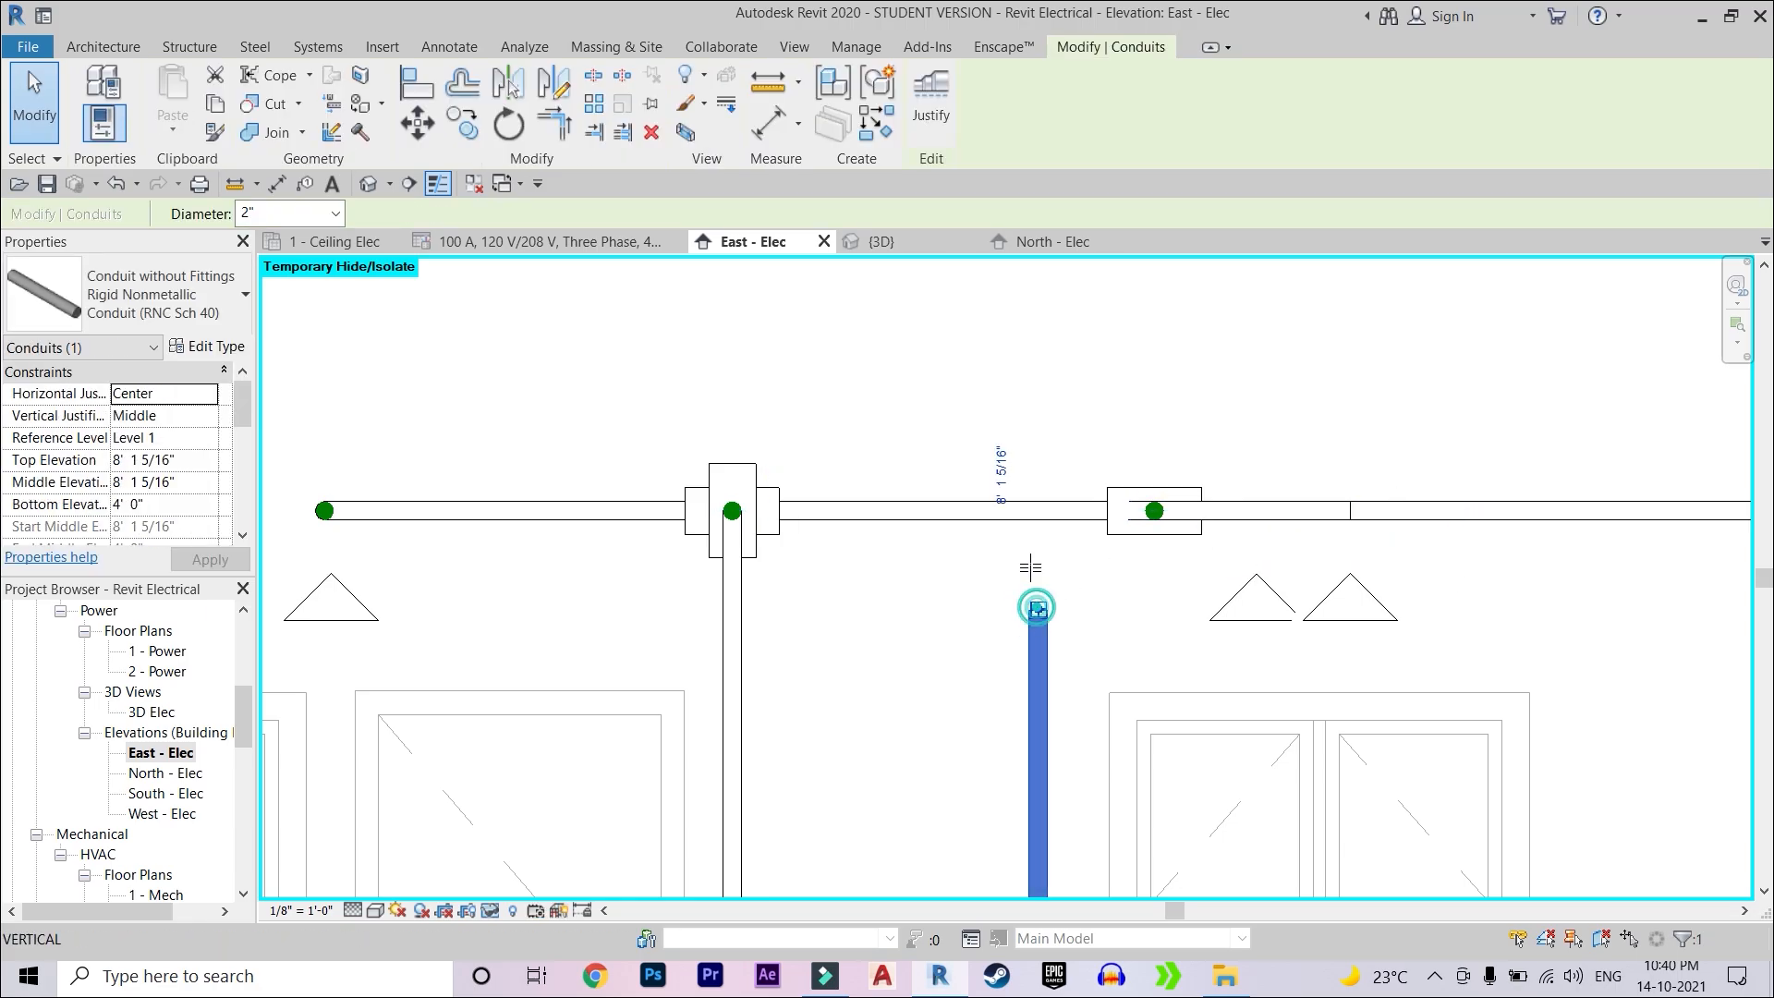
drag(1037, 614, 1038, 511)
key(Escape)
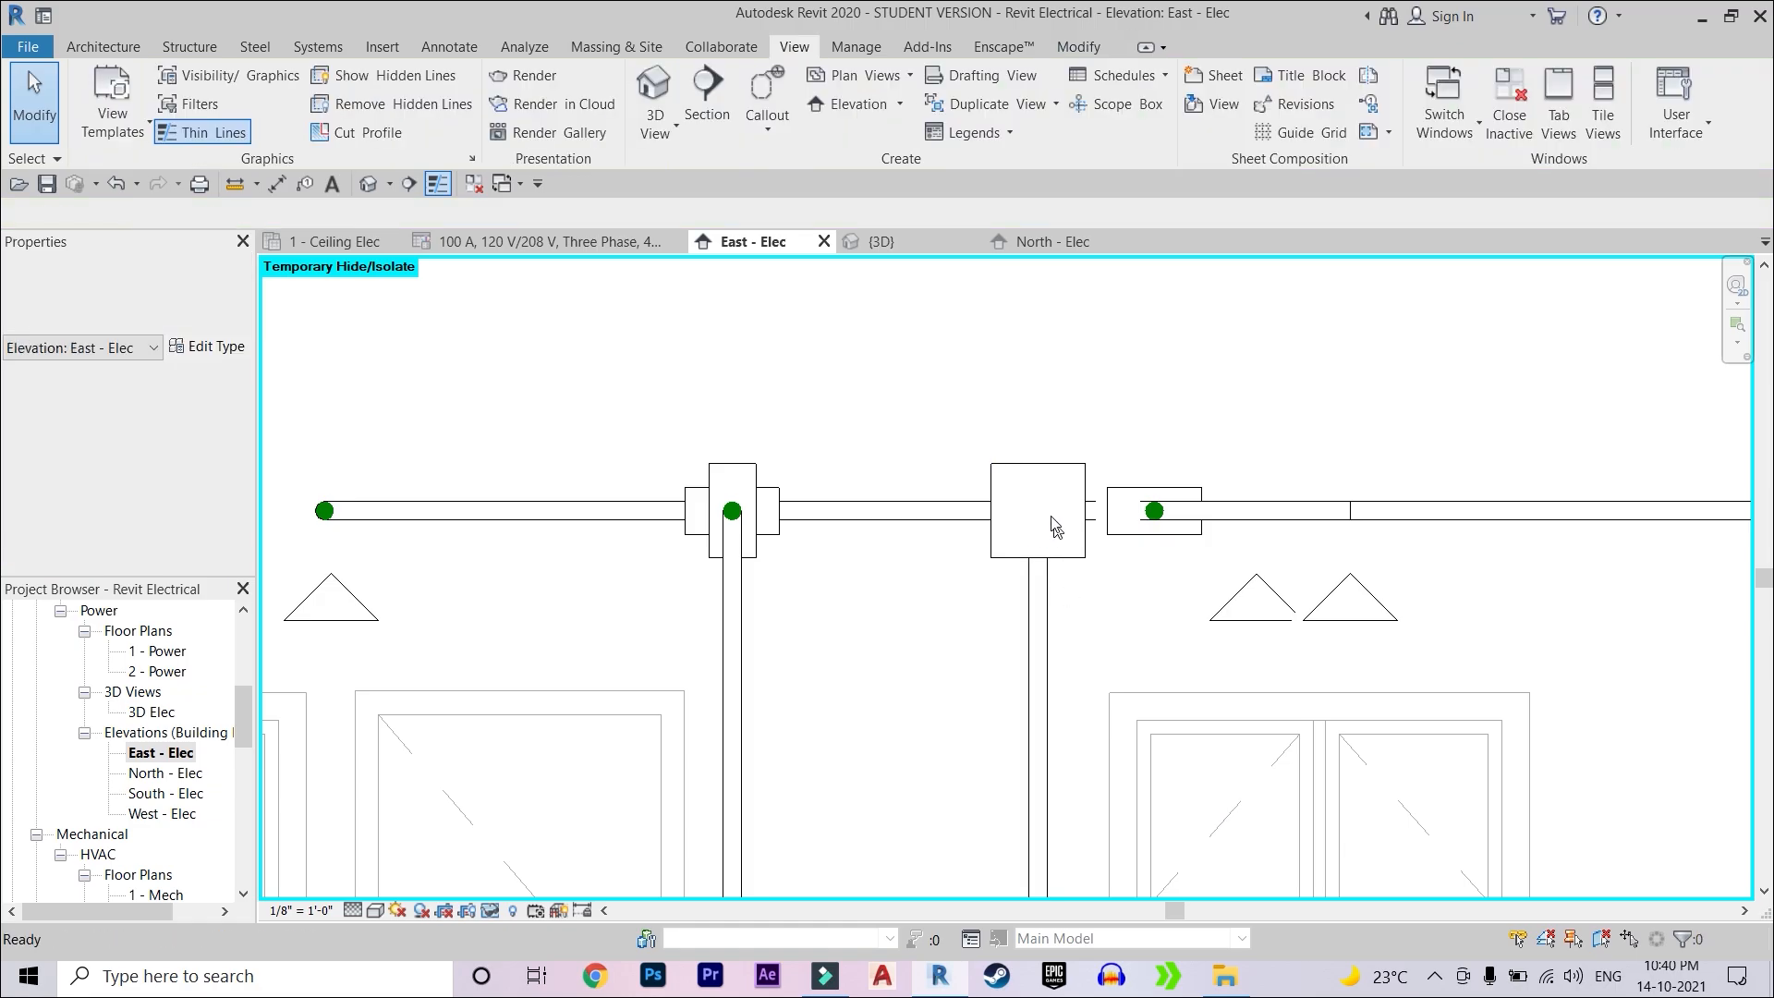
click(654, 88)
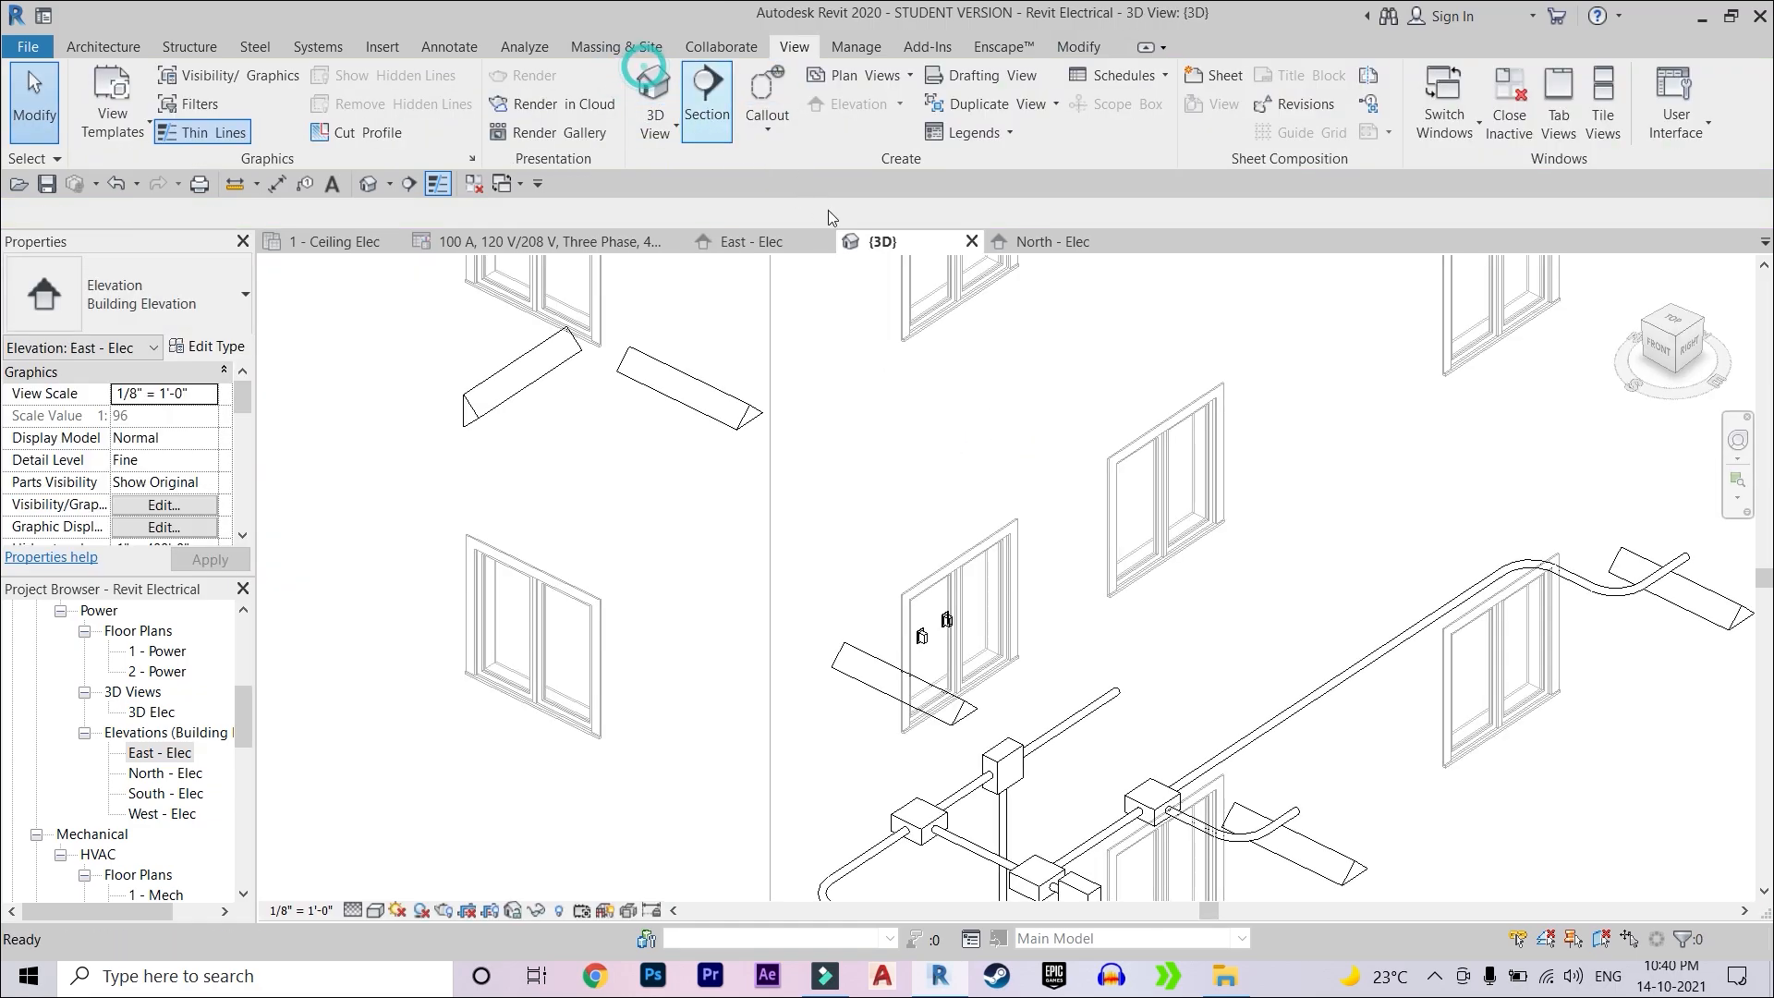
shift+middle_drag(1274, 684, 1457, 724)
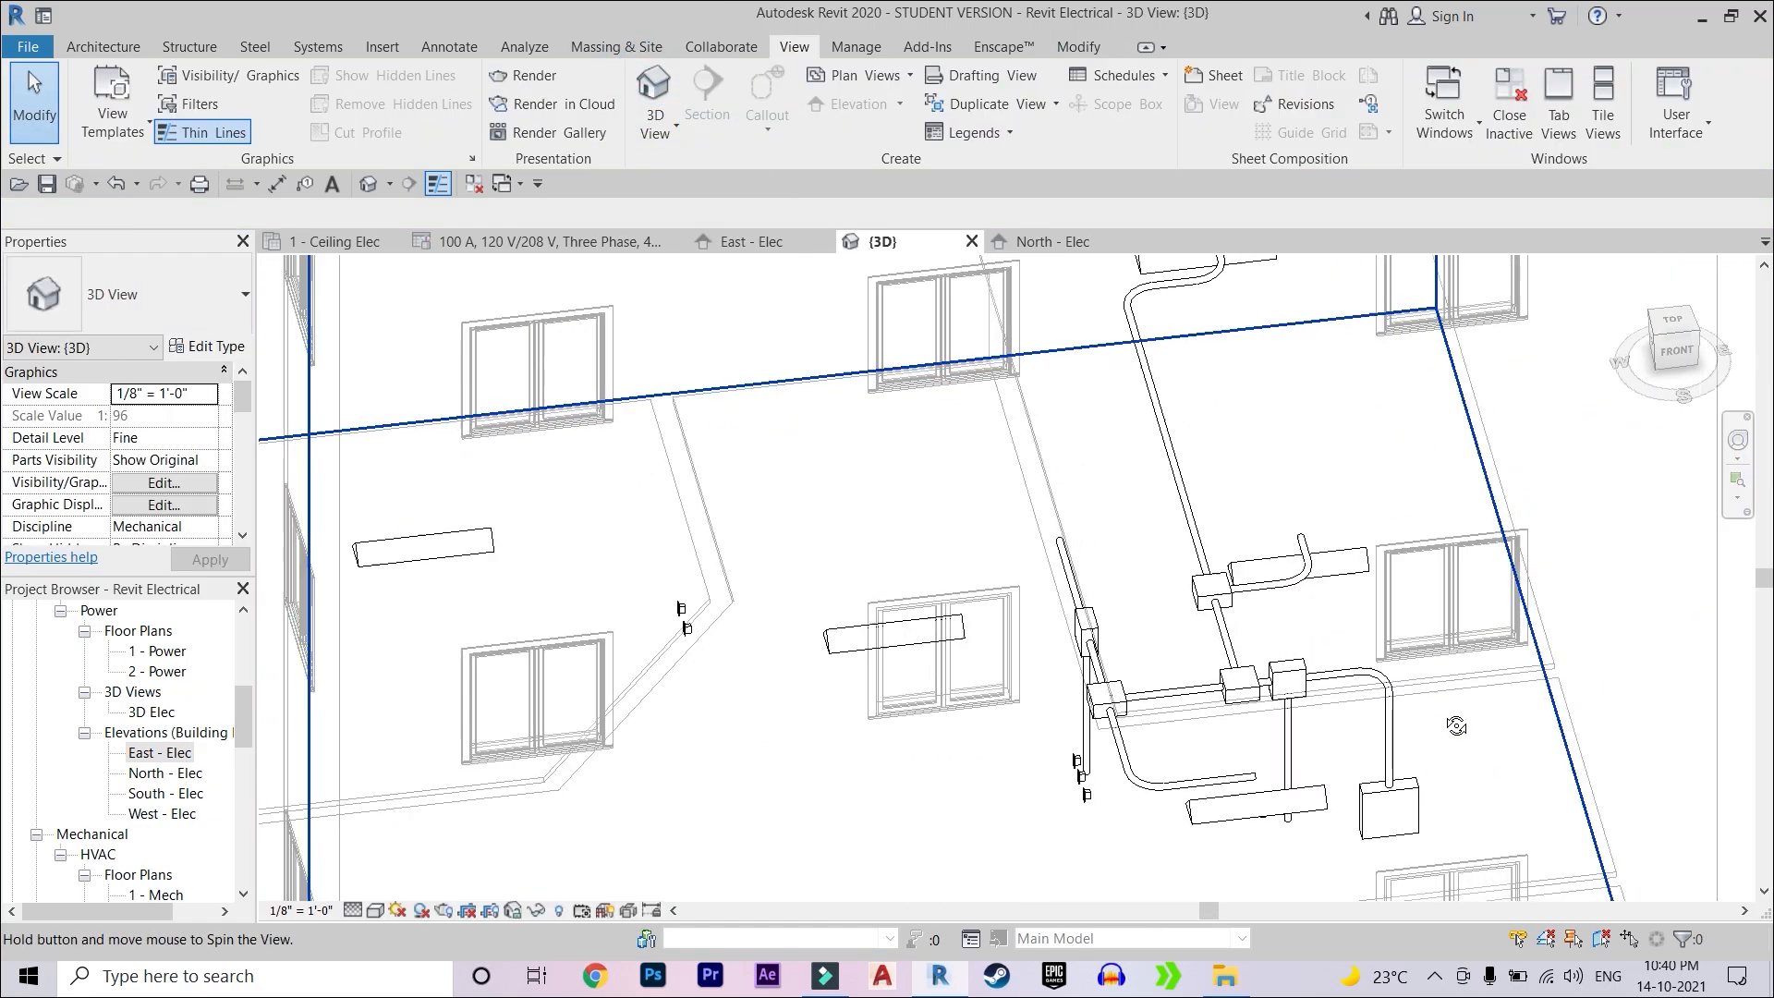
shift+middle_drag(1099, 539, 1049, 665)
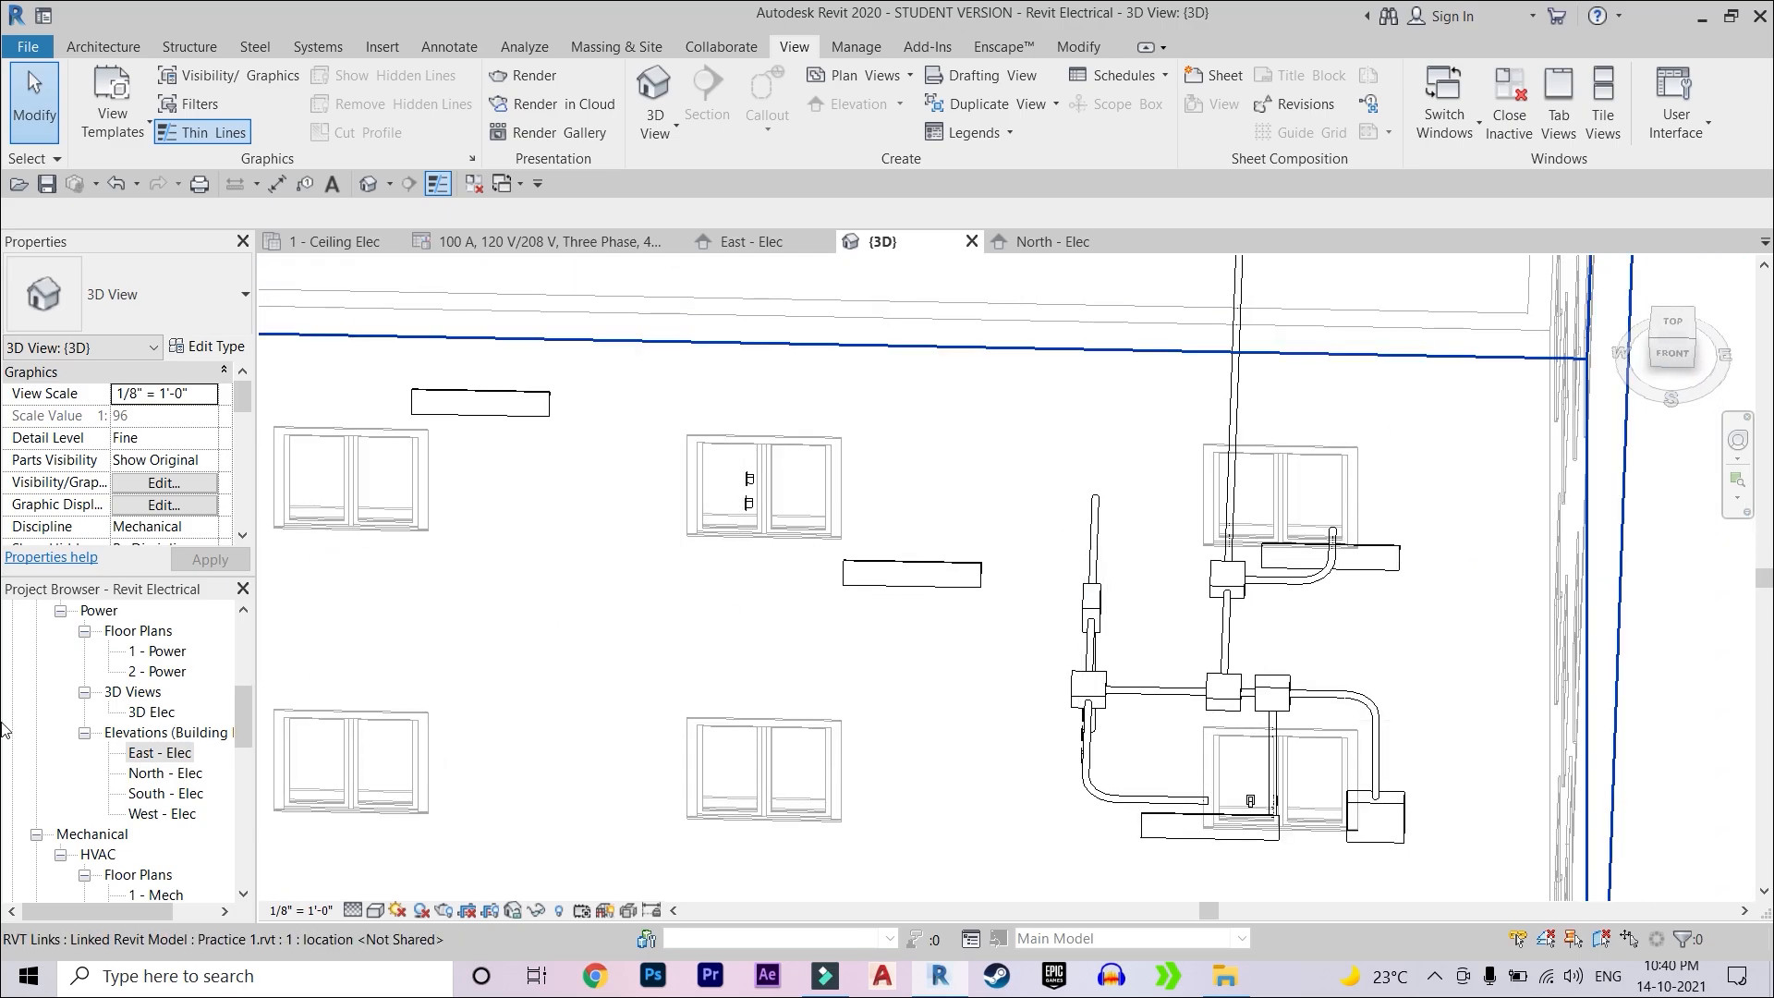
- In the 1 - Ceiling Elec plan, shorten the conduit above the switches so its open end lines up with the upper hall light fixture
scroll(157, 712, up, 4)
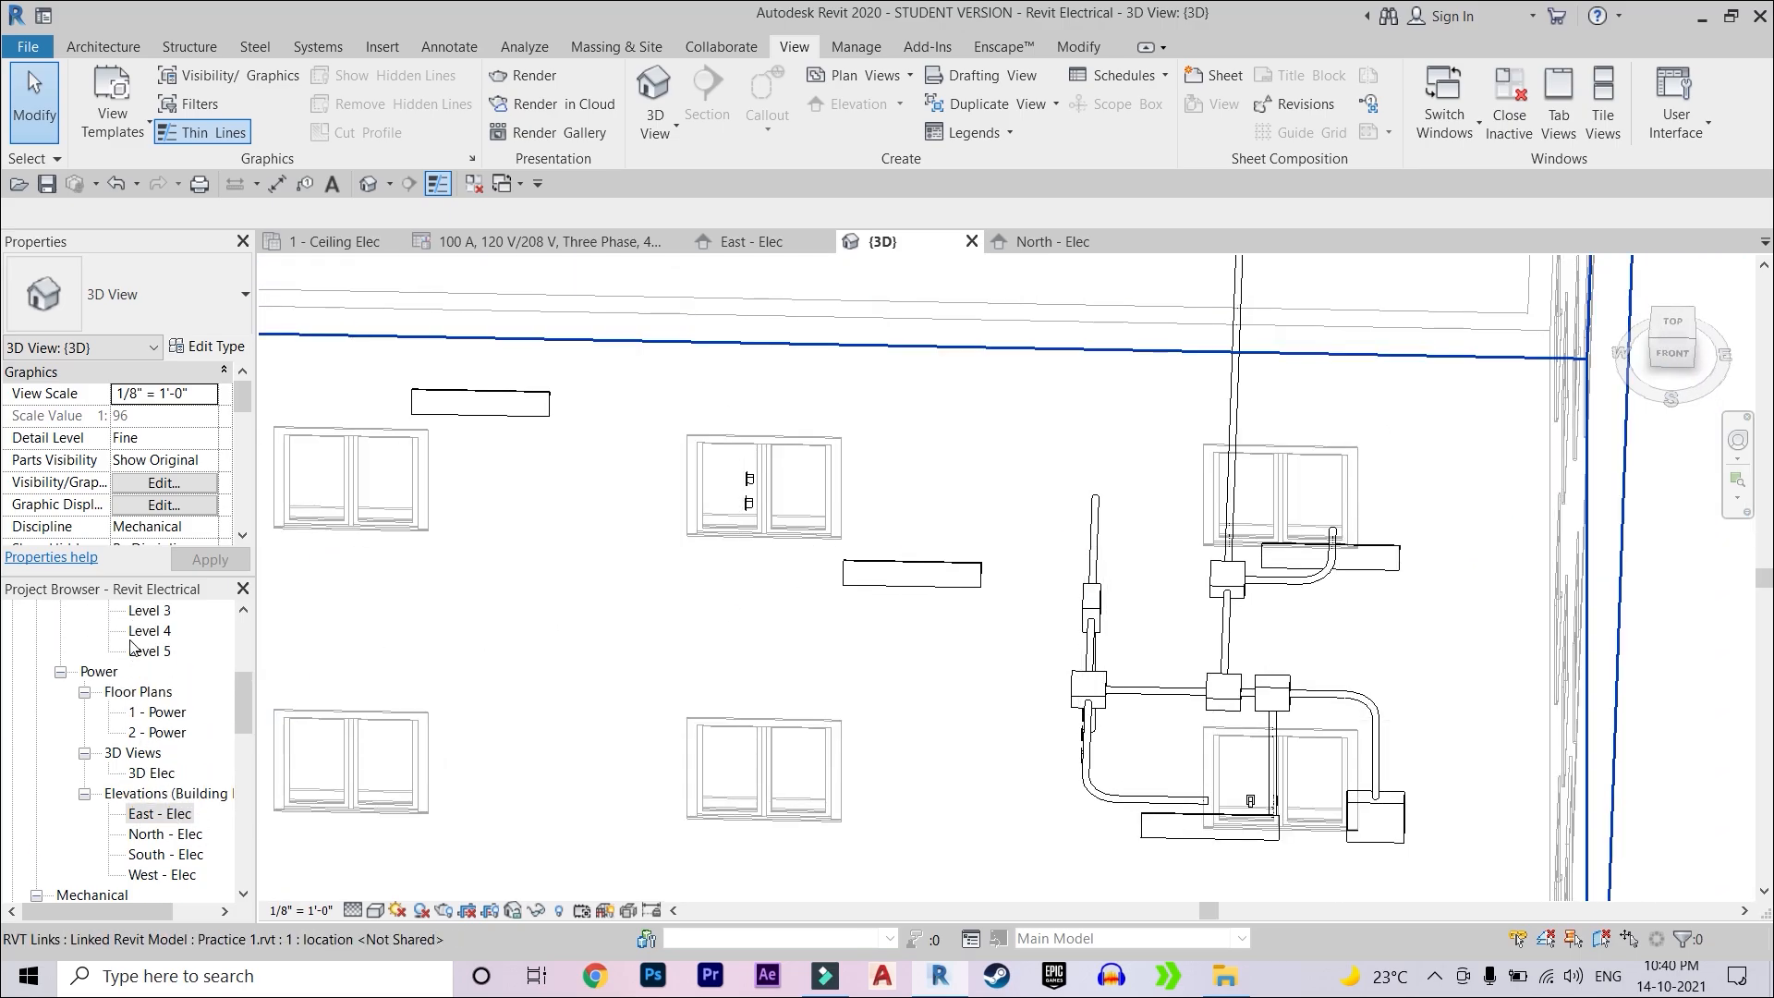
double_click(182, 795)
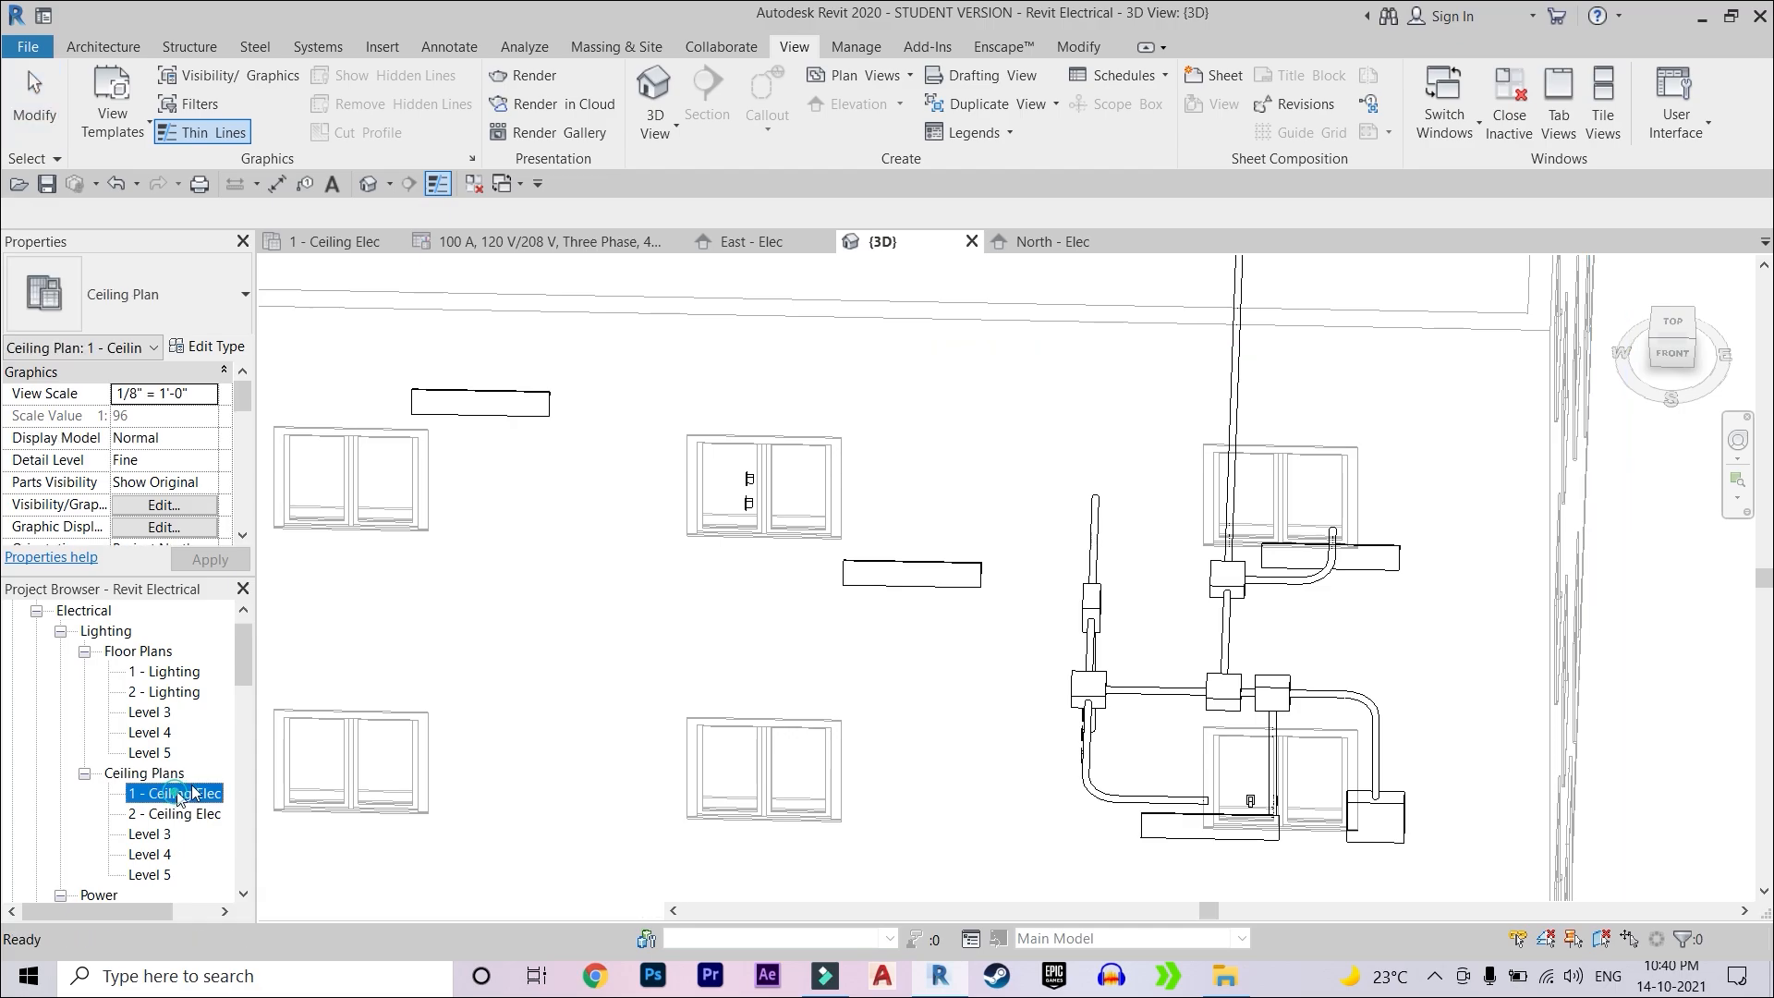
scroll(858, 547, up, 2)
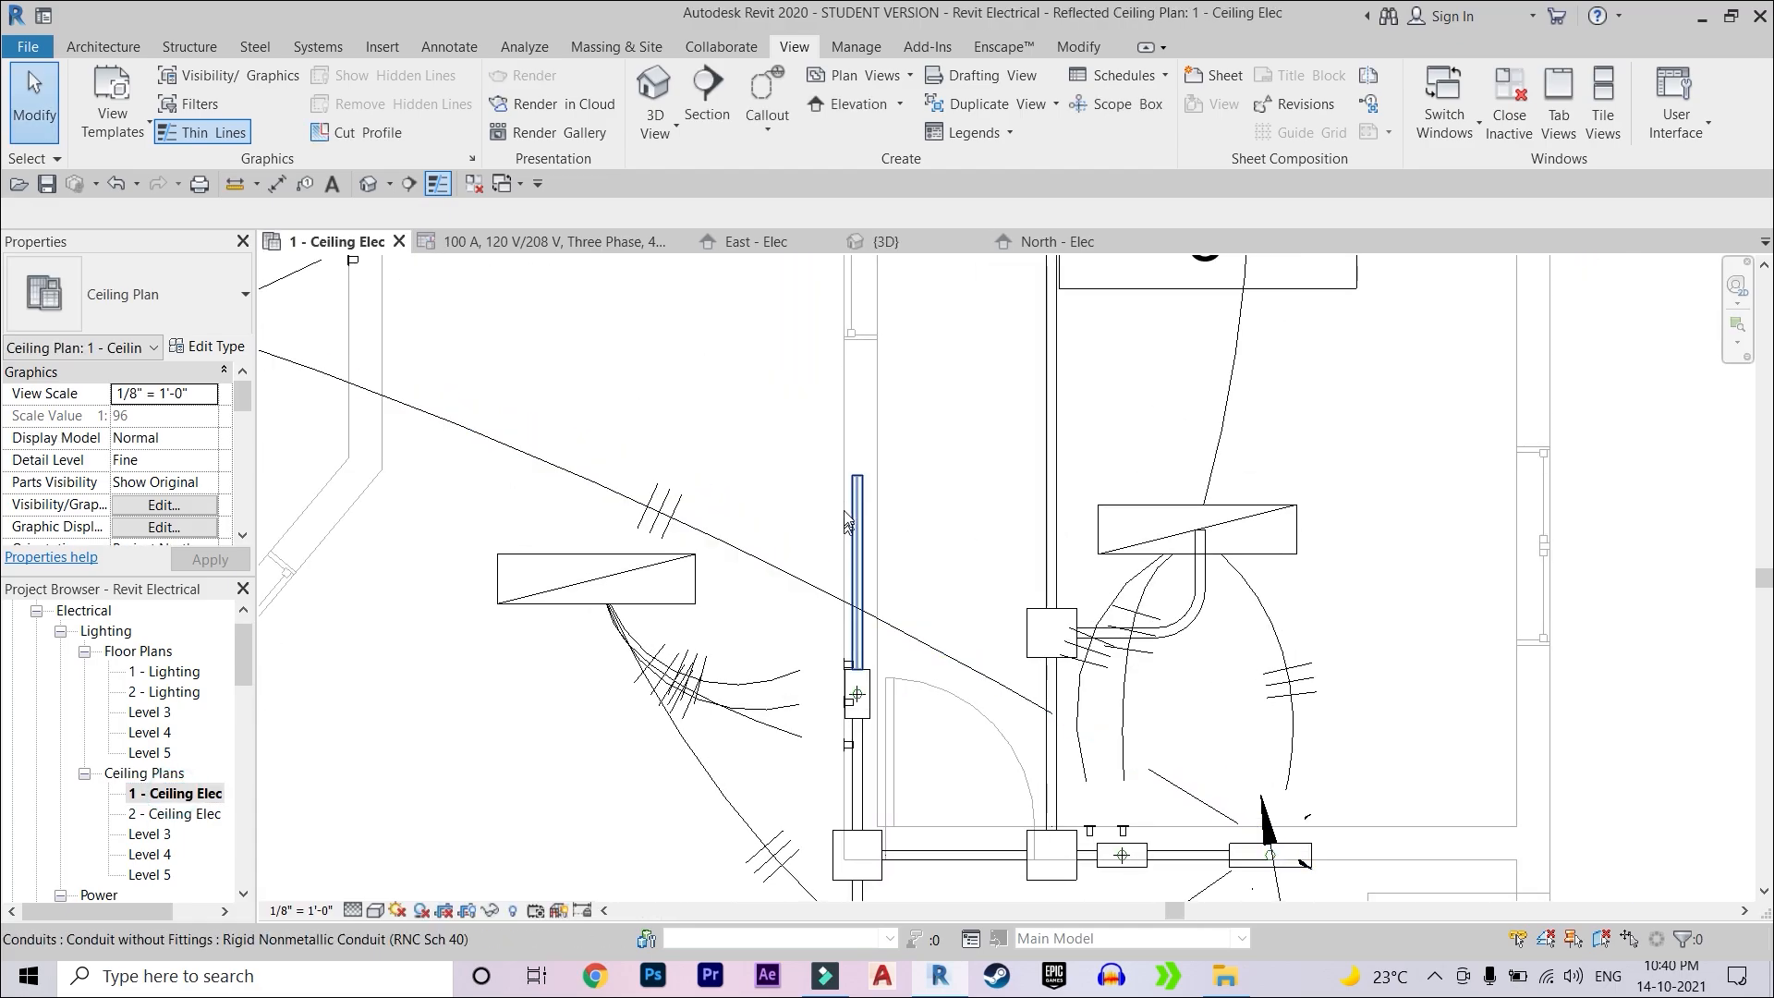
click(858, 545)
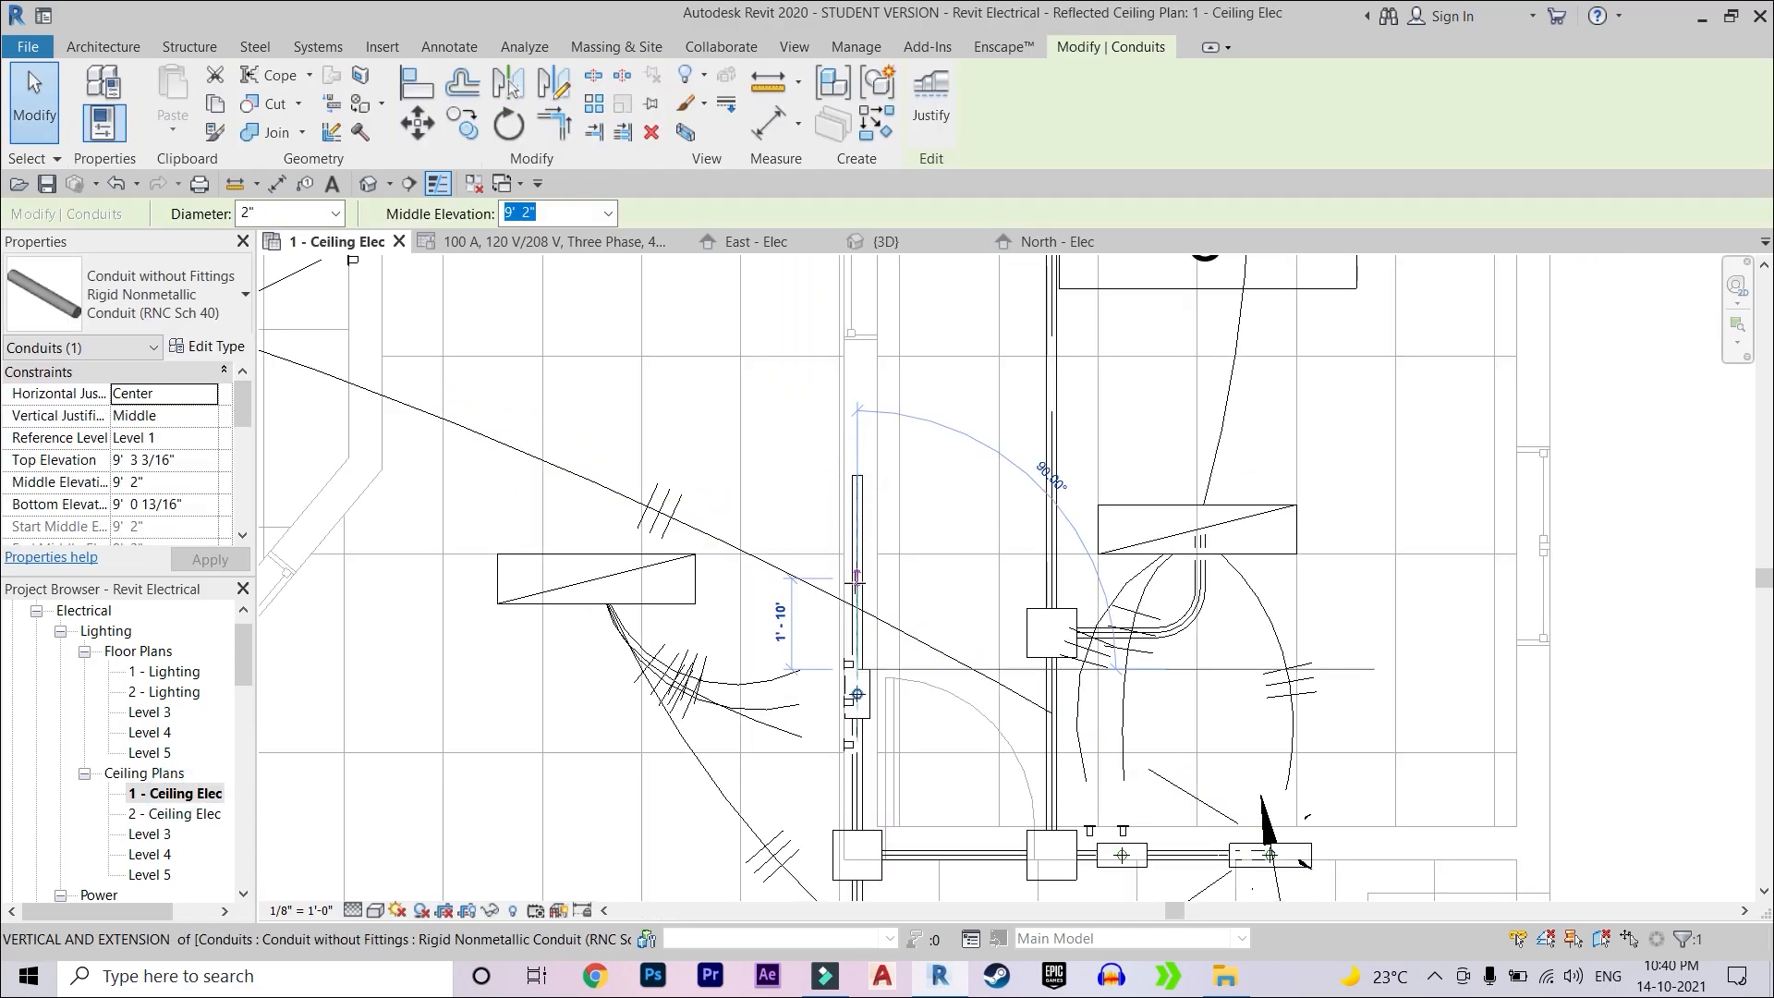
drag(855, 581, 856, 570)
key(Escape)
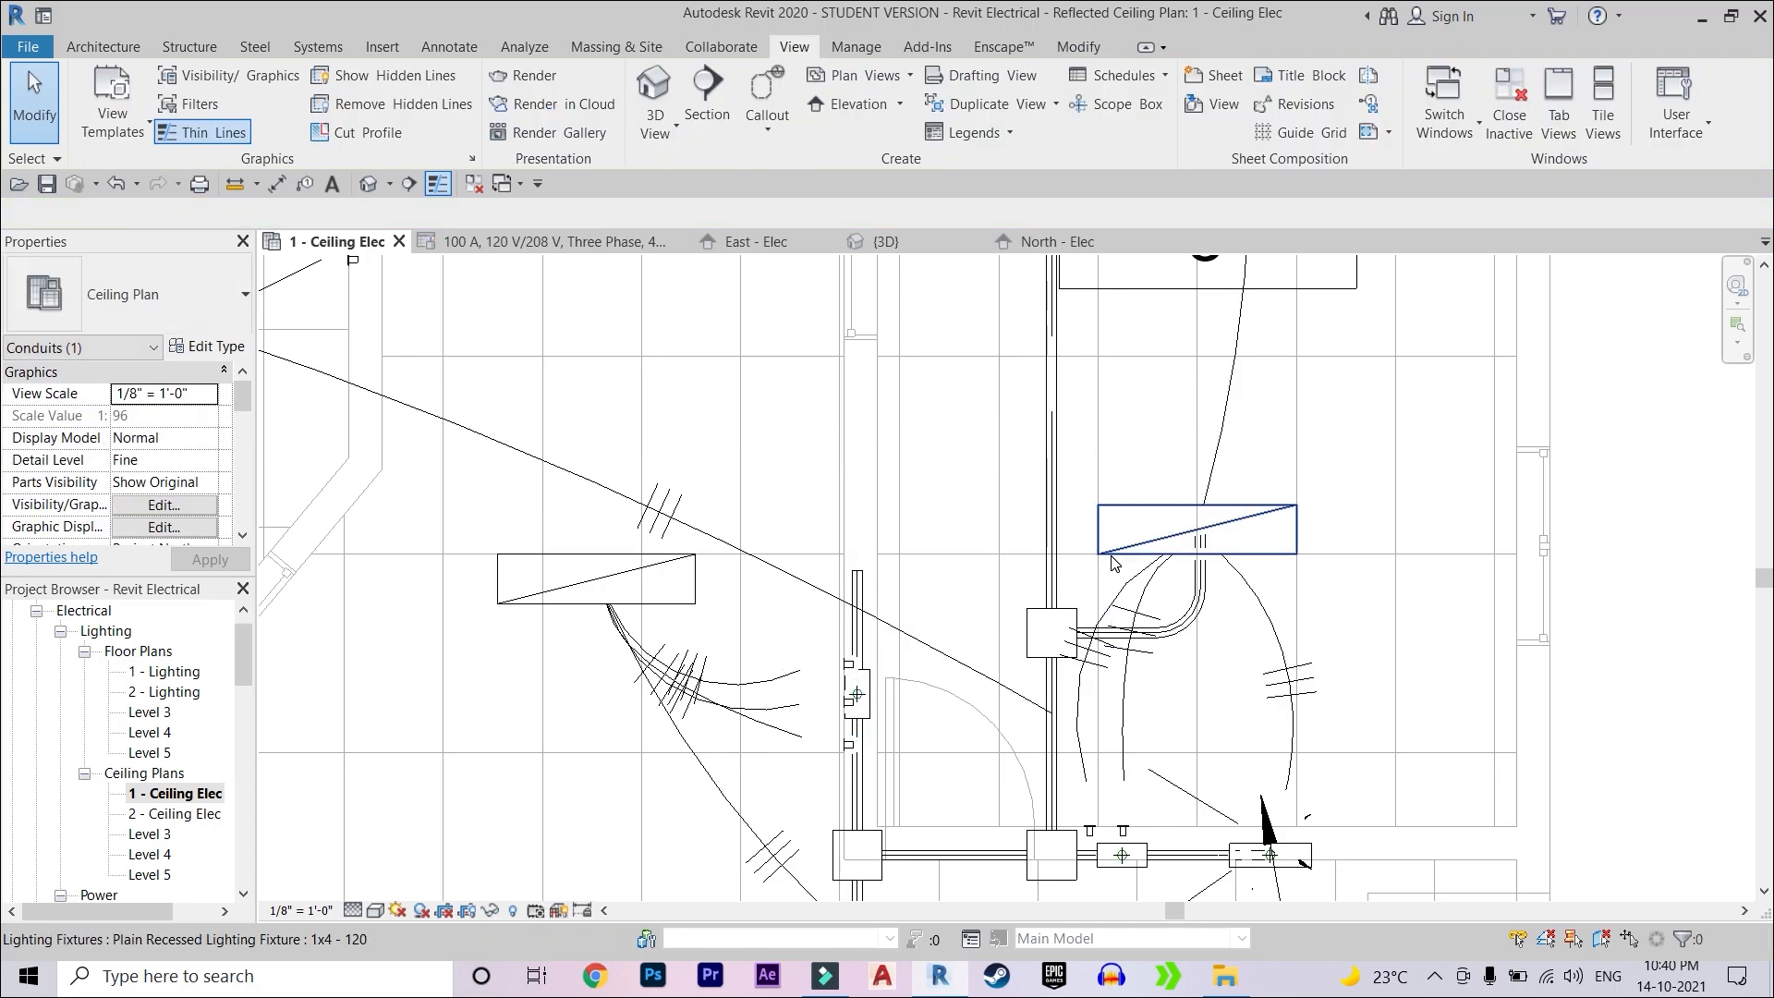
- Draw a 2" conduit with top elevation 9' 3 3/16" from the shortened conduit's open end to the upper hall light fixture
click(312, 46)
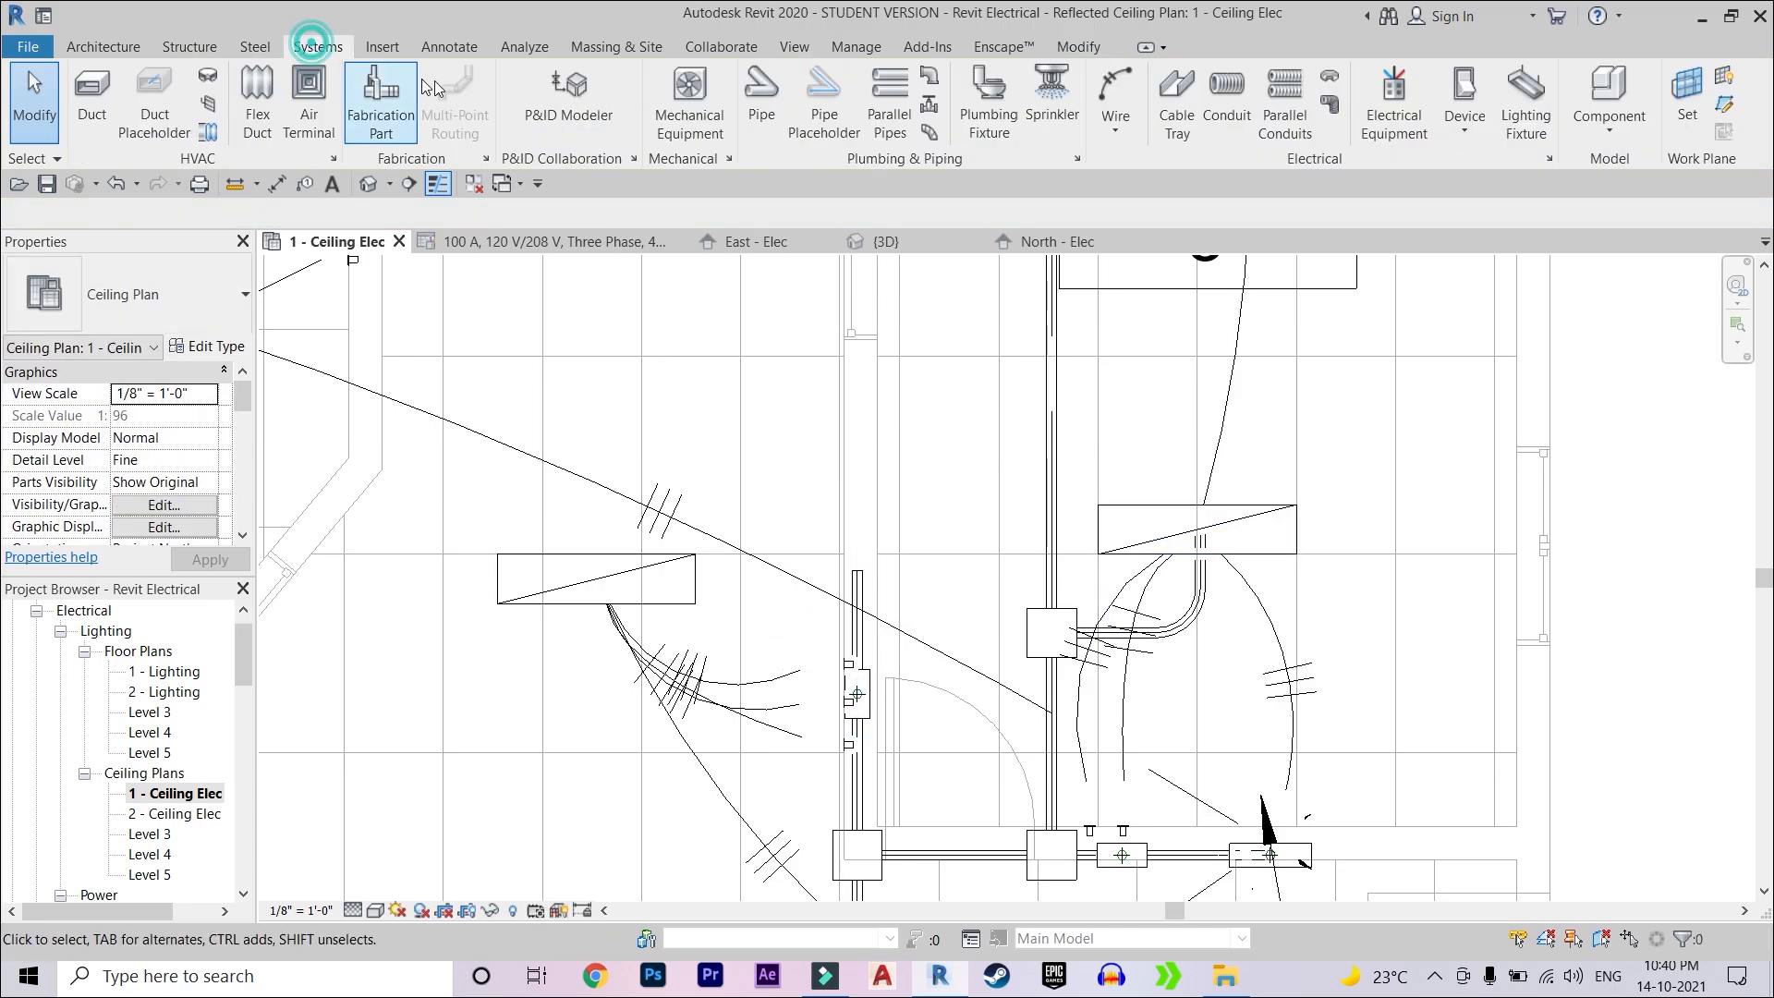
click(1209, 103)
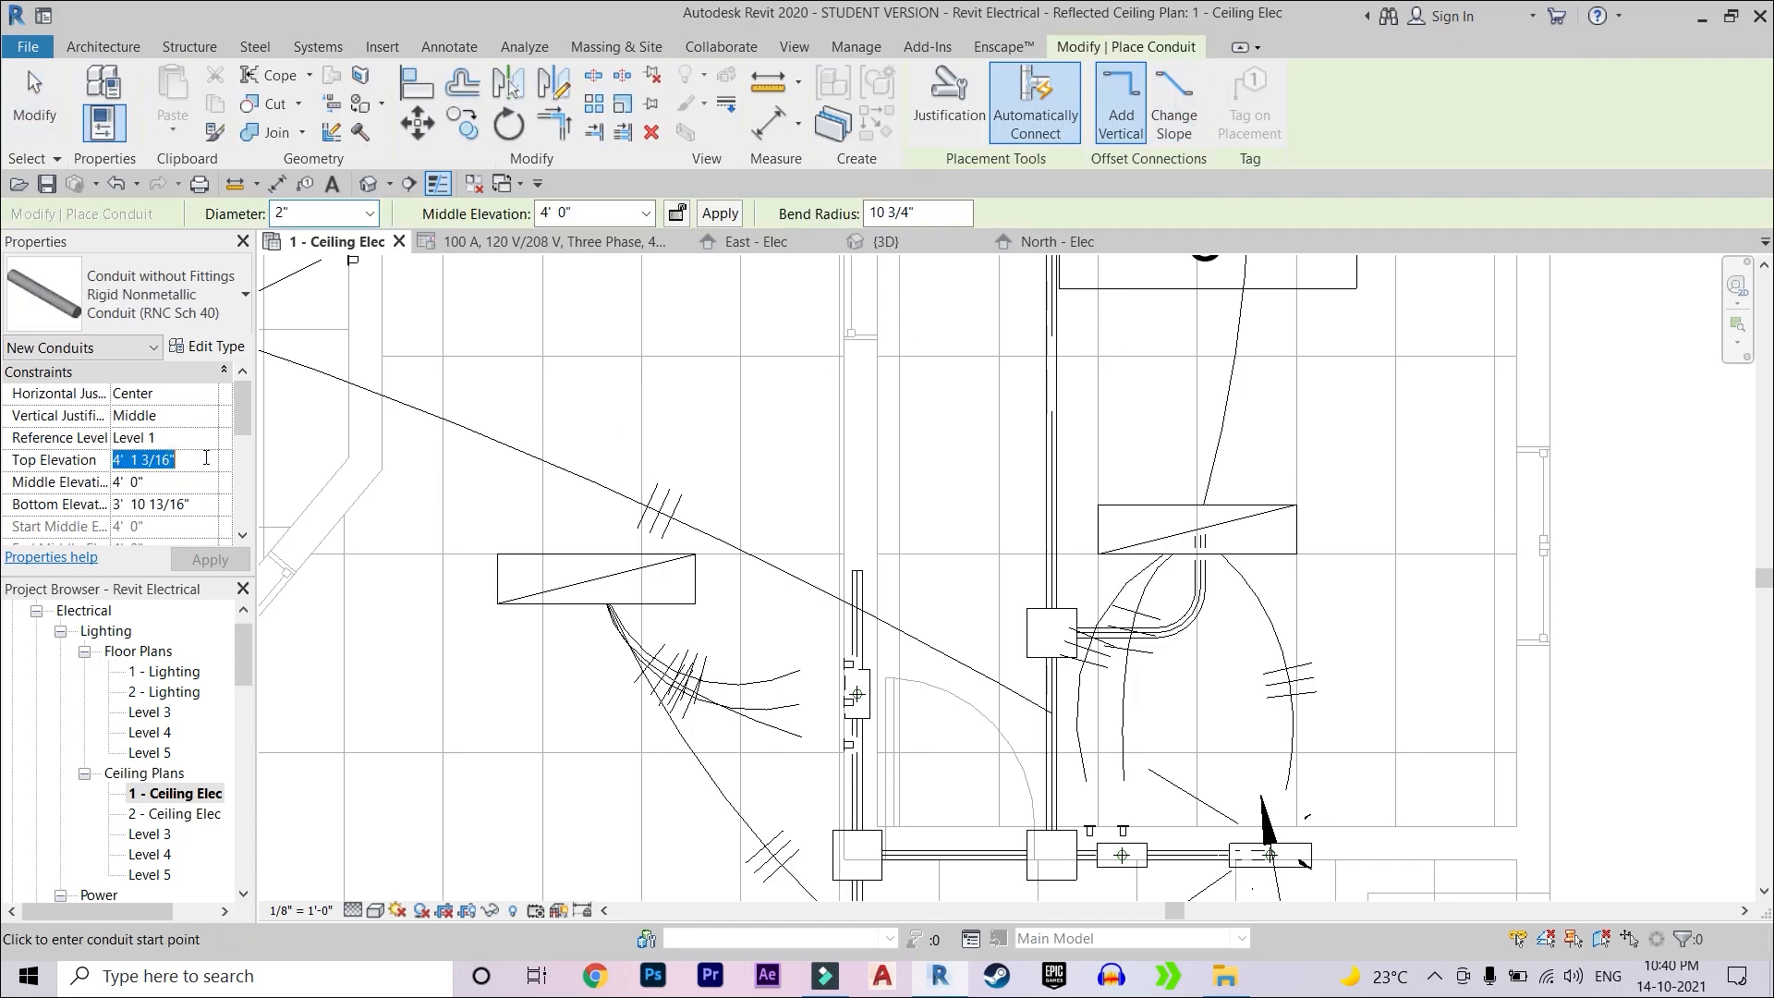
text(9'  3 3/16")
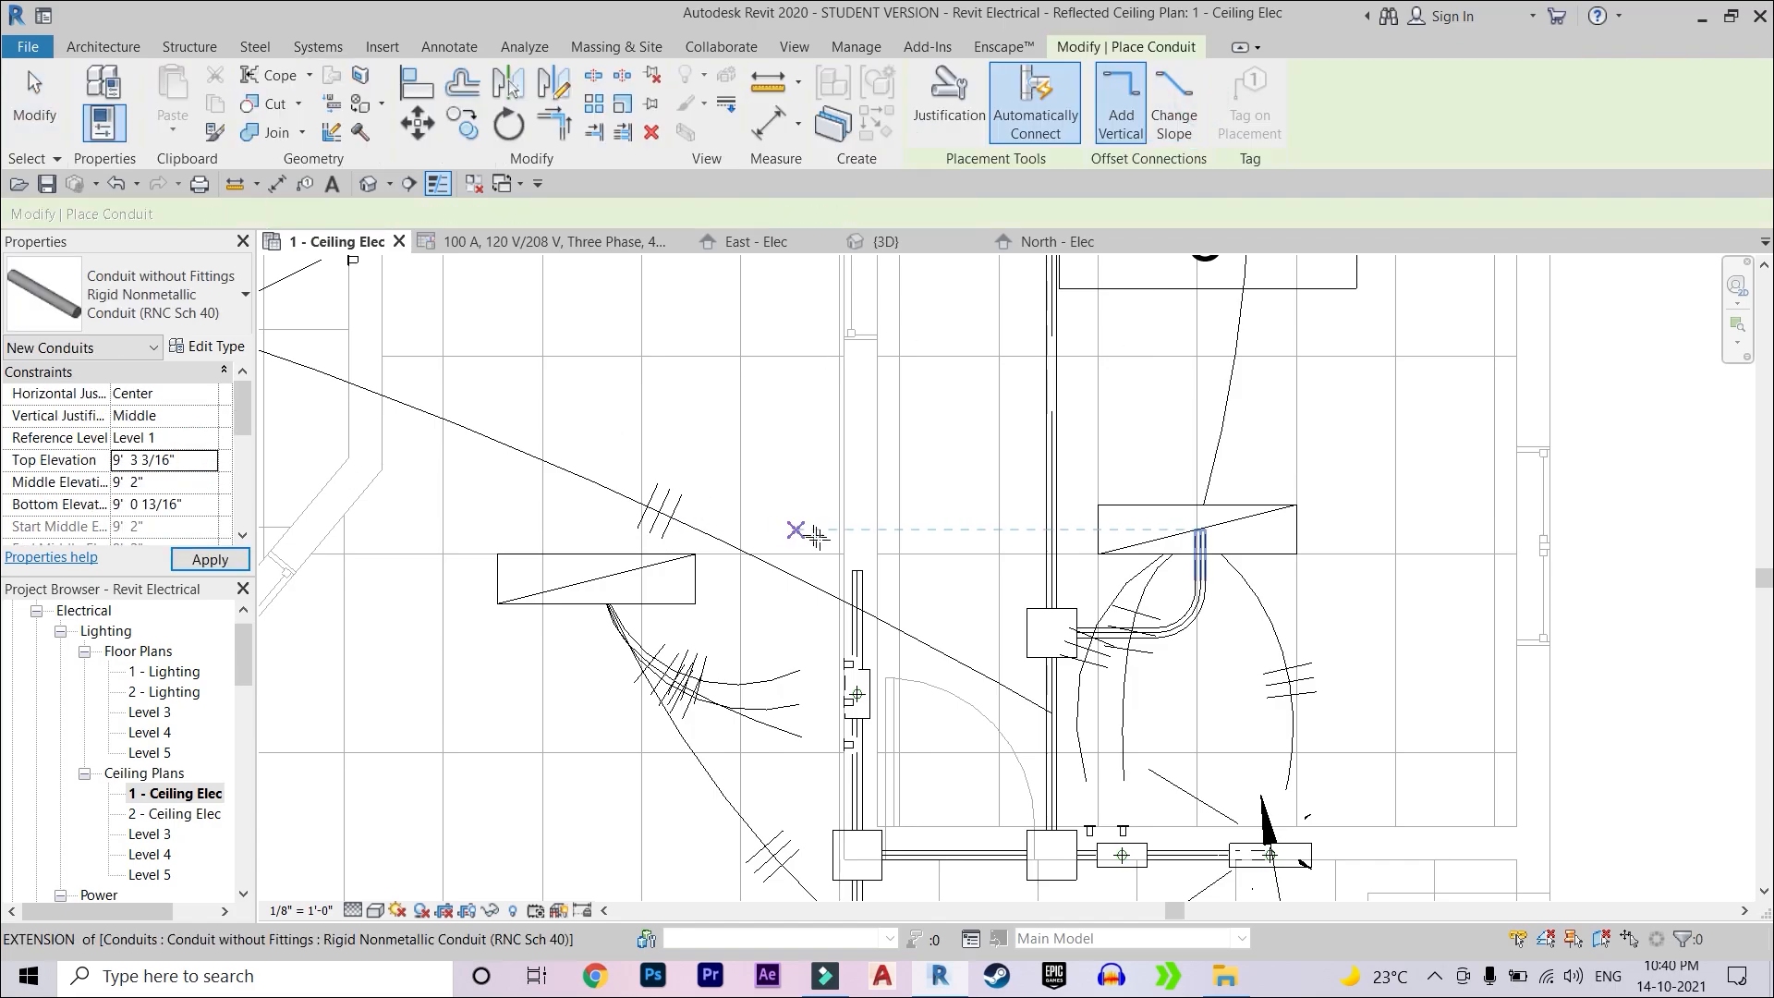
click(856, 571)
scroll(750, 568, up, 2)
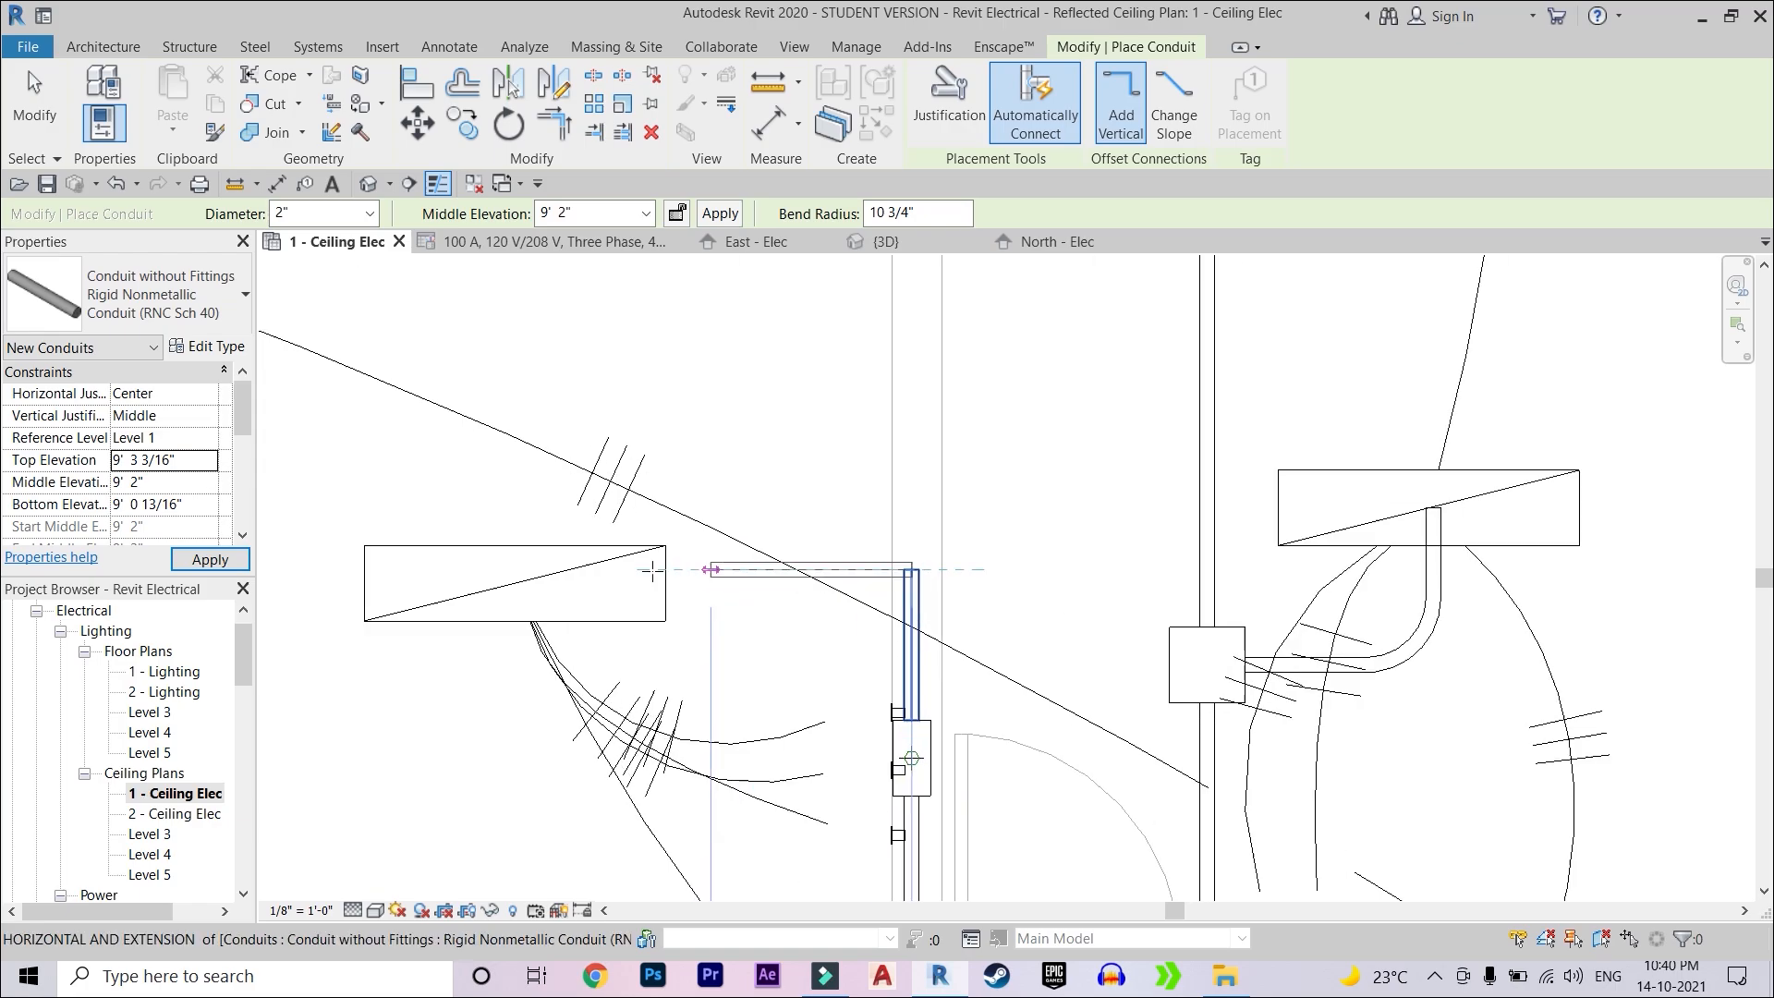
click(554, 570)
scroll(564, 555, down, 2)
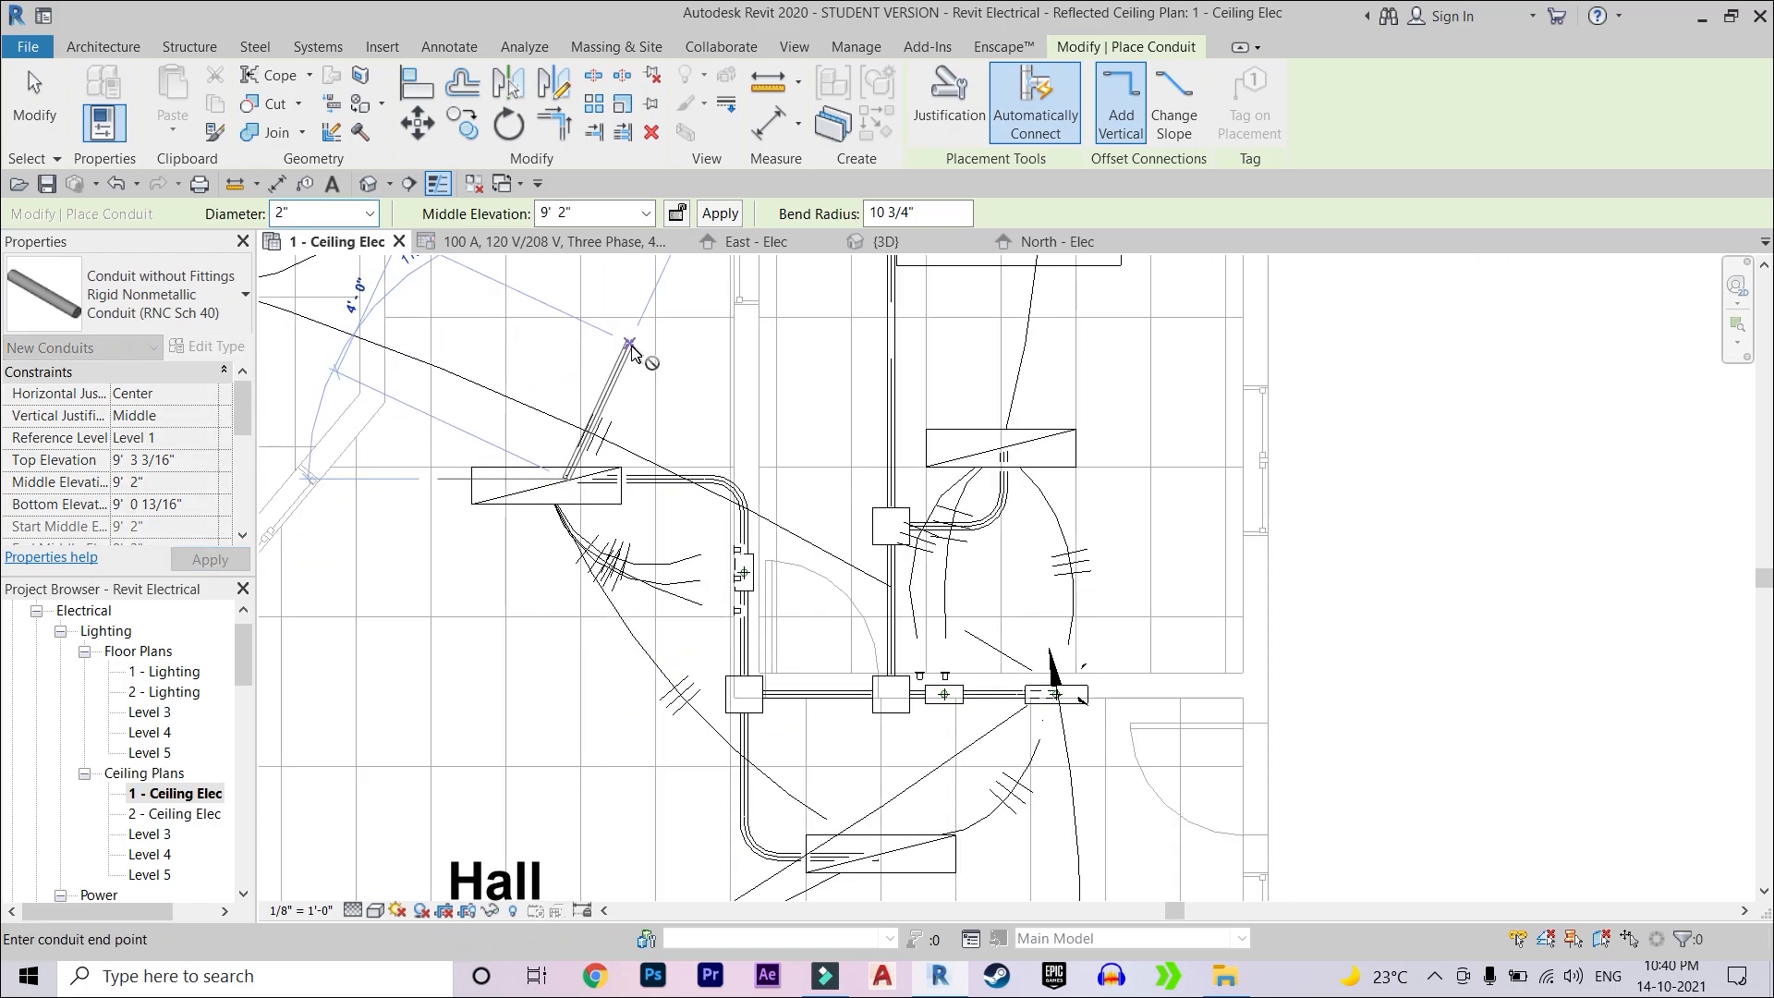
key(Escape)
- Branch a 2" conduit from the midpoint of the hall's vertical run, about 5' 6" left and 11' 1" down to the lower hall fixture
scroll(587, 385, up, 2)
scroll(660, 434, down, 4)
middle_drag(596, 728, 667, 639)
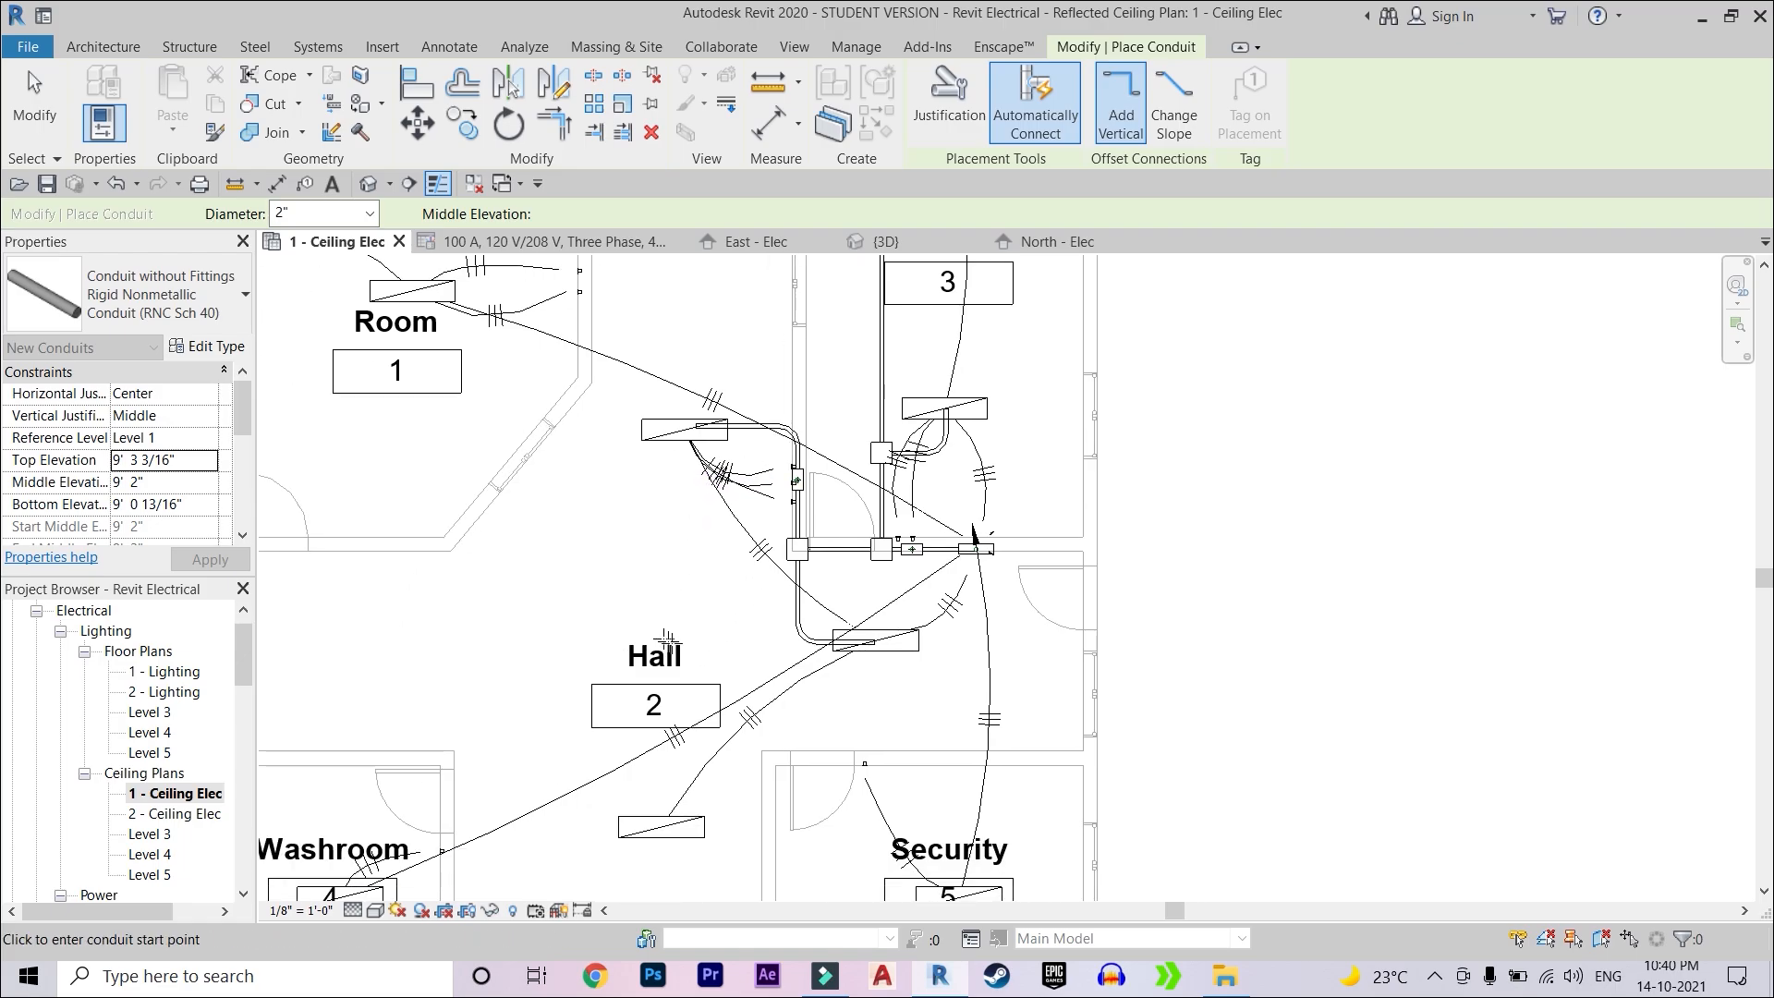
scroll(749, 656, up, 3)
middle_drag(792, 601, 907, 613)
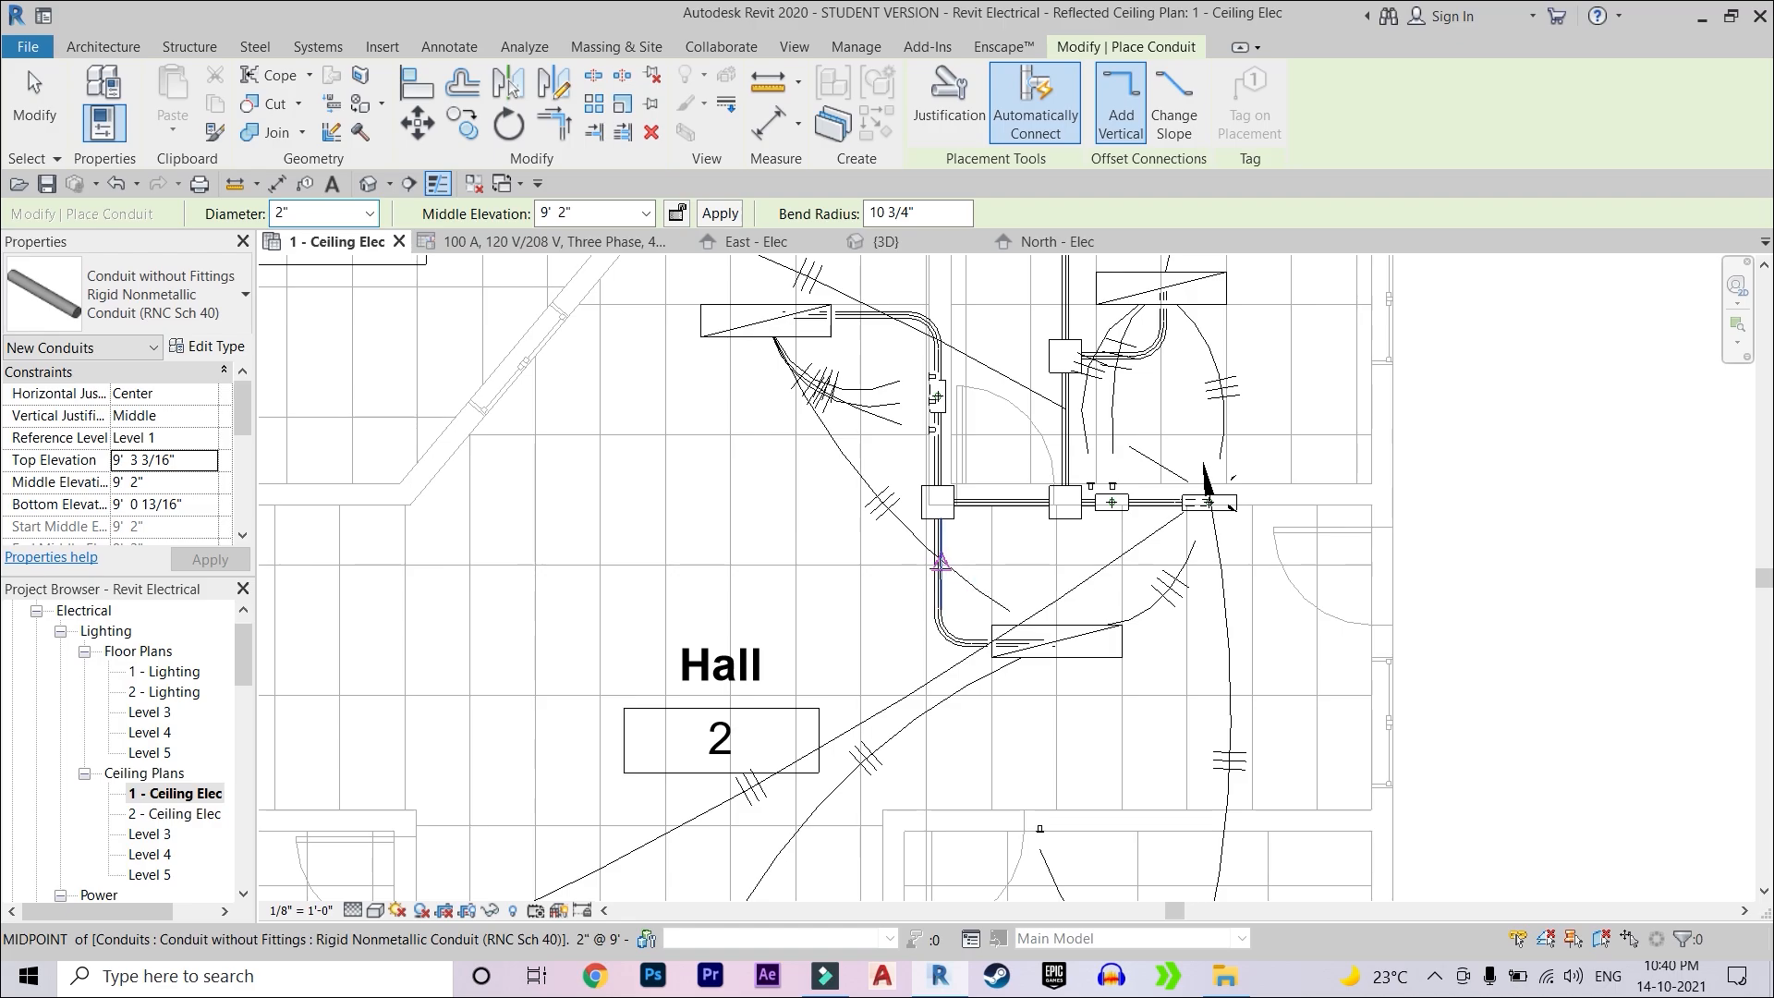
scroll(804, 561, down, 4)
scroll(799, 555, up, 2)
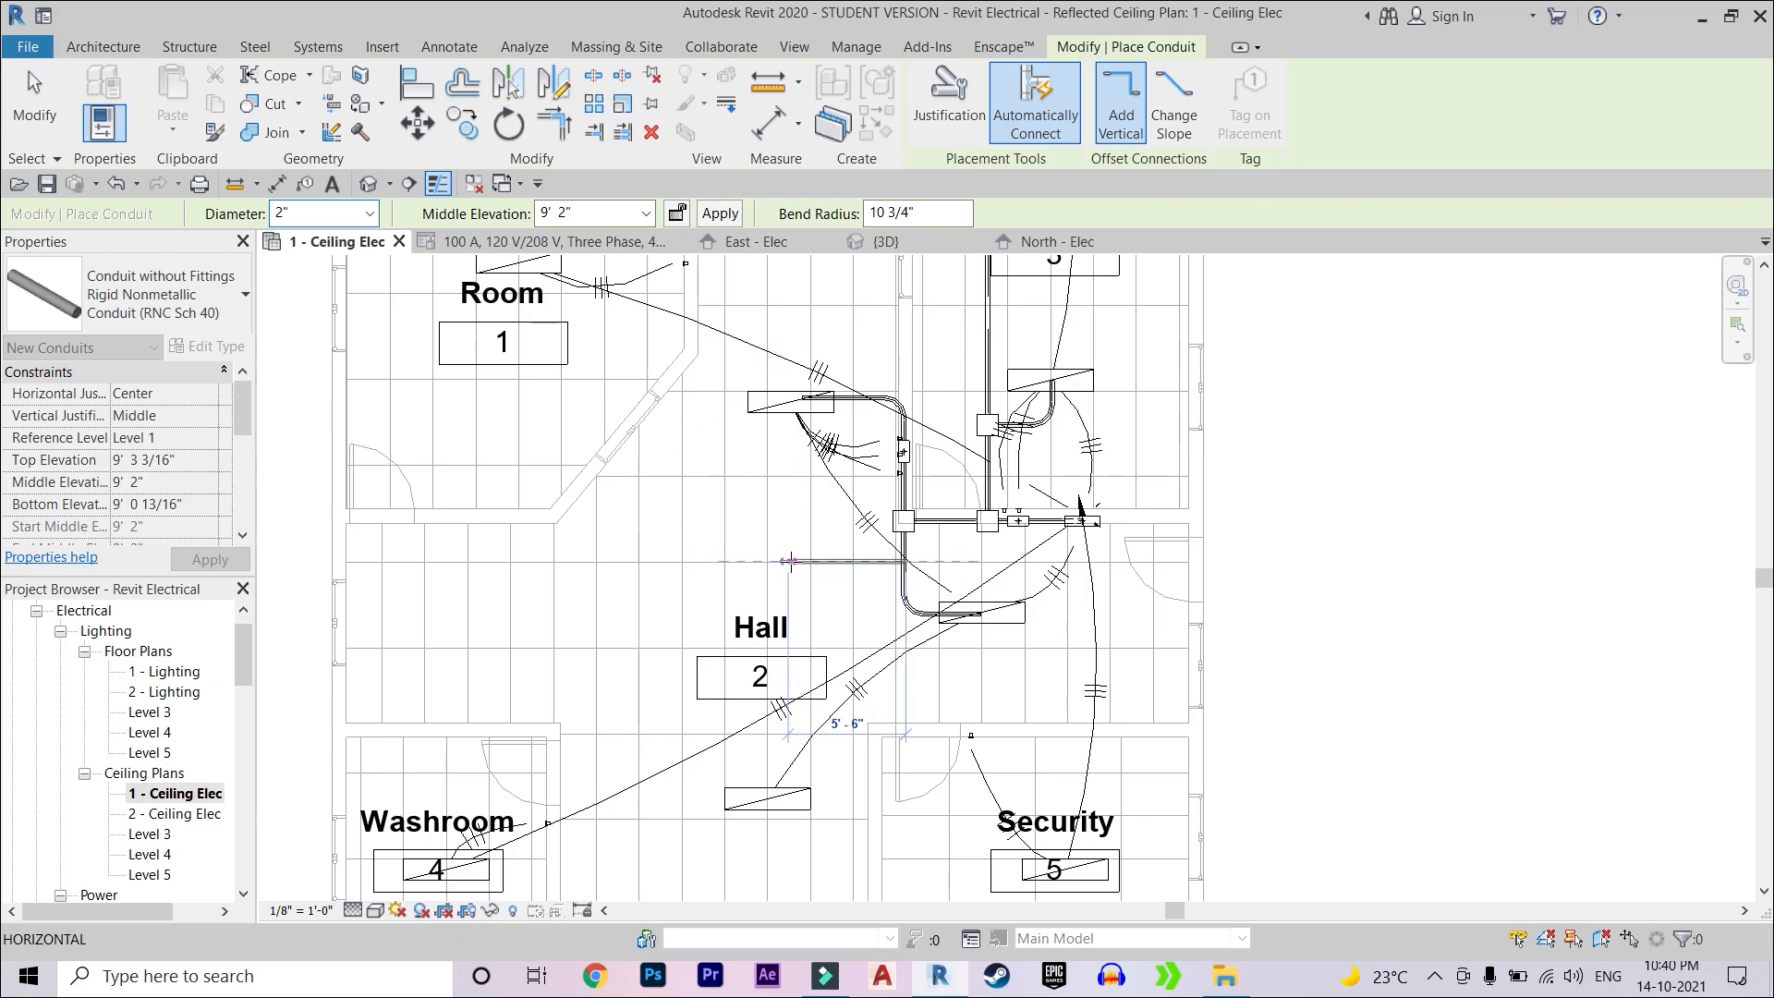
scroll(787, 591, up, 4)
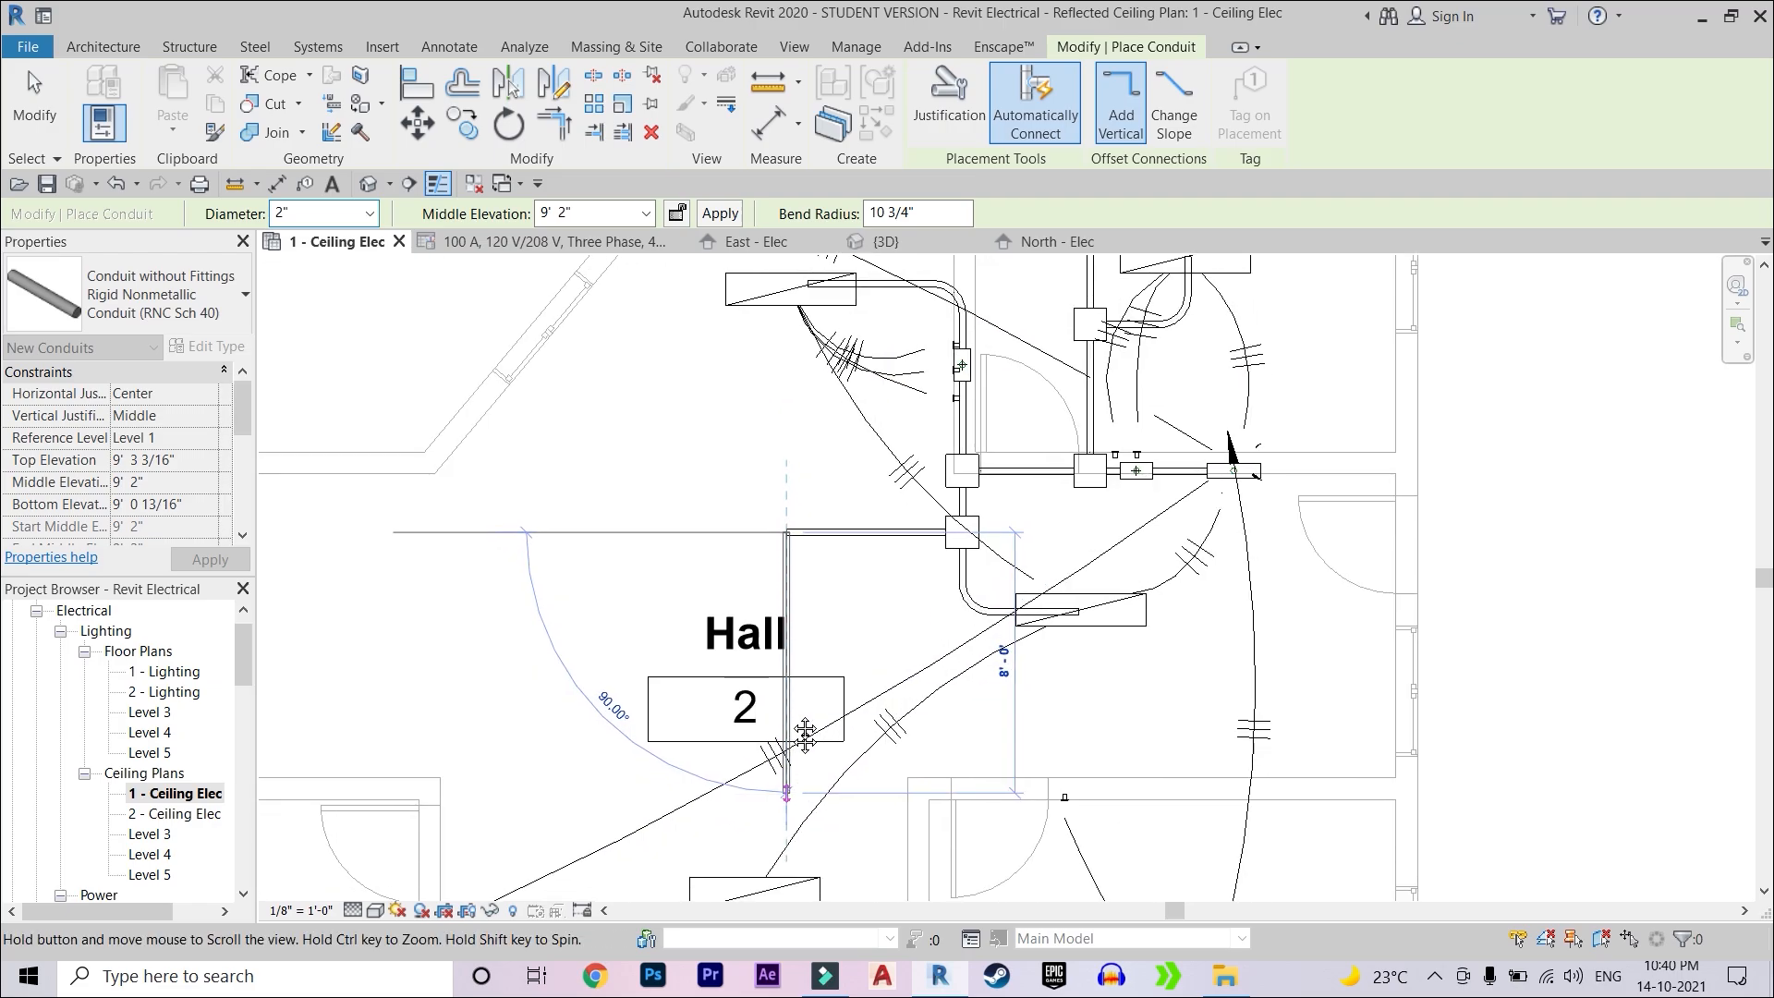
scroll(805, 721, up, 2)
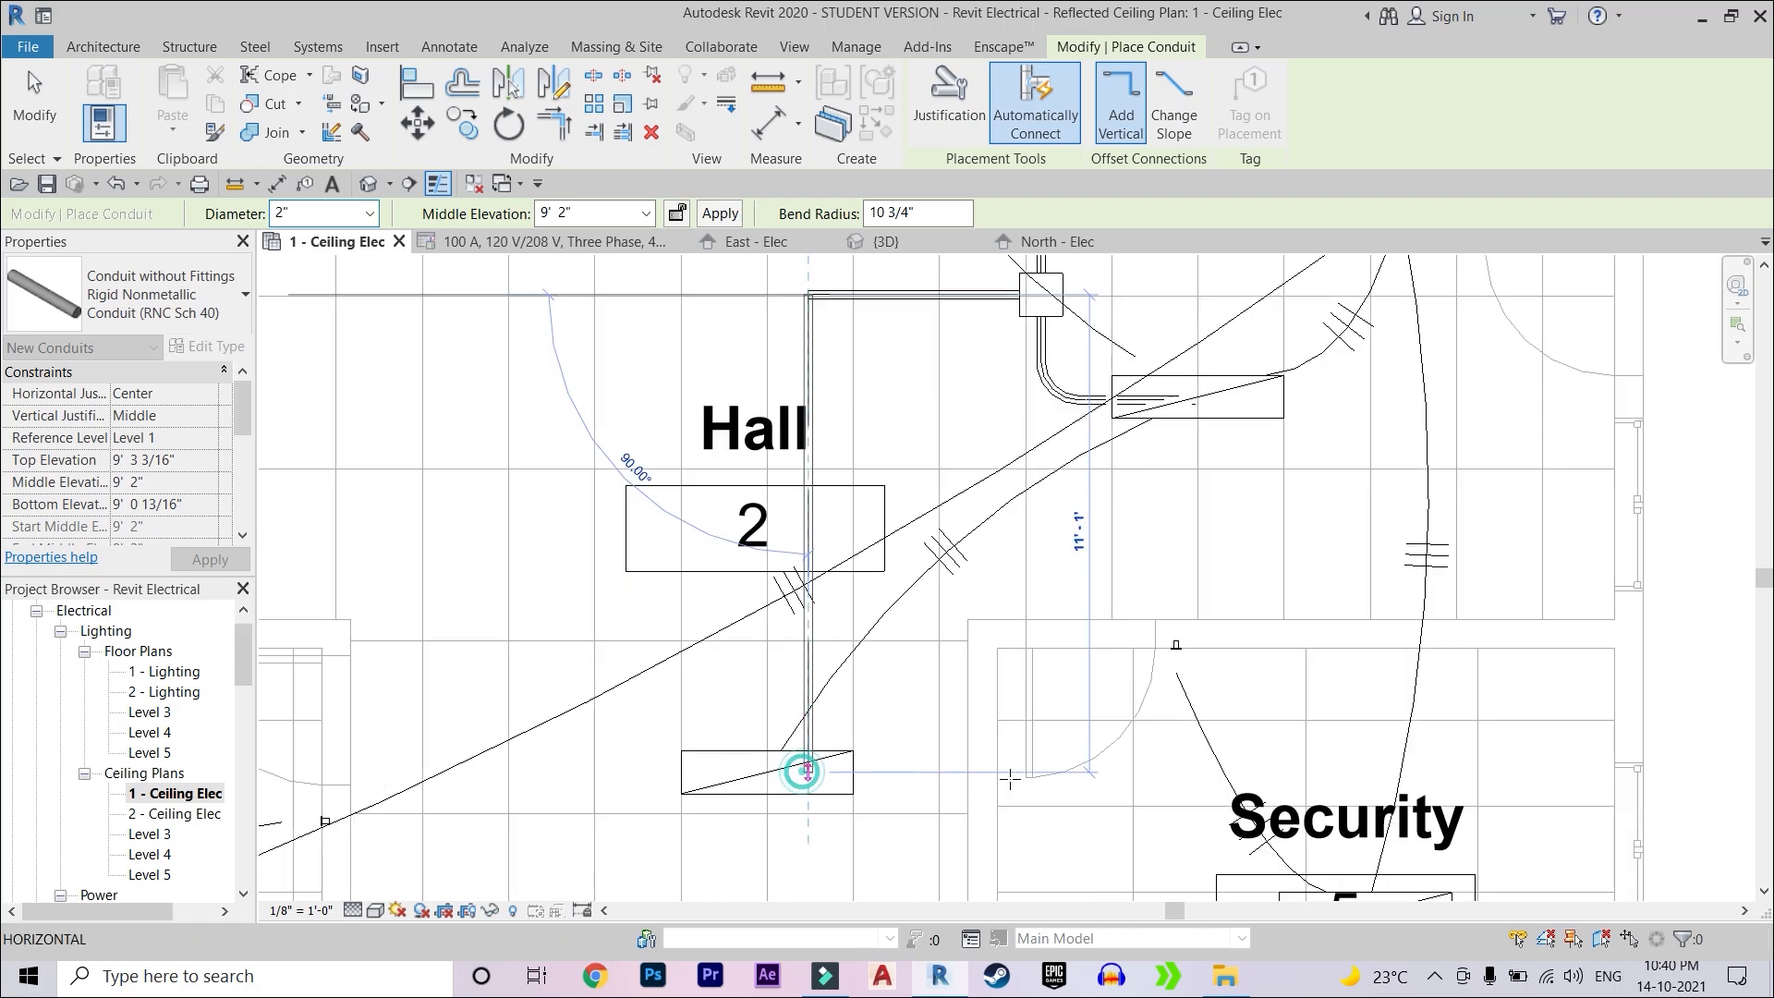
key(Escape)
key(Escape)
scroll(961, 675, down, 3)
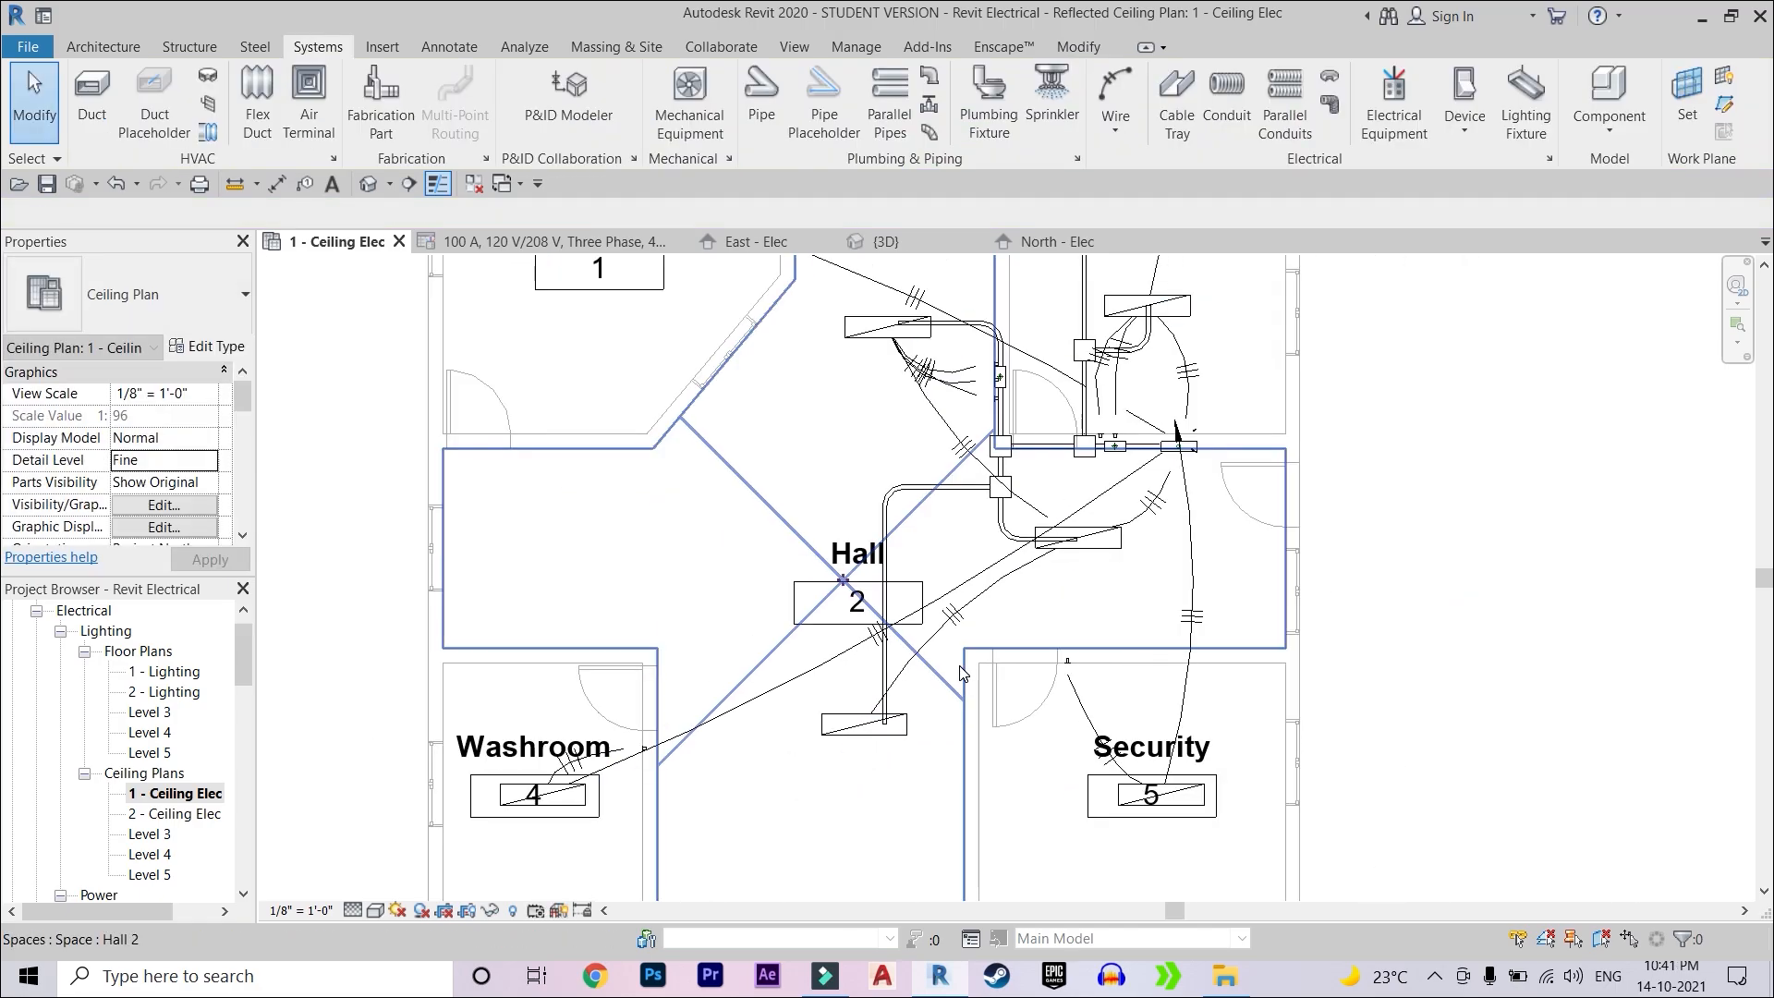
- Examine the conduit runs, junction boxes and switches around the panelboard in the ceiling plan
mouse_move(960, 675)
middle_down()
mouse_move(986, 719)
mouse_move(1043, 700)
middle_up()
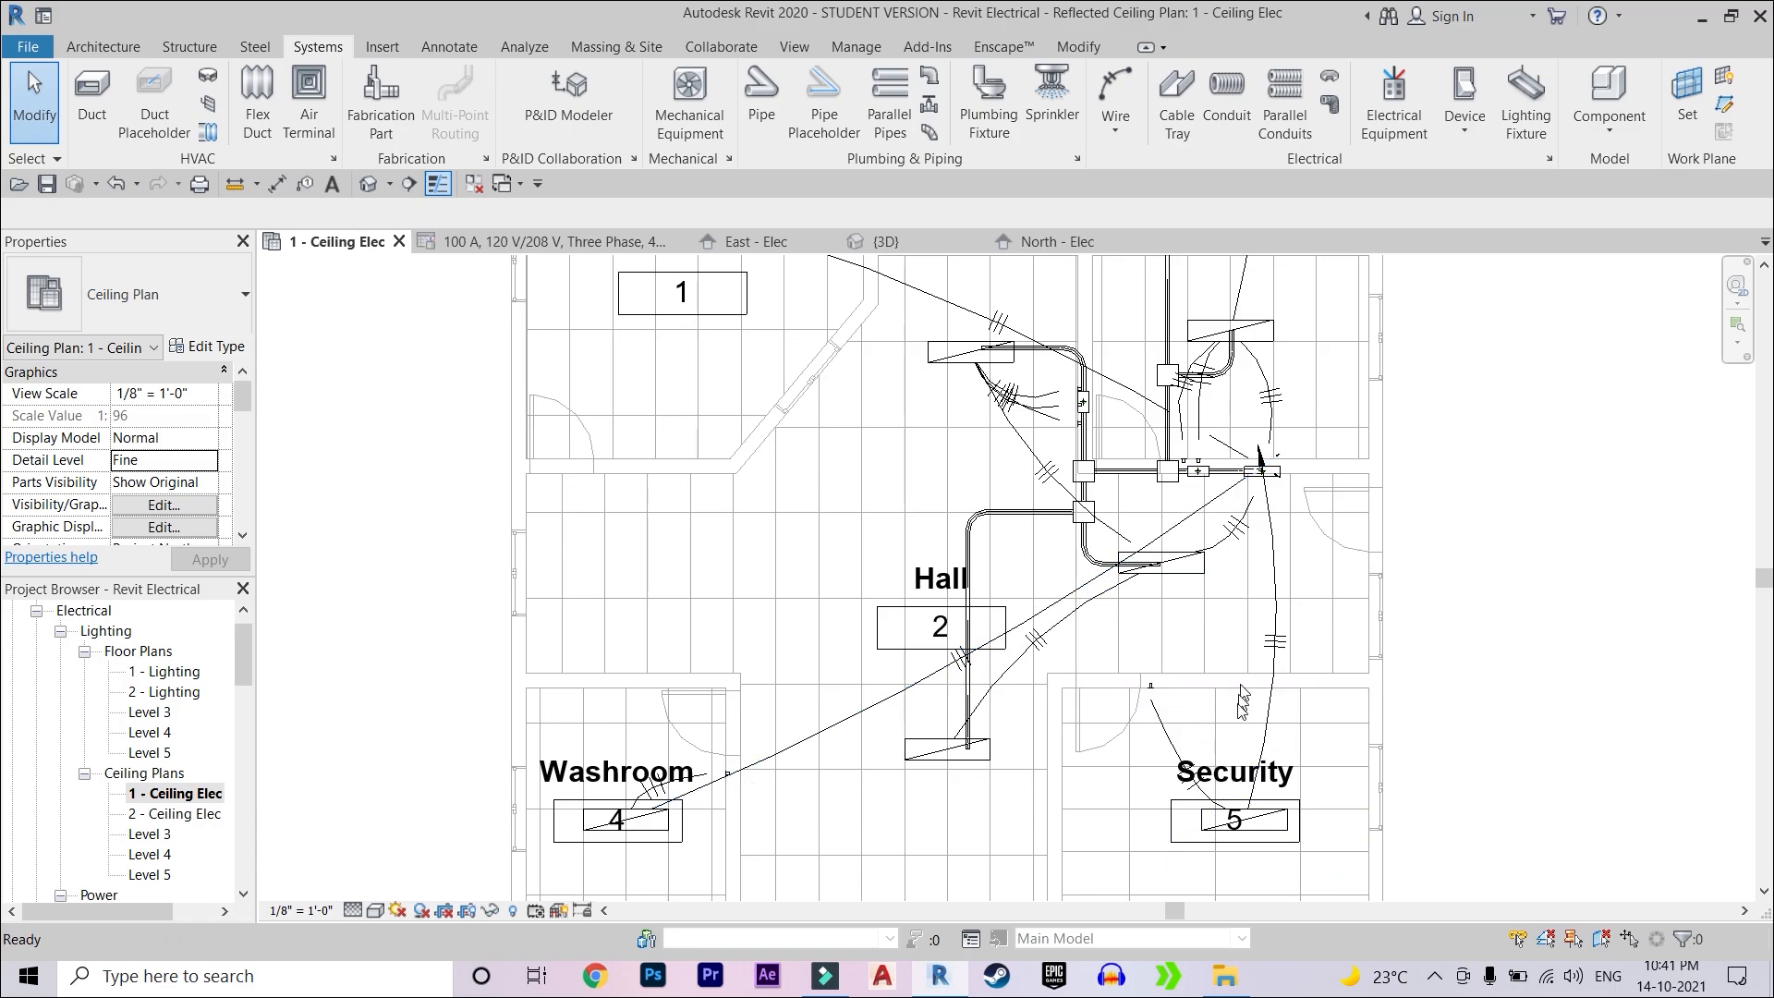
scroll(1159, 561, up, 3)
middle_drag(1117, 571, 947, 661)
scroll(970, 503, down, 3)
scroll(993, 480, up, 5)
scroll(929, 578, down, 1)
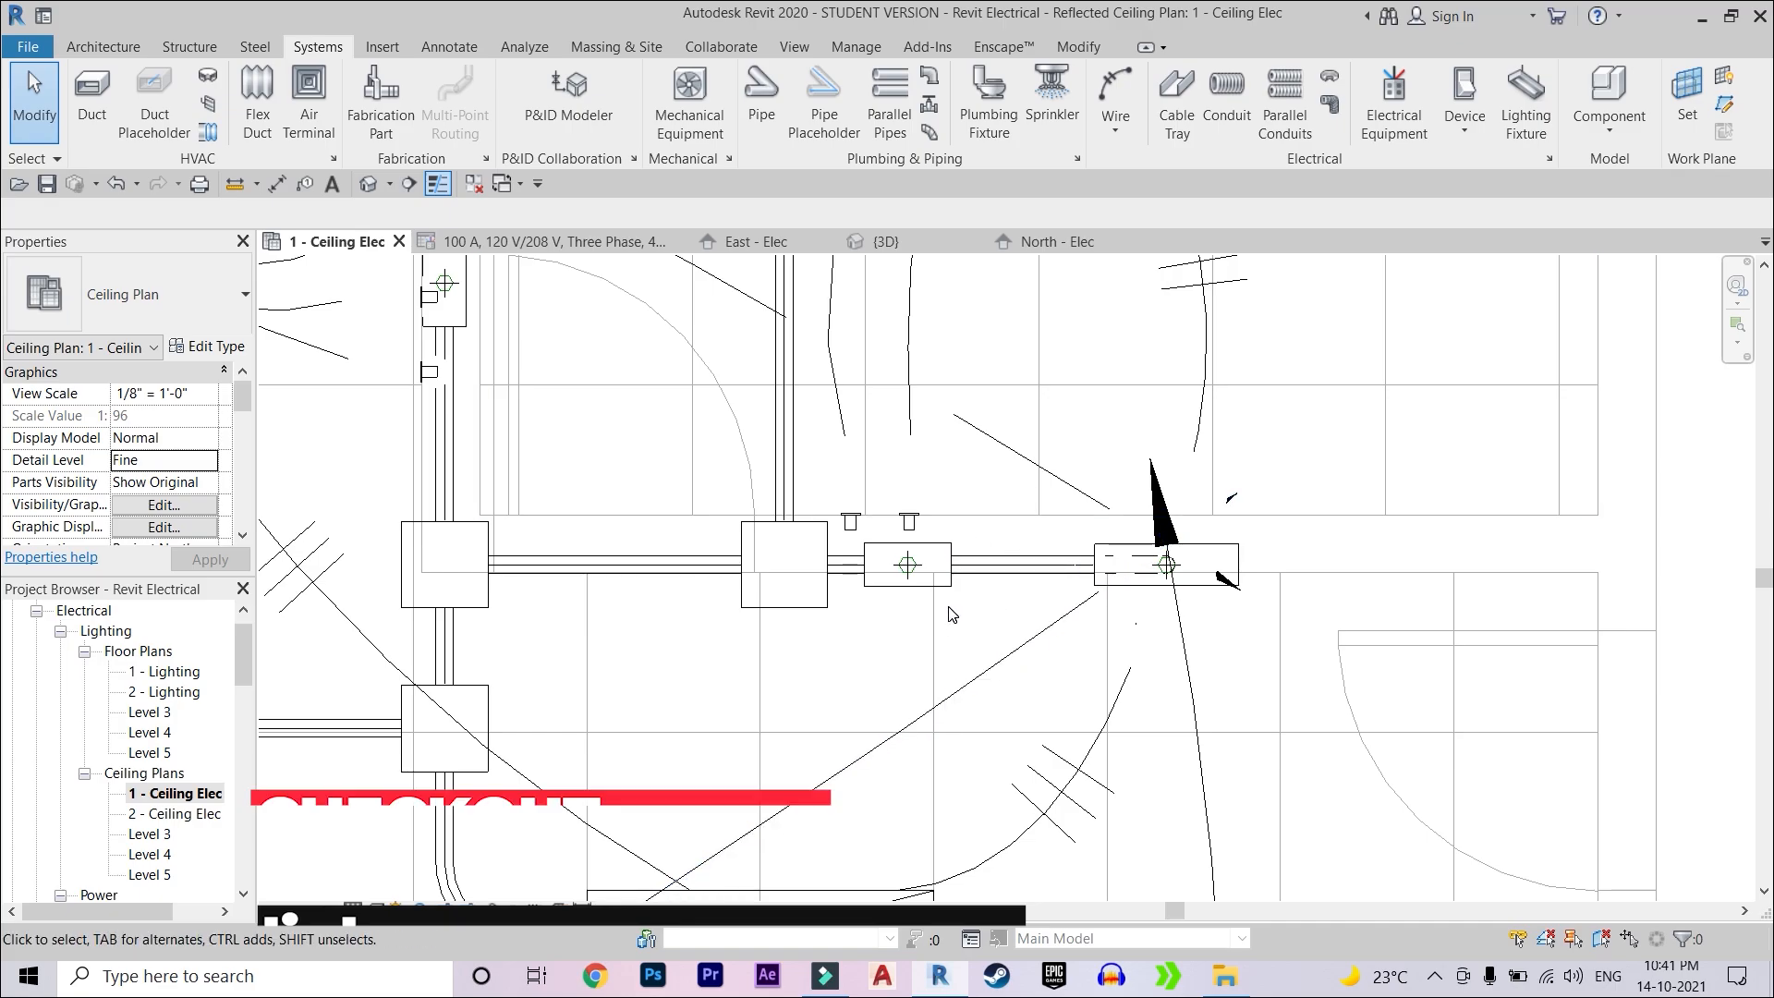
scroll(903, 602, down, 2)
- Review the conduit layout around the panelboard in the East - Elec and North - Elec elevations and the 3D view
scroll(174, 741, down, 5)
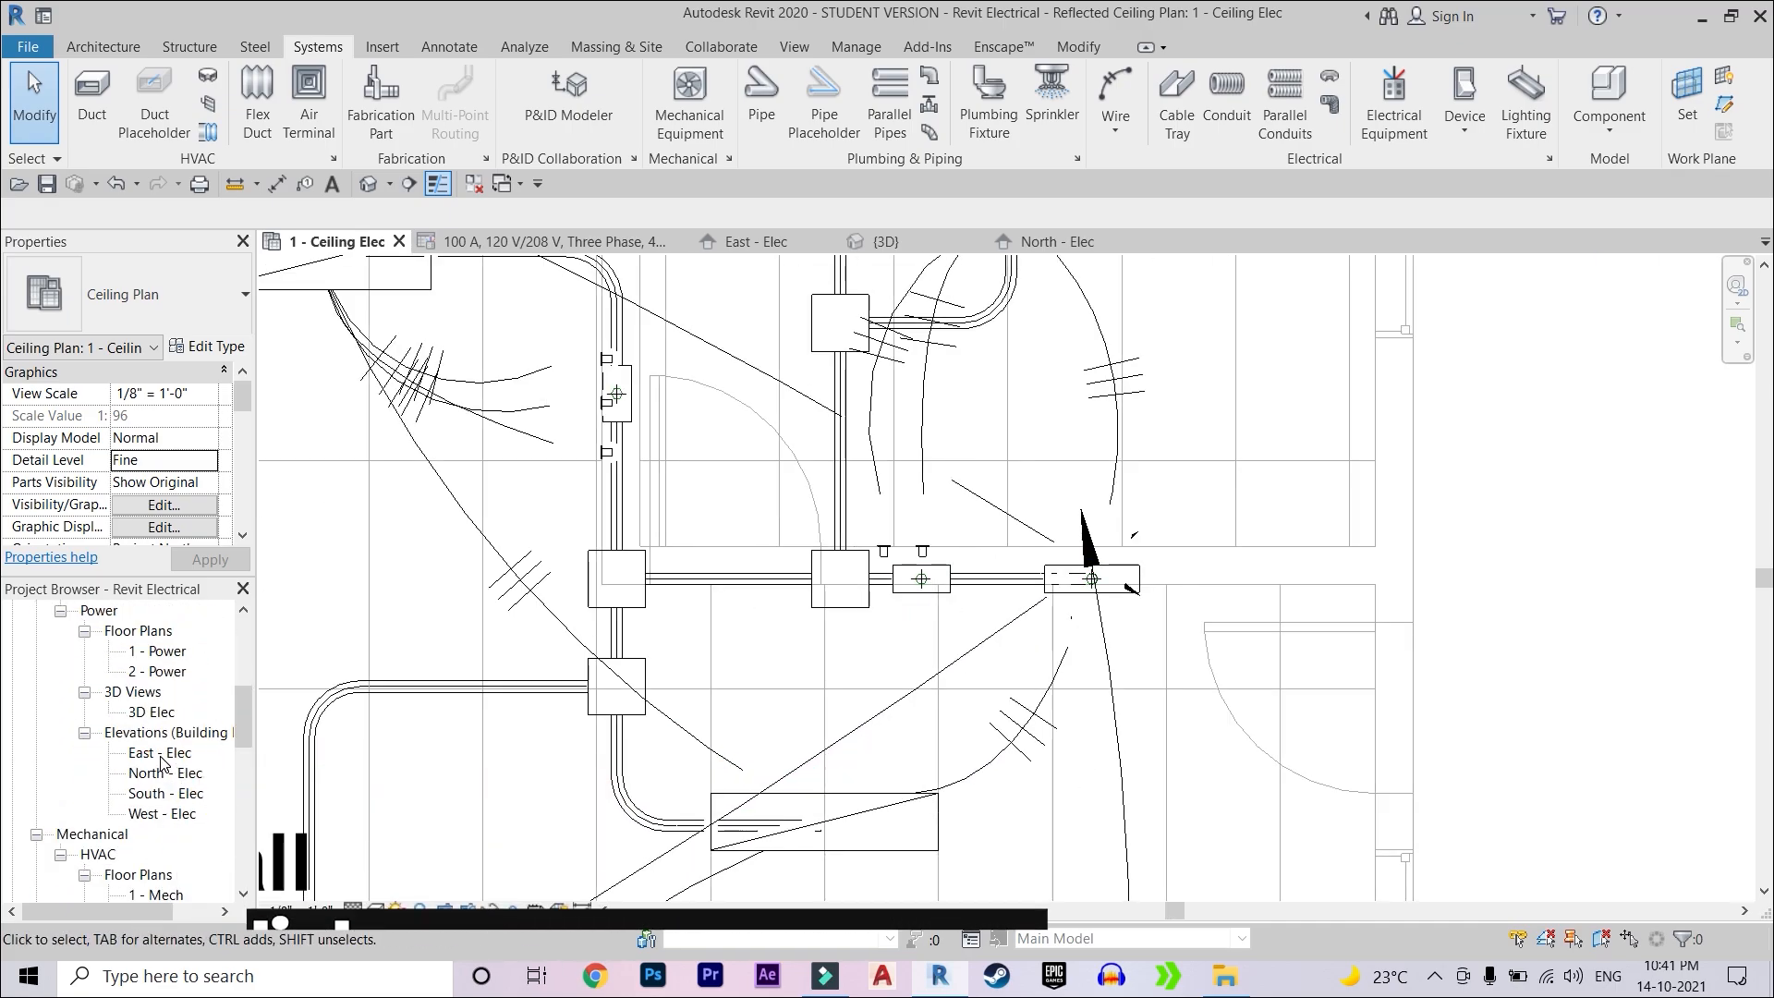
double_click(160, 752)
scroll(1062, 679, down, 3)
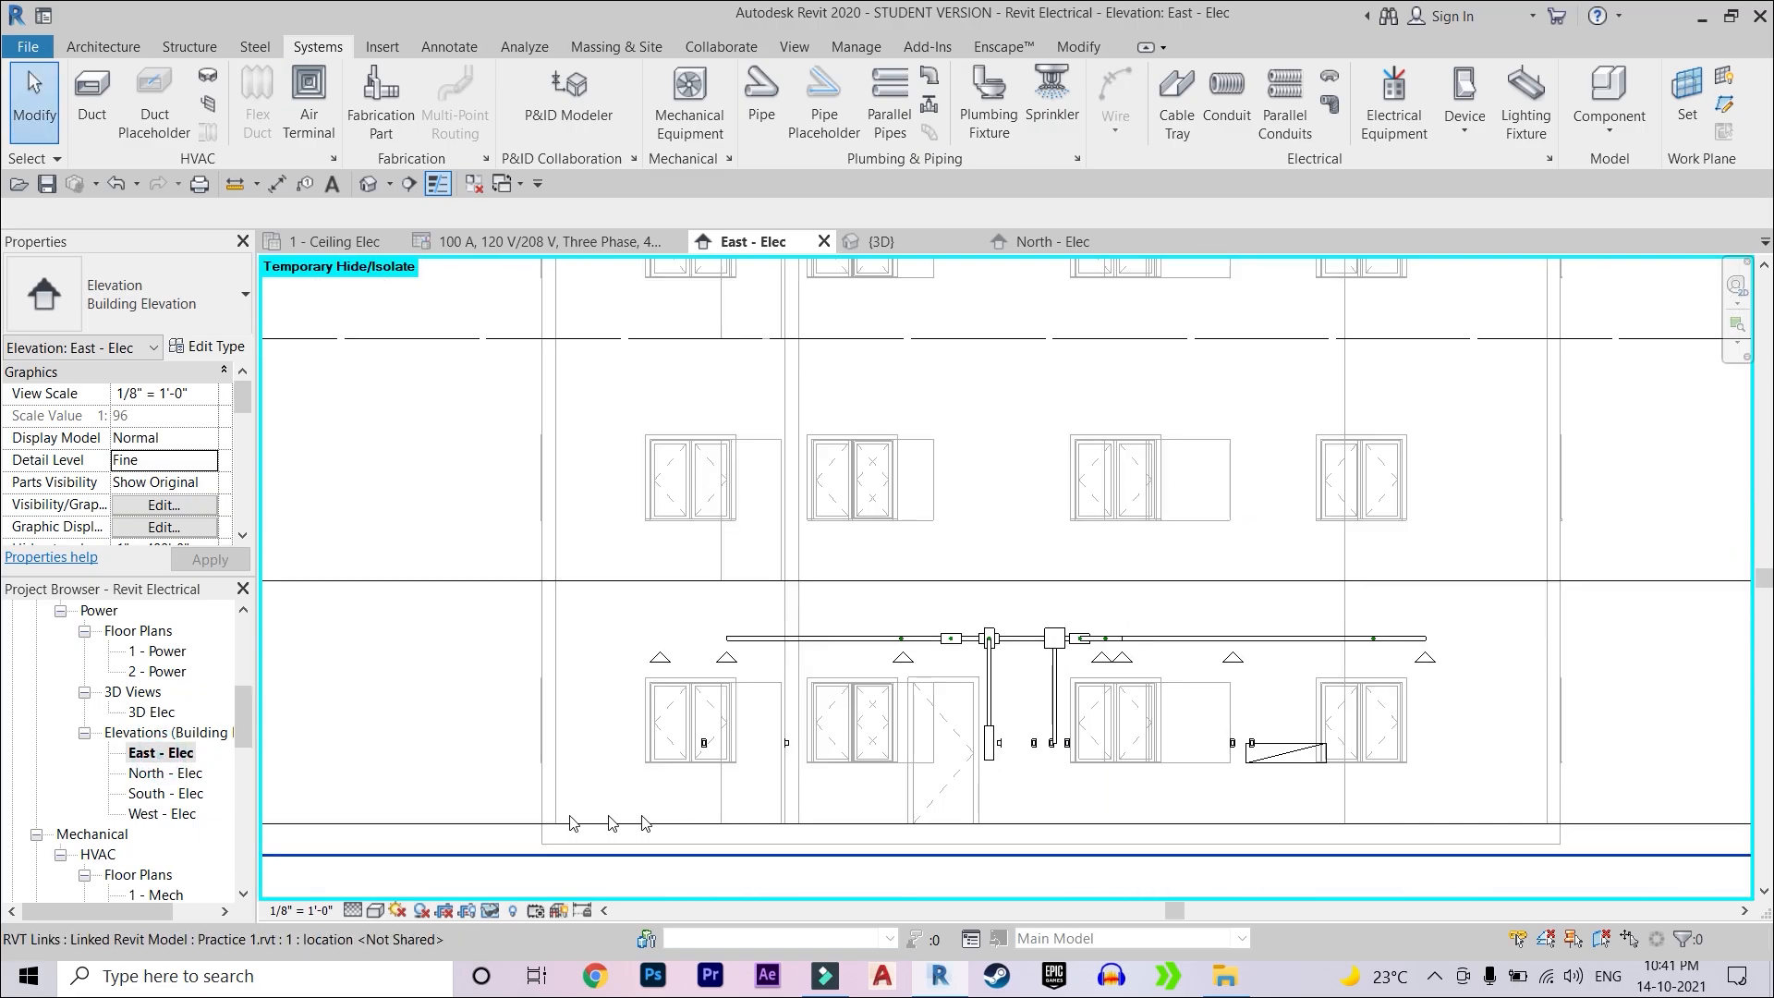
double_click(158, 773)
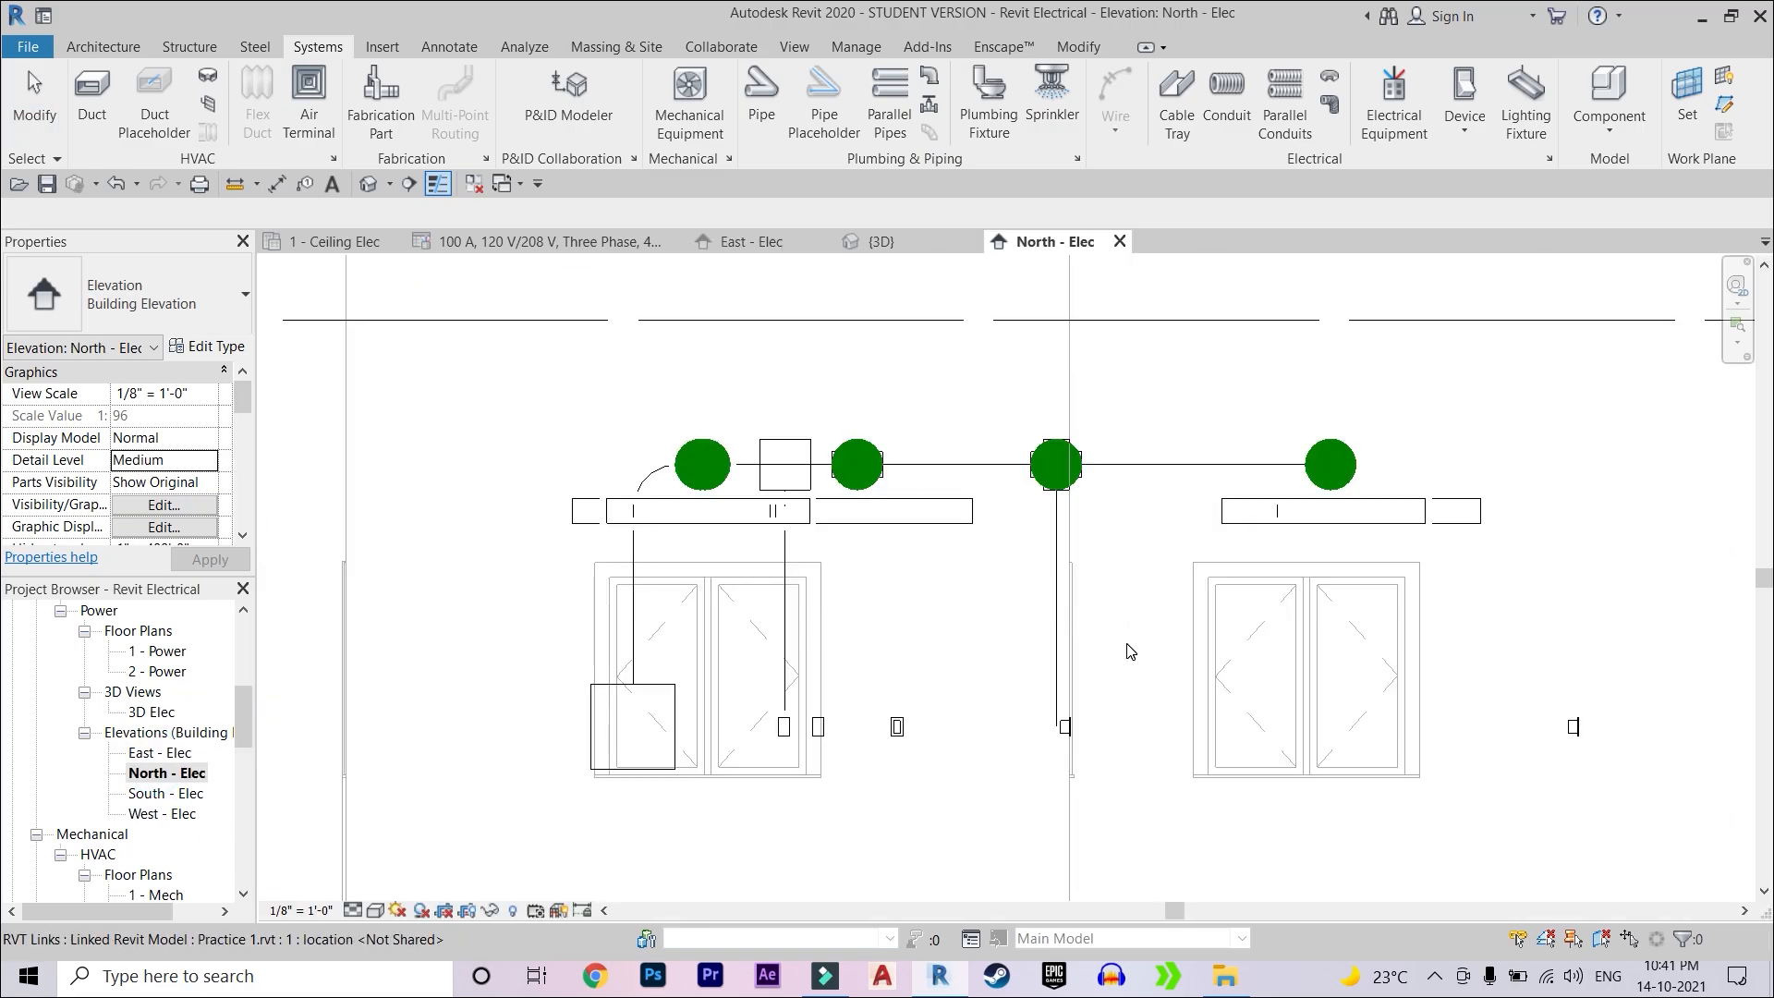
scroll(1131, 651, down, 5)
scroll(1062, 702, up, 4)
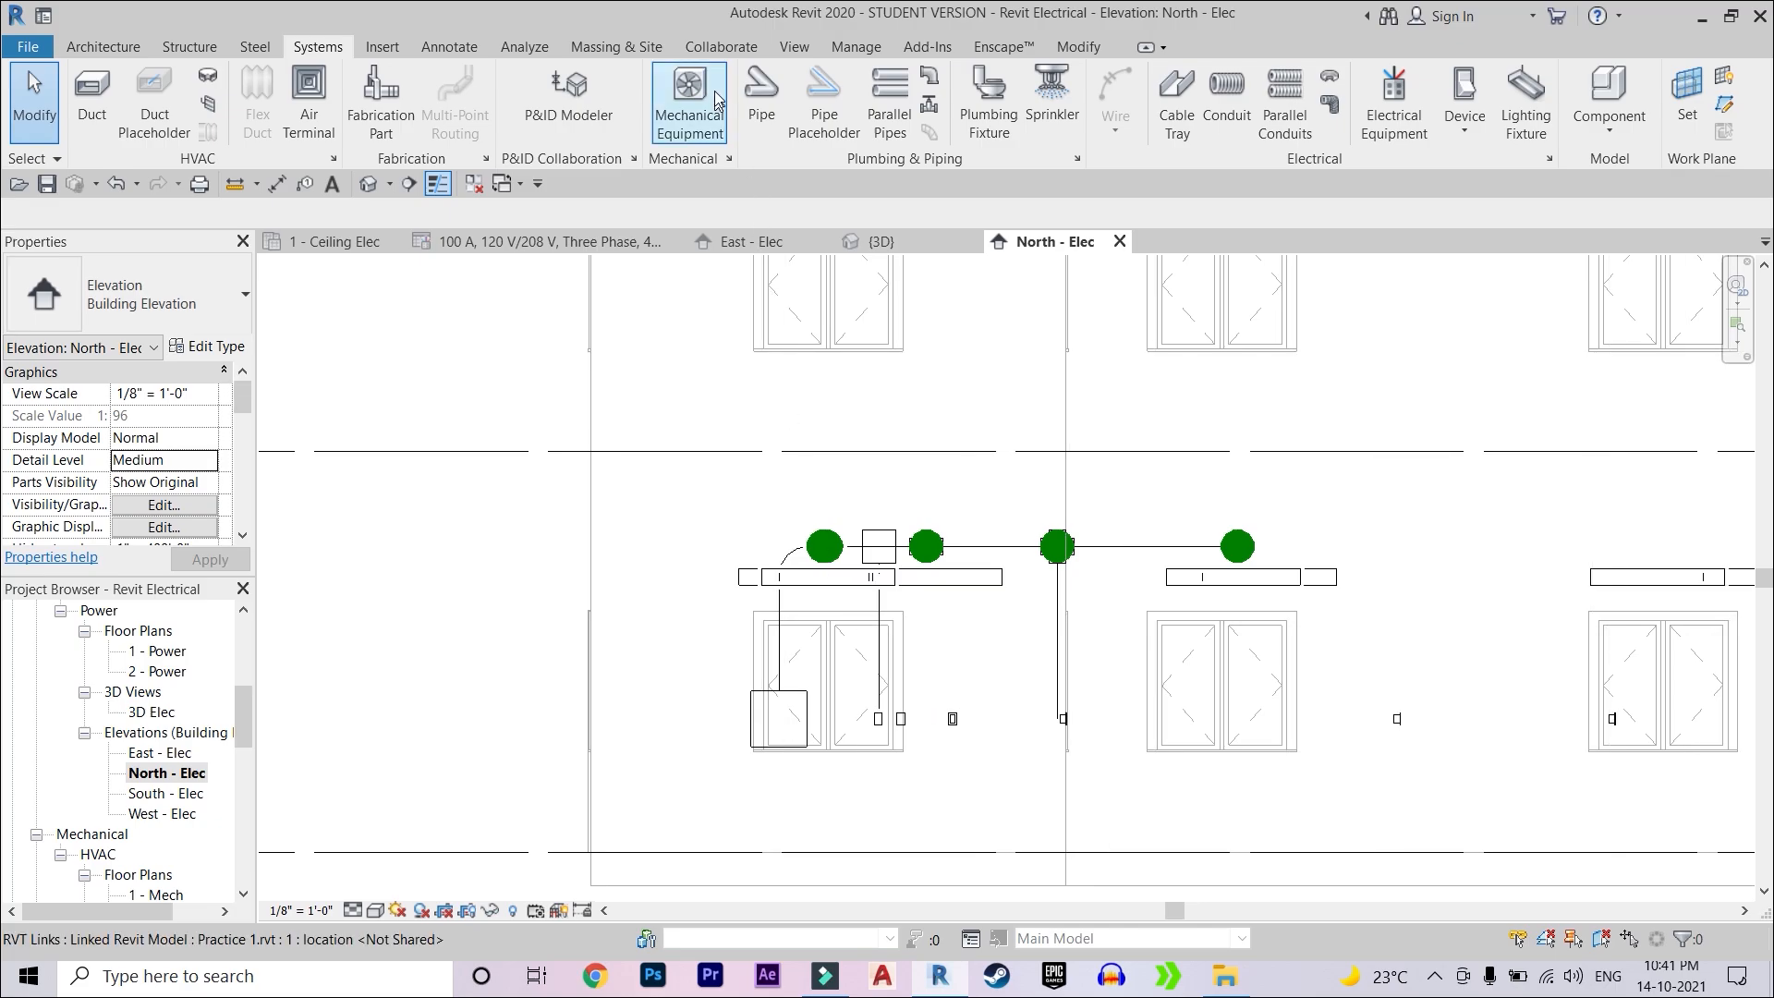
click(794, 46)
click(655, 93)
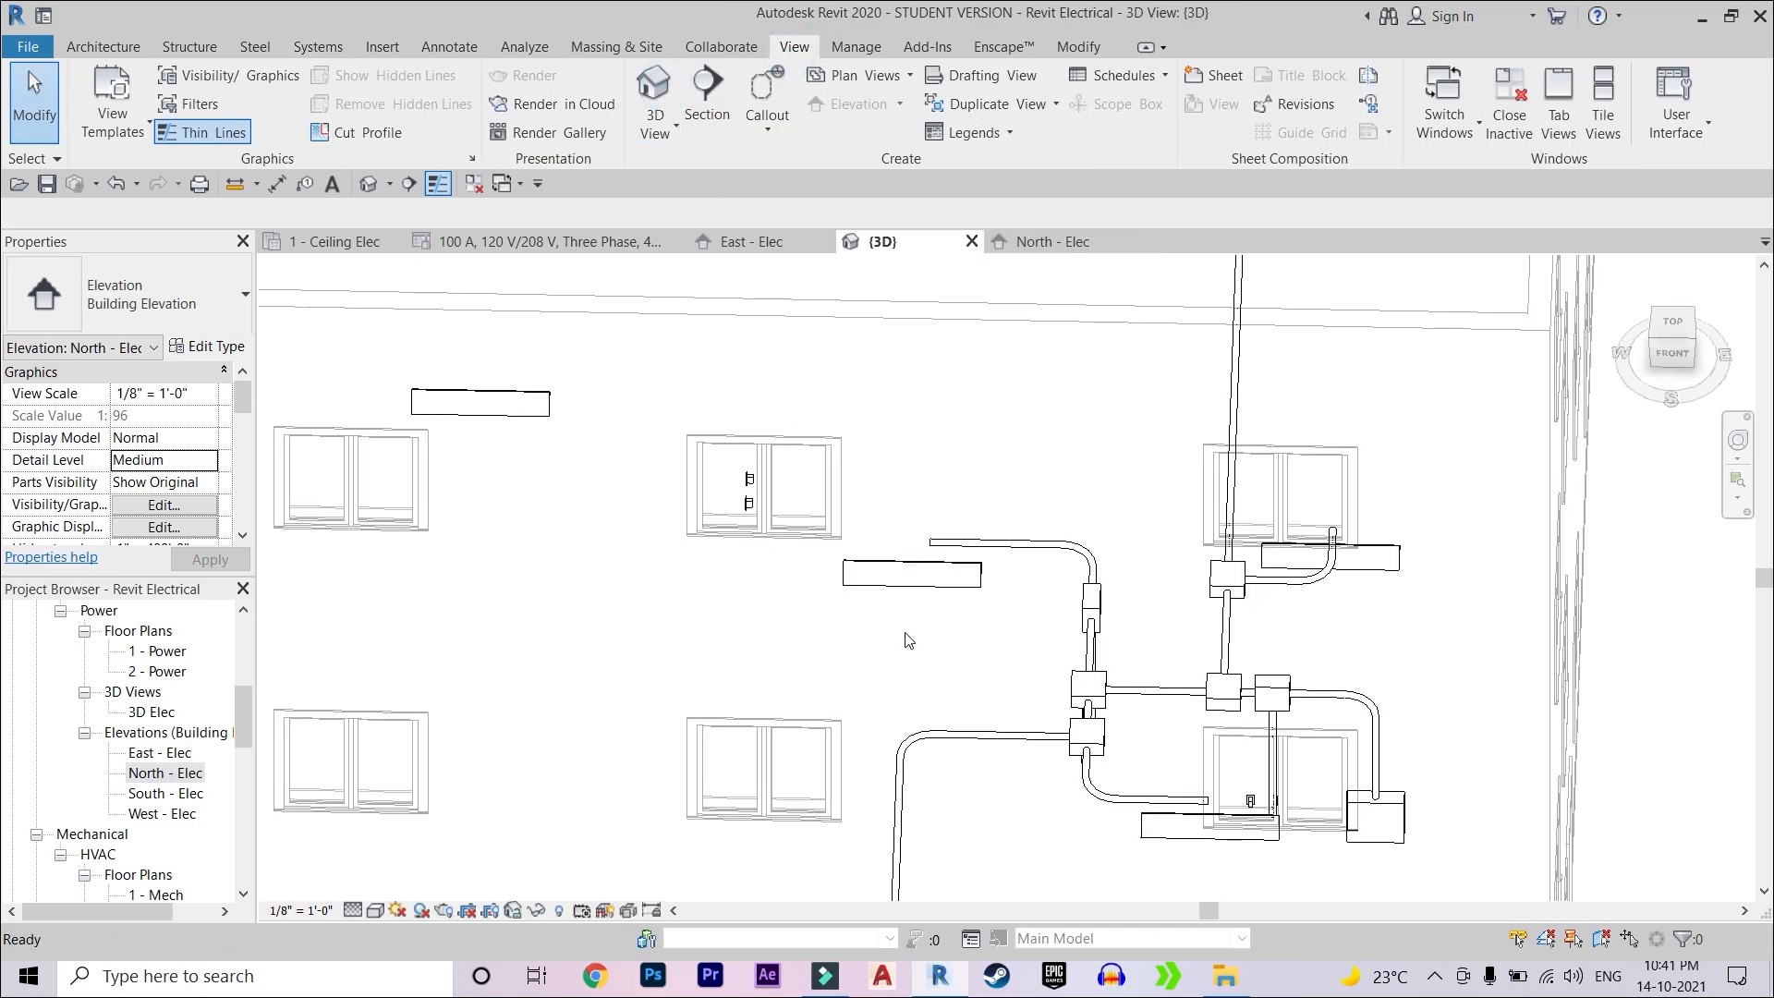
shift+middle_drag(906, 633, 966, 654)
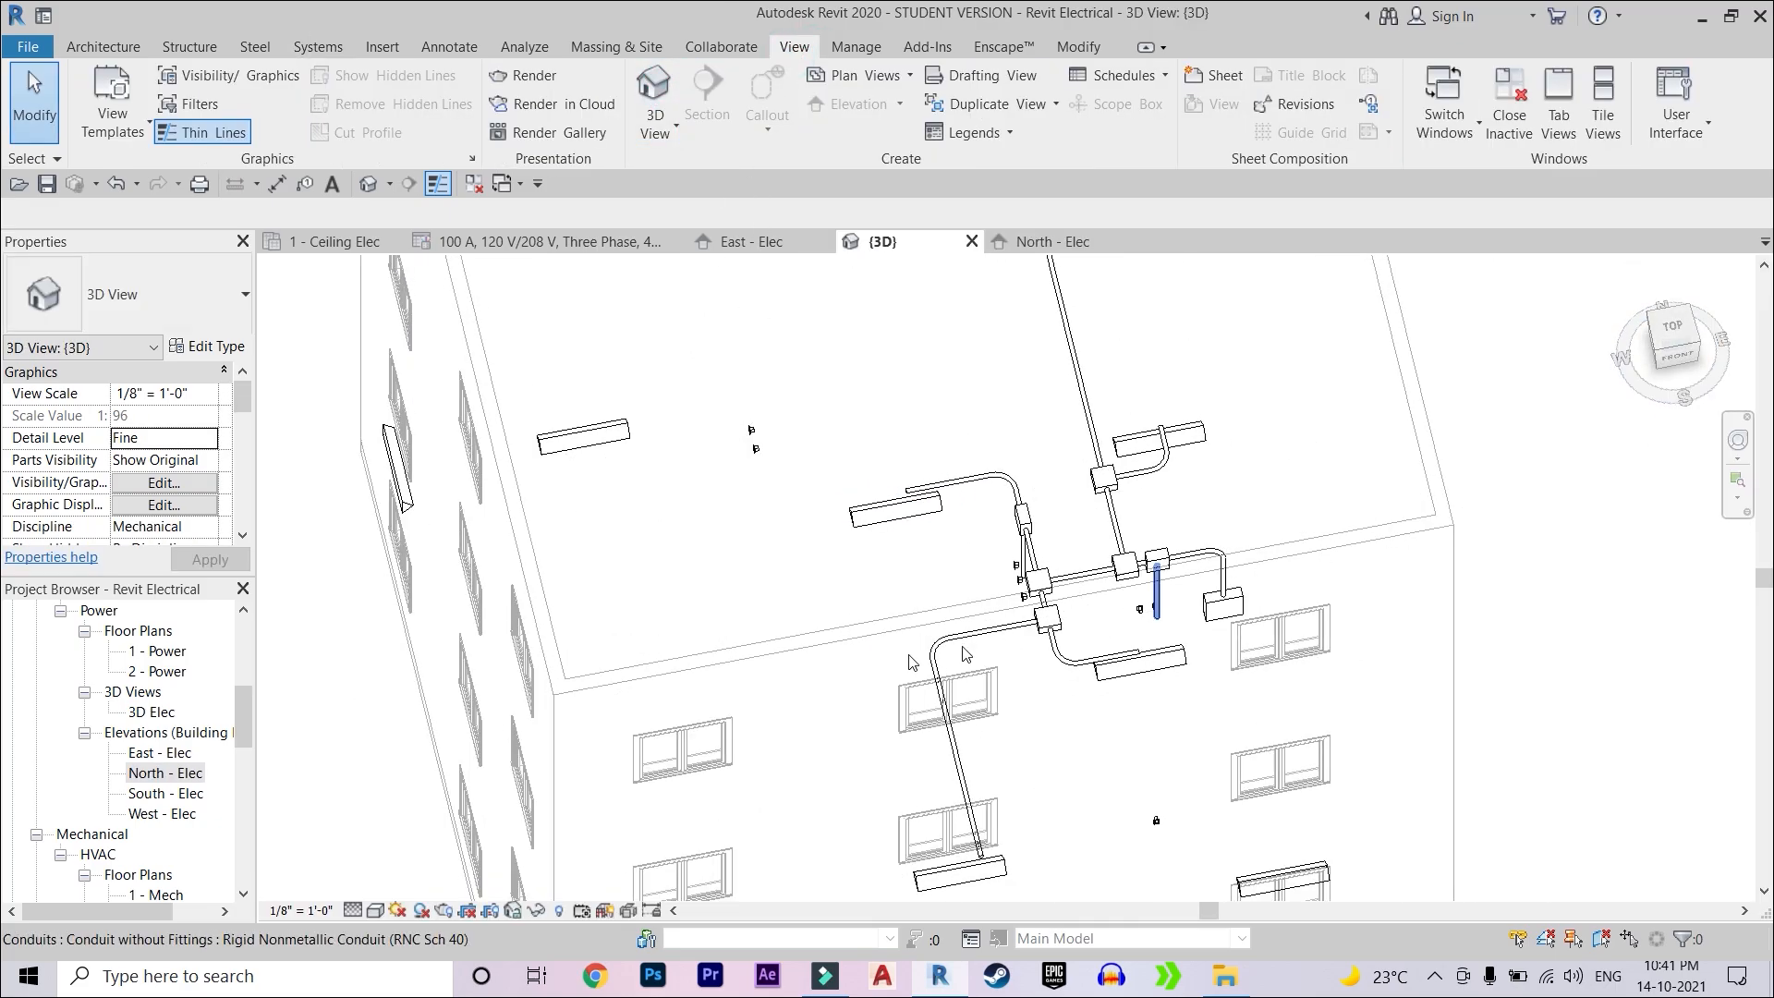
- In the South - Elec elevation, draw a second vertical 2" conduit from the panelboard's top up to the level of the existing horizontal run
double_click(159, 794)
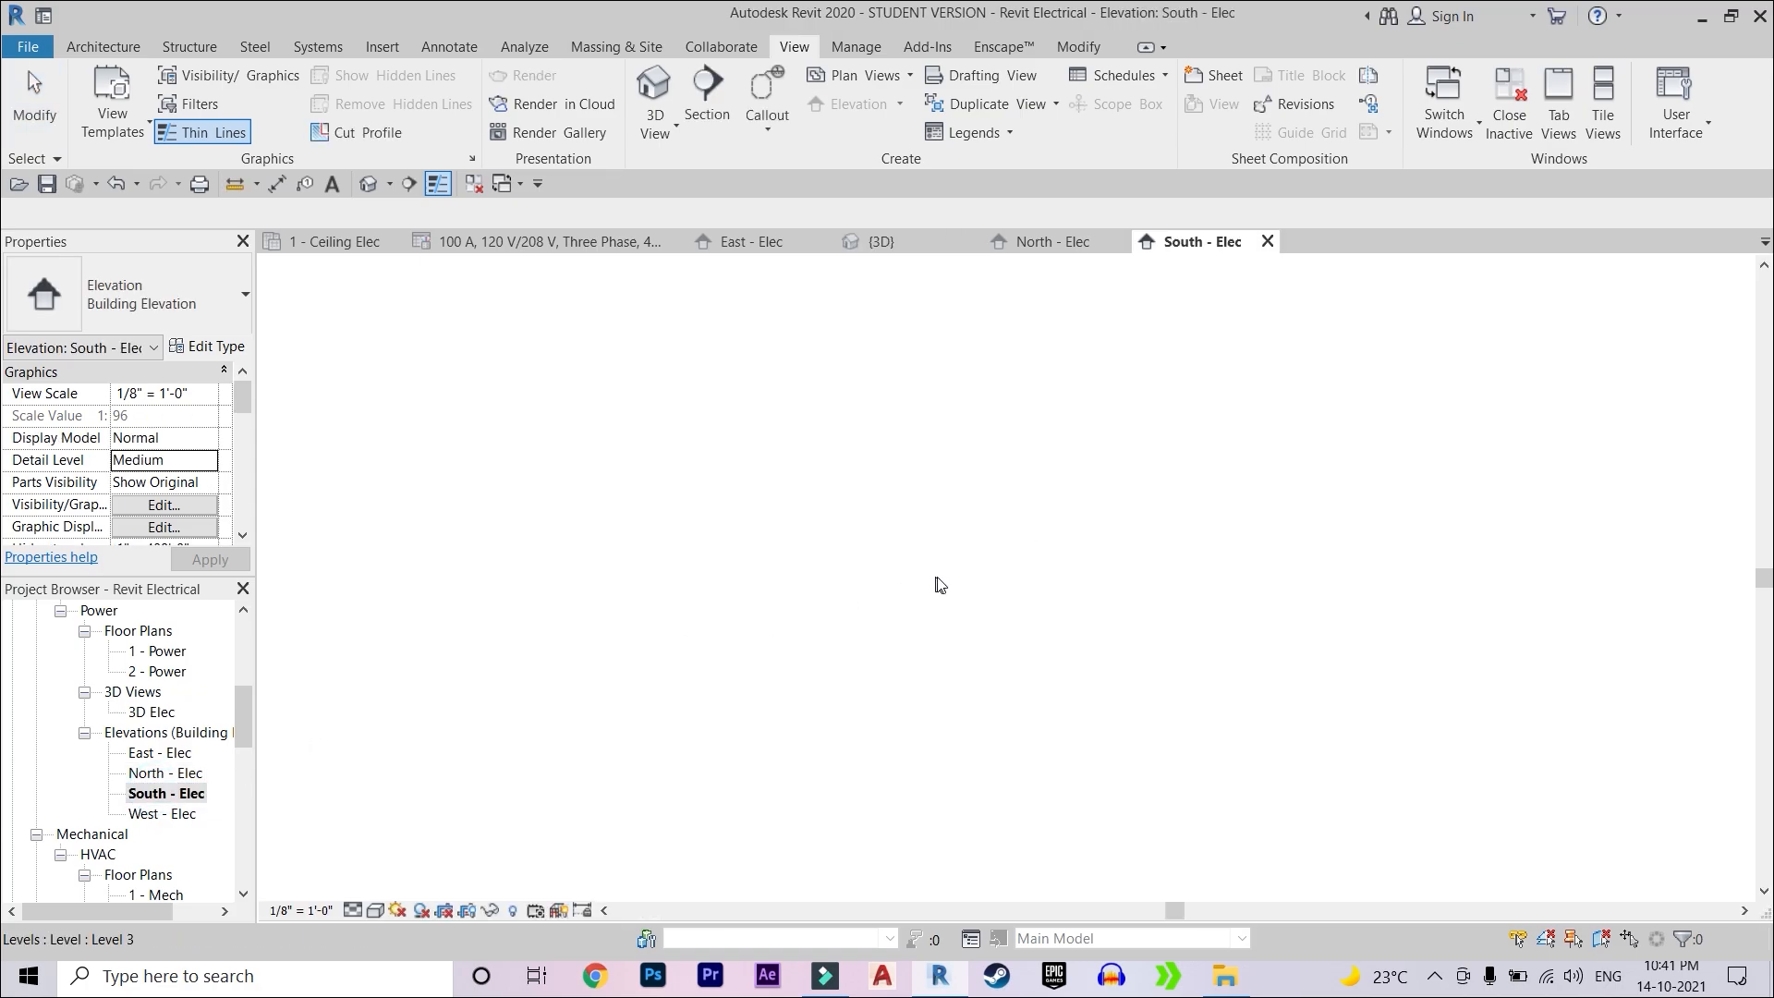
scroll(1115, 736, up, 2)
scroll(1115, 736, up, 5)
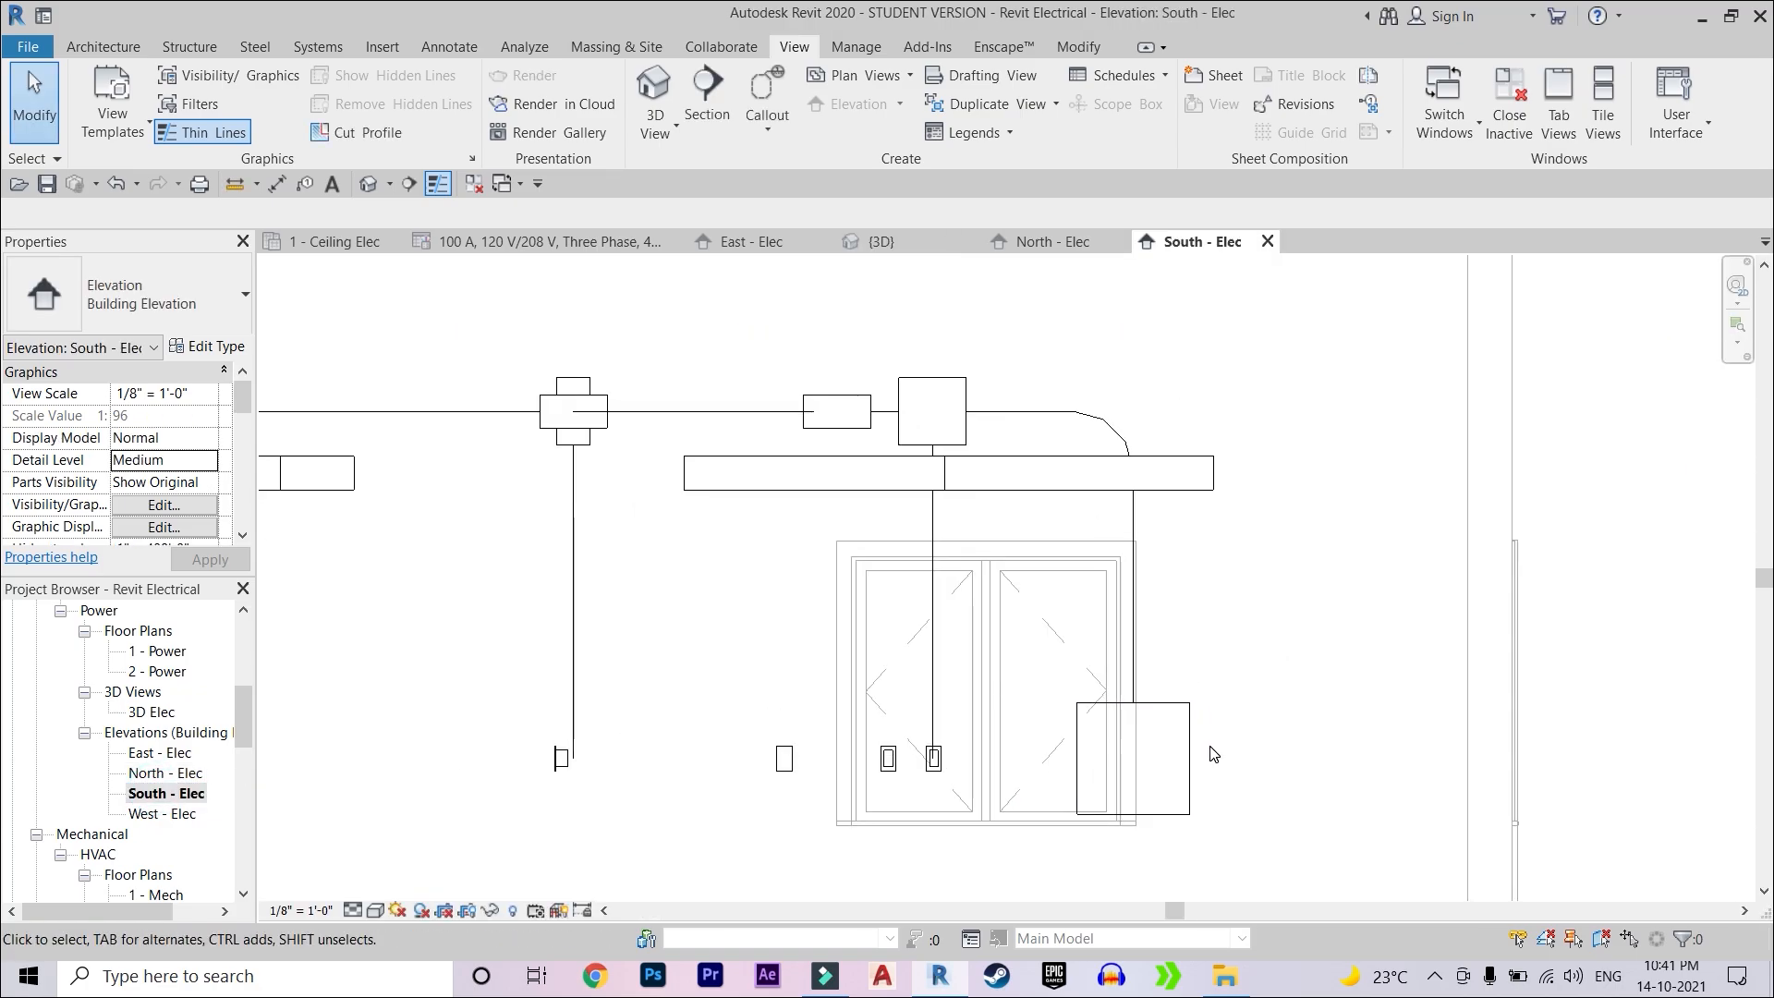
scroll(1004, 703, down, 2)
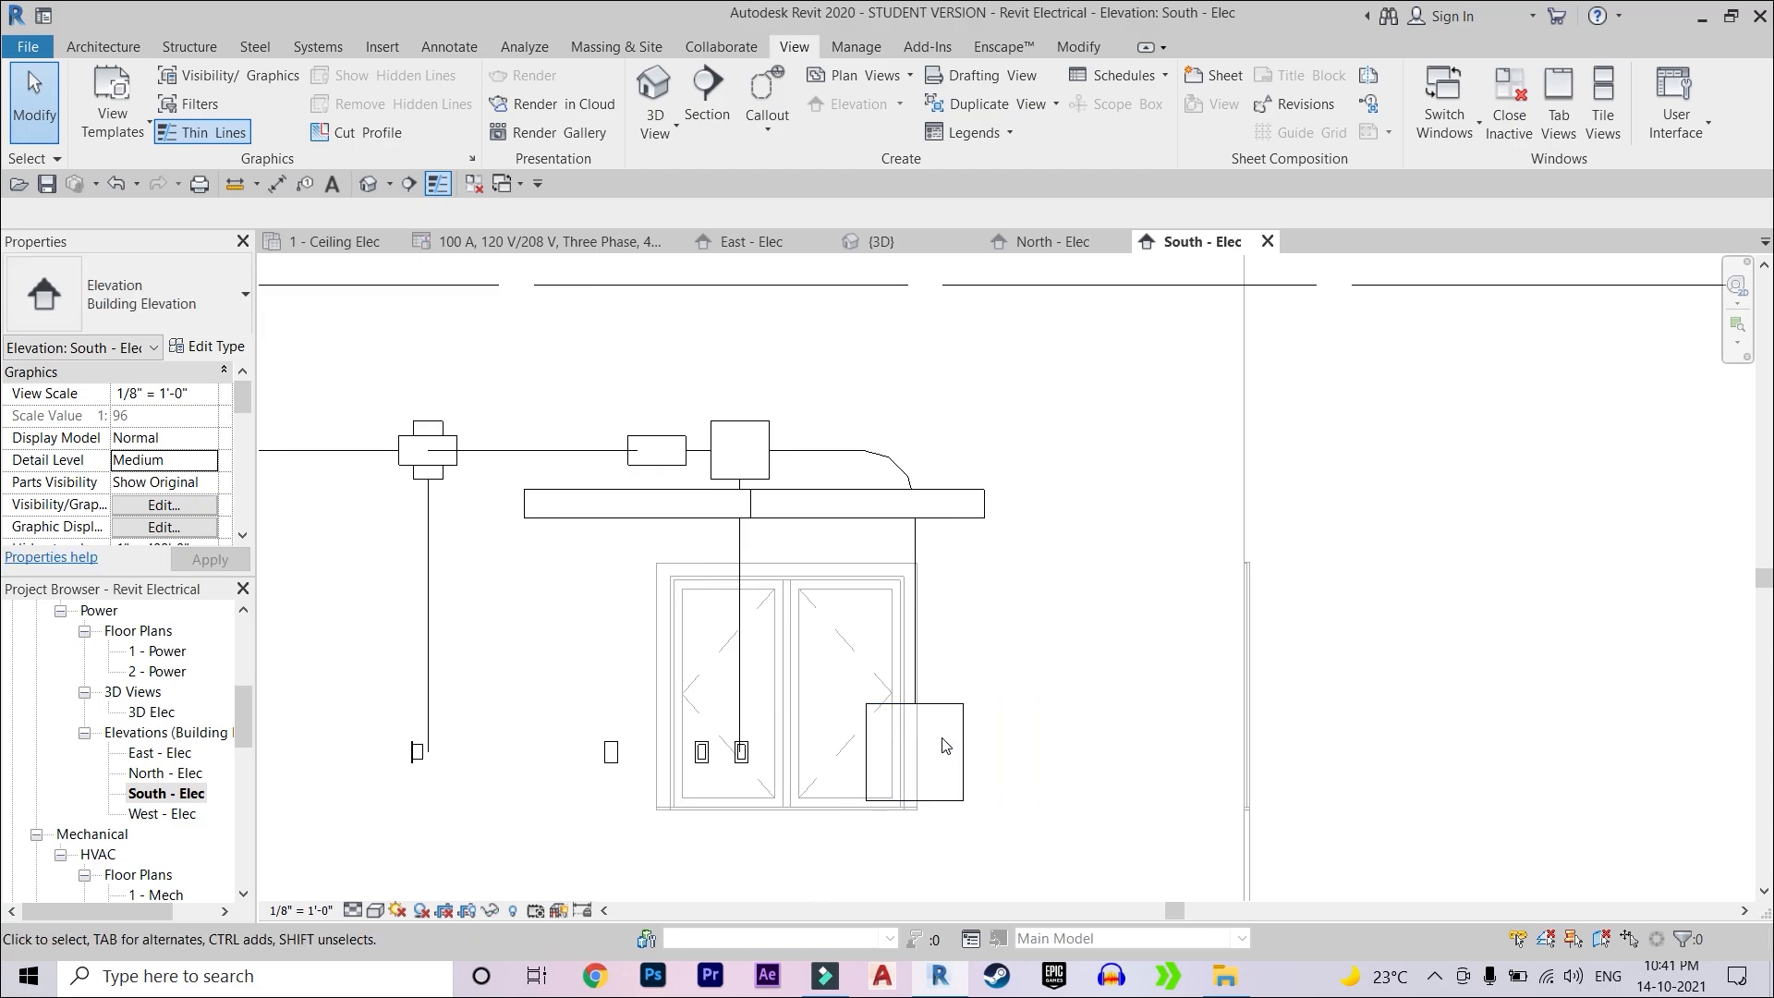
scroll(957, 710, up, 2)
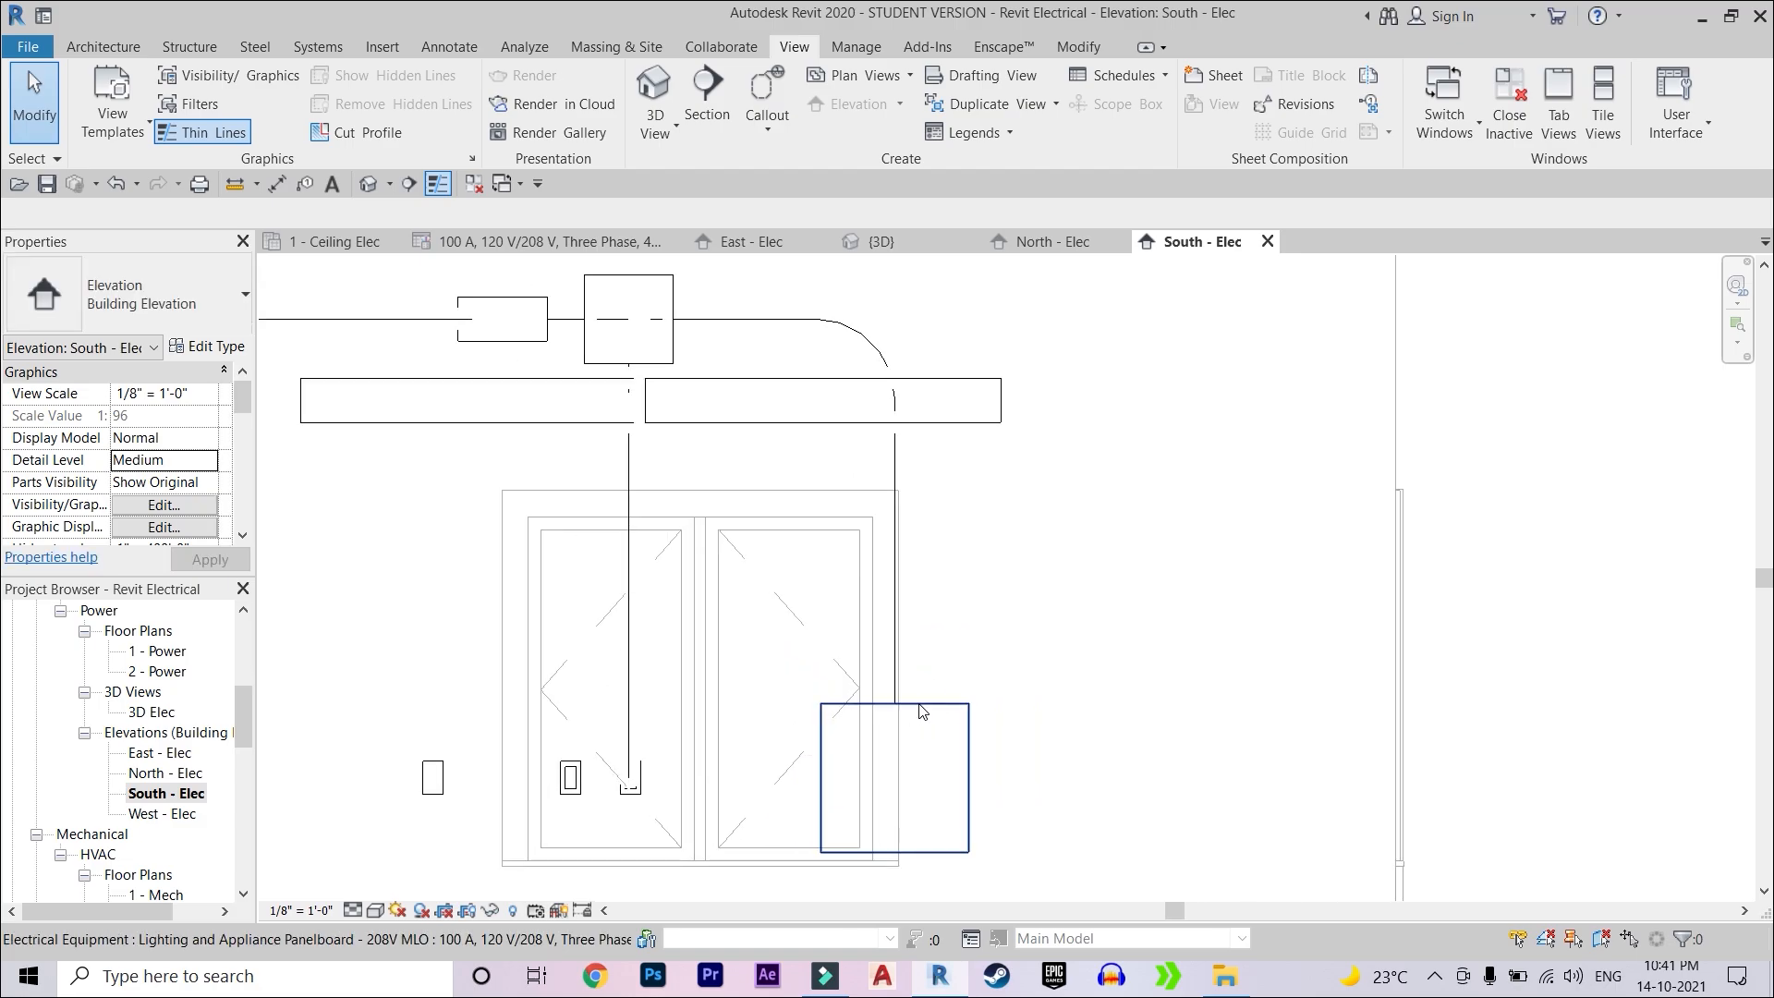
click(88, 49)
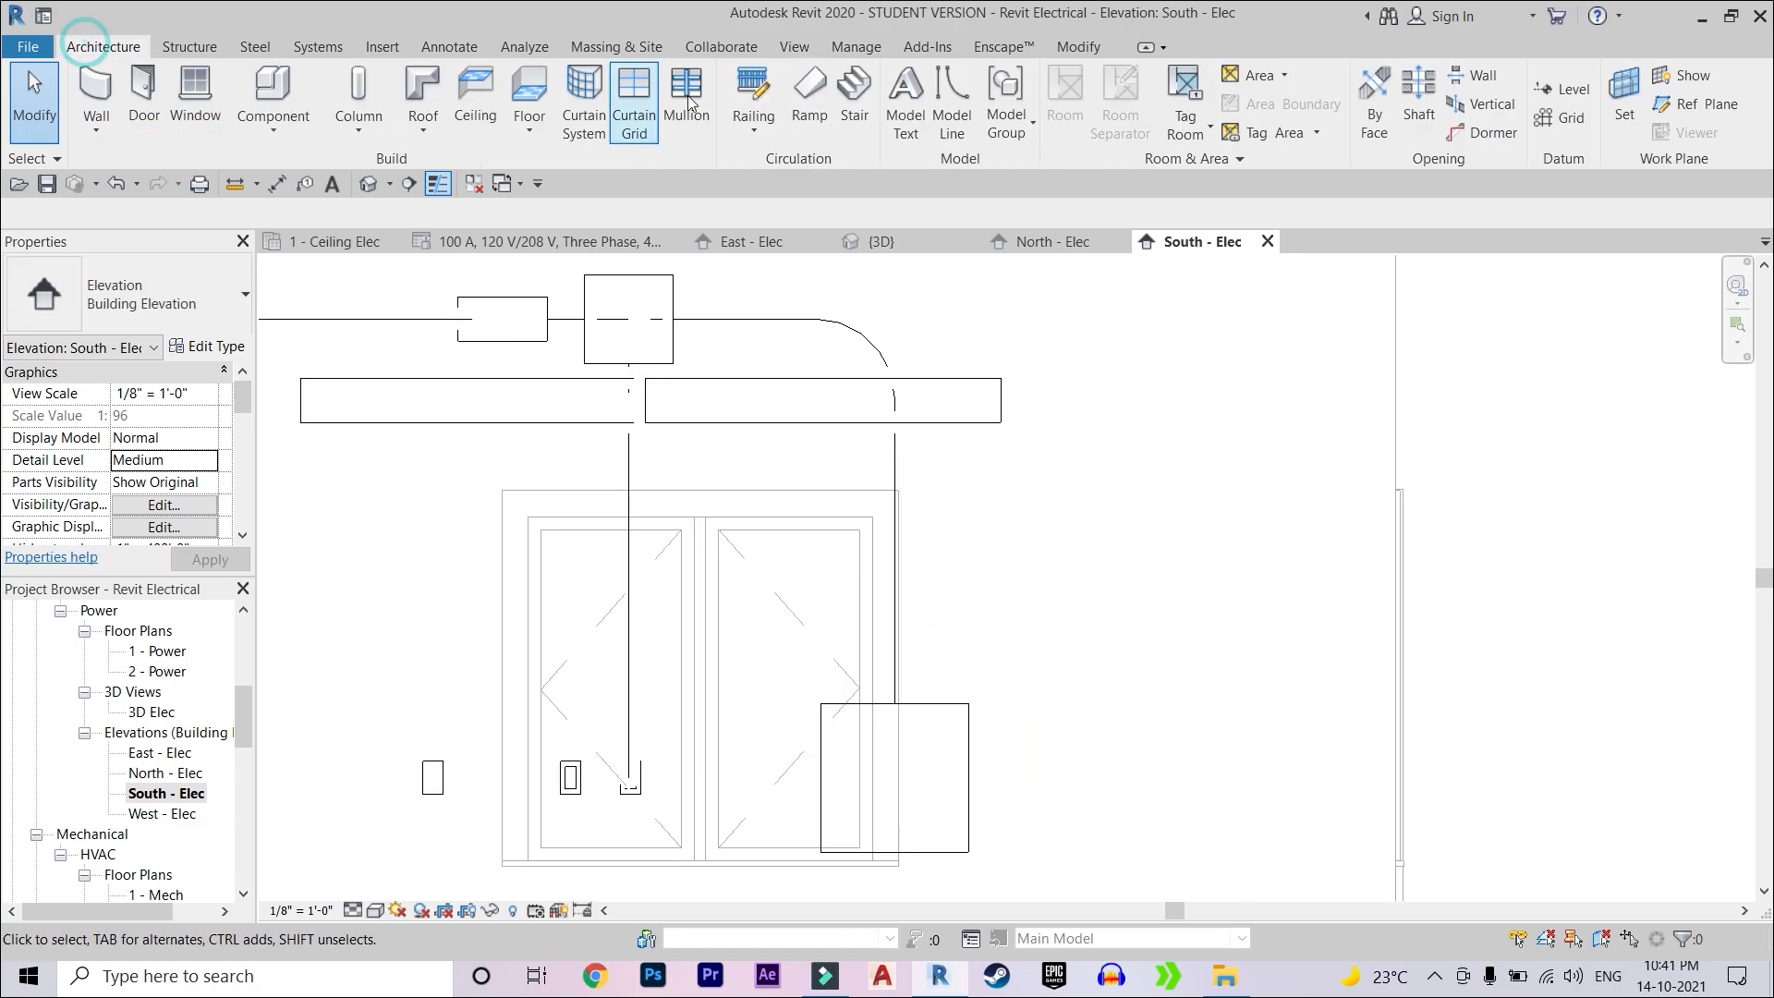
click(303, 47)
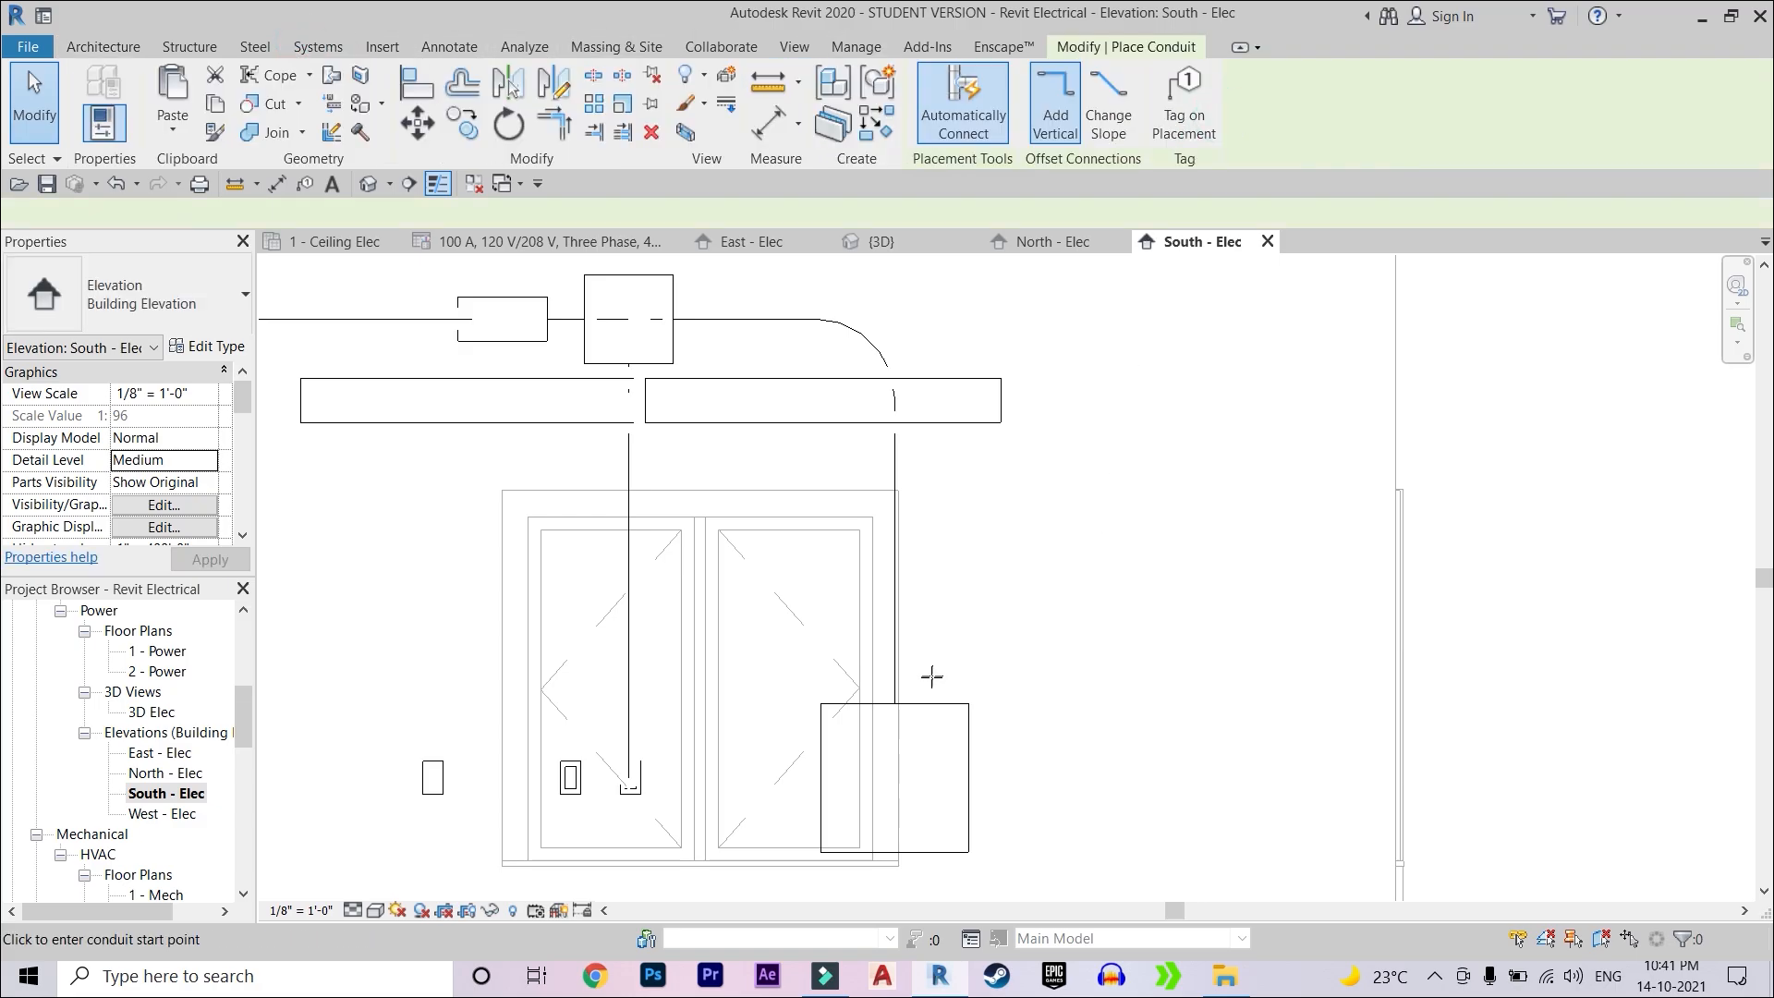
click(932, 704)
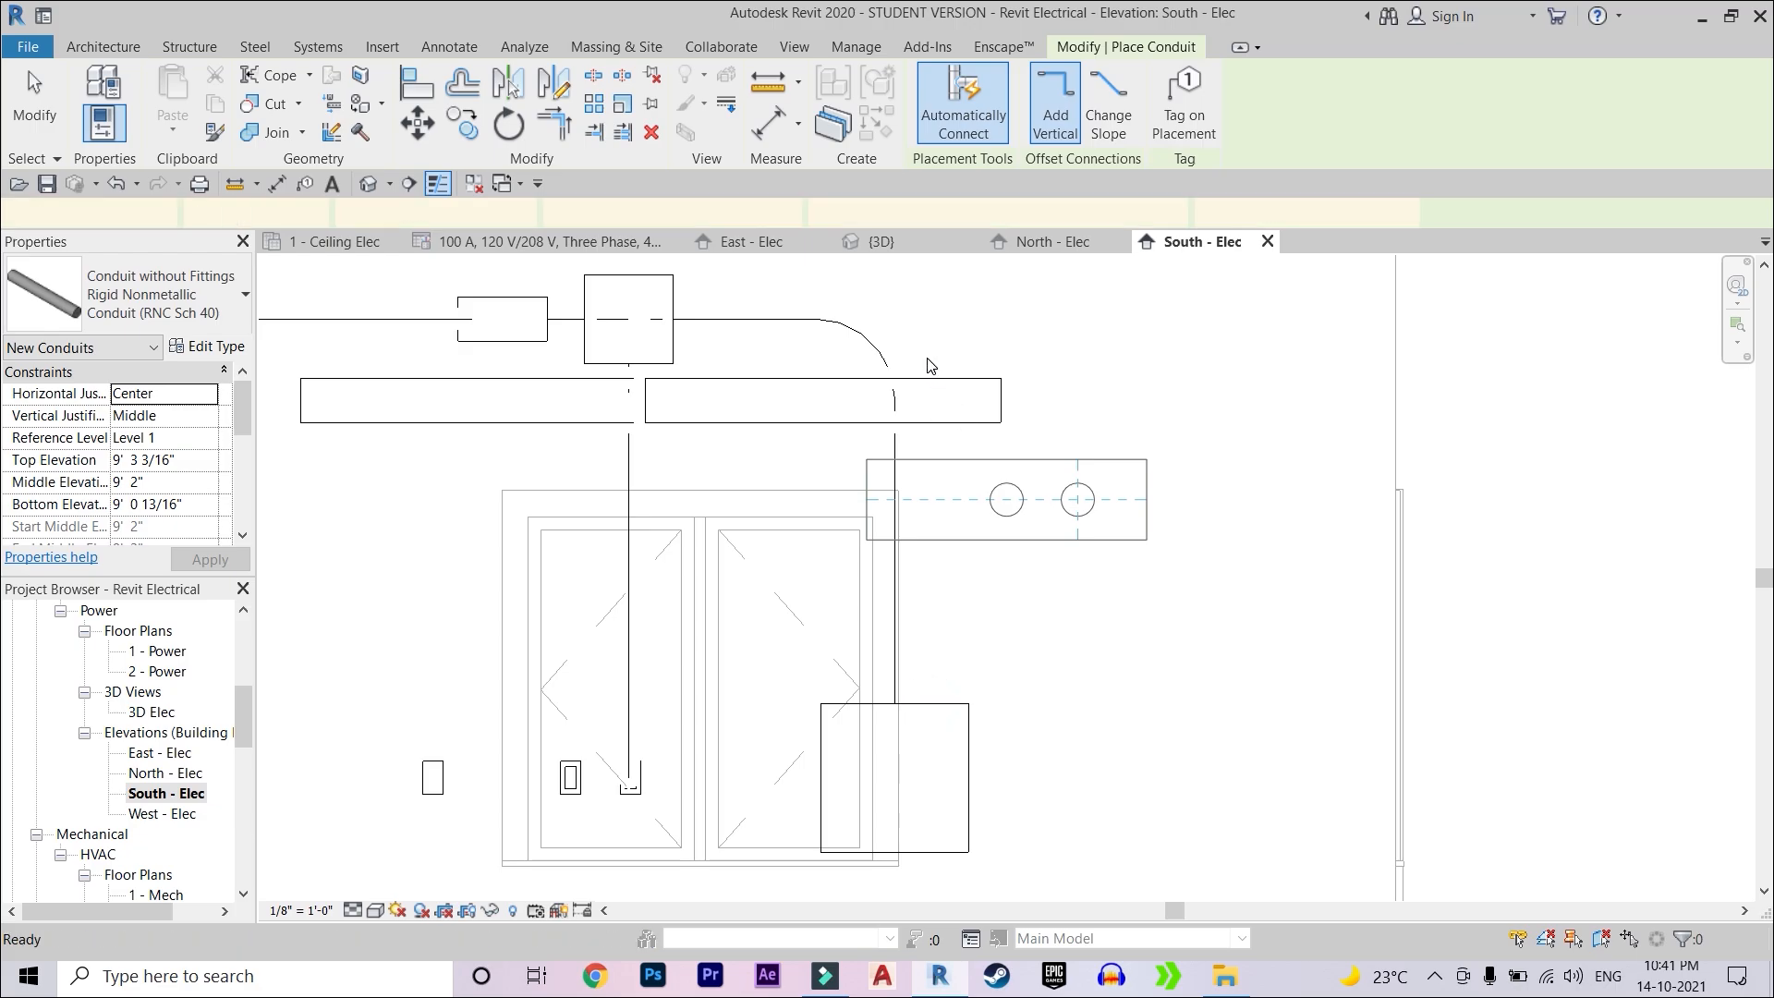
click(219, 104)
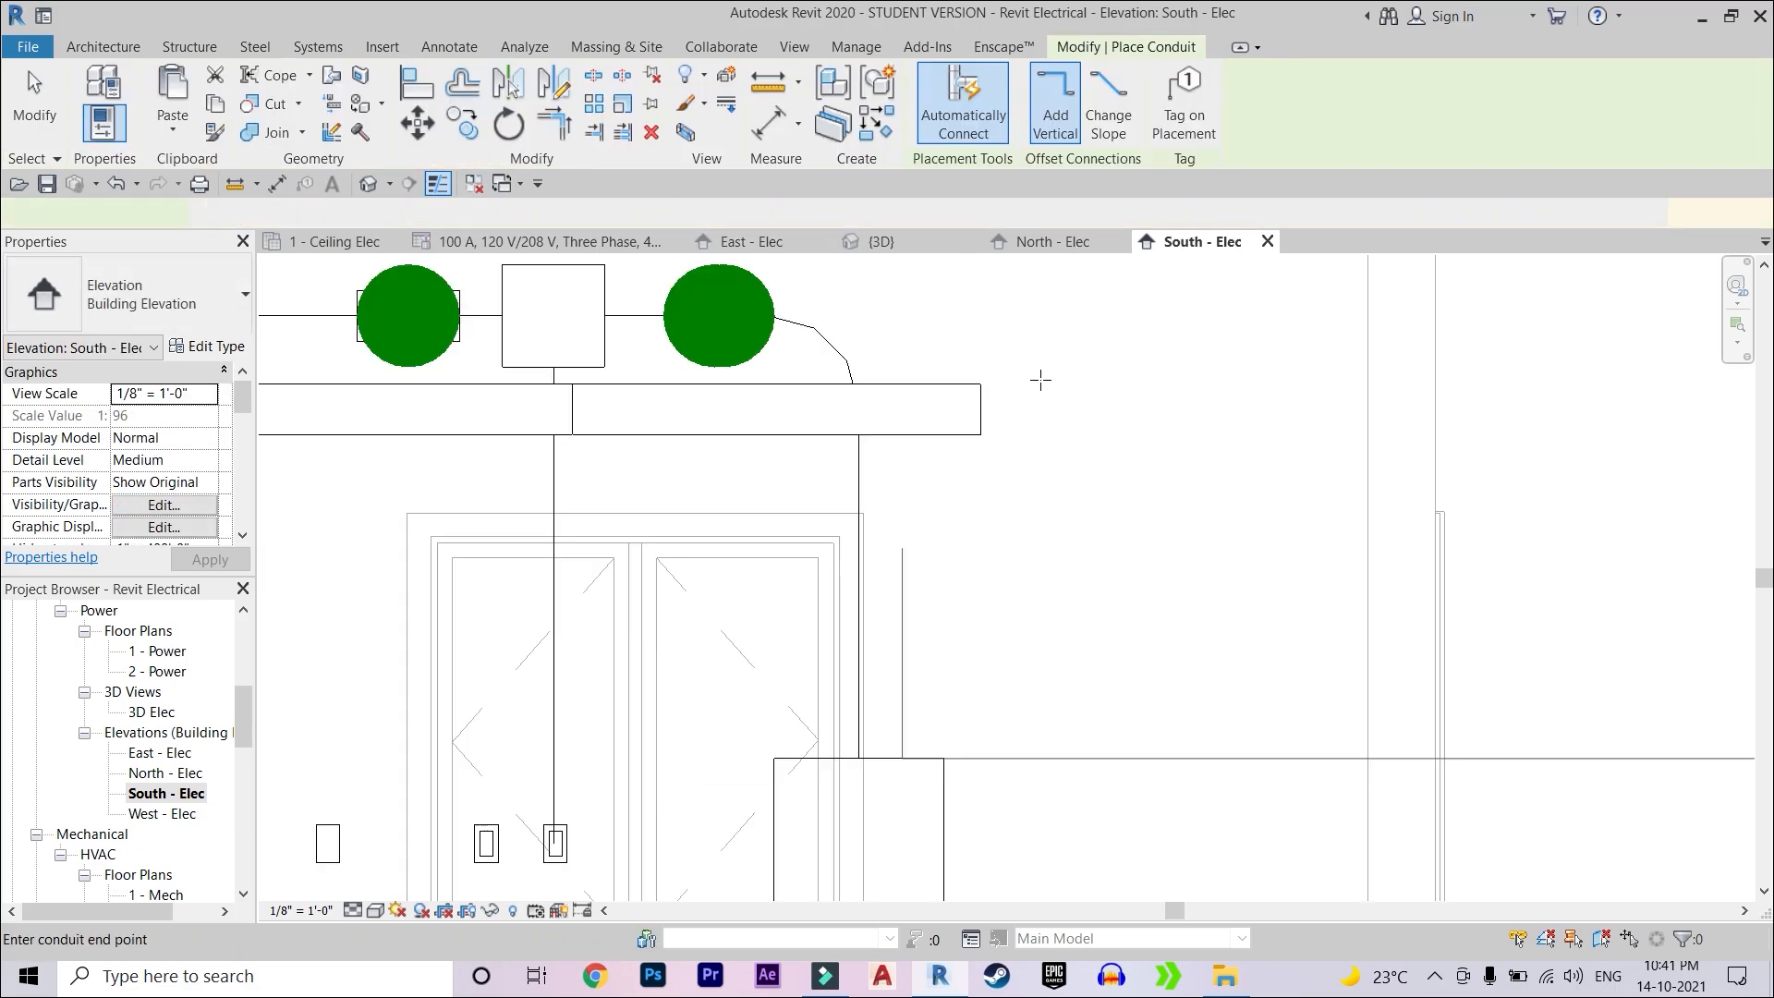
scroll(956, 453, up, 2)
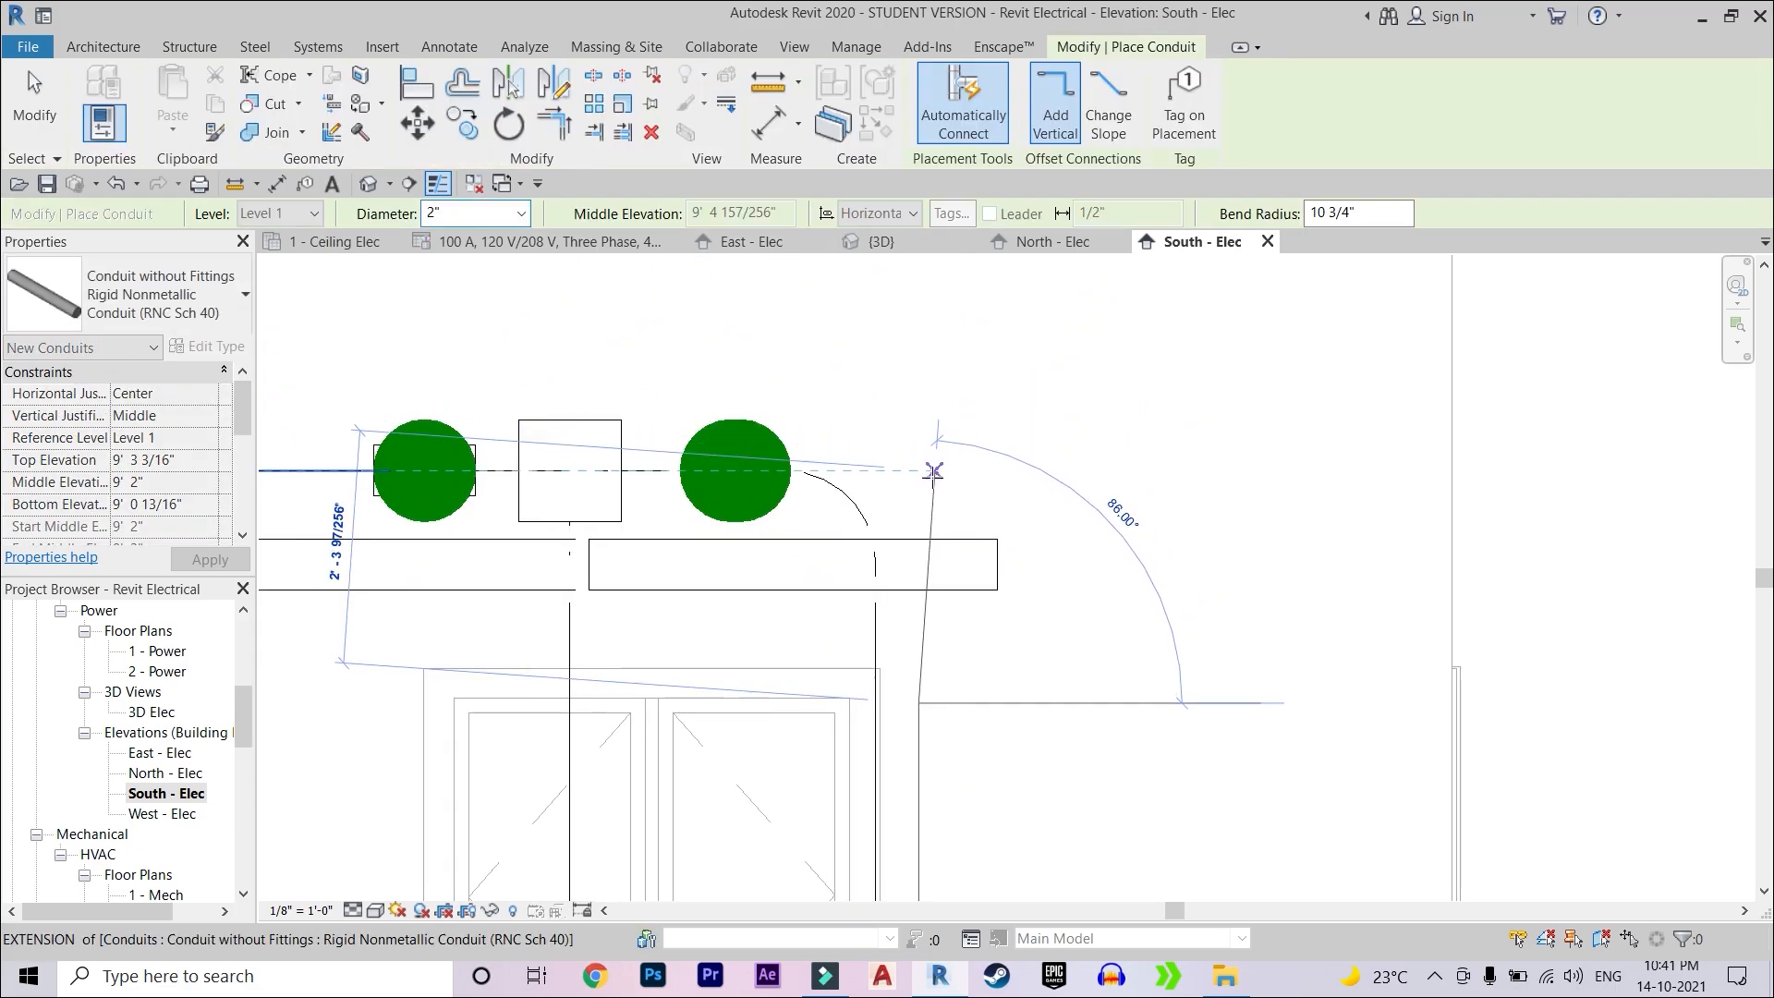
click(918, 471)
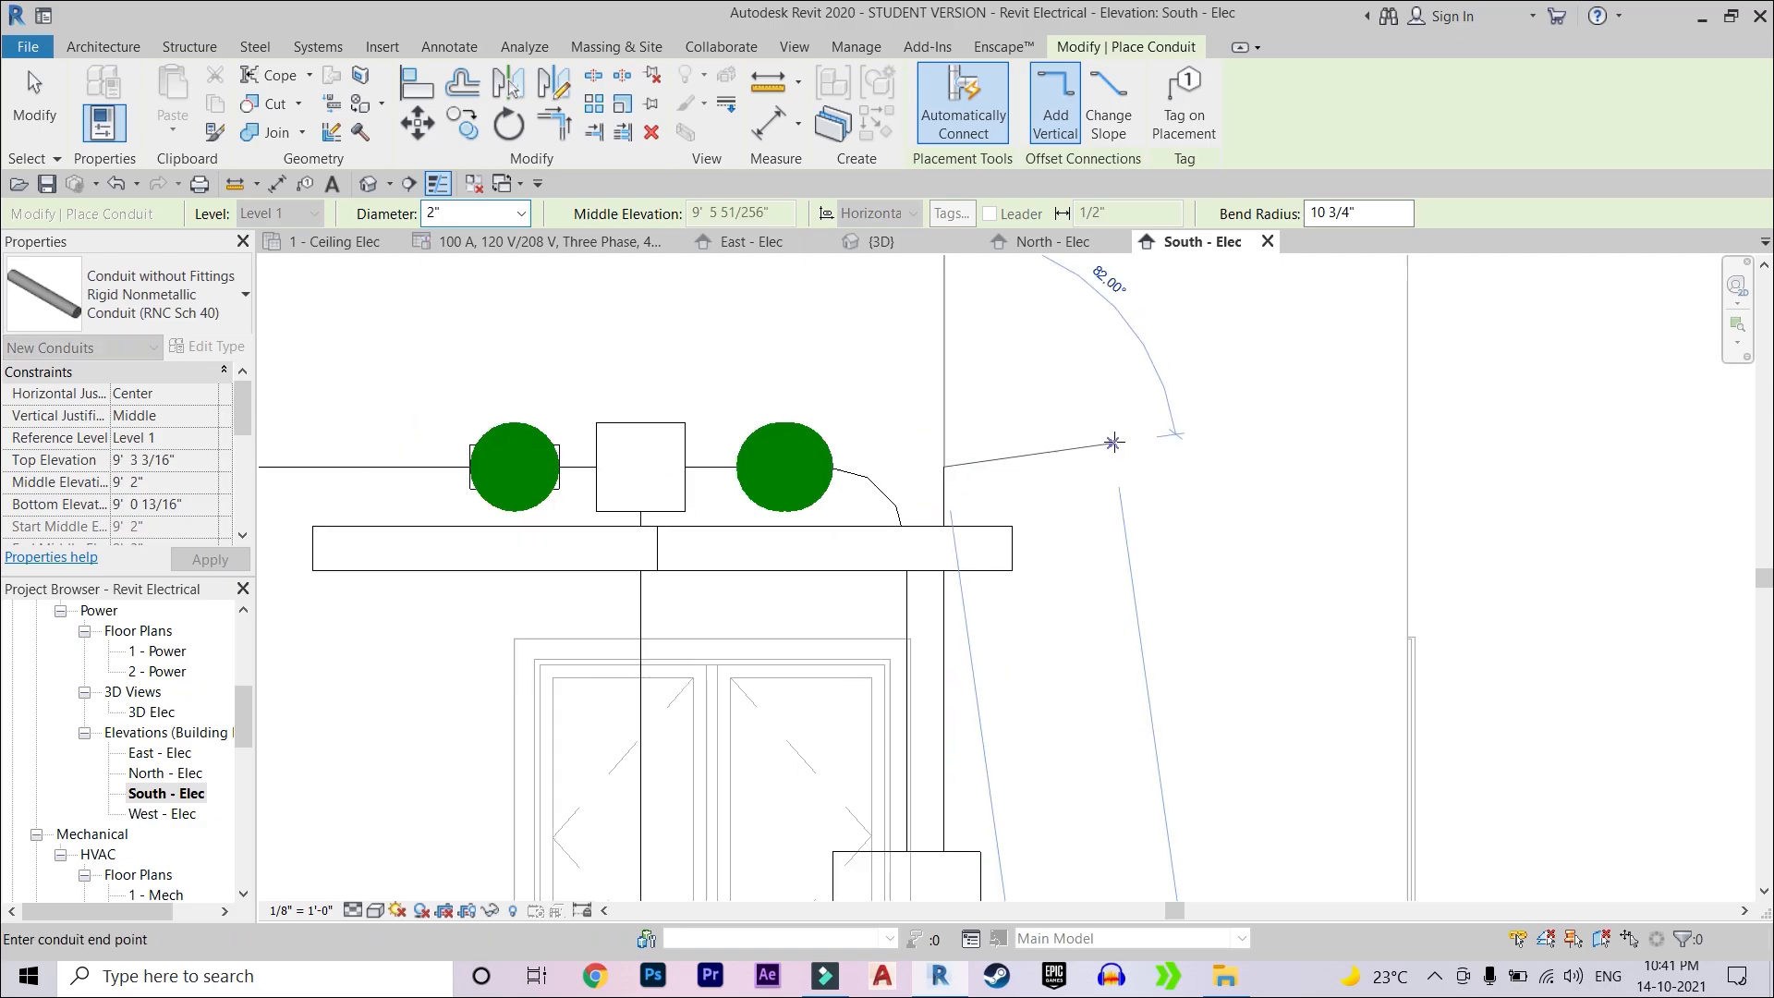
key(Escape)
key(Escape)
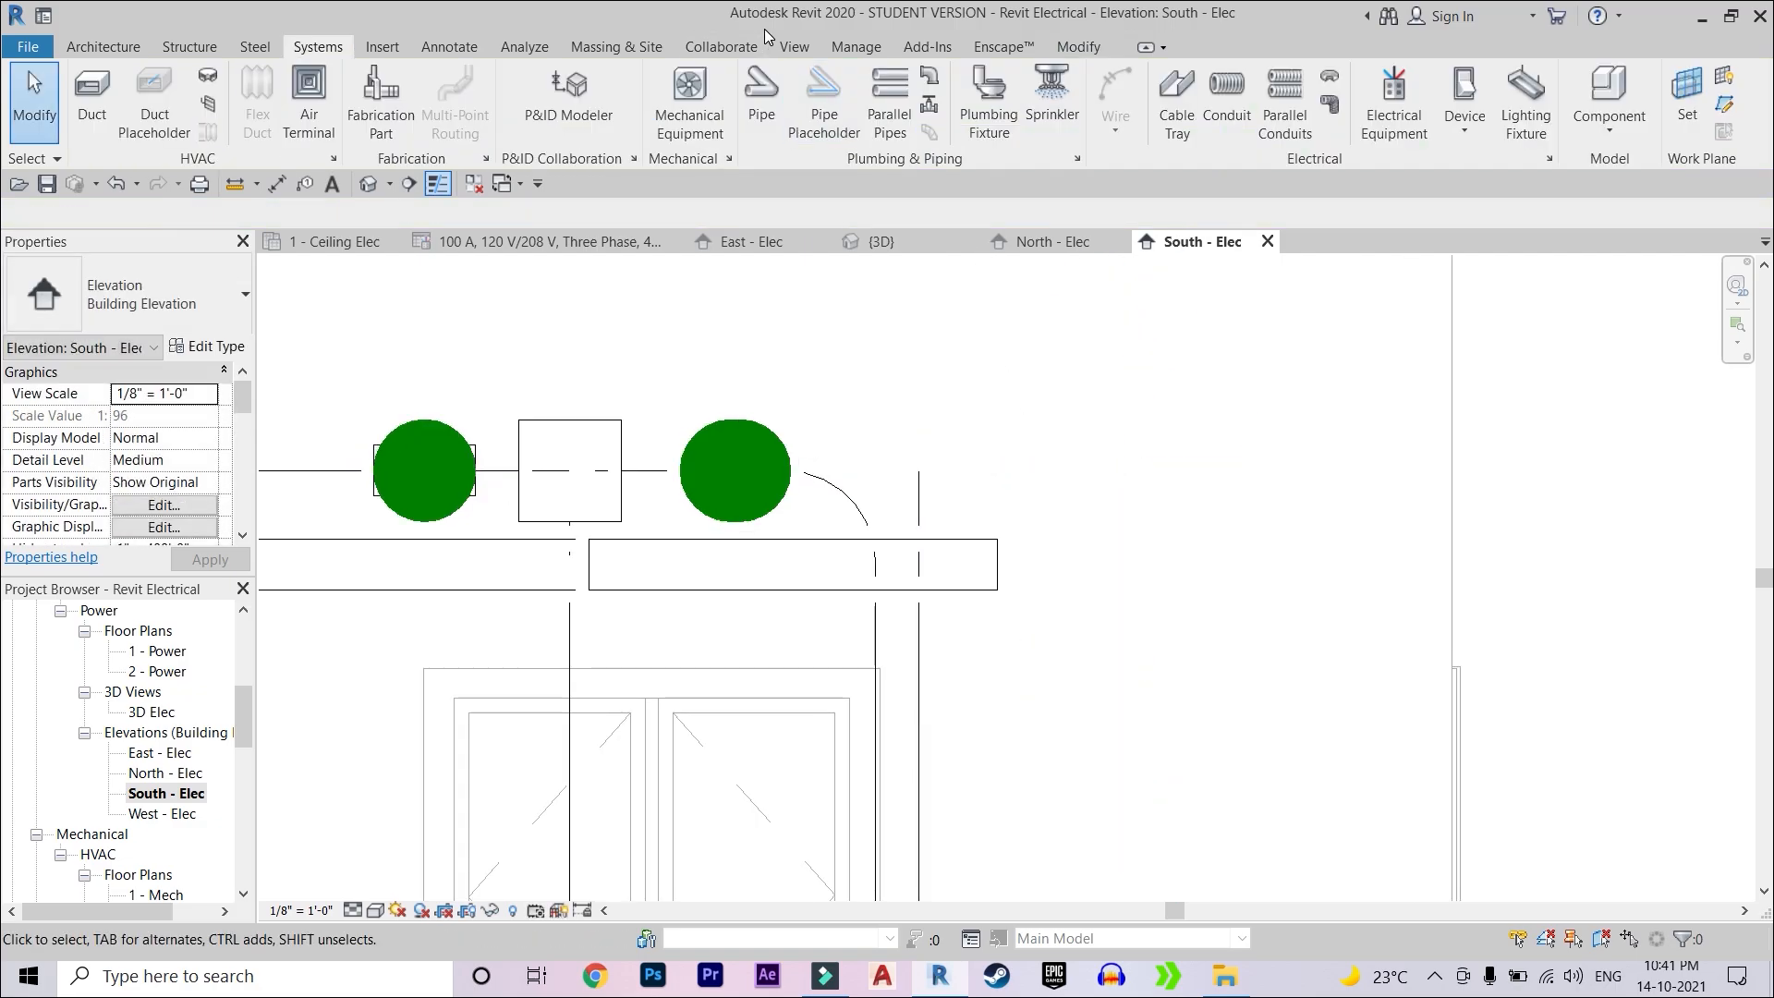
- Examine the second vertical conduit above the panelboard and the surrounding conduit runs in the 3D view
click(793, 46)
click(652, 88)
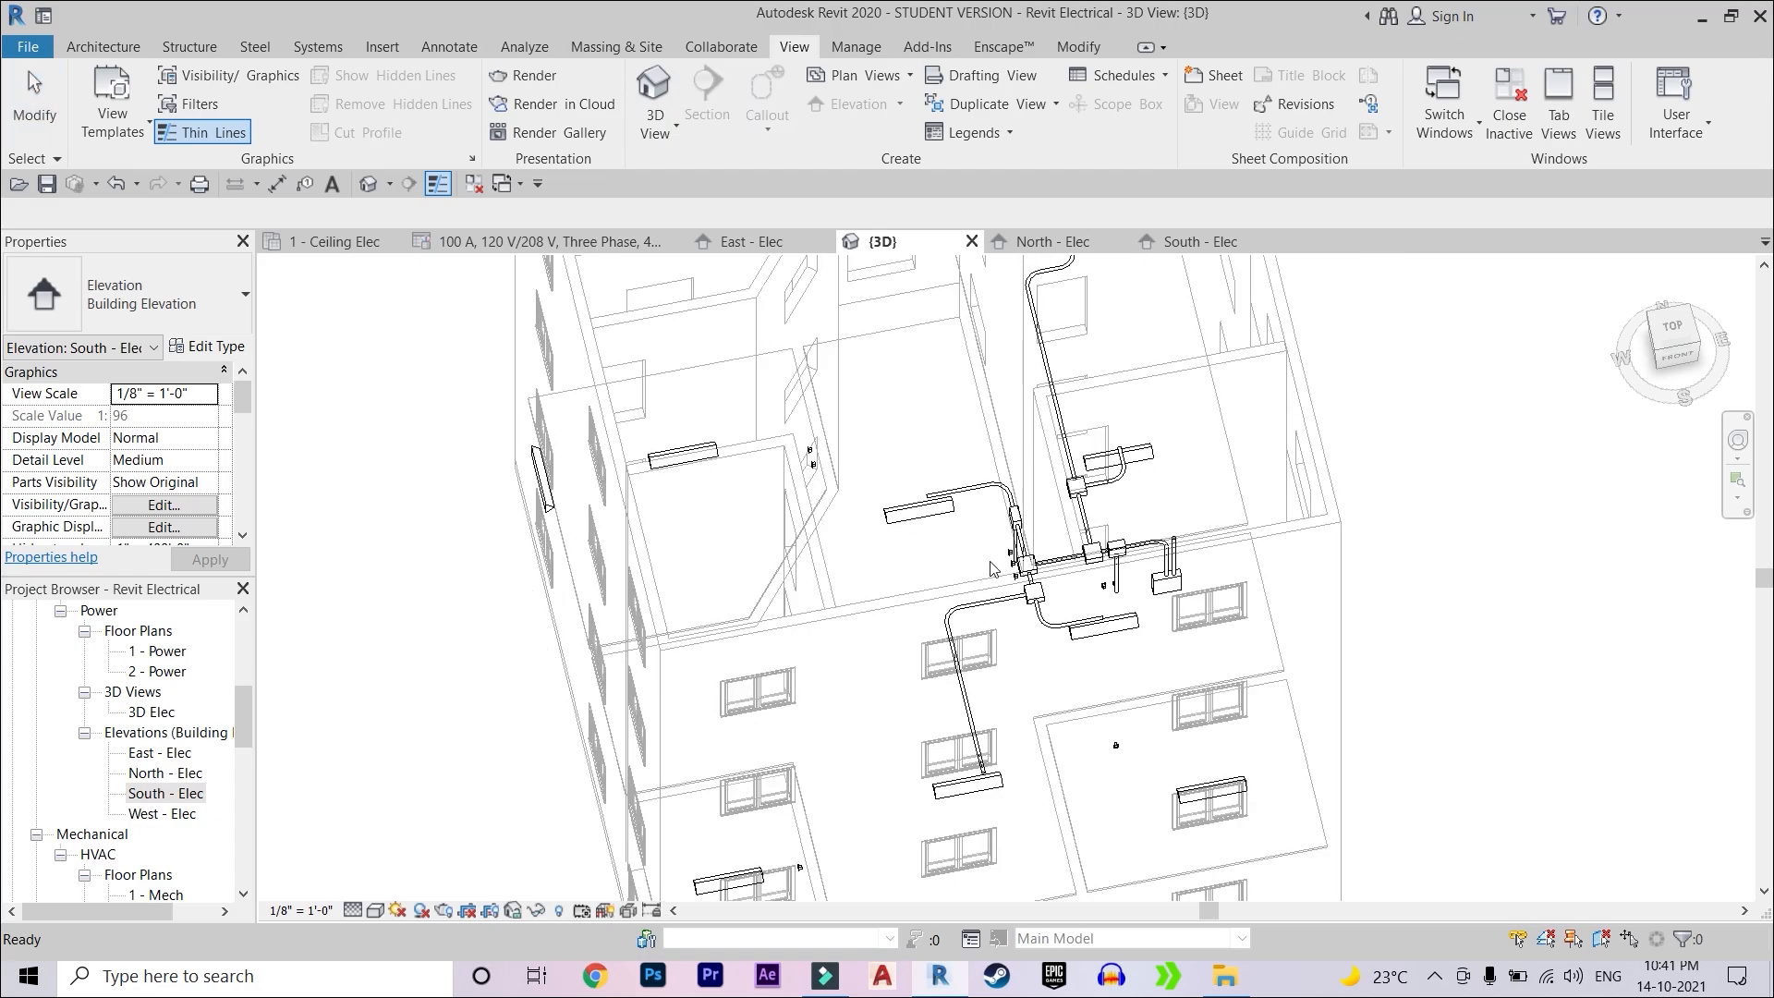
scroll(958, 554, up, 2)
shift+middle_drag(979, 554, 837, 393)
middle_drag(1099, 639, 1151, 360)
shift+middle_drag(1033, 595, 1022, 580)
scroll(1061, 642, up, 2)
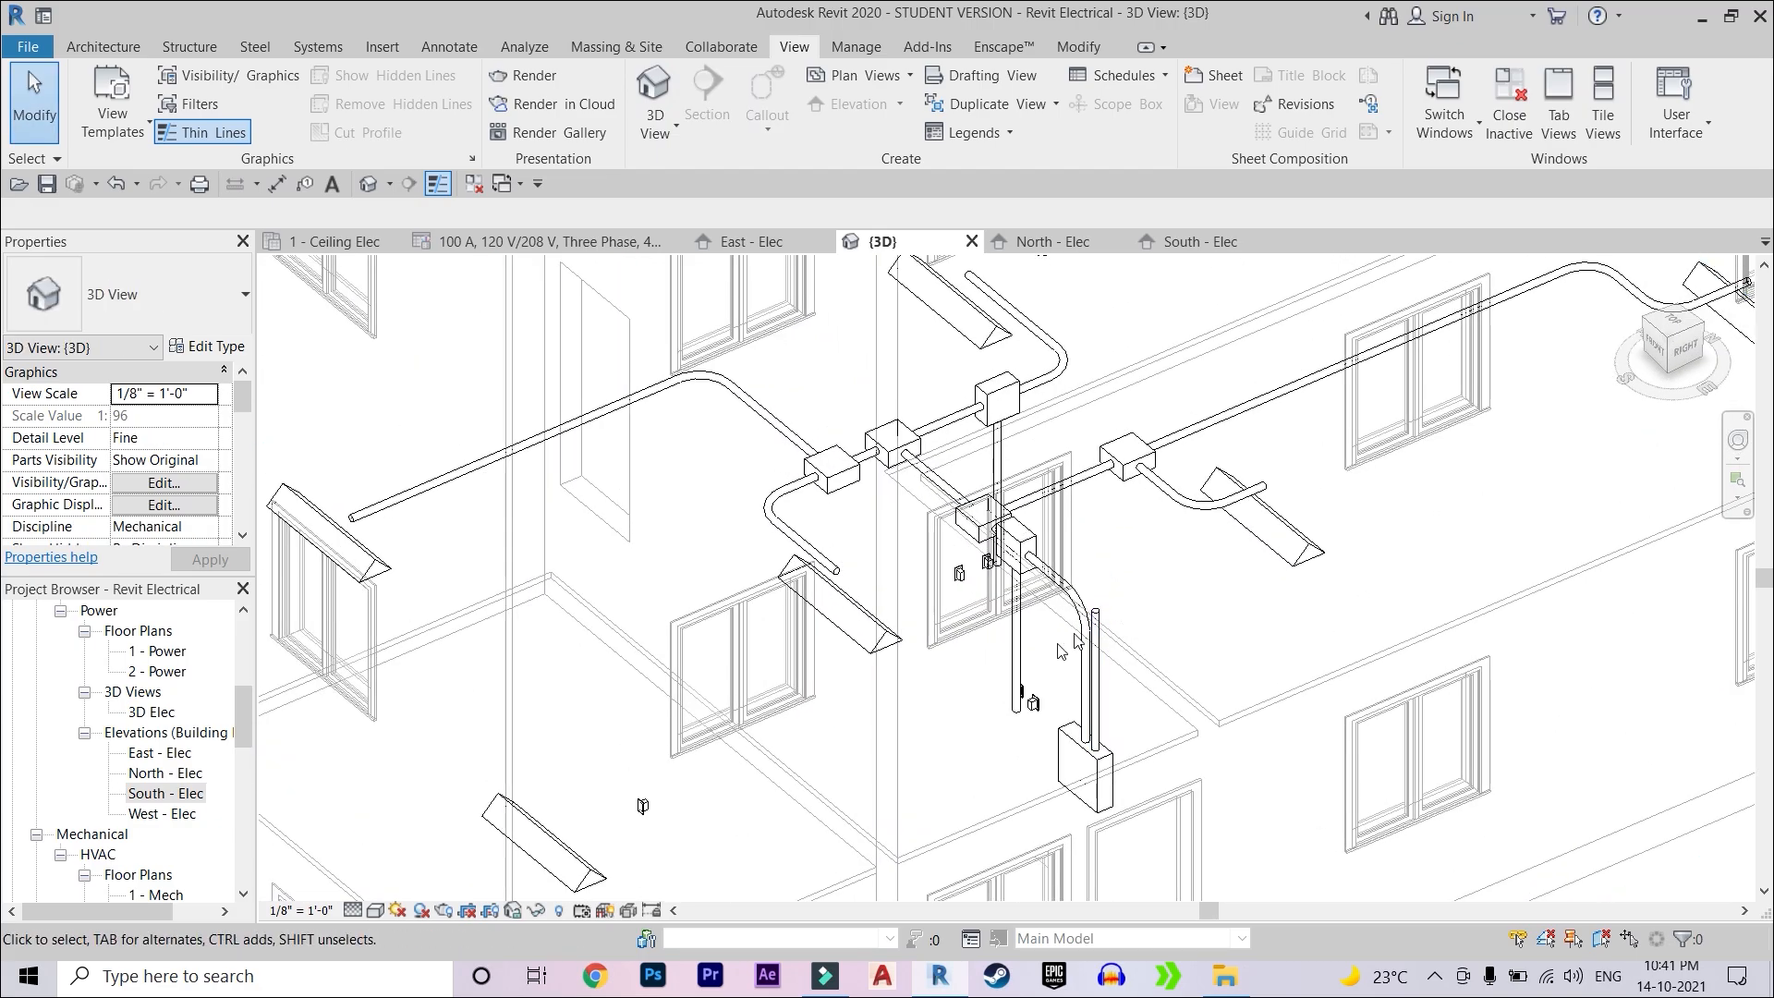
- In the 1 - Ceiling Elec plan, draw a 2" conduit from the second riser straight down into Security, level with the lower hall conduit's end
scroll(185, 726, up, 3)
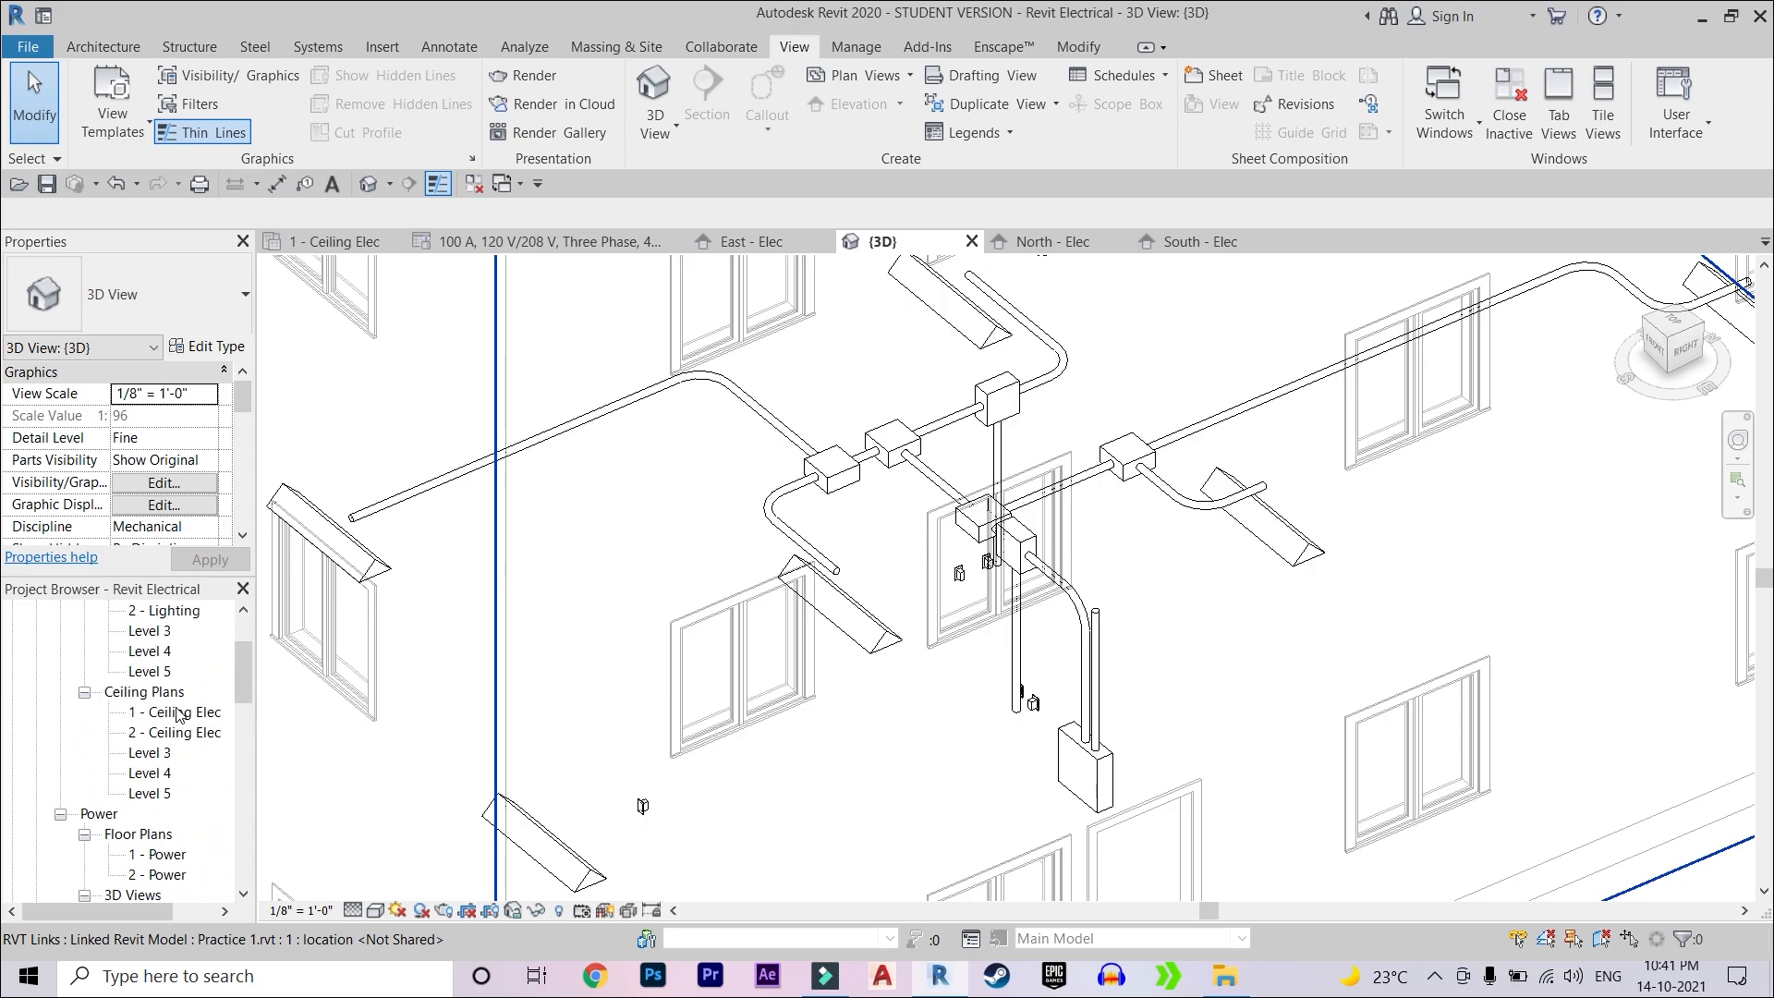
double_click(176, 711)
scroll(1134, 519, down, 1)
middle_drag(1120, 559, 1069, 368)
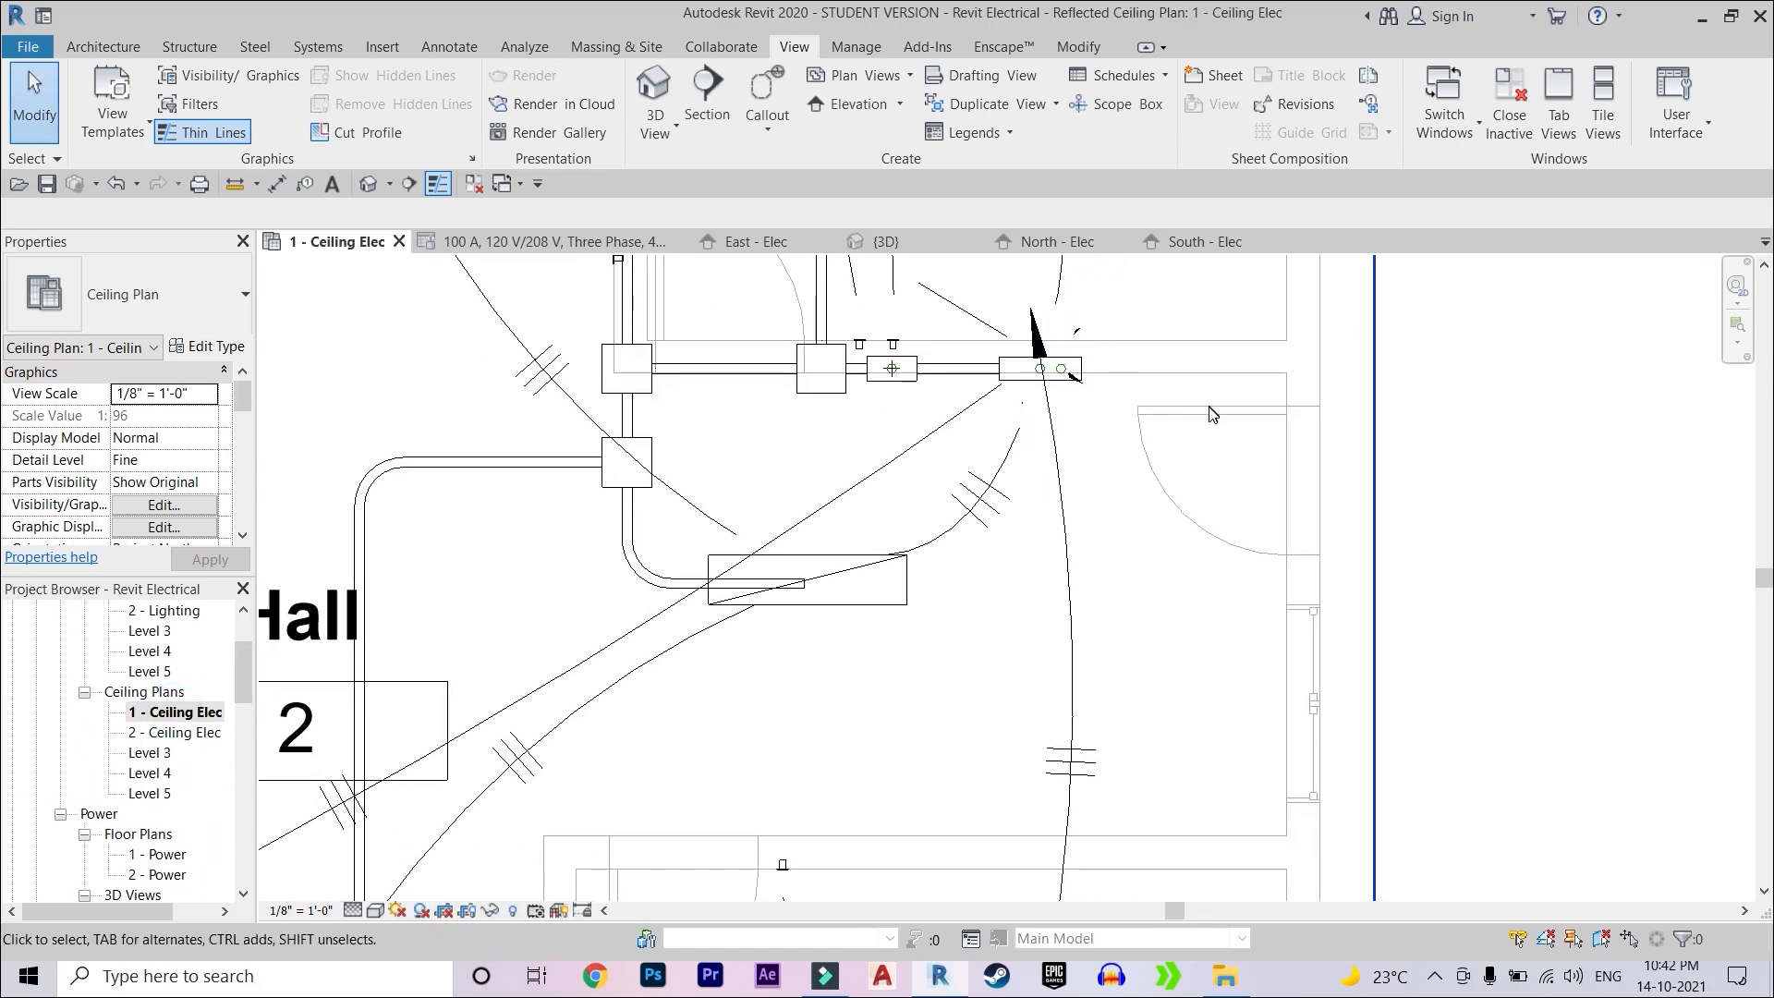
click(319, 47)
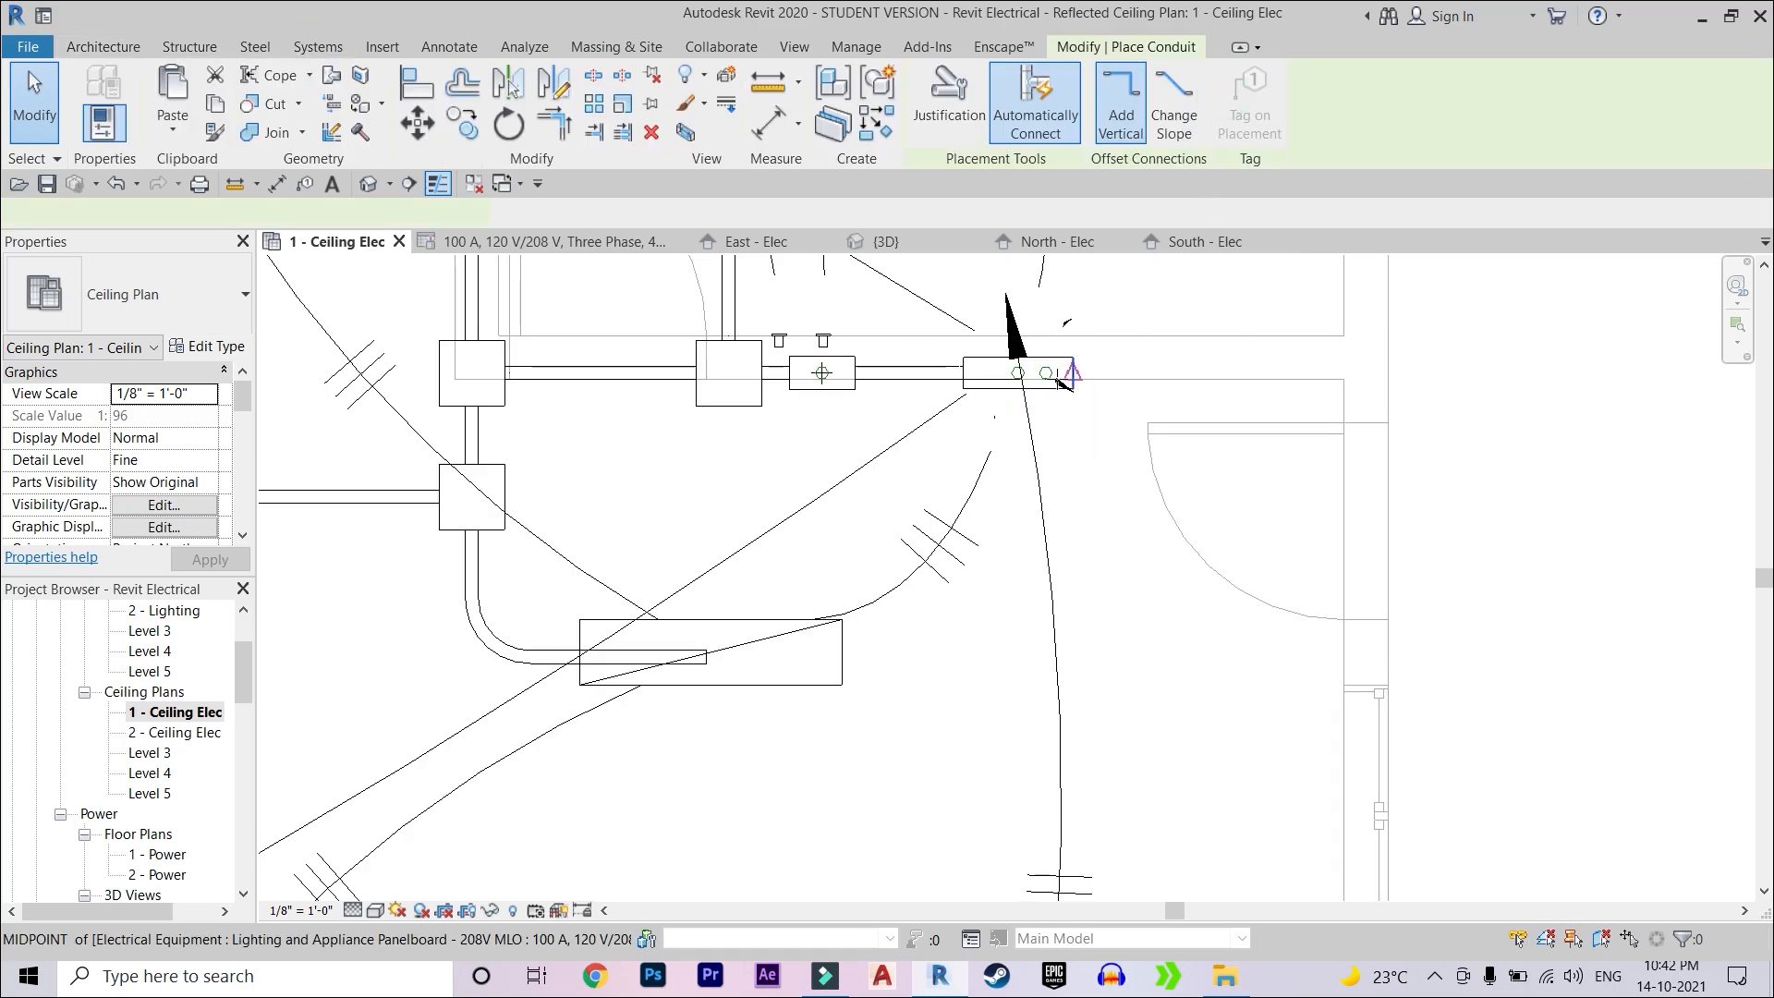
scroll(1054, 374, up, 3)
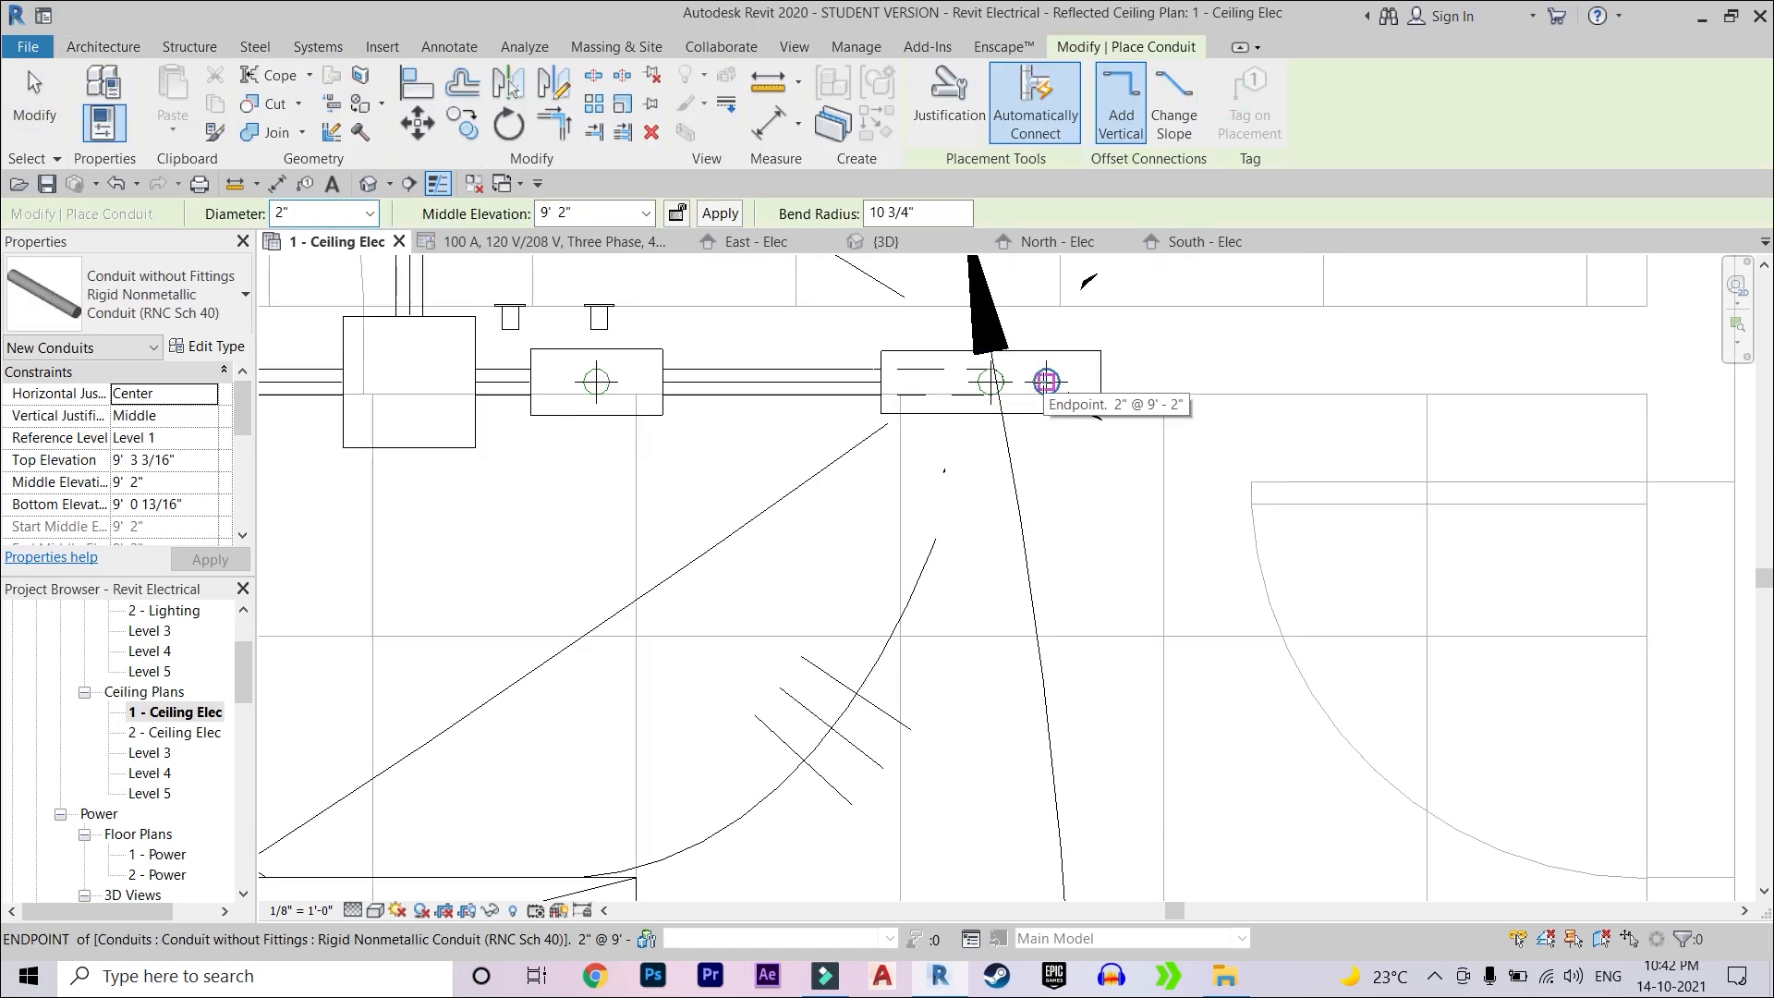
click(1046, 381)
scroll(1059, 533, down, 3)
middle_drag(1059, 636, 1082, 293)
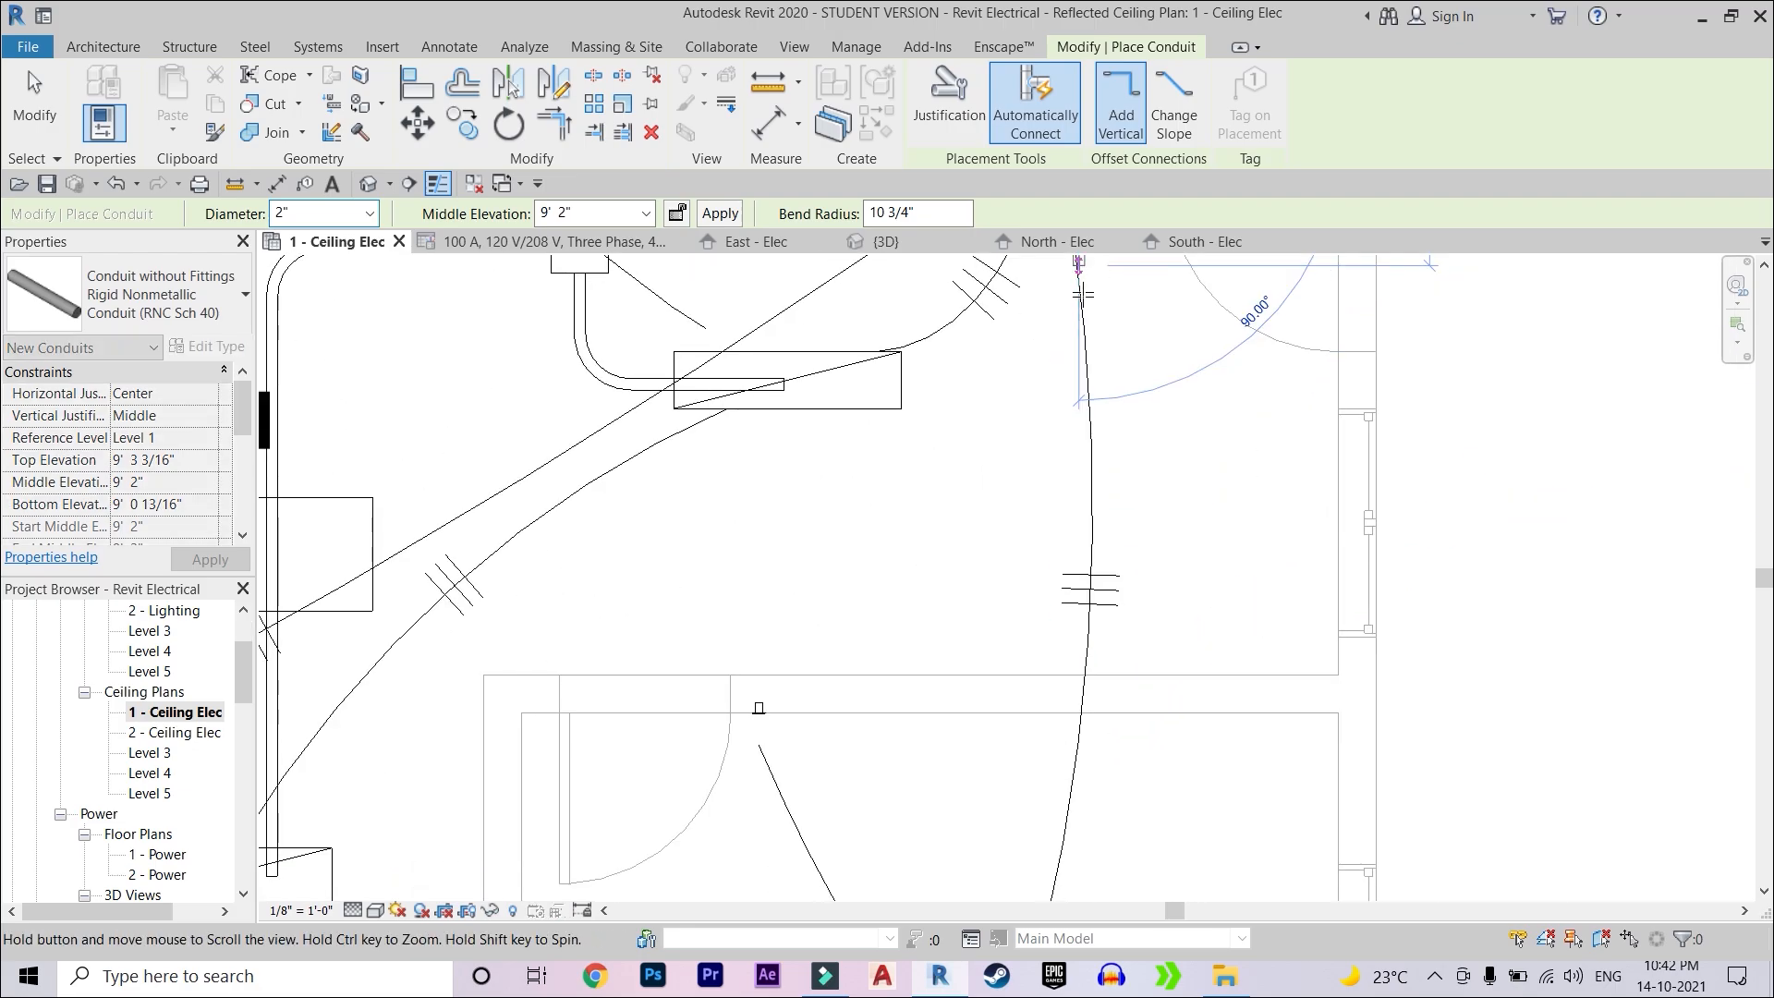
scroll(1083, 293, down, 2)
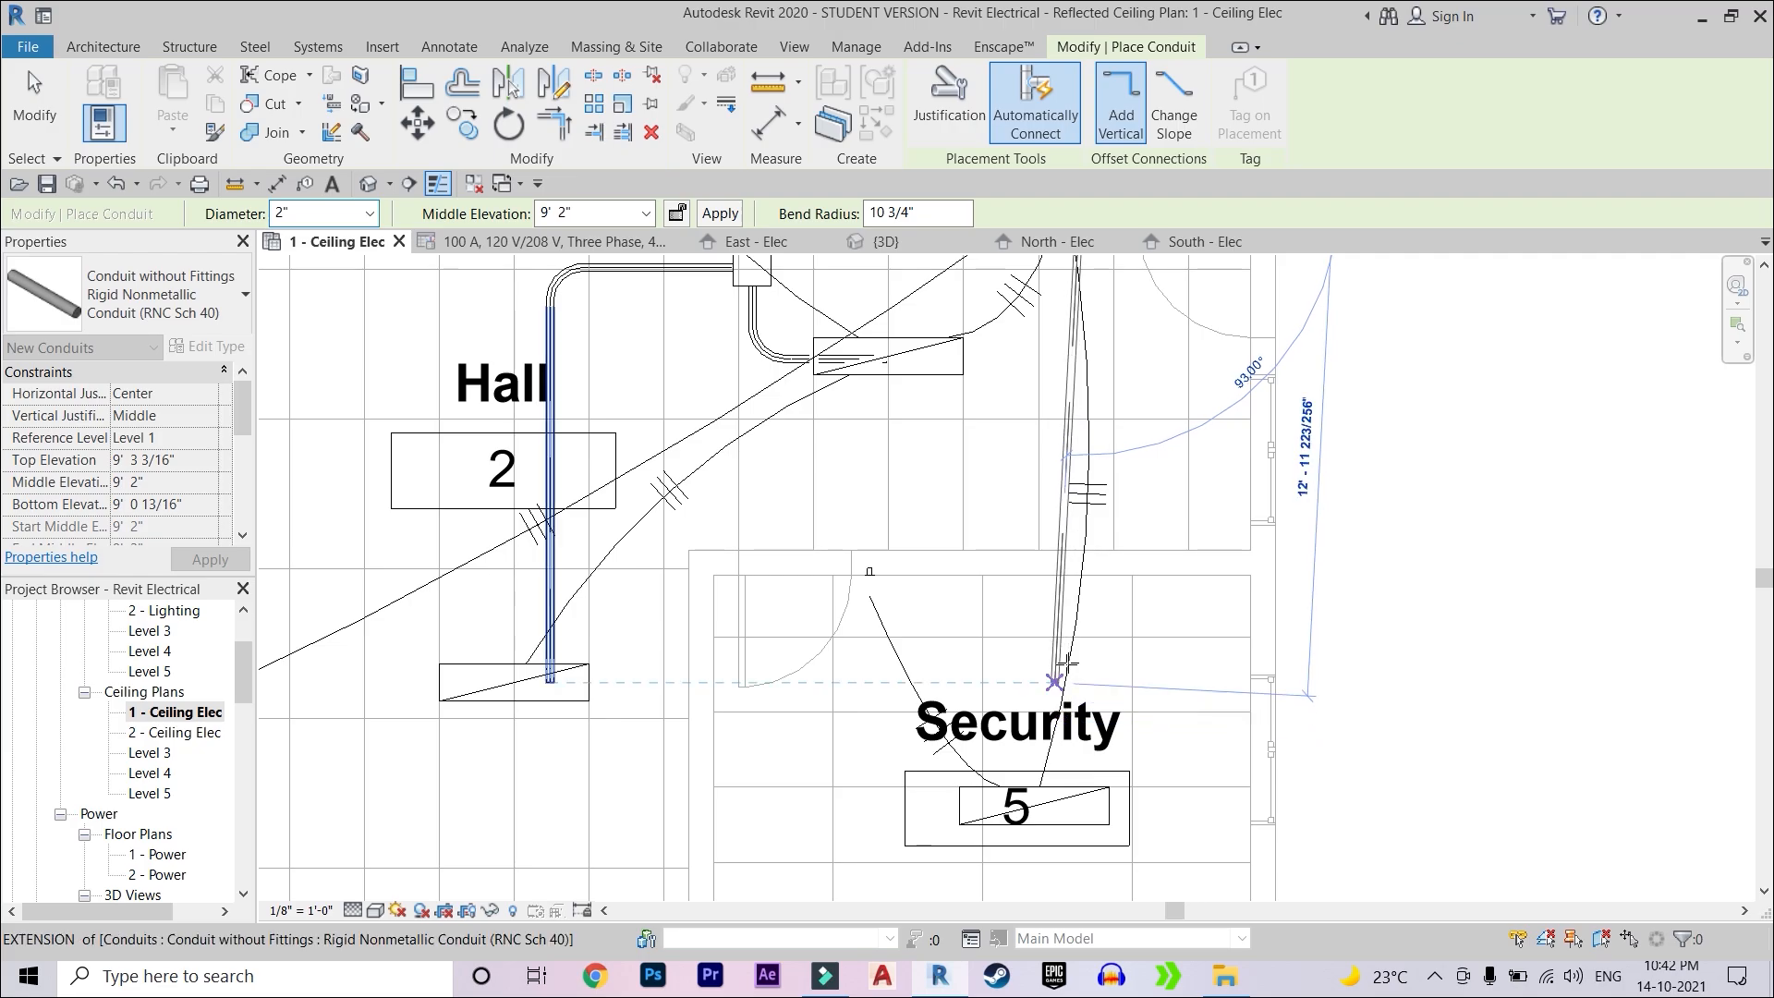
scroll(1067, 664, down, 2)
middle_drag(1066, 663, 1067, 696)
scroll(1095, 497, up, 2)
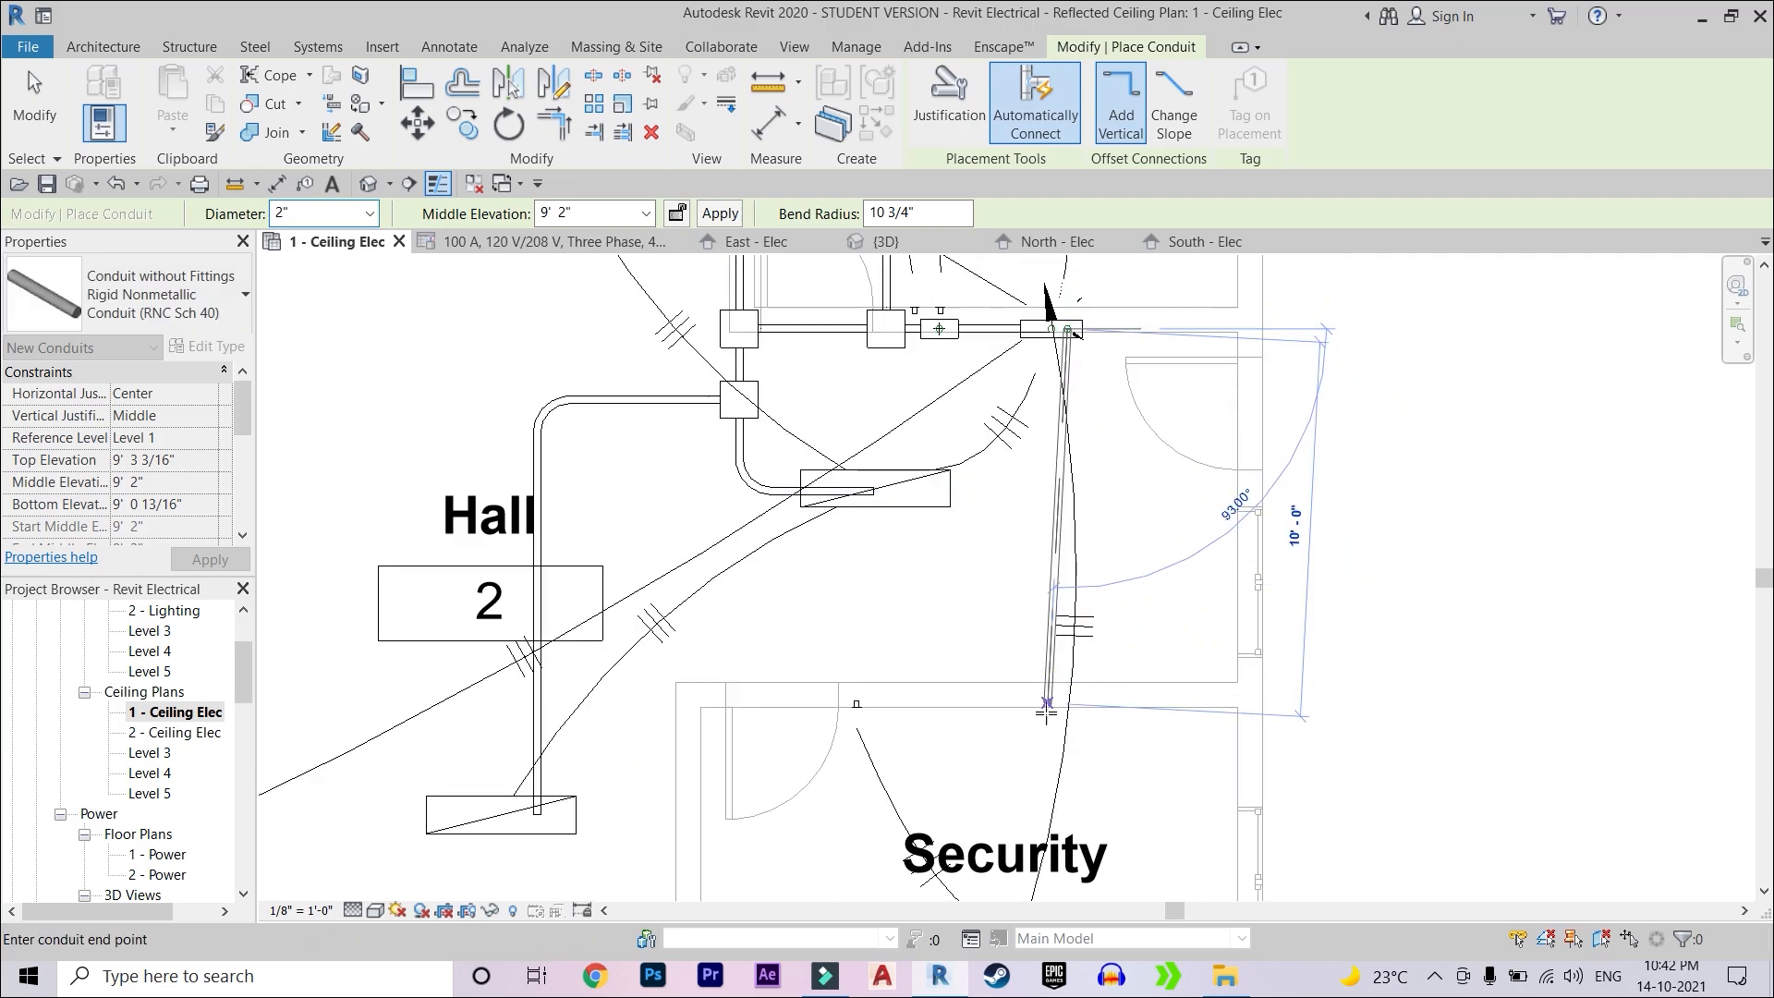
middle_drag(1067, 780, 1104, 450)
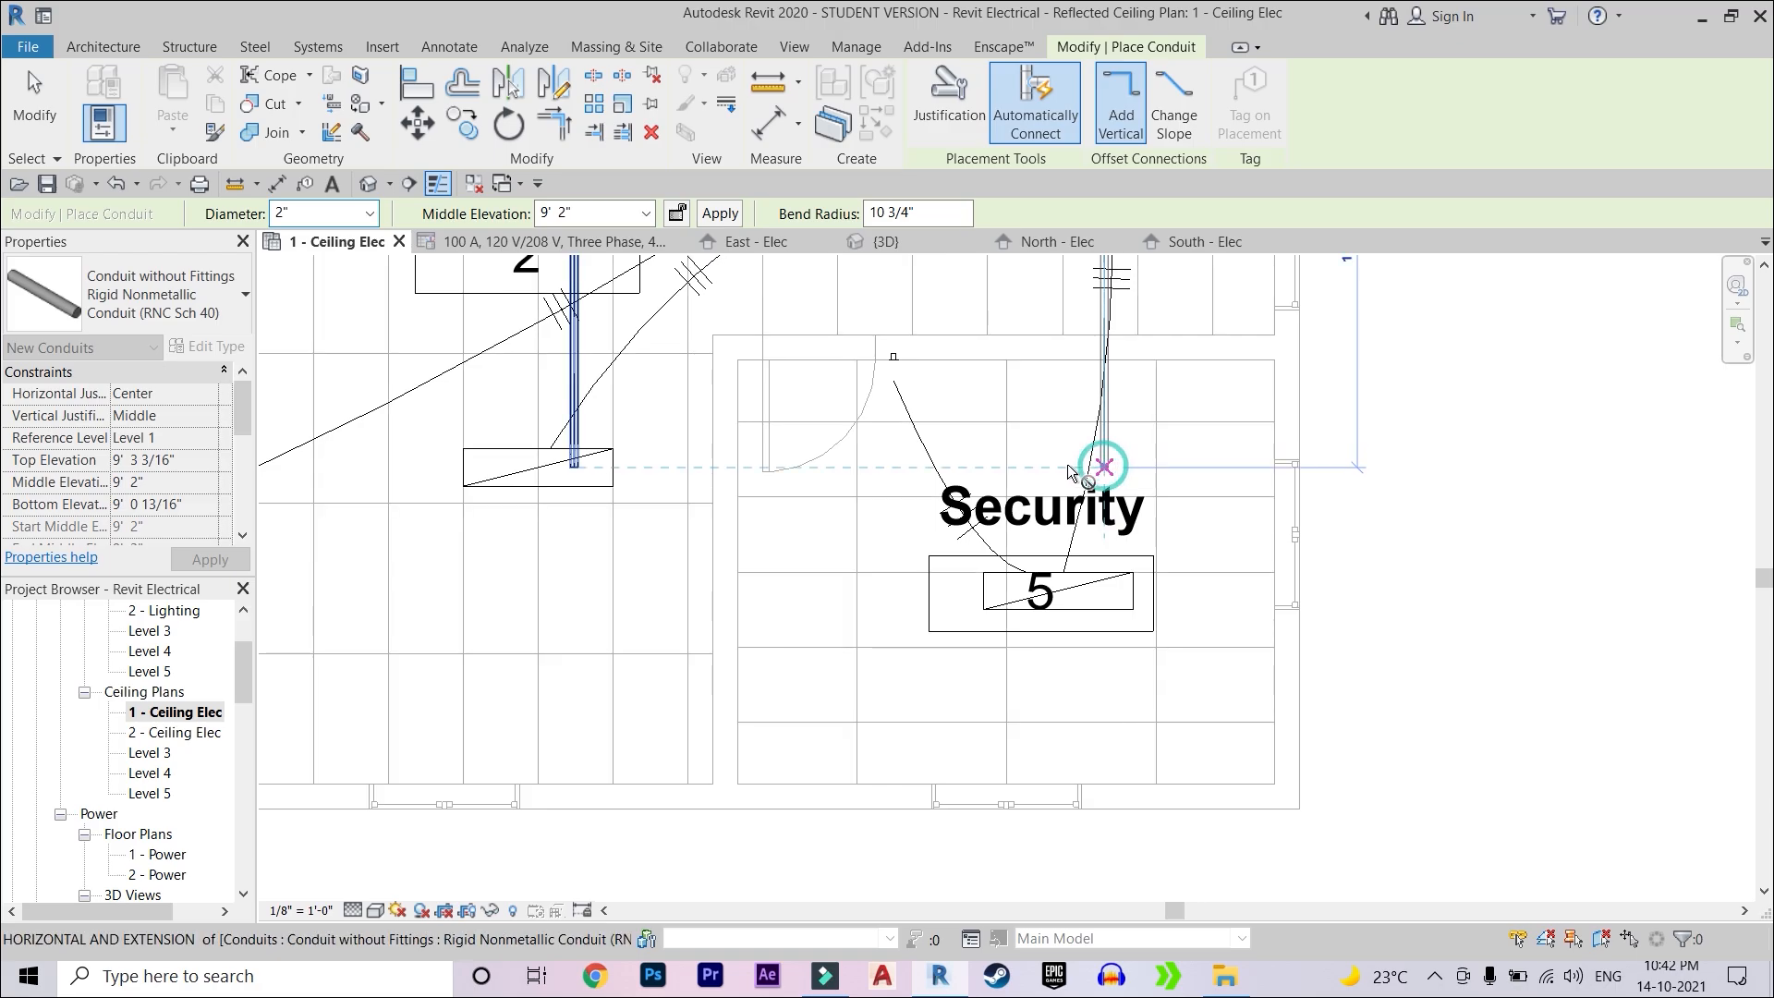
- Continue the conduit about 1' 8" to the left inside the Security room and end the run
scroll(1069, 469, up, 2)
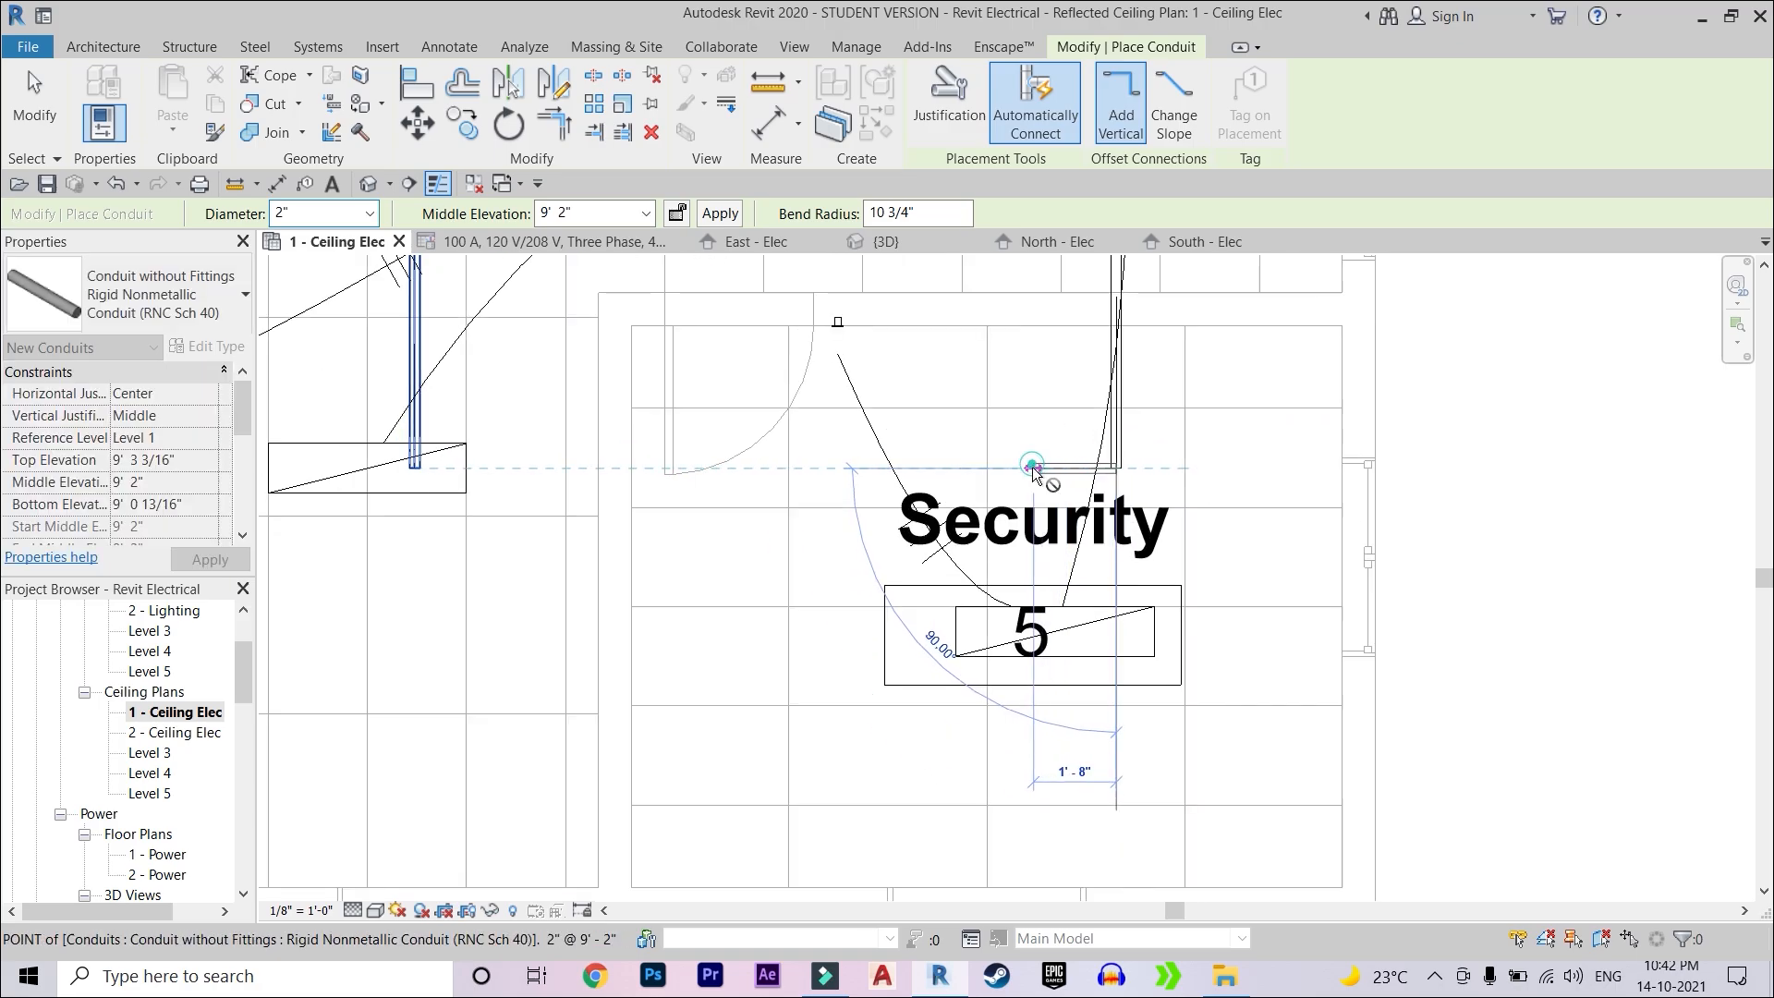
click(1032, 469)
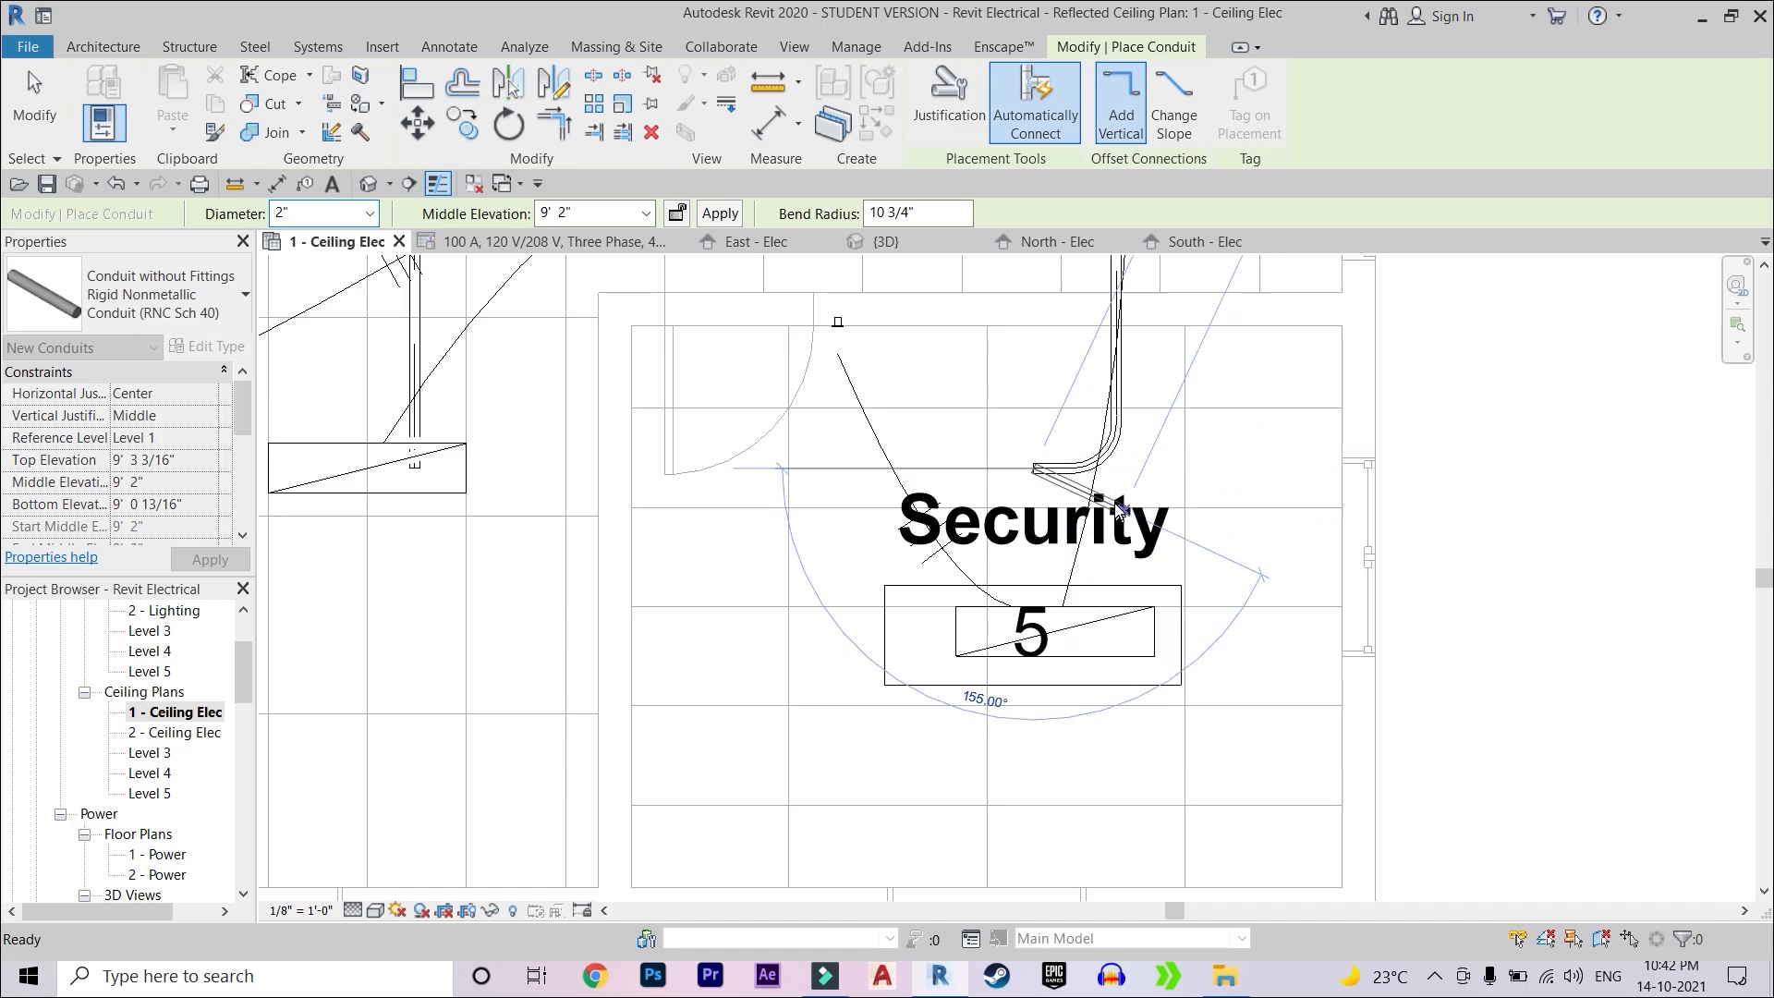
key(Escape)
key(Escape)
- Delete the short horizontal conduit leg and its elbow in the Security room
click(1044, 469)
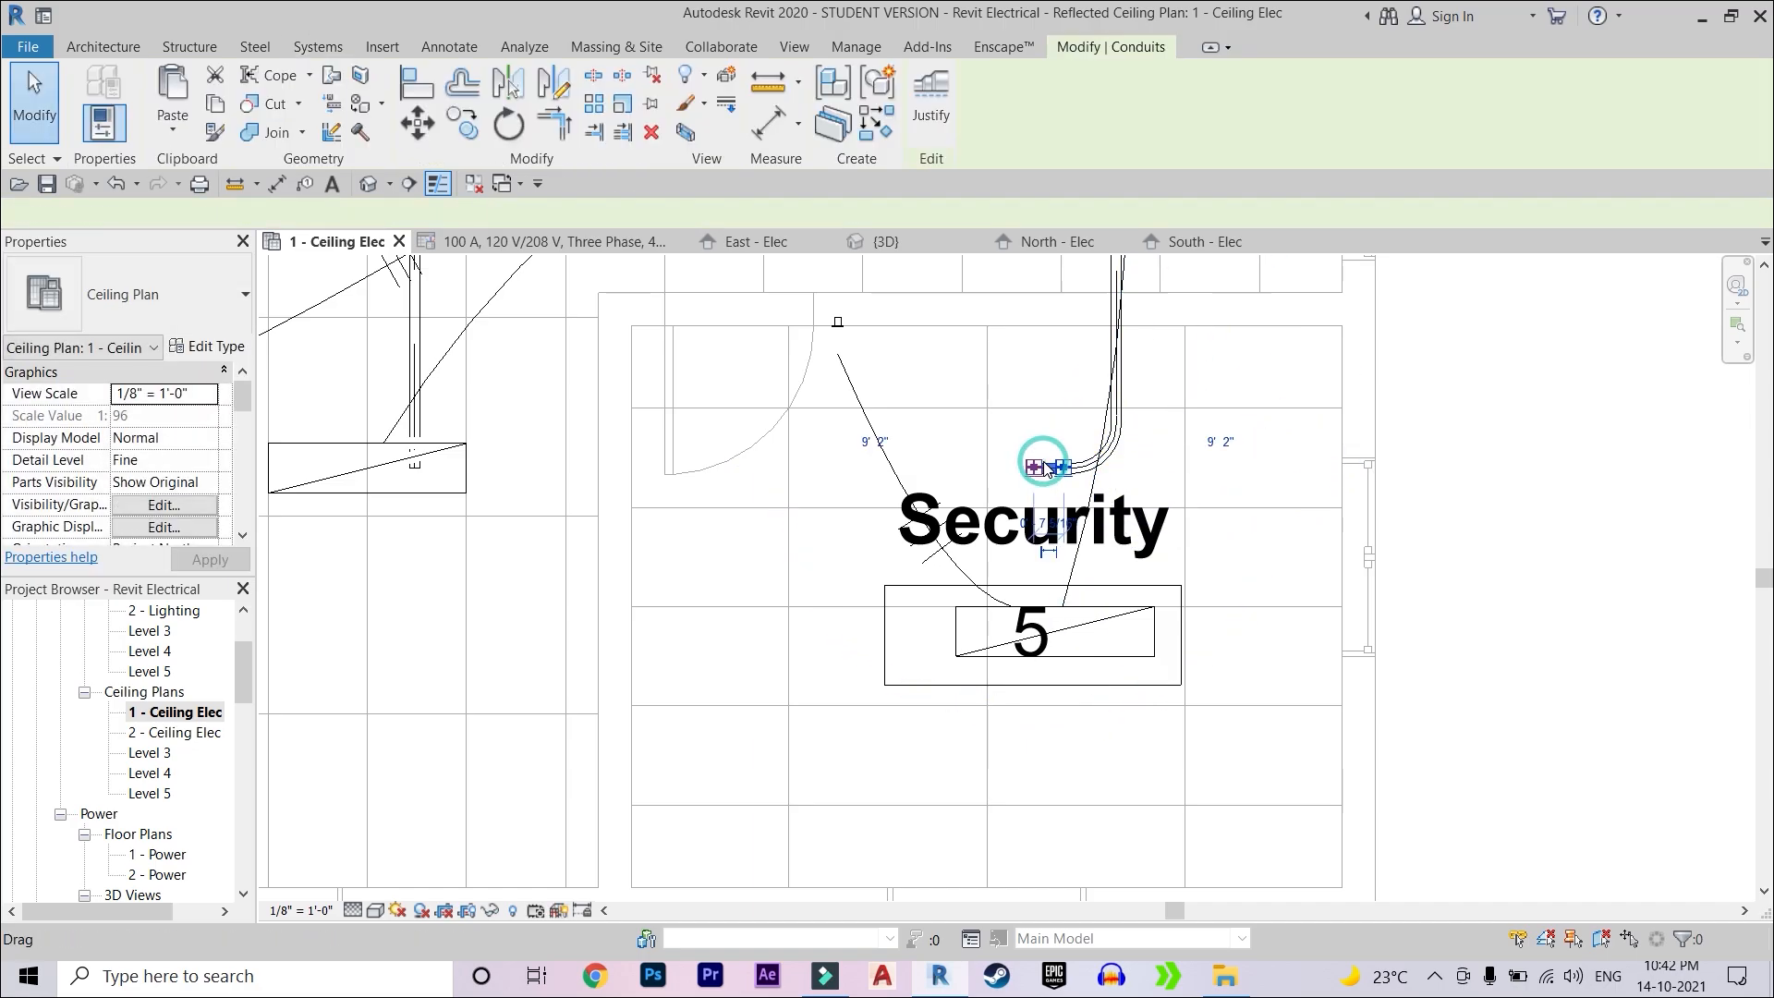
key(Delete)
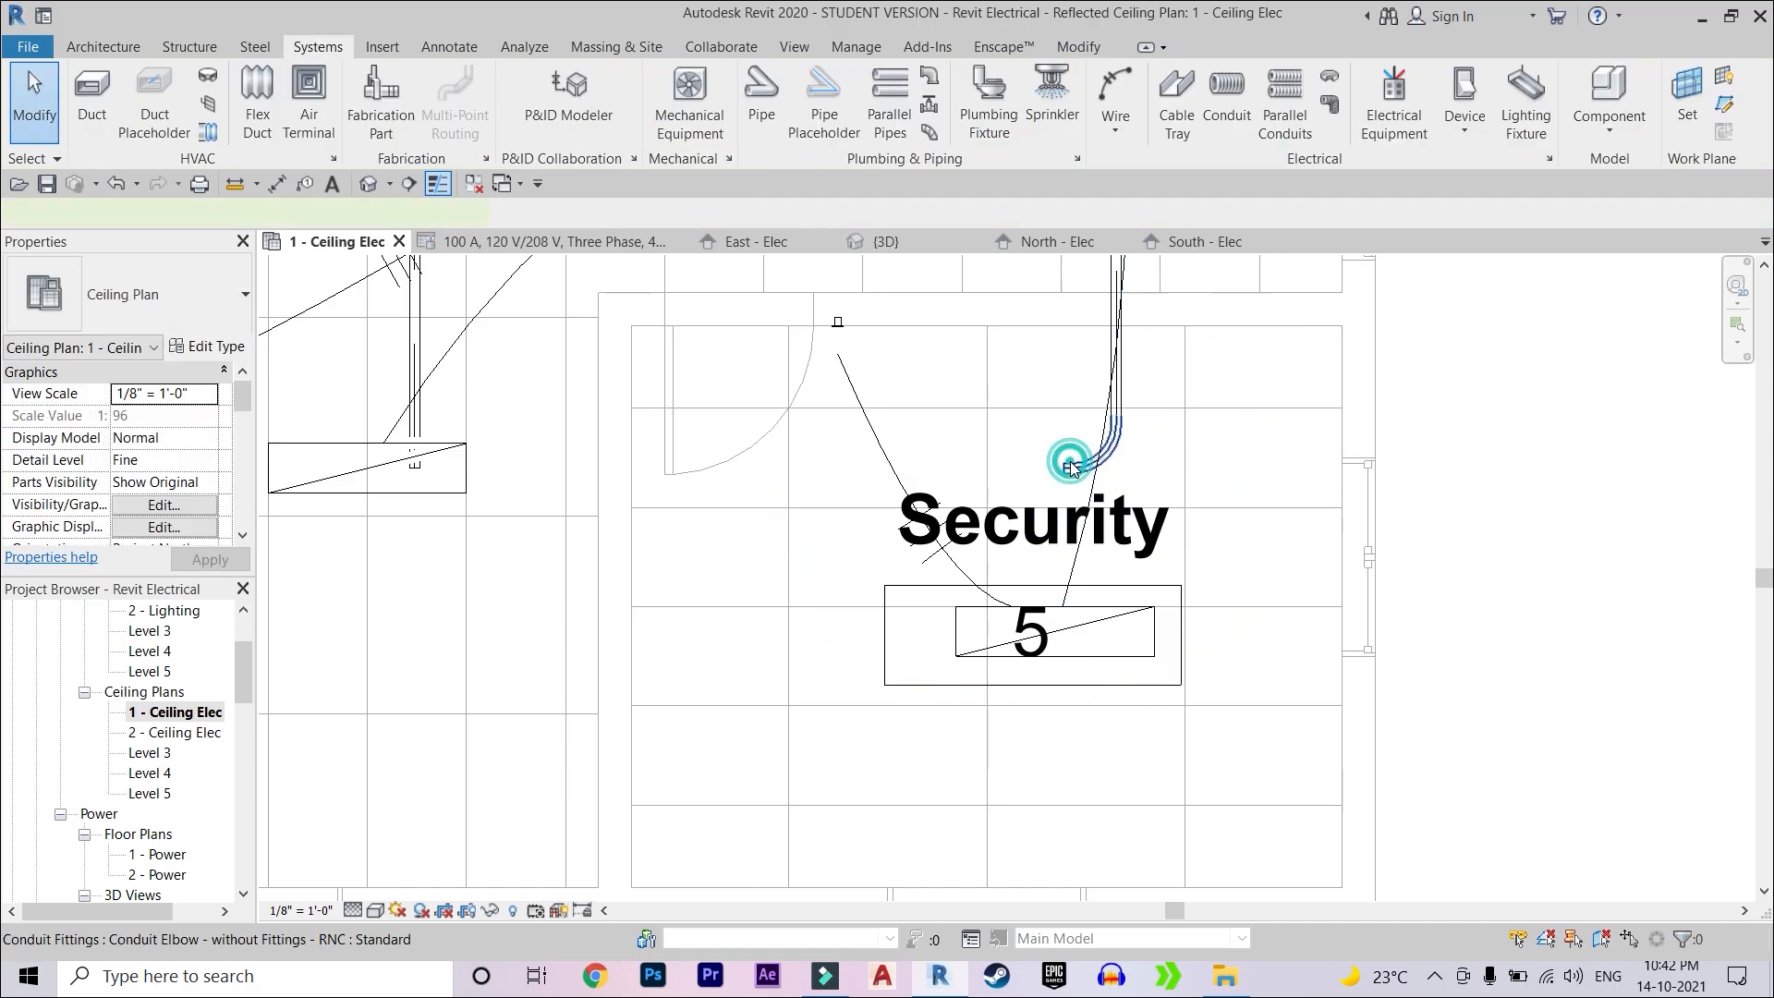
click(1070, 466)
key(Delete)
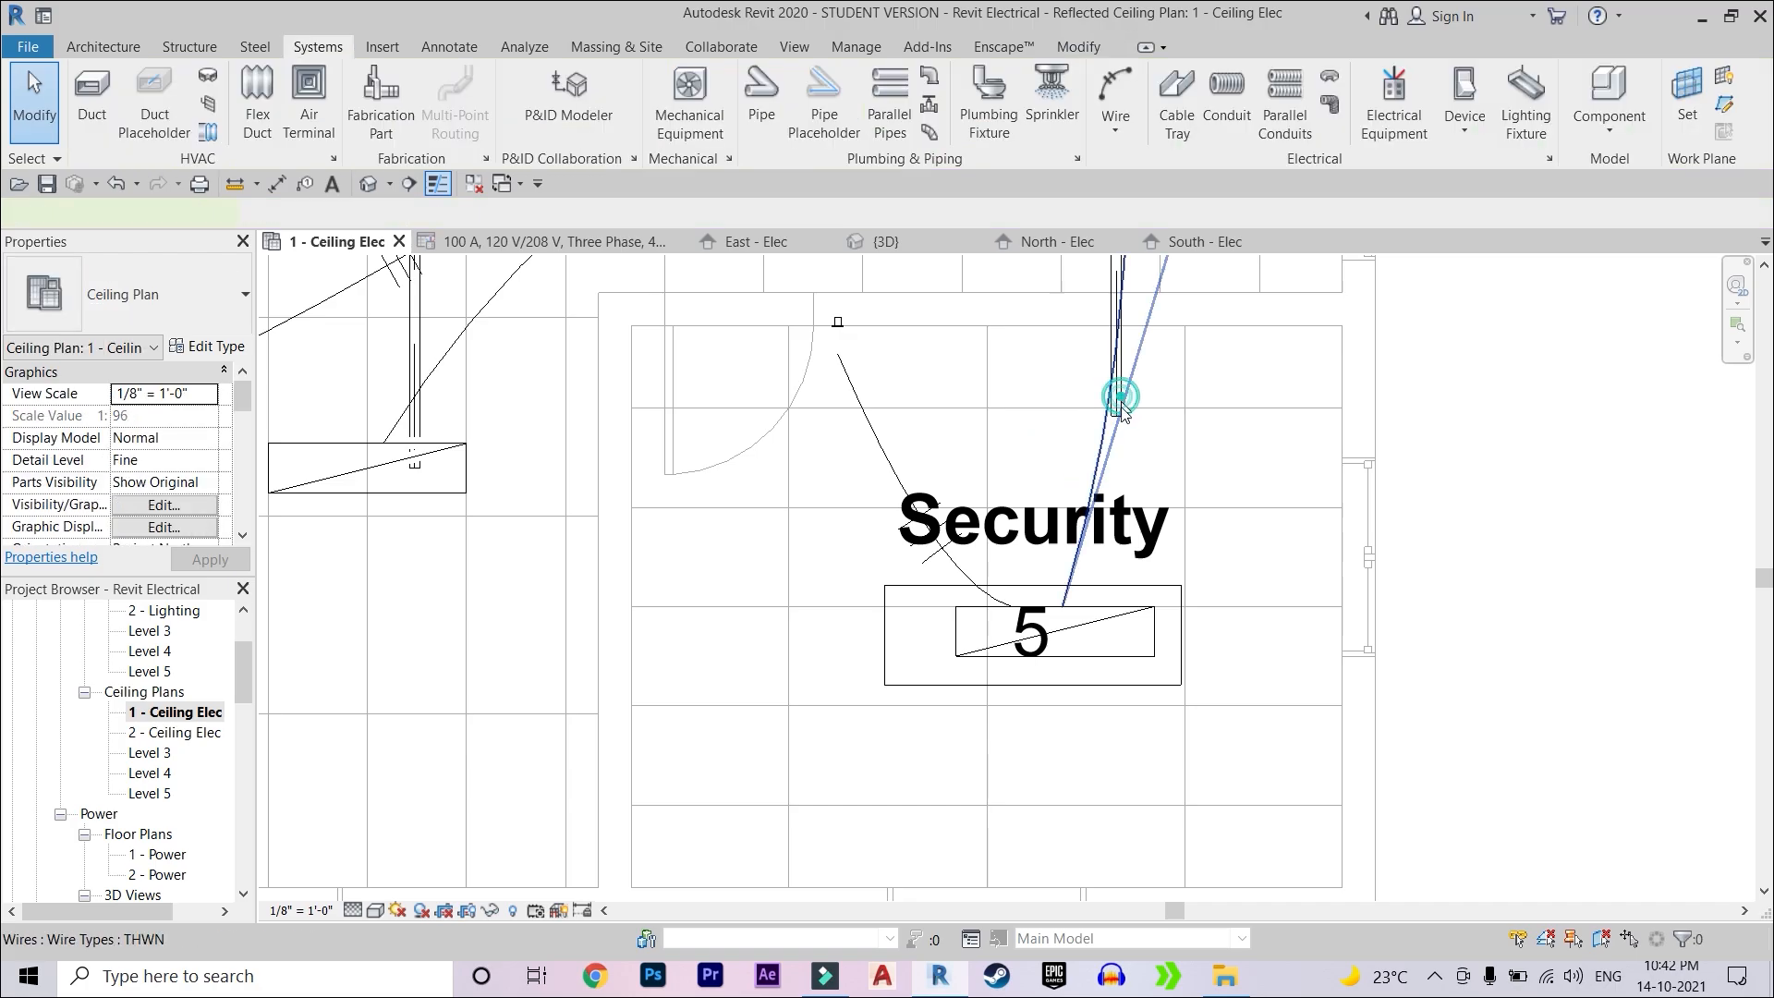
- Shorten the vertical conduit to about 8' 2" so that its lower end stops just above the Security room's upper wall
click(1114, 281)
key(Escape)
click(1110, 274)
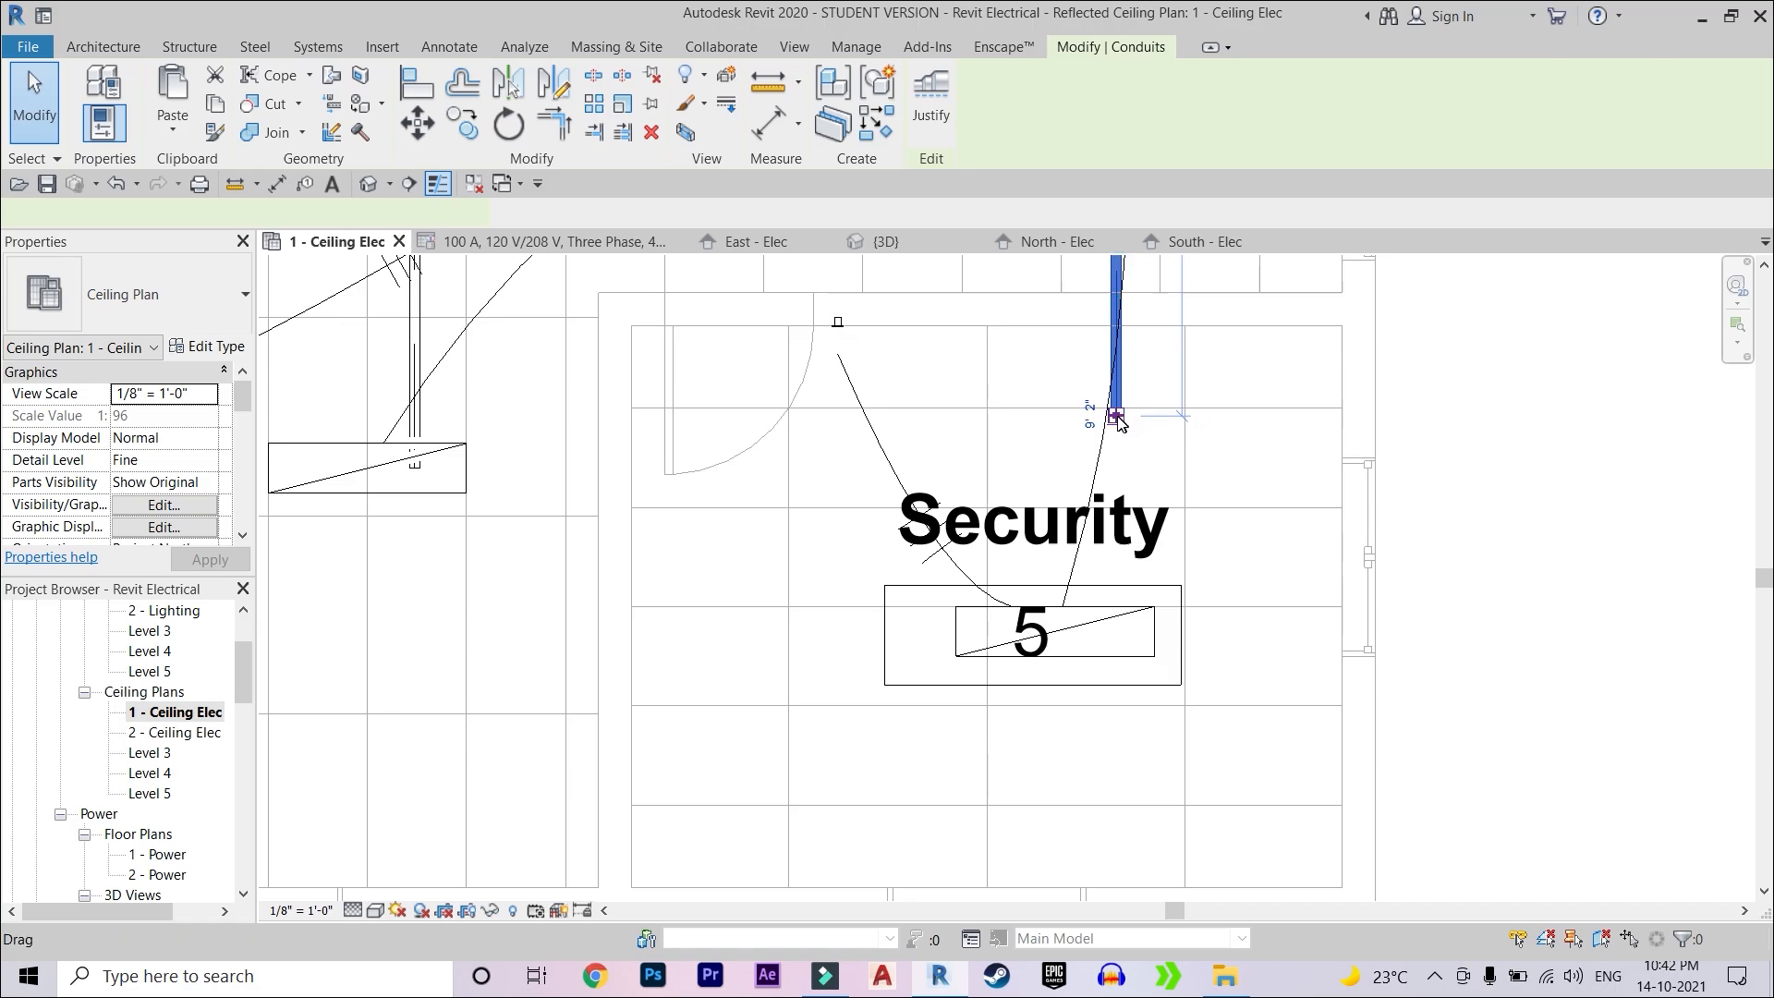
drag(1118, 420, 1116, 289)
middle_drag(1125, 358, 1133, 617)
scroll(1129, 596, up, 1)
key(Escape)
- Stretch the vertical conduit's lower end down through the upper wall to just inside the Security room
click(1121, 533)
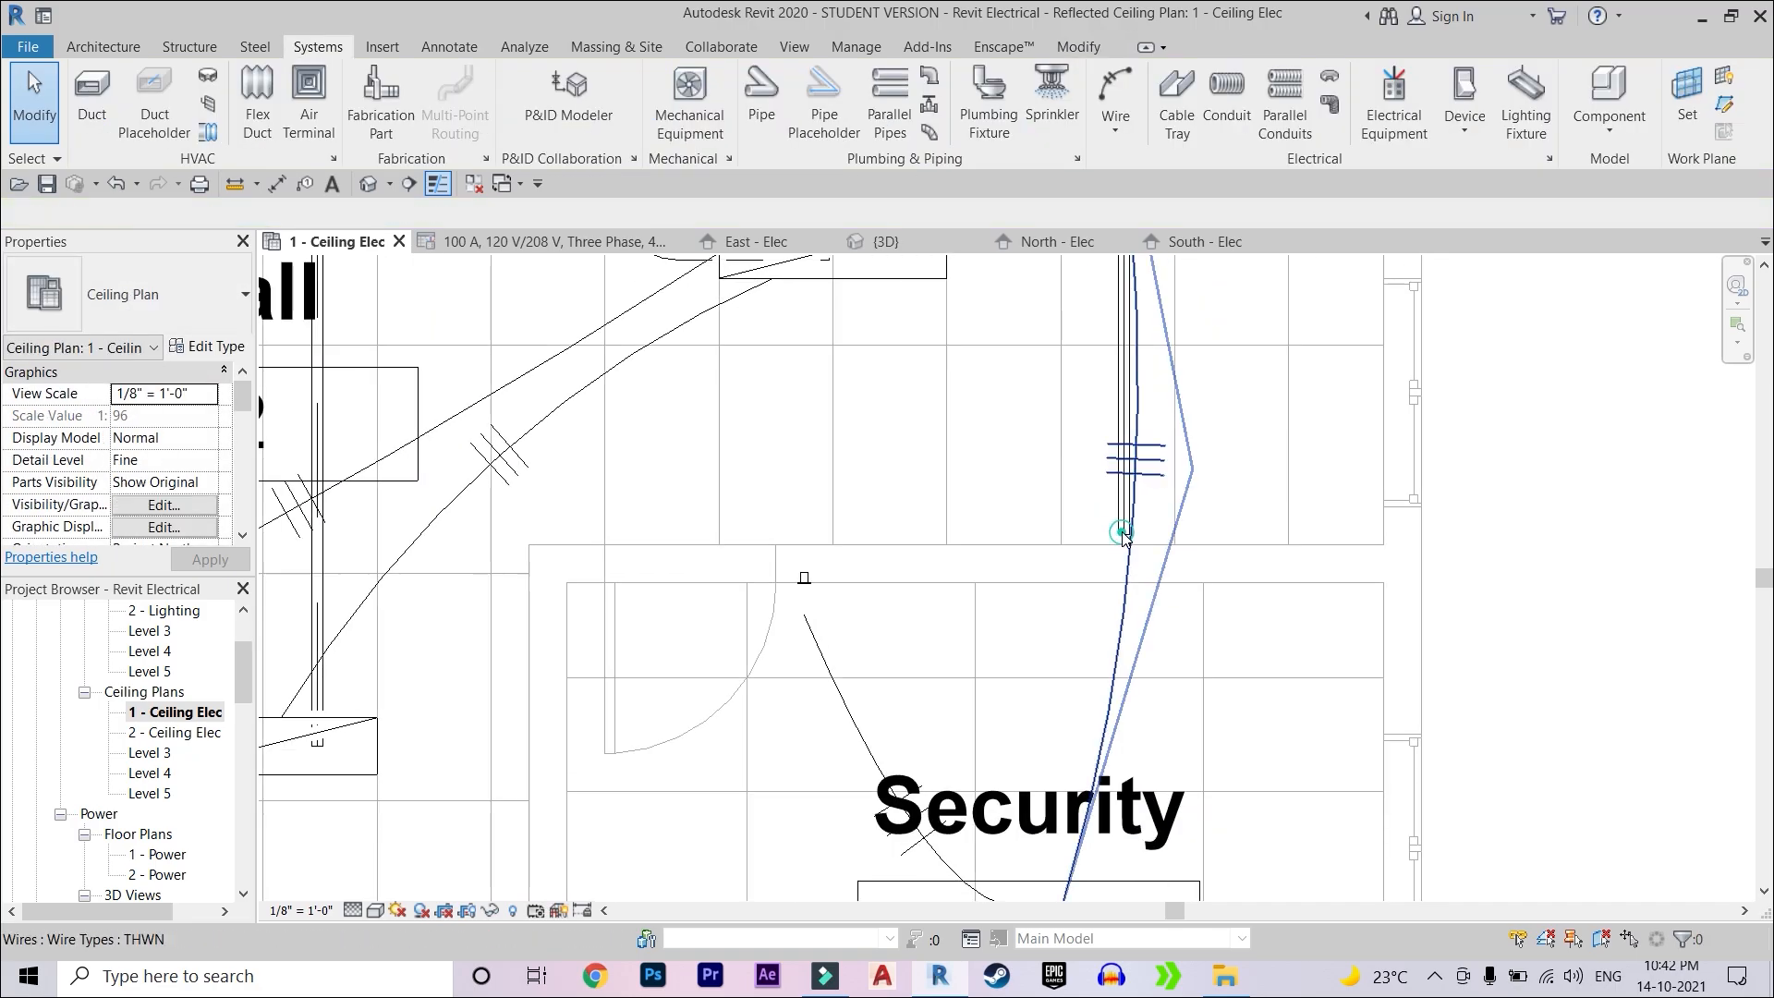
key(Escape)
click(1123, 533)
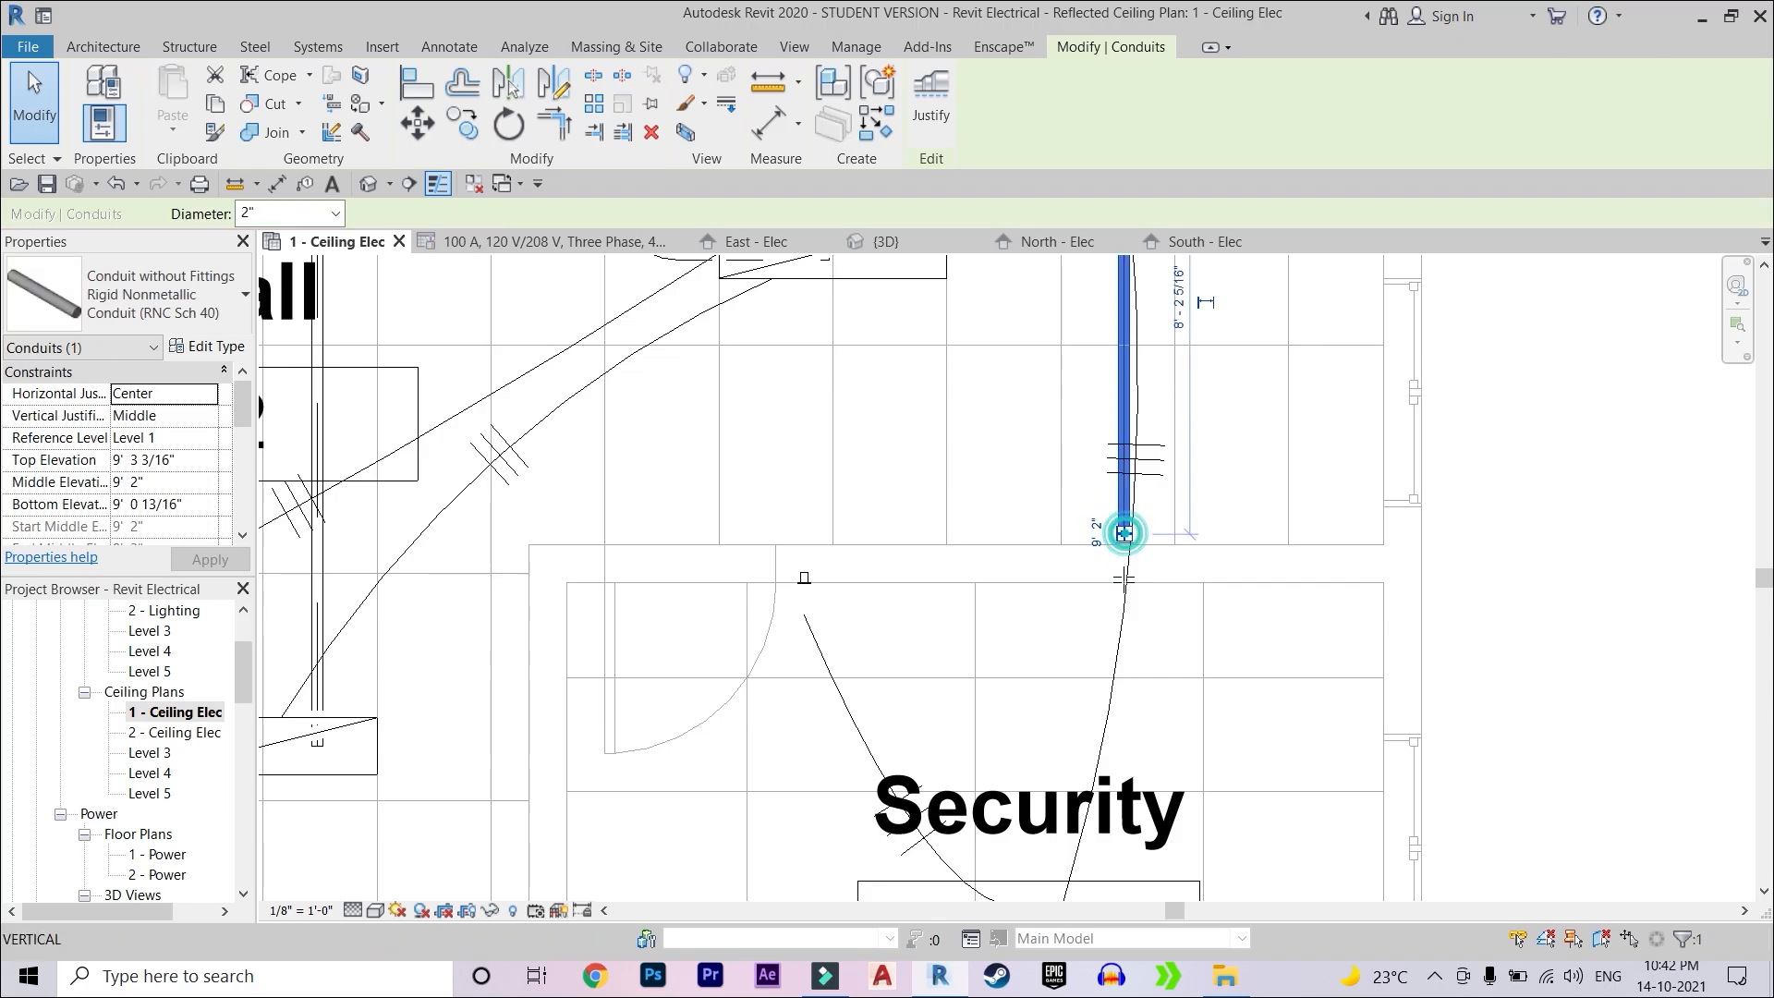
key(Escape)
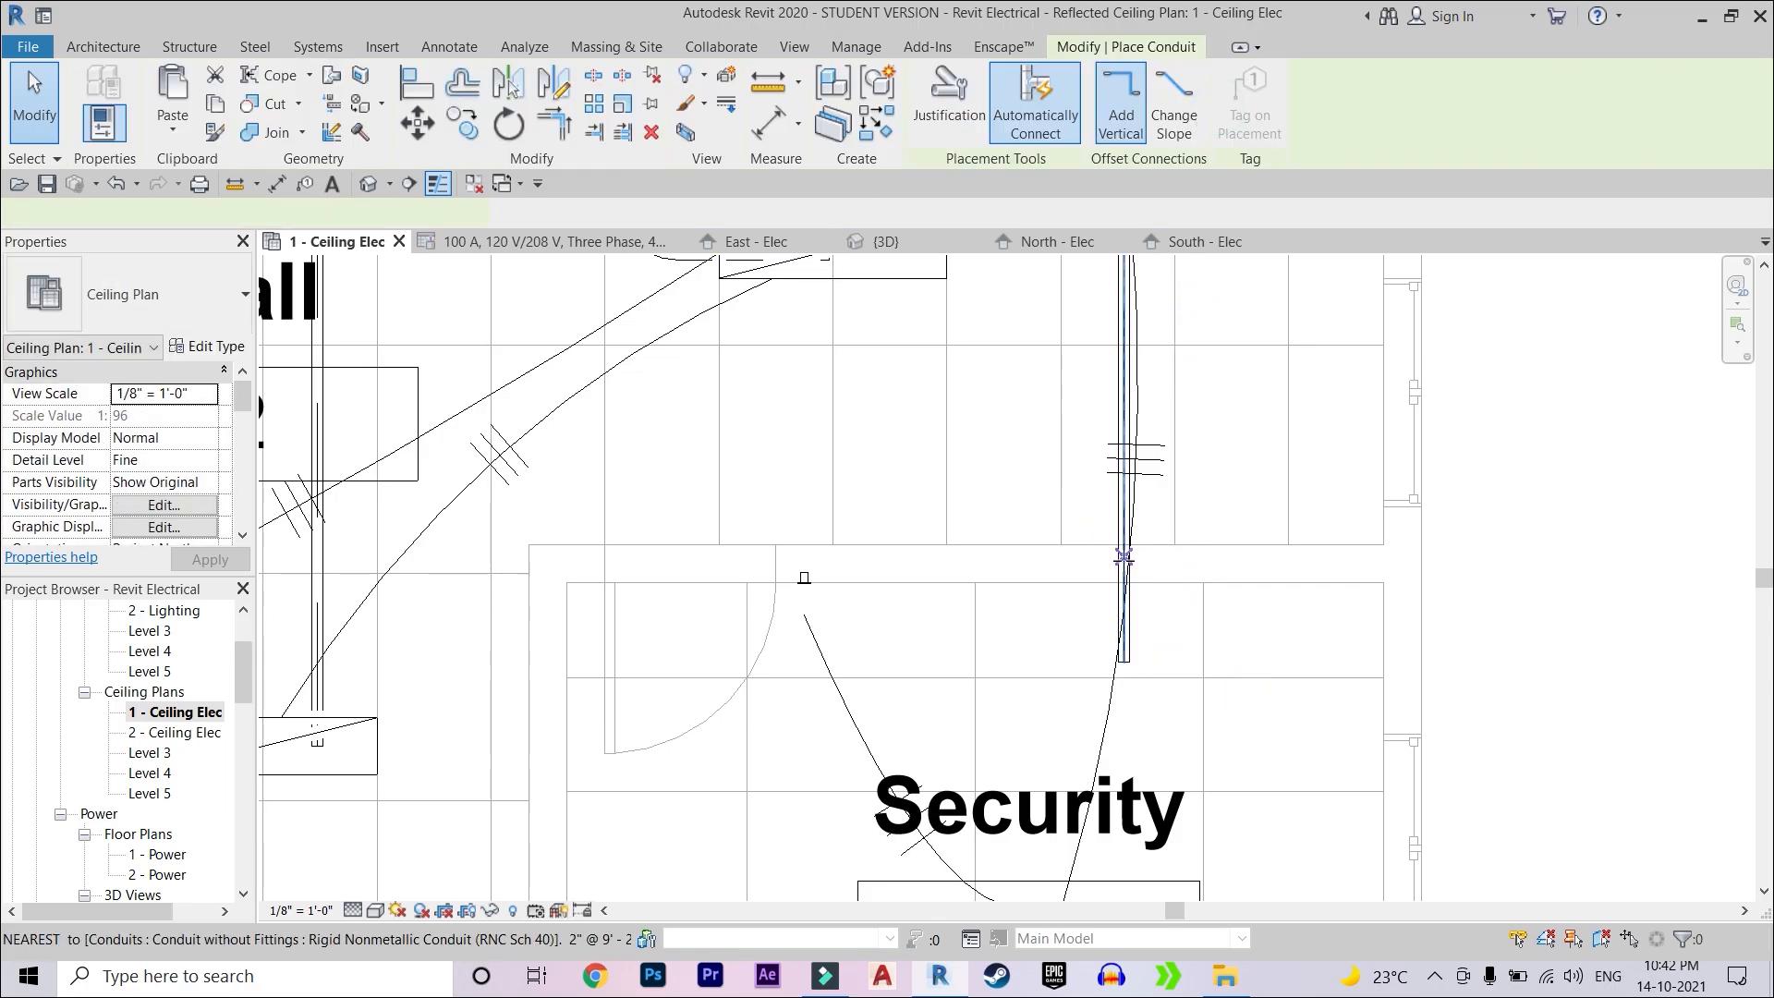
- Branch a 2" conduit from the vertical run along the Security room's upper wall to the switch beside the door
click(1125, 564)
scroll(1033, 559, up, 1)
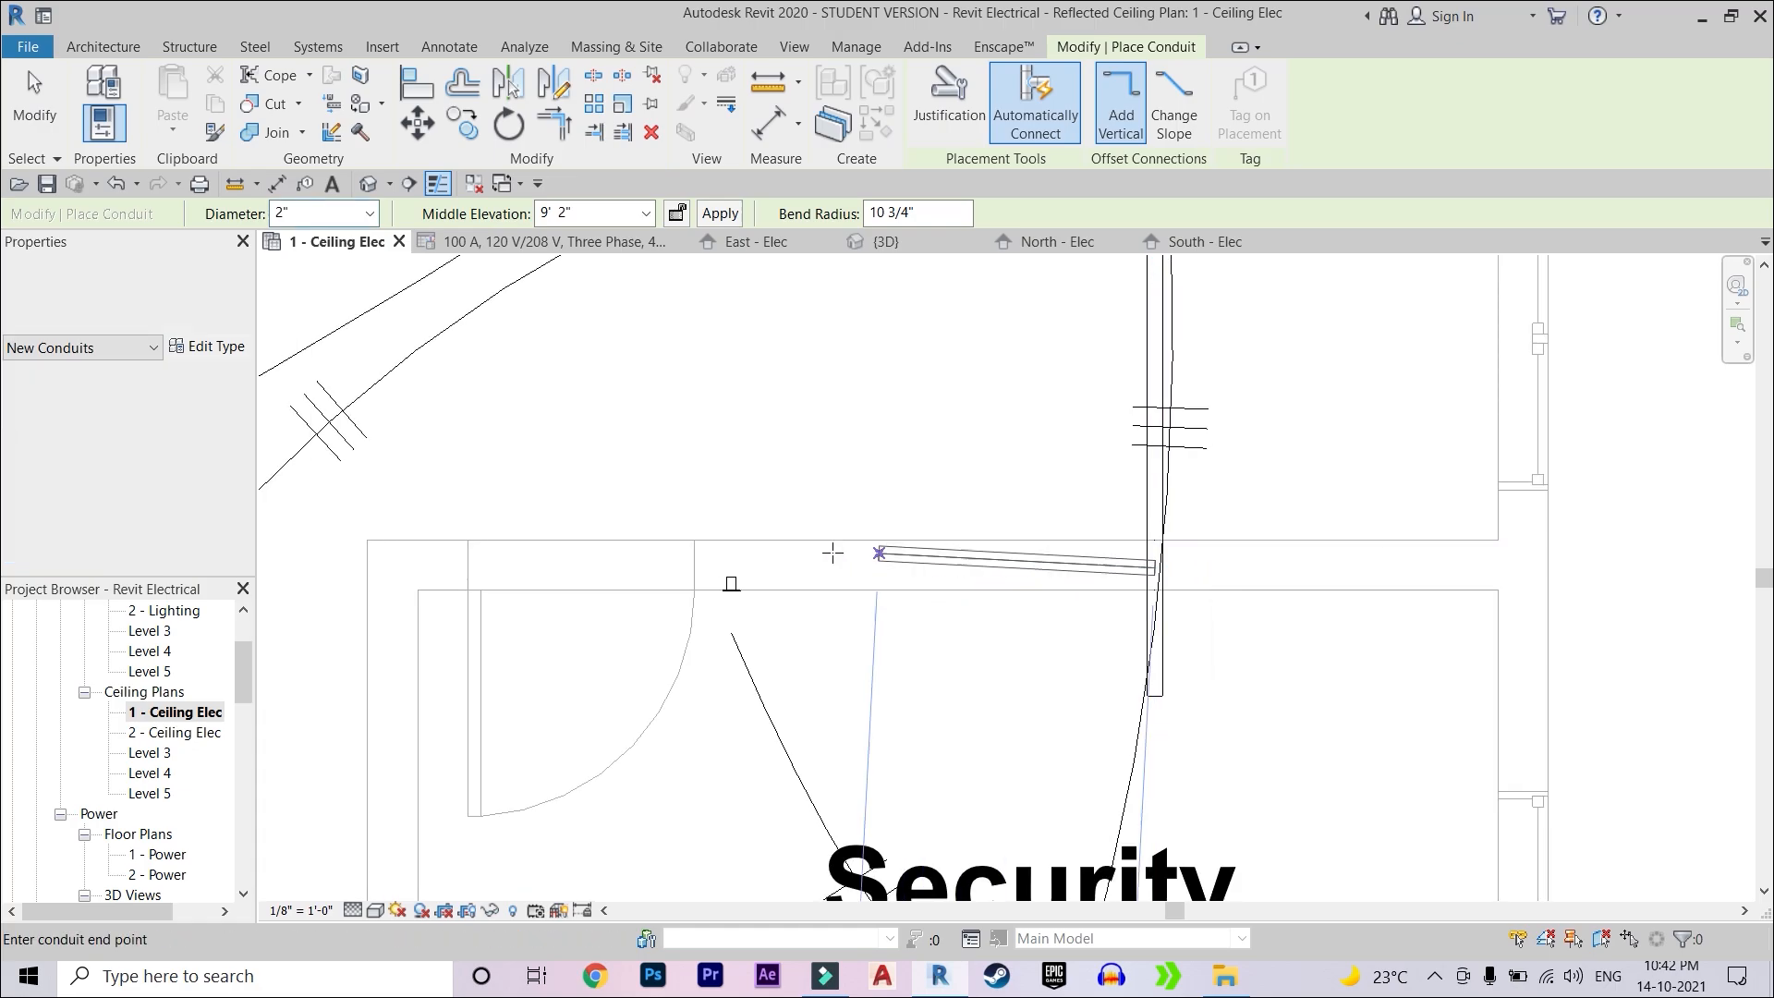
click(741, 566)
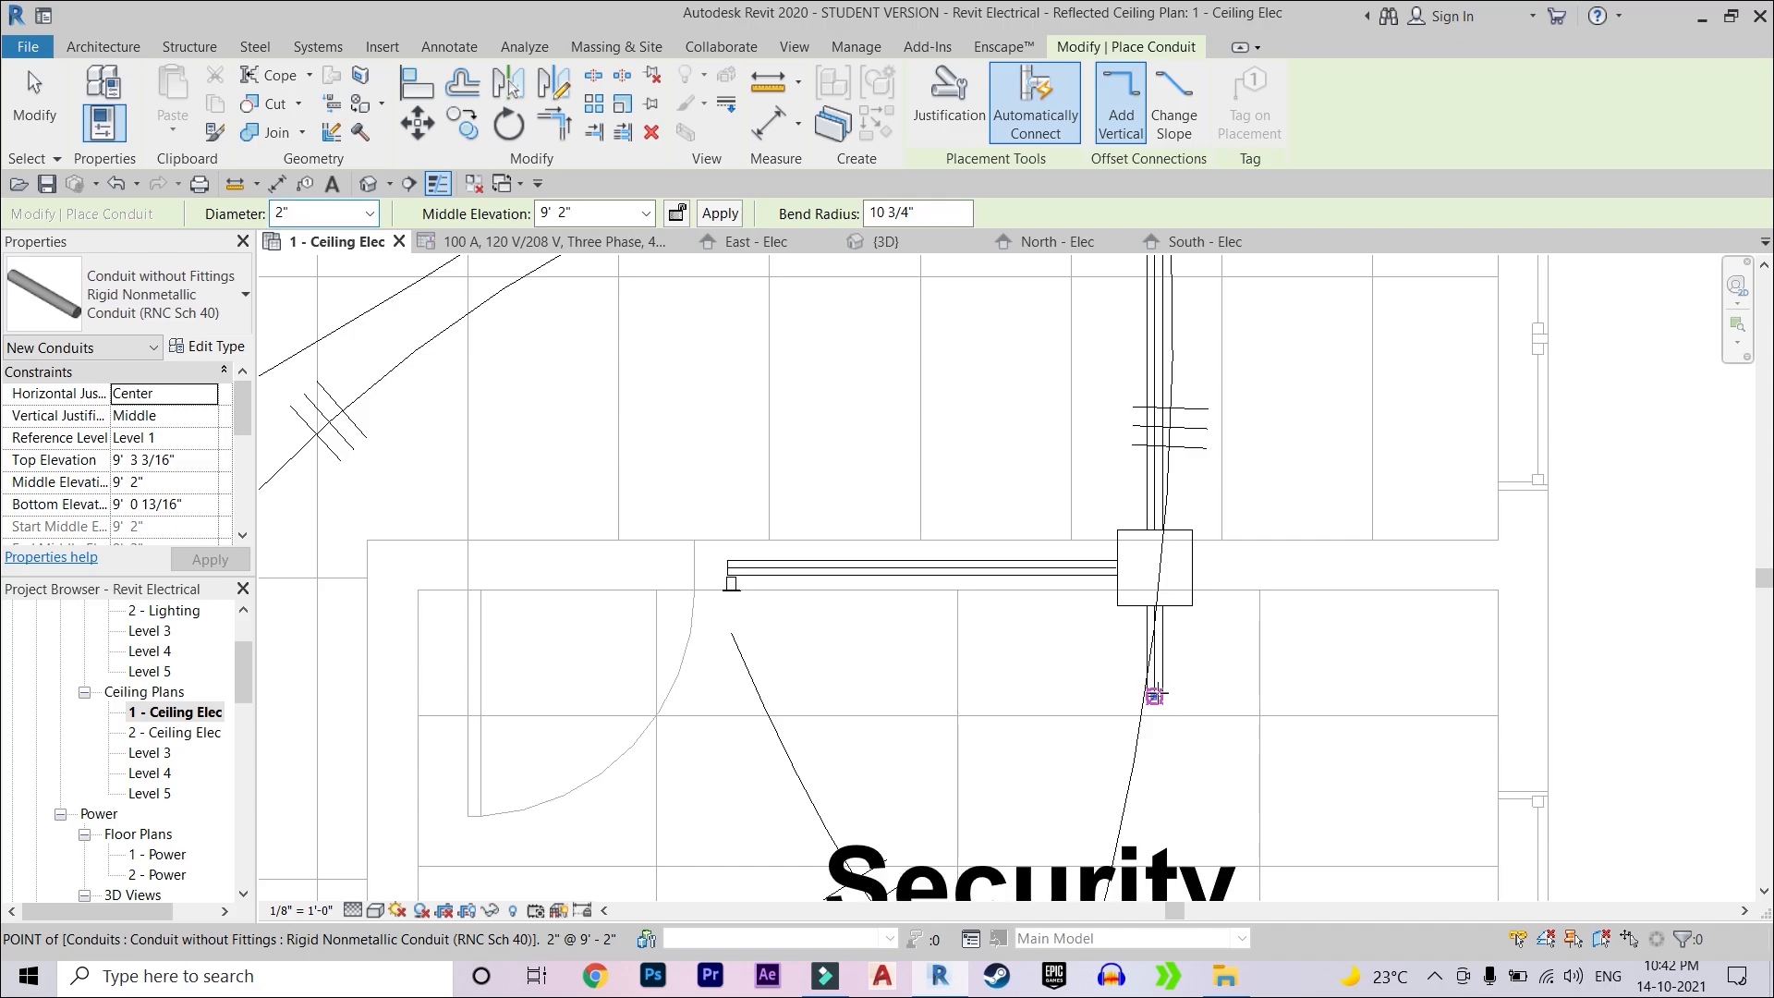
- Route a 2" conduit from the vertical run's lower end around the Security room's right side and back up to its light fixture
click(1153, 695)
scroll(1217, 644, down, 2)
middle_drag(1210, 638, 1134, 570)
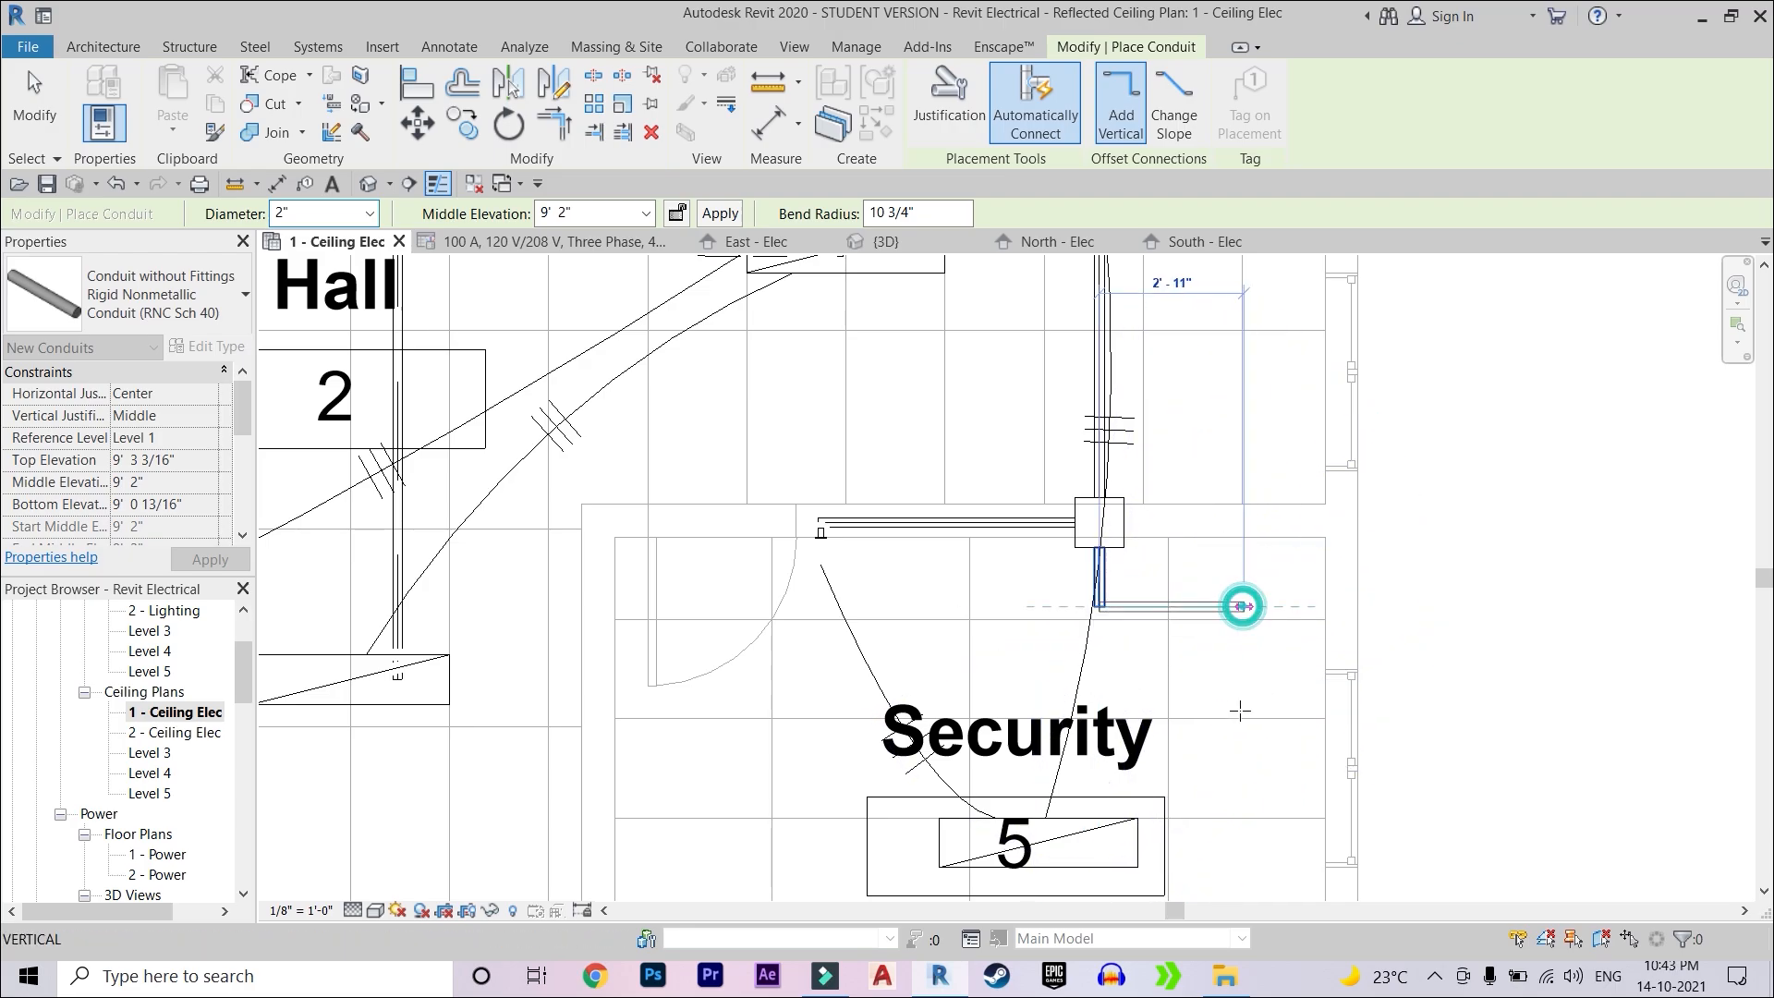
click(1243, 606)
scroll(1240, 710, down, 1)
middle_drag(1239, 875, 1255, 693)
scroll(1249, 707, up, 1)
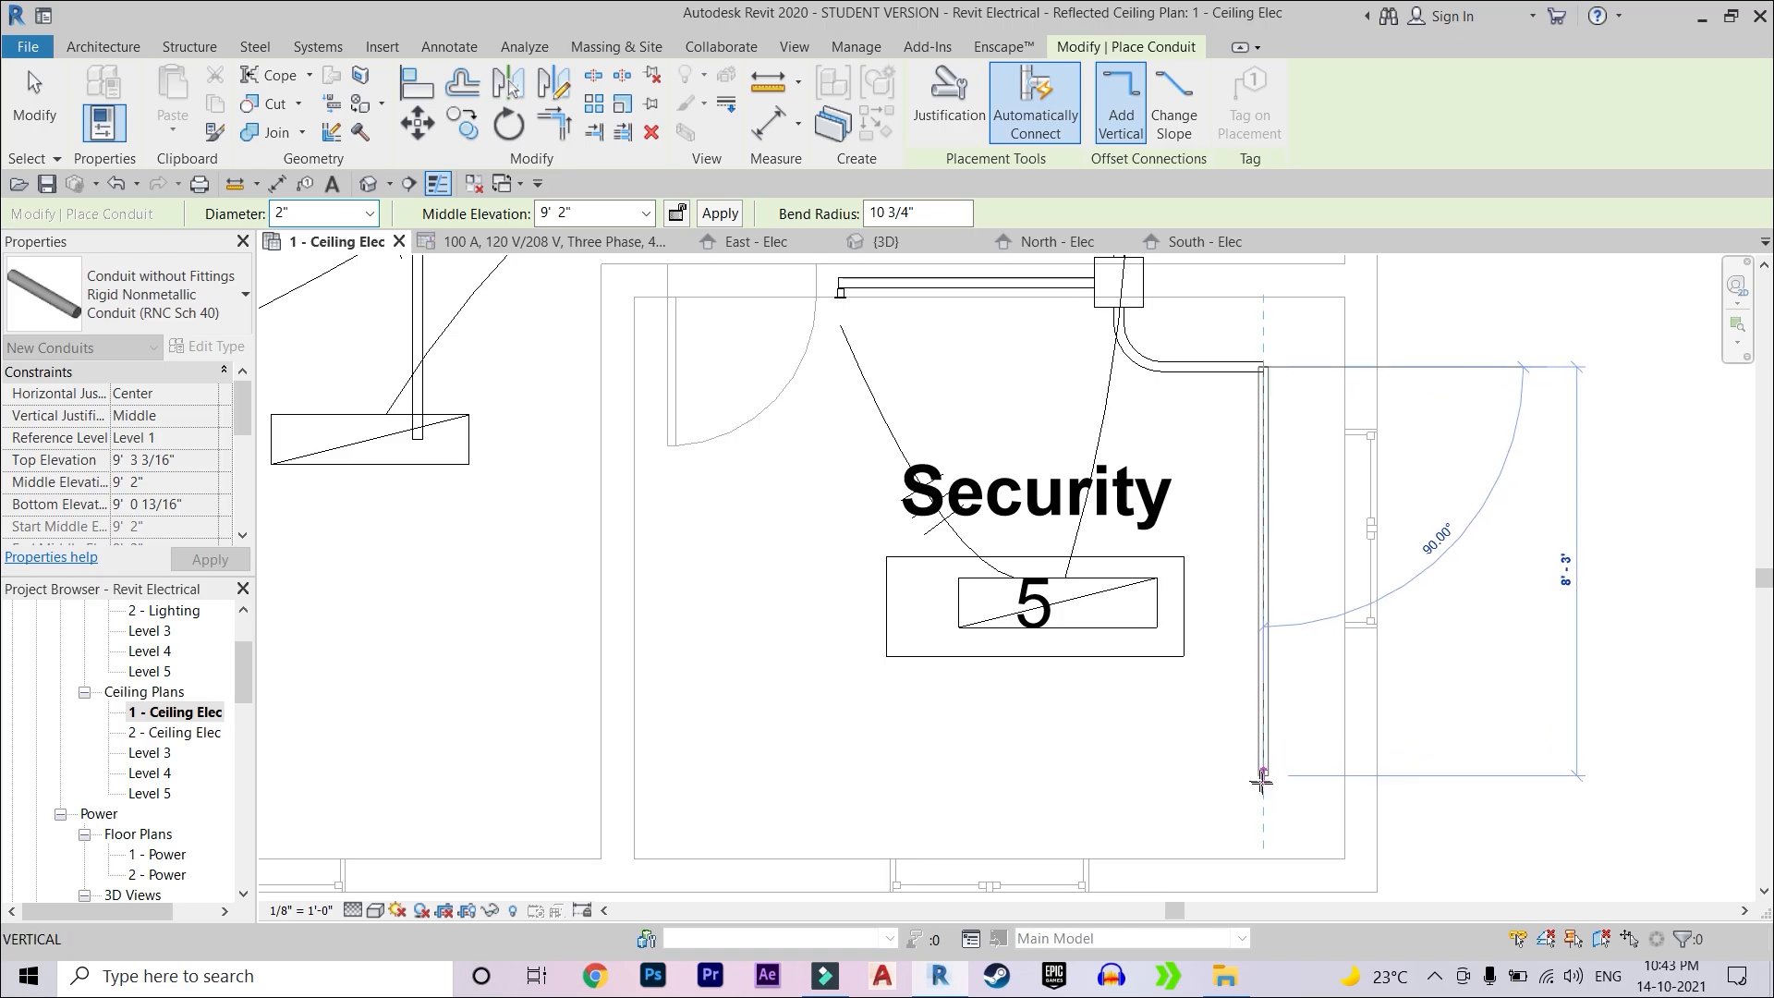
click(1114, 730)
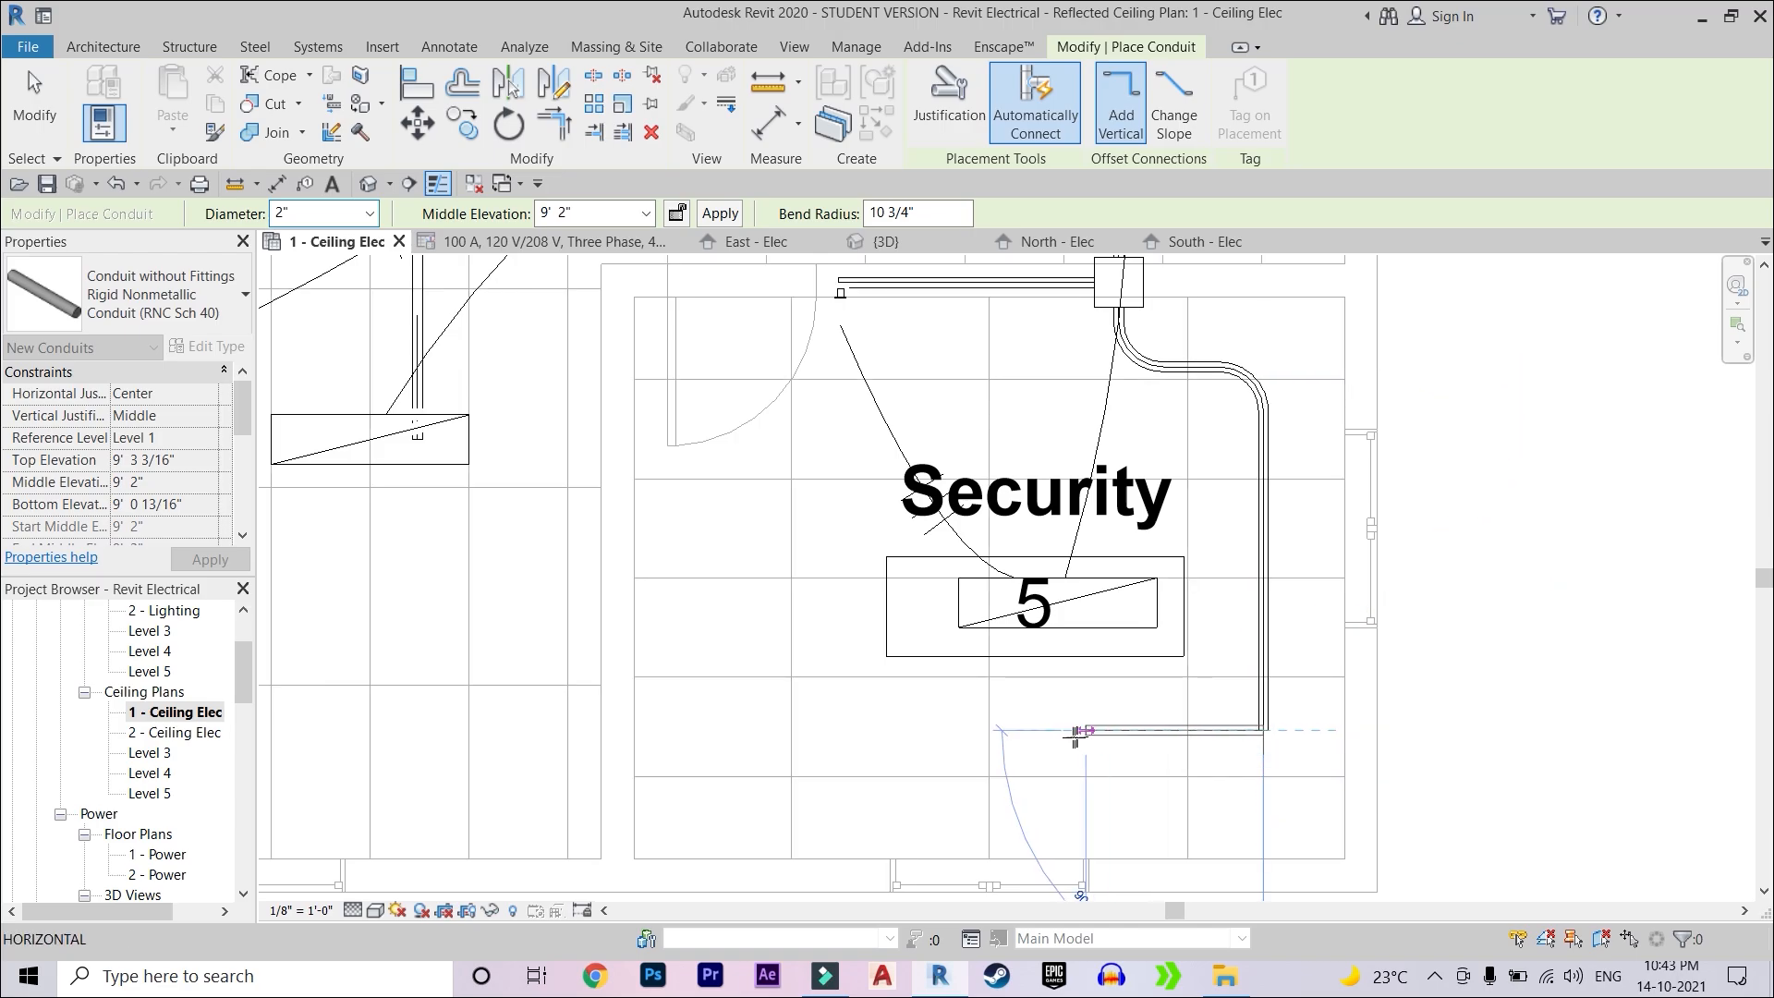
click(1058, 609)
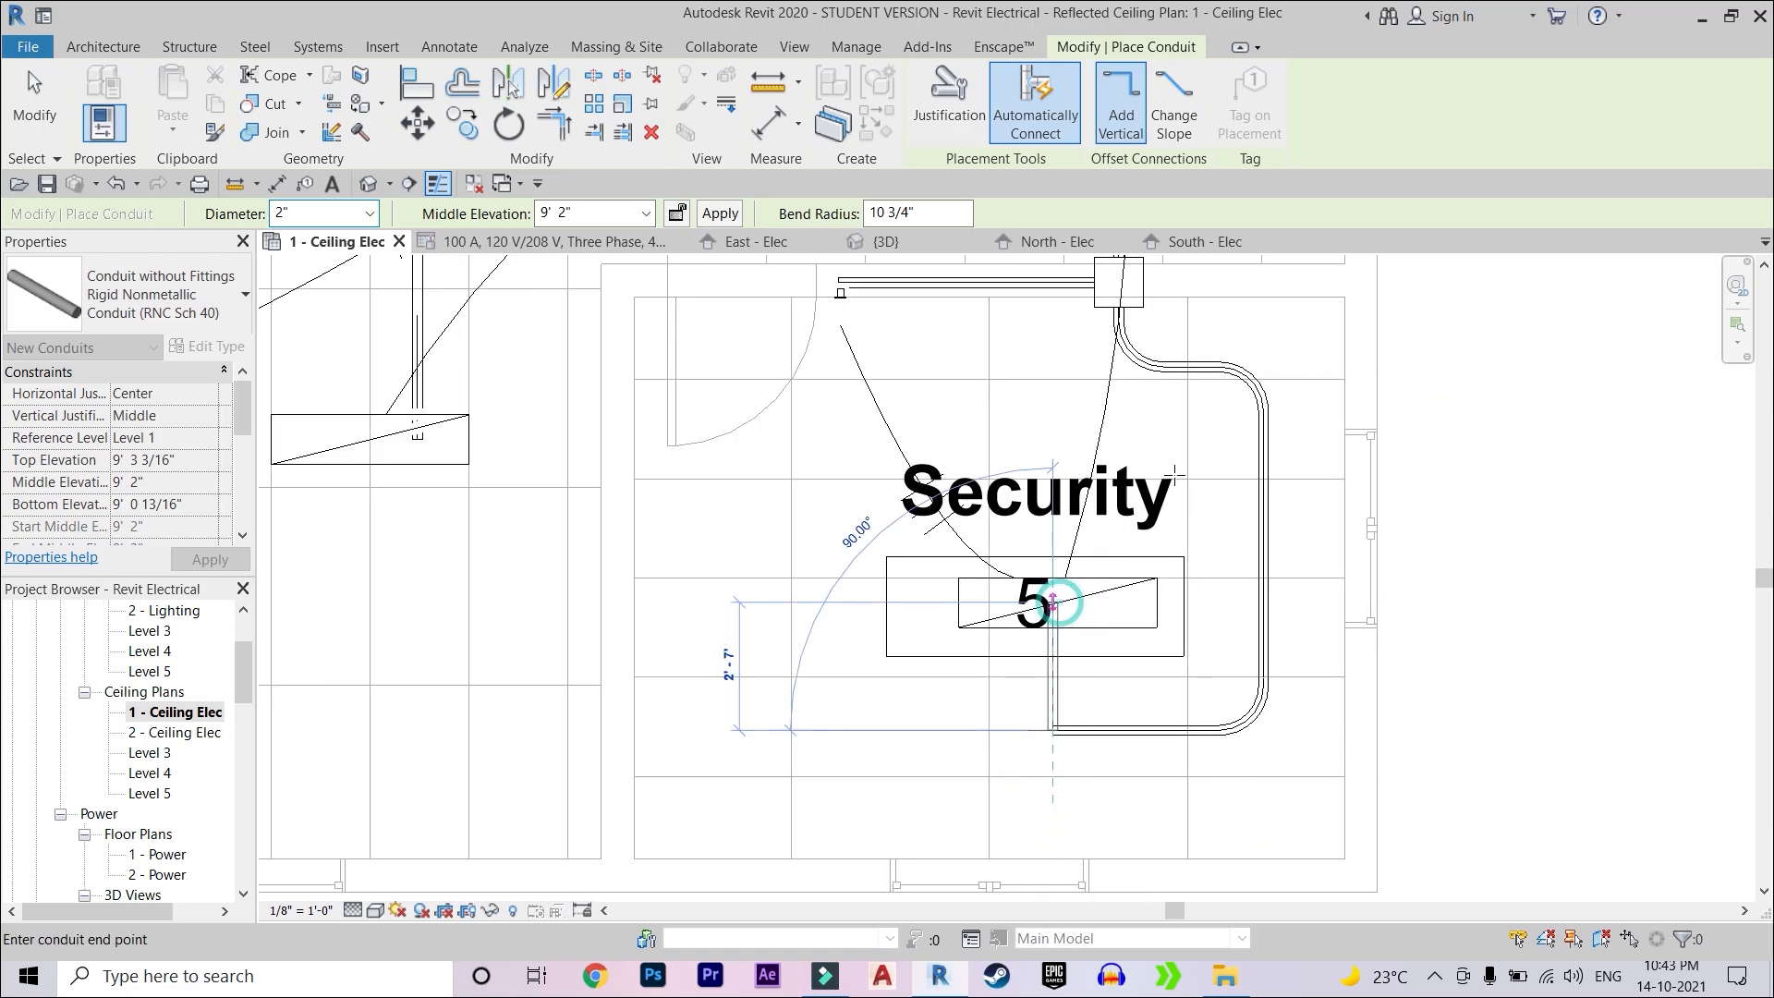
scroll(1171, 487, down, 3)
scroll(1128, 475, up, 3)
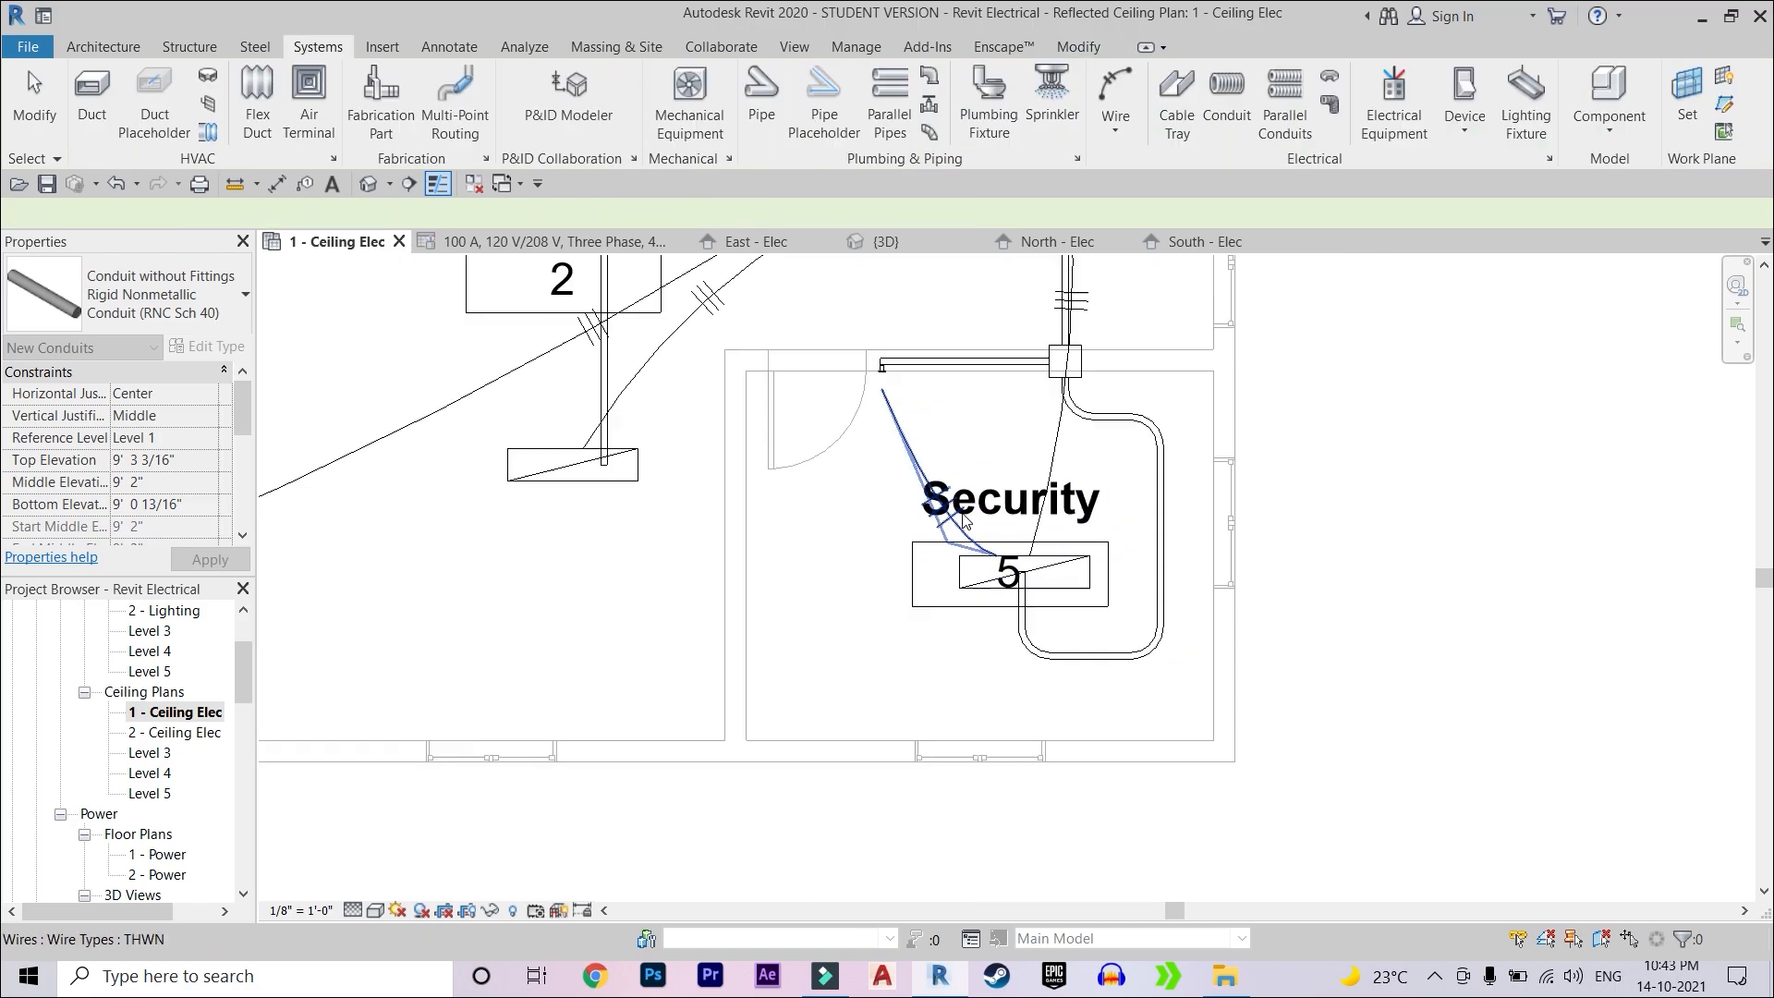
scroll(964, 520, down, 1)
key(Escape)
key(Escape)
- Open the West - Elec elevation and set its detail level to Fine
scroll(167, 742, down, 2)
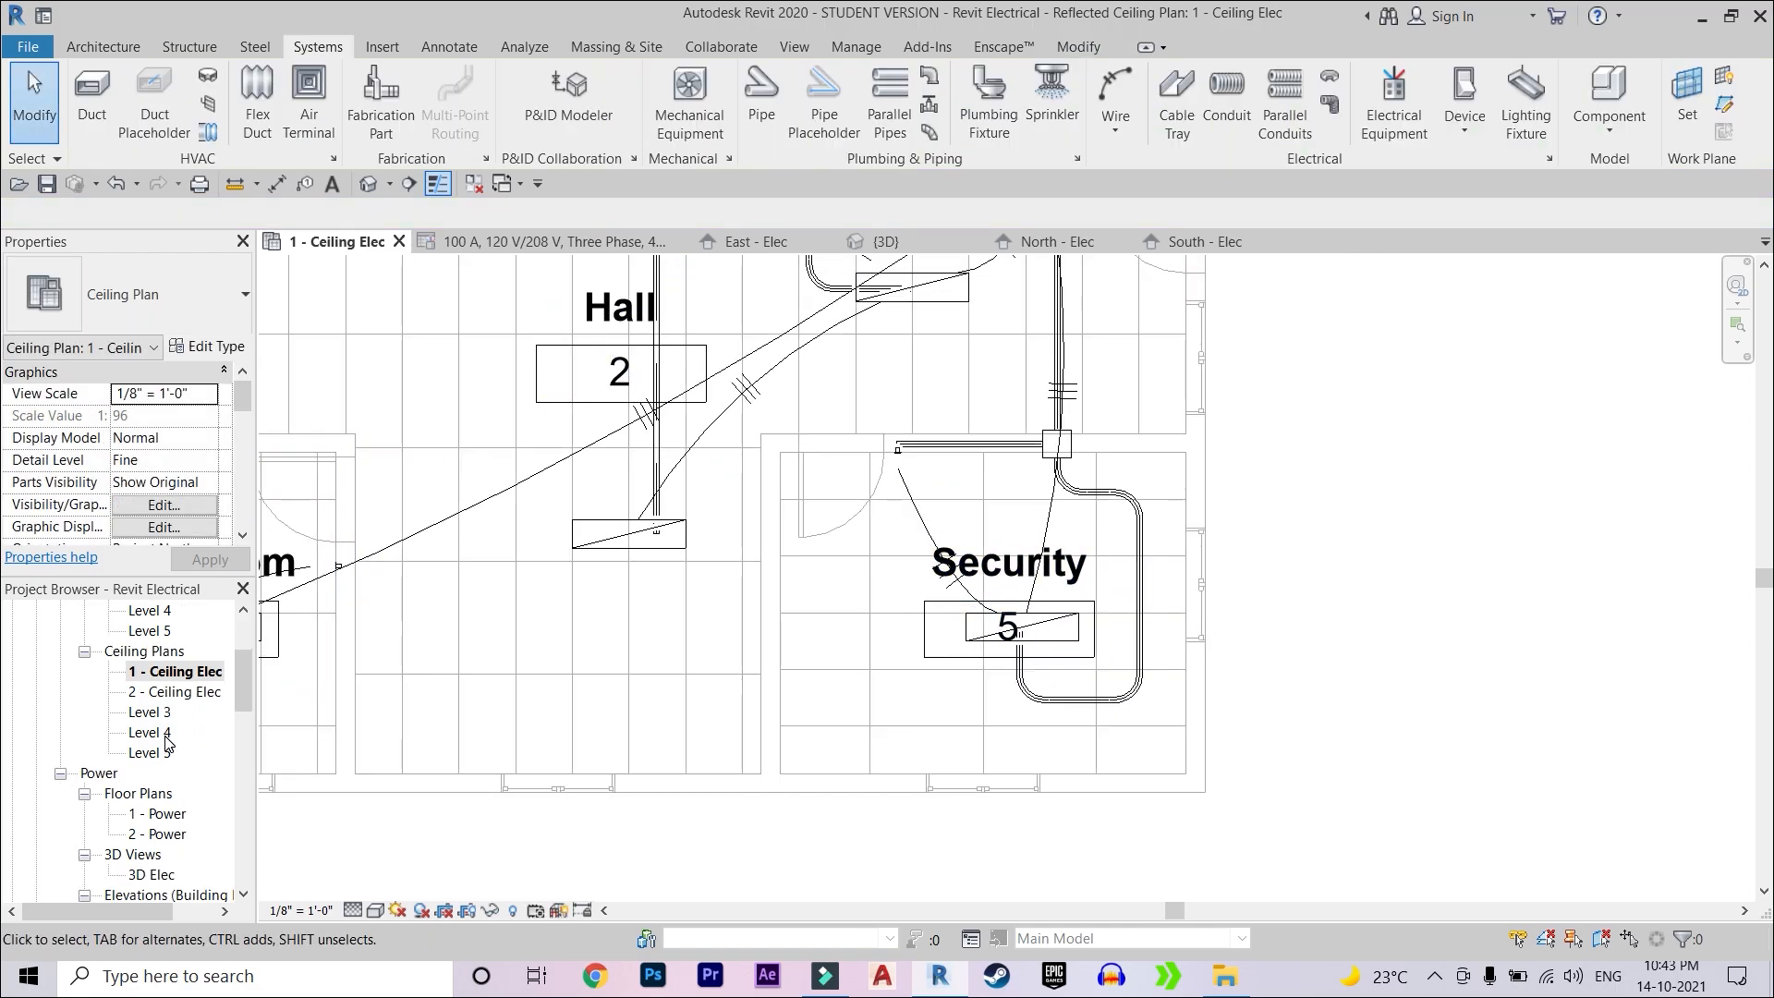
scroll(167, 742, down, 3)
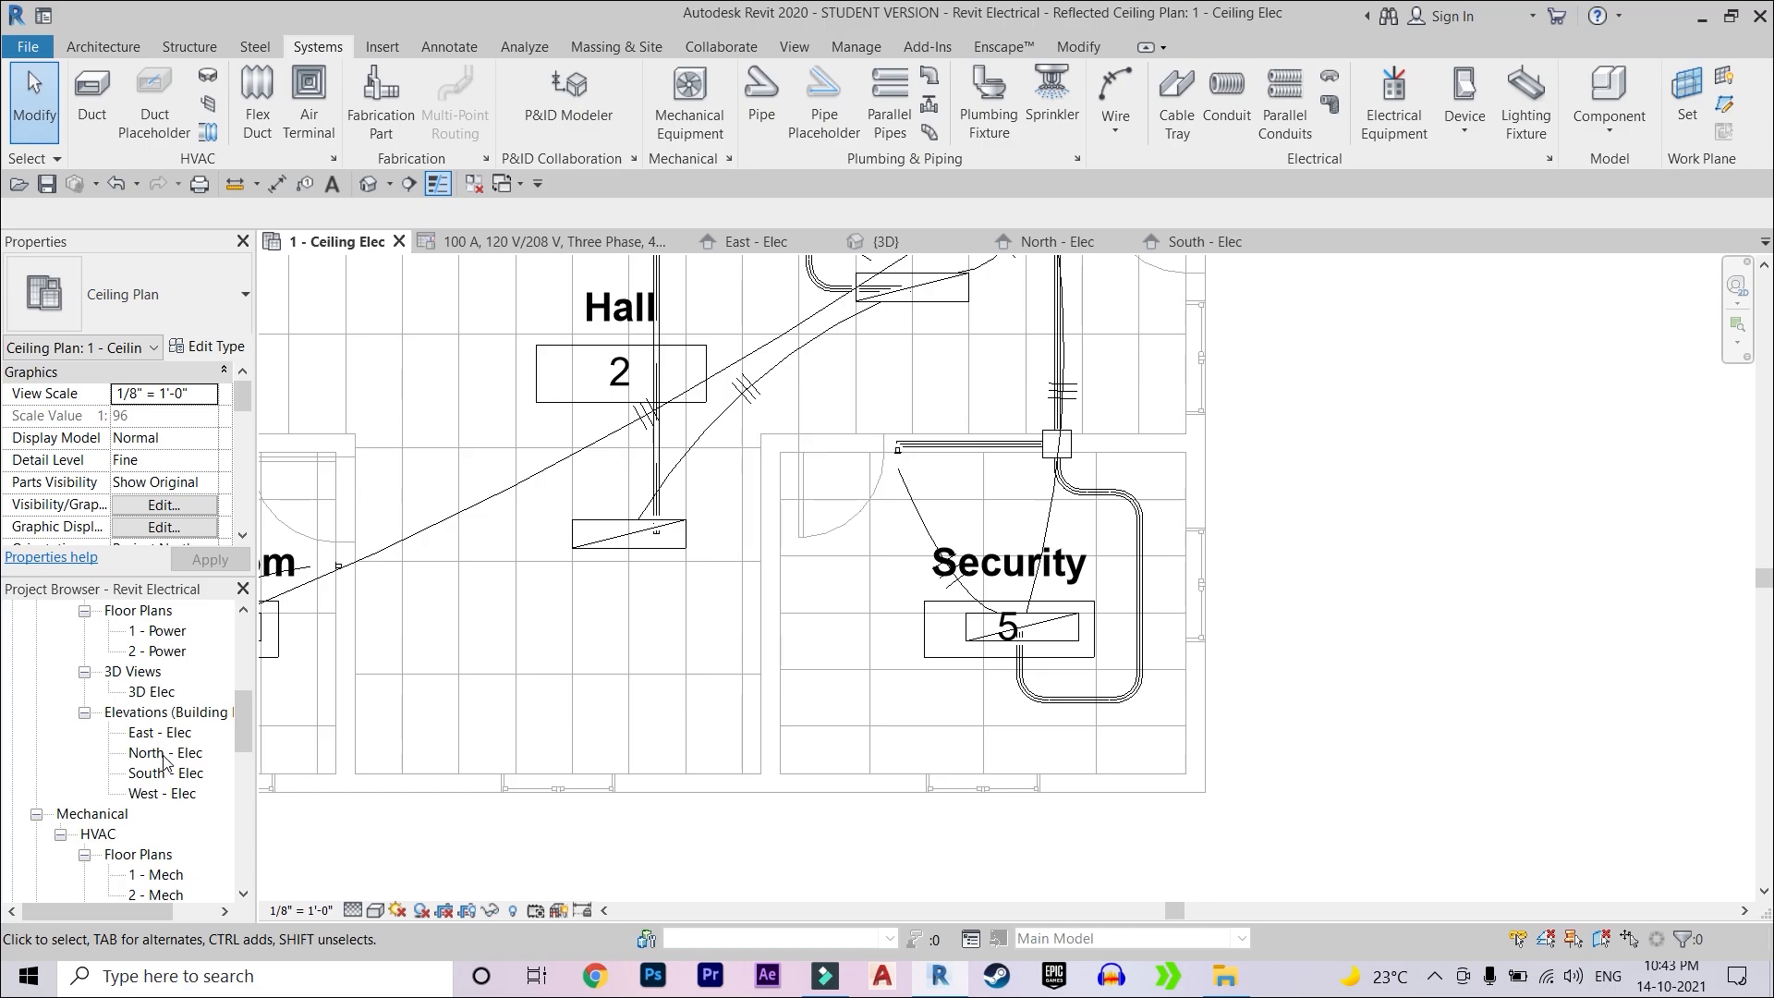
scroll(565, 657, down, 1)
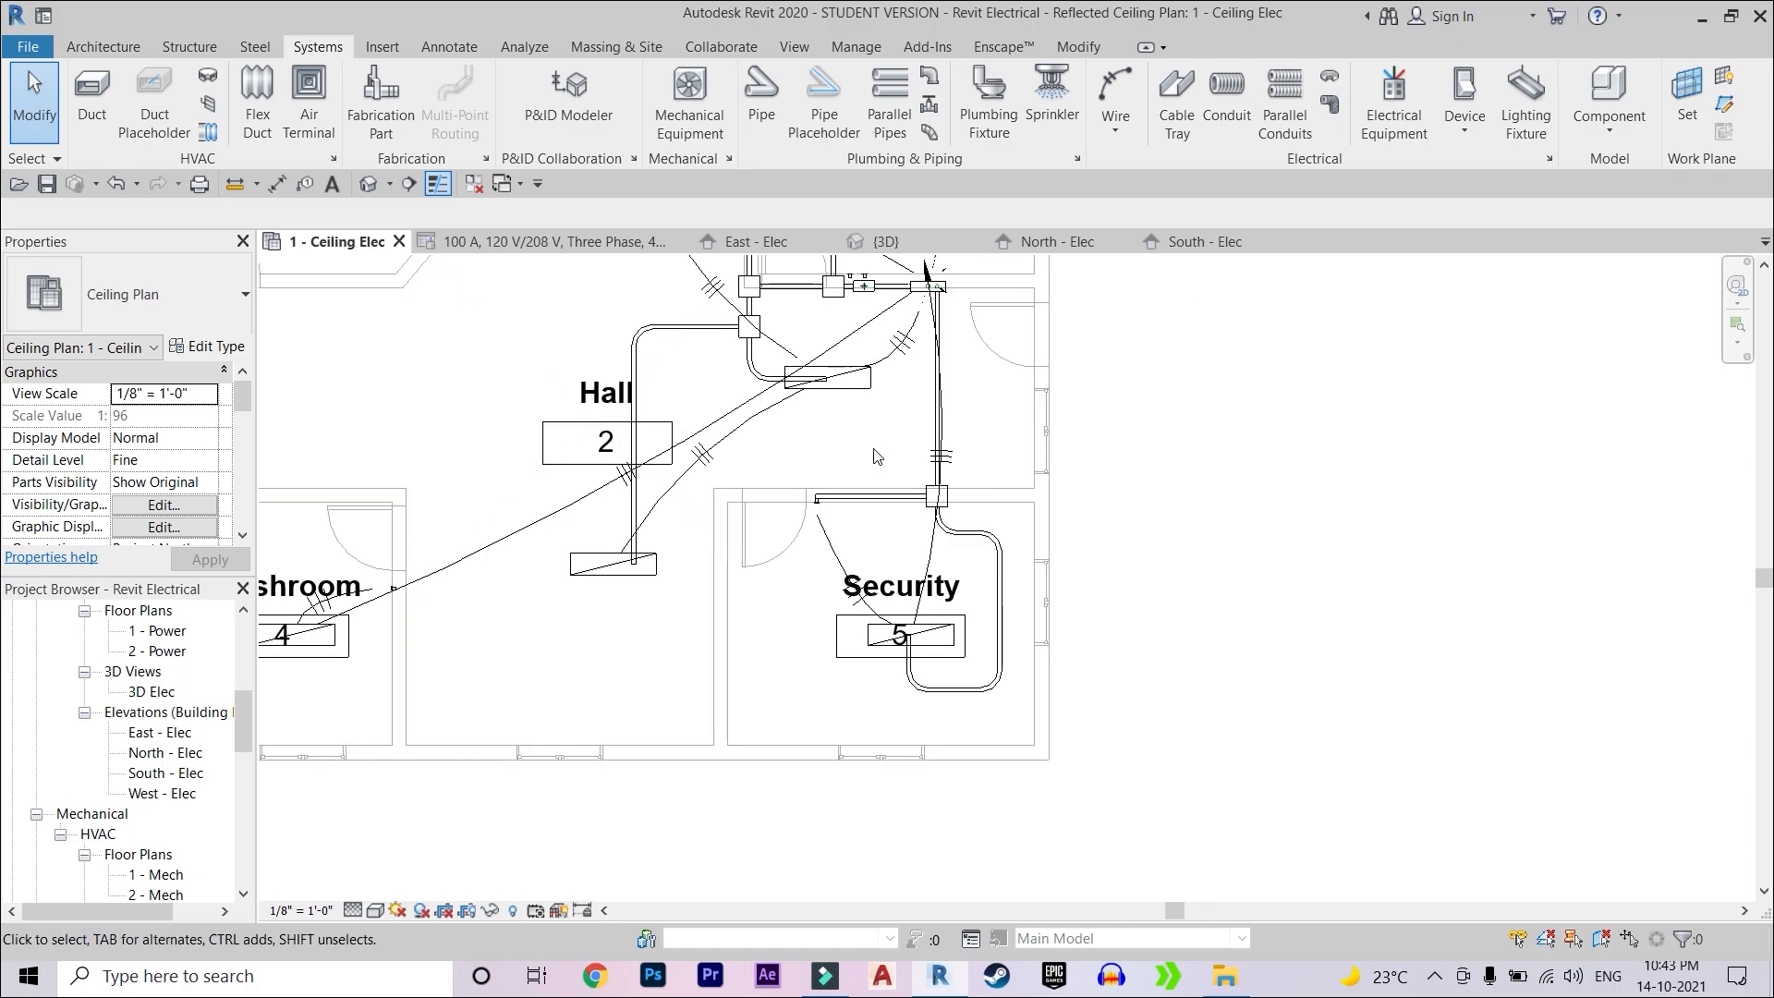
scroll(876, 456, down, 3)
double_click(168, 794)
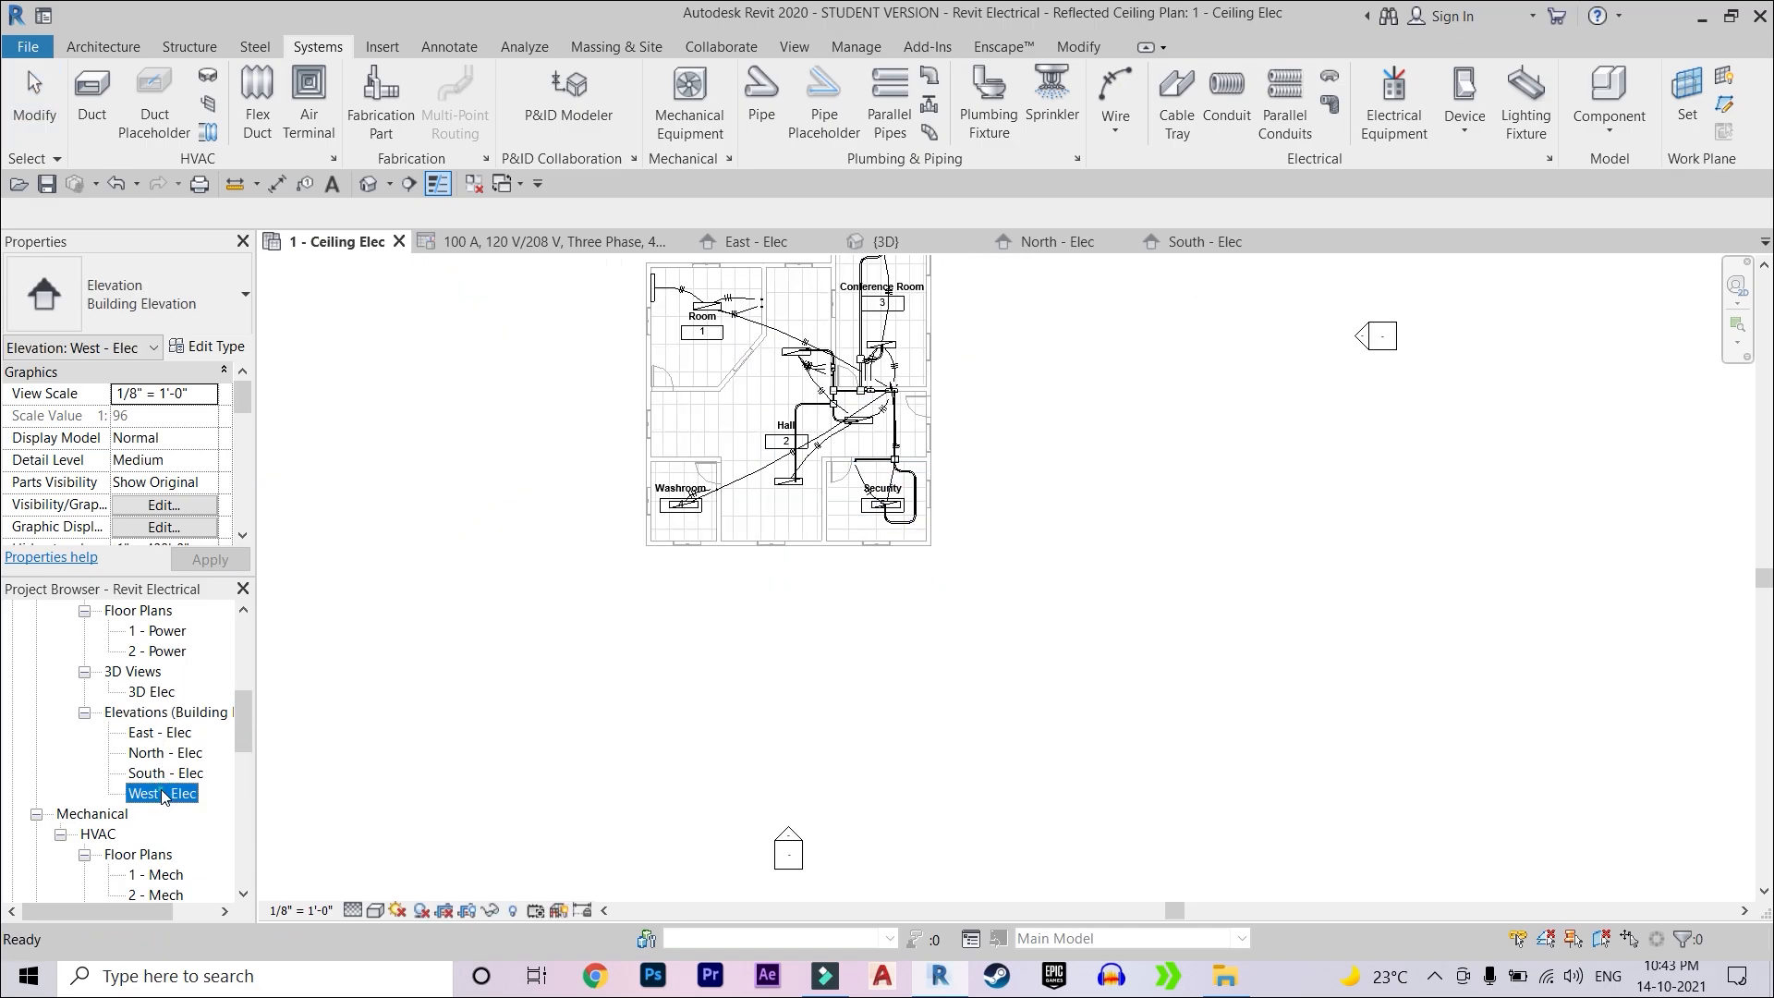
scroll(970, 768, up, 5)
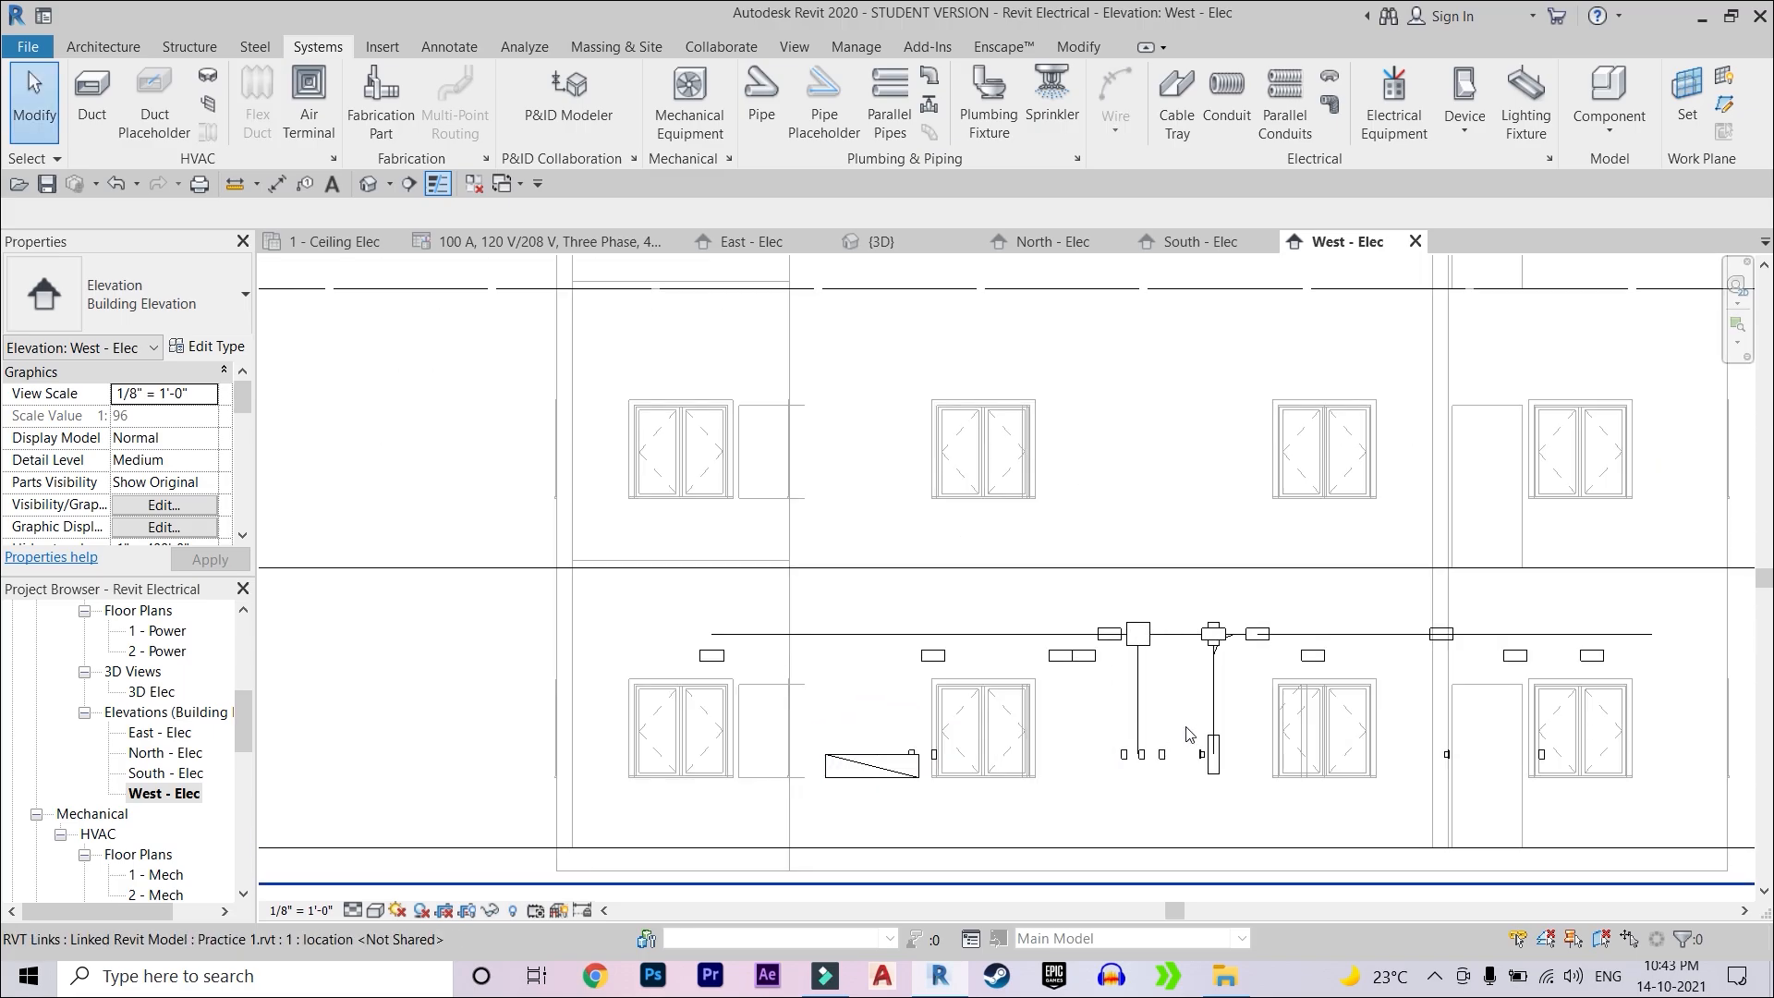
middle_drag(686, 717, 586, 709)
scroll(979, 675, up, 1)
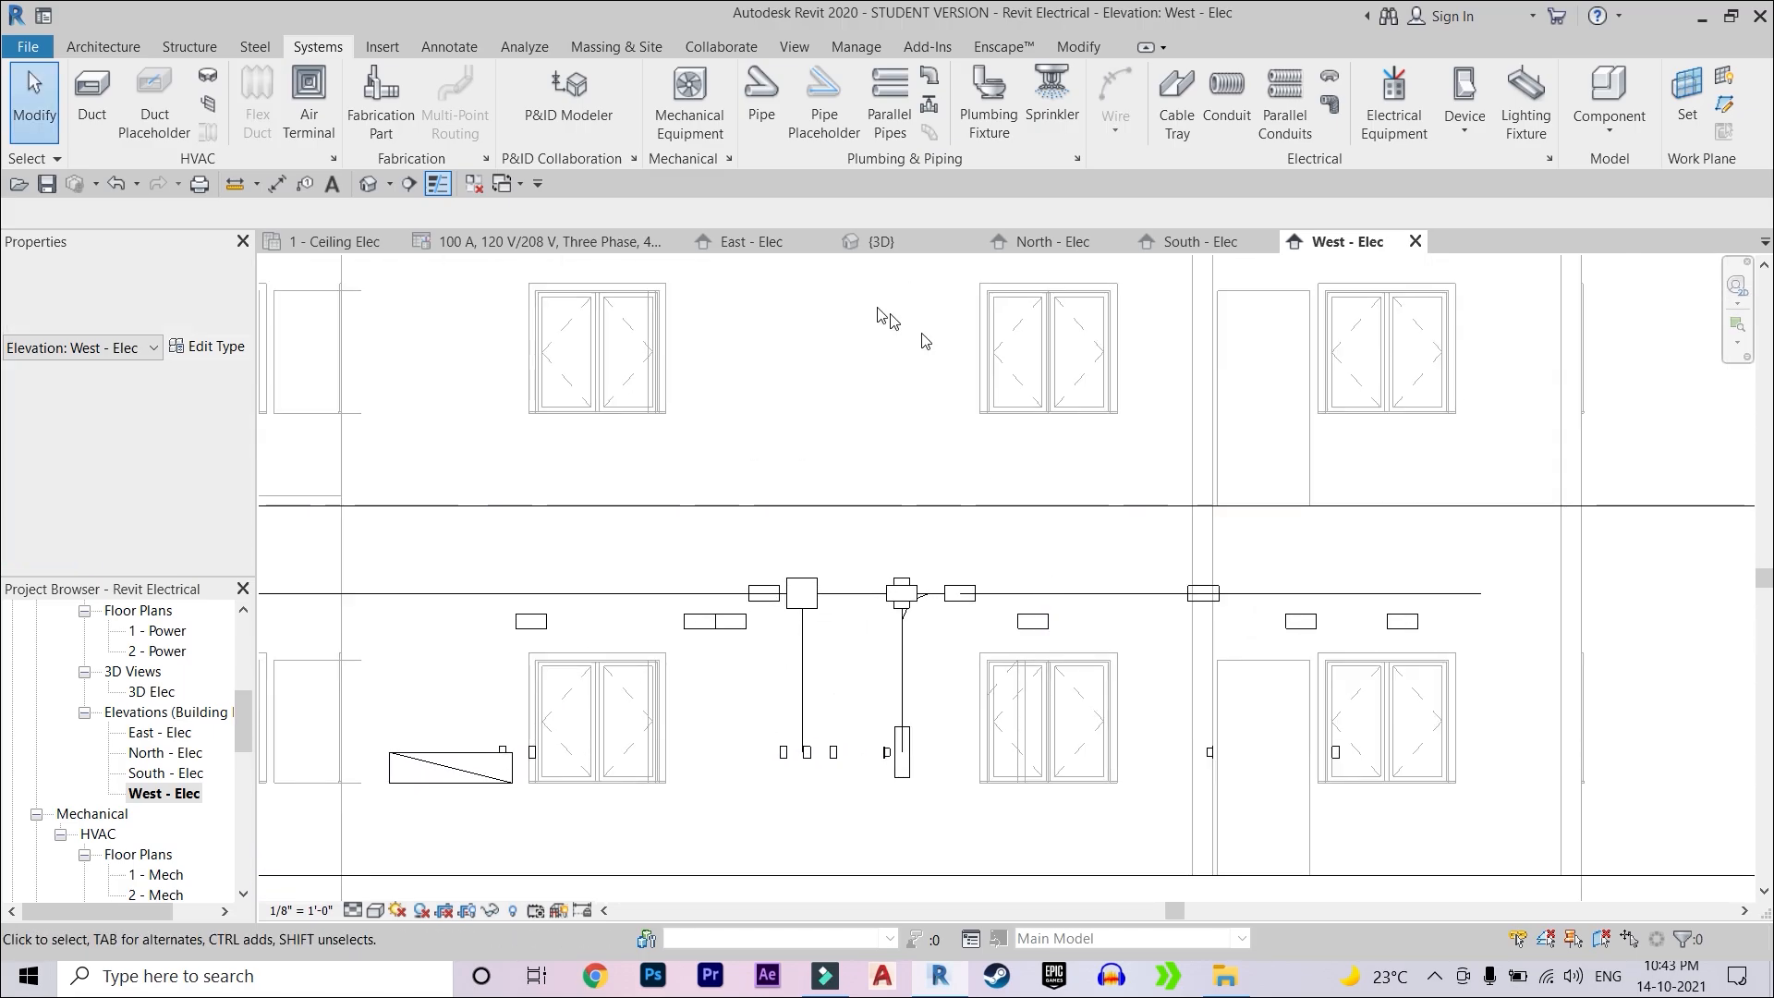
click(342, 915)
click(354, 911)
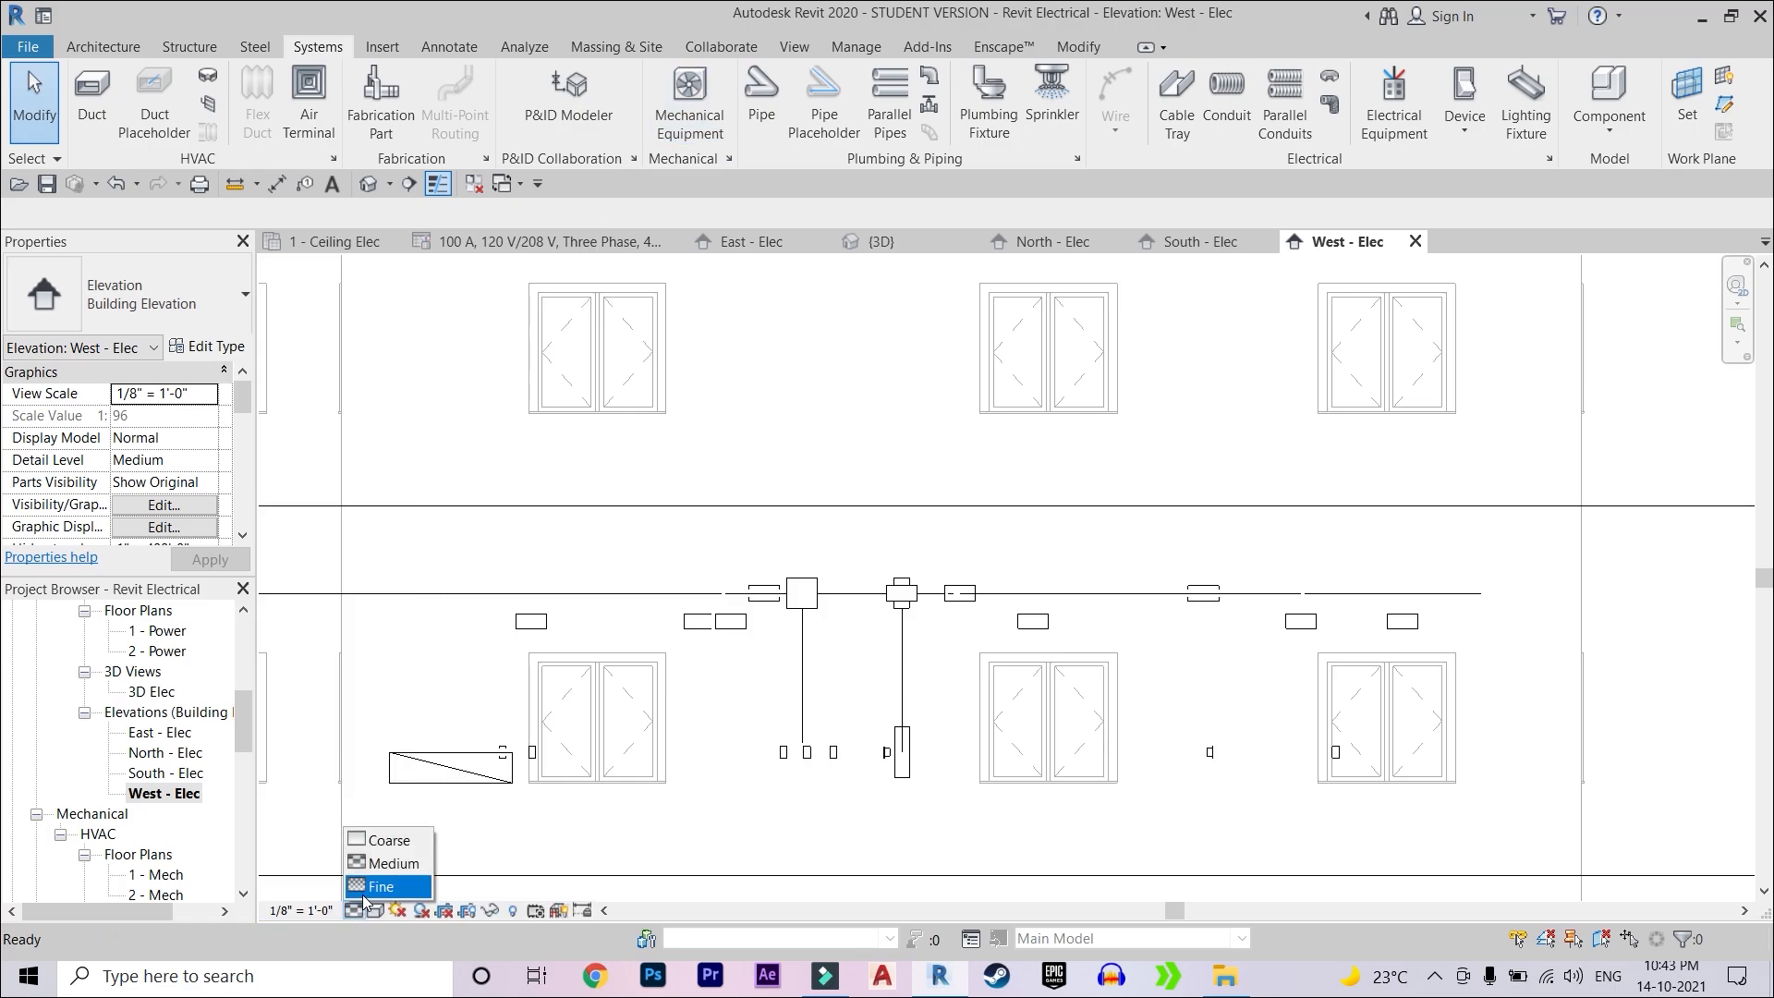
- Inspect the Security room's conduits, light fixture and switch in the 3D view
click(797, 48)
click(652, 81)
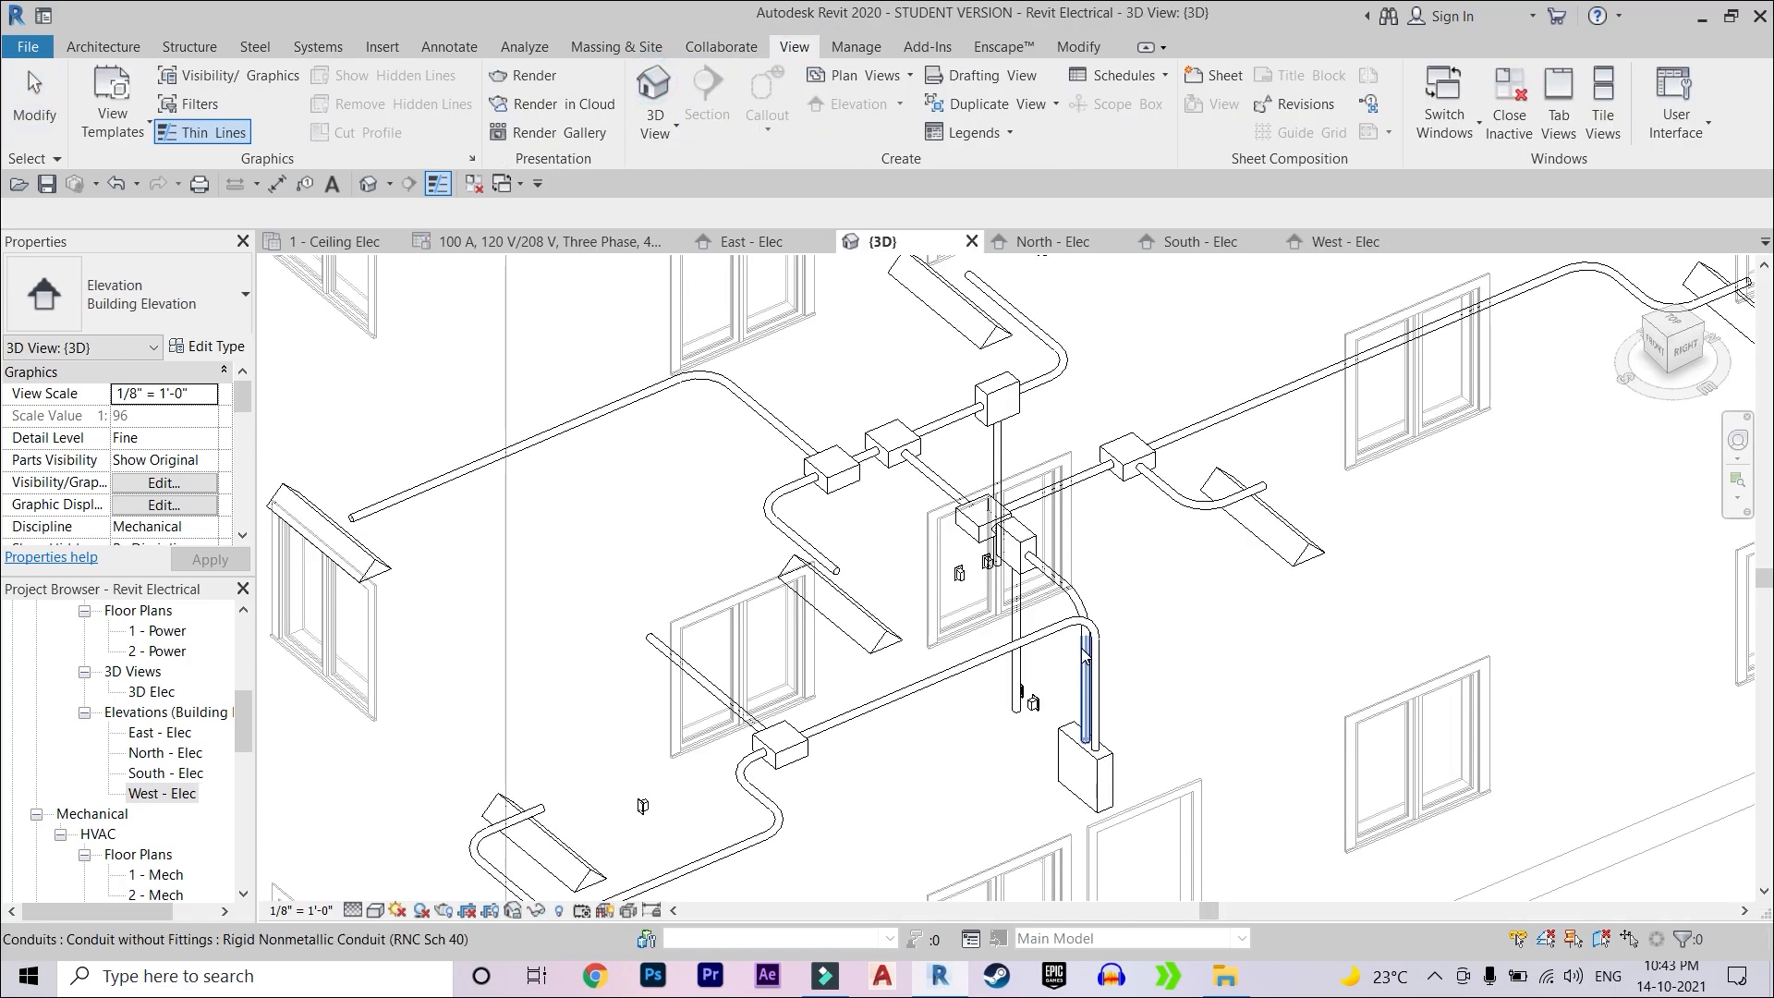
shift+middle_drag(1089, 681, 1293, 665)
middle_drag(1090, 746, 1081, 637)
shift+middle_drag(1368, 660, 1265, 498)
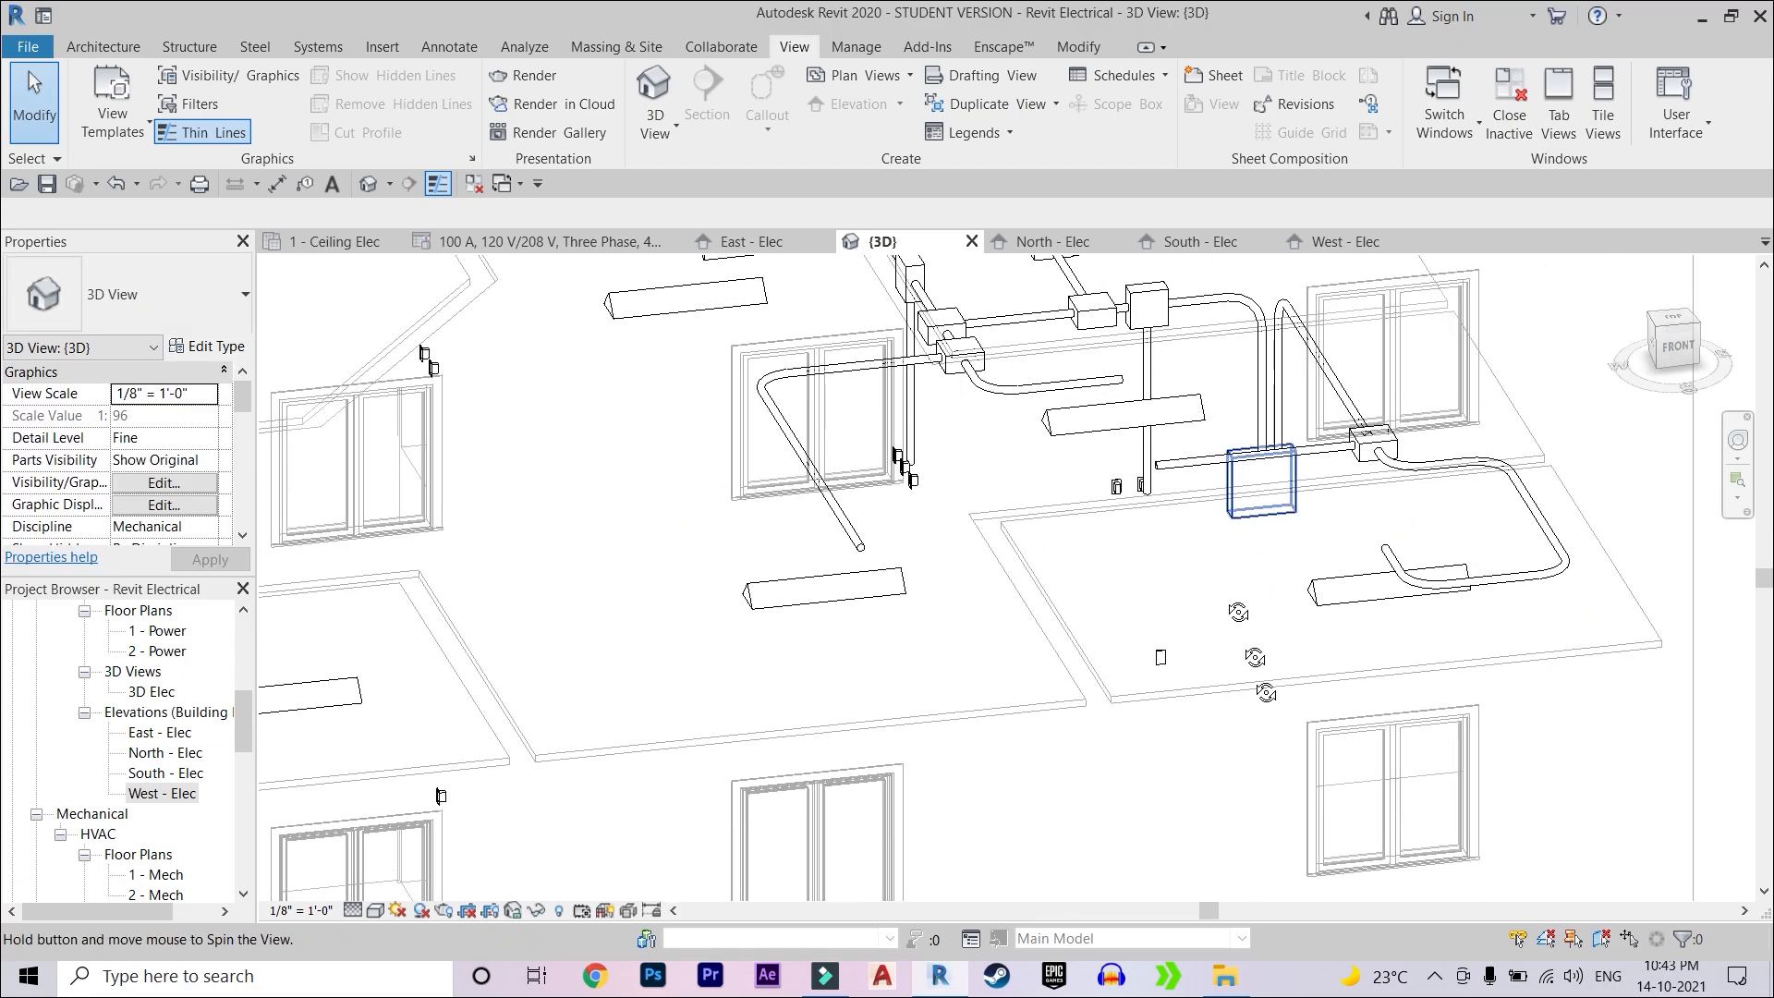
- Open the South - Elec elevation and set its detail level to Fine
double_click(152, 773)
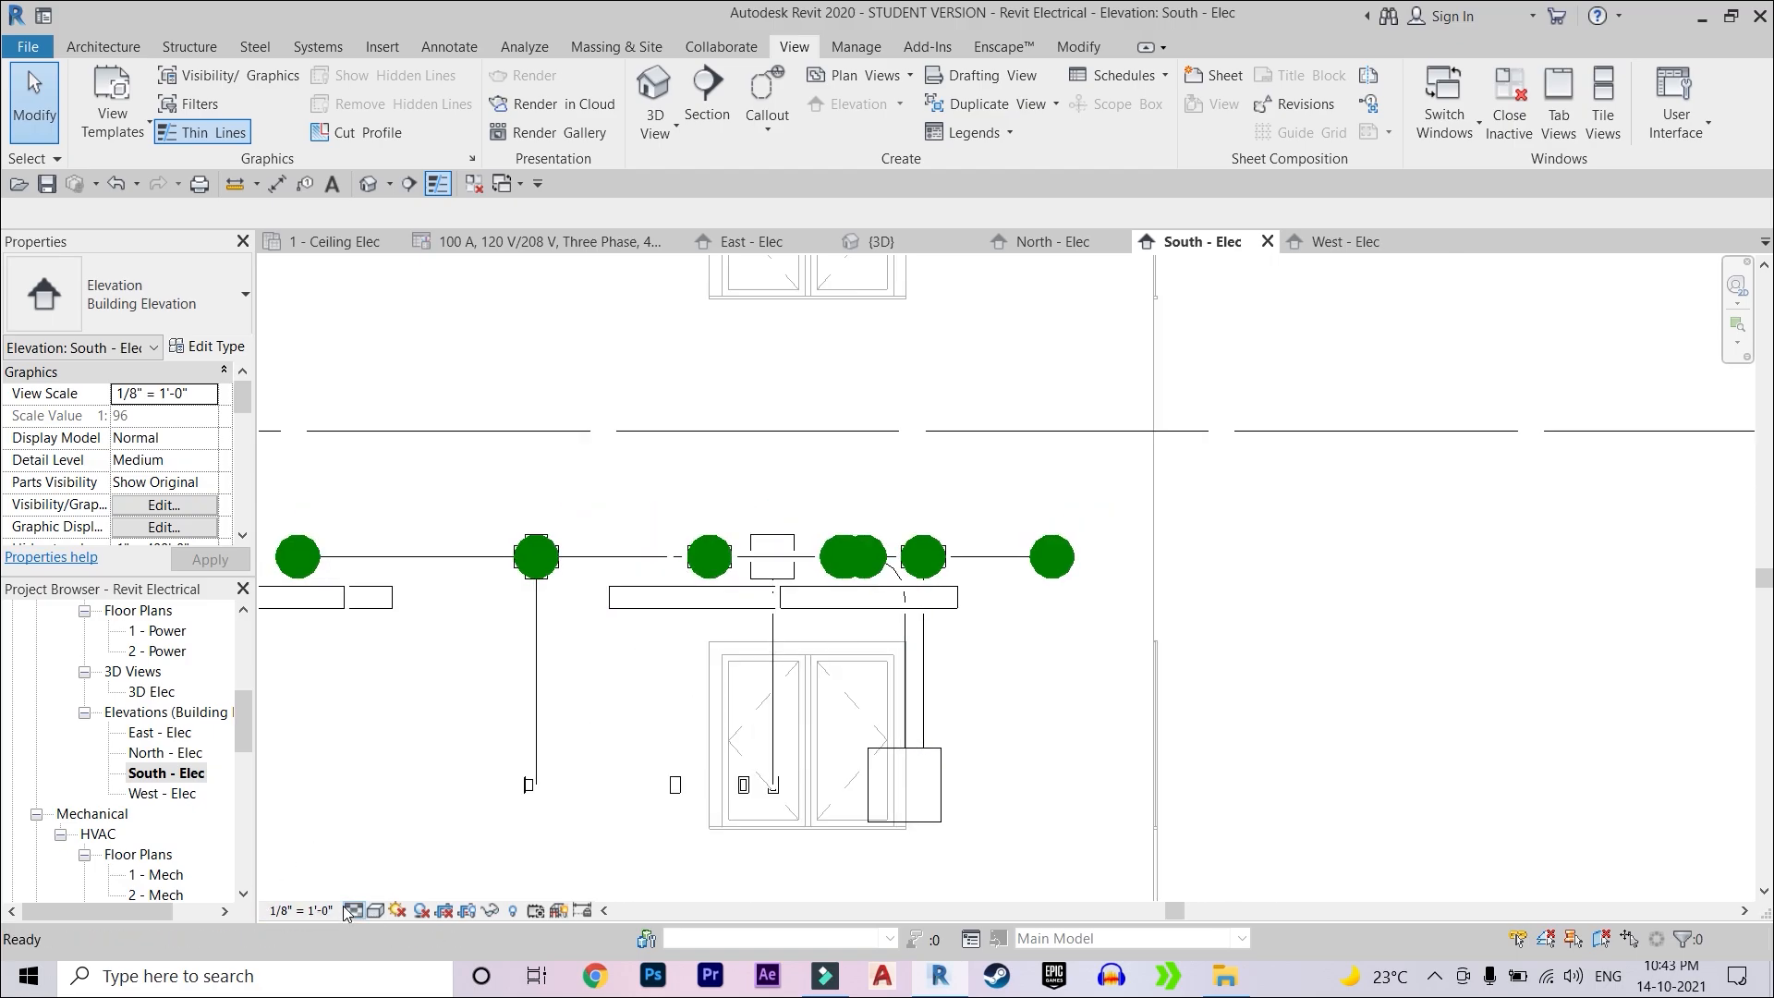
click(381, 887)
scroll(924, 600, up, 2)
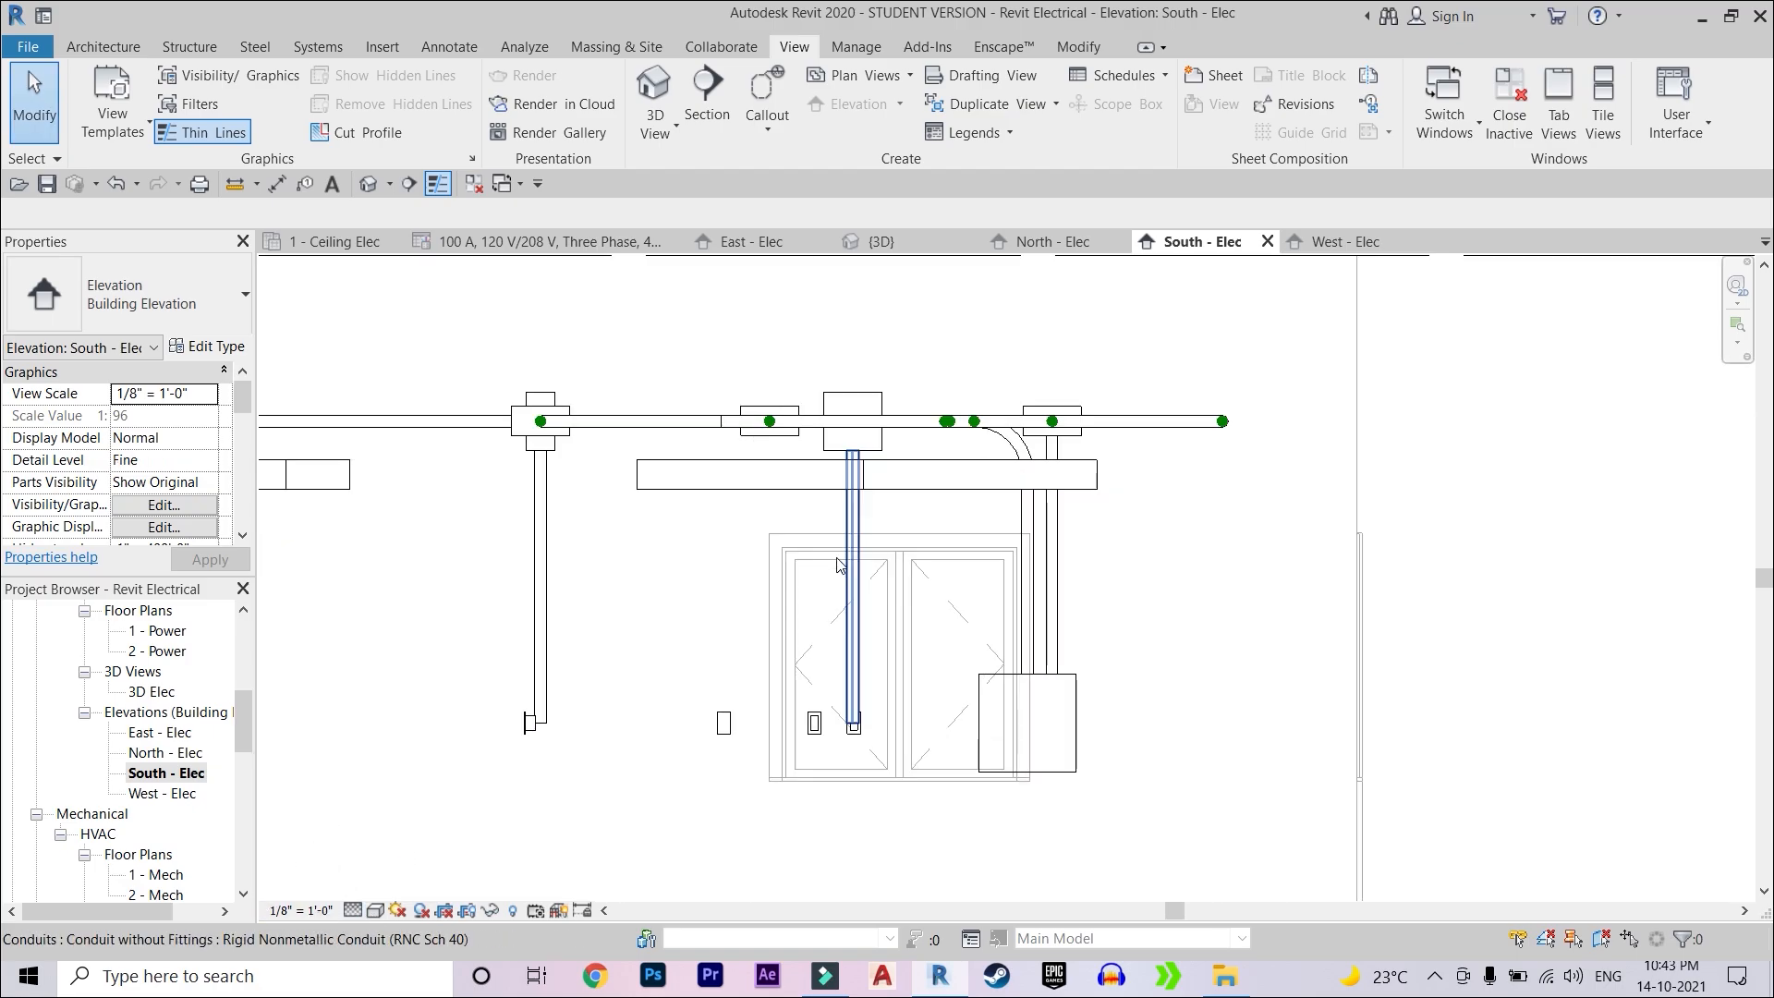
middle_drag(934, 537, 936, 608)
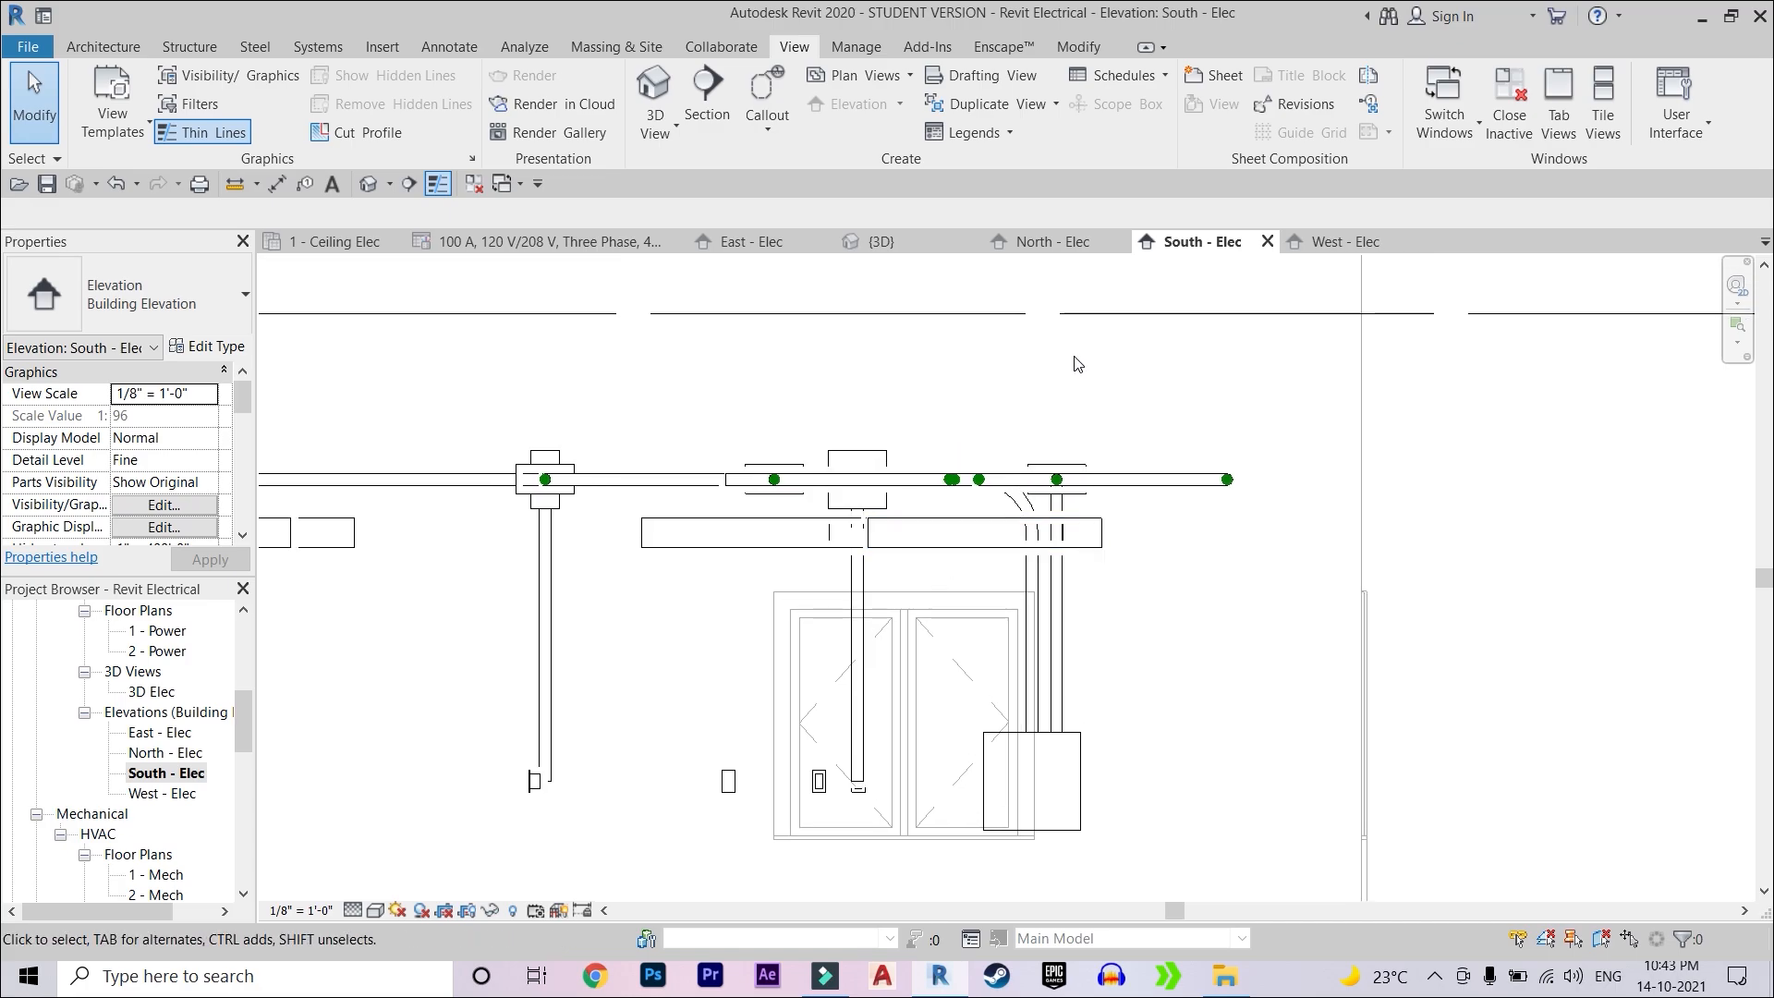
- Compare the 3D view with the North and South elevations to locate the open end of the Security room's switch conduit
click(654, 92)
shift+middle_drag(933, 637, 985, 462)
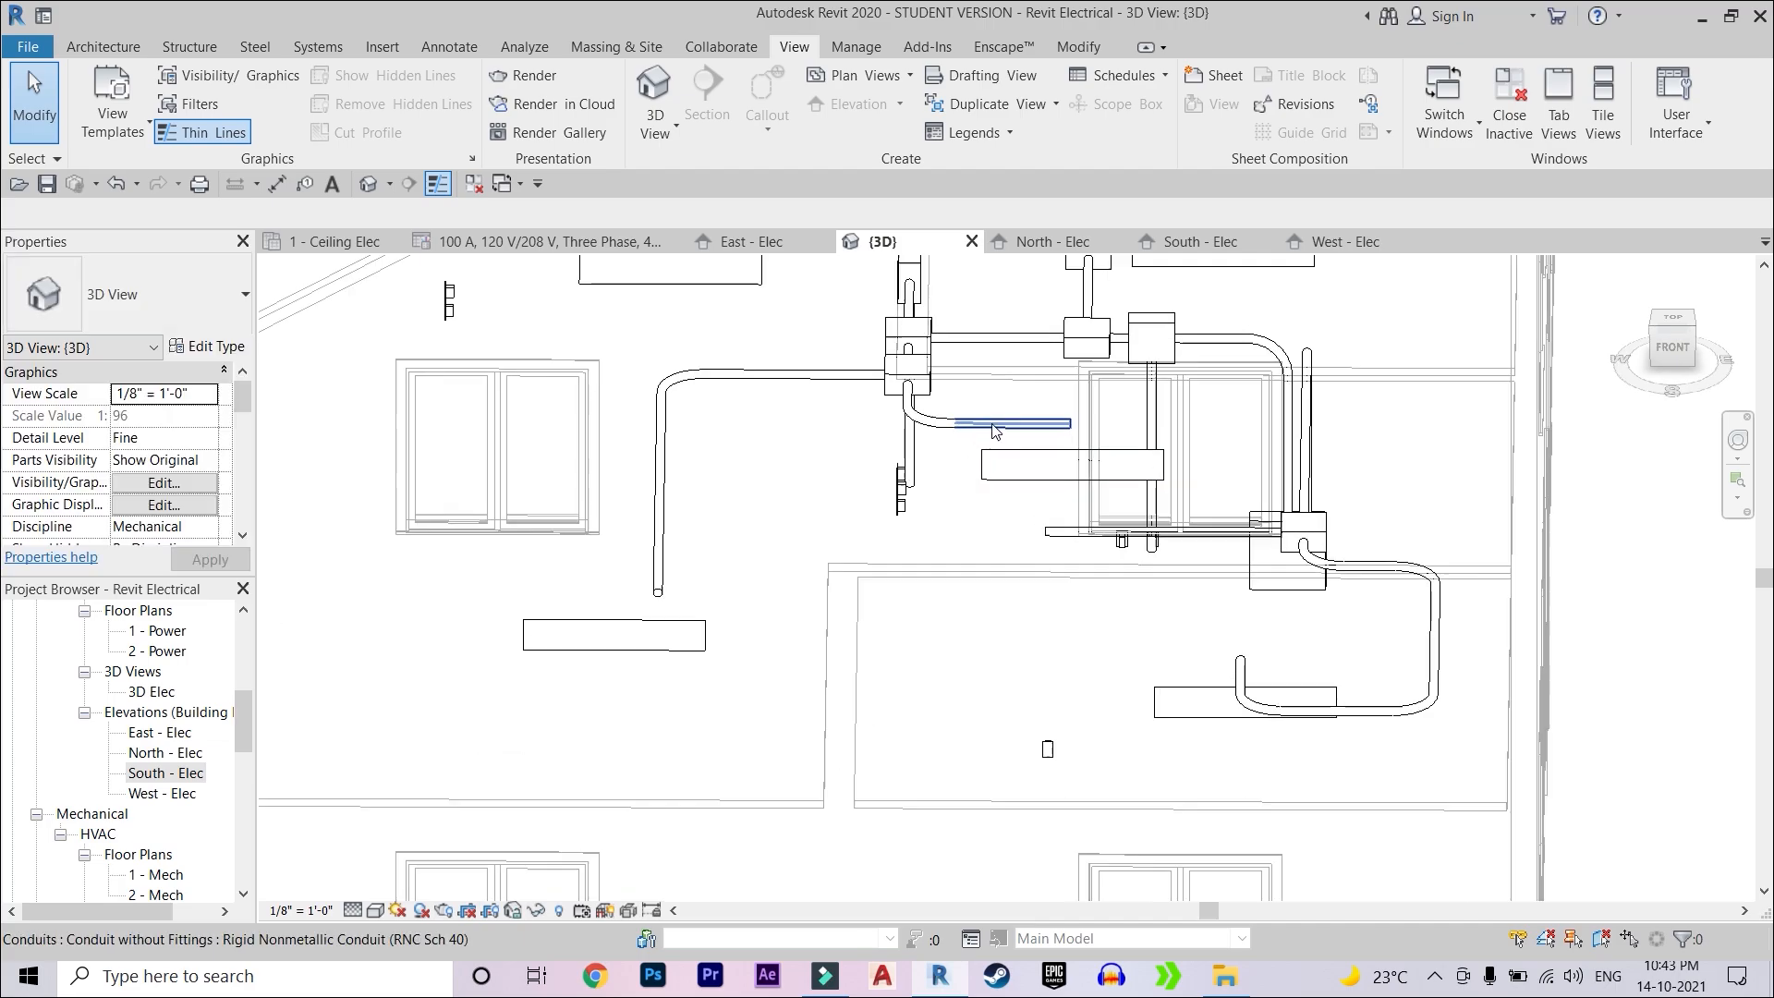
double_click(171, 754)
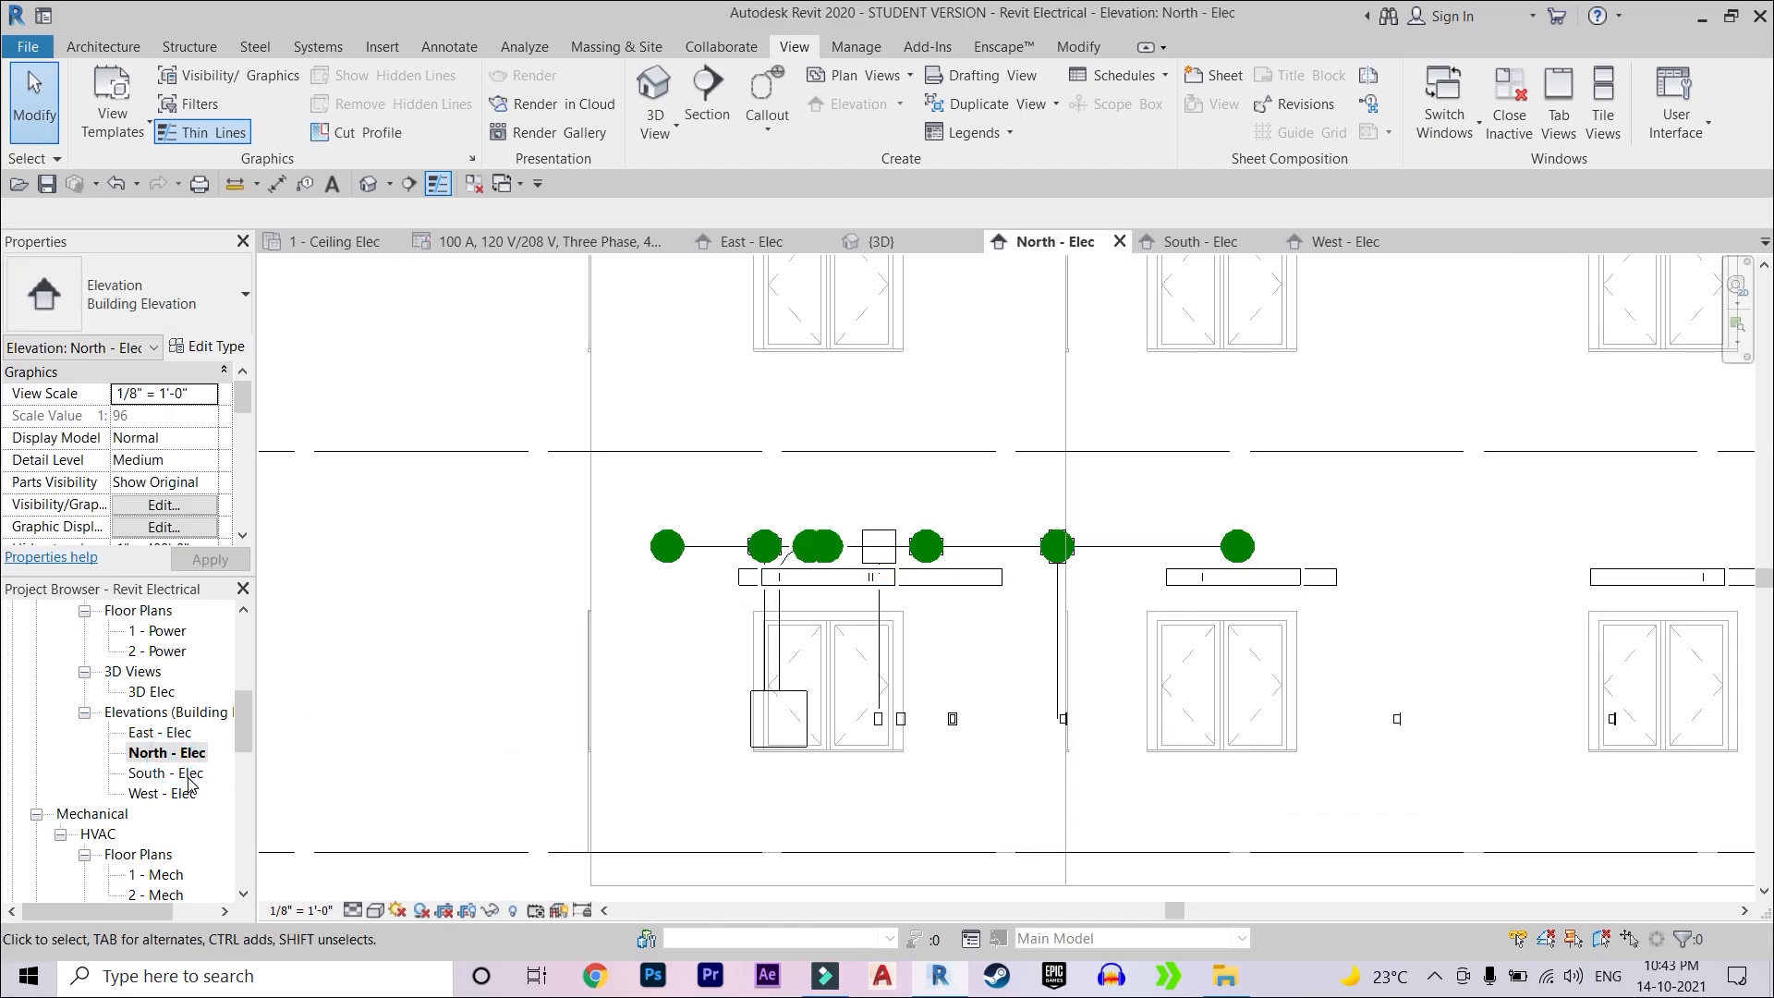
double_click(187, 776)
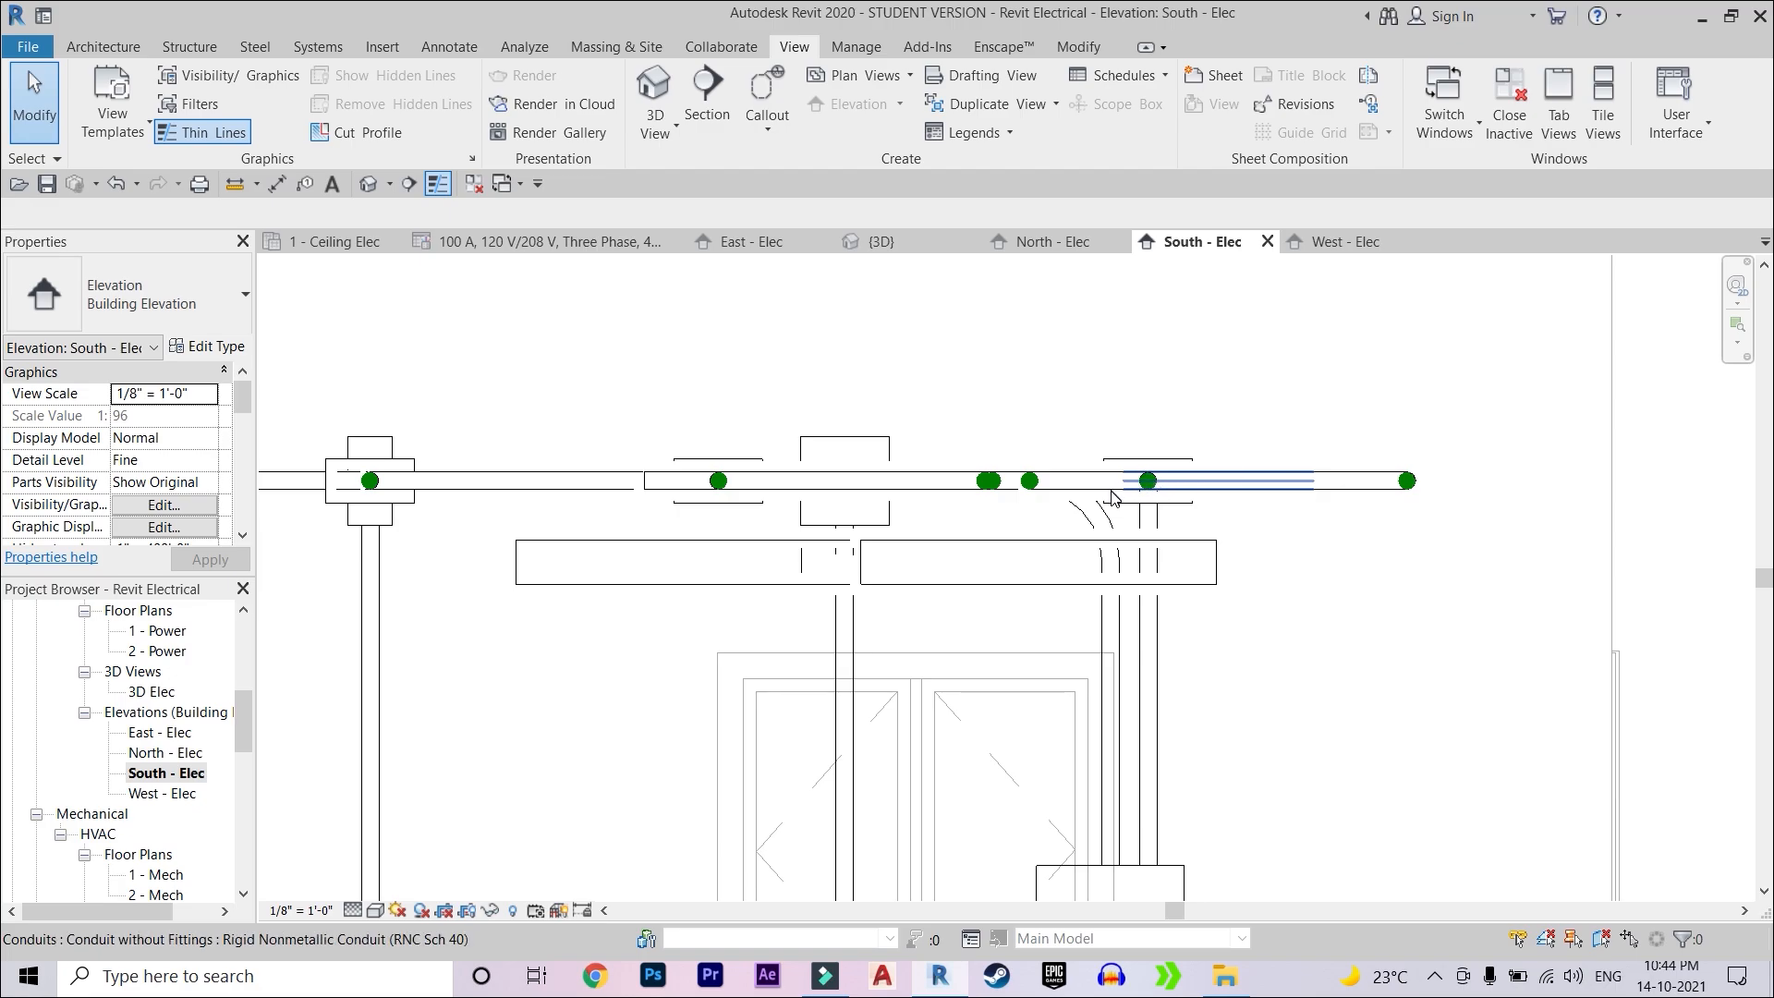
scroll(1109, 540, down, 2)
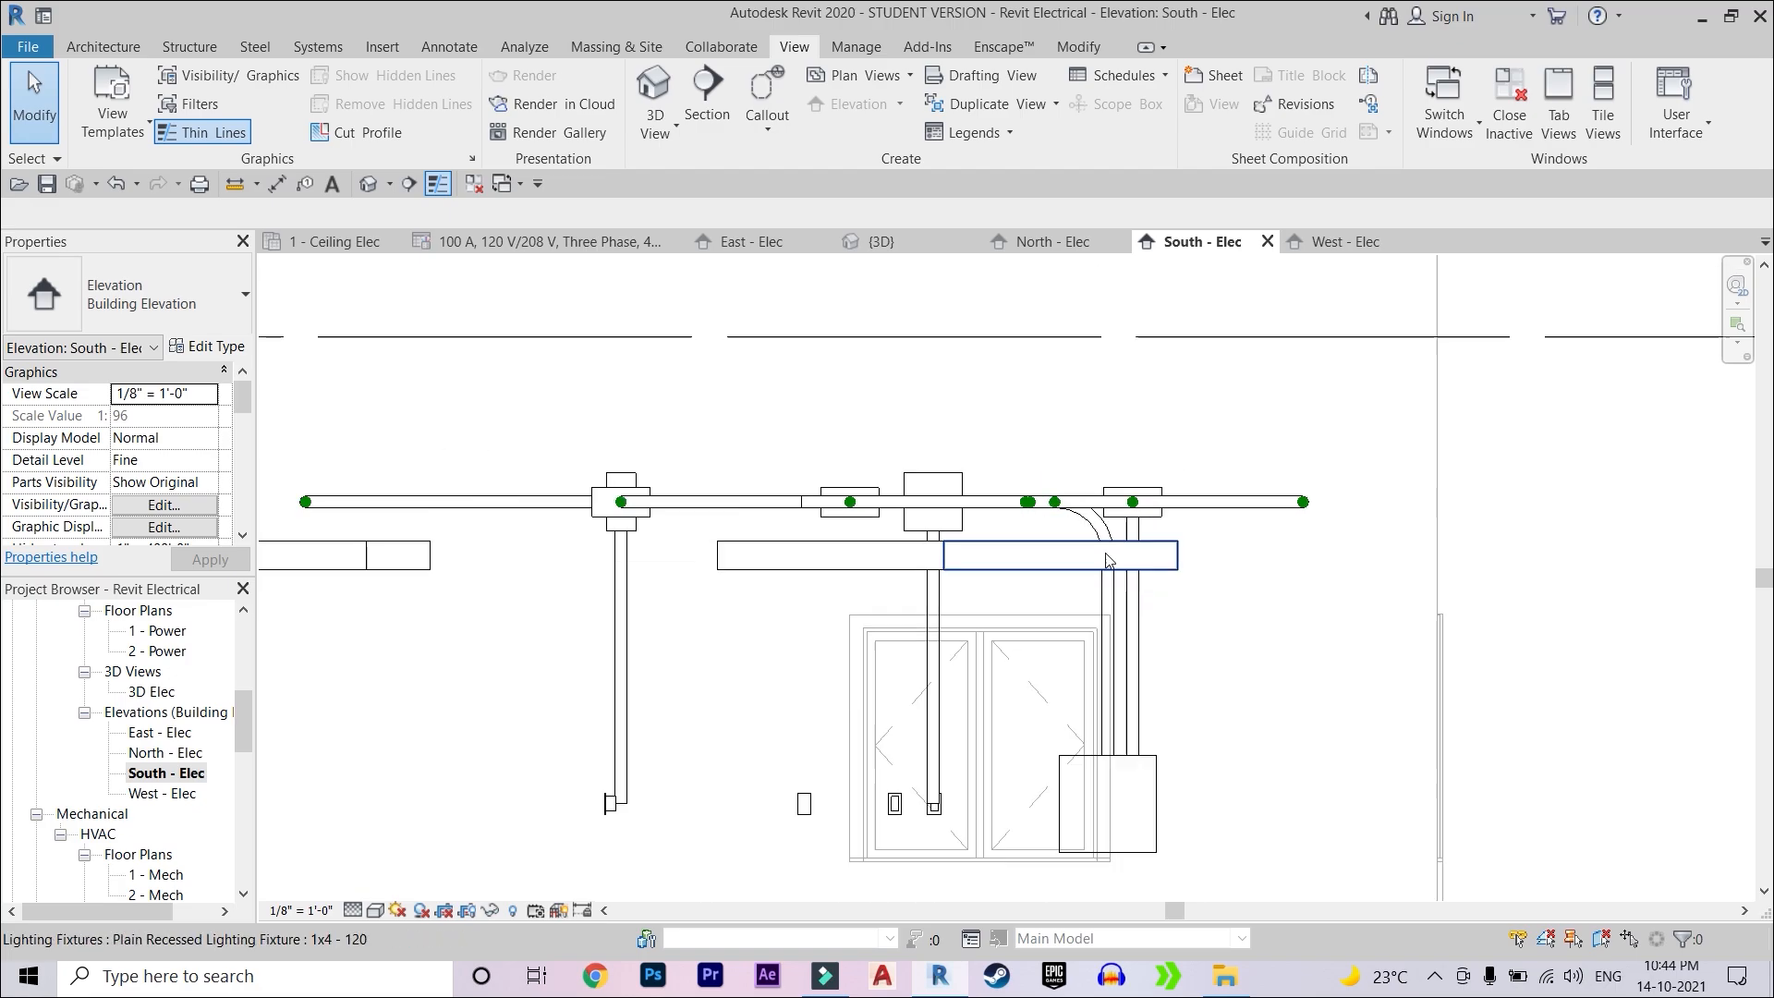
click(1133, 487)
click(1169, 721)
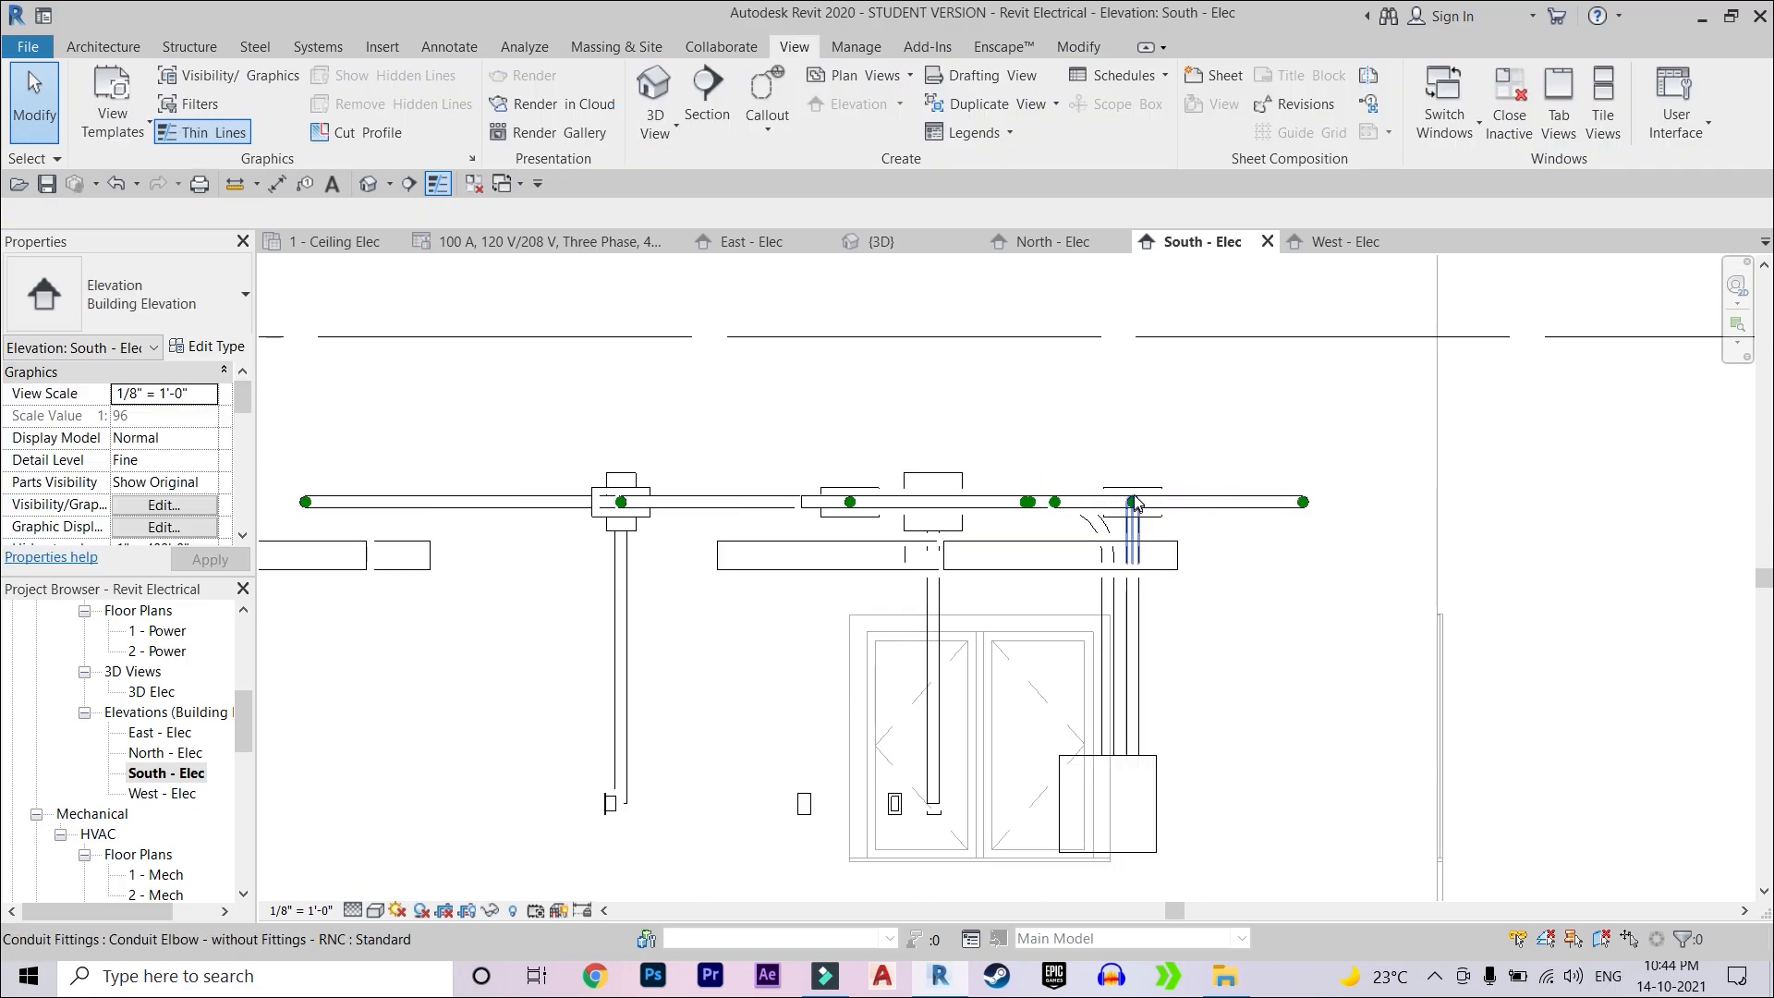
scroll(1203, 474, down, 1)
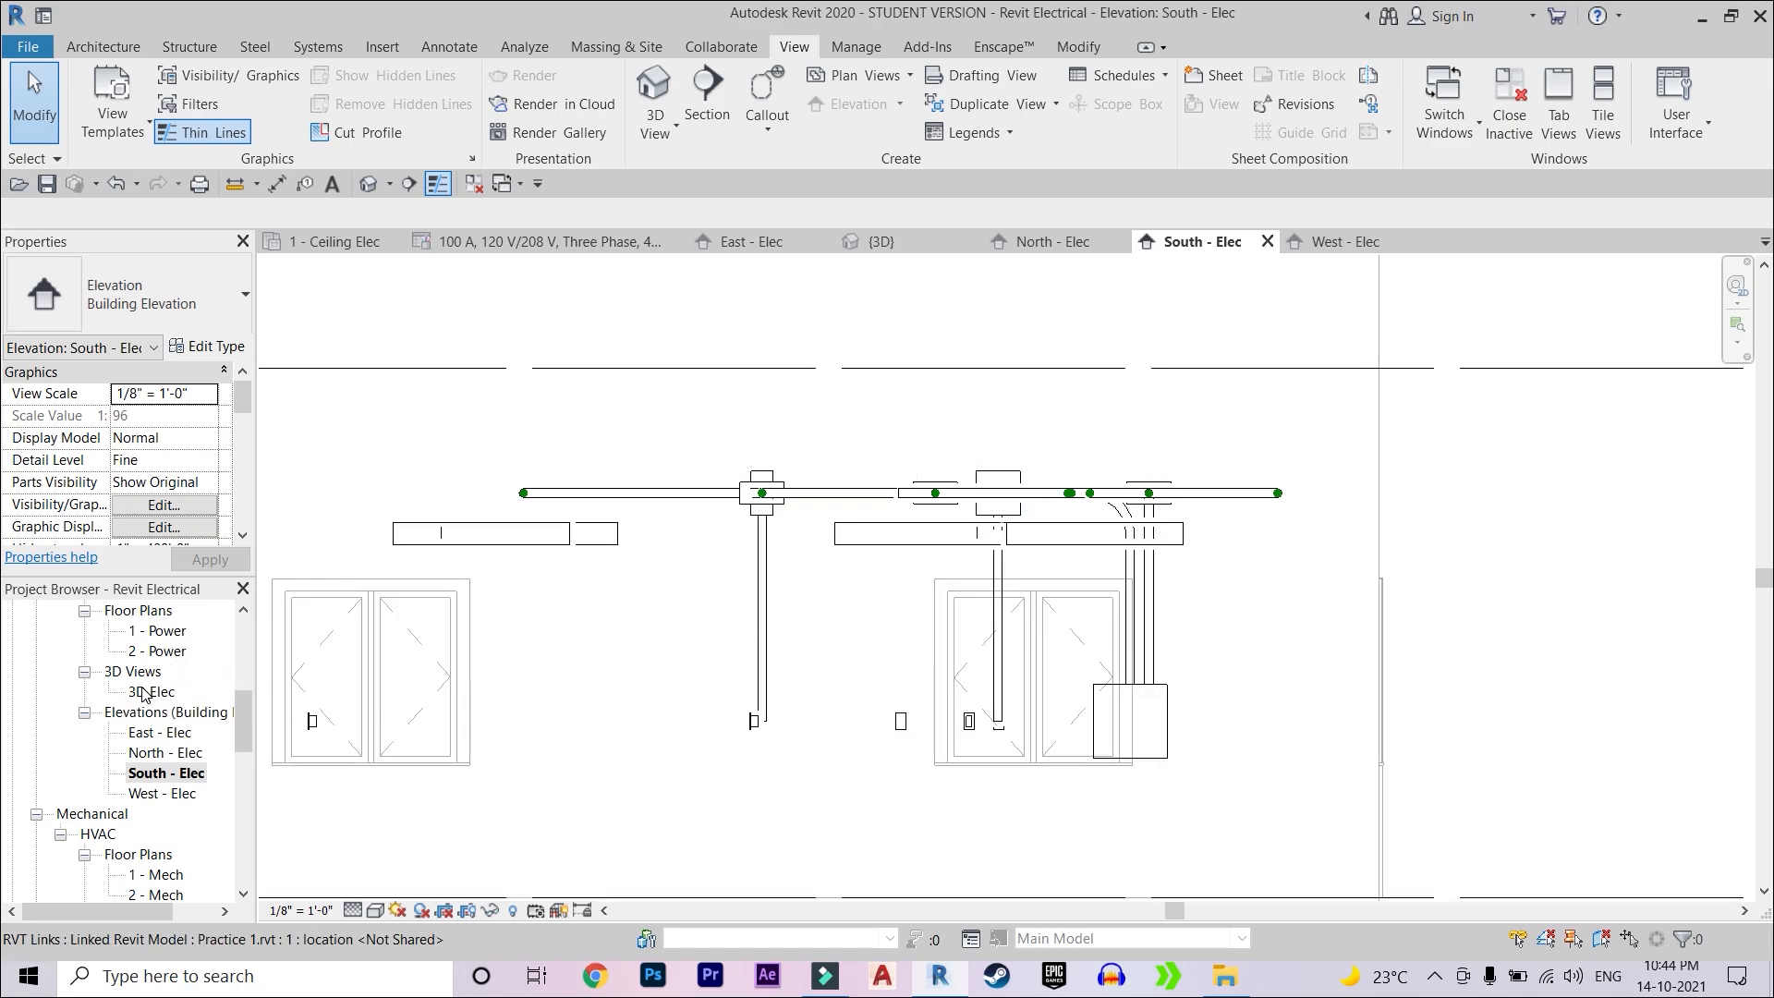
click(645, 93)
shift+middle_drag(901, 462, 916, 504)
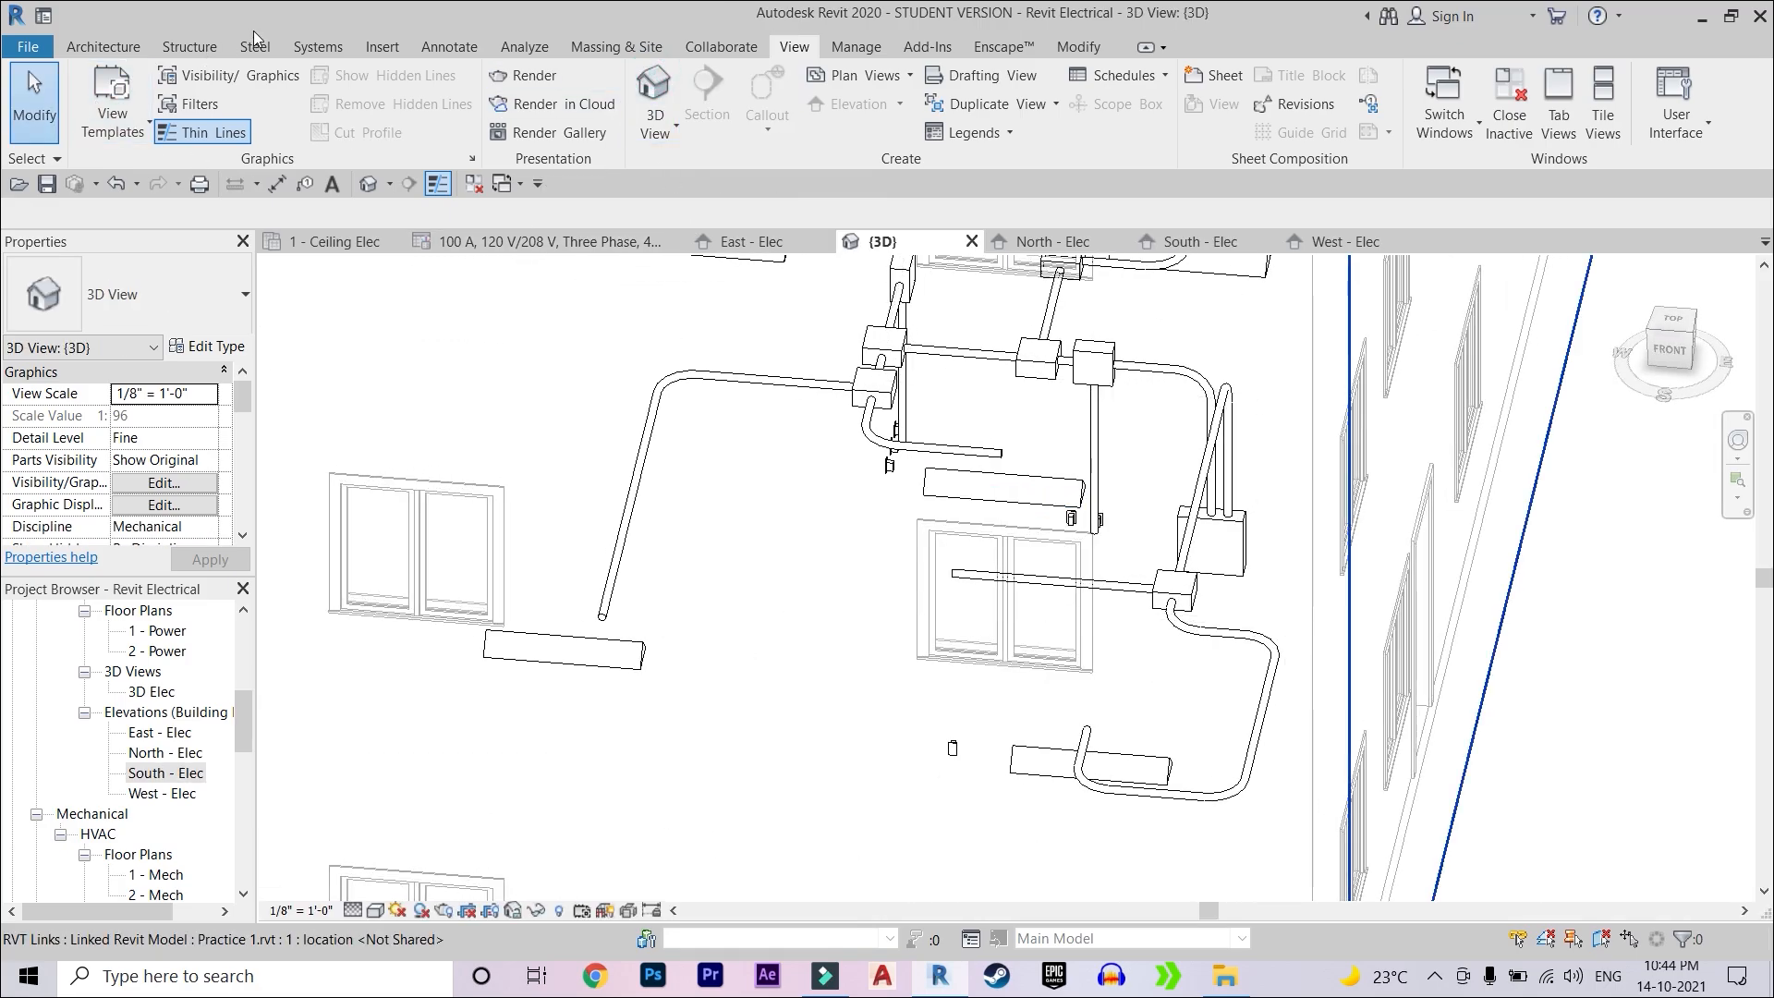
click(319, 47)
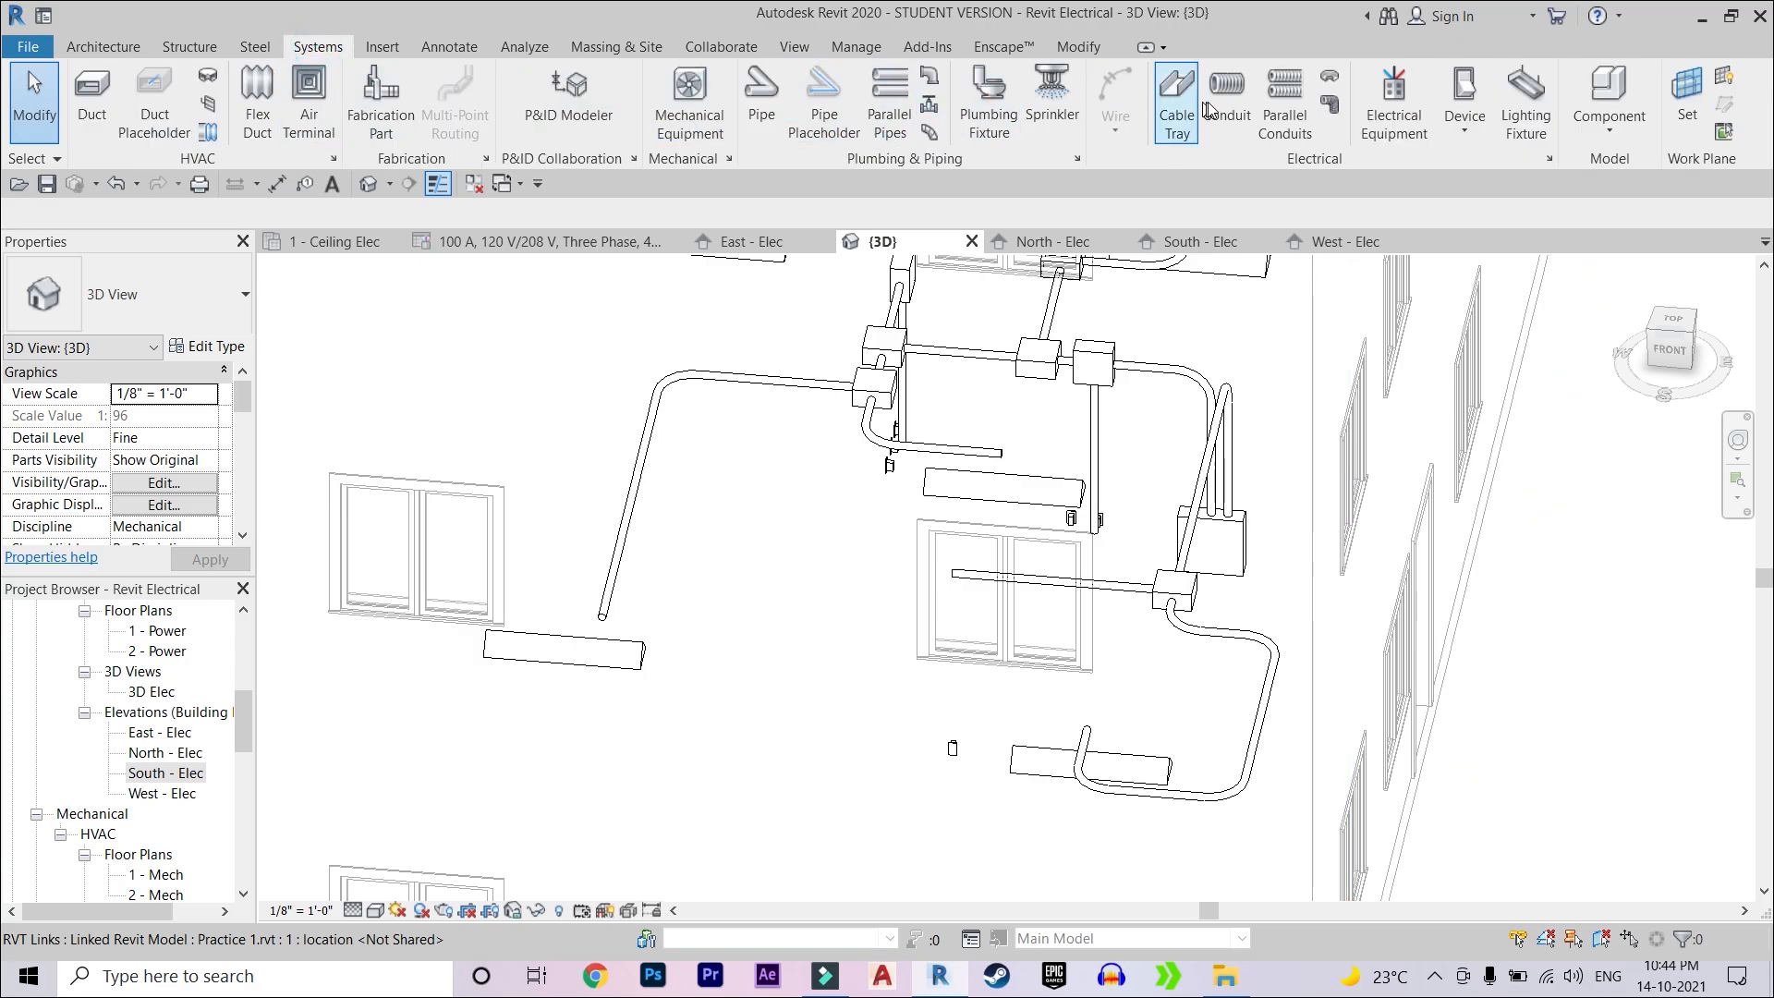
click(1667, 355)
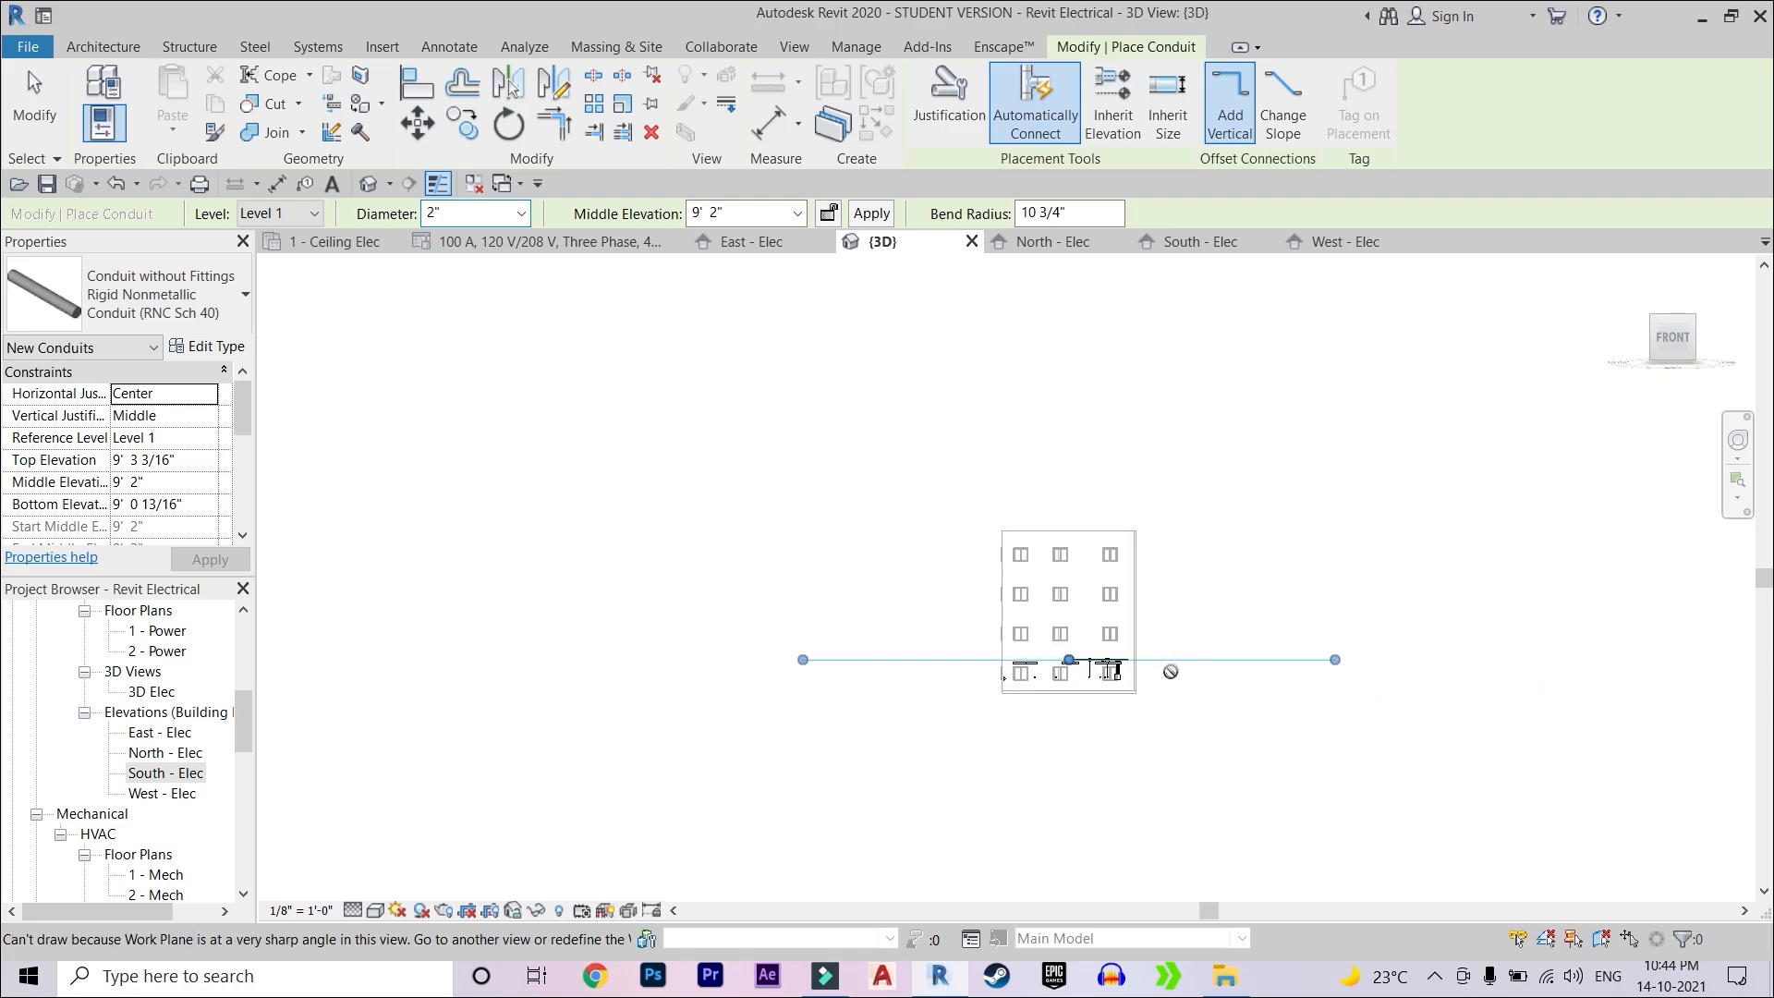
scroll(996, 638, up, 5)
shift+middle_drag(1280, 609, 1241, 401)
scroll(1132, 573, up, 5)
click(1097, 479)
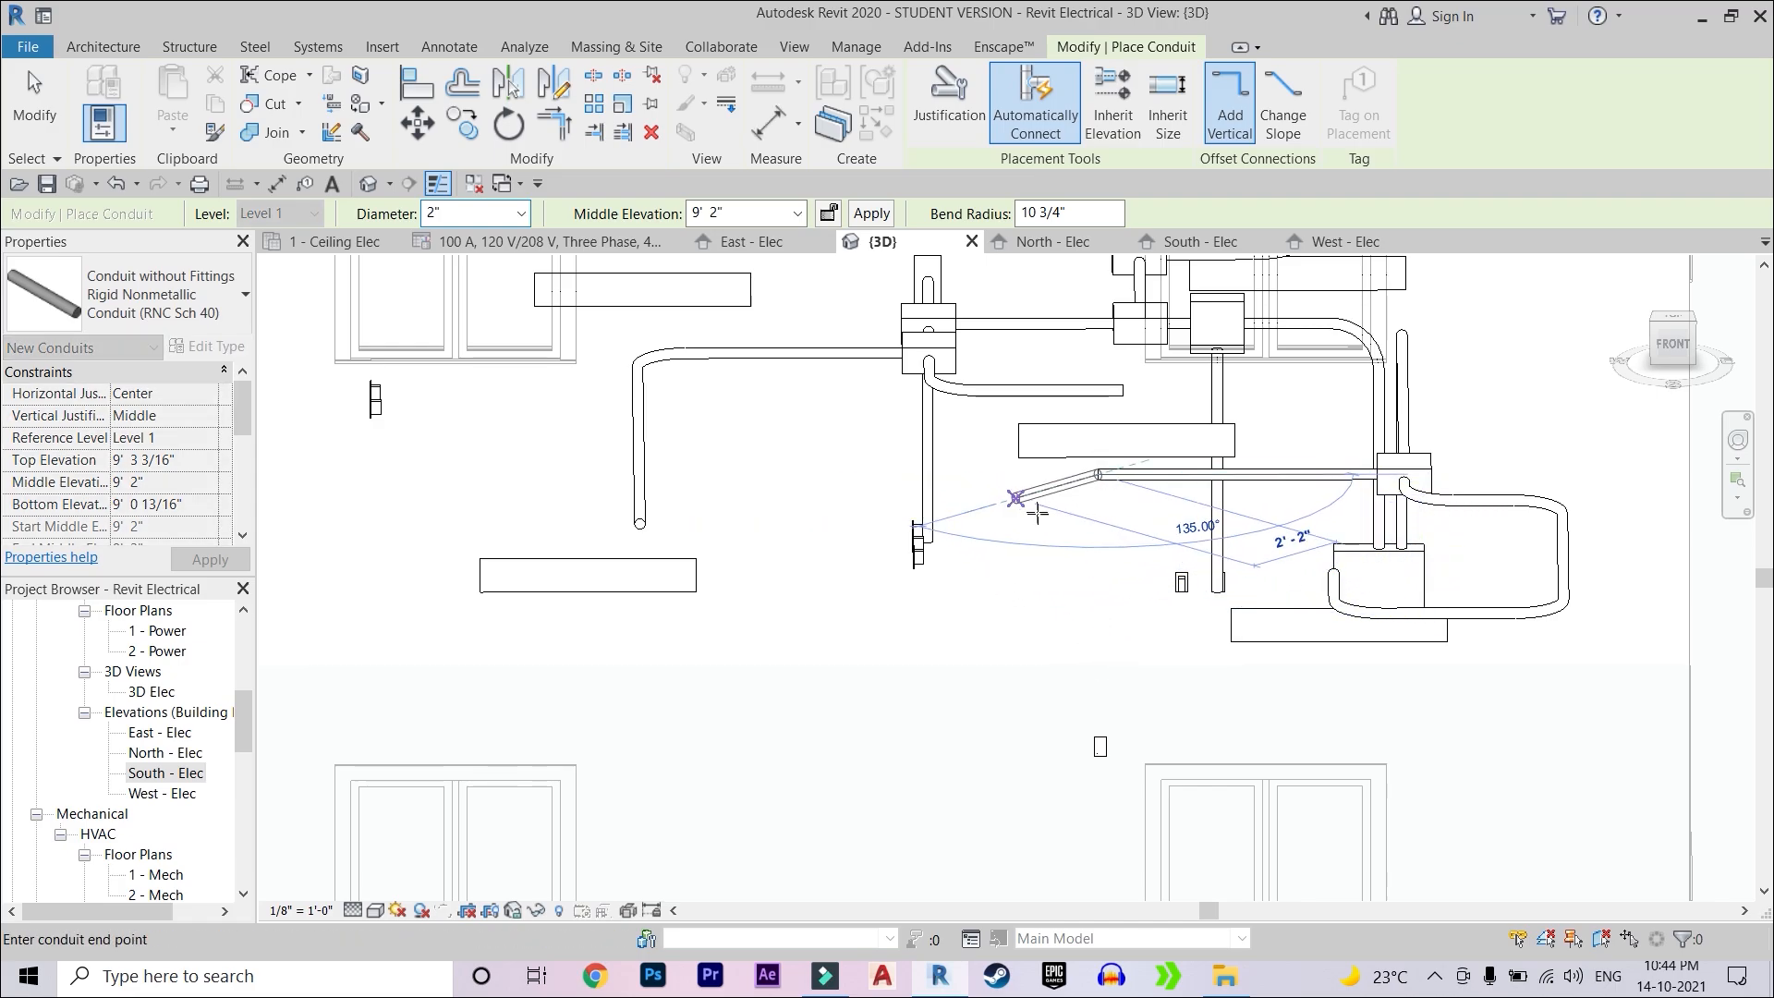
key(Escape)
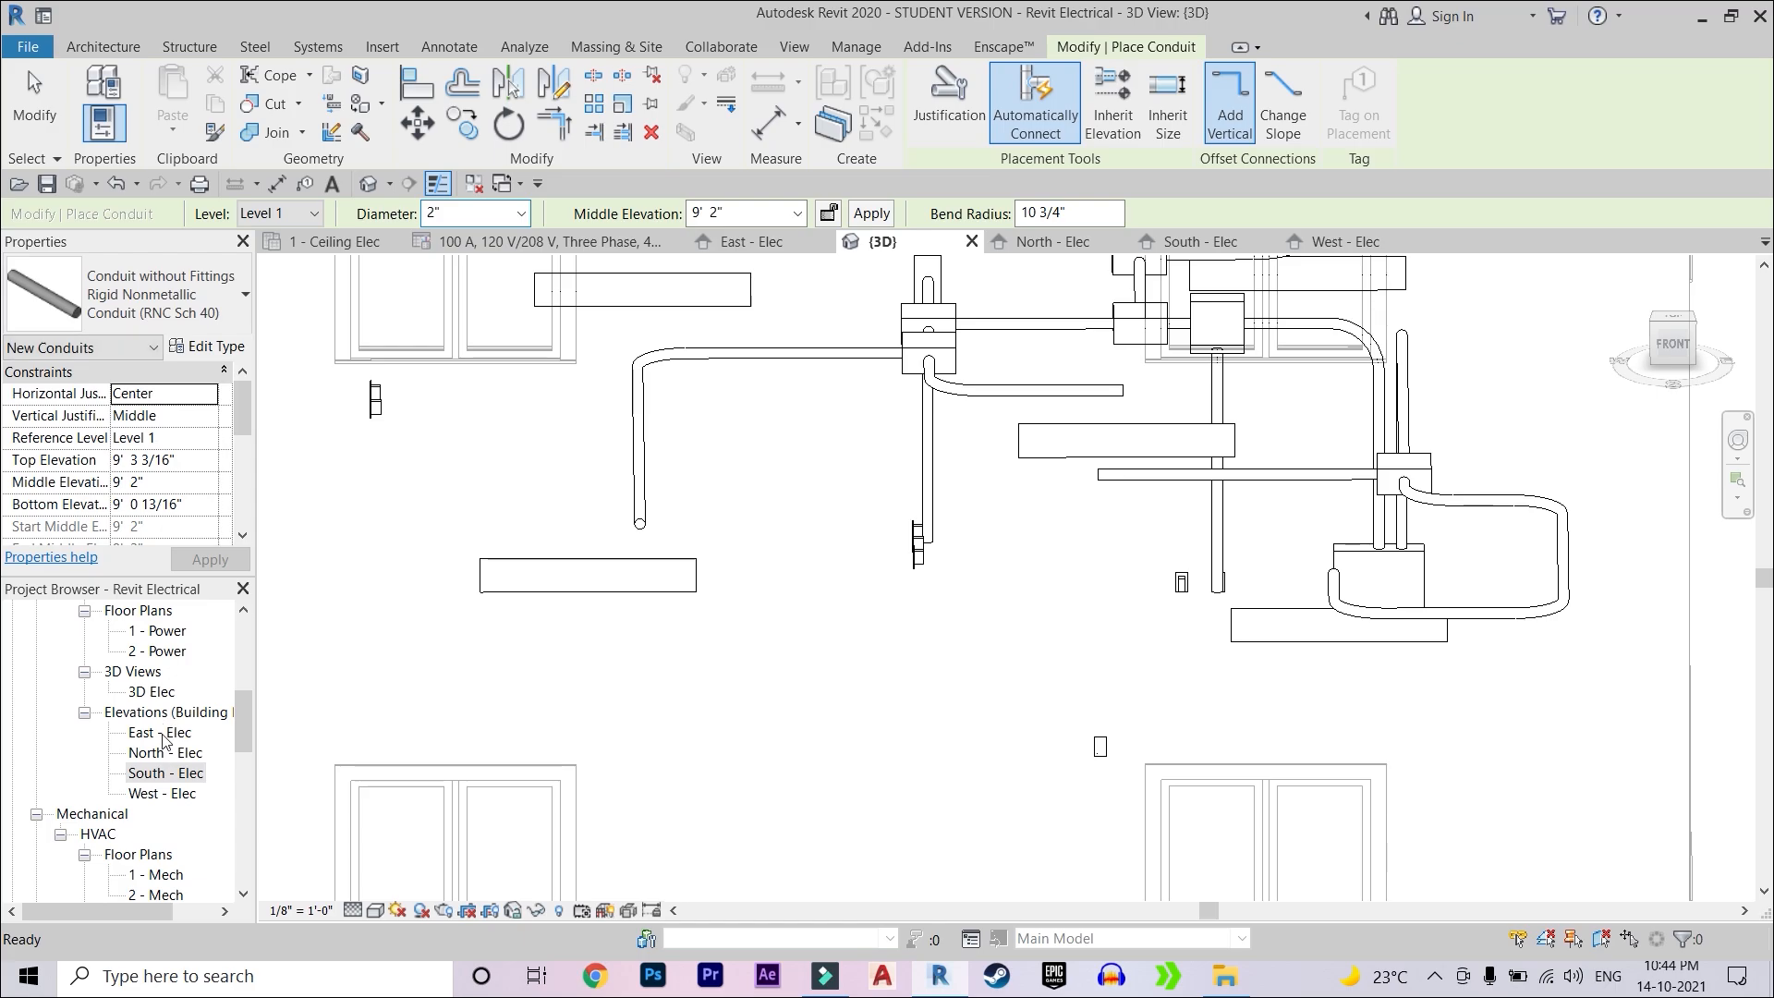
- In the South - Elec elevation, drop a 2" conduit from the open end of the Security room's switch branch down to the switch at 4' 0"
double_click(160, 773)
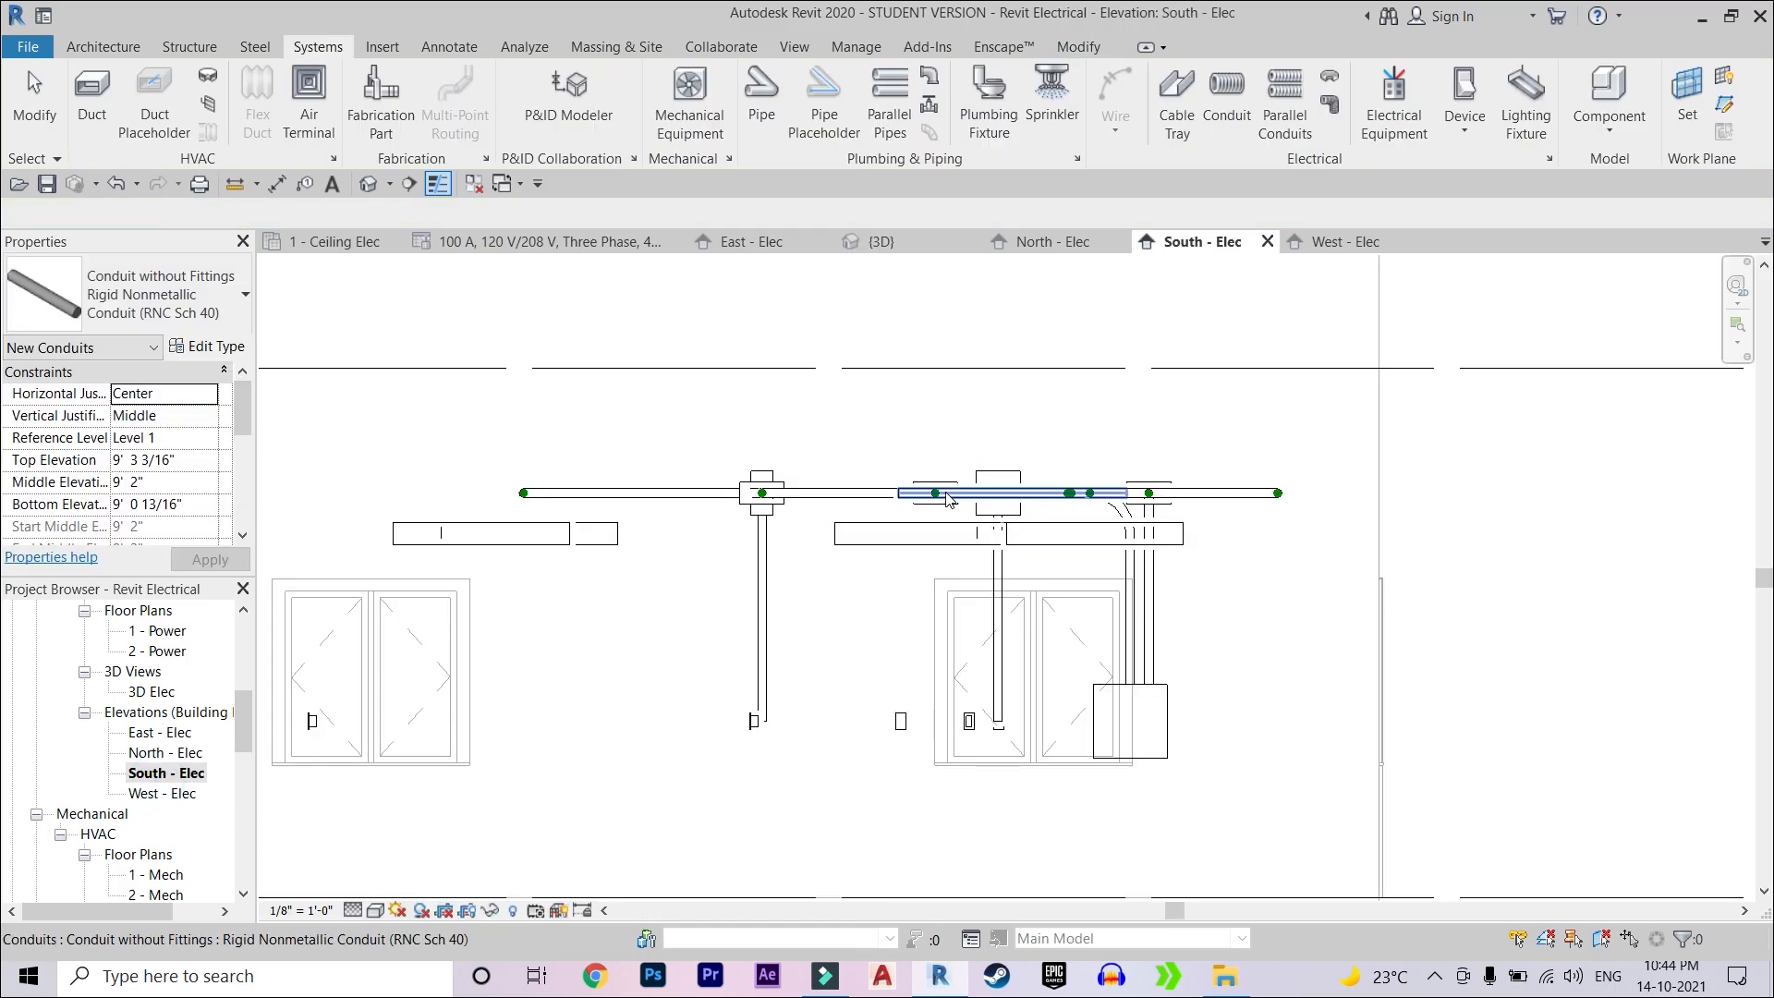
key(Escape)
scroll(947, 499, up, 2)
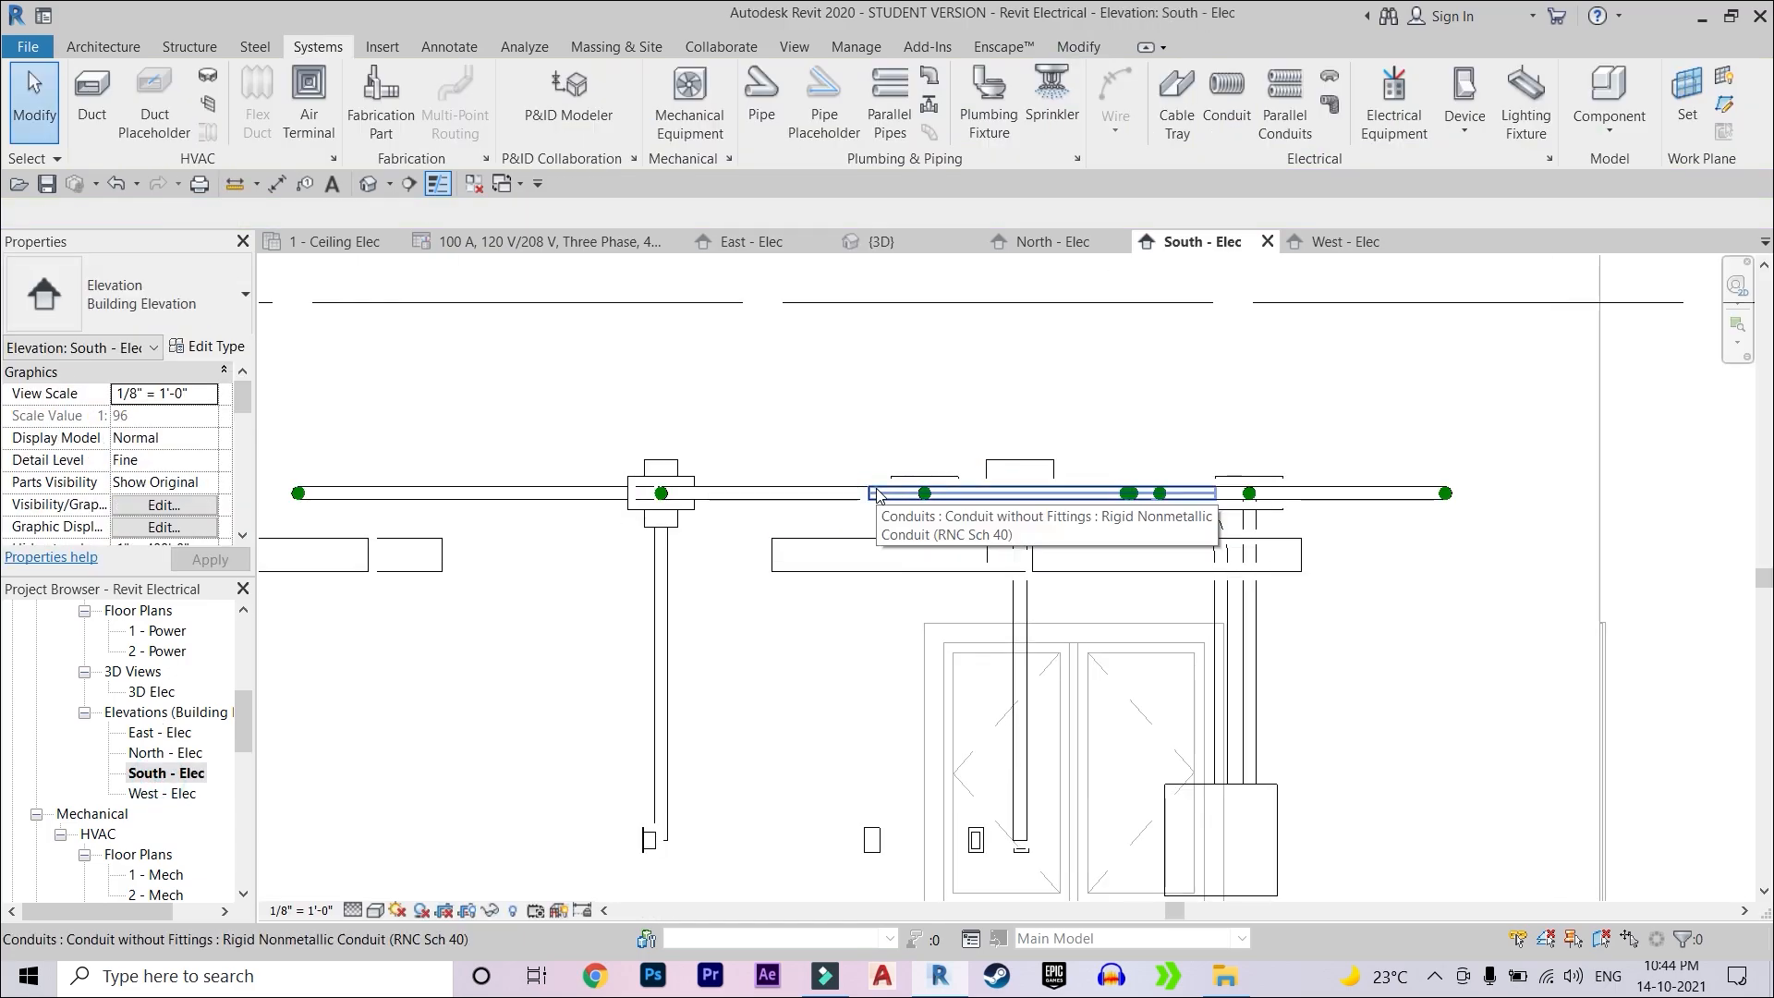
click(876, 495)
key(Escape)
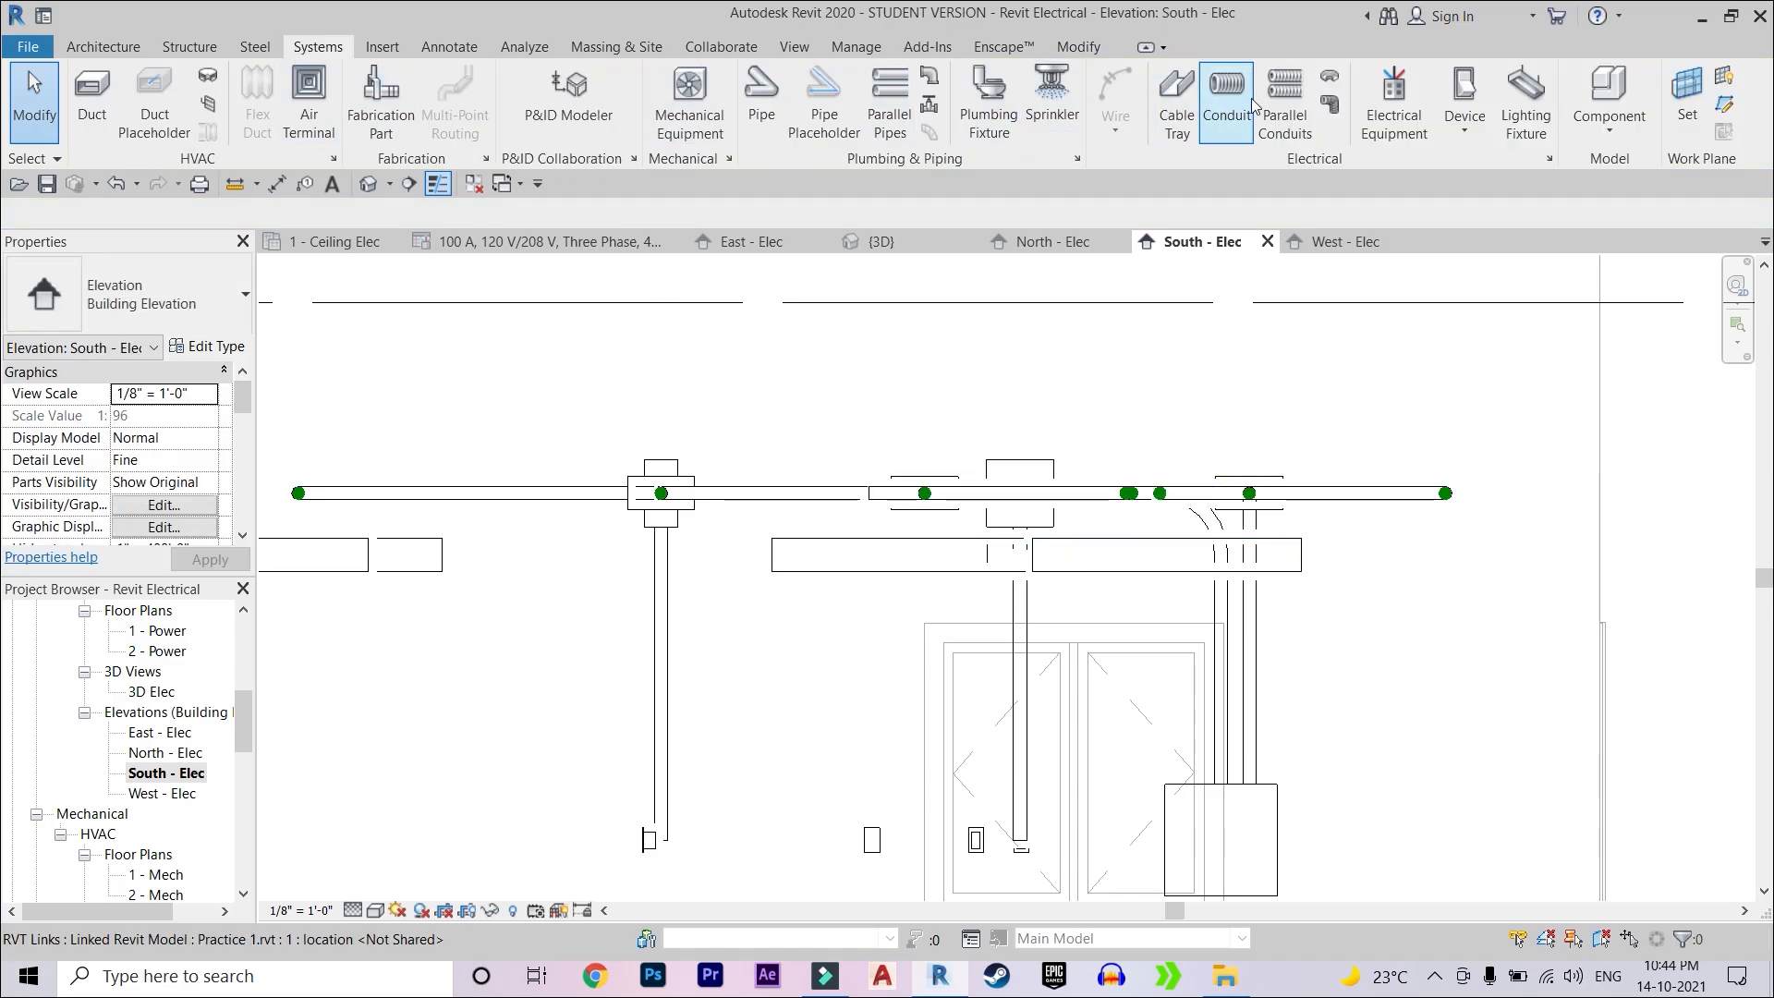
key(c)
key(n)
click(868, 495)
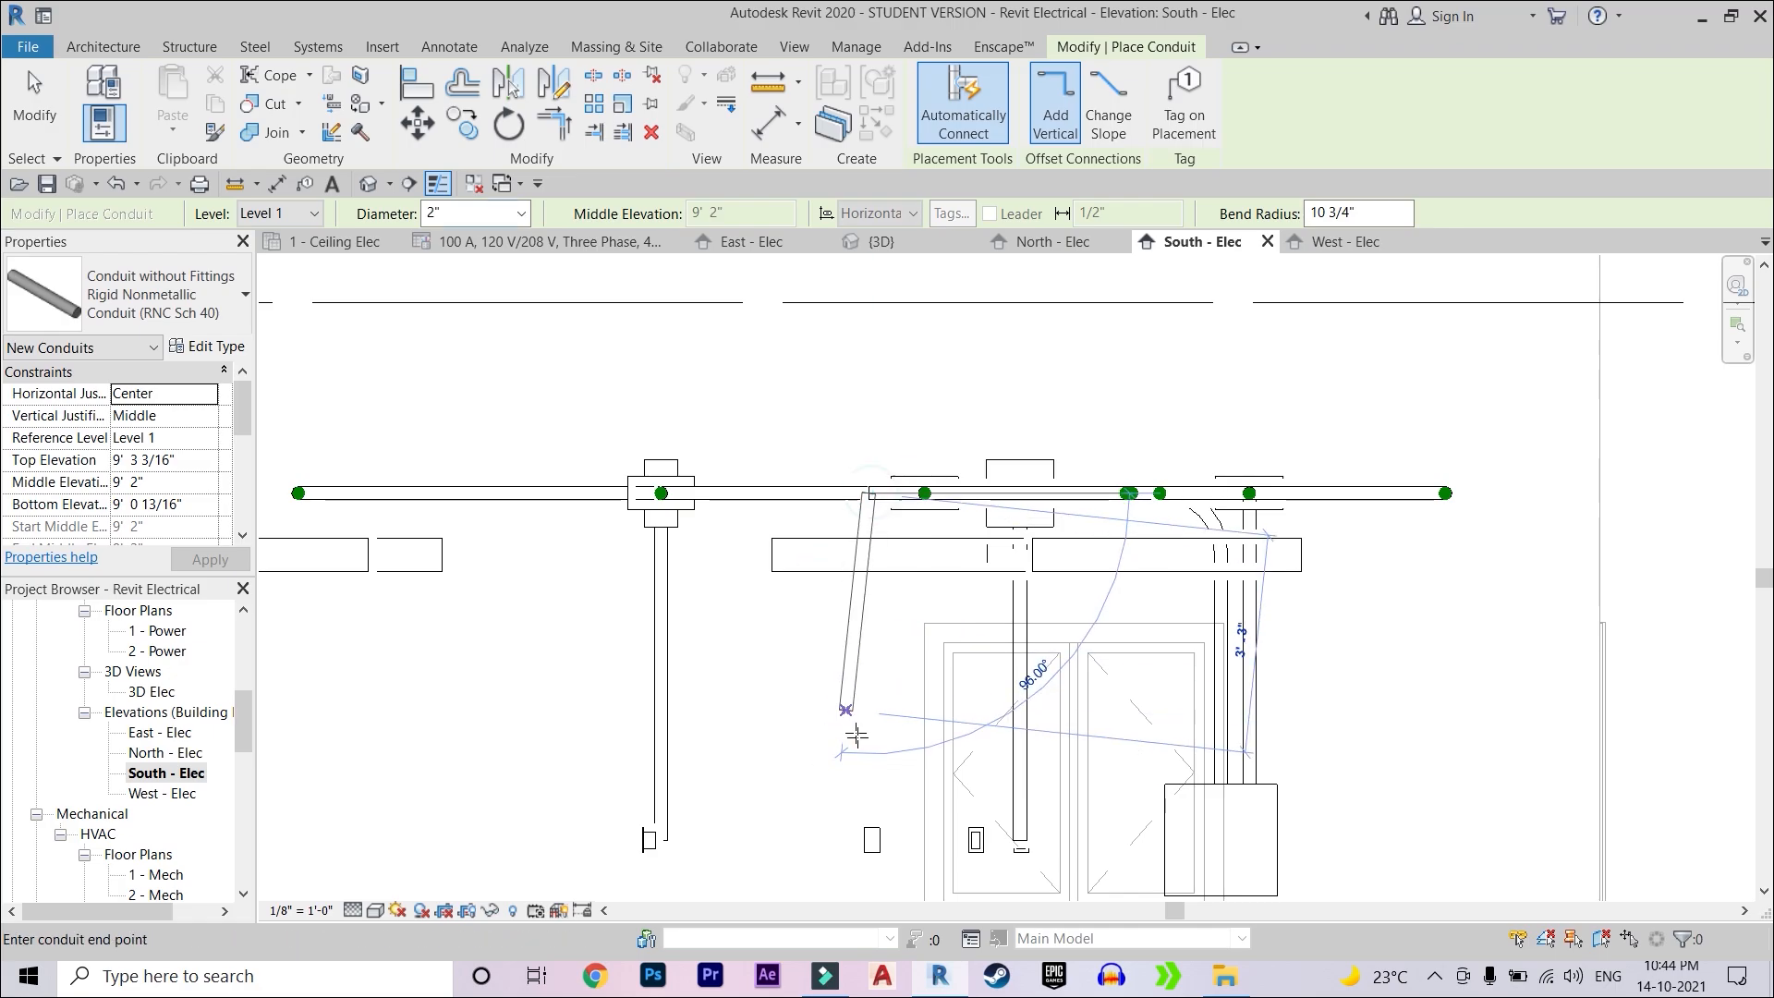
click(872, 811)
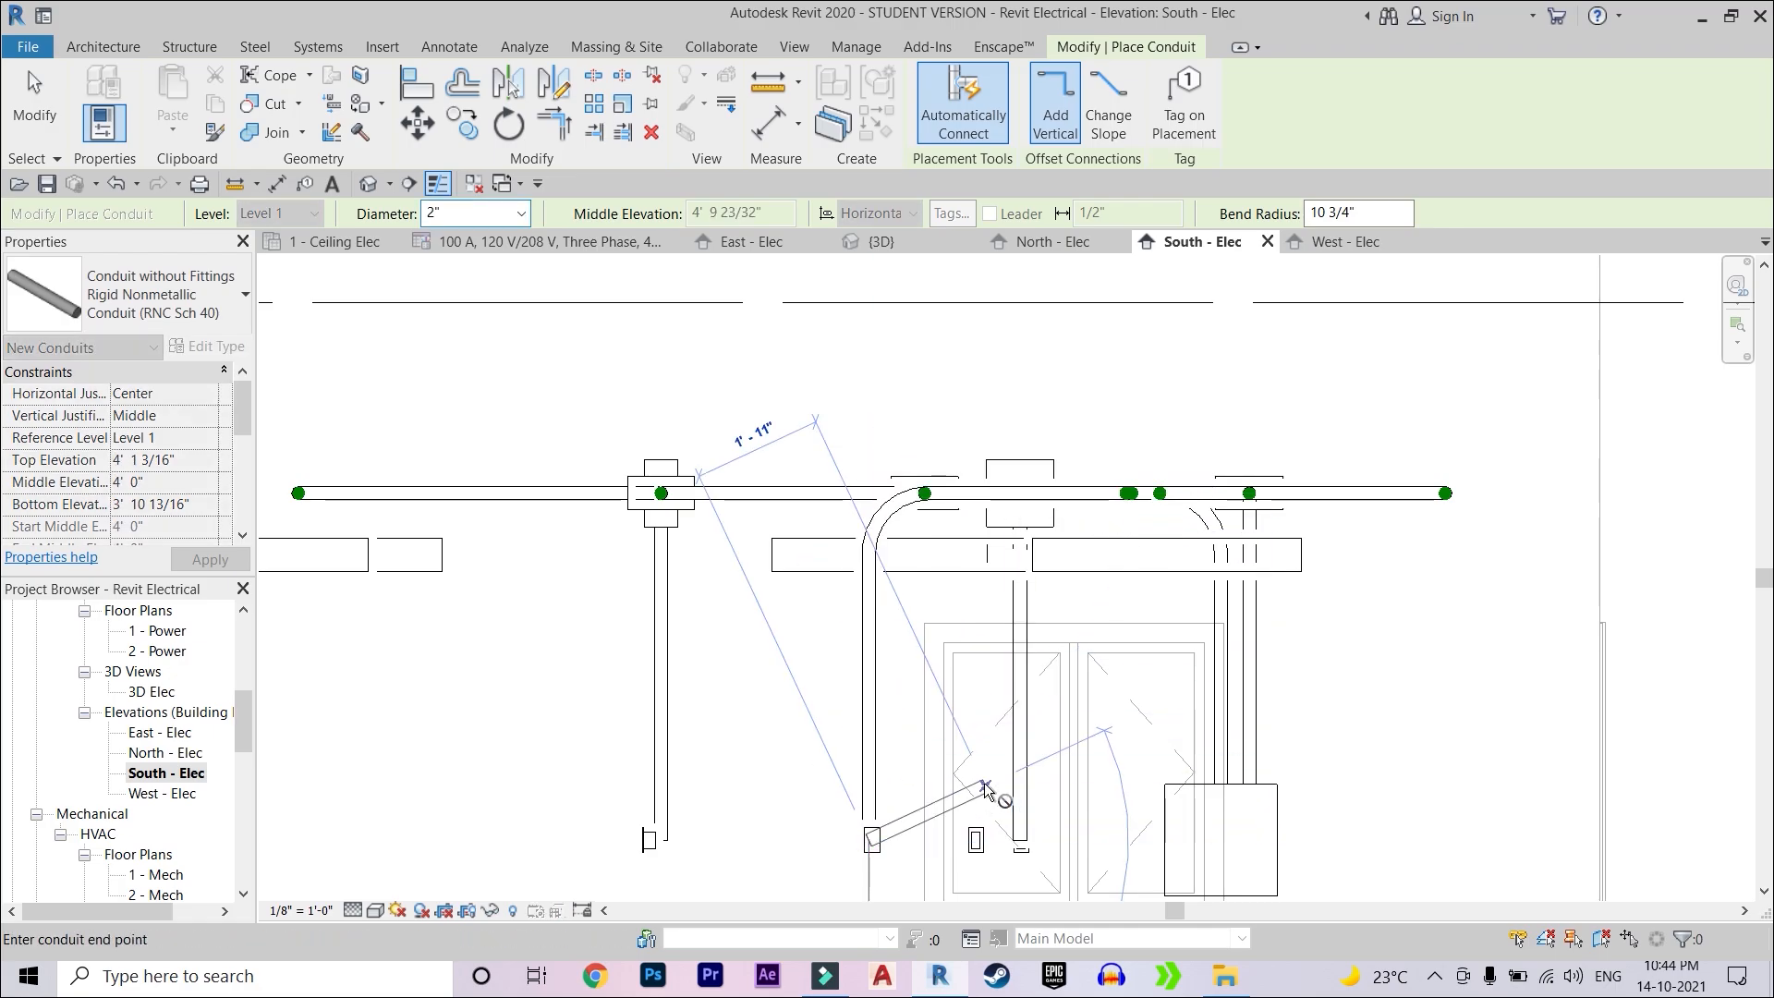
key(Escape)
key(Escape)
- Review the new Security room switch drop and the surrounding conduits in the 3D view
click(794, 46)
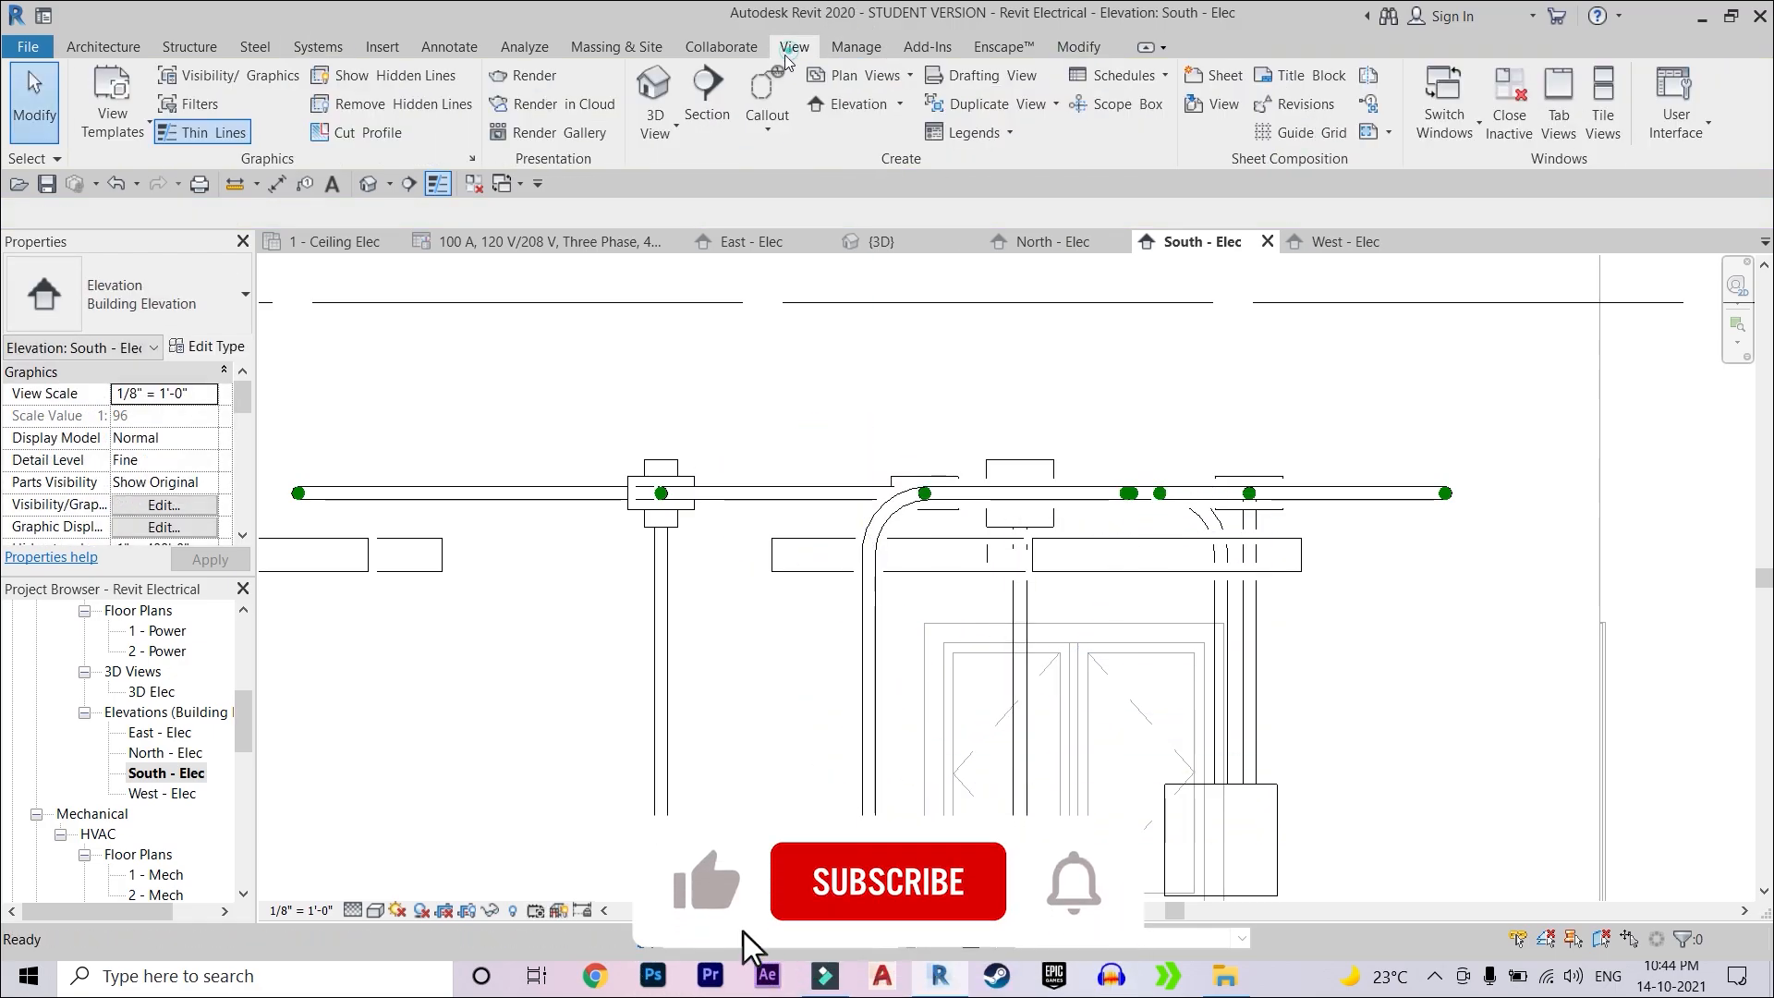
click(655, 92)
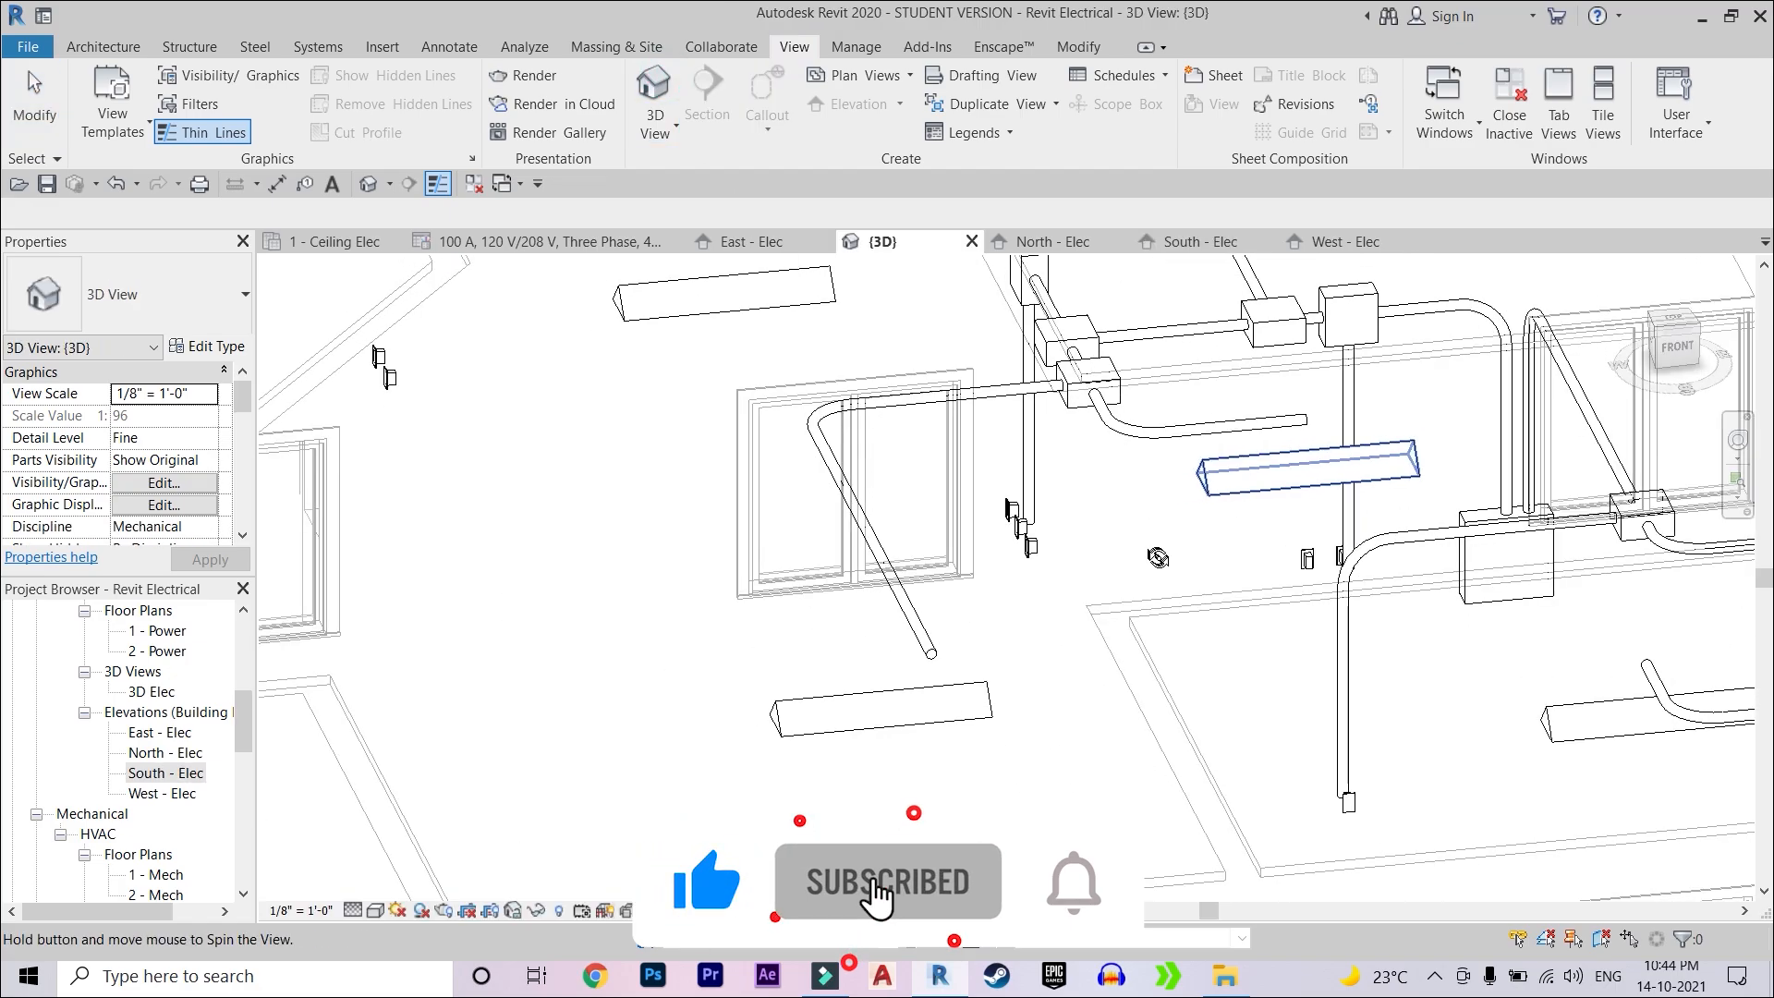
shift+middle_drag(1143, 524, 887, 554)
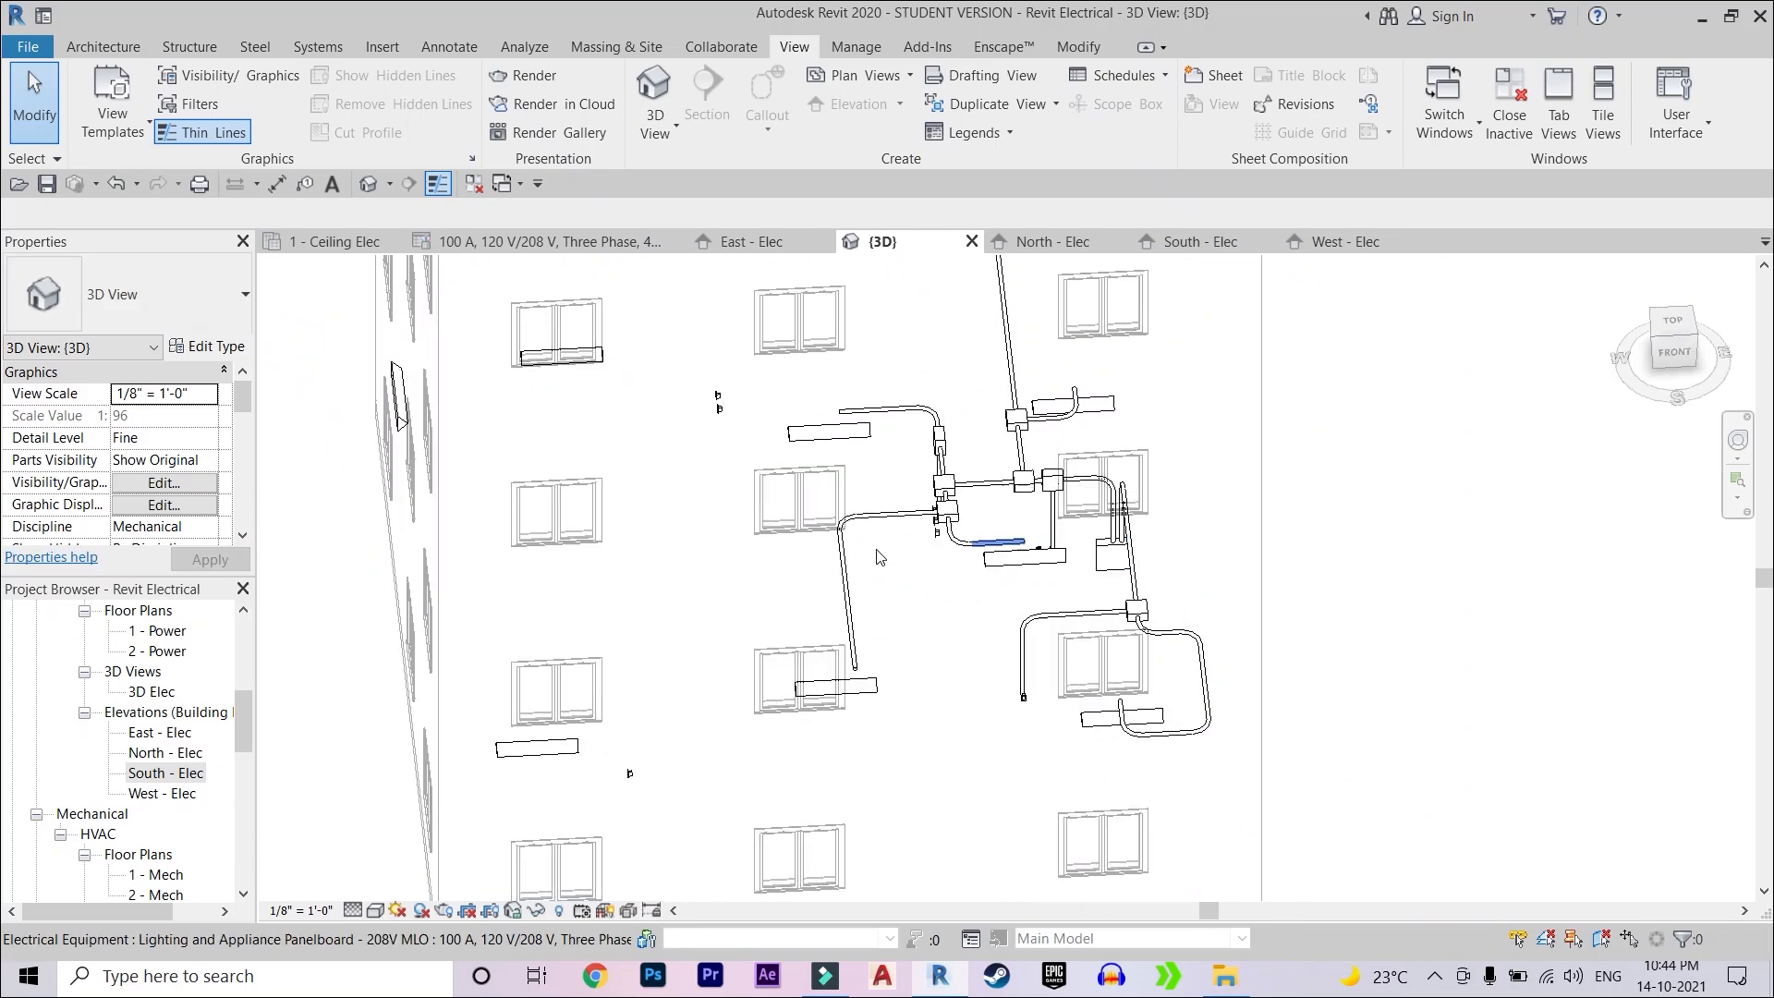
- In the 1 - Ceiling Elec plan, run a 2" conduit at 4' 0" elevation from the Hall fixture's conduit over to the Washroom wall
scroll(171, 699, up, 3)
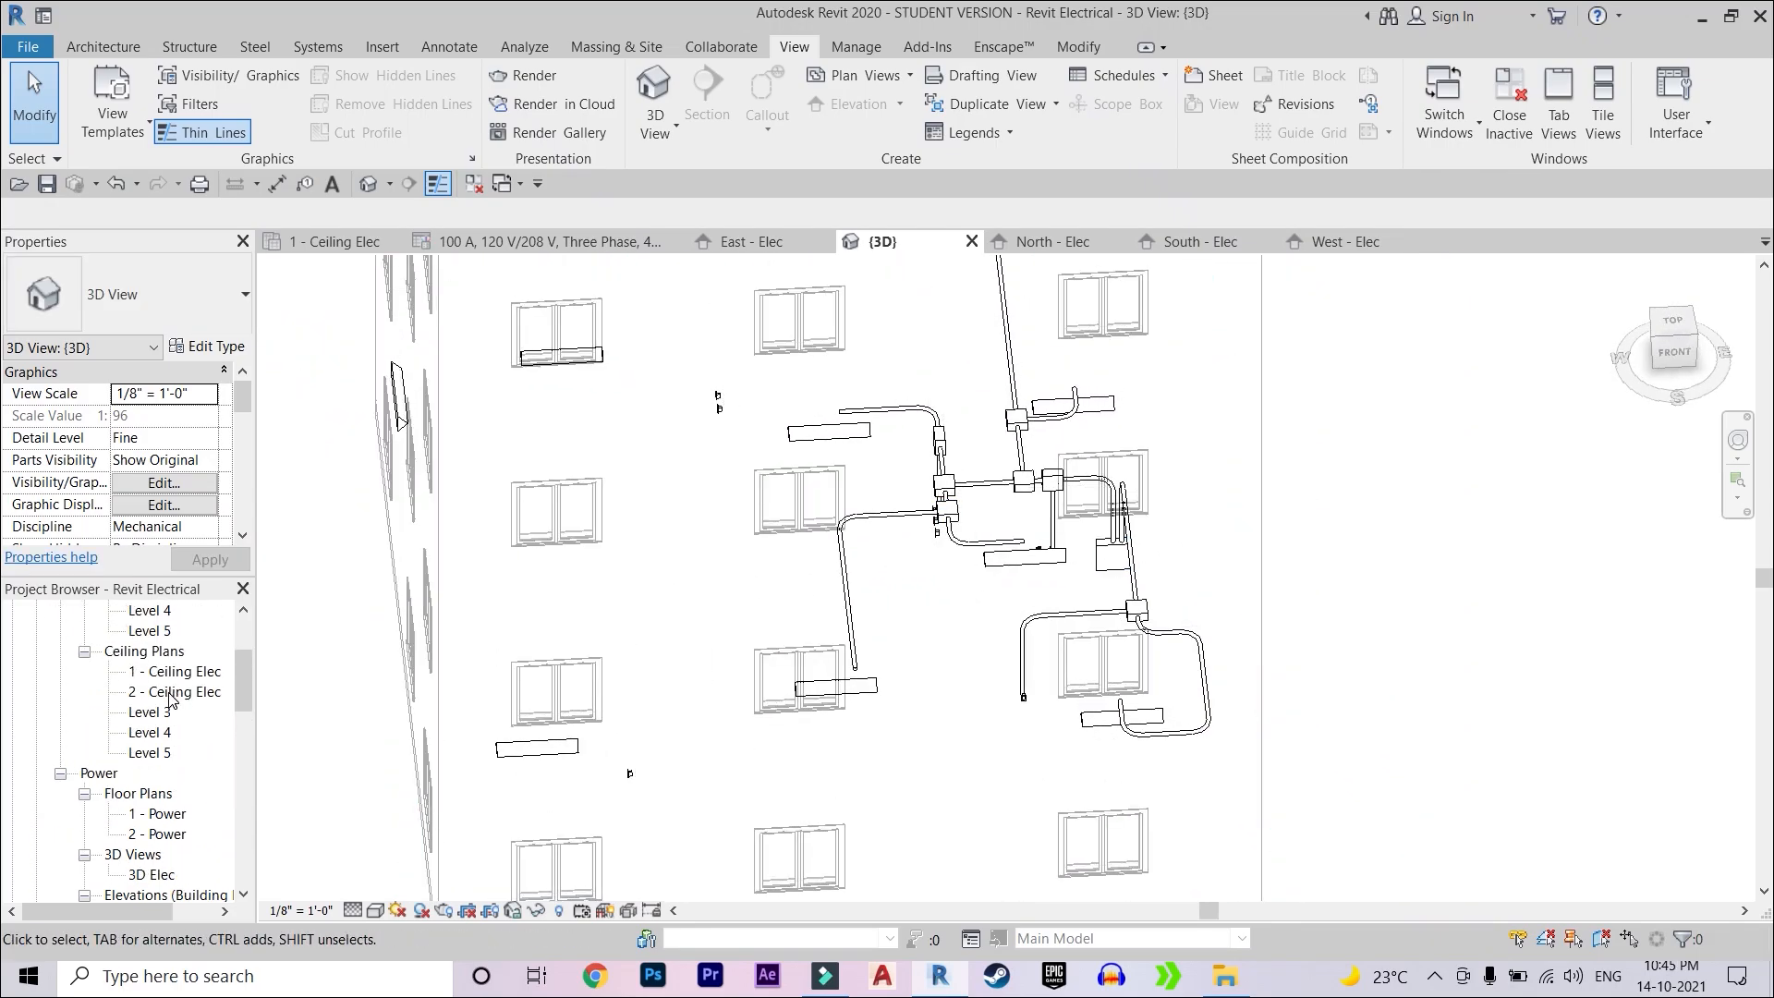
double_click(174, 674)
key(c)
key(n)
scroll(781, 536, up, 2)
scroll(821, 361, up, 2)
middle_drag(820, 361, 879, 495)
click(884, 499)
scroll(736, 500, down, 2)
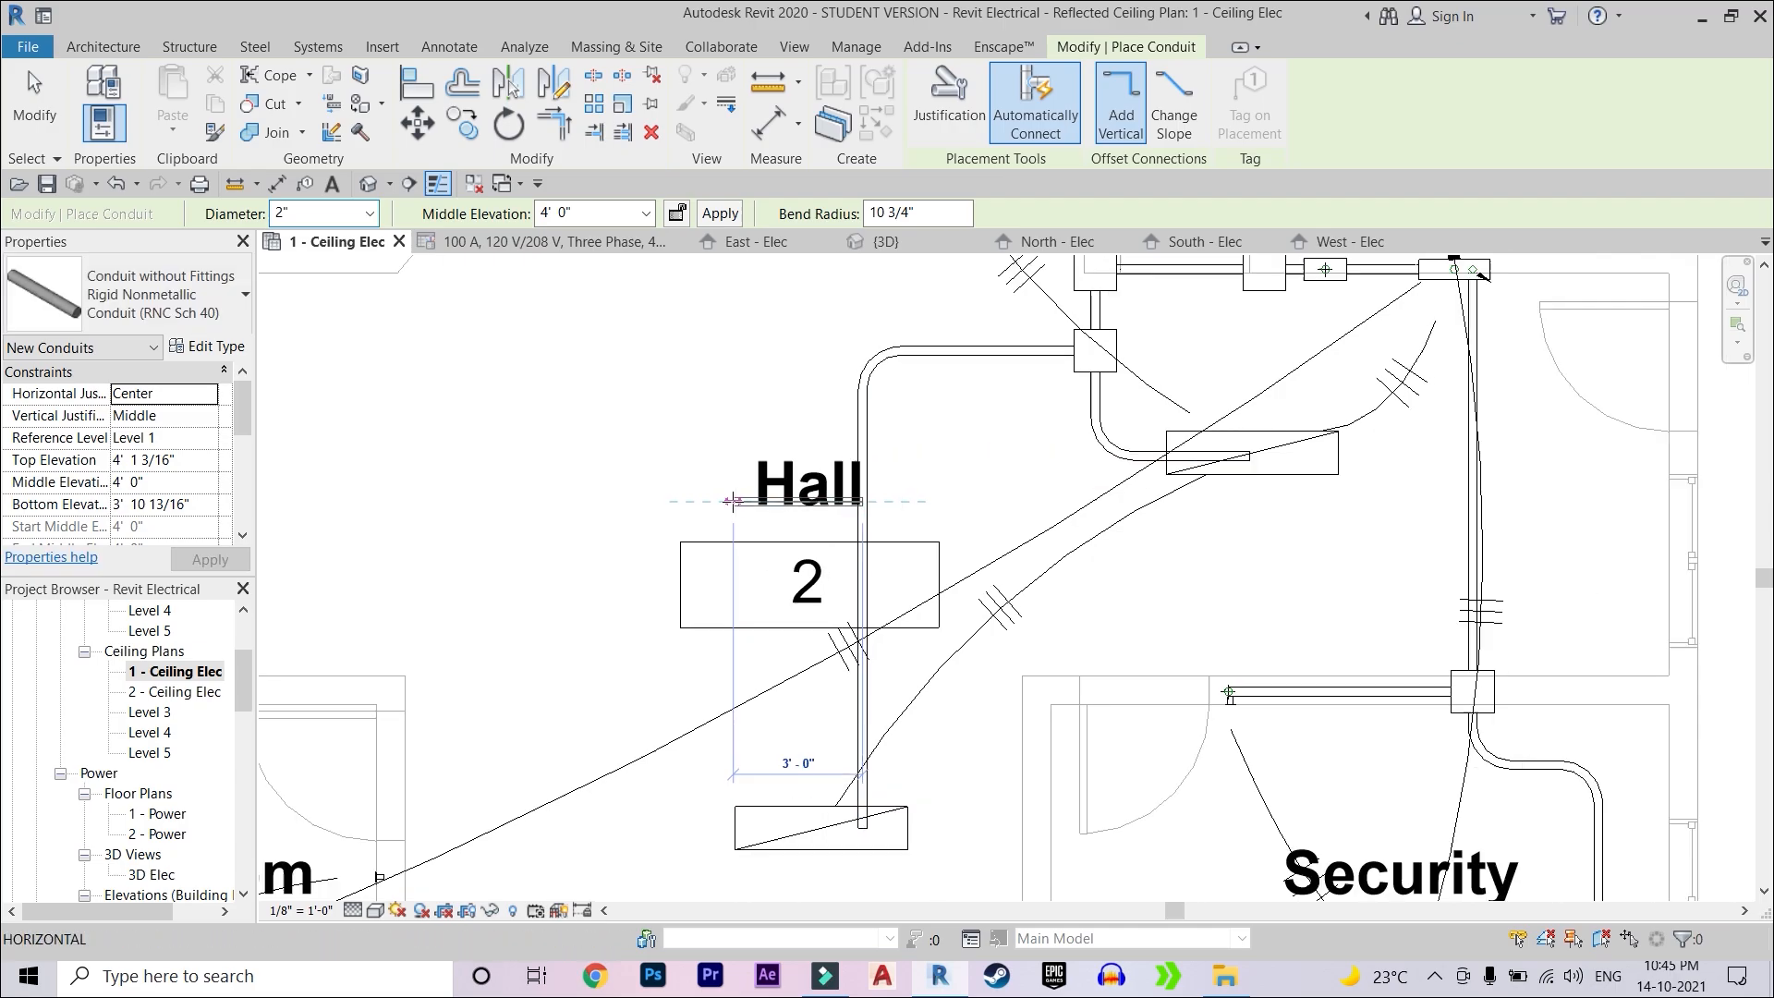
middle_drag(416, 499, 766, 447)
click(764, 447)
click(764, 612)
- Nudge the conduit on the Washroom wall sideways to line it up with the Washroom switch
middle_drag(742, 568, 731, 581)
key(Escape)
click(764, 625)
scroll(764, 638, up, 3)
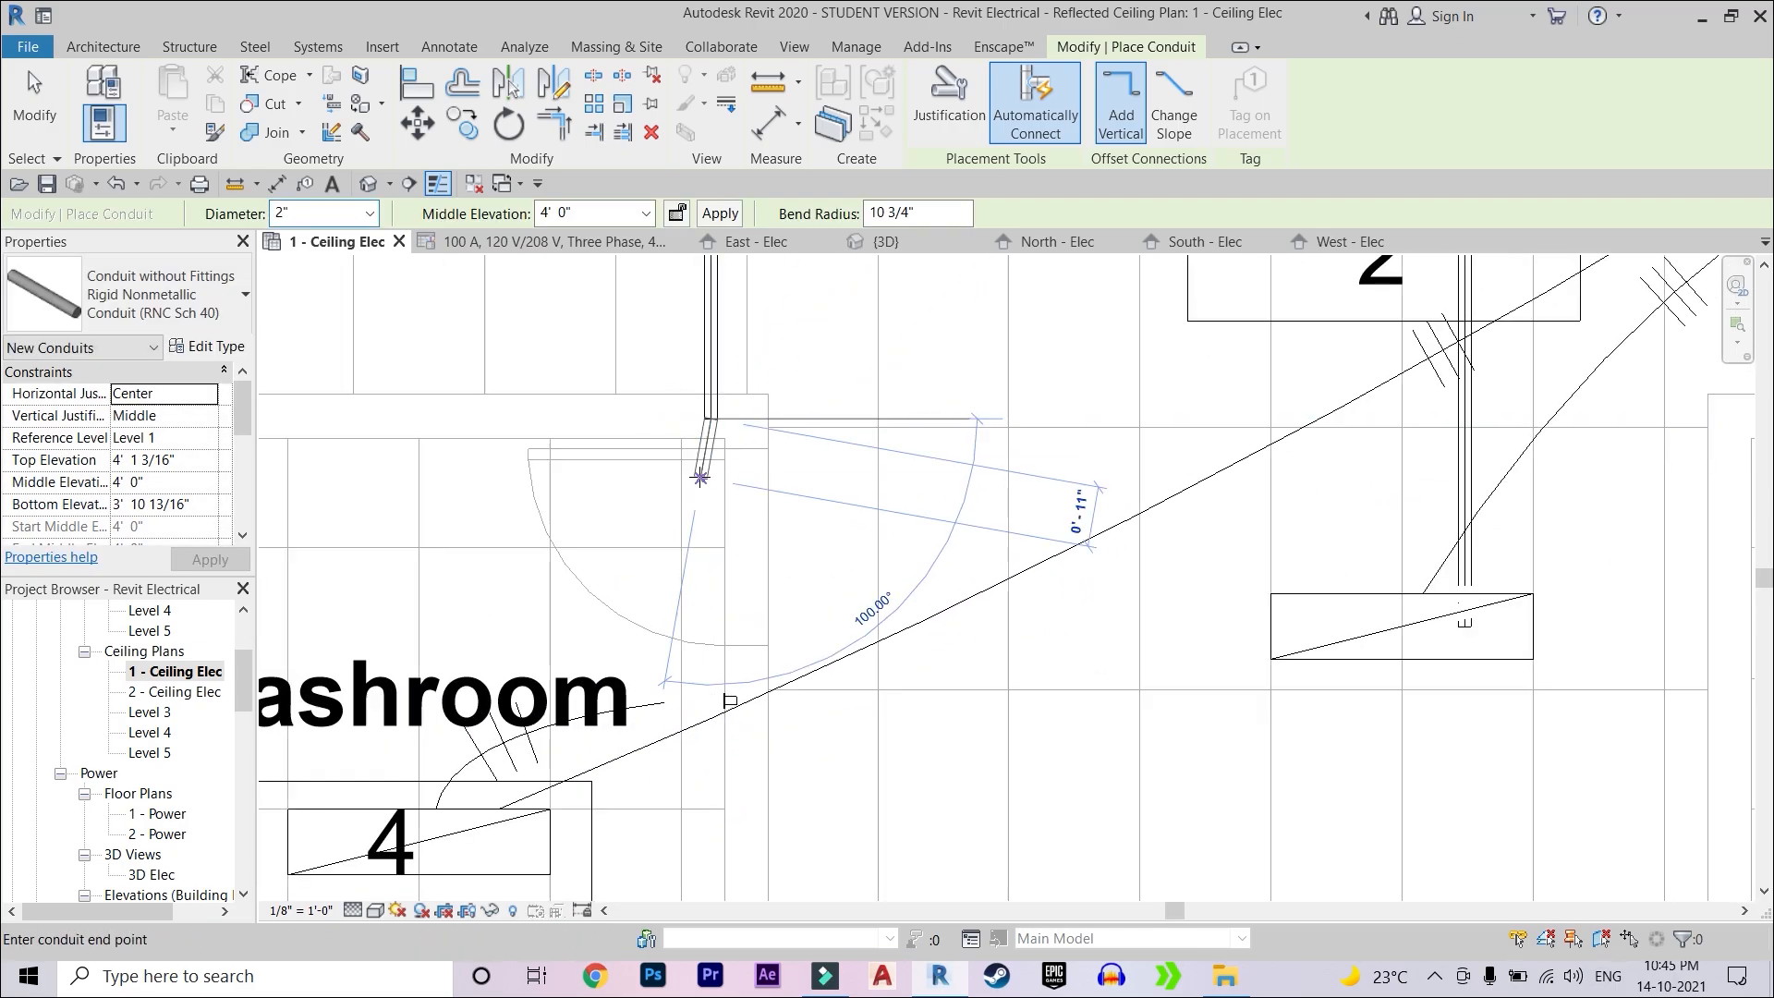
scroll(764, 601, down, 3)
key(Escape)
key(Escape)
click(765, 554)
key(Right)
key(Right)
key(Right)
- Extend the 4' 0" conduit along the Washroom wall past the switch and around to the Washroom light fixture
key(c)
key(n)
click(785, 630)
click(825, 594)
scroll(919, 597, down, 2)
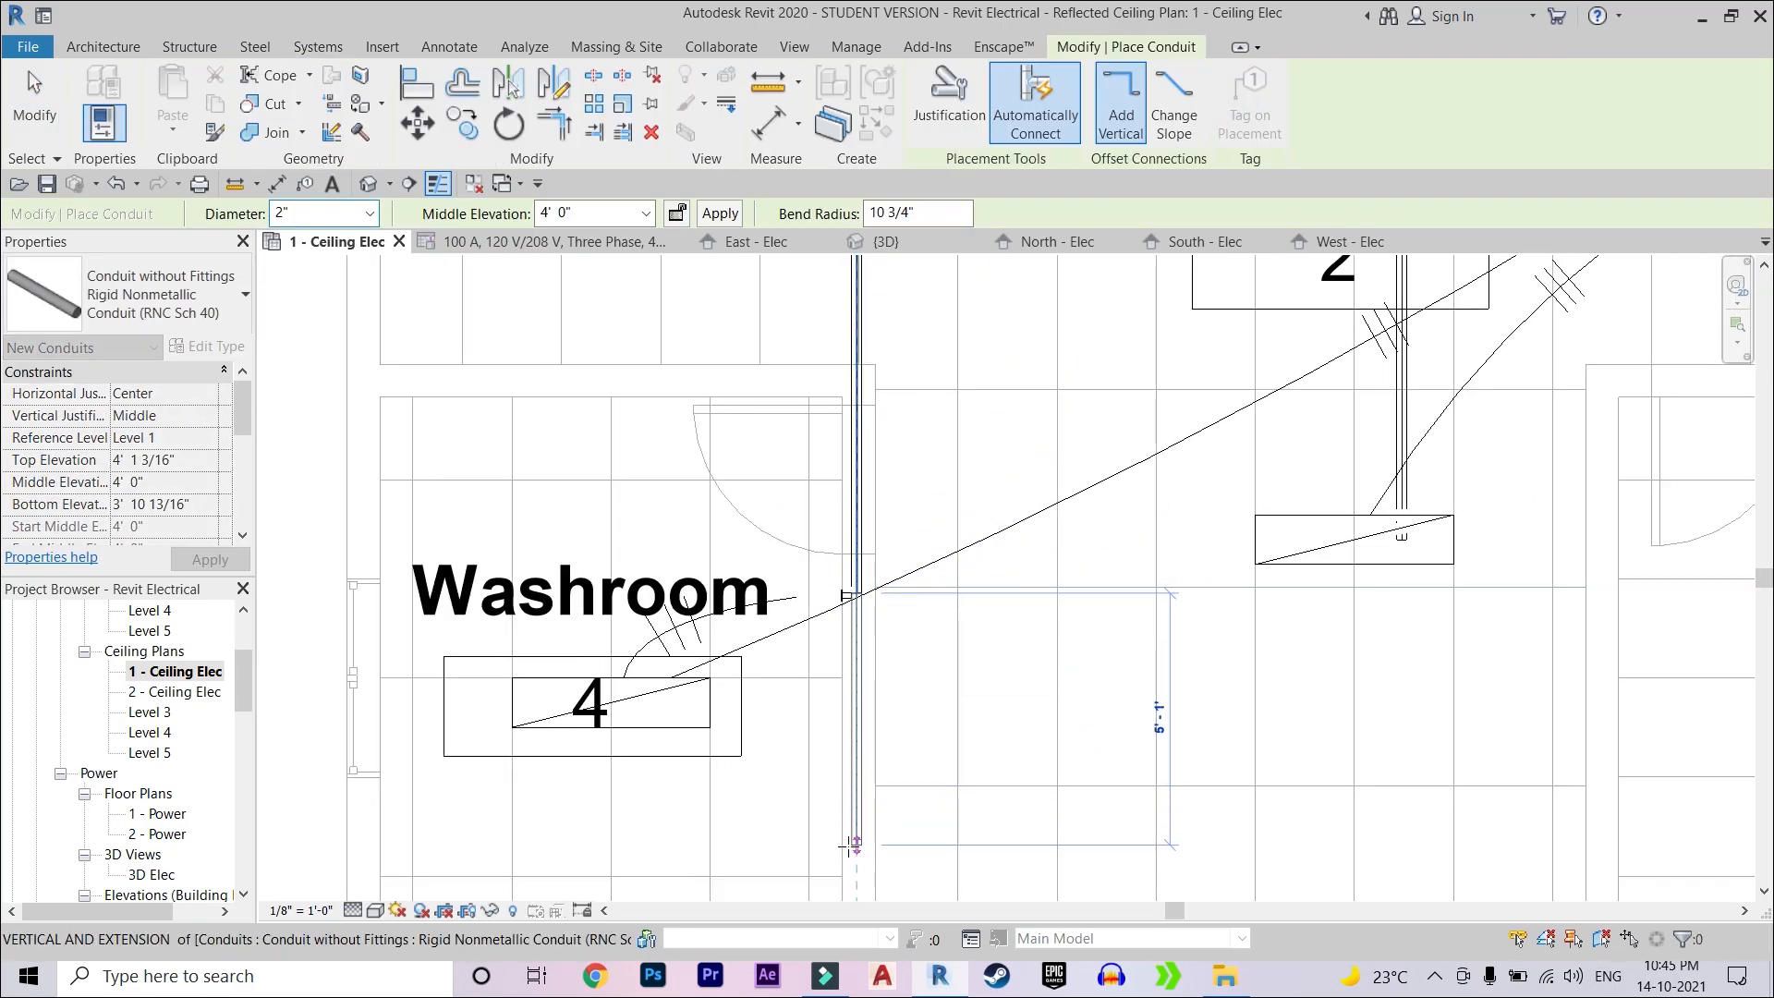
middle_drag(852, 840, 872, 702)
click(874, 684)
click(628, 683)
click(629, 561)
key(Escape)
key(Escape)
- Check the height of the Washroom conduit run in the East - Elec elevation and the 3D view
scroll(164, 737, down, 2)
double_click(159, 773)
scroll(1238, 582, up, 1)
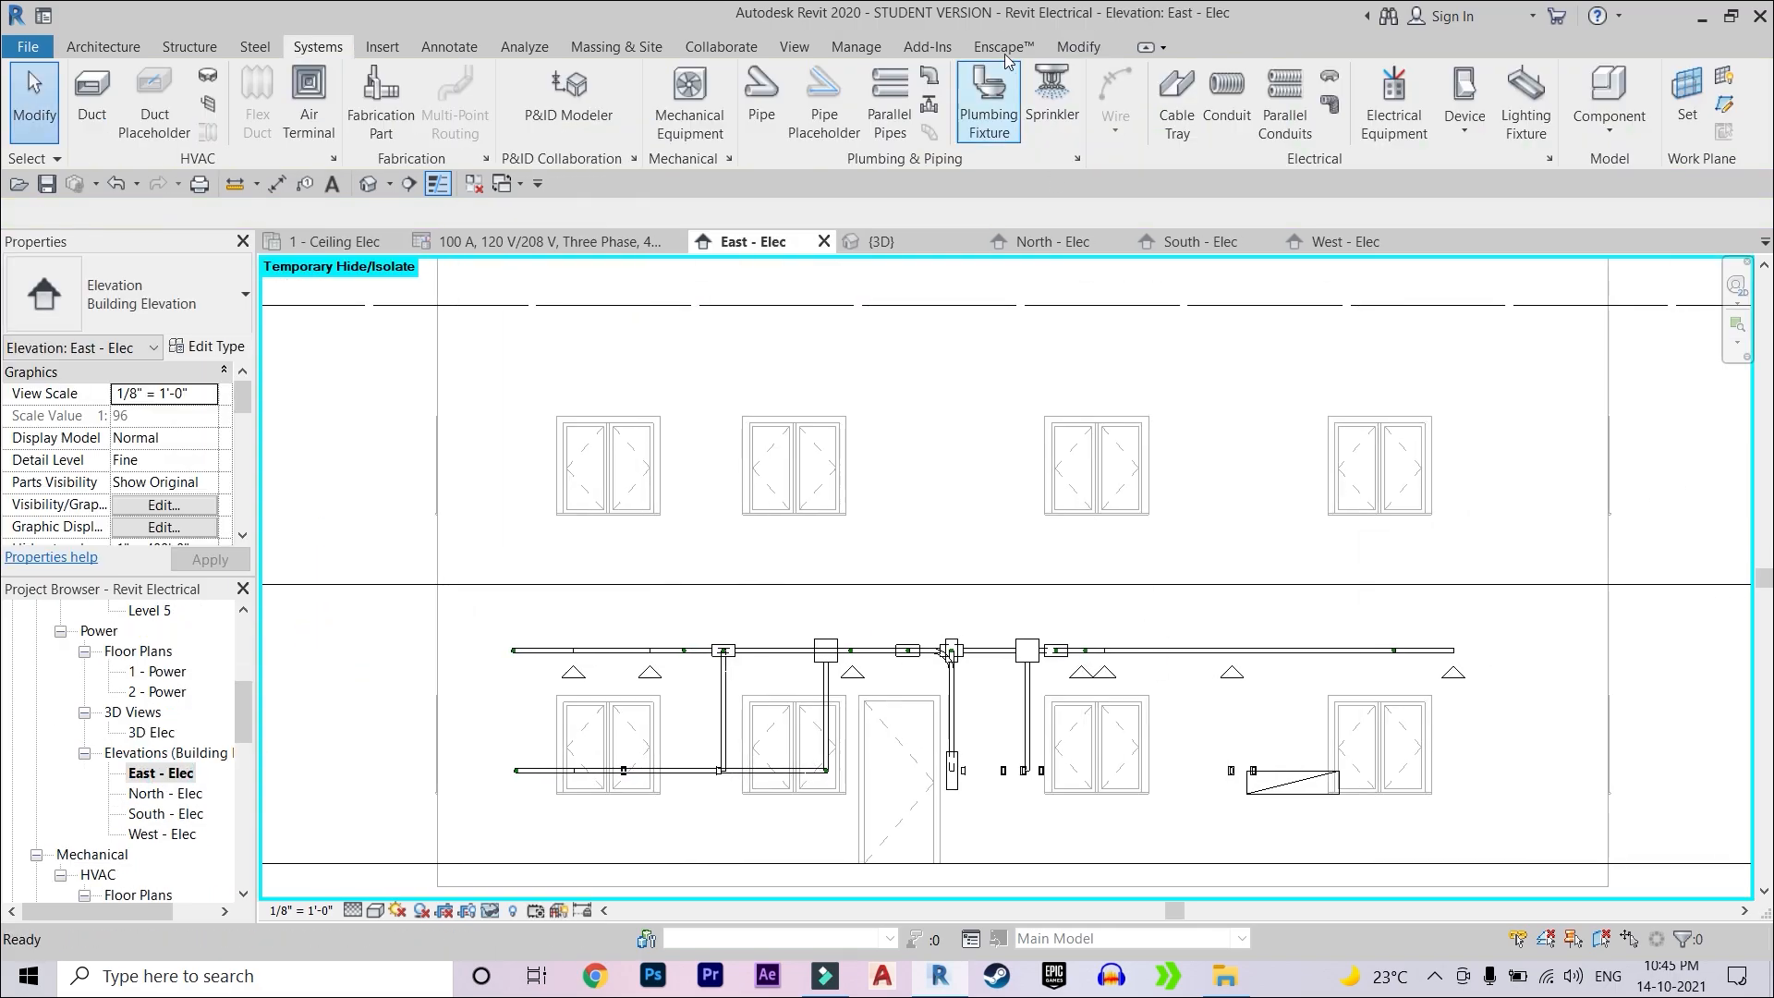
click(794, 47)
click(654, 85)
shift+middle_drag(886, 388, 924, 305)
scroll(831, 443, up, 3)
shift+middle_drag(794, 460, 869, 480)
- Select the conduits and elbows of the 4' 0" Washroom run in the 3D view and remove them
click(852, 736)
ctrl+click(993, 768)
ctrl+click(1054, 592)
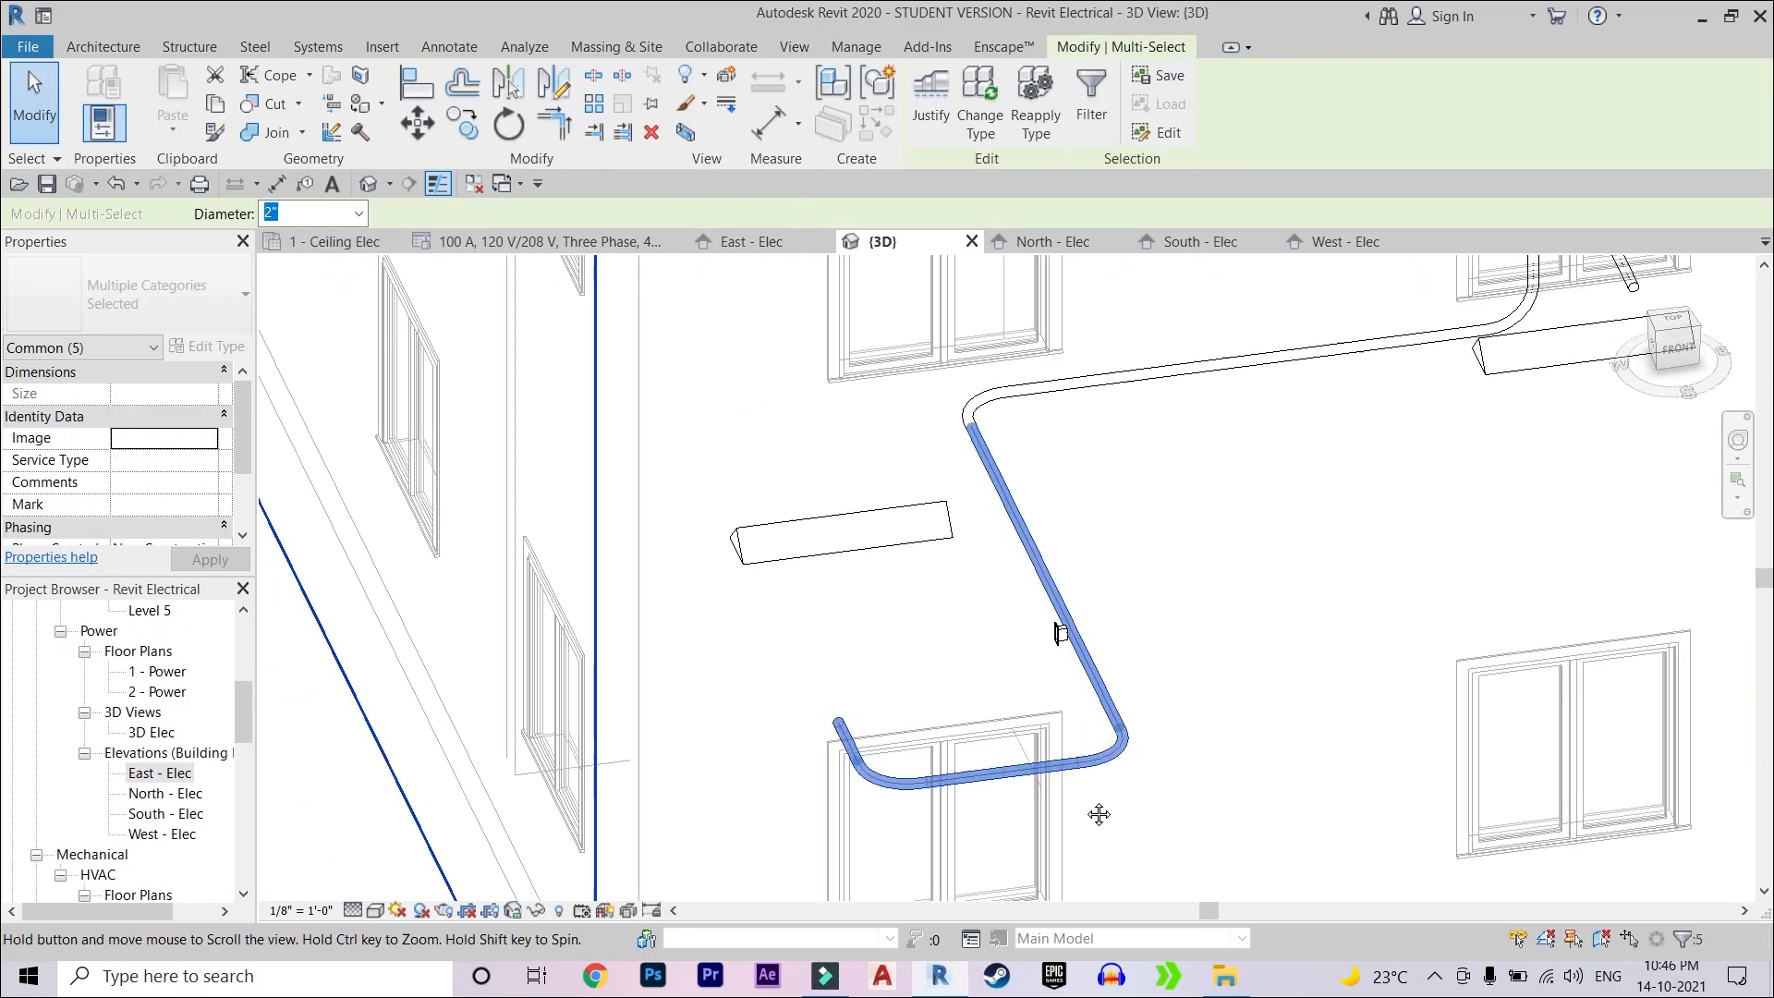
middle_drag(1096, 816, 1036, 897)
ctrl+click(1636, 265)
key(Escape)
ctrl+click(1004, 591)
ctrl+click(1036, 638)
ctrl+click(1201, 632)
ctrl+click(1414, 584)
ctrl+click(1041, 511)
middle_drag(1090, 305, 705, 822)
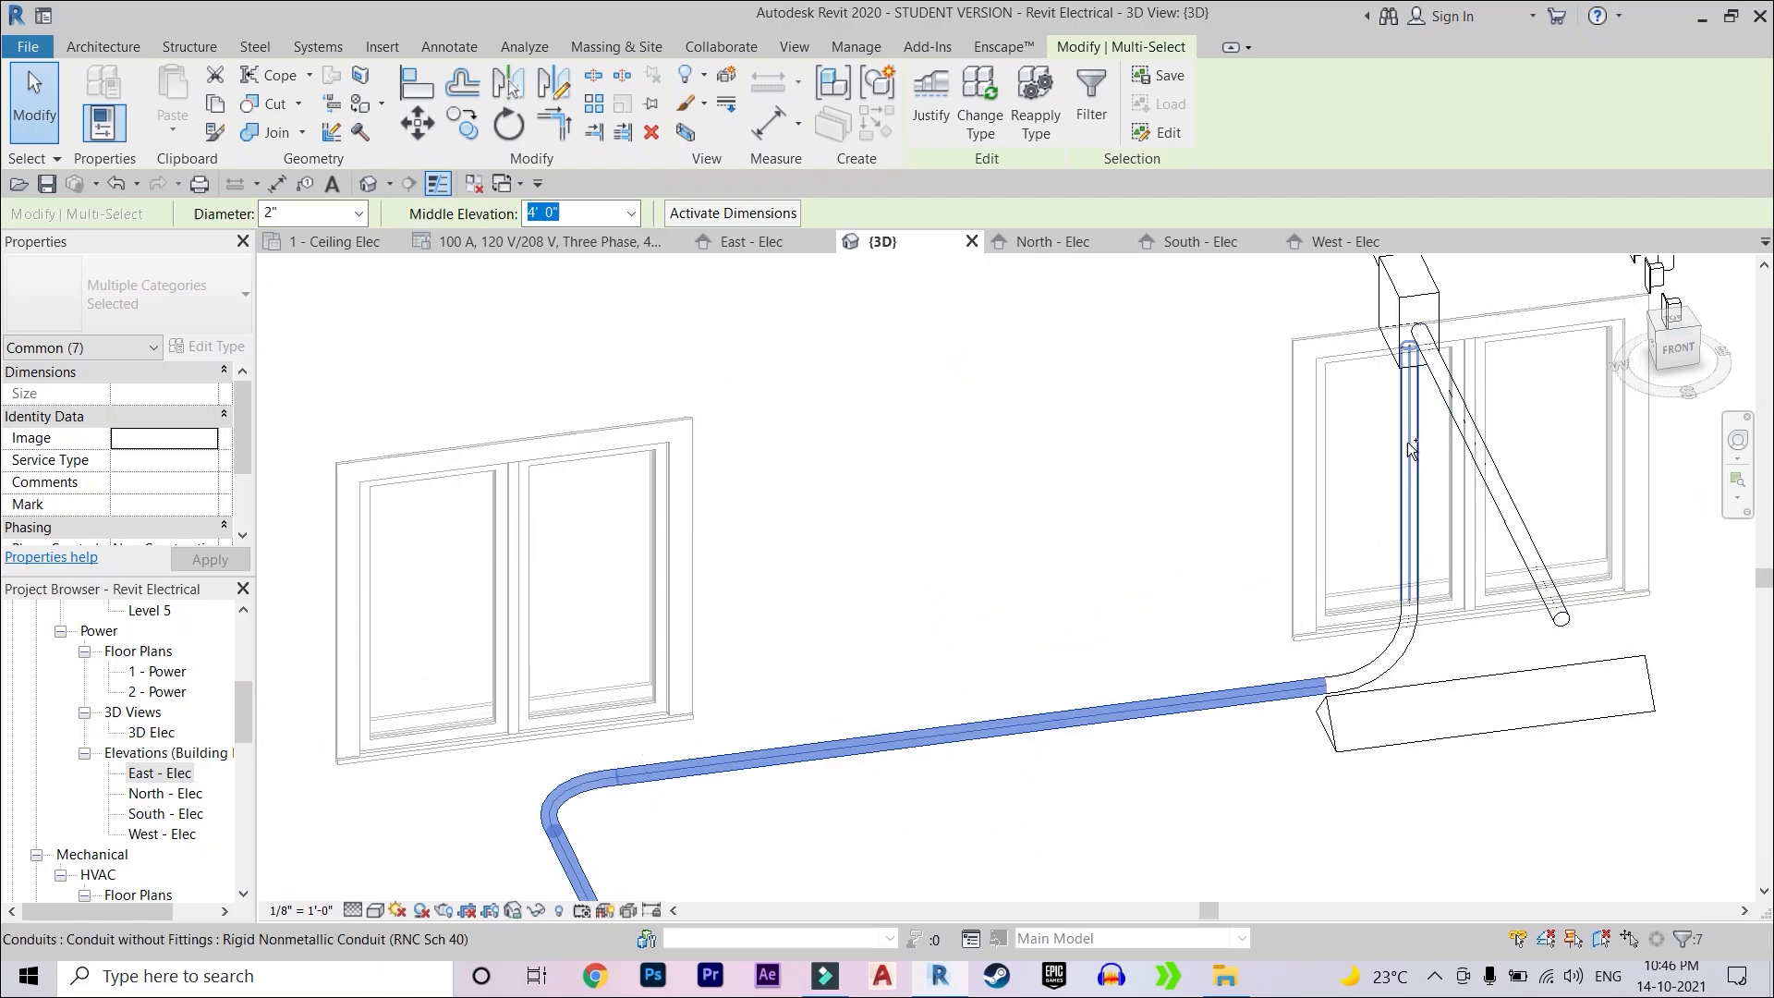
ctrl+click(1411, 453)
shift+click(1413, 514)
ctrl+click(1400, 648)
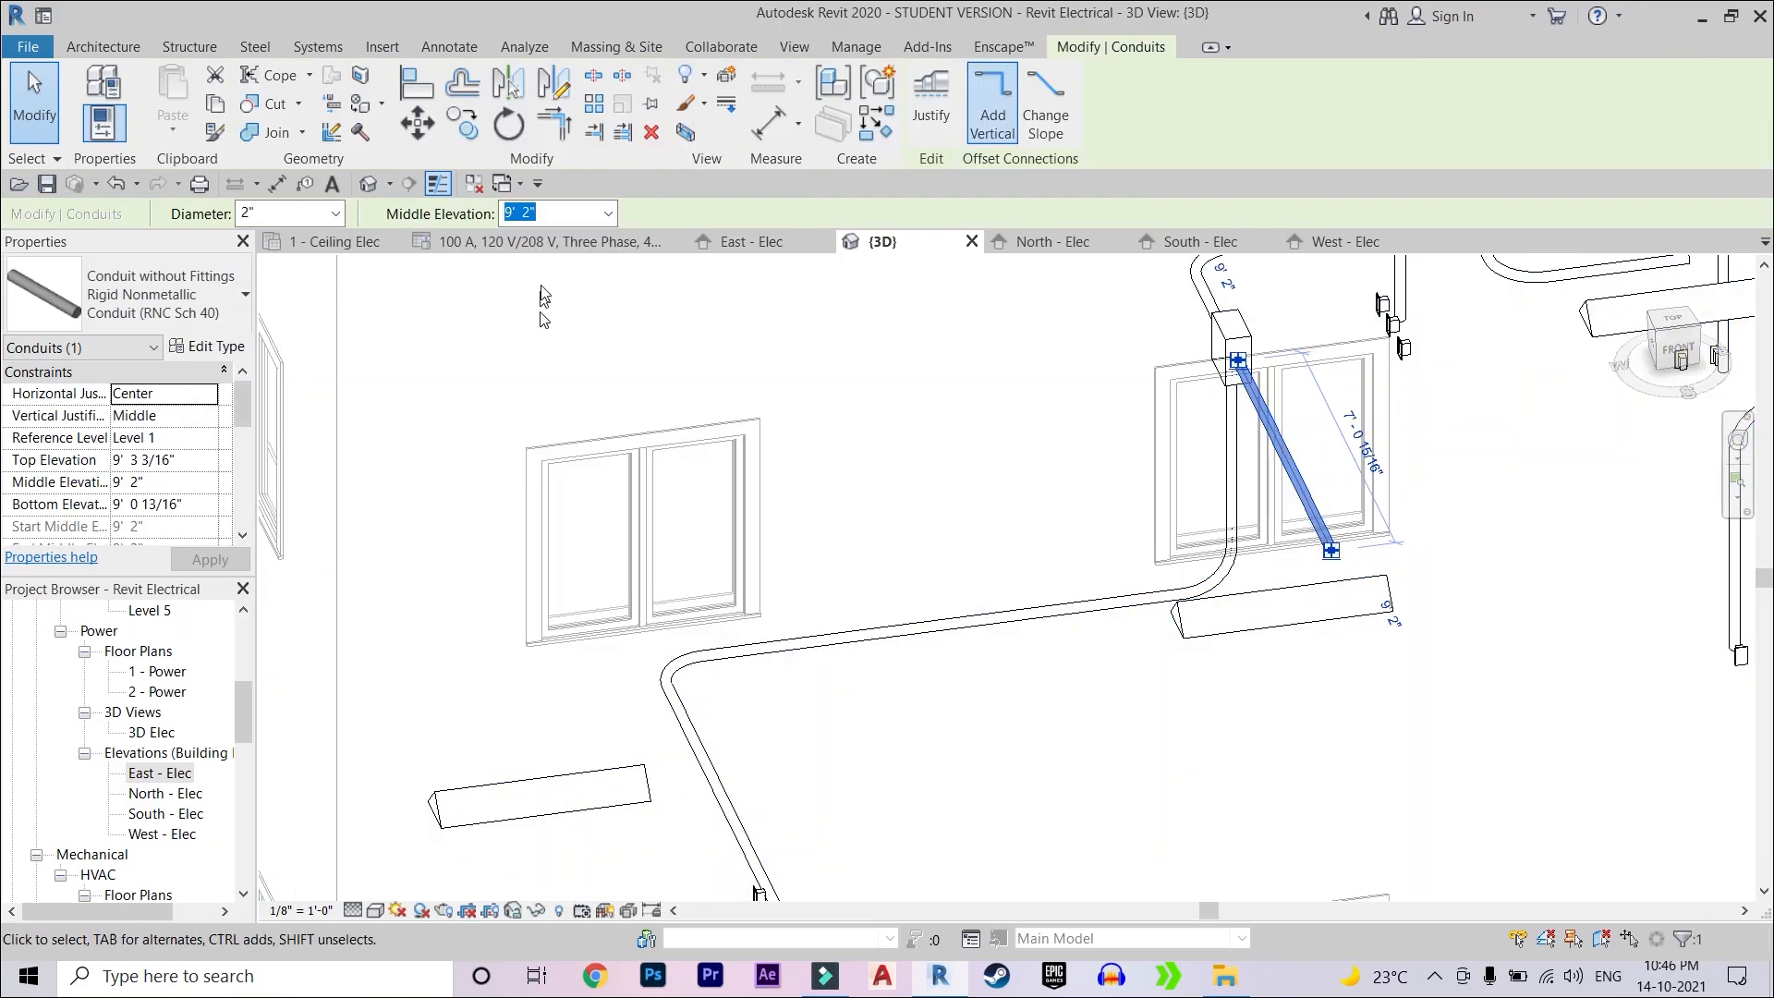
click(914, 580)
key(Escape)
- In the ceiling plan, draw a 2" conduit at 9' 2" elevation from the Hall fixture's conduit along the Washroom wall and around to the Washroom fixture
scroll(946, 708, down, 5)
scroll(946, 707, up, 5)
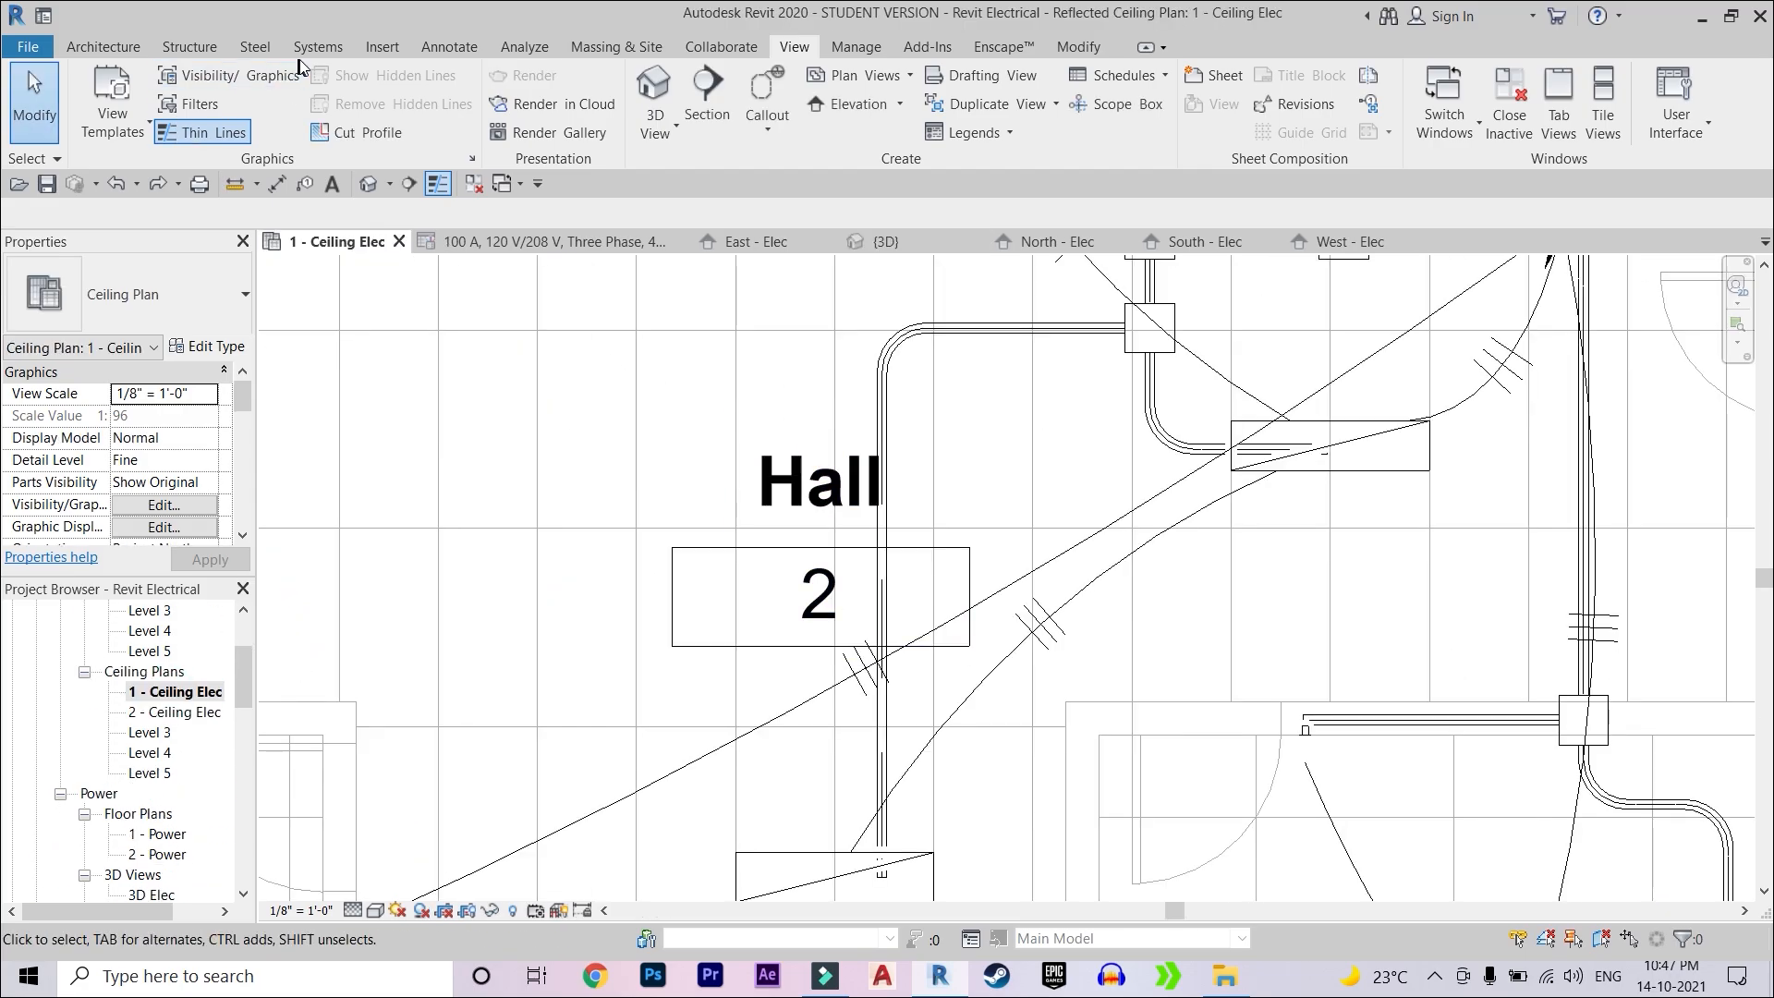
key(c)
key(n)
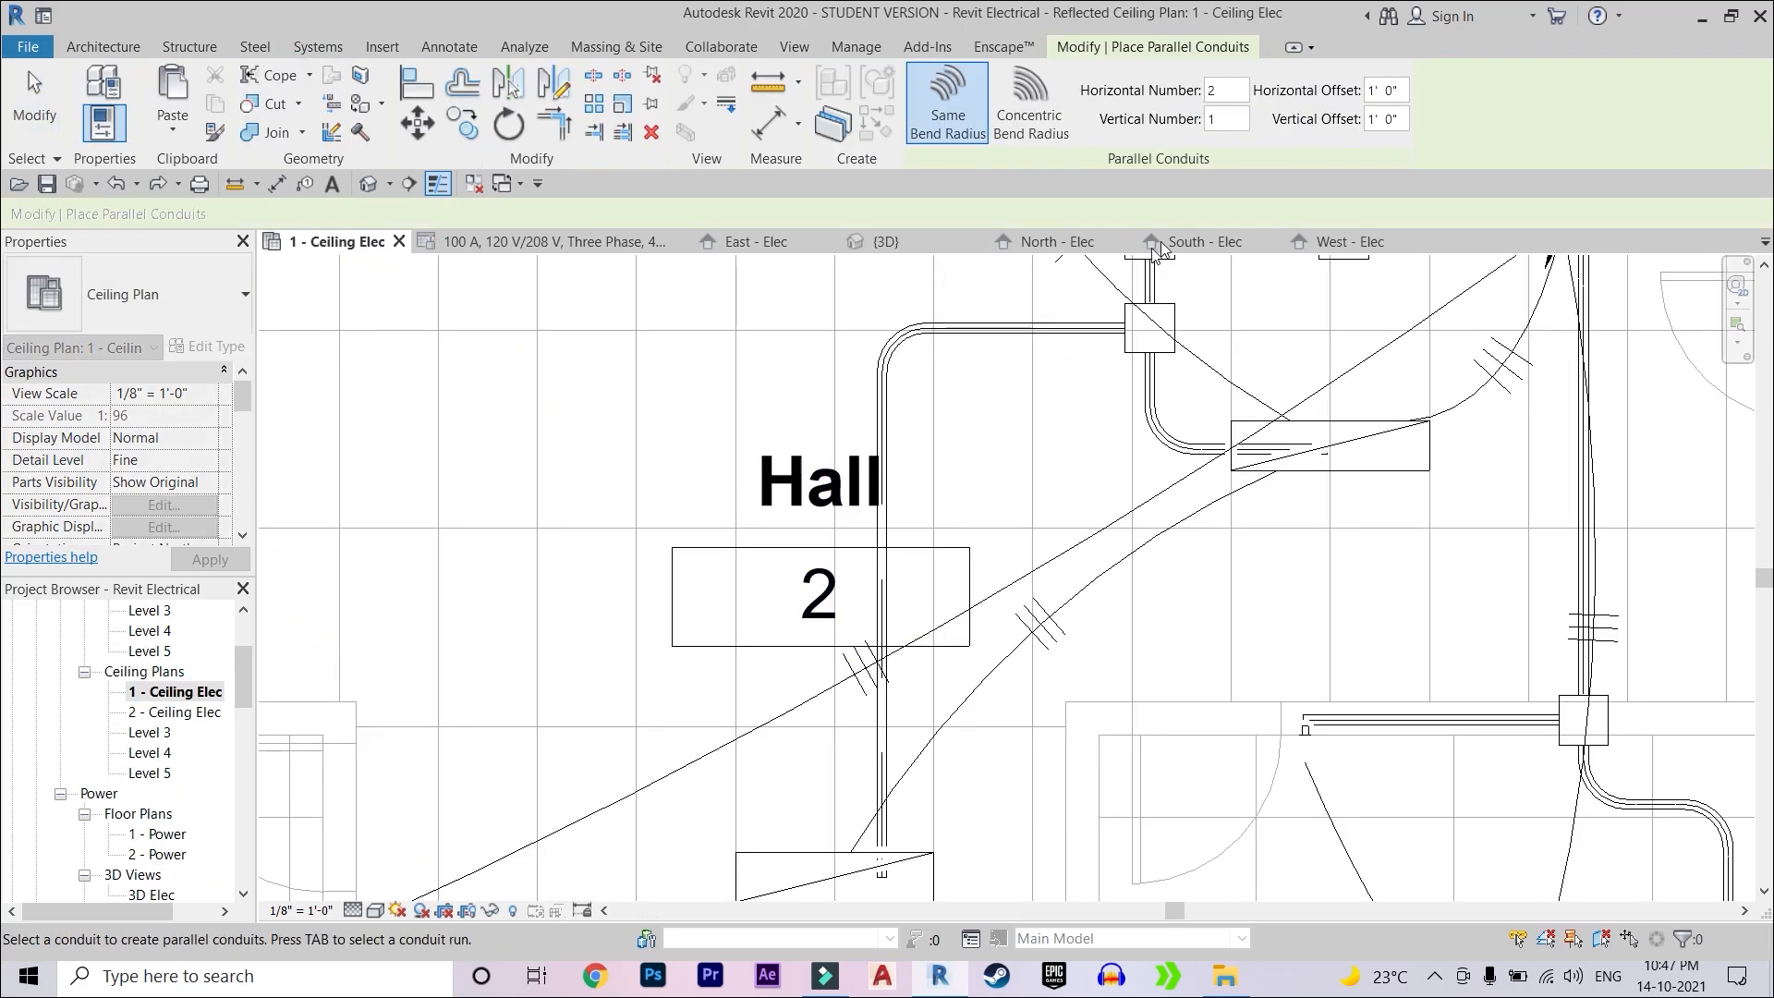
click(882, 717)
middle_drag(517, 713, 819, 471)
click(651, 475)
scroll(665, 564, up, 3)
middle_drag(638, 802, 706, 468)
click(700, 741)
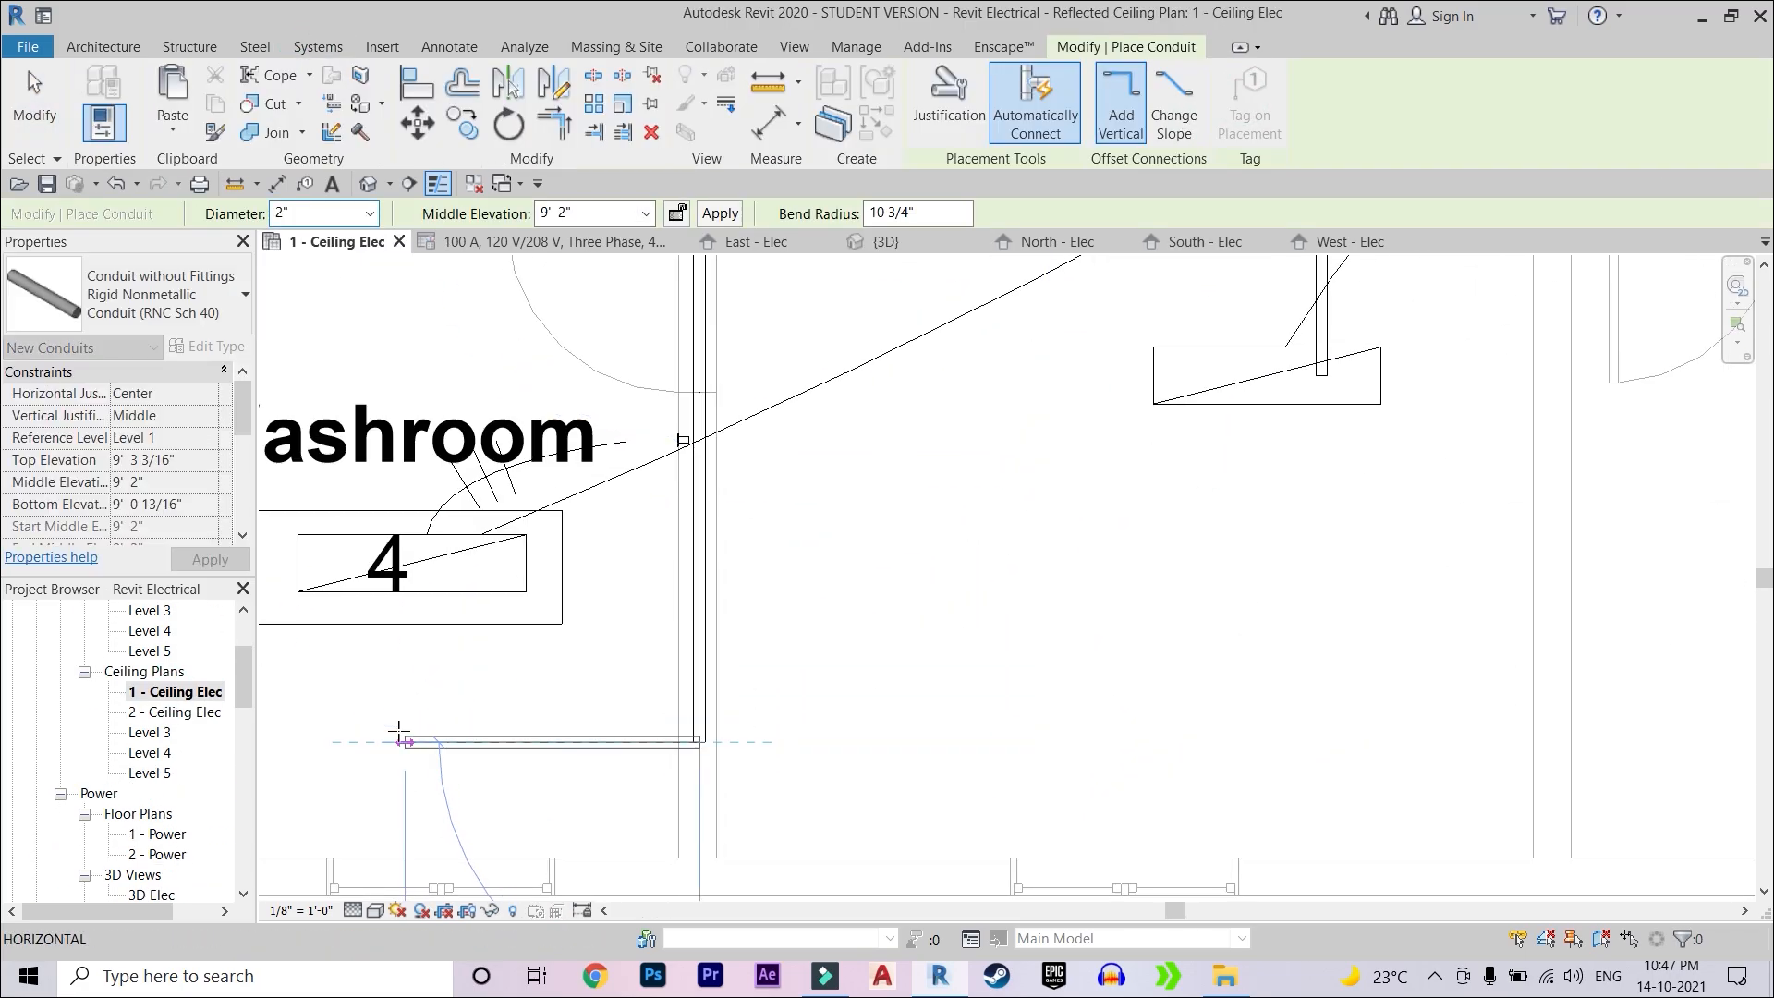
click(410, 742)
click(409, 559)
- Inspect the Washroom conduit run, light fixture and switch in the 3D view
click(795, 48)
click(654, 88)
middle_drag(555, 517, 990, 621)
scroll(993, 623, up, 2)
scroll(201, 820, up, 2)
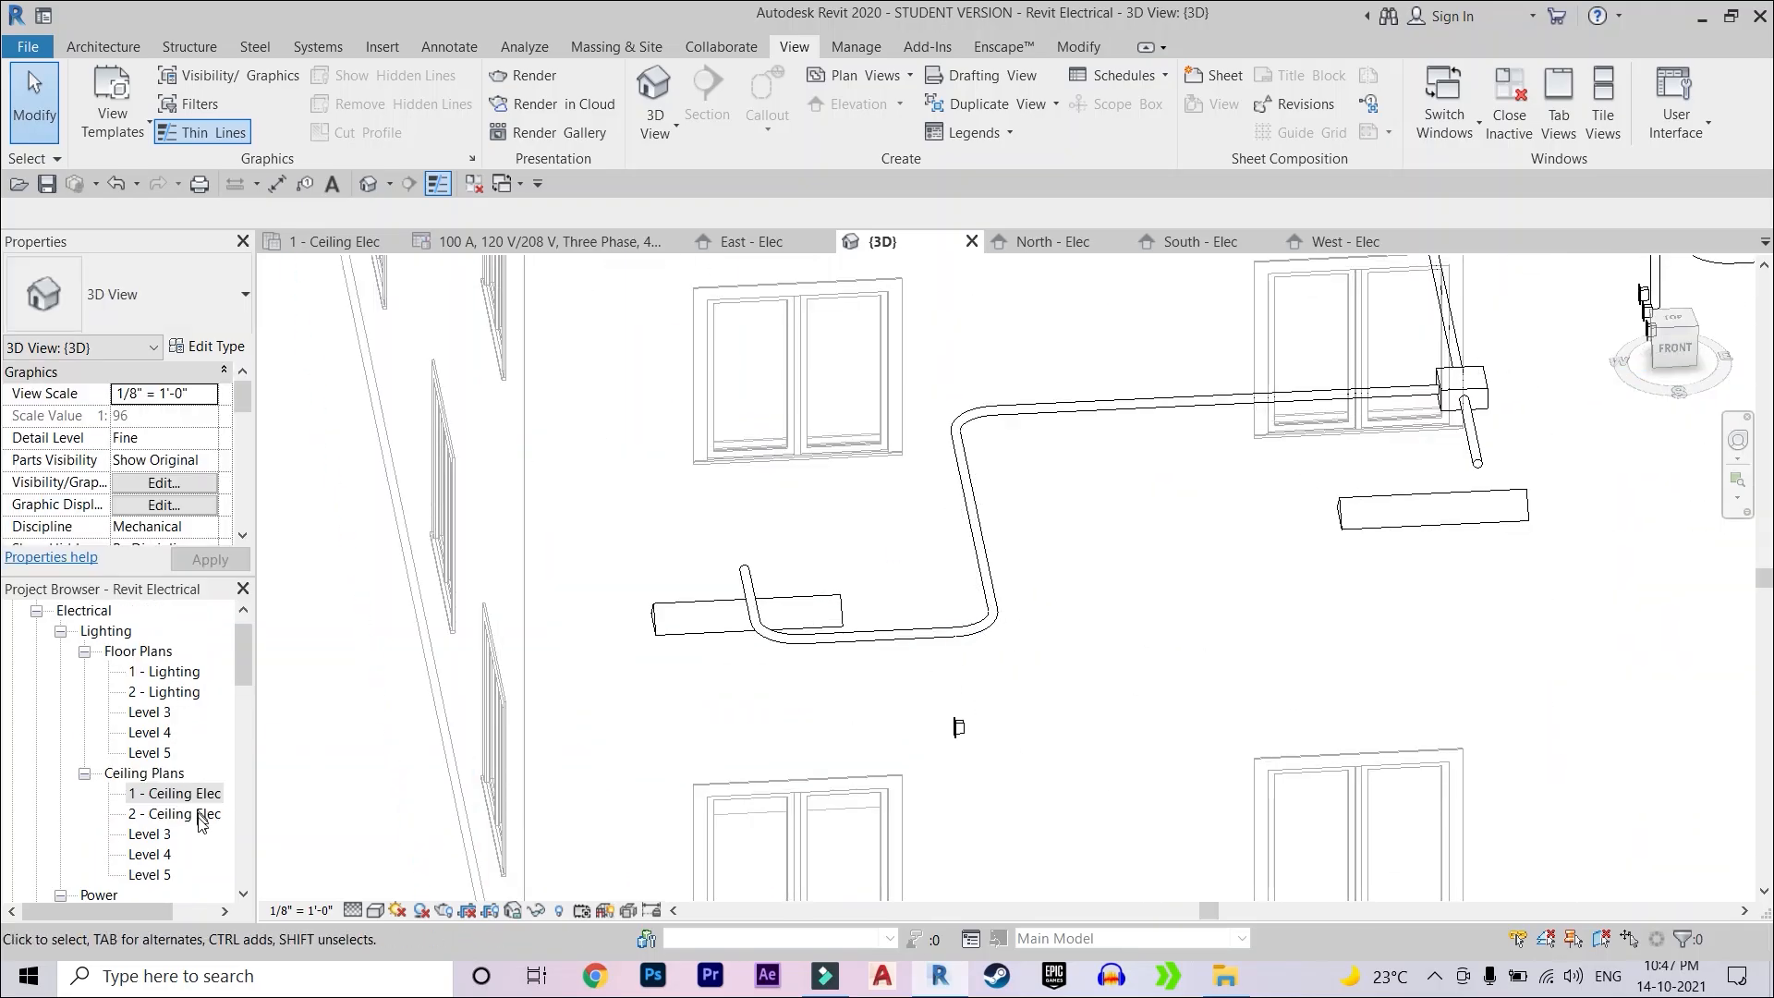
scroll(201, 820, down, 5)
scroll(1292, 516, down, 1)
shift+middle_drag(1291, 513, 739, 573)
scroll(784, 511, down, 1)
- Compare the East - Elec elevation with the 3D view to locate the Washroom conduit above its switch
double_click(175, 777)
double_click(162, 753)
click(882, 242)
click(751, 242)
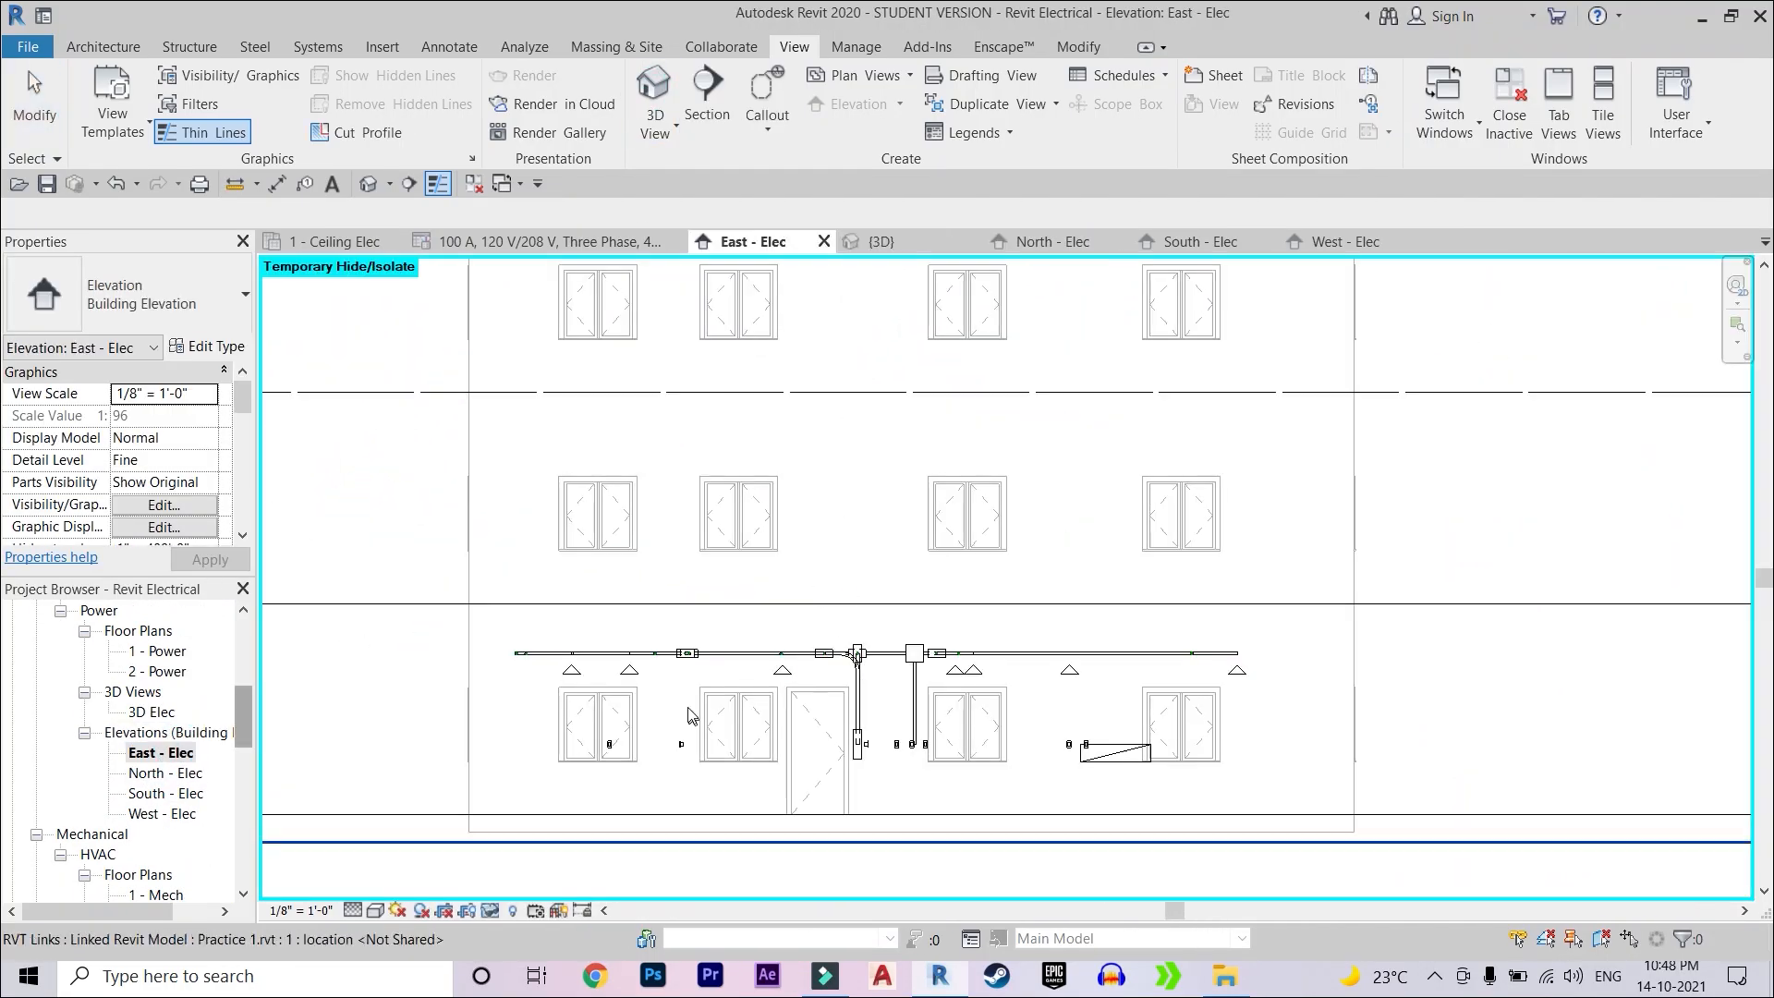
scroll(832, 721, up, 1)
click(880, 242)
scroll(902, 483, up, 2)
double_click(162, 753)
scroll(522, 688, up, 3)
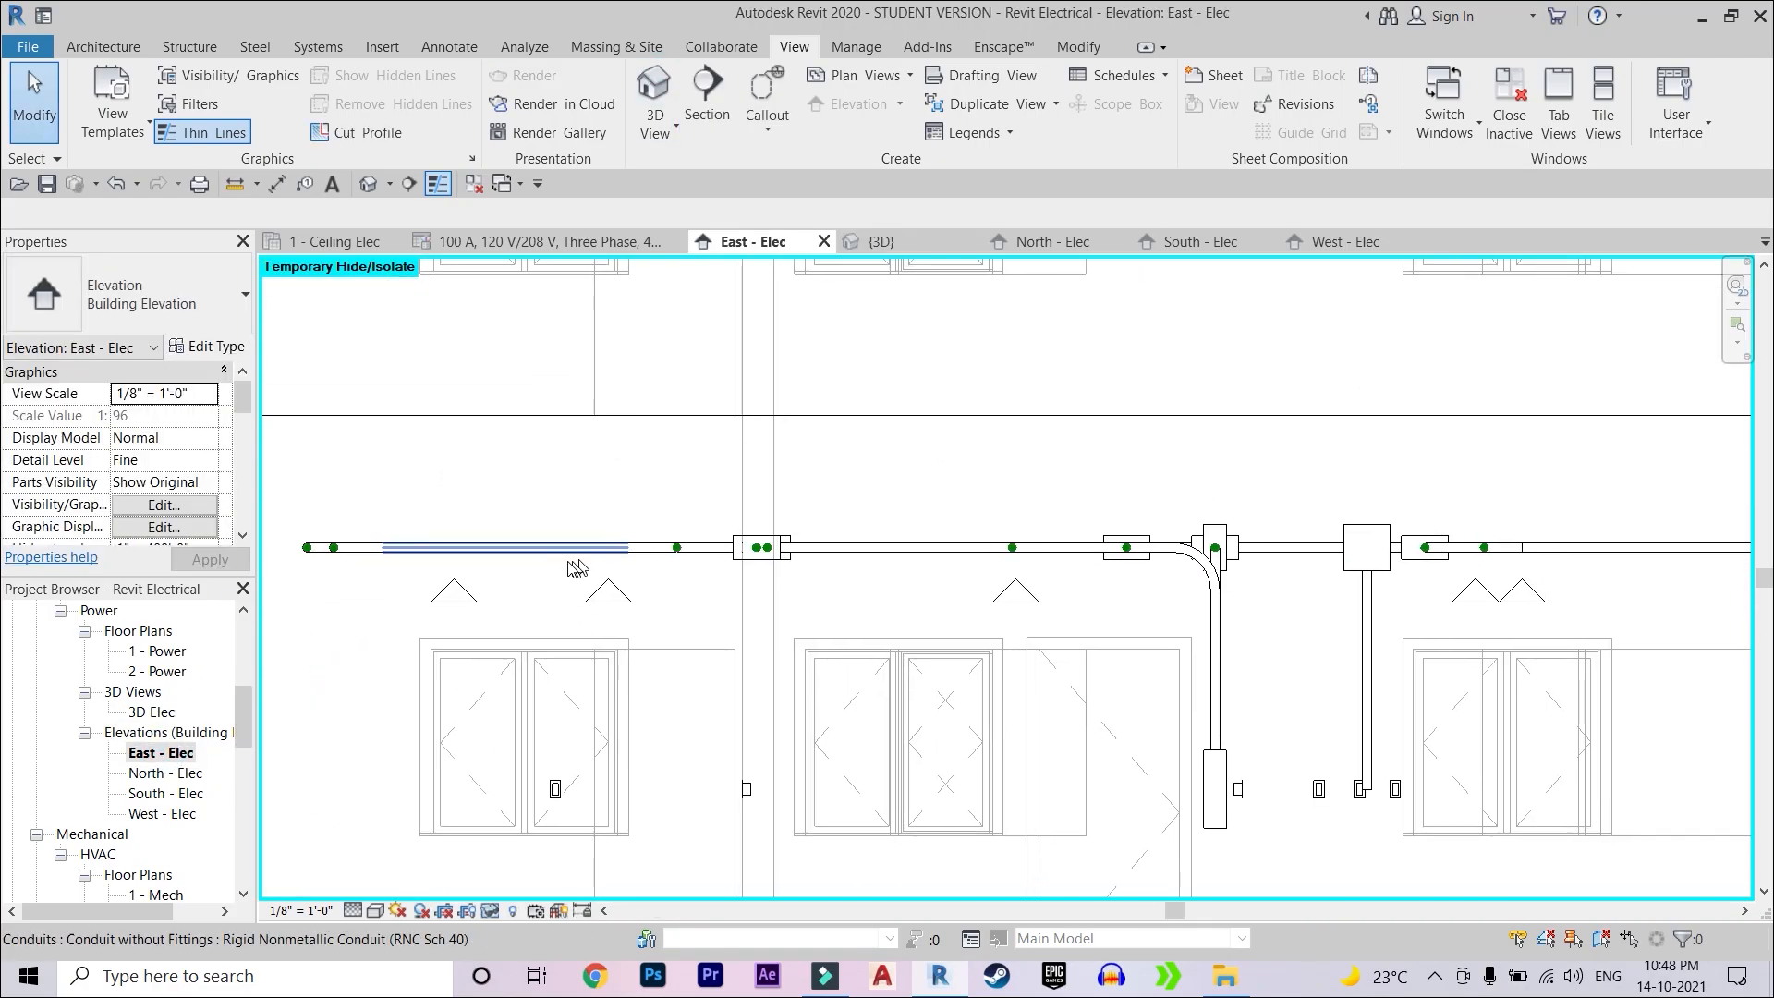
- In the East - Elec elevation, drop a 2" conduit about 5' 0" long from the Washroom run down to the switch at 4' 2"
click(344, 48)
click(1108, 104)
middle_drag(672, 702, 949, 491)
scroll(948, 491, up, 1)
click(803, 280)
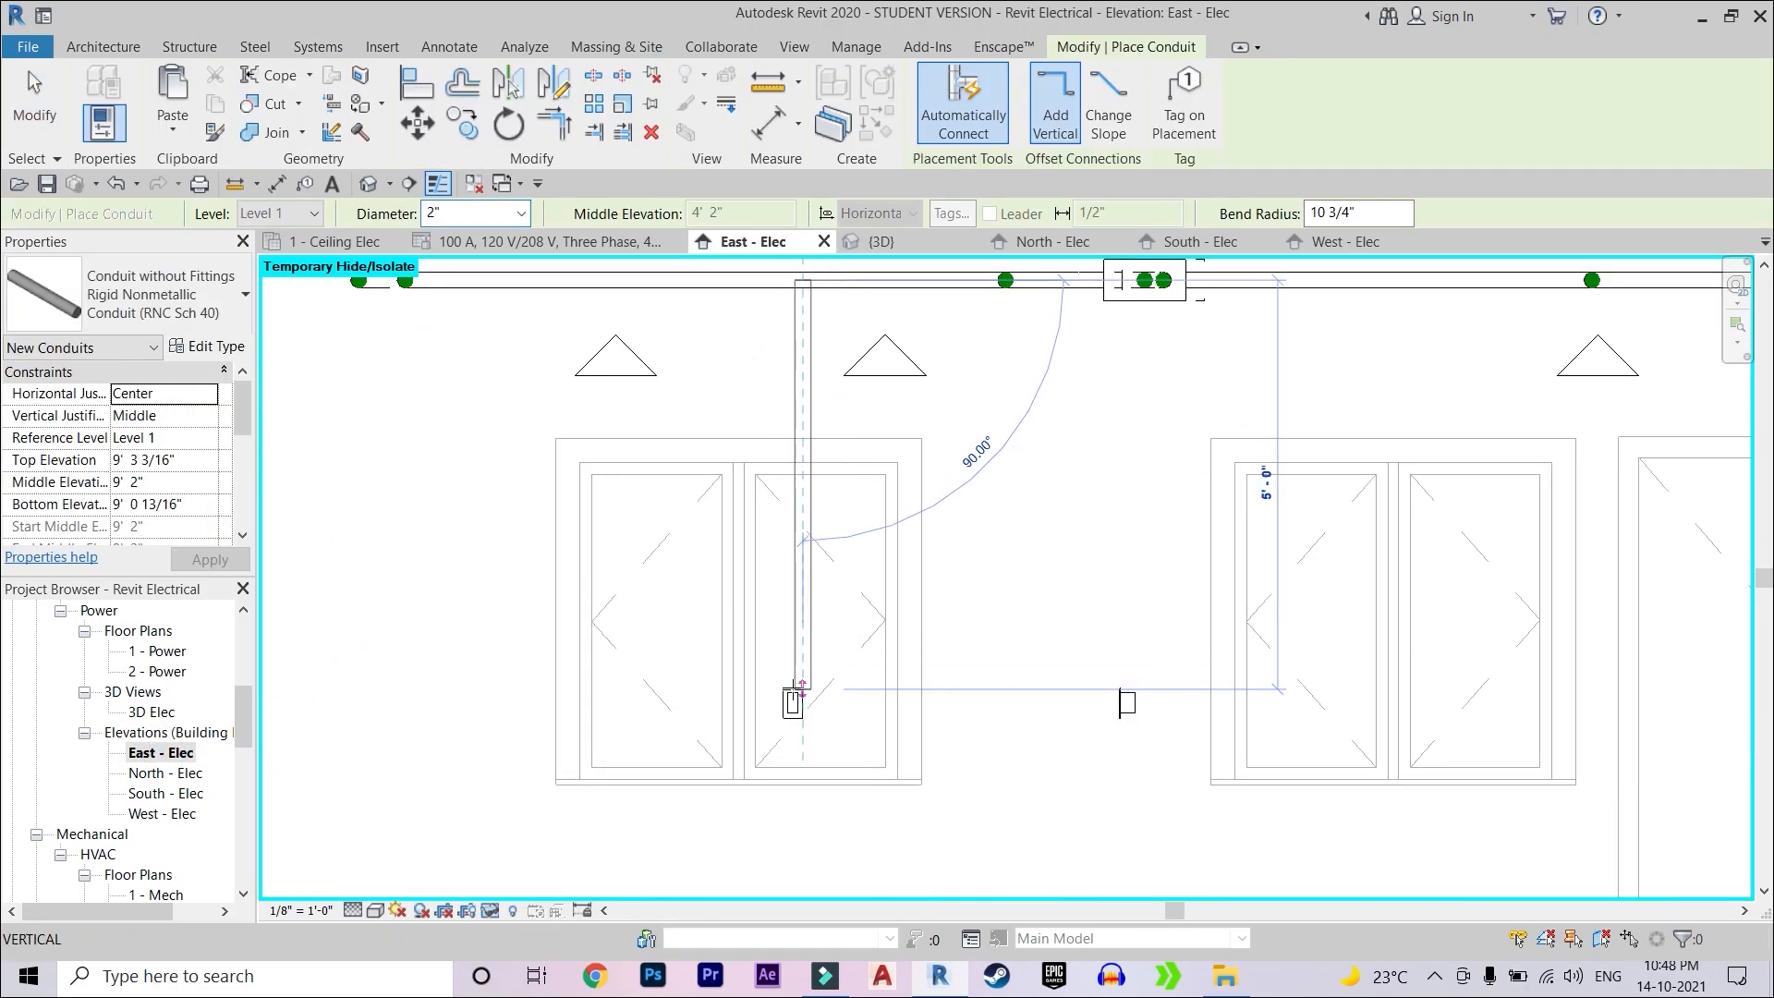
key(Escape)
key(Escape)
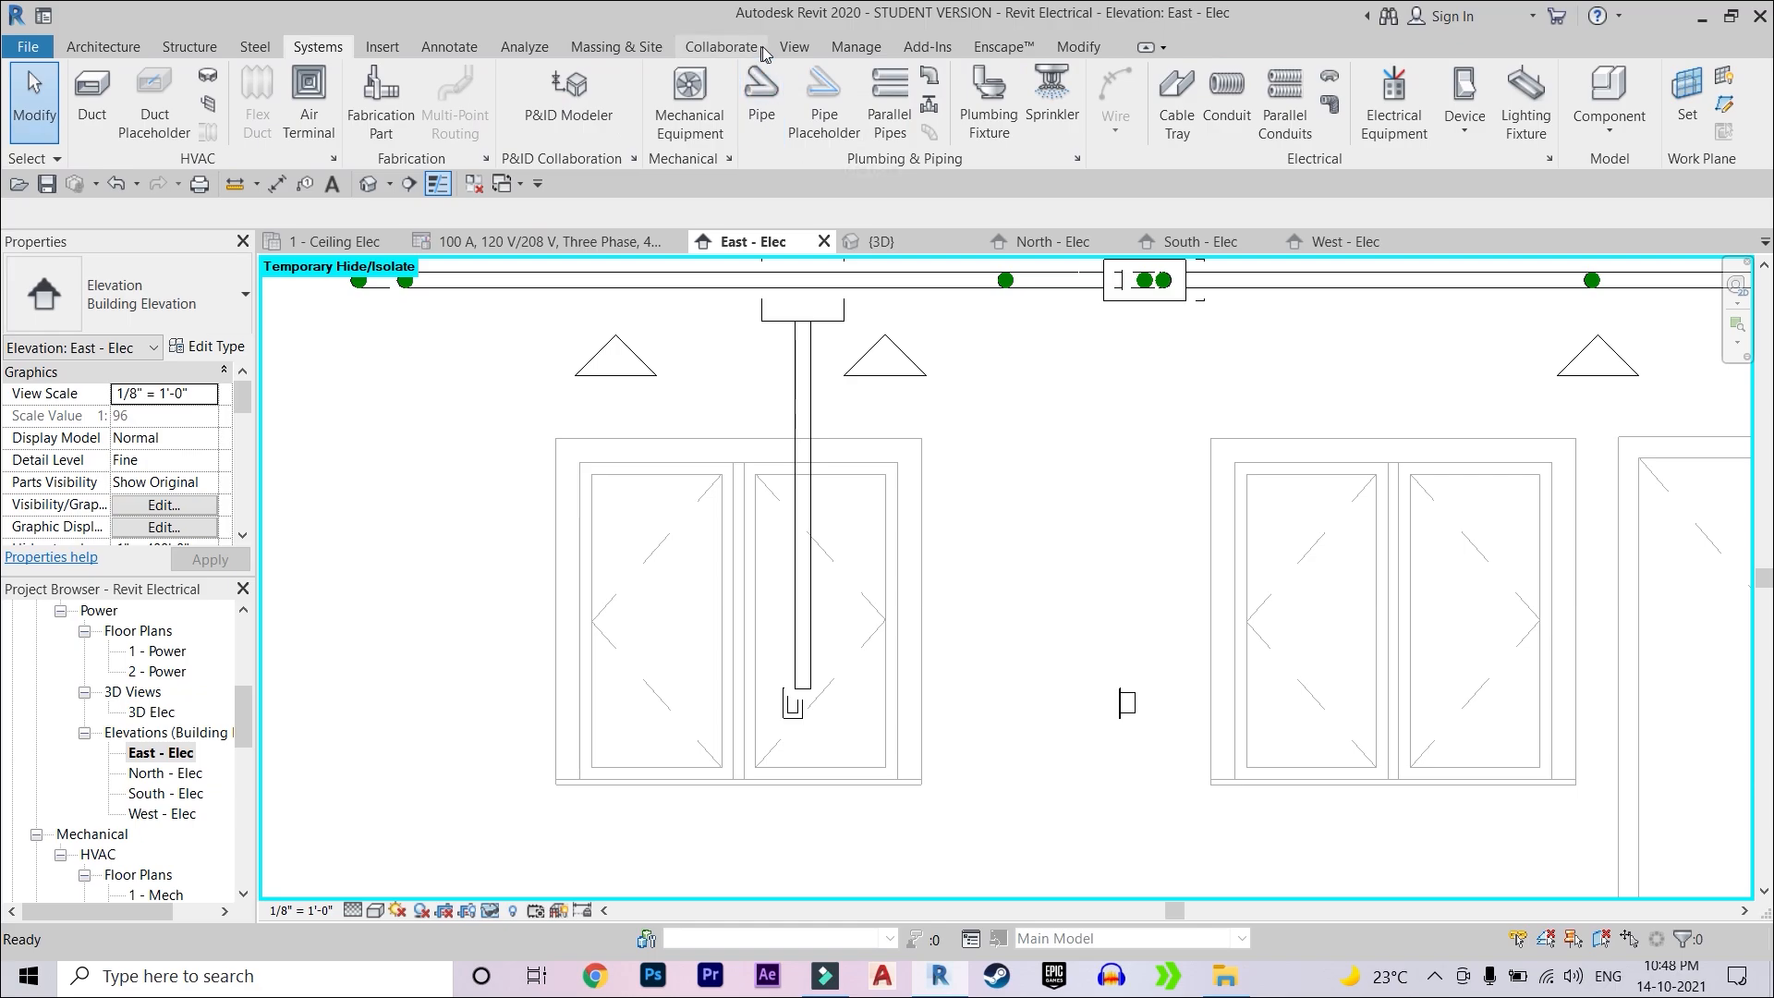
- Review the whole conduit network, including the Washroom switch drop, in the 3D view
click(792, 47)
click(675, 76)
shift+middle_drag(832, 531, 868, 656)
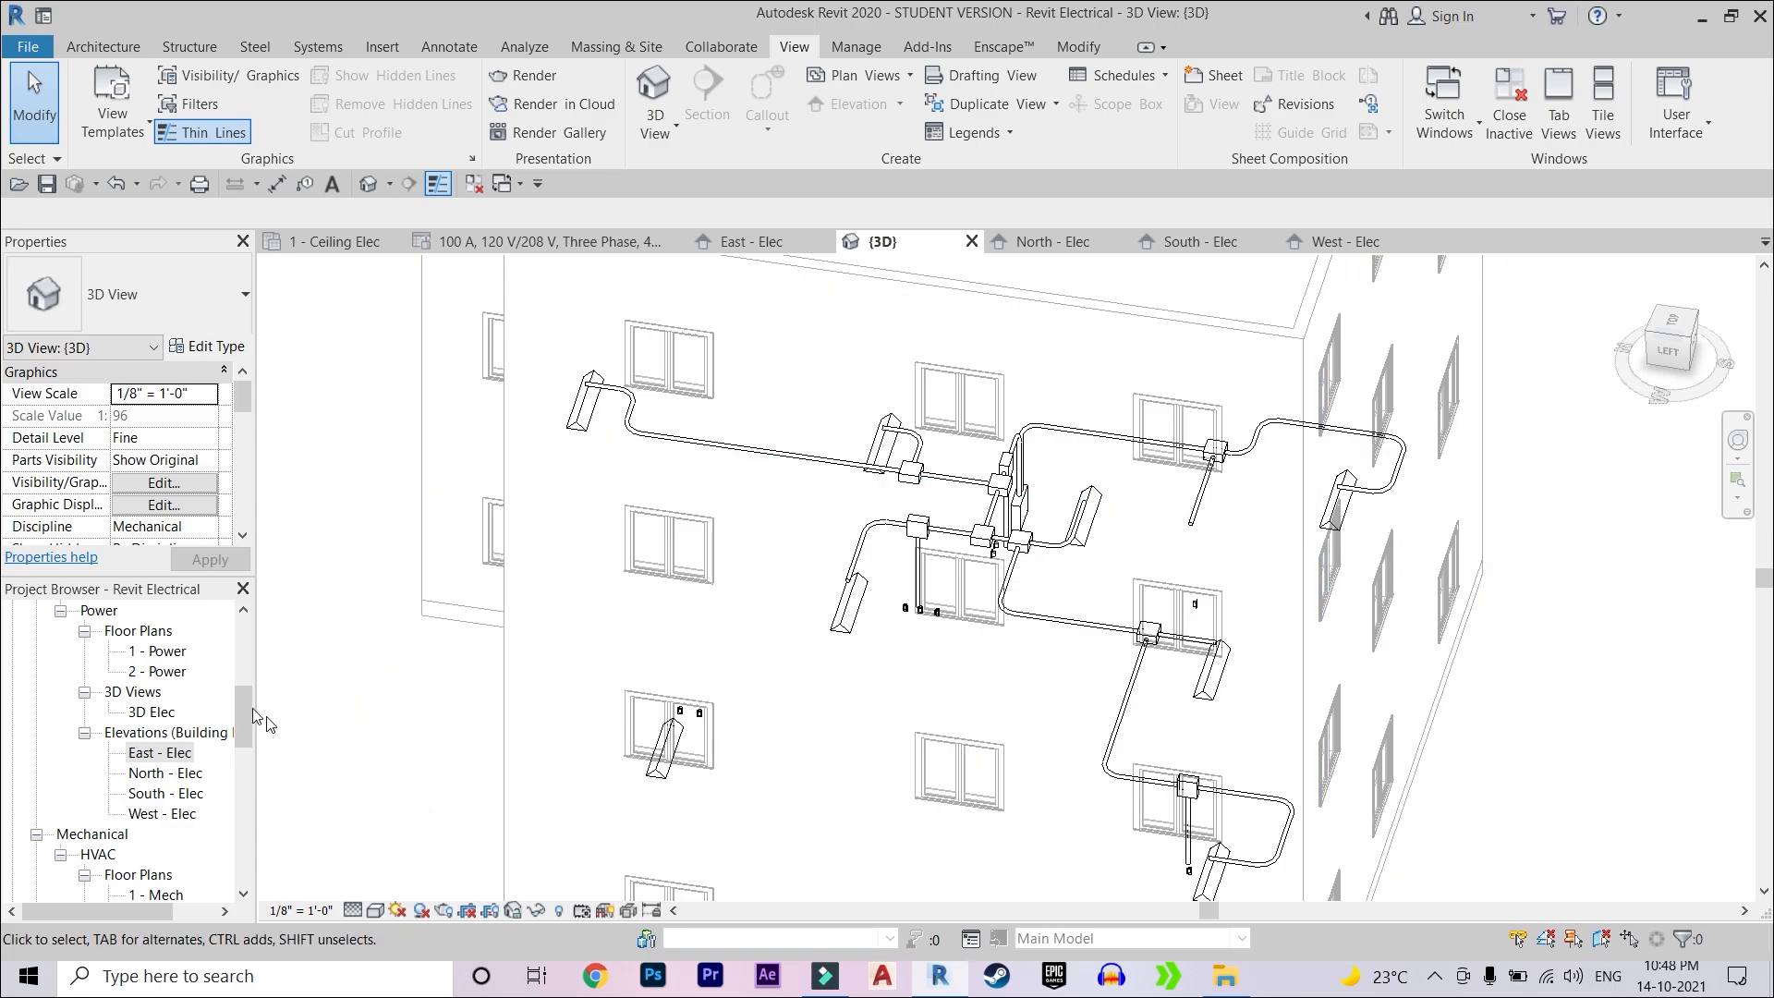
- Open the 1 - Ceiling Elec plan and examine where Room 1's fixture and switches can branch off the existing conduits
scroll(152, 677, up, 3)
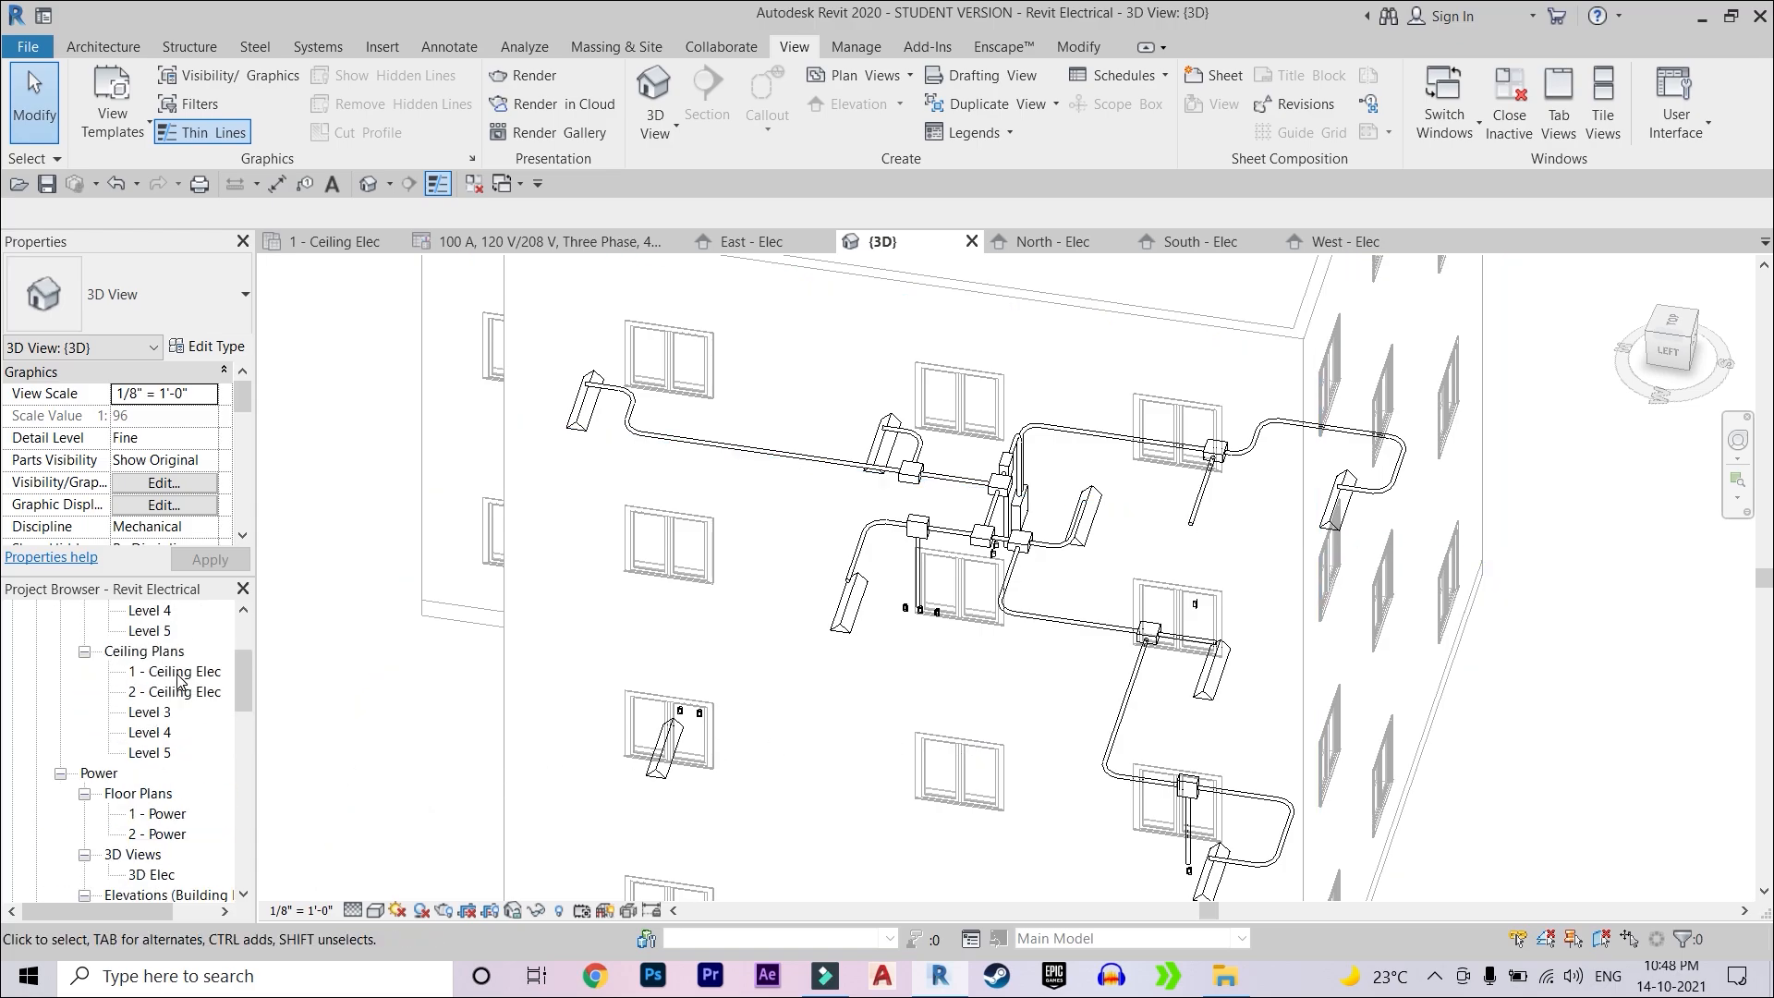
double_click(177, 674)
scroll(890, 527, down, 4)
middle_drag(932, 266, 900, 724)
scroll(961, 665, up, 2)
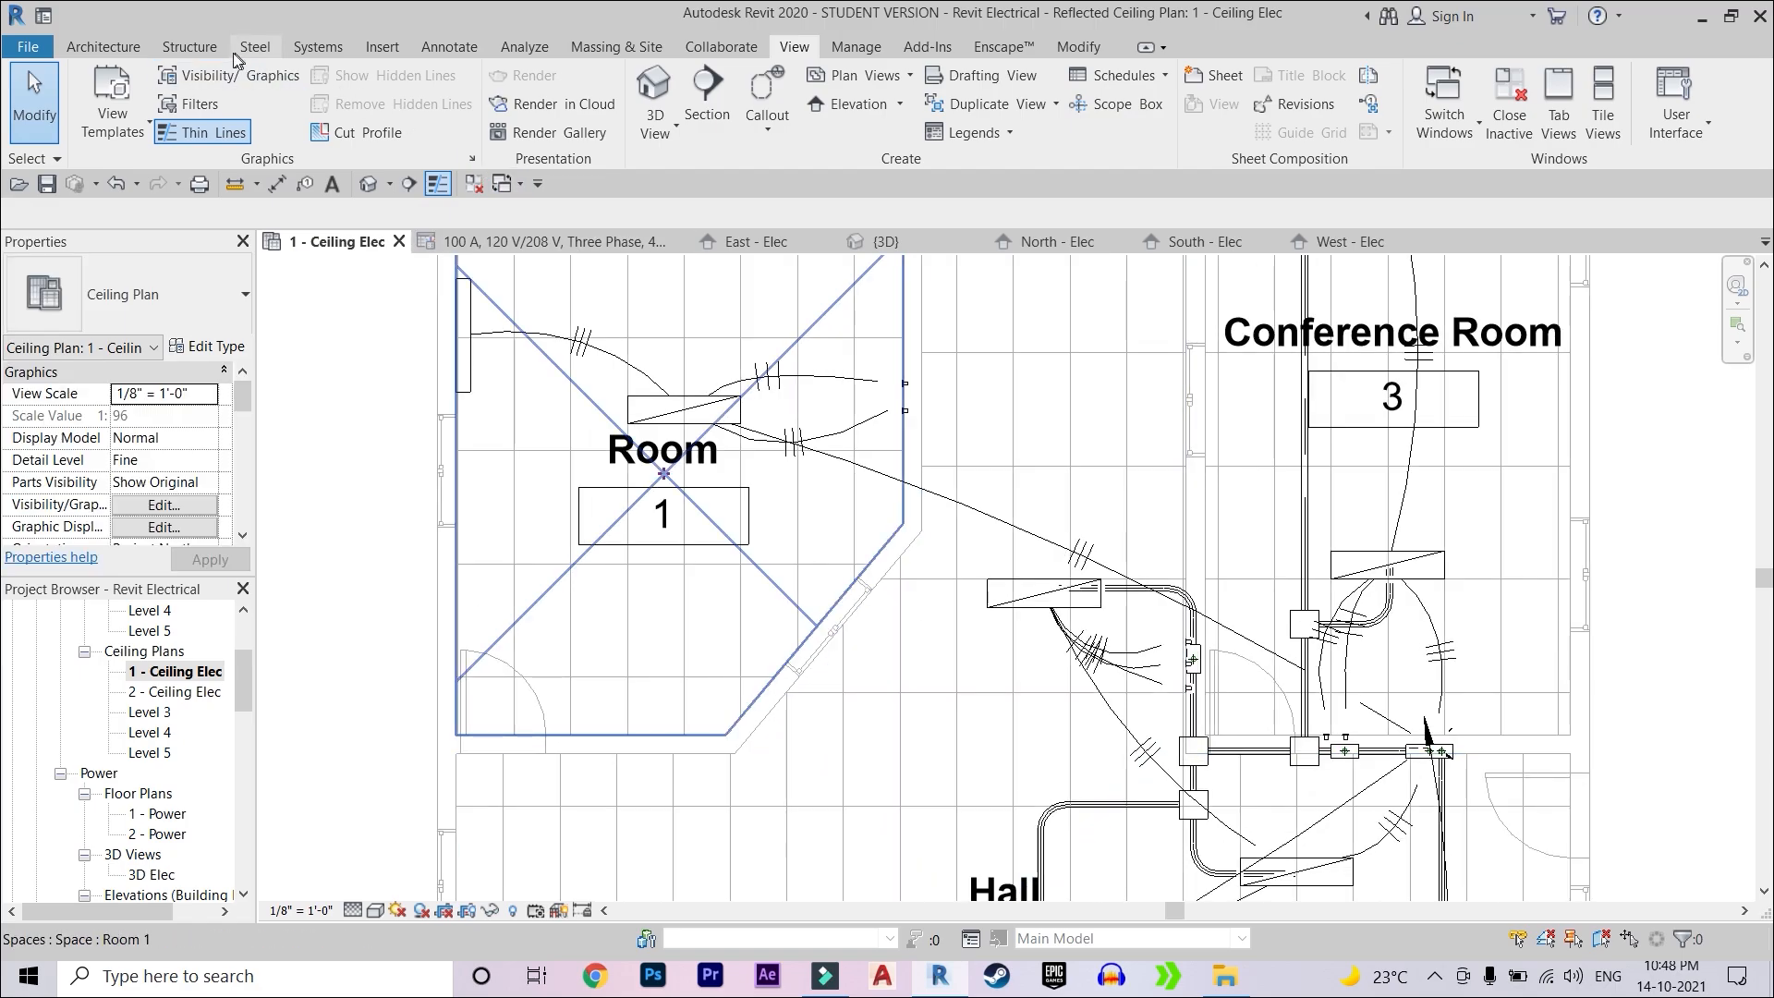
click(353, 44)
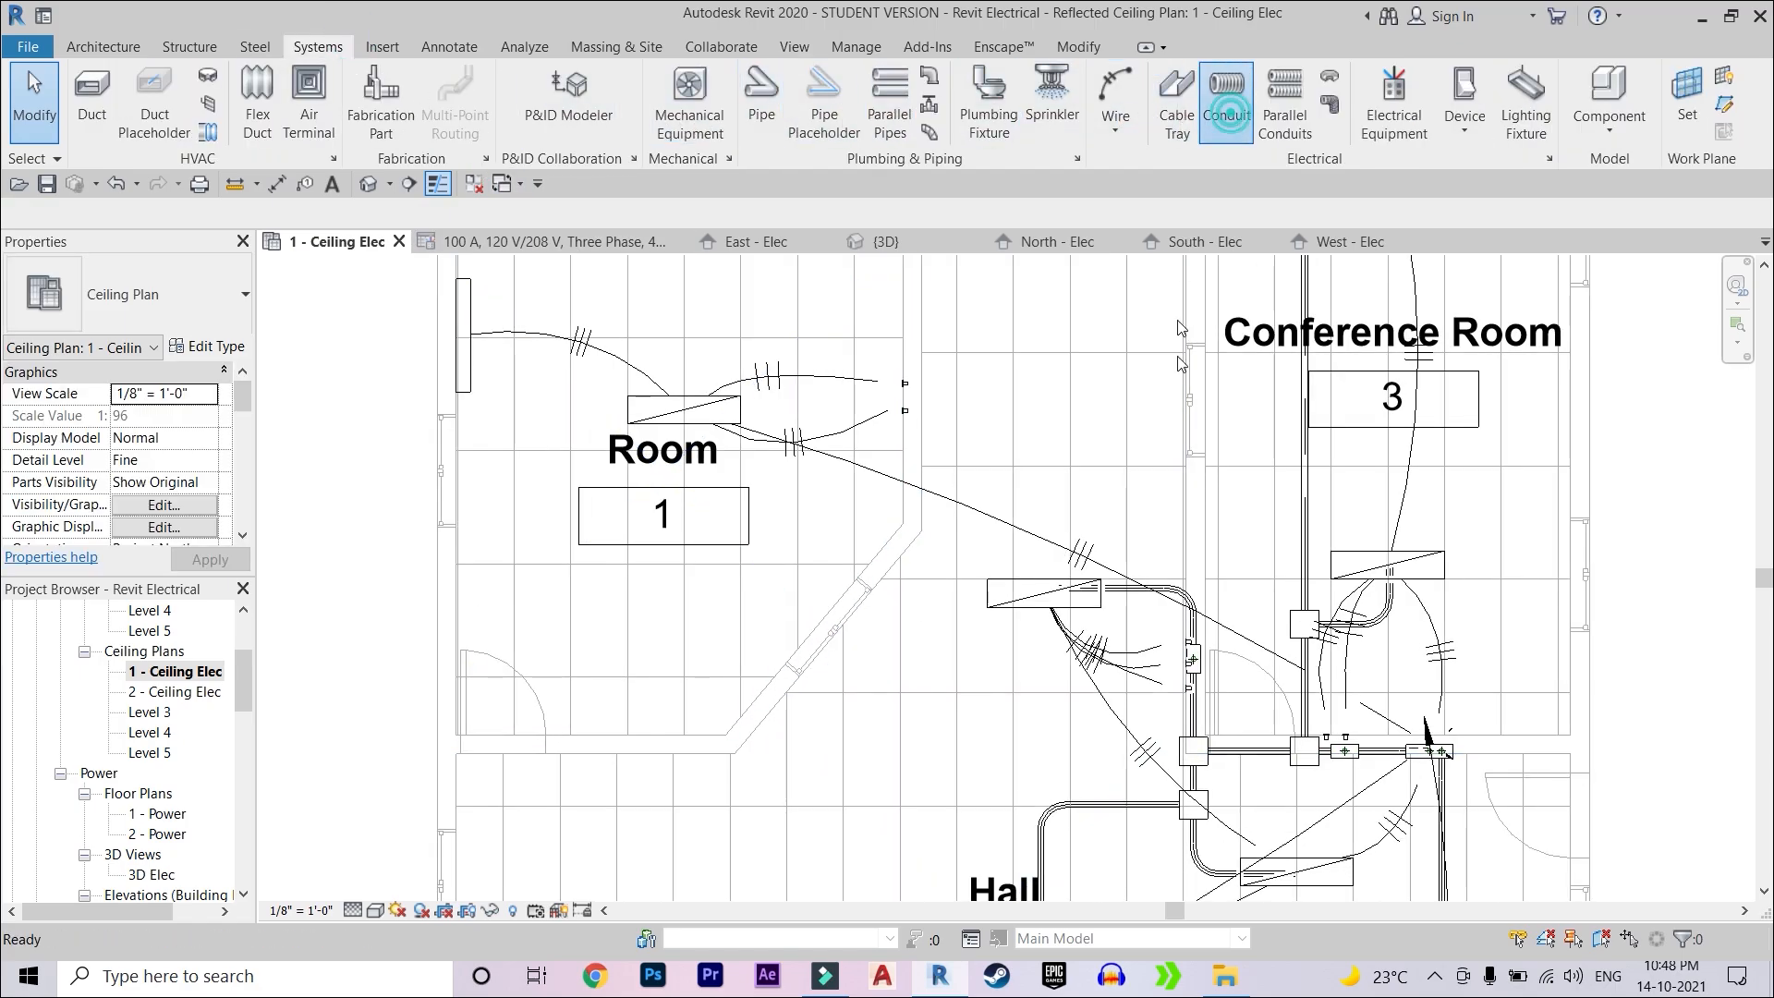
scroll(1181, 490, up, 3)
middle_drag(1156, 514, 1130, 611)
scroll(1106, 658, down, 4)
middle_drag(1184, 679, 1160, 564)
scroll(1109, 749, up, 1)
middle_drag(1042, 558, 1058, 656)
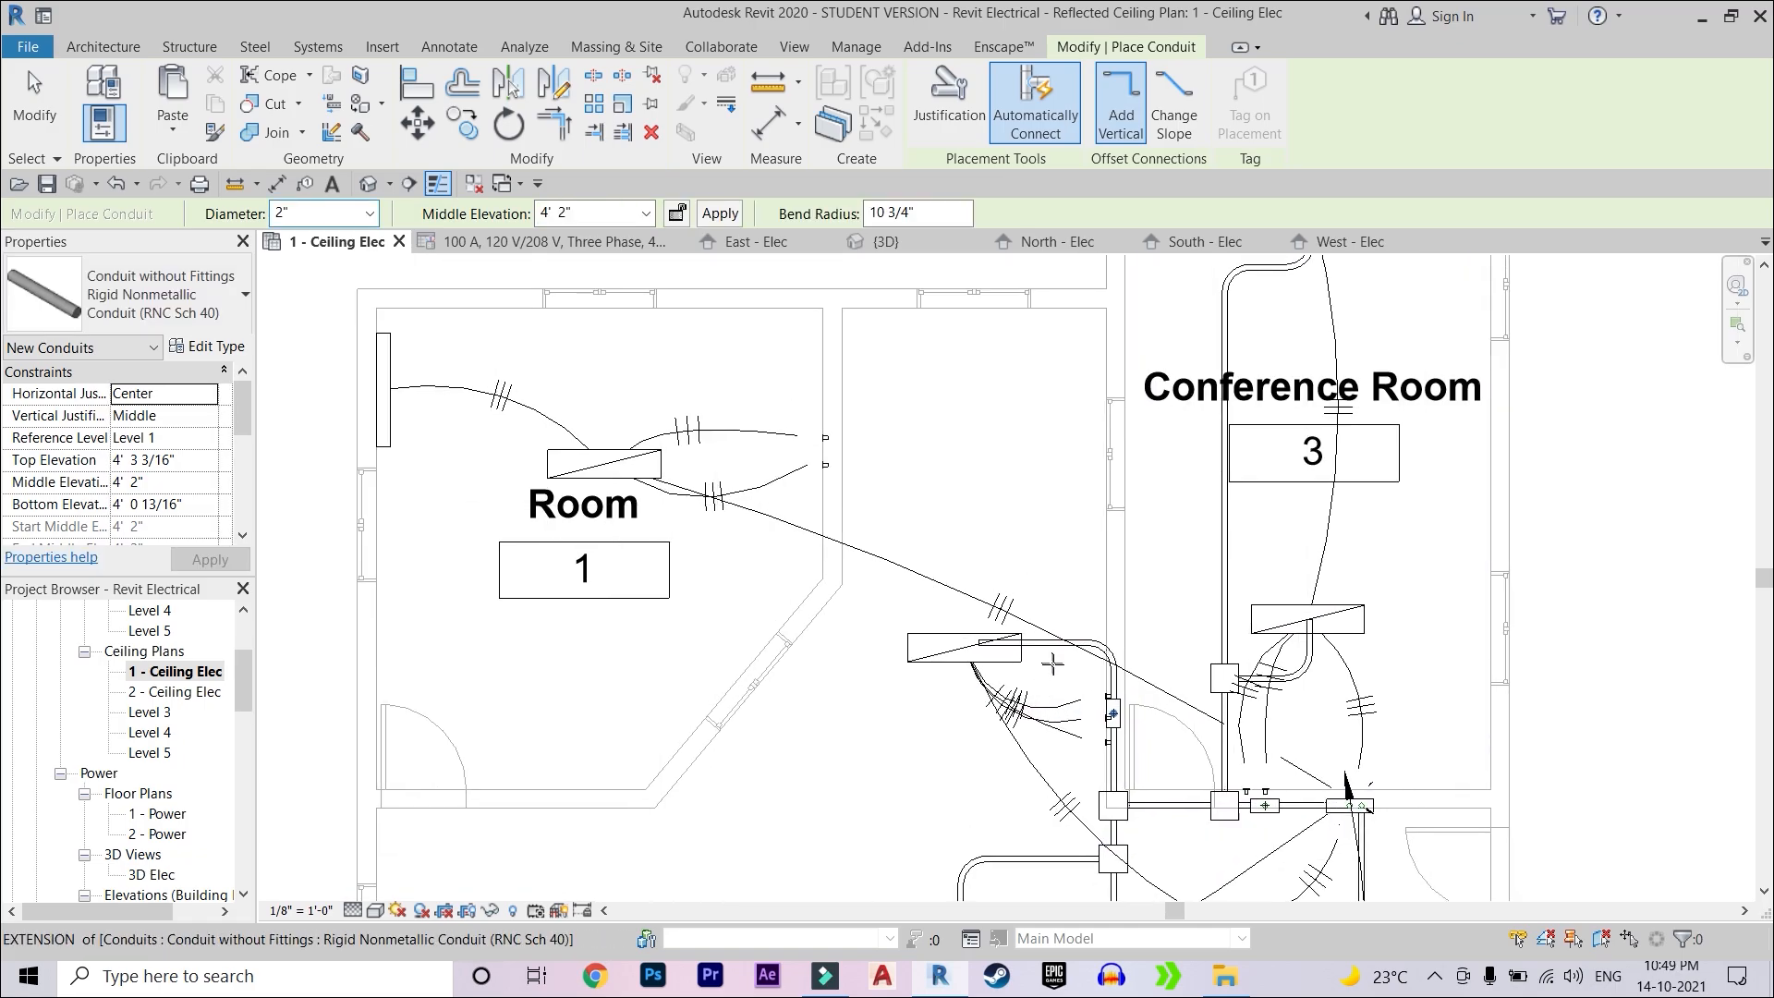
scroll(1059, 655, up, 1)
key(Escape)
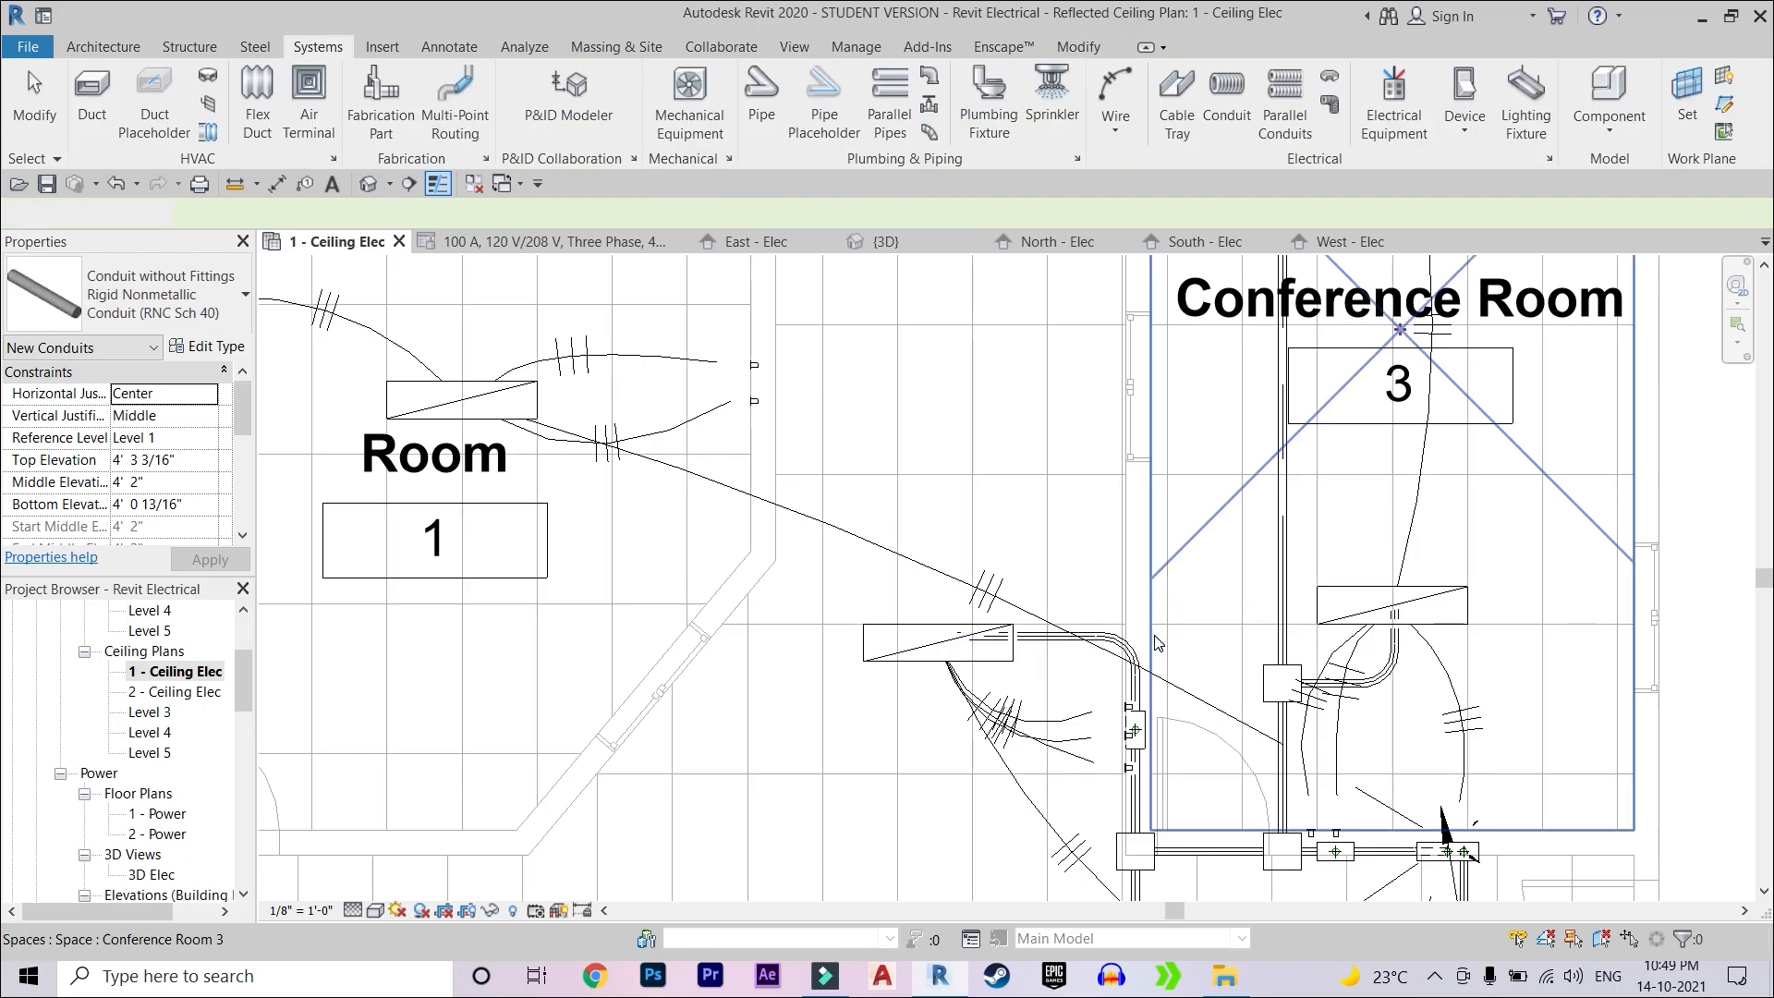
- Replace the elbow beside the Conference Room wall with a junction by deleting it, extending the wall conduit and joining the fixture's conduit to it
scroll(1096, 669, up, 4)
click(1165, 598)
key(Delete)
click(1216, 725)
drag(1216, 686, 1221, 402)
click(1034, 564)
drag(1095, 564, 1215, 563)
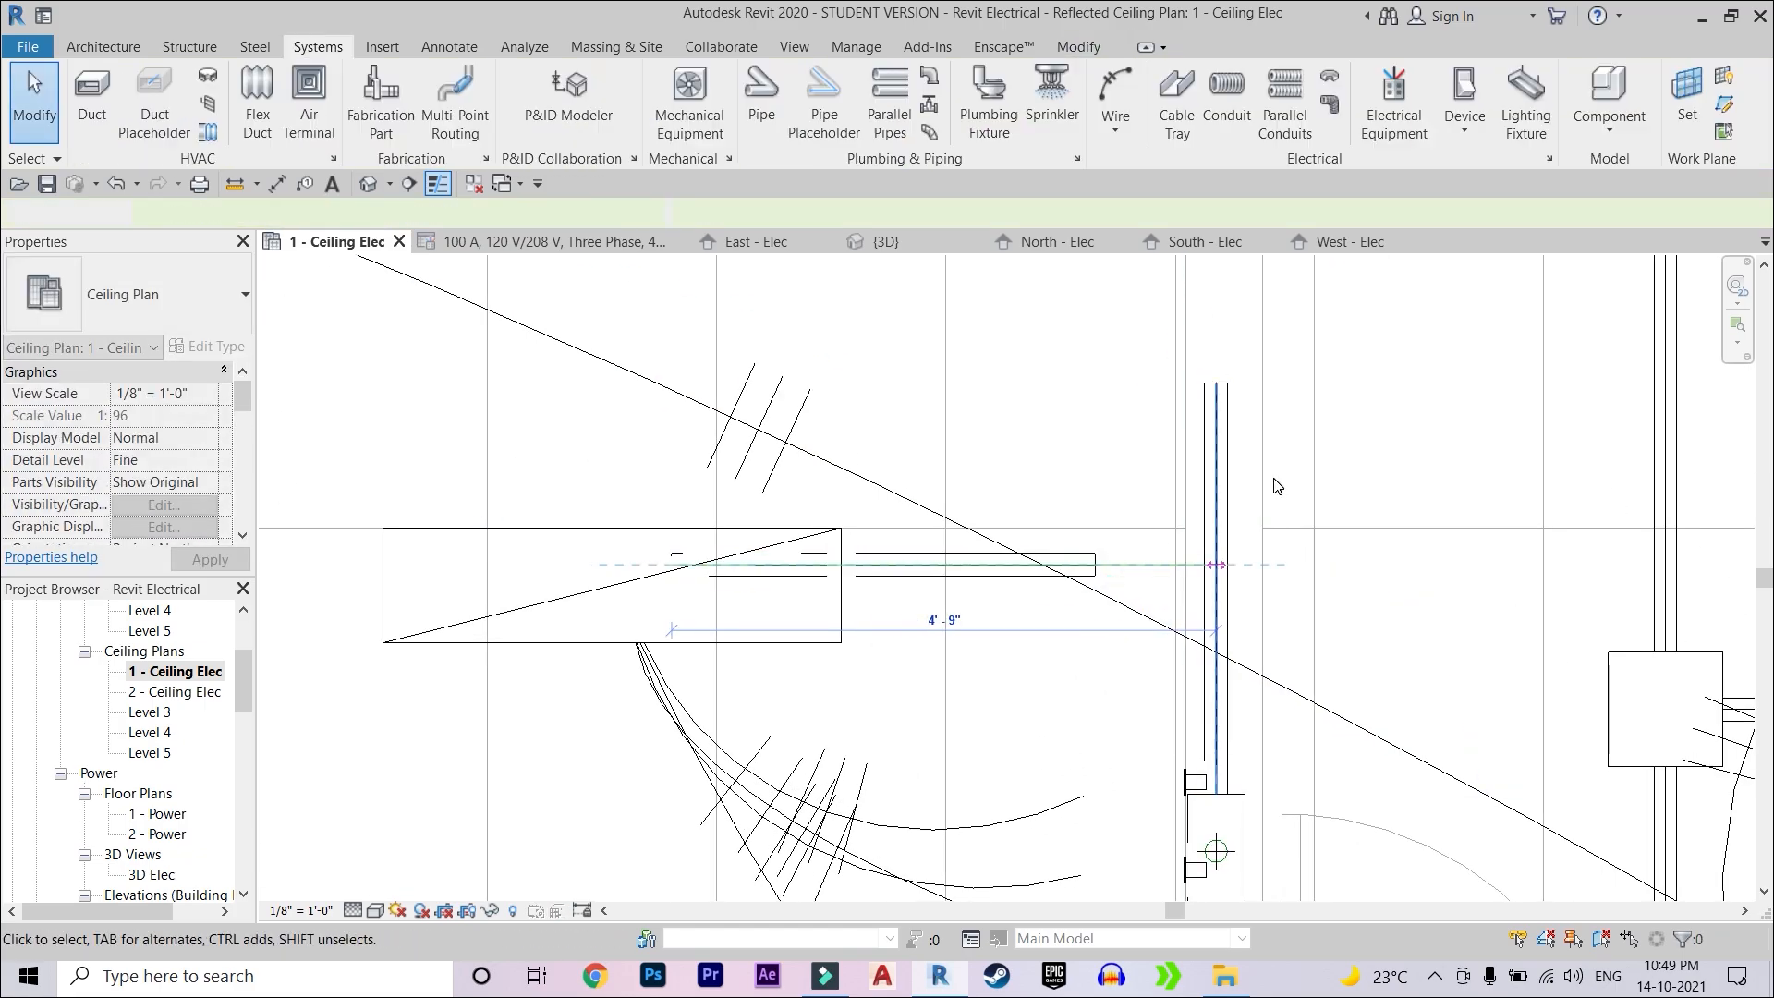
scroll(1219, 869, down, 3)
- Extend the wall conduit beyond the junction and draw a 2" conduit at 4' 2" from it across to Room 1's switches
drag(1218, 645, 1219, 581)
click(1225, 102)
click(1218, 581)
scroll(370, 545, up, 2)
click(819, 603)
scroll(820, 494, down, 1)
click(831, 403)
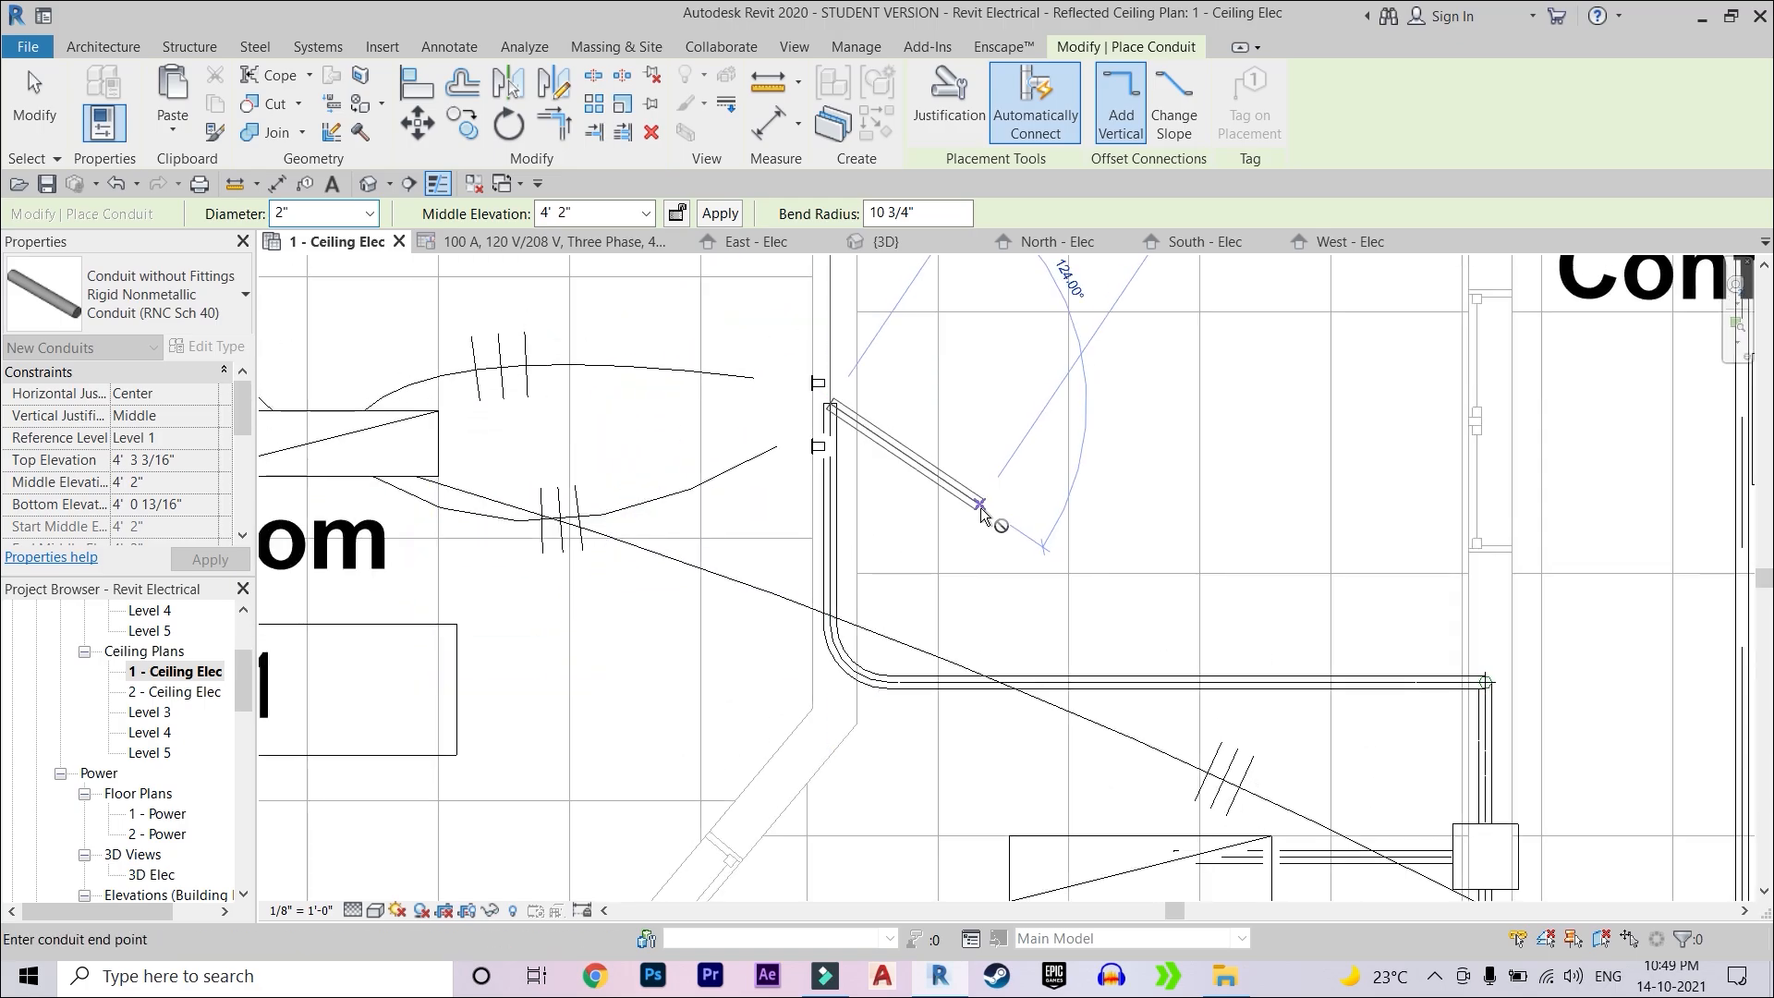
- Delete the elbow at the corner of the Room 1 branch and select its horizontal conduit
key(Escape)
key(Escape)
click(849, 664)
key(Delete)
click(933, 680)
scroll(997, 462, down, 3)
scroll(1145, 758, up, 3)
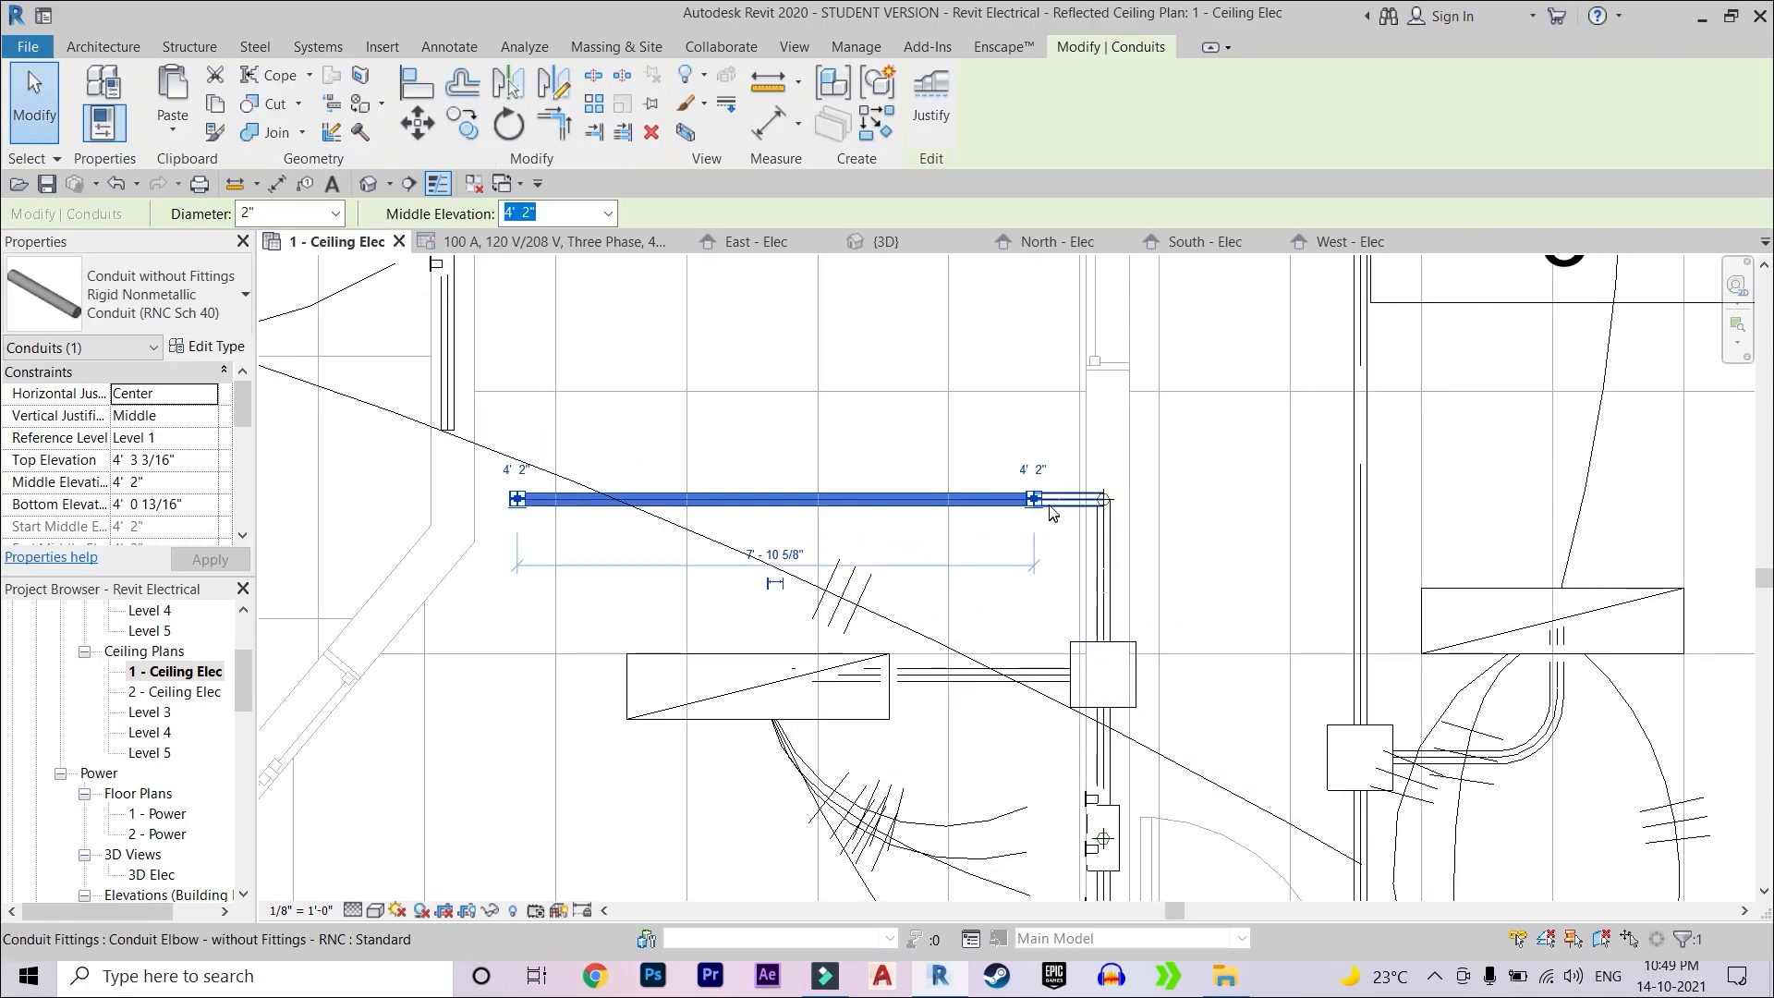
- Undo the elbow deletion and the Room 1 branch drawn at 4' 2"
key(ctrl+z)
key(ctrl+z)
scroll(1045, 513, down, 4)
scroll(918, 499, up, 4)
key(ctrl+z)
key(ctrl+z)
scroll(918, 499, down, 3)
scroll(1183, 476, up, 2)
- Extend the wall conduit beyond the junction where the nearby light fixture's conduit joins it
click(1219, 677)
drag(1219, 642, 1218, 528)
key(Escape)
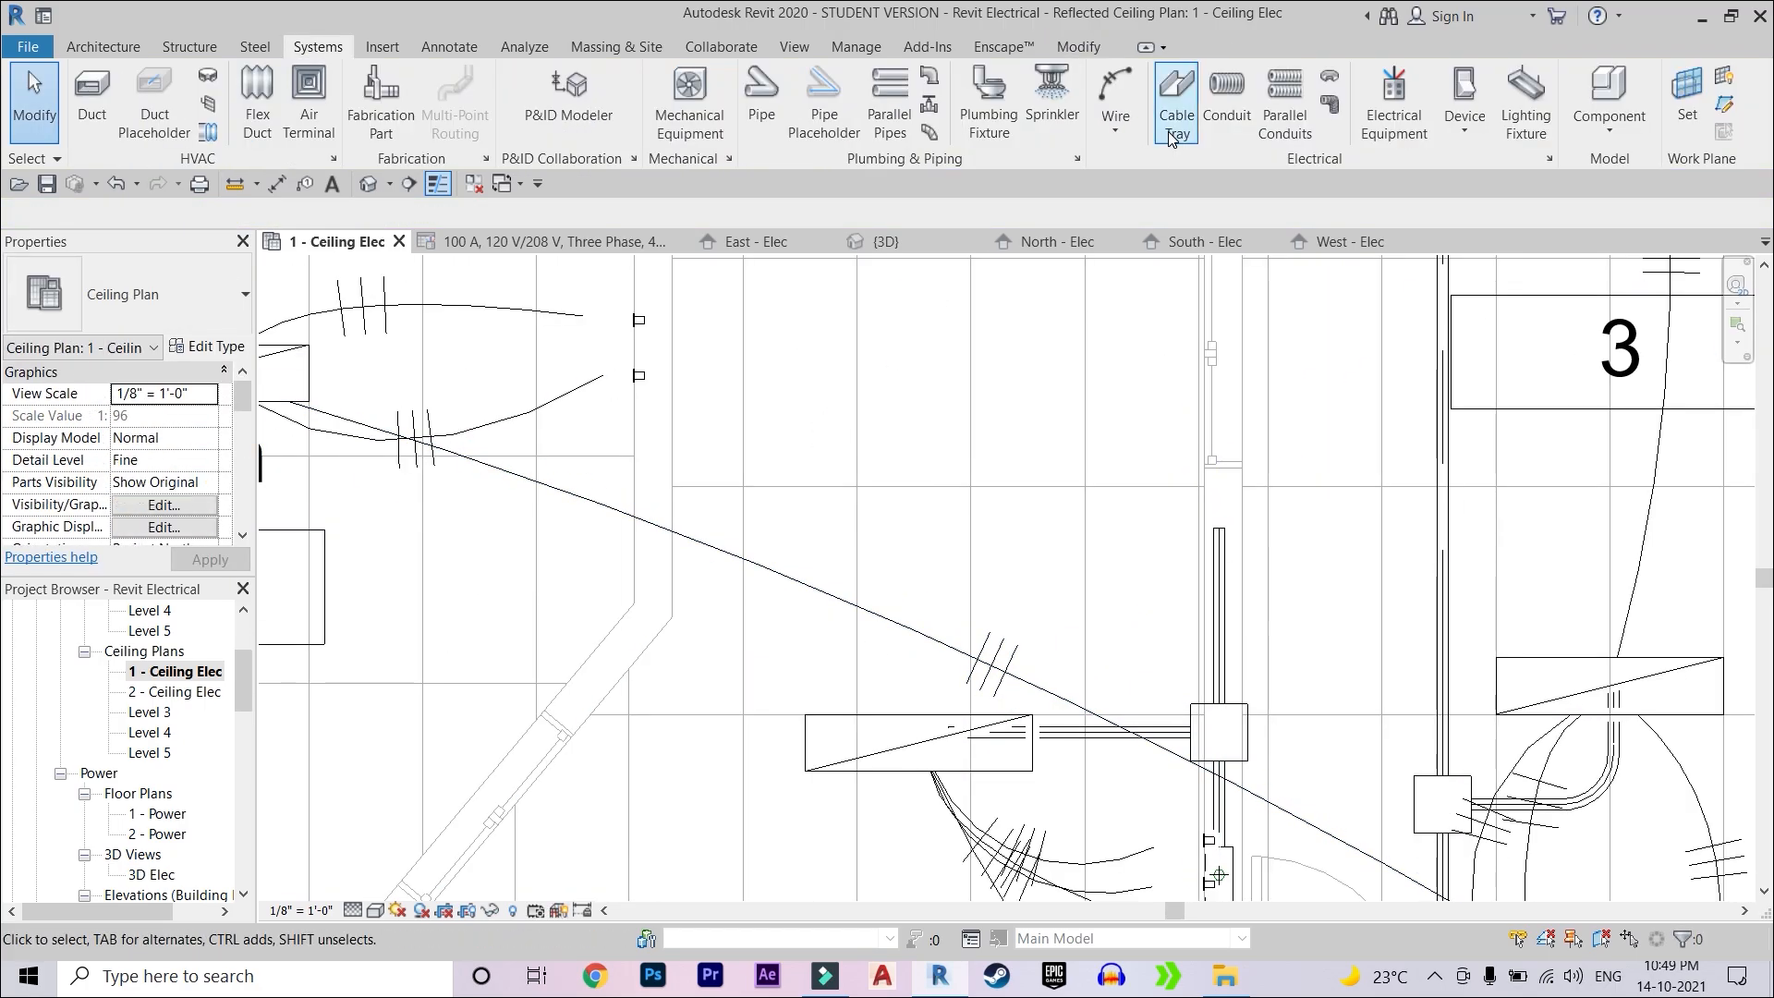
- Draw a 2" conduit at 9' 2" from the end of the wall conduit across into Room 1
key(c)
key(n)
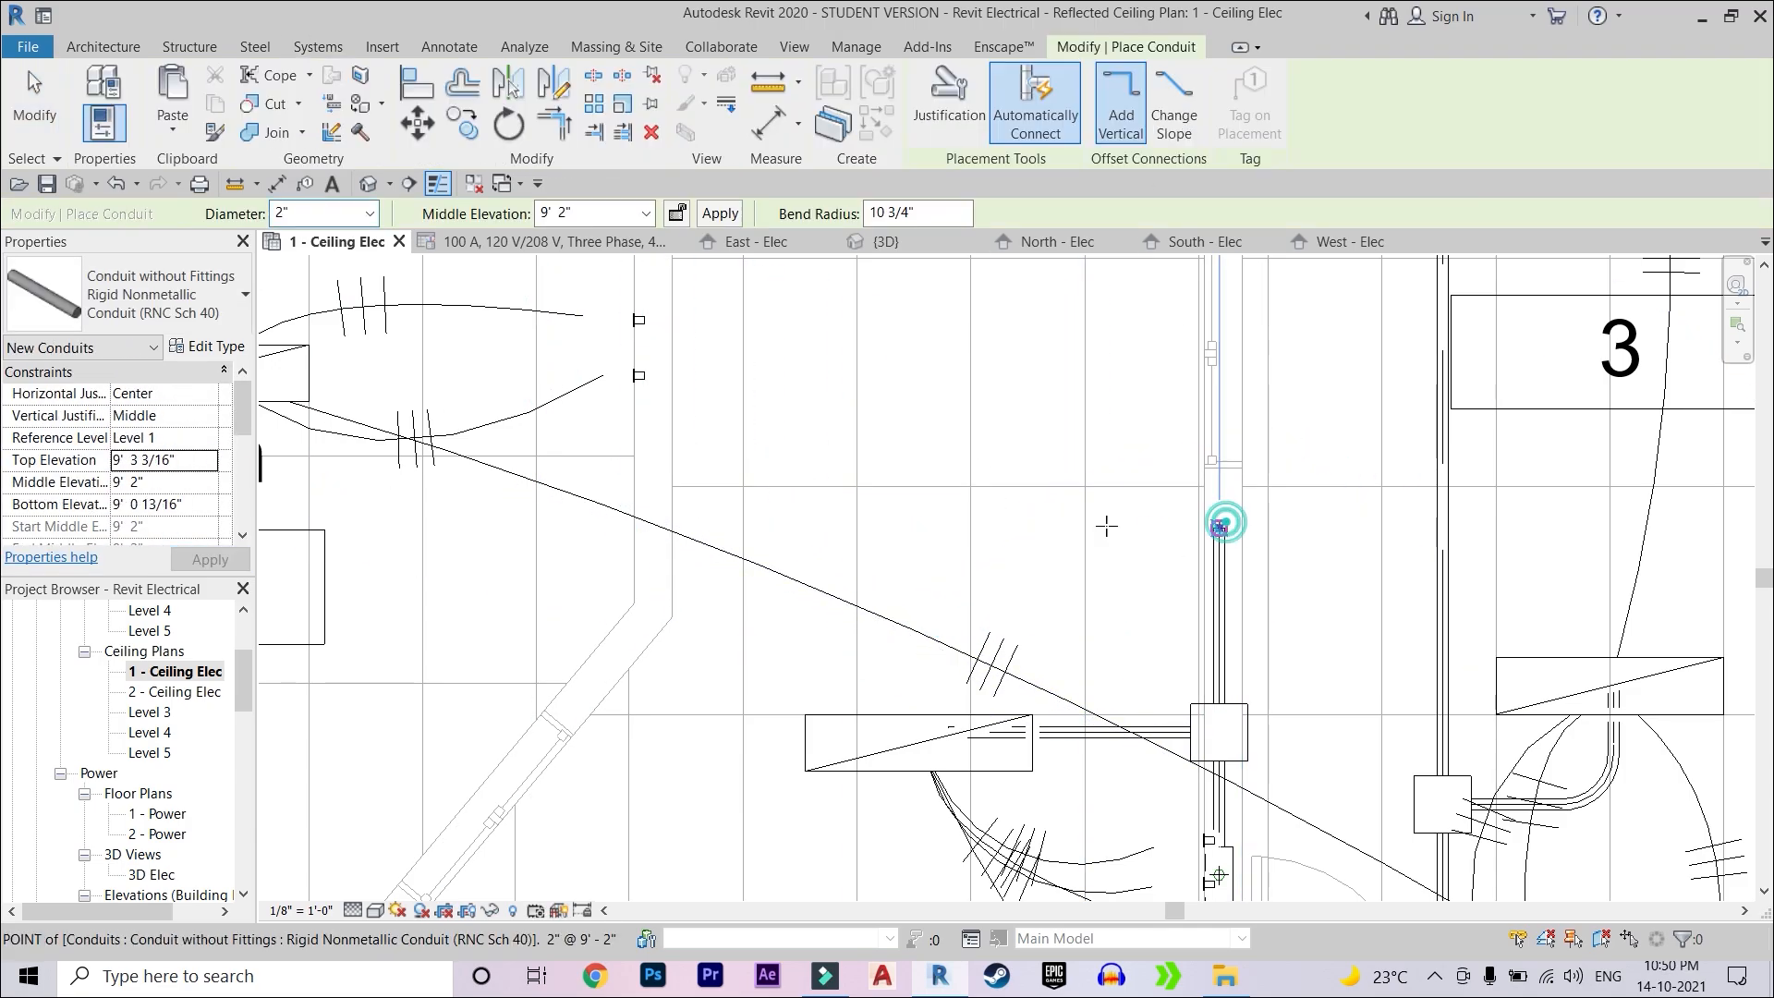
scroll(688, 523, down, 1)
click(445, 523)
key(Escape)
- Branch a 2" conduit off the new run inside the Room 1 wall towards the room's switches
click(665, 523)
scroll(665, 523, down, 1)
middle_drag(665, 523, 1171, 618)
click(1172, 476)
scroll(933, 831, up, 1)
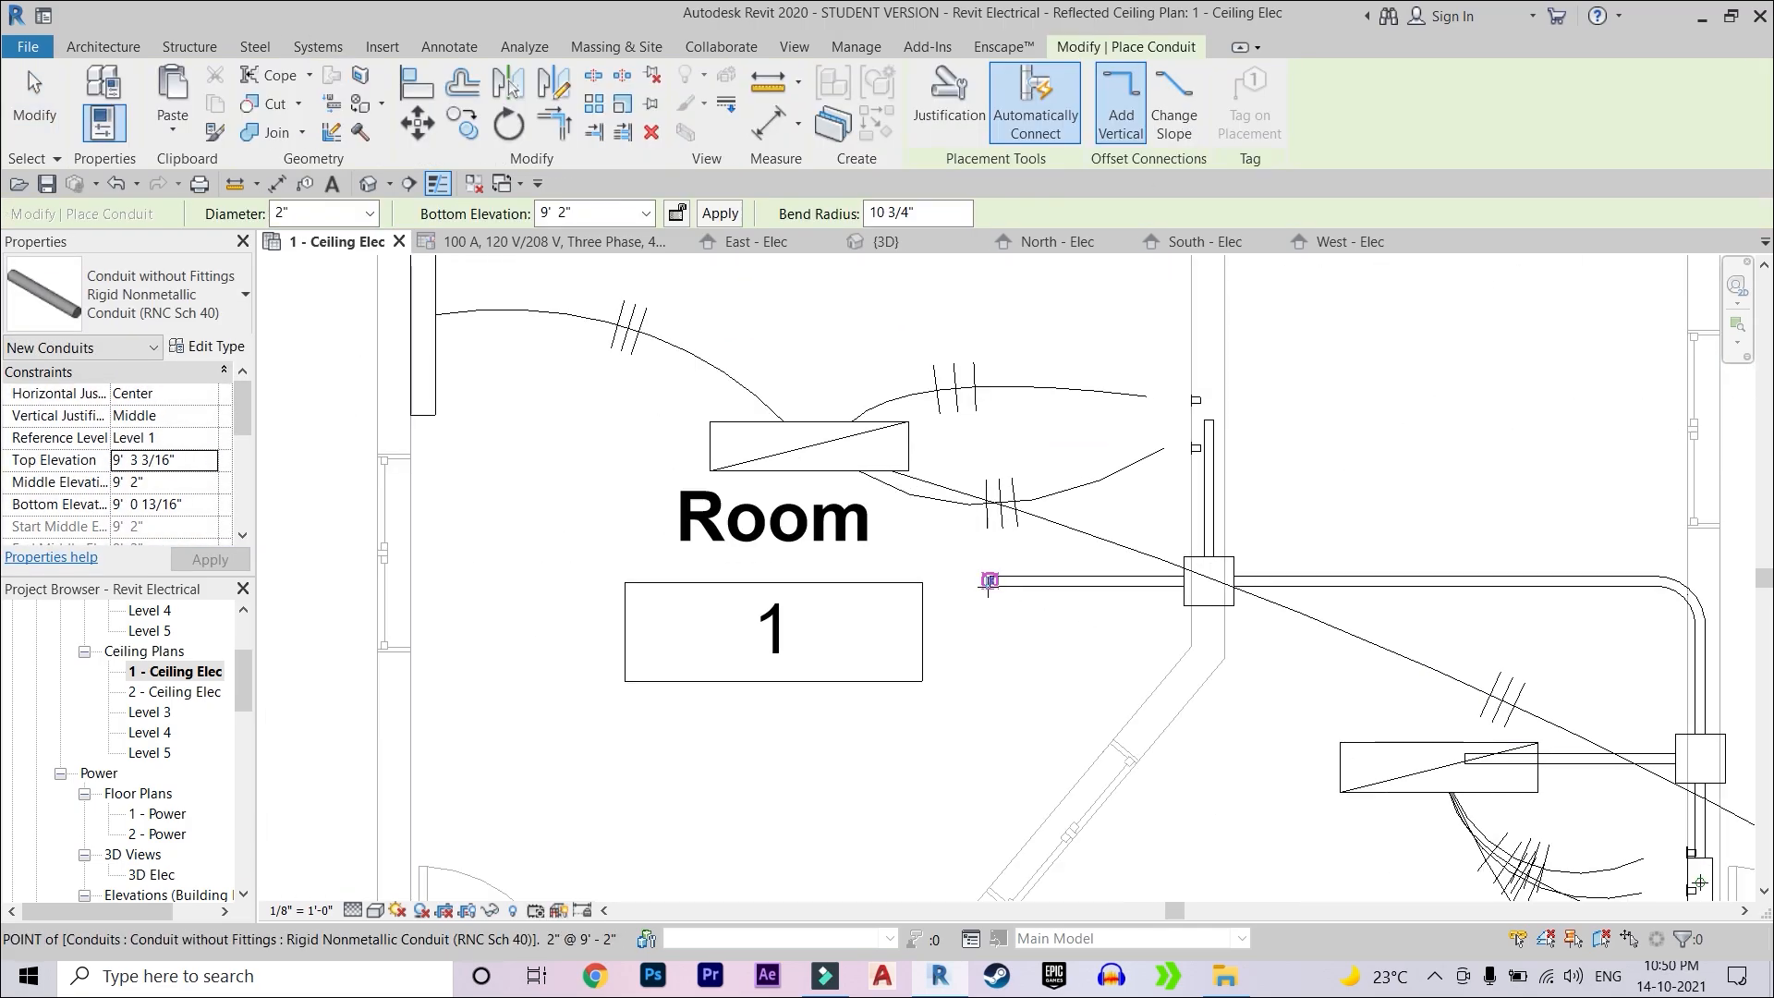
- Continue the run across Room 1 towards its far wall and branch a conduit off it to the ceiling light fixture
click(988, 580)
click(510, 580)
key(Escape)
click(796, 580)
click(795, 455)
key(Escape)
- Turn the conduit run along Room 1's far wall for about 5' 5", ending behind the wall-mounted light fixture
click(885, 656)
click(734, 656)
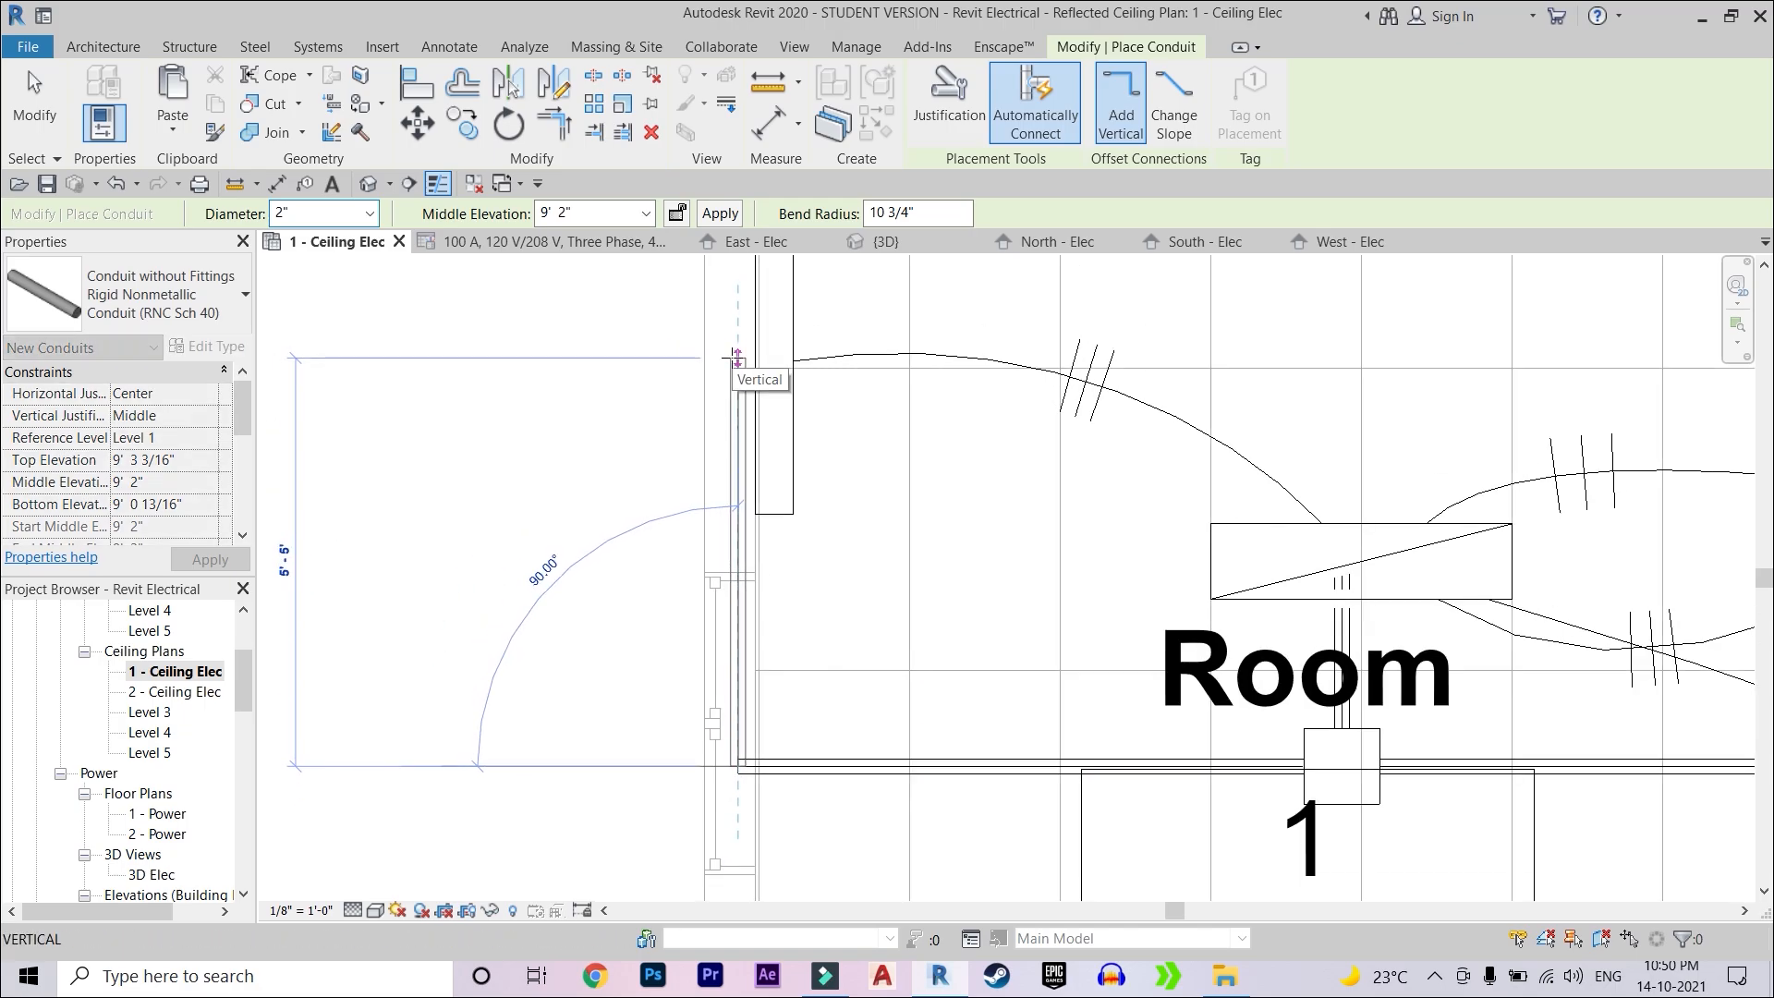
key(Escape)
key(Escape)
scroll(875, 550, down, 5)
- In the West - Elec elevation, draw a 2" conduit from the end of the run down to the wall-mounted light fixture
click(793, 46)
click(655, 102)
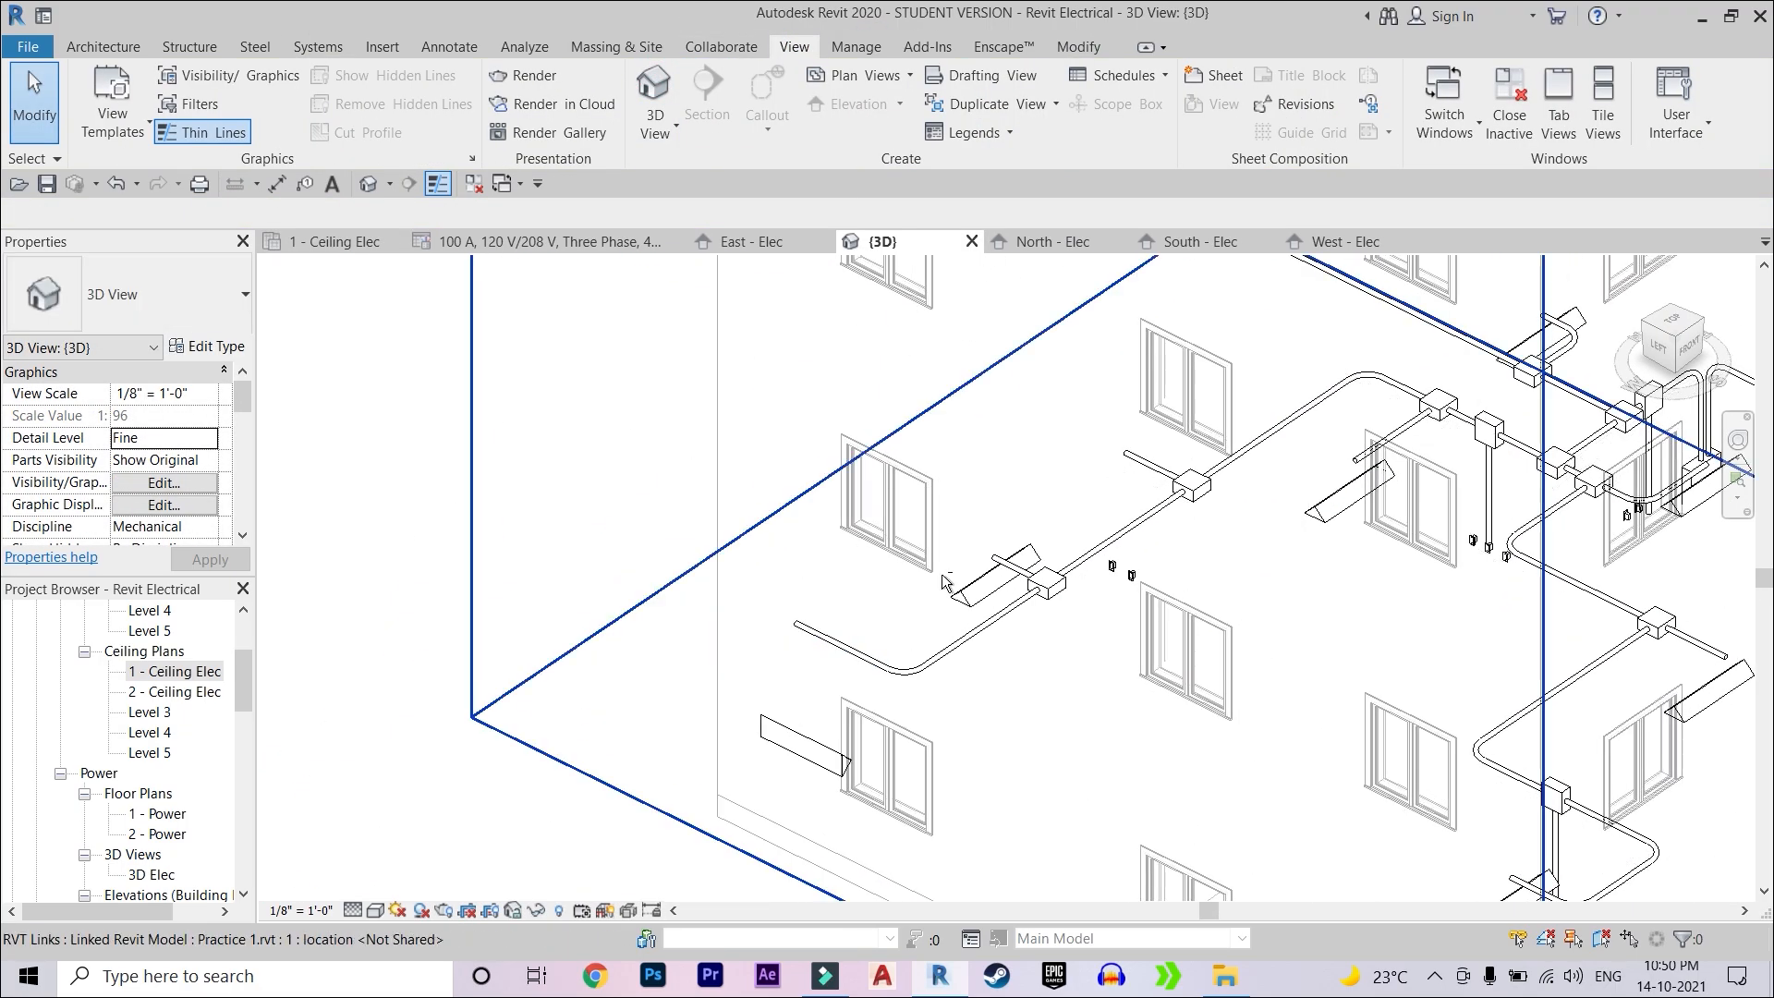
scroll(148, 813, down, 2)
double_click(164, 854)
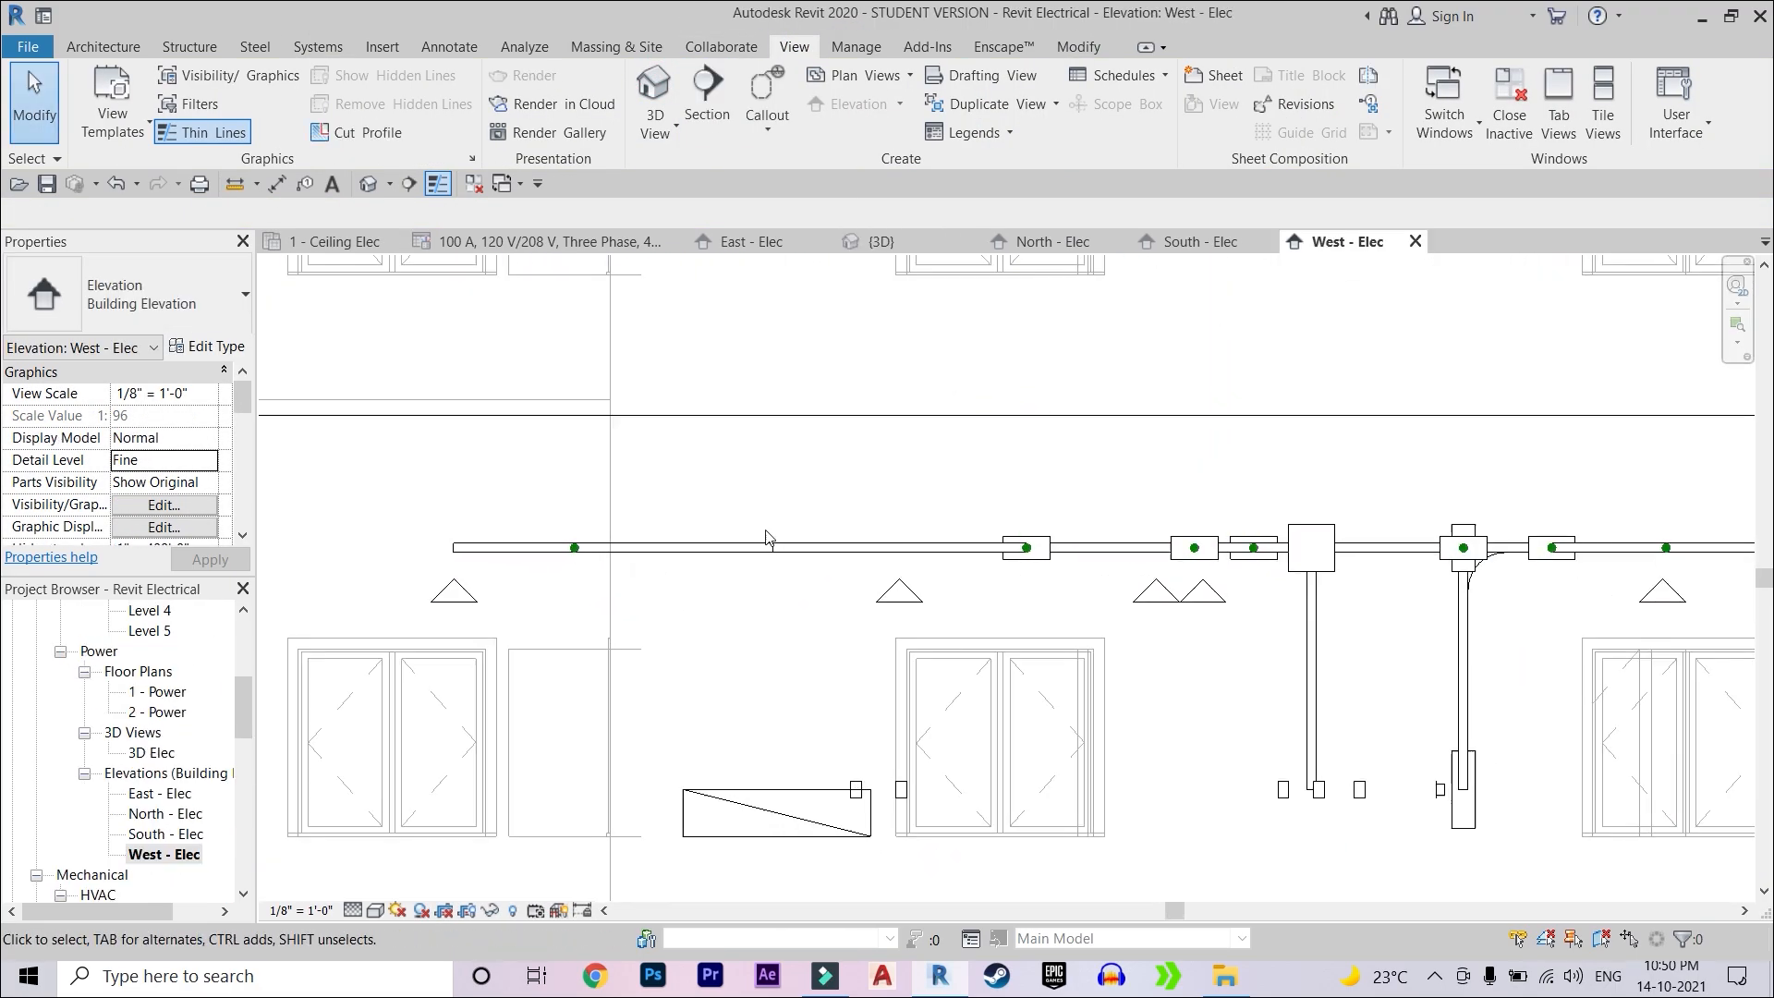
click(335, 51)
click(1192, 99)
click(774, 547)
click(774, 828)
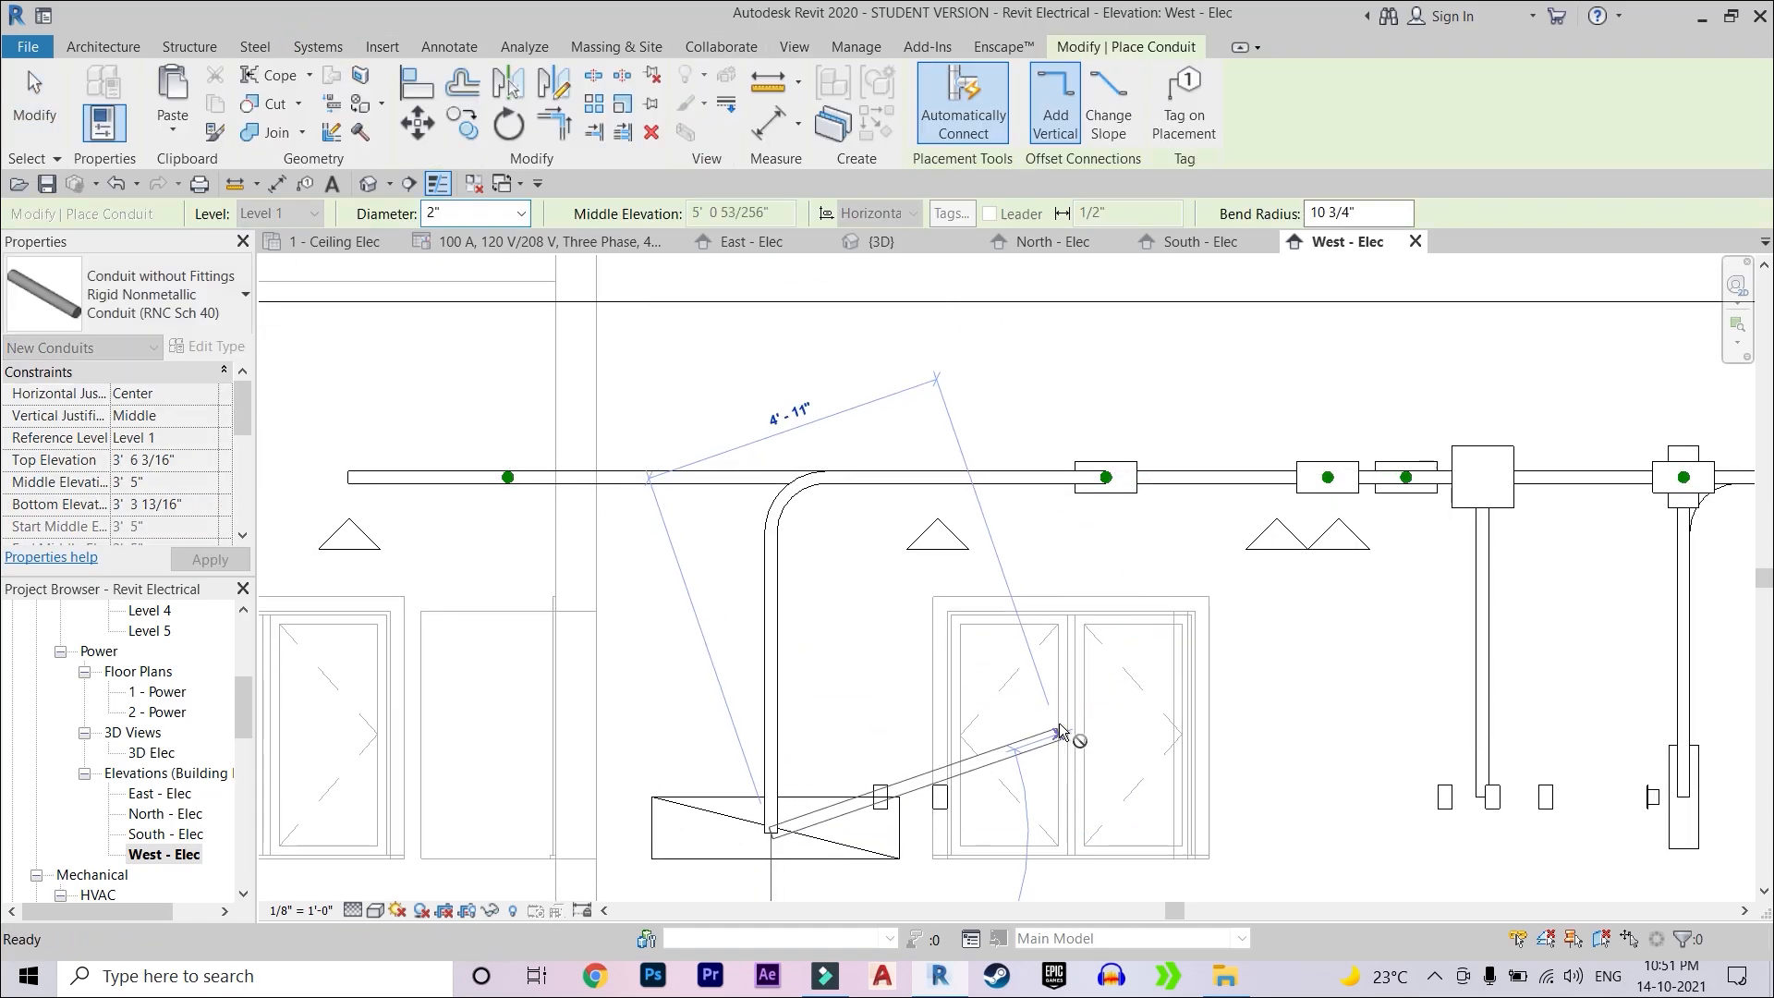
key(Escape)
key(Escape)
- Check the fixture drop in 3D, and temporarily hide the horizontal conduit covering the switch branch in the West - Elec elevation
click(793, 46)
click(654, 93)
shift+middle_drag(1014, 622, 1186, 684)
click(1345, 241)
click(965, 496)
key(h)
key(h)
scroll(887, 521, up, 1)
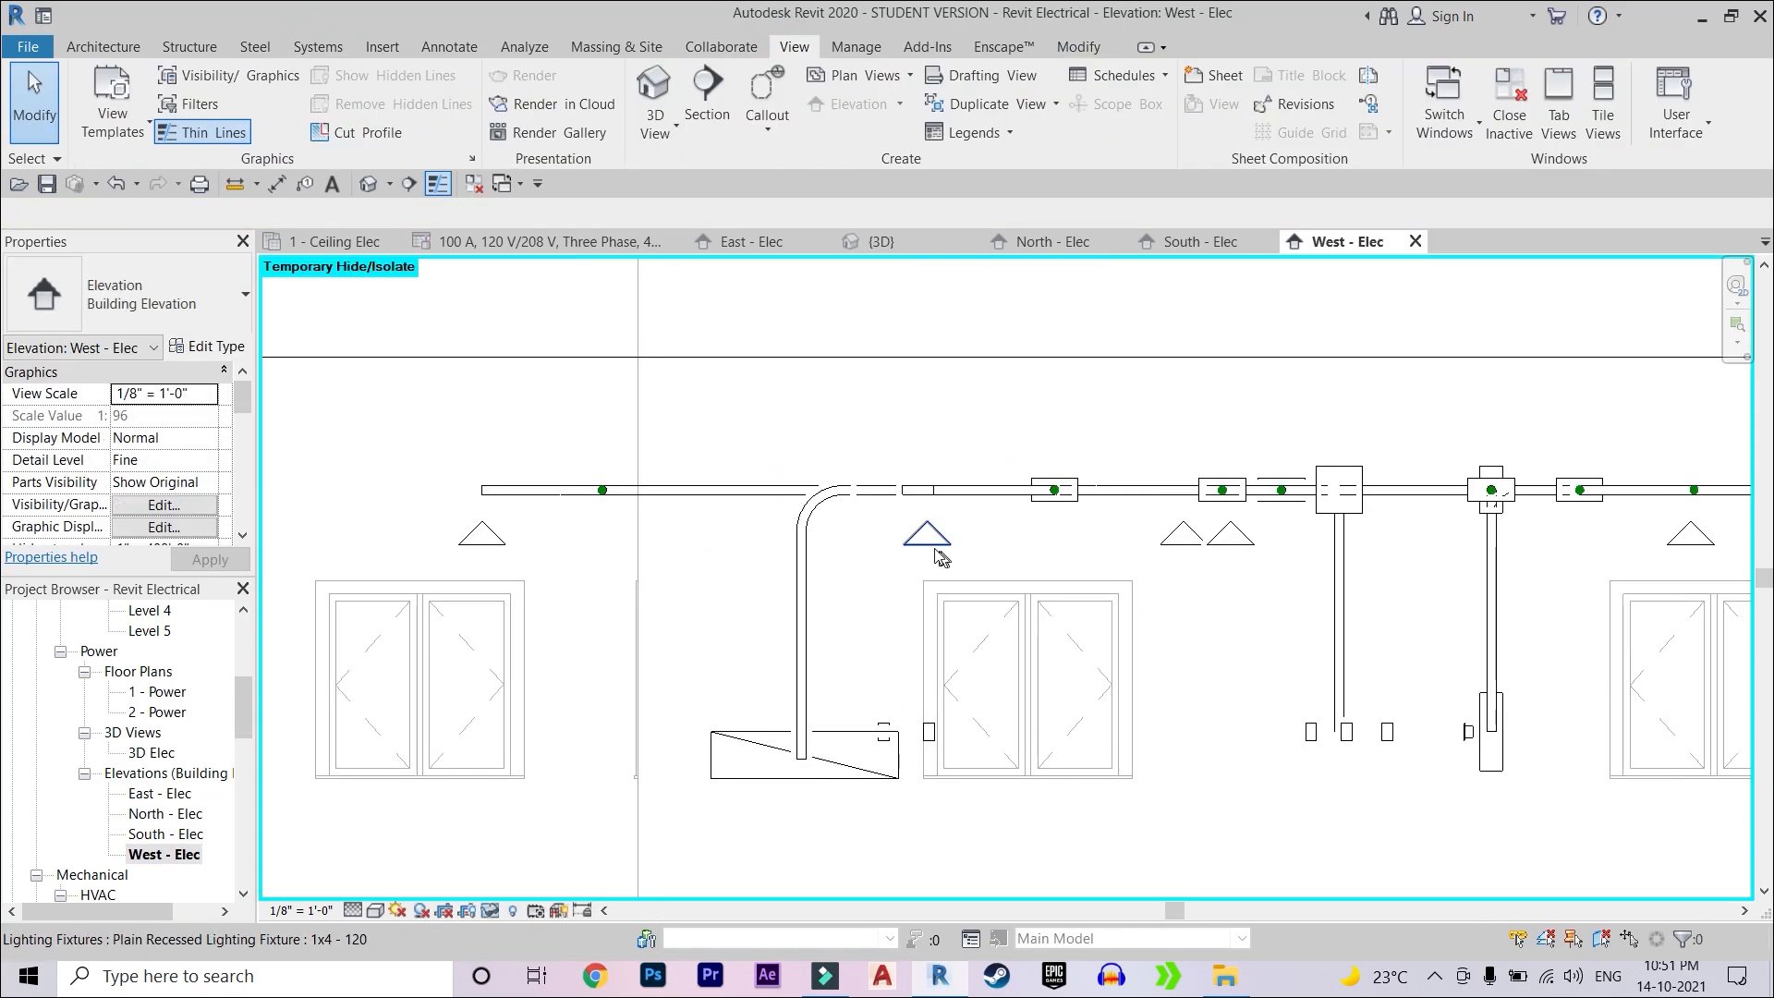
- Draw a 2" conduit from the end of the Room 1 switch branch down to the switches
click(318, 47)
click(1221, 100)
scroll(910, 517, up, 1)
click(900, 487)
click(900, 793)
key(Escape)
key(Escape)
- Examine the whole conduit network in 3D, from the panelboard to the light fixtures and switches
click(793, 47)
click(654, 91)
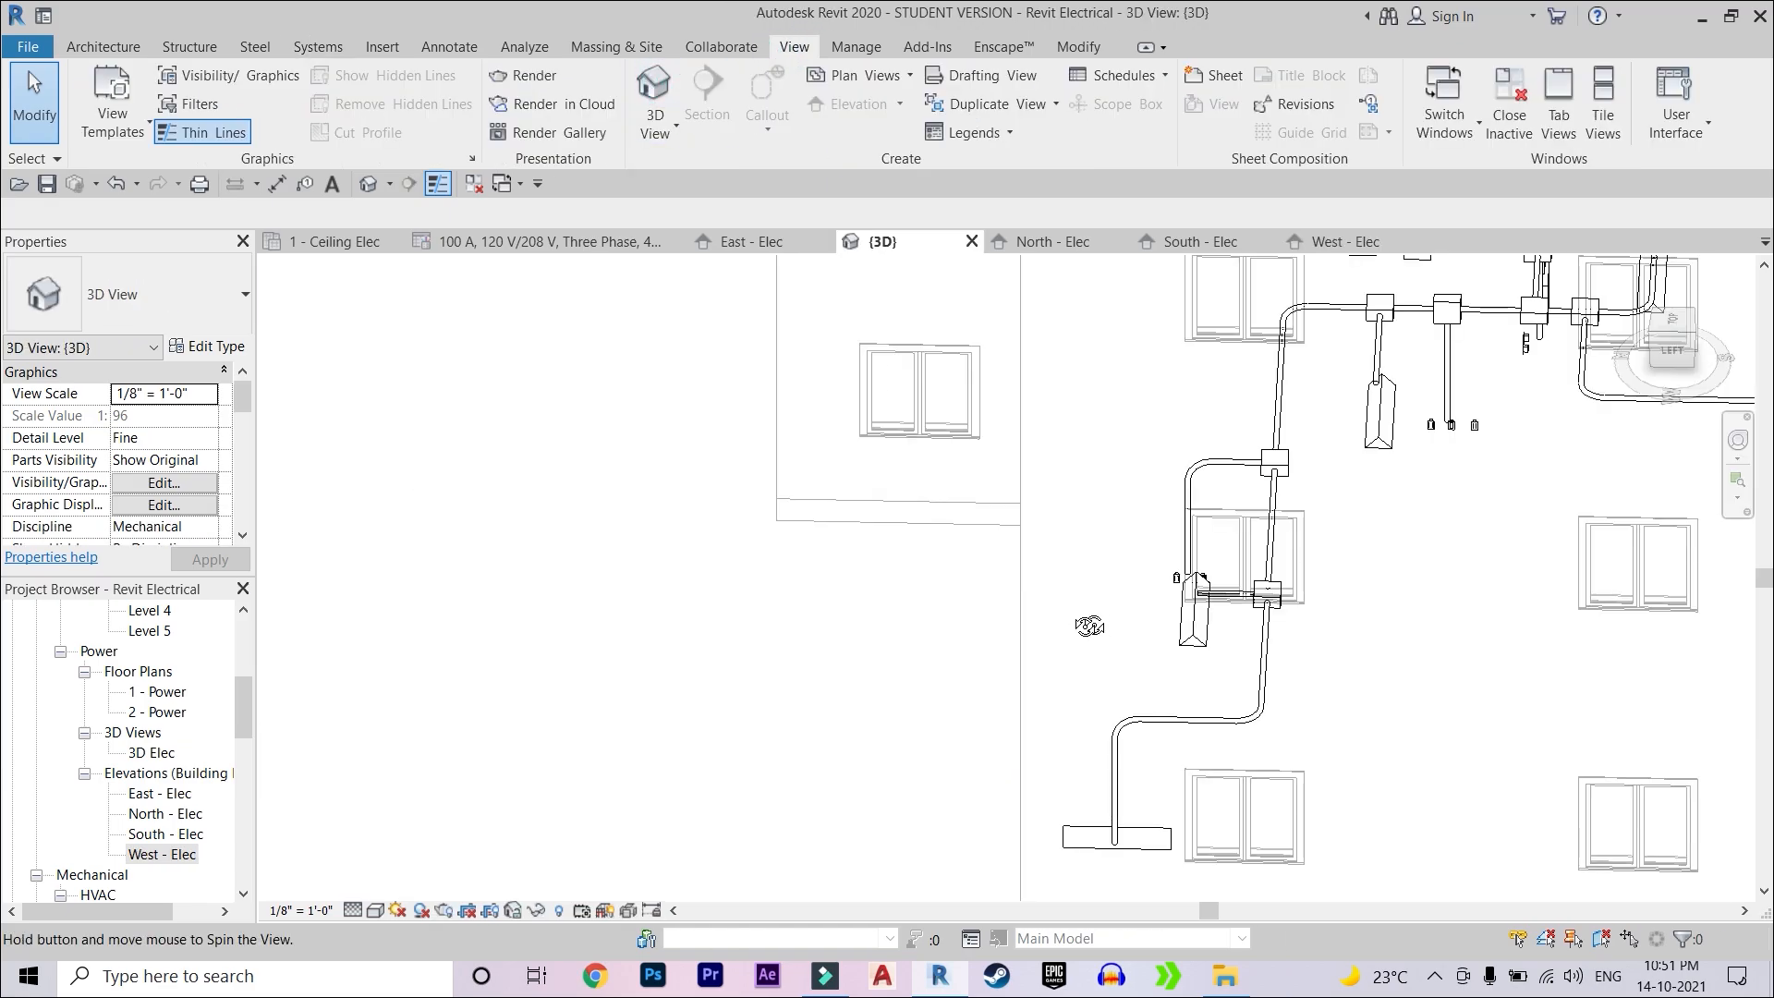
scroll(887, 559, down, 3)
mouse_move(887, 559)
shift+middle_down()
mouse_move(919, 716)
mouse_move(939, 713)
mouse_move(998, 563)
mouse_move(1084, 425)
mouse_move(1113, 558)
mouse_move(1005, 514)
mouse_move(1188, 543)
shift+middle_up()
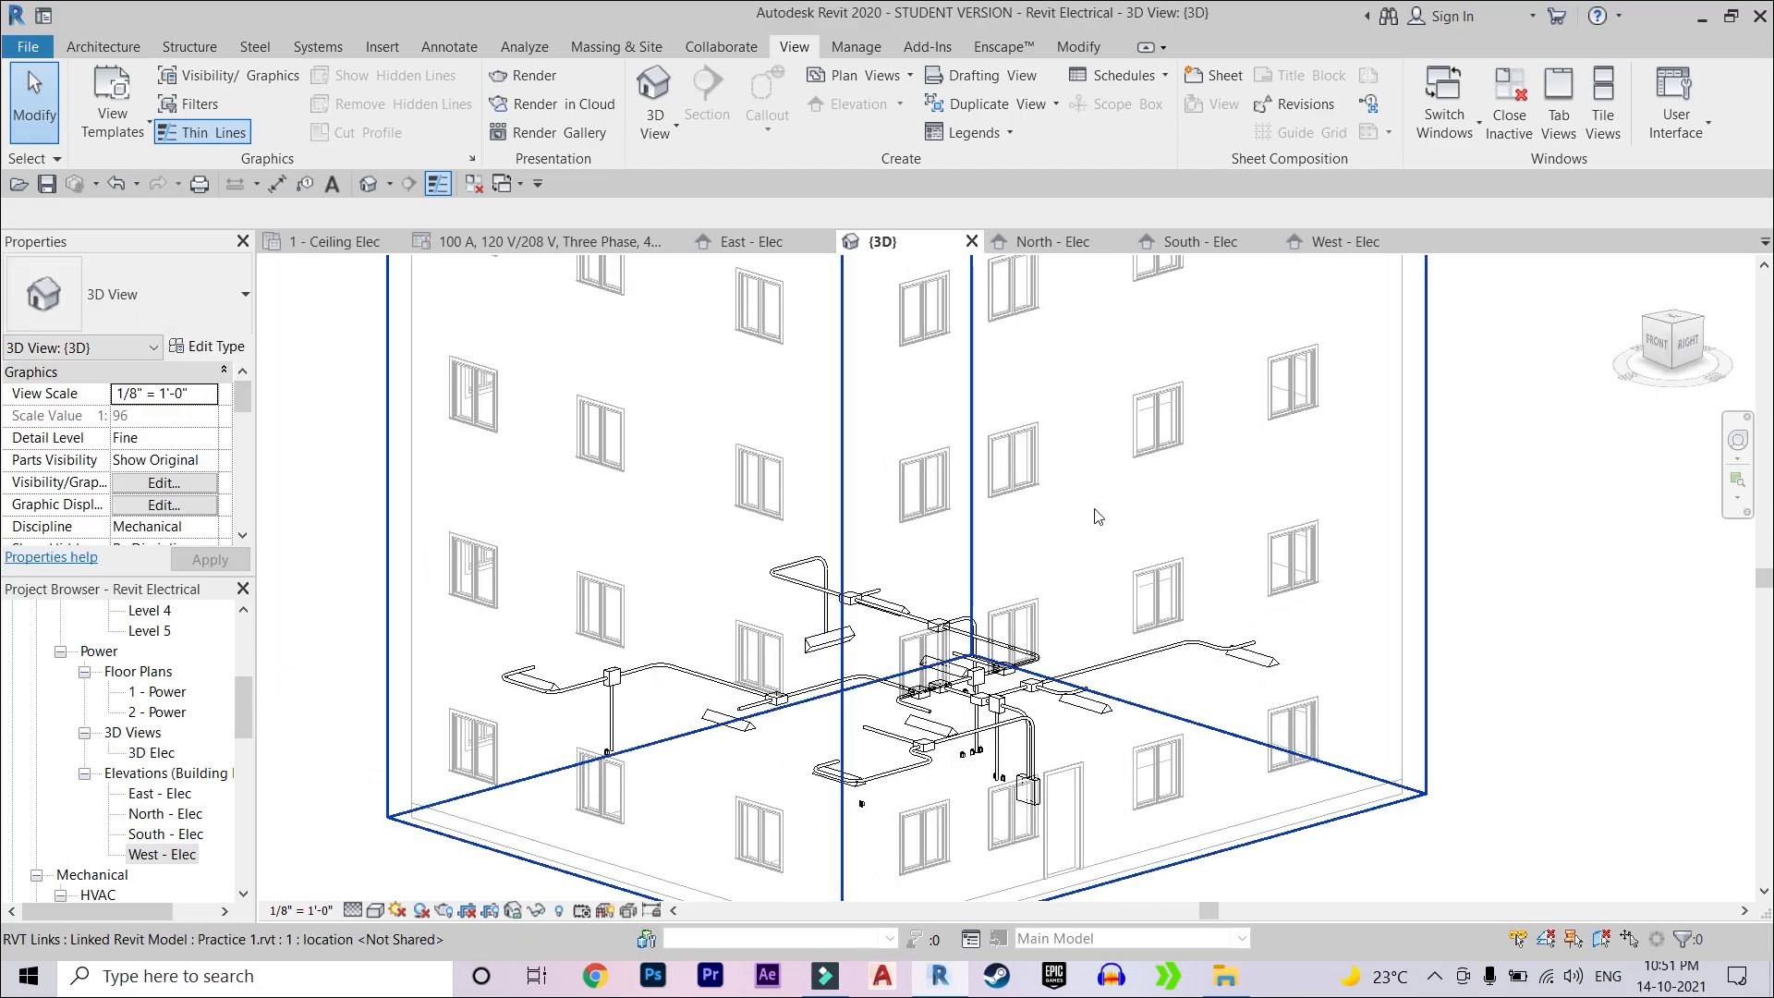
shift+middle_drag(831, 589, 961, 544)
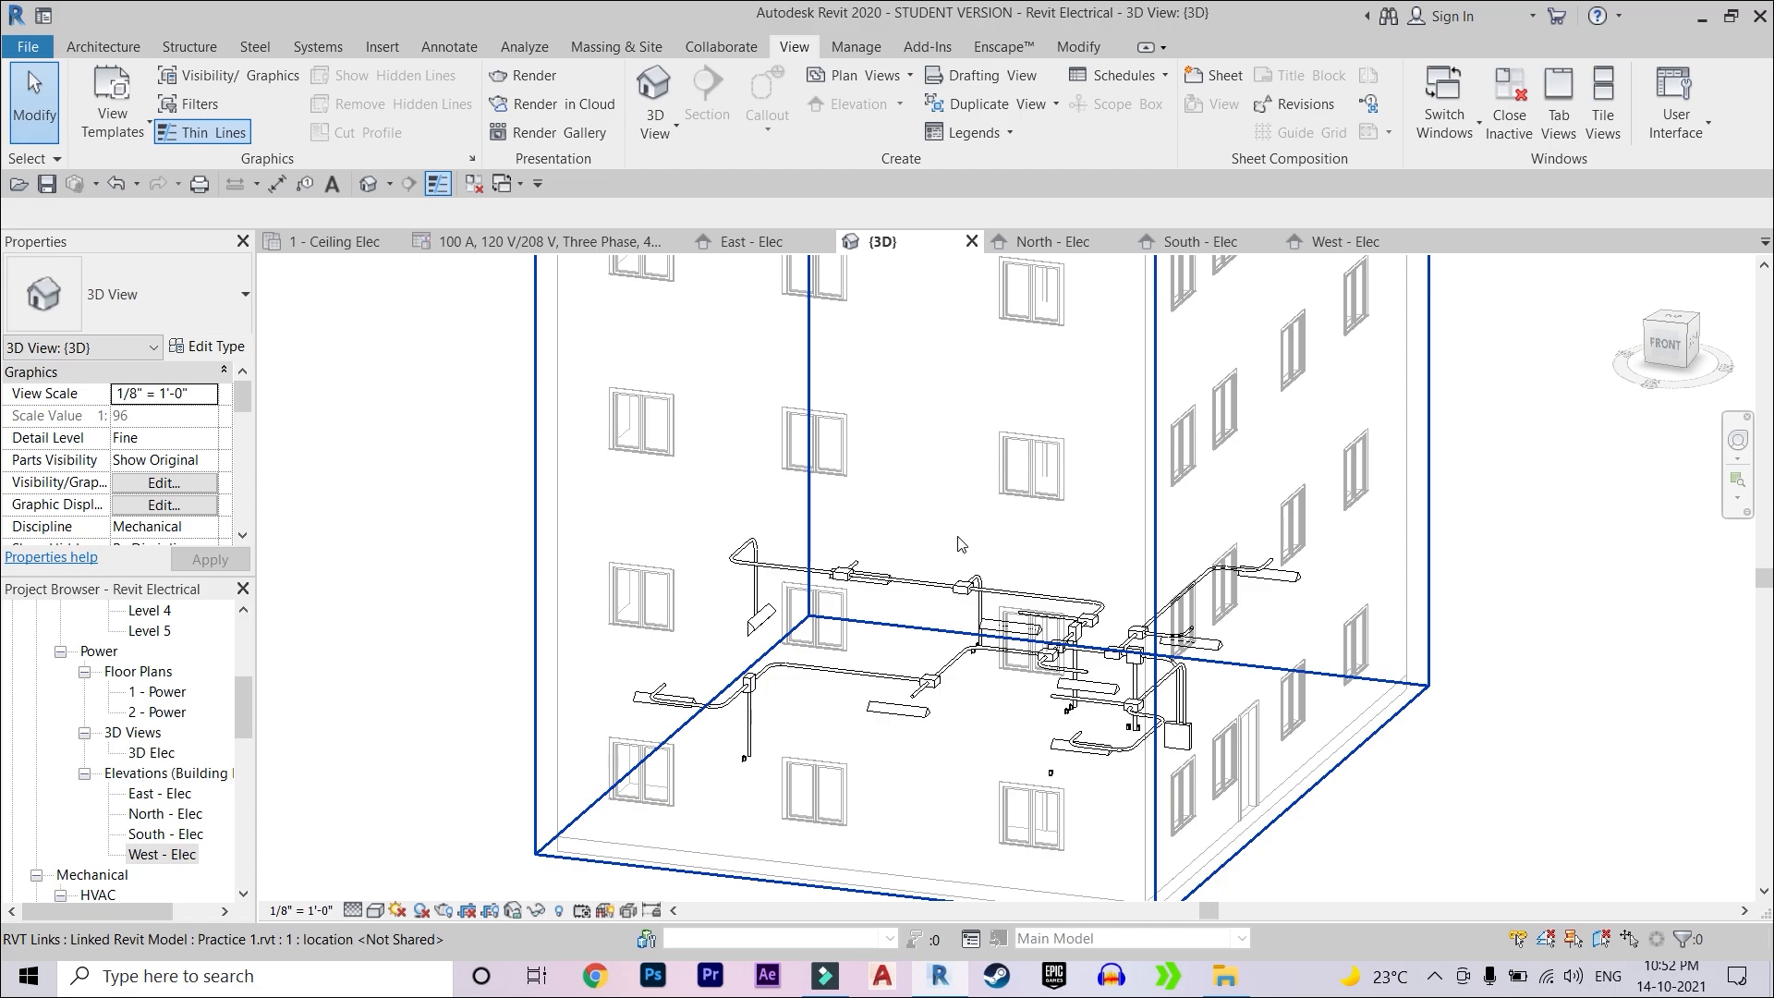
scroll(1125, 615, up, 10)
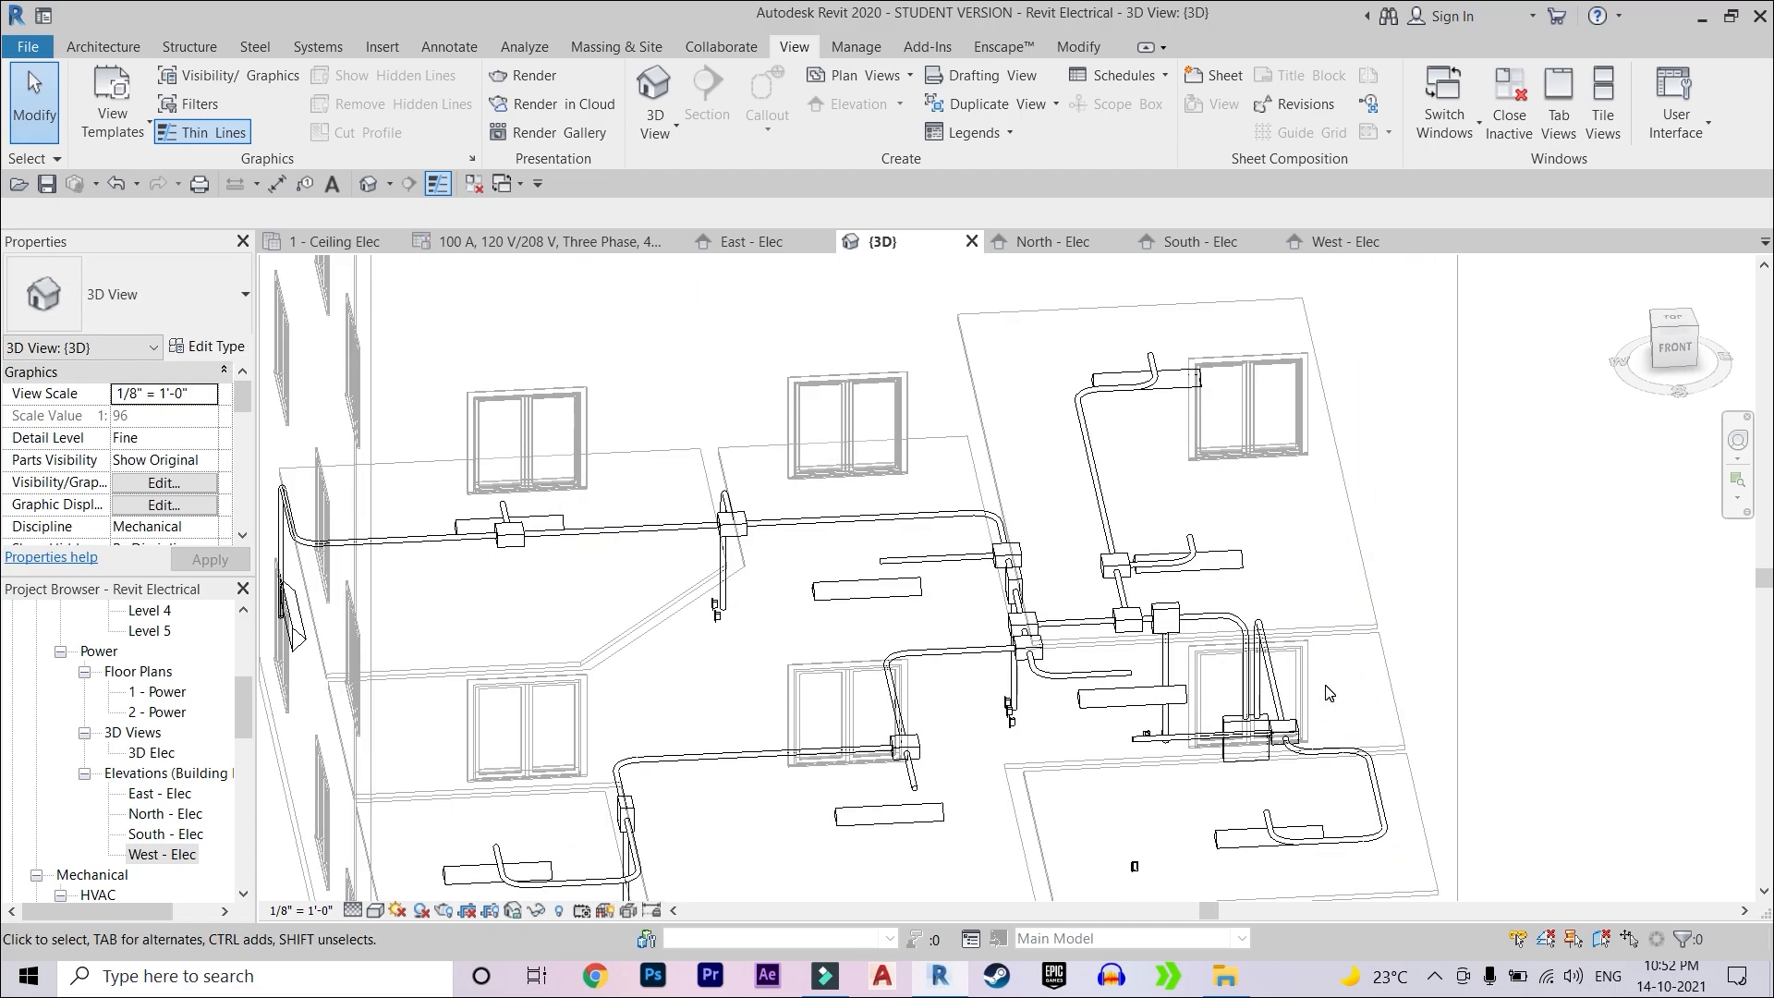
scroll(1225, 658, down, 5)
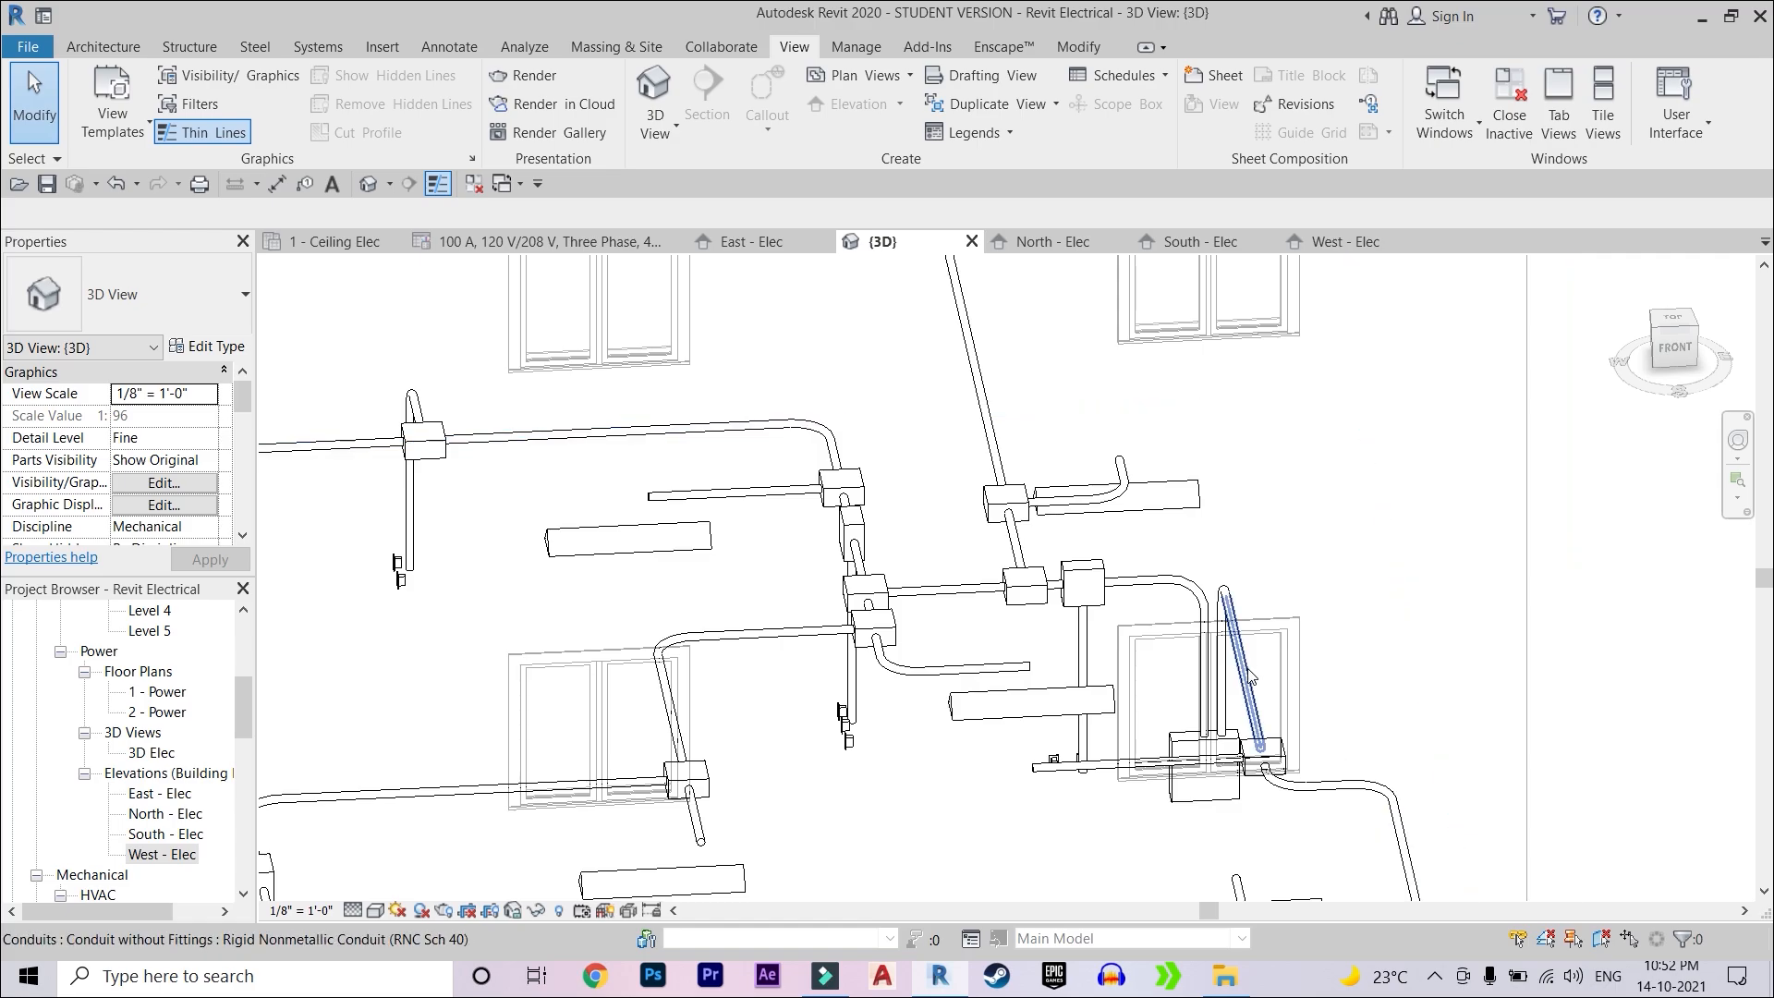
scroll(985, 552, up, 2)
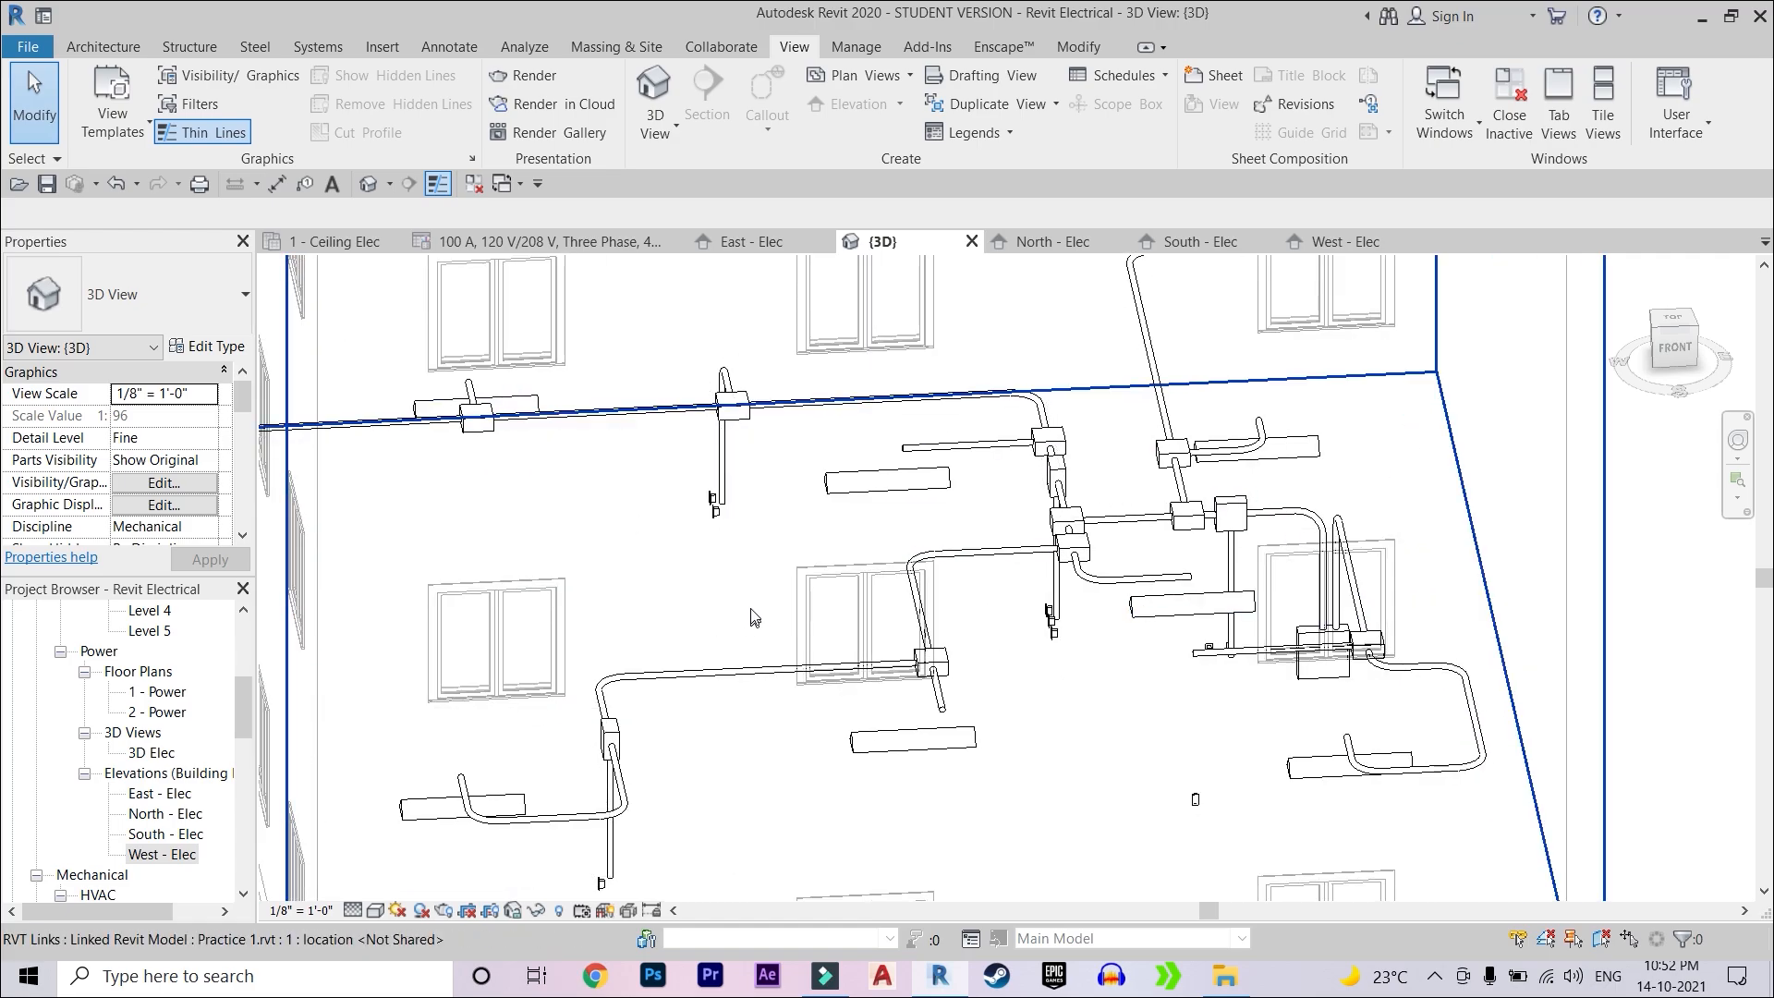
scroll(774, 596, down, 3)
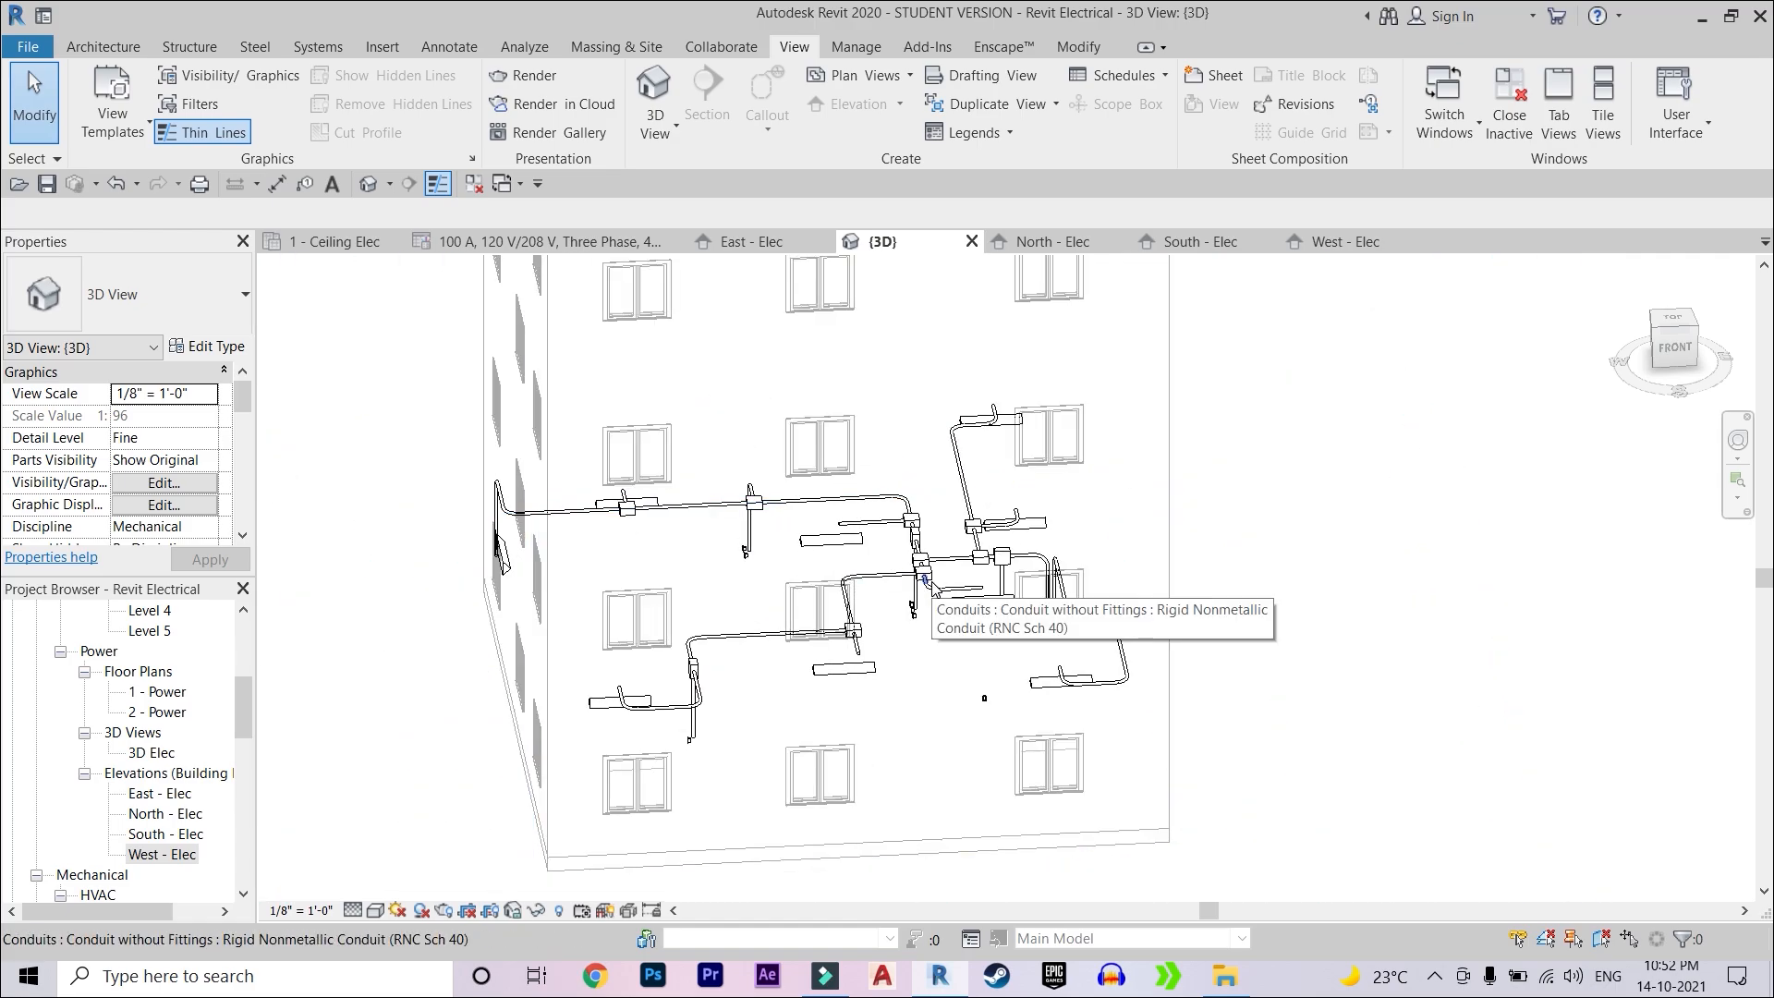